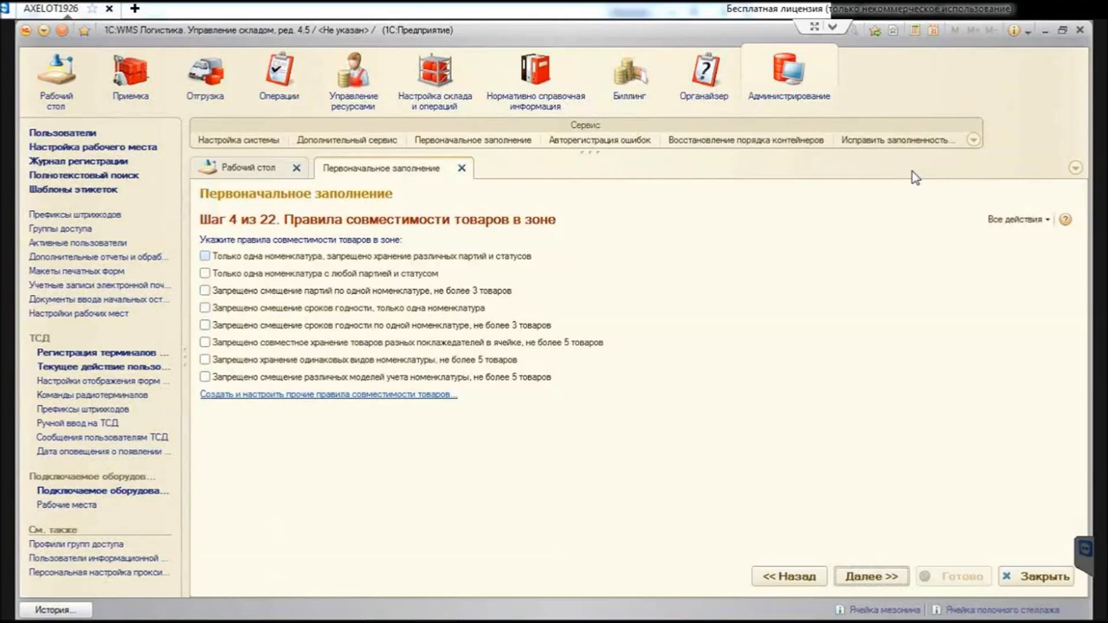
Step: Tick the first and sixth compatibility rules, then open the full product compatibility rules list
{"action": "key", "text": "space"}
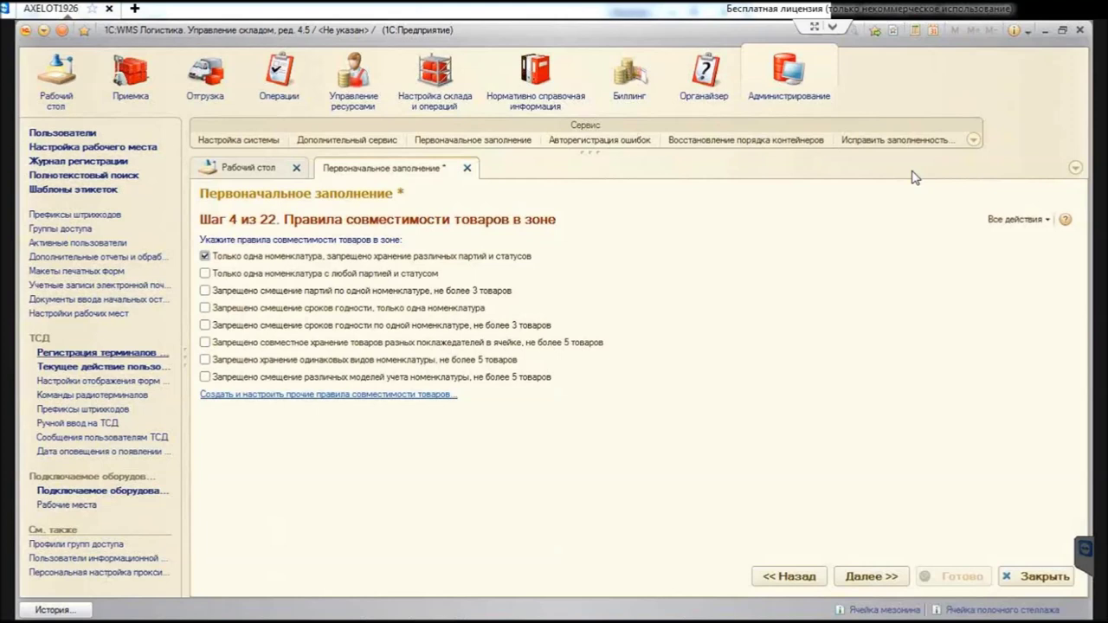
{"action": "key", "text": "space"}
{"action": "key", "text": "Tab"}
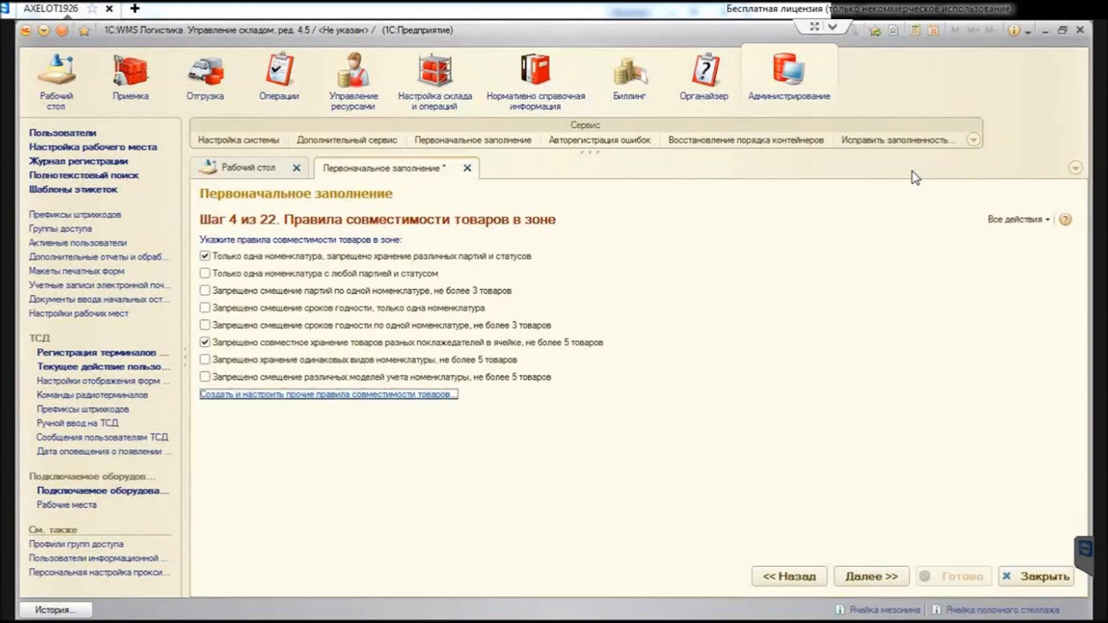
{"action": "key", "text": "Return"}
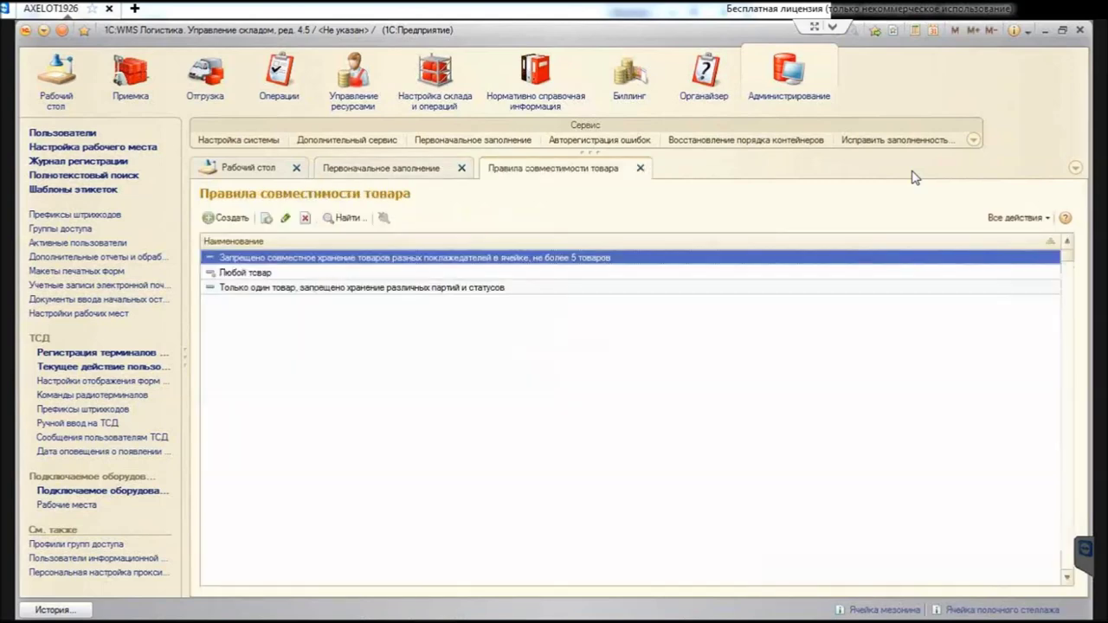
Step: Look over the Любой товар rule's settings and close it
{"action": "key", "text": "Down"}
{"action": "key", "text": "Return"}
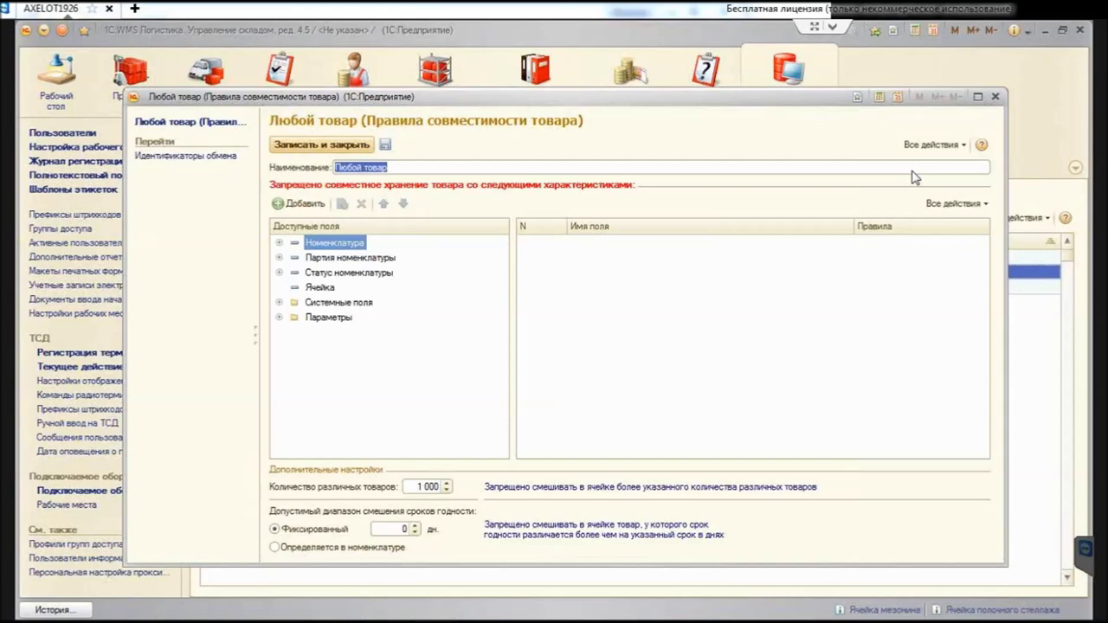
{"action": "key", "text": "Escape"}
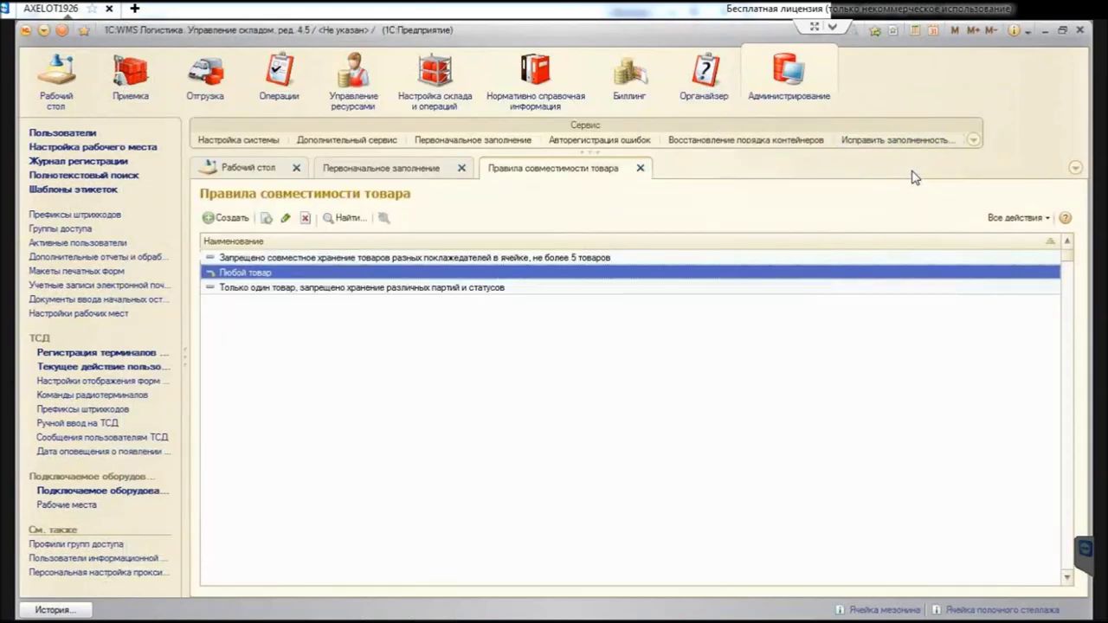
Step: Inspect the third rule's Номенклатура restriction, which bans differing item, batch and status
{"action": "key", "text": "Down"}
{"action": "key", "text": "Return"}
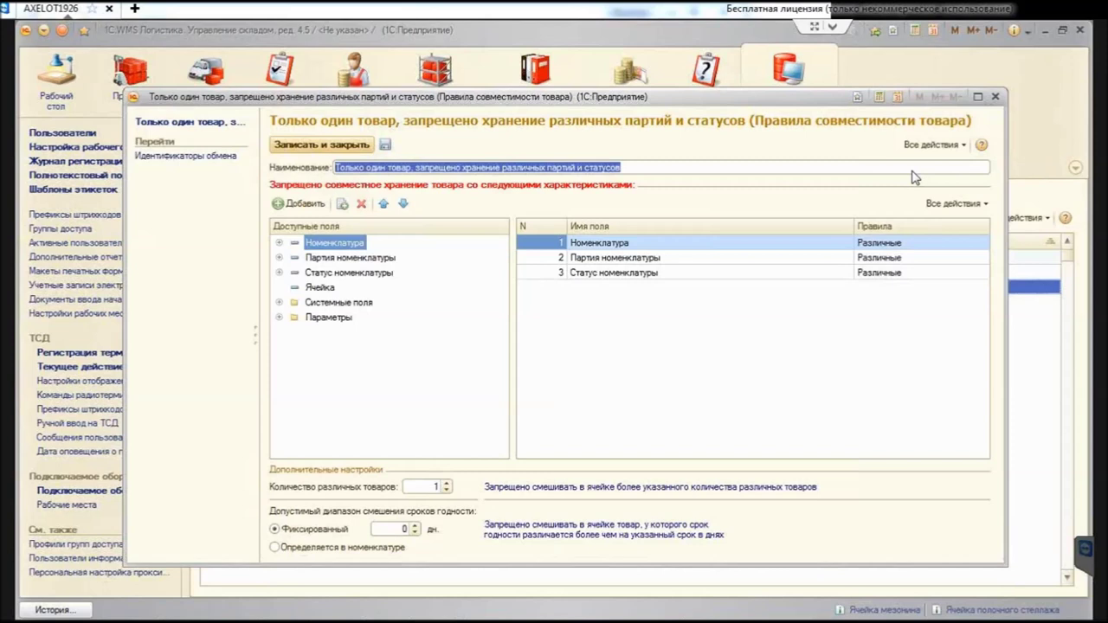
{"action": "key", "text": "Tab"}
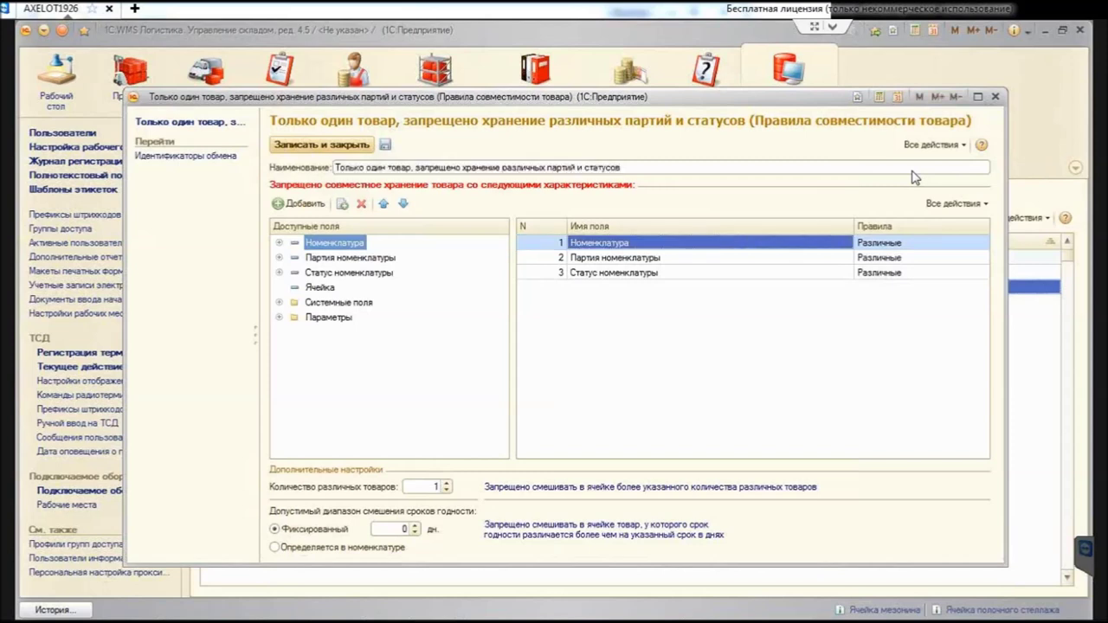
{"action": "key", "text": "Right"}
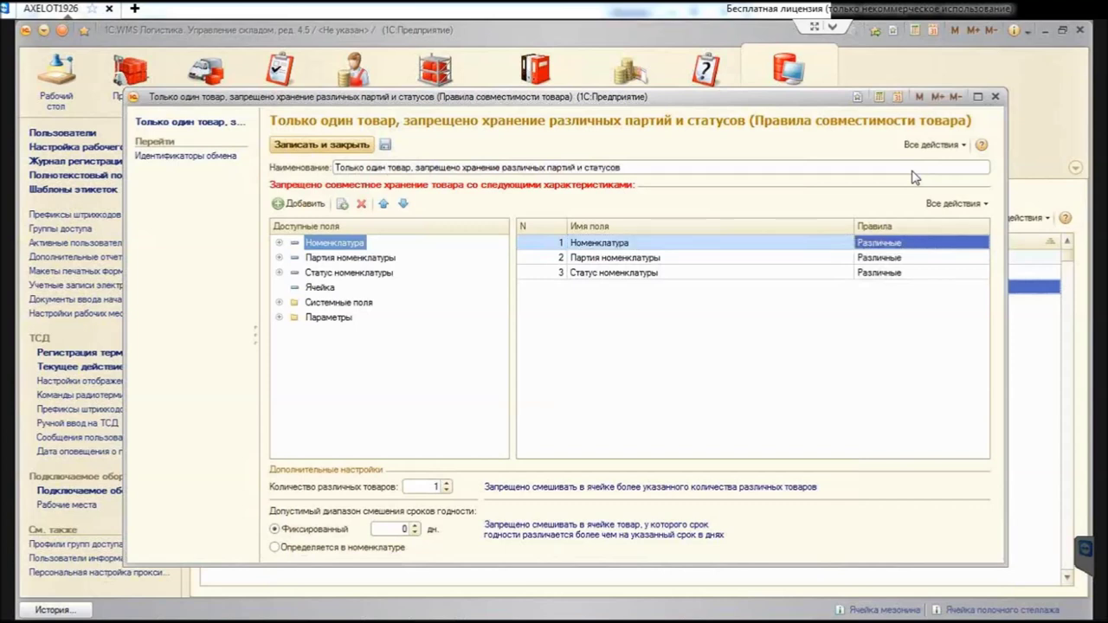
{"action": "key", "text": "Left"}
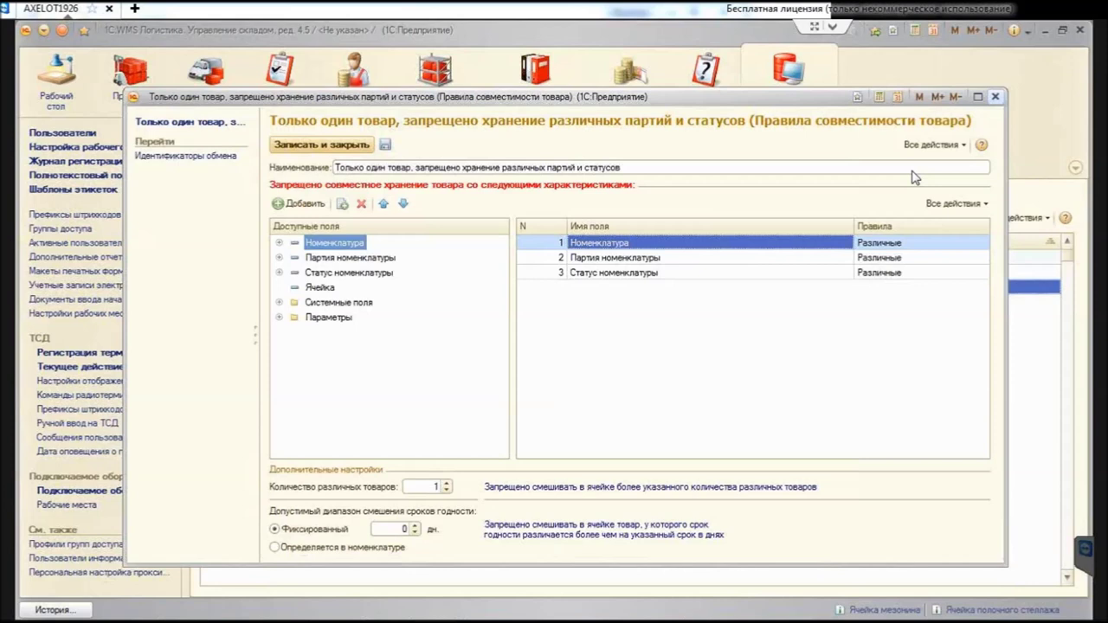
{"action": "key", "text": "Escape"}
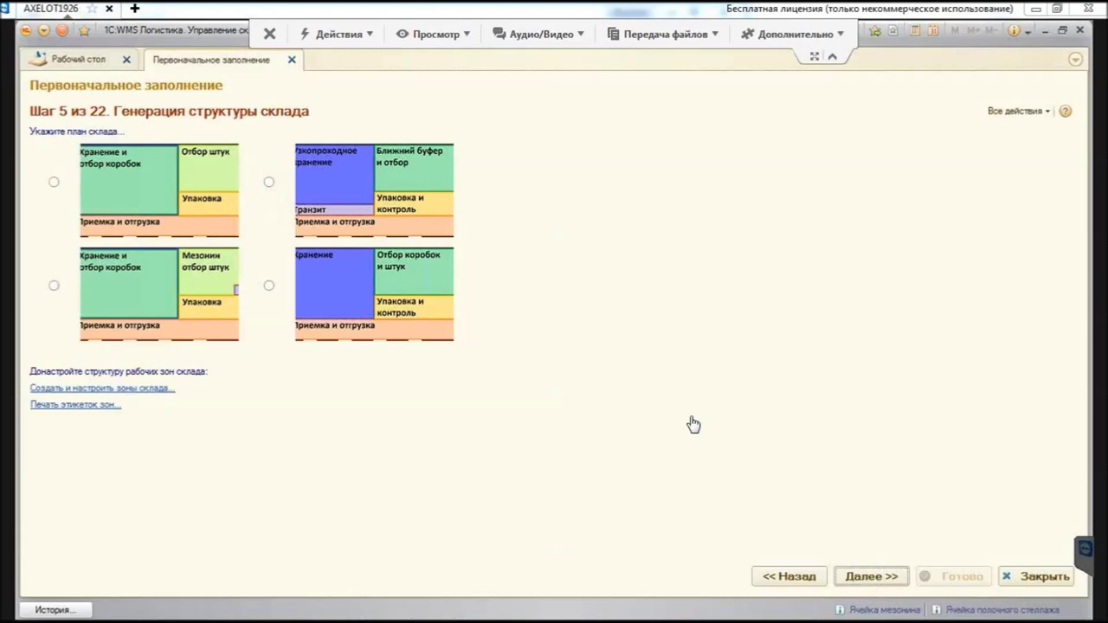
Step: Select the piece-picking mezzanine warehouse plan and bring up the warehouse zones list
{"action": "left_click", "coordinate": [54, 284]}
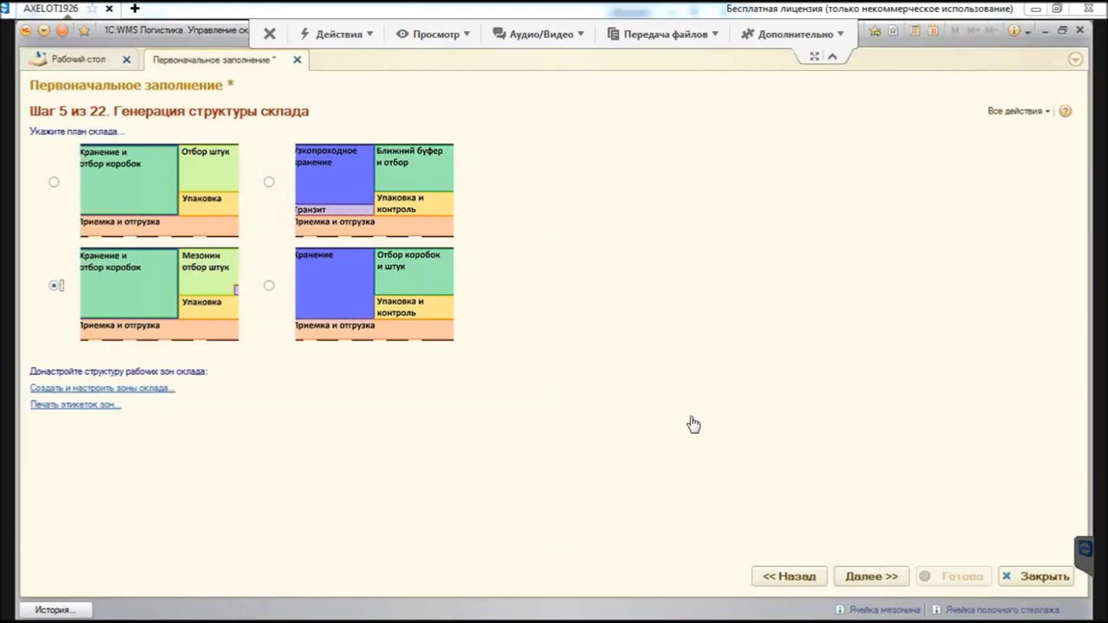
{"action": "key", "text": "Tab"}
{"action": "key", "text": "Return"}
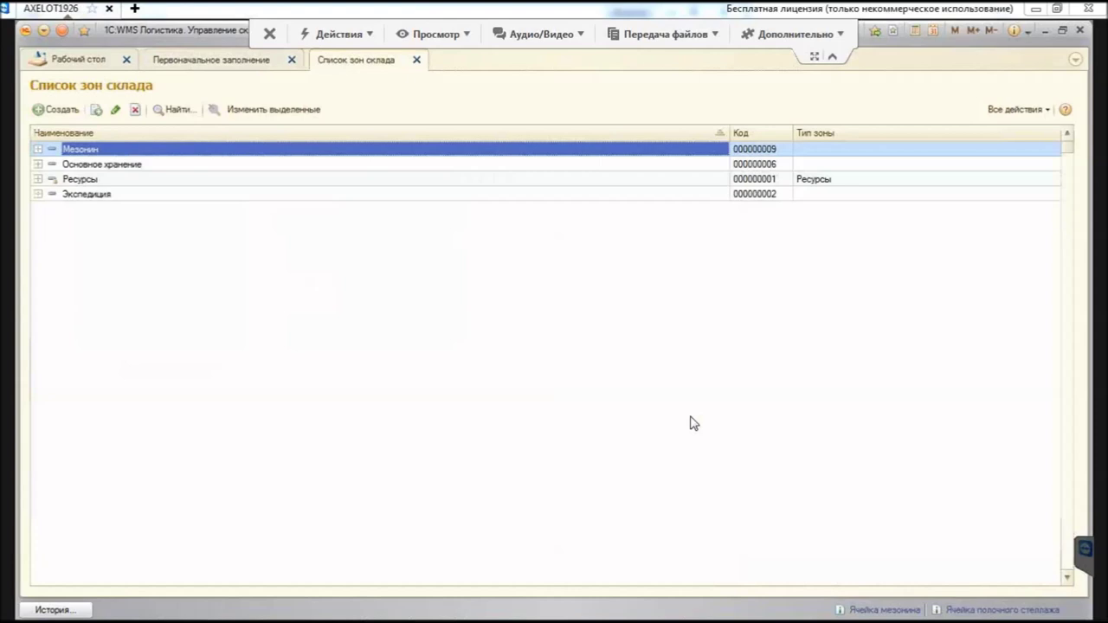
{"action": "key", "text": "Down"}
{"action": "key", "text": "Return"}
Step: Browse the Мезонин group zones: Отбор штук (1 этаж), Отбор штук (2 этаж) and Лифт
{"action": "key", "text": "ctrl+Up"}
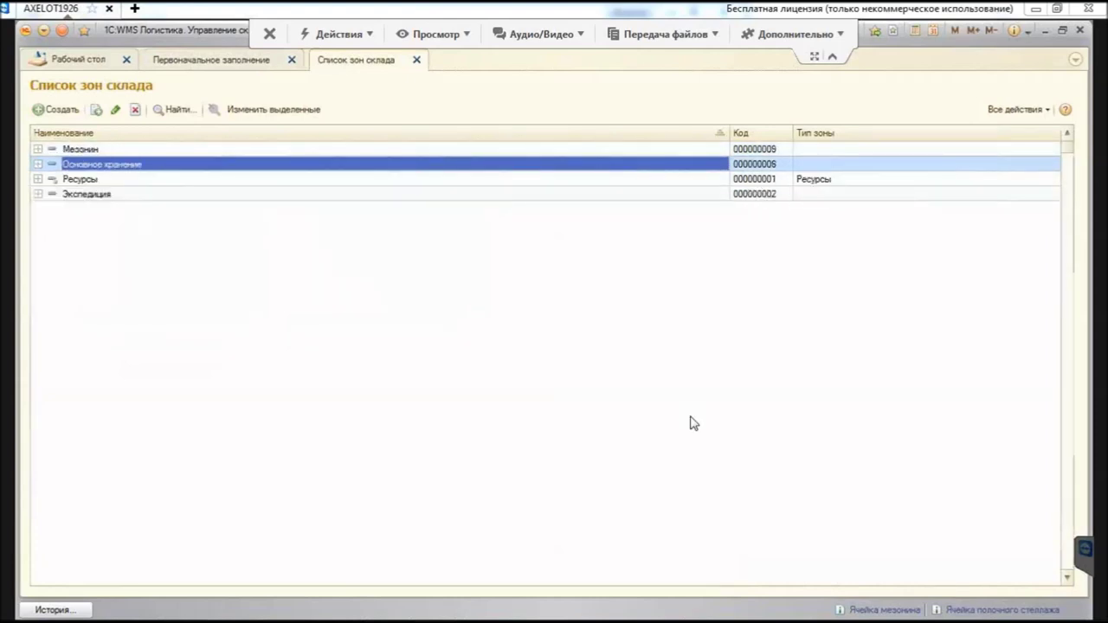
{"action": "key", "text": "Up"}
{"action": "key", "text": "Return"}
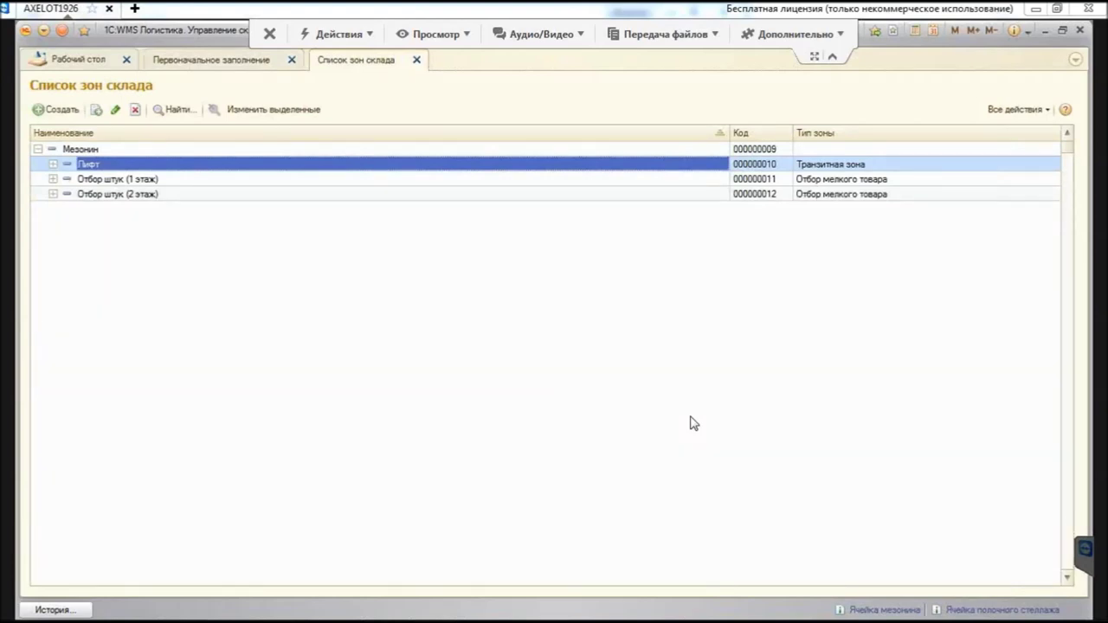
{"action": "key", "text": "Down"}
{"action": "key", "text": "Down"}
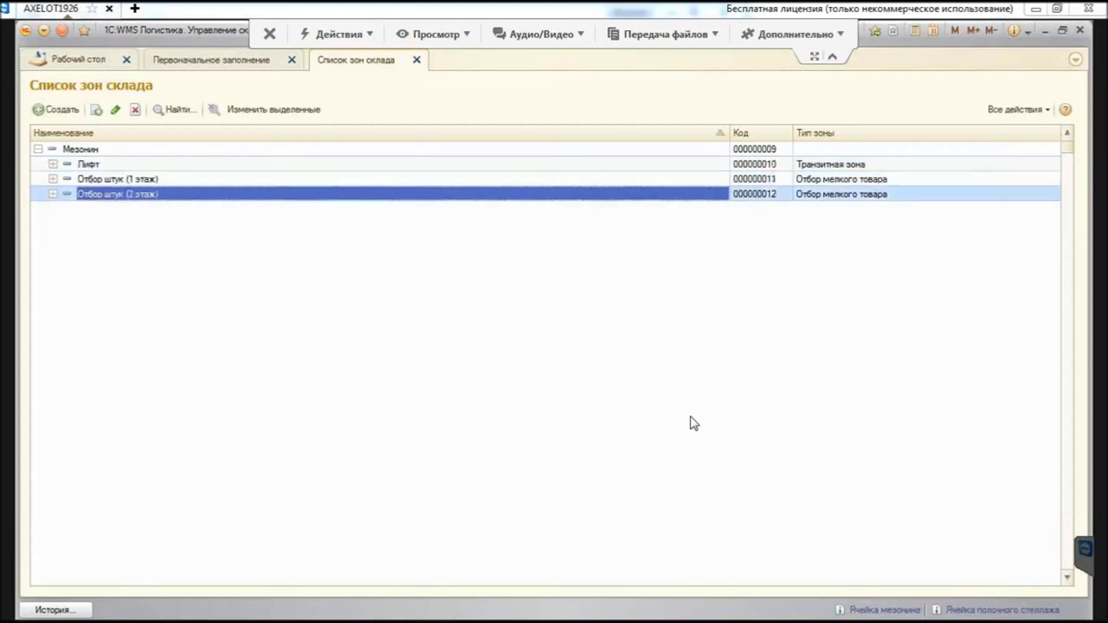
{"action": "key", "text": "Up"}
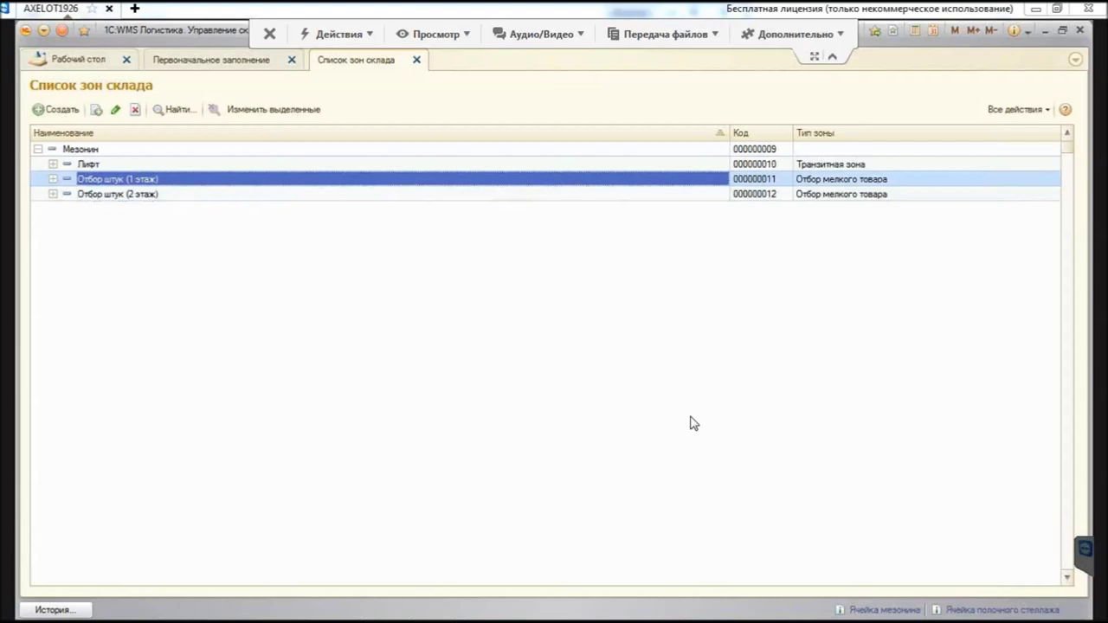
{"action": "key", "text": "Down"}
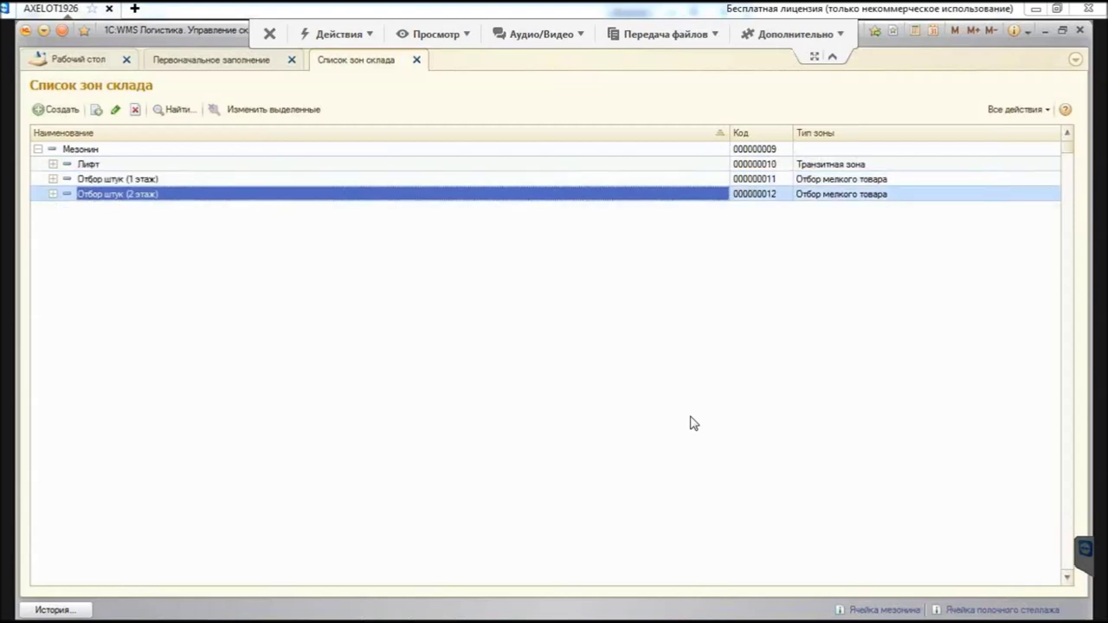
{"action": "key", "text": "Up"}
{"action": "key", "text": "Up"}
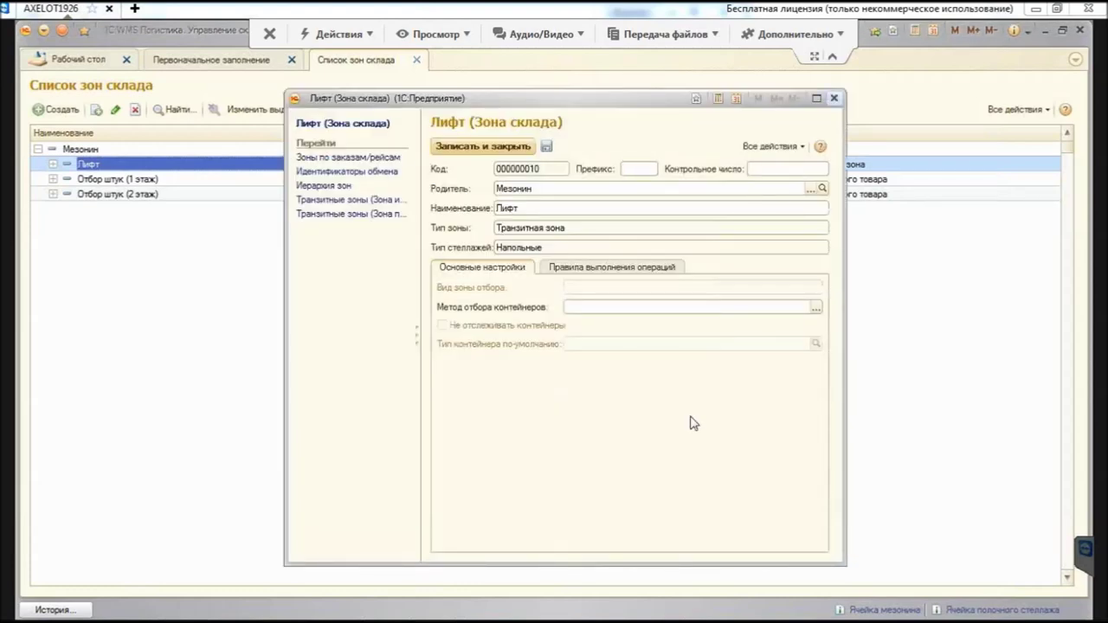
{"action": "key", "text": "Escape"}
Step: Review the Хранение and Отбор коробок zone cards in the Основное хранение group
{"action": "key", "text": "ctrl+Up"}
{"action": "key", "text": "Down"}
{"action": "key", "text": "ctrl+Down"}
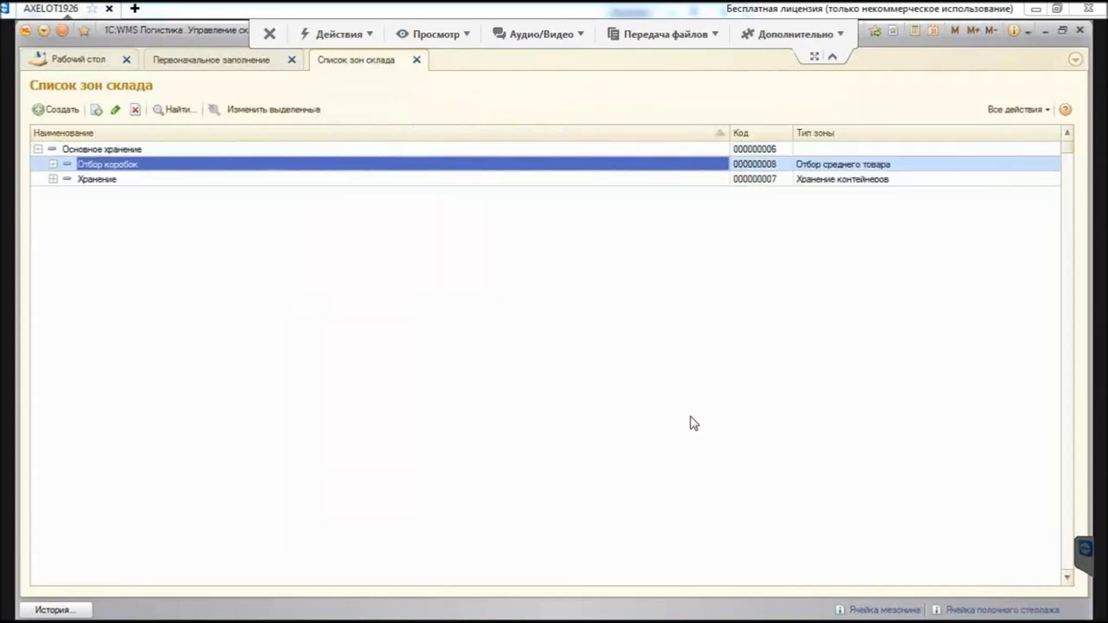
{"action": "key", "text": "Down"}
{"action": "key", "text": "Return"}
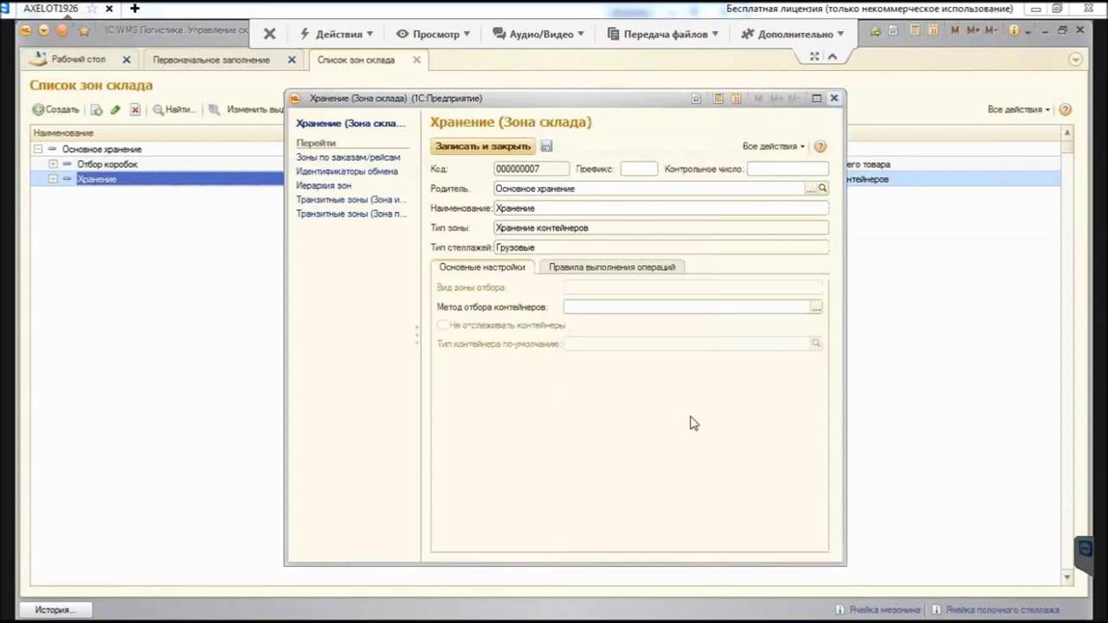
{"action": "key", "text": "Escape"}
{"action": "key", "text": "Up"}
{"action": "key", "text": "Return"}
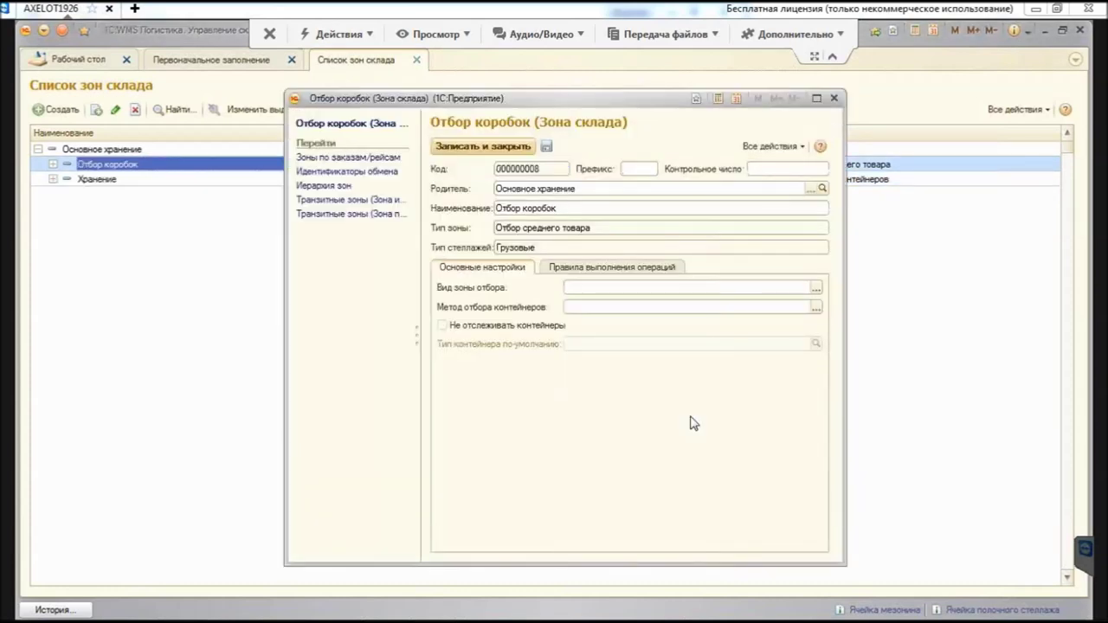
{"action": "key", "text": "Escape"}
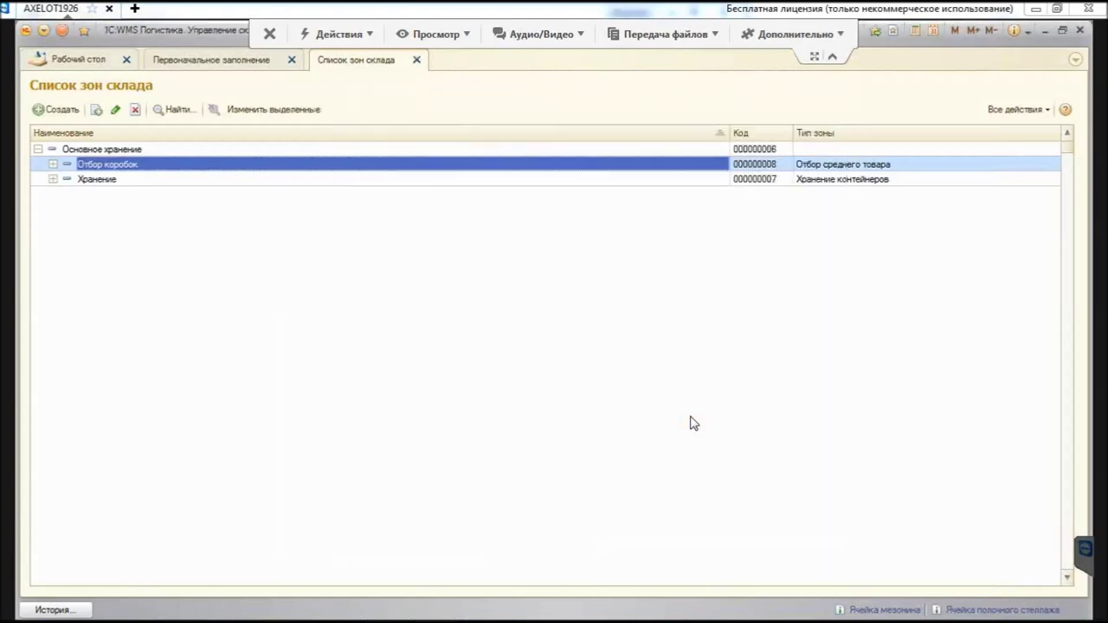
Step: Browse the Экспедиция zones Отгрузка, Упаковка and Приемка, then close the zones list
{"action": "key", "text": "ctrl+Up"}
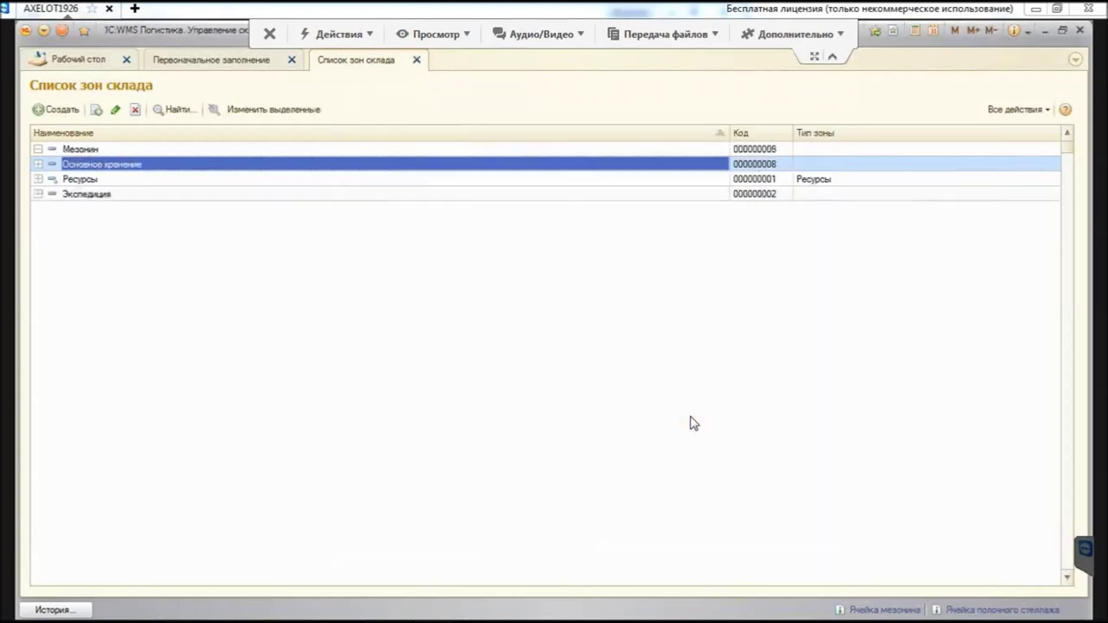
{"action": "key", "text": "Down"}
{"action": "key", "text": "Down"}
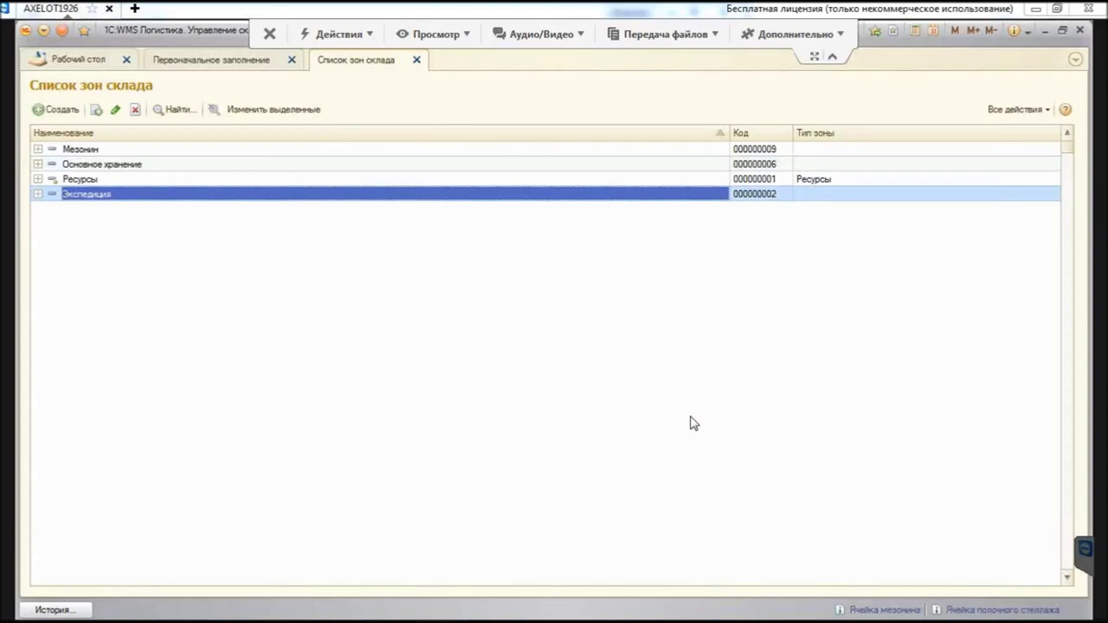
{"action": "key", "text": "ctrl+Down"}
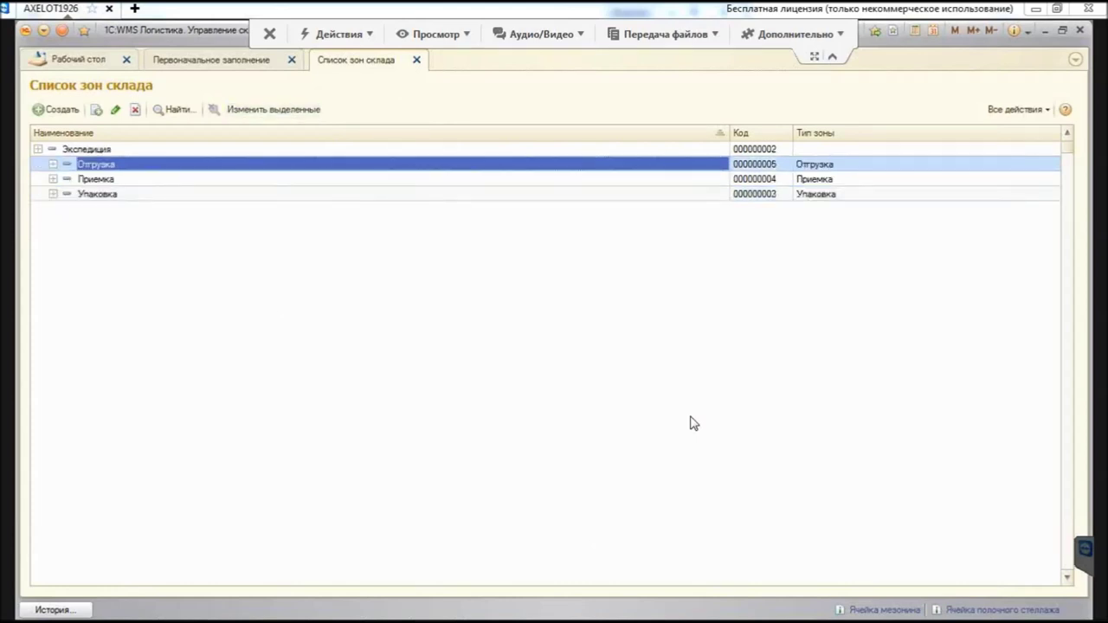
{"action": "key", "text": "Down"}
{"action": "key", "text": "Down"}
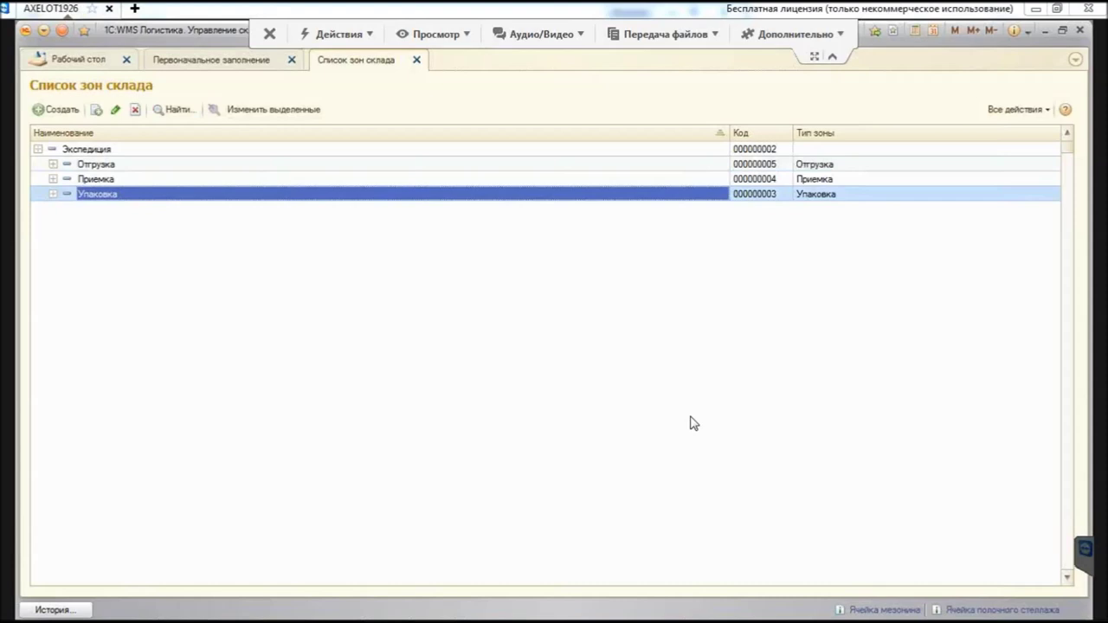
{"action": "key", "text": "Up"}
{"action": "key", "text": "Up"}
{"action": "key", "text": "Down"}
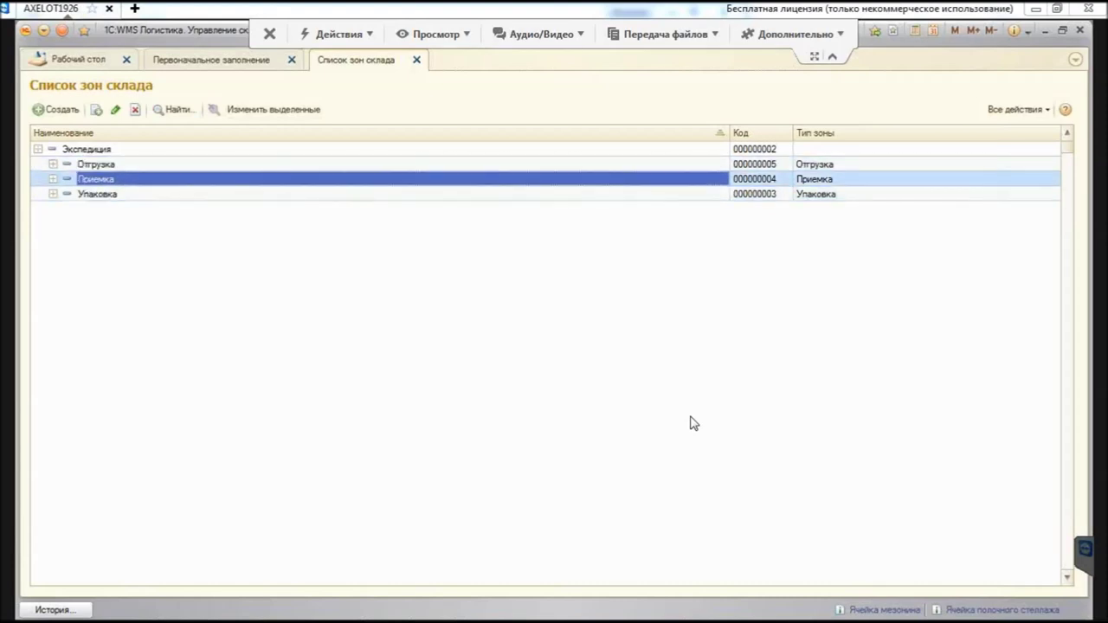
{"action": "key", "text": "ctrl+Up"}
{"action": "key", "text": "Up"}
{"action": "key", "text": "Up"}
{"action": "key", "text": "Up"}
{"action": "key", "text": "ctrl+Down"}
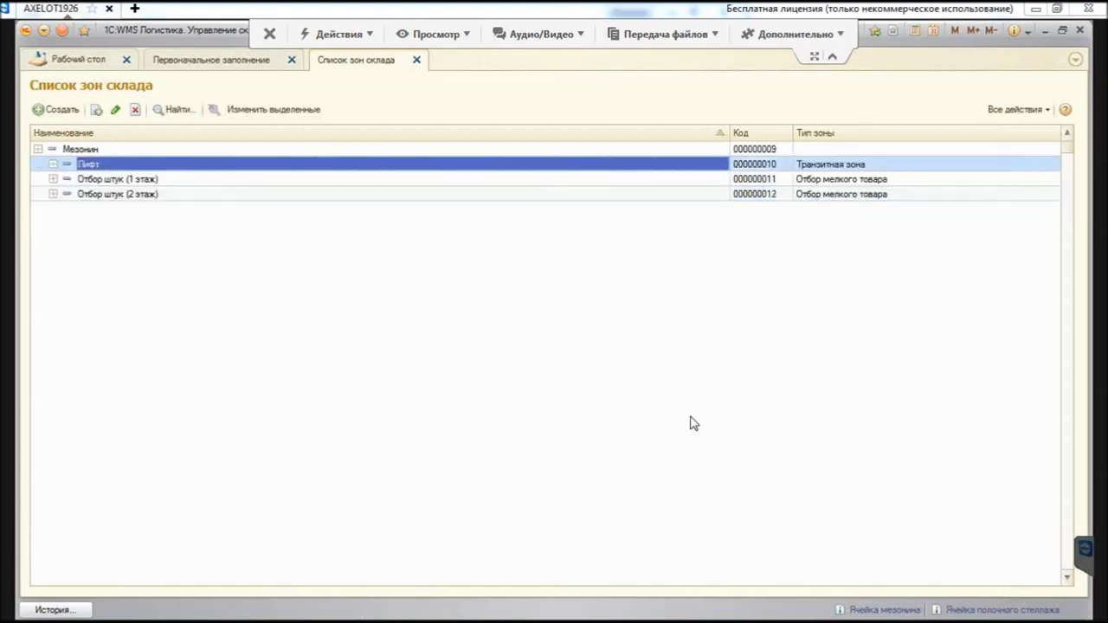
{"action": "key", "text": "ctrl+Up"}
{"action": "key", "text": "Escape"}
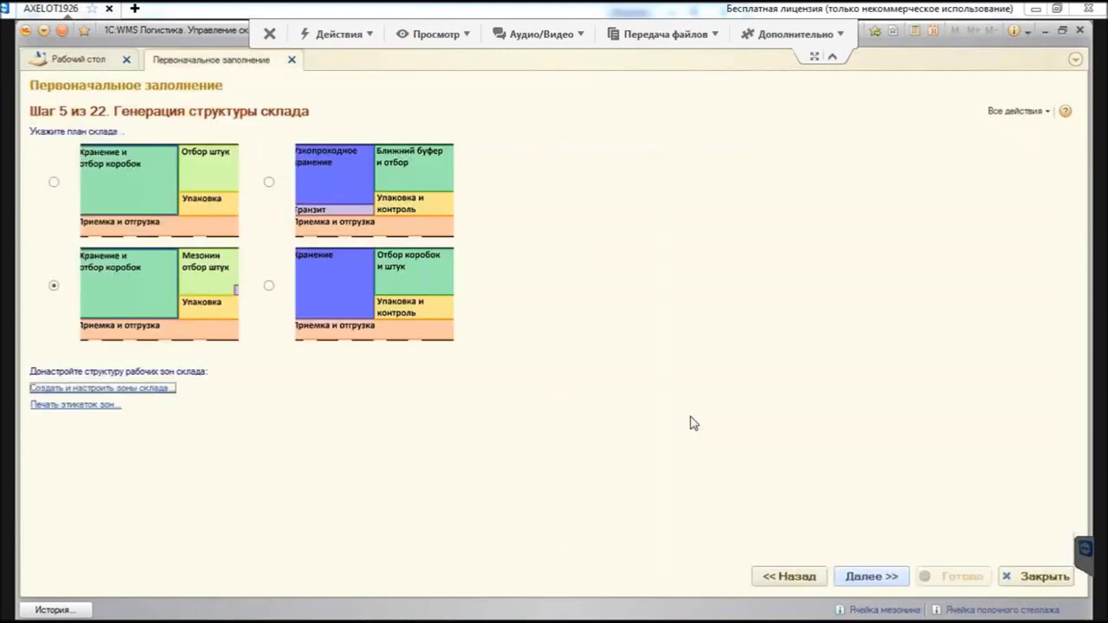
{"action": "key", "text": "Return"}
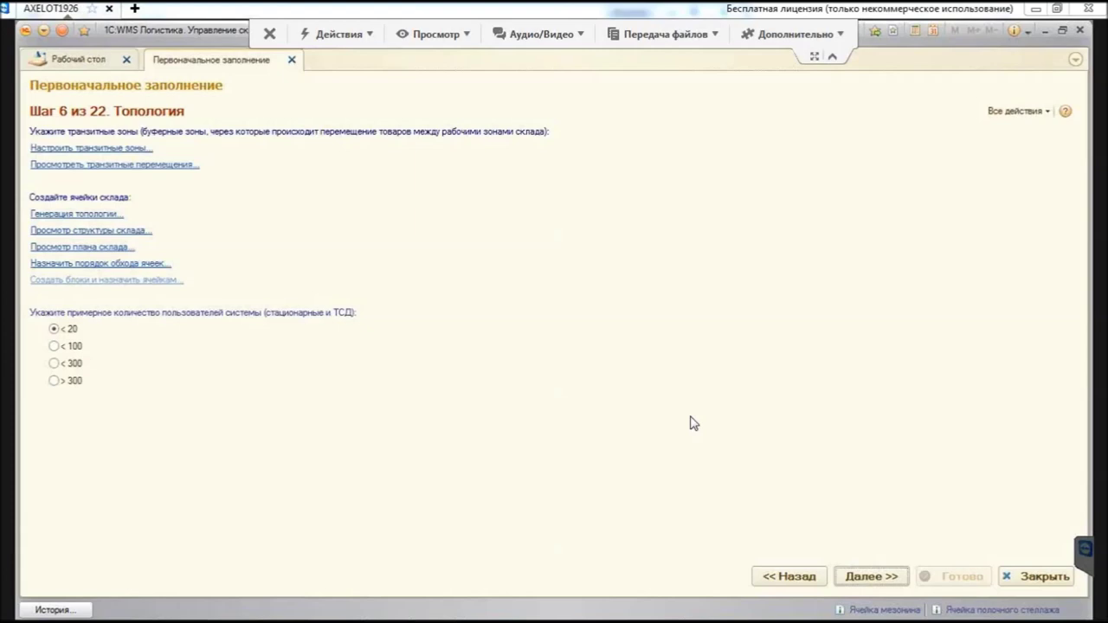
{"action": "key", "text": "Tab"}
{"action": "key", "text": "Return"}
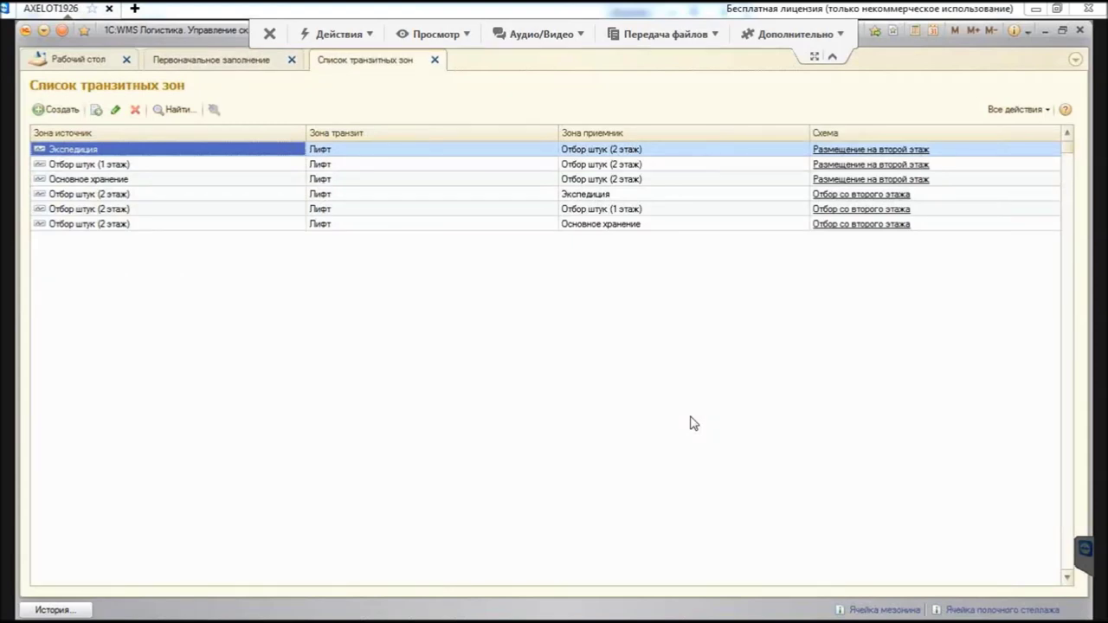
{"action": "key", "text": "Down"}
{"action": "key", "text": "Right"}
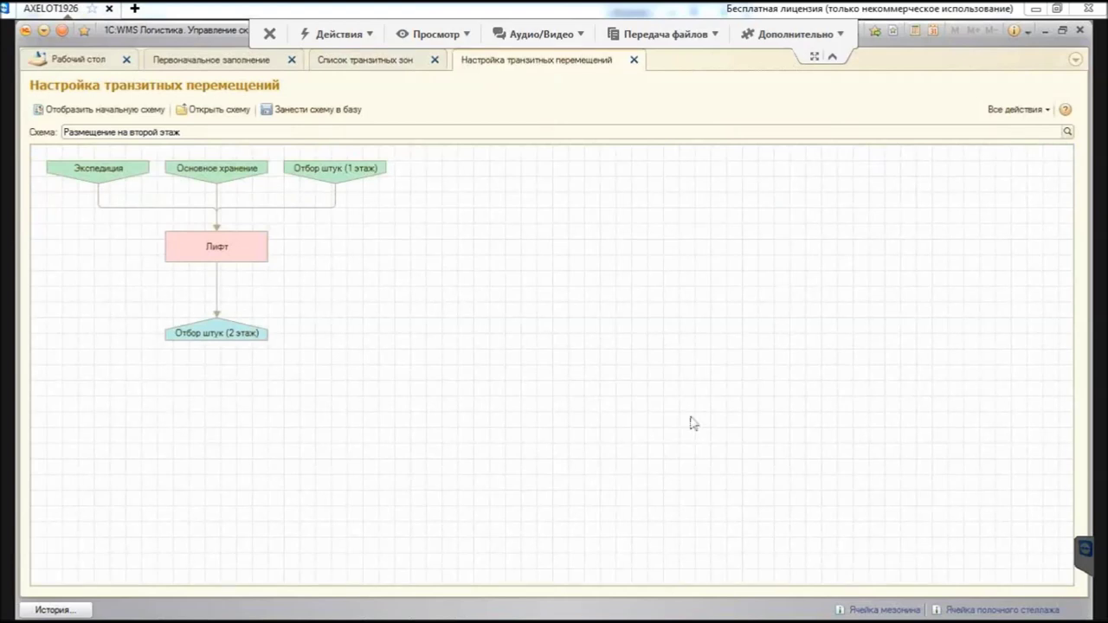
{"action": "key", "text": "Escape"}
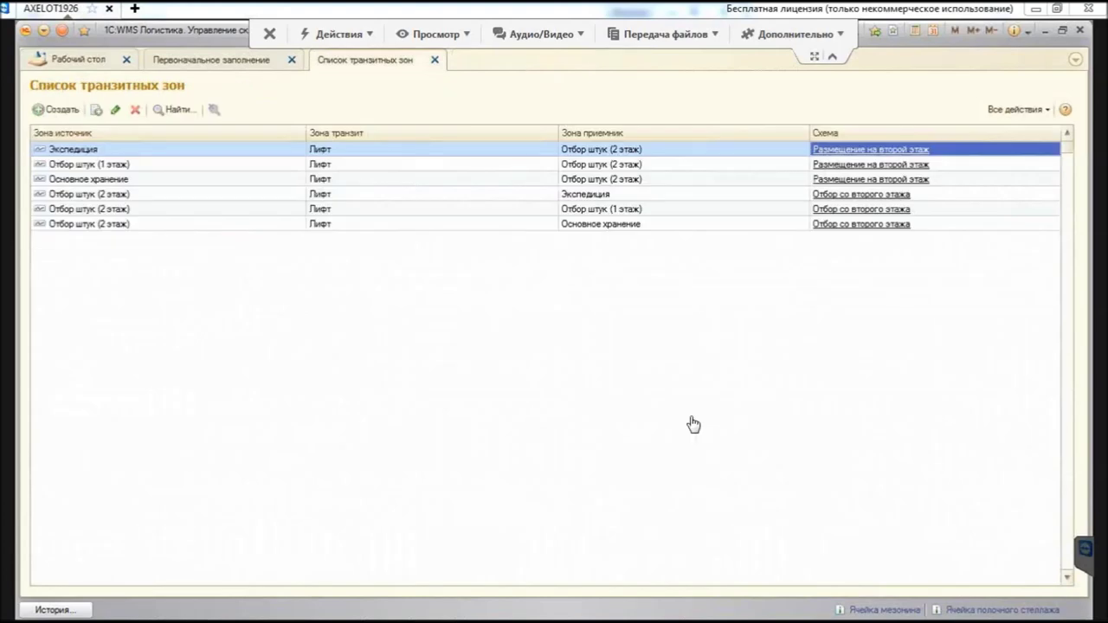
{"action": "key", "text": "Down"}
{"action": "key", "text": "Down"}
{"action": "key", "text": "Down"}
{"action": "key", "text": "Down"}
{"action": "key", "text": "Return"}
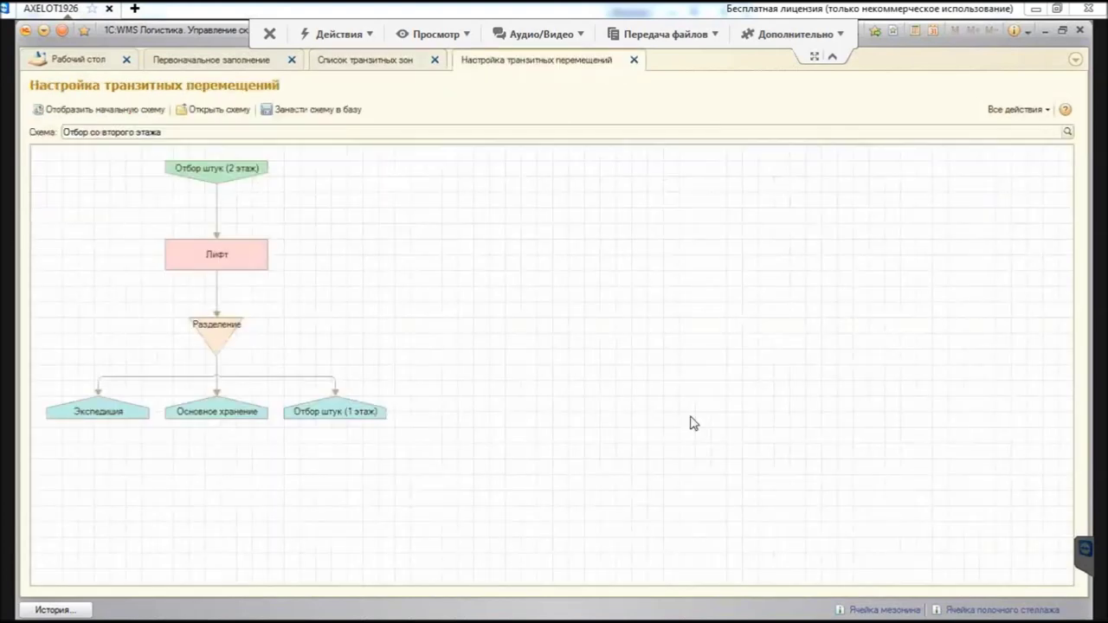
{"action": "key", "text": "Escape"}
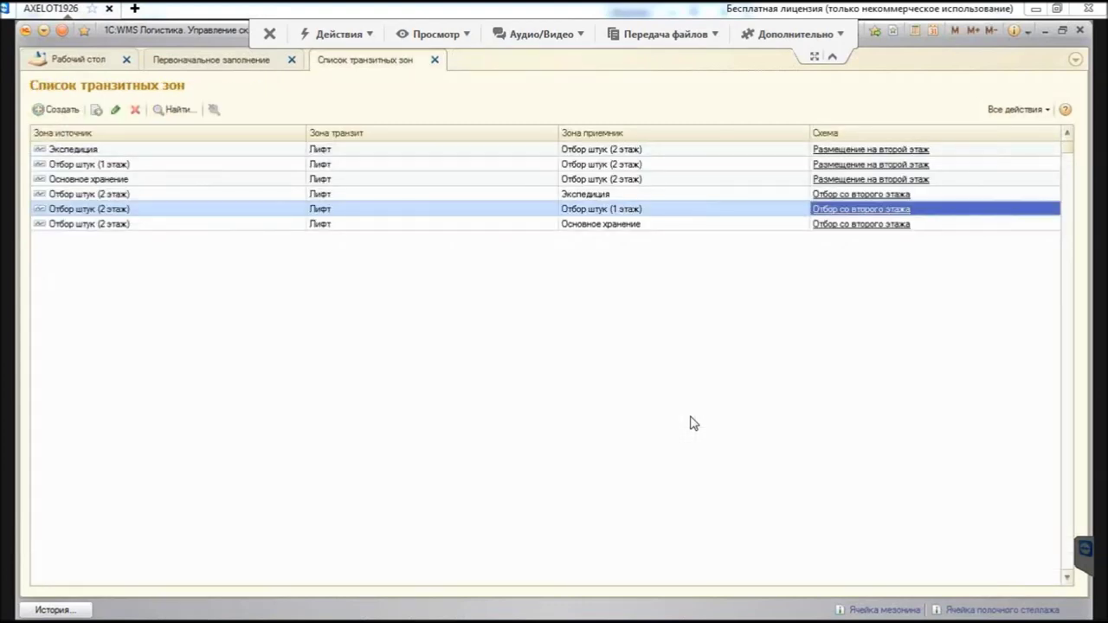
{"action": "key", "text": "Escape"}
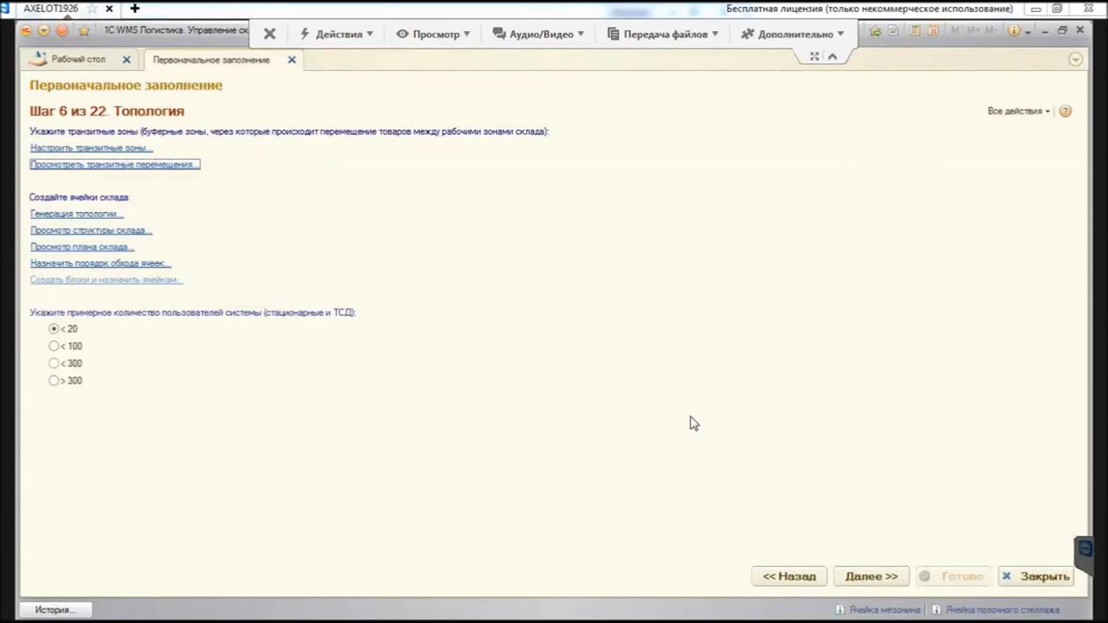
{"action": "key", "text": "Tab"}
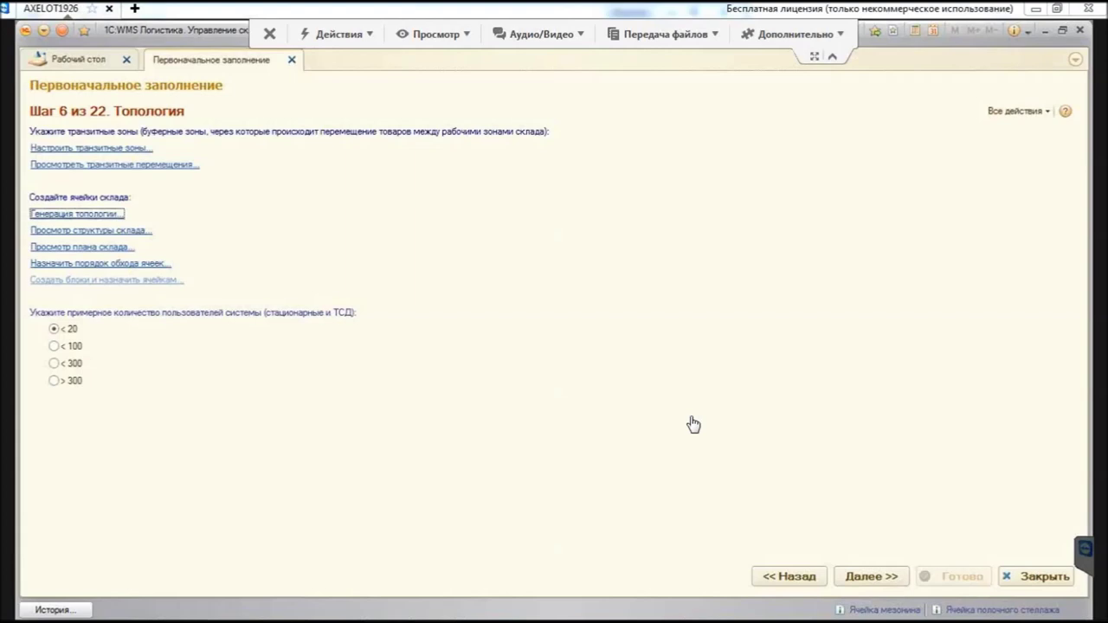
Step: Start topology generation and set the zone to Основное хранение
{"action": "key", "text": "Return"}
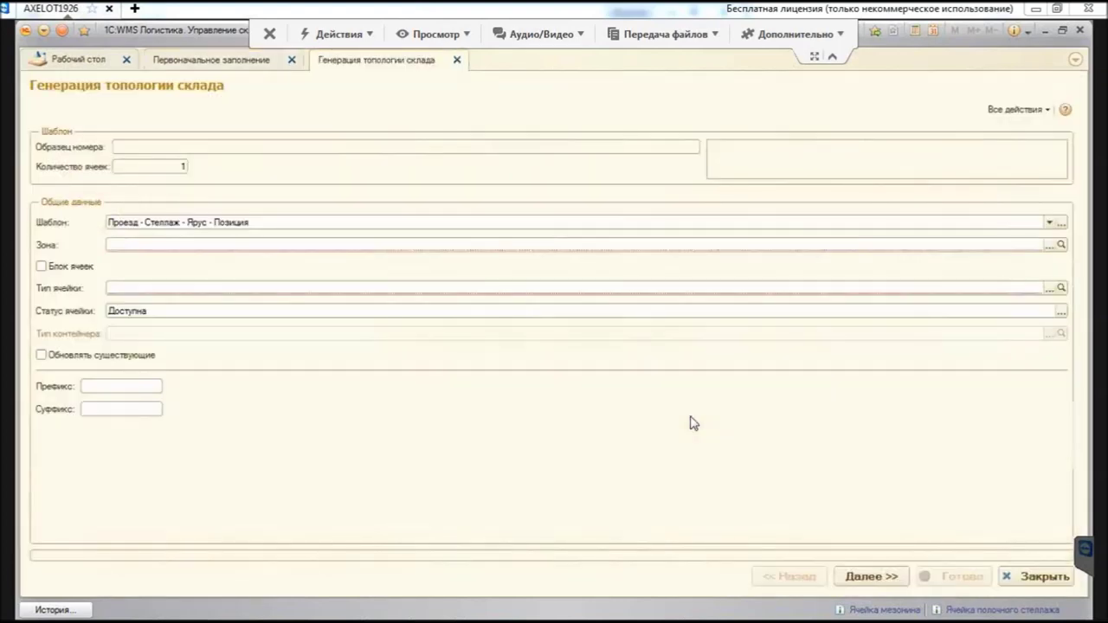
{"action": "key", "text": "F4"}
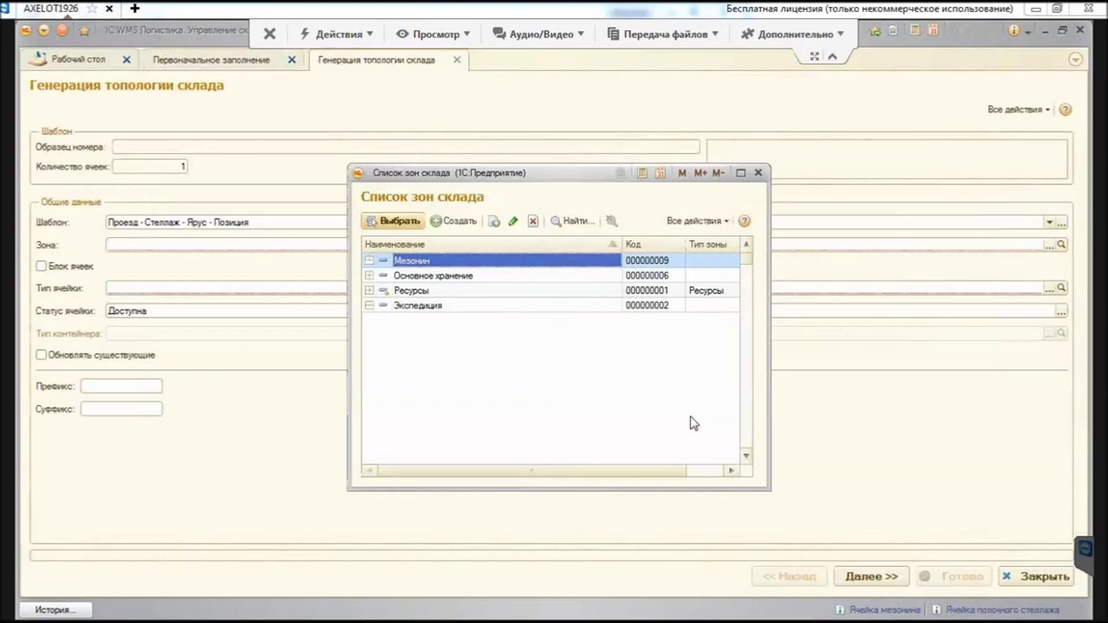
{"action": "key", "text": "Down"}
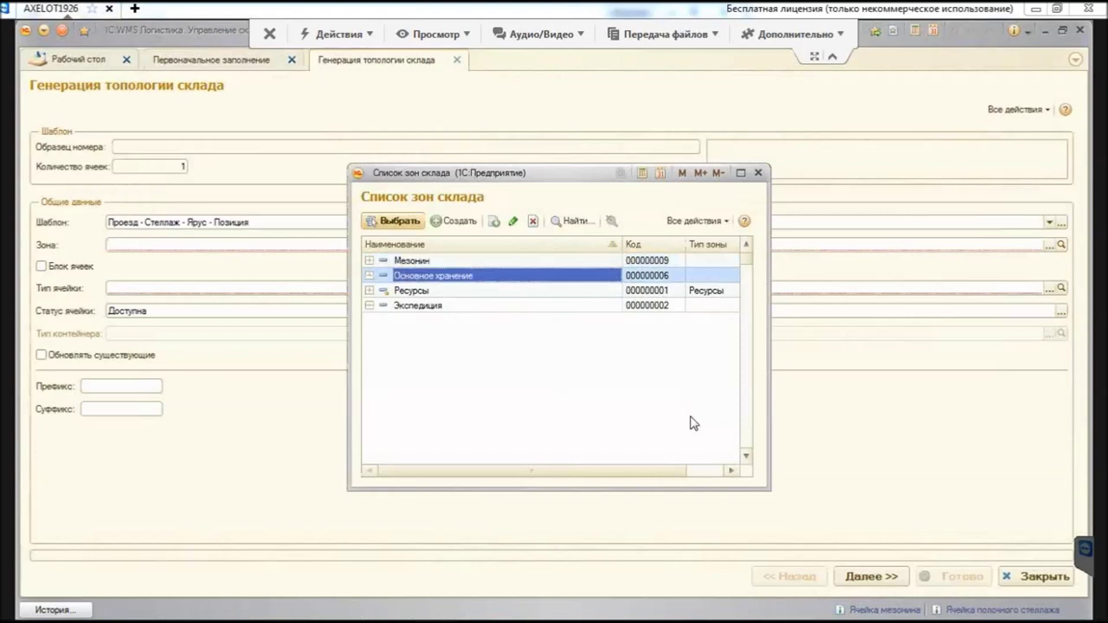
{"action": "key", "text": "Return"}
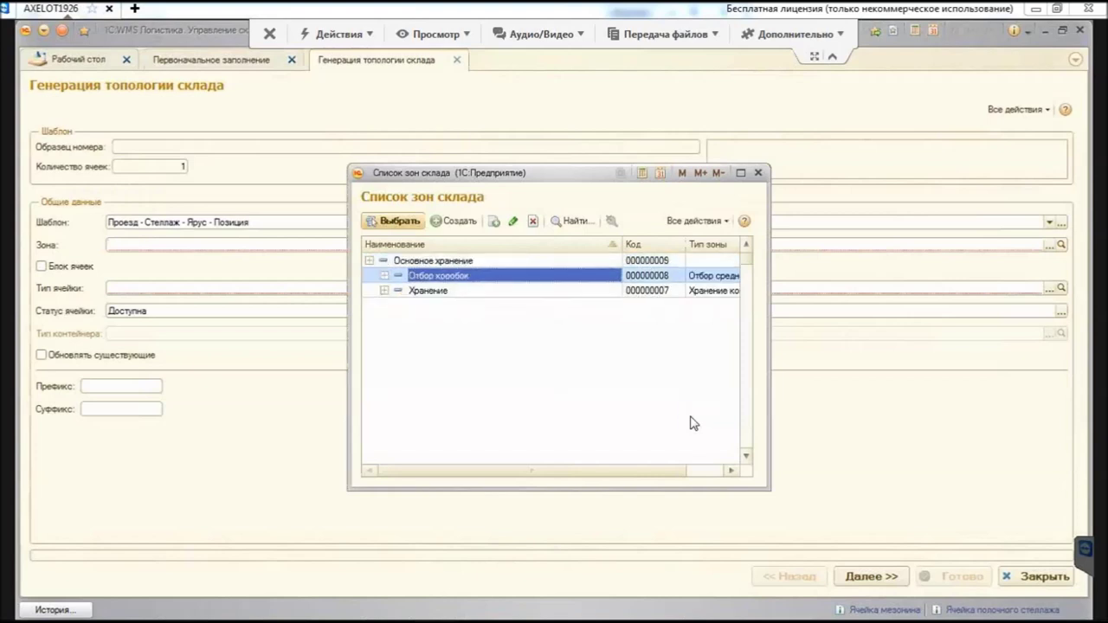
{"action": "key", "text": "Down"}
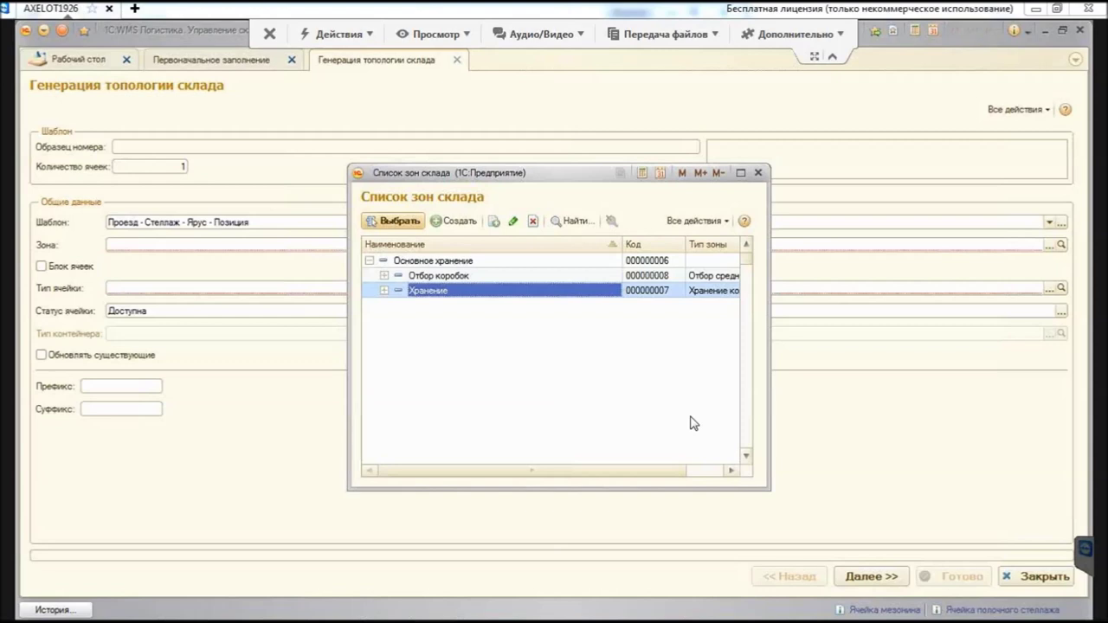
{"action": "key", "text": "Up"}
{"action": "key", "text": "Up"}
{"action": "key", "text": "Return"}
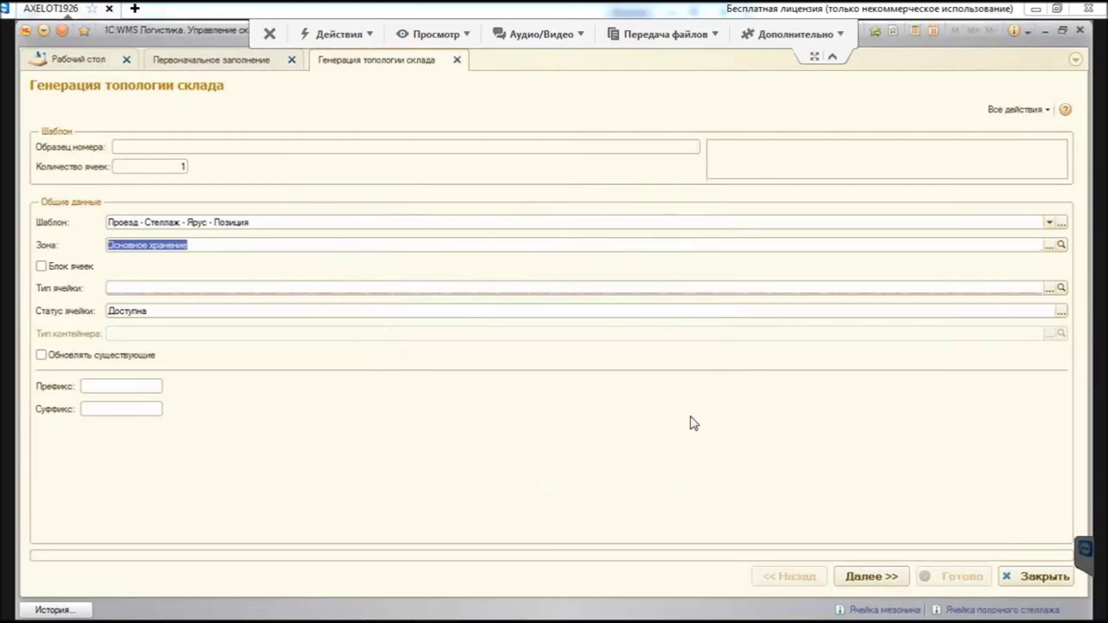
Step: Set cell type Ячейка грузового стеллажа (EUR) and advance past general data and premises to Проезды
{"action": "key", "text": "Tab"}
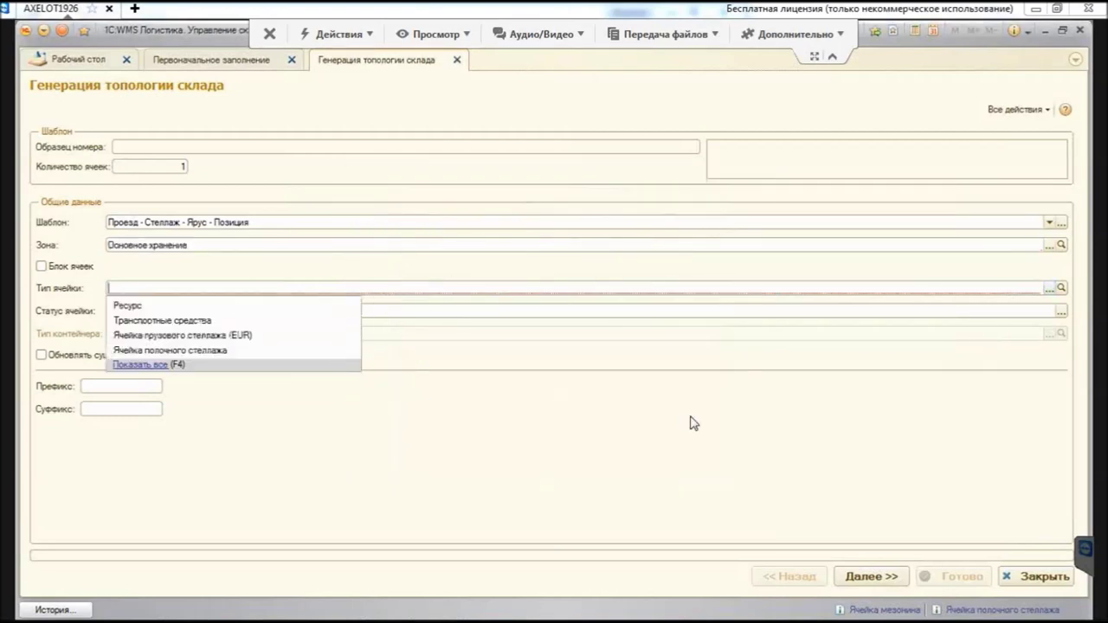
{"action": "key", "text": "Down"}
{"action": "key", "text": "Down"}
{"action": "key", "text": "Down"}
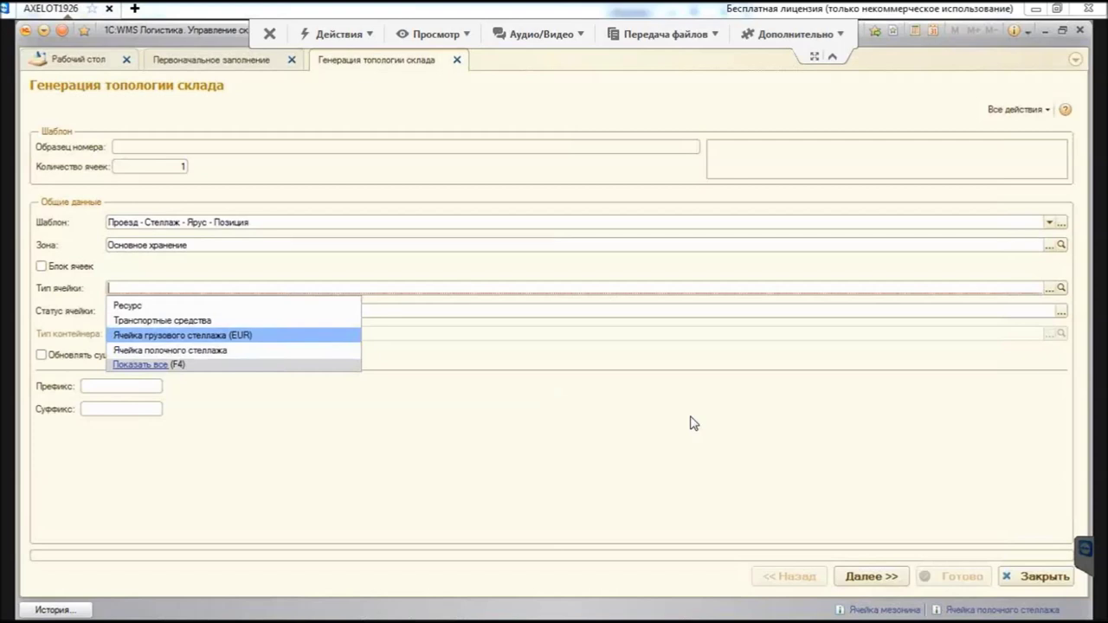
{"action": "key", "text": "Return"}
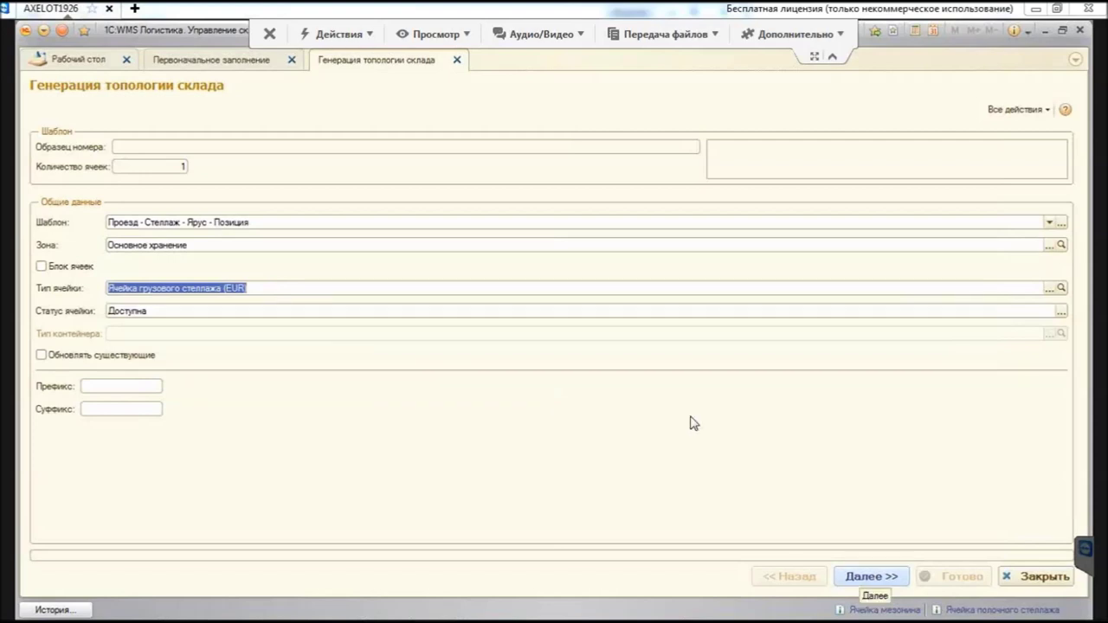
{"action": "key", "text": "ctrl+Return"}
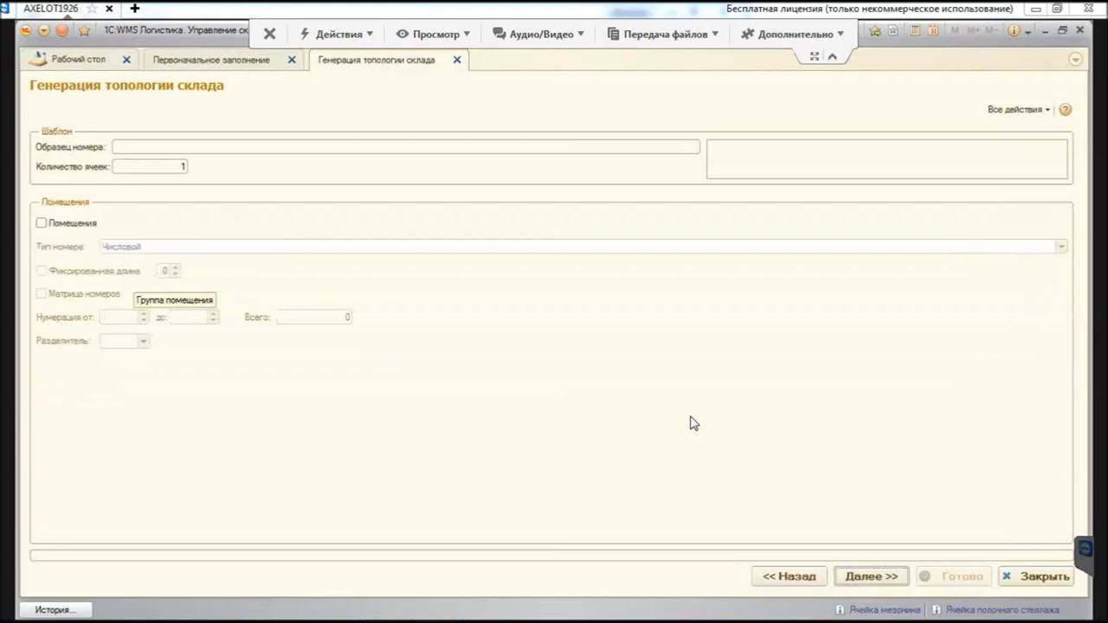
{"action": "key", "text": "ctrl+Return"}
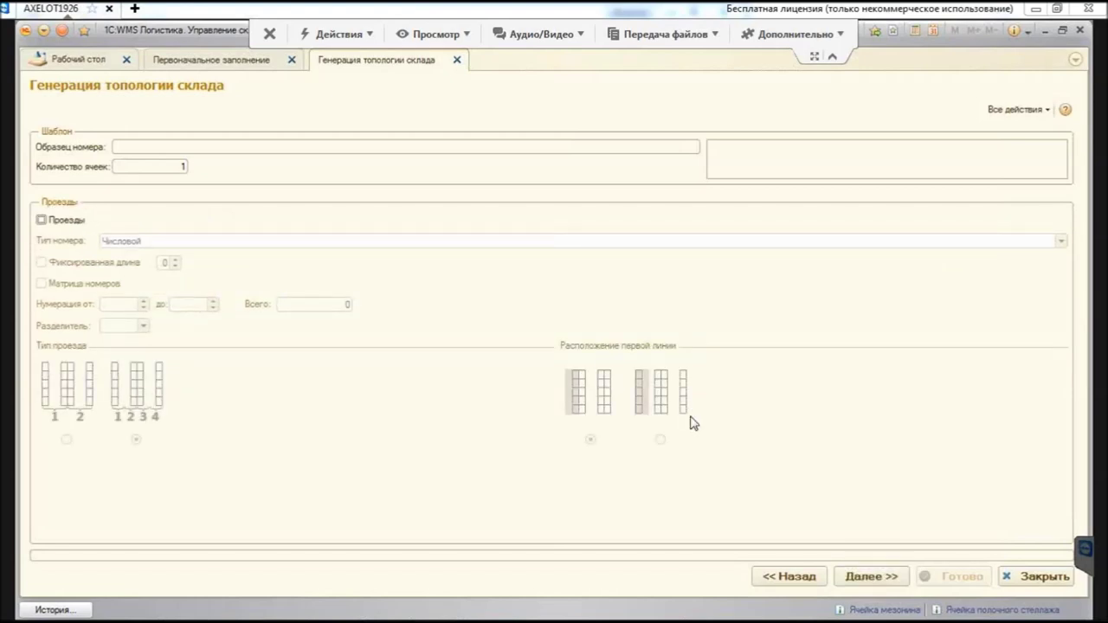
Step: Tick Проезды with Числовой numbering from 1 to 2, a '-' separator, and continue to Стеллажи
{"action": "key", "text": "space"}
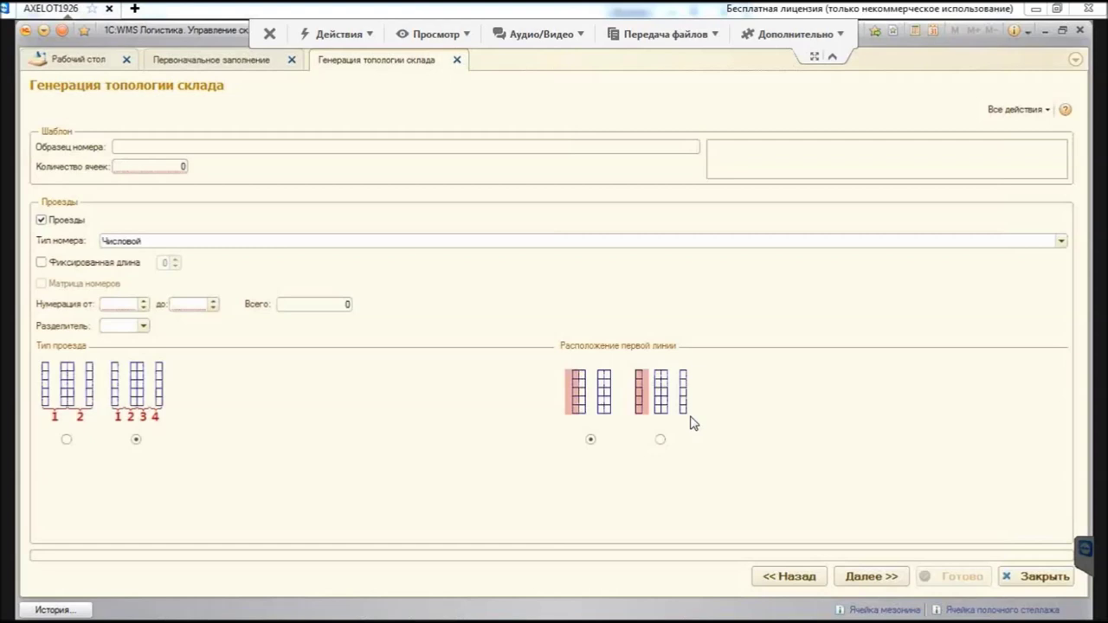
{"action": "key", "text": "Tab"}
{"action": "key", "text": "F4"}
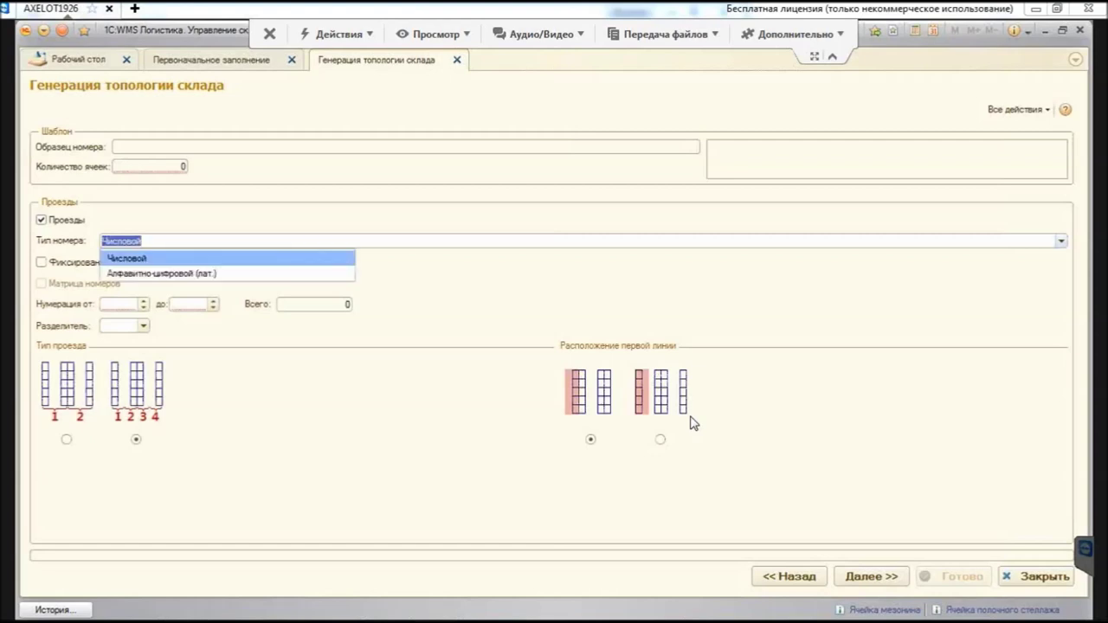
{"action": "key", "text": "Return"}
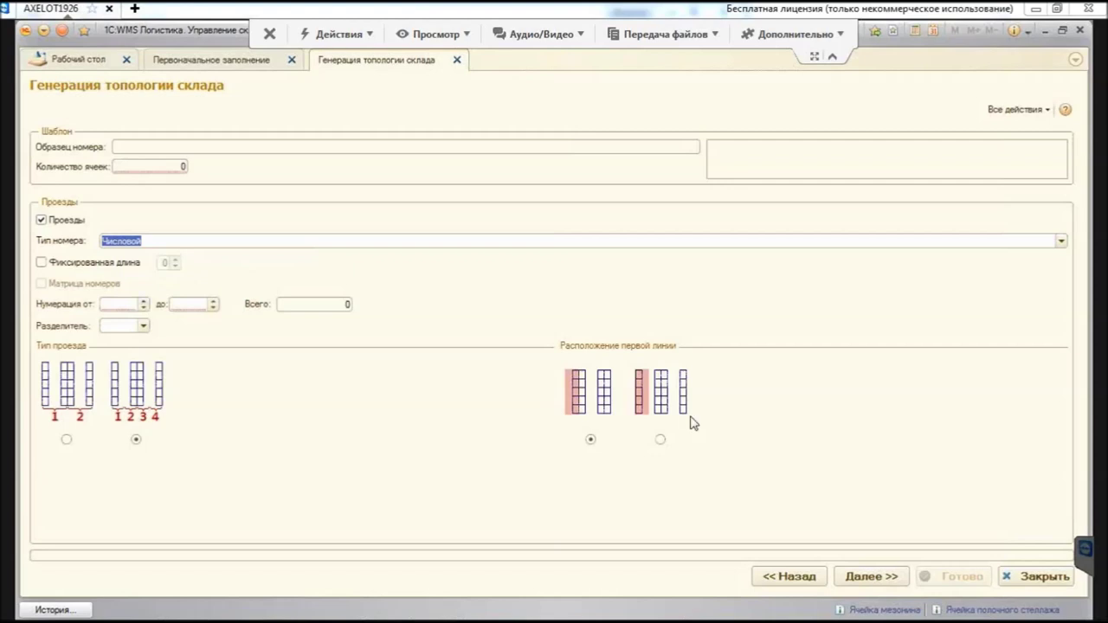
{"action": "key", "text": "Tab"}
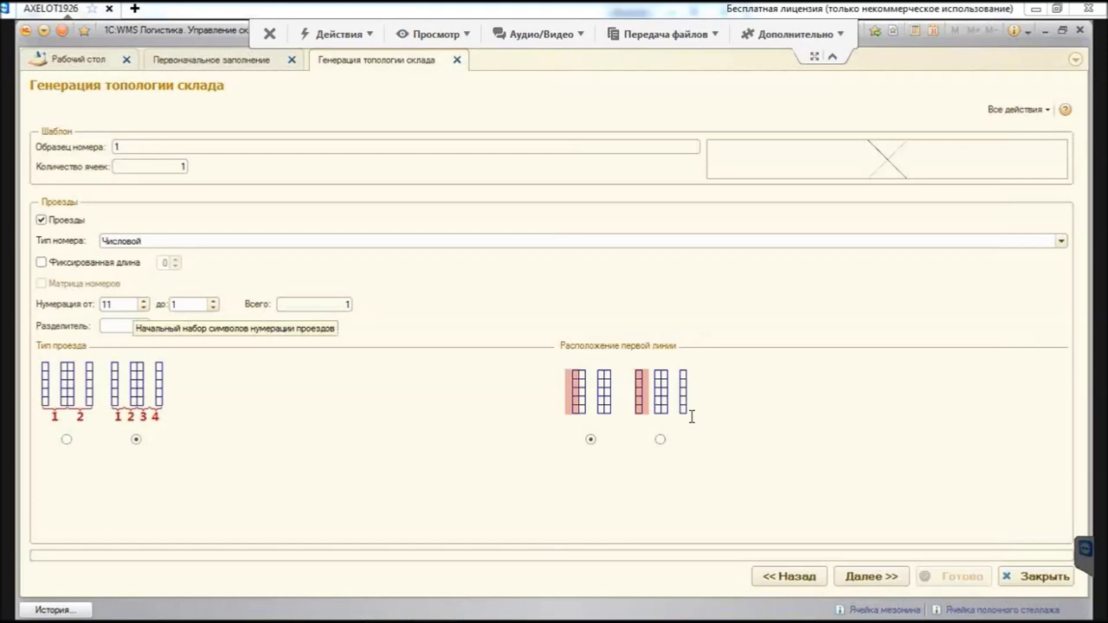
{"action": "key", "text": "Tab"}
{"action": "type", "text": "2"}
{"action": "key", "text": "Tab"}
{"action": "key", "text": "F4"}
{"action": "key", "text": "Up"}
{"action": "key", "text": "Up"}
{"action": "key", "text": "Up"}
{"action": "key", "text": "Up"}
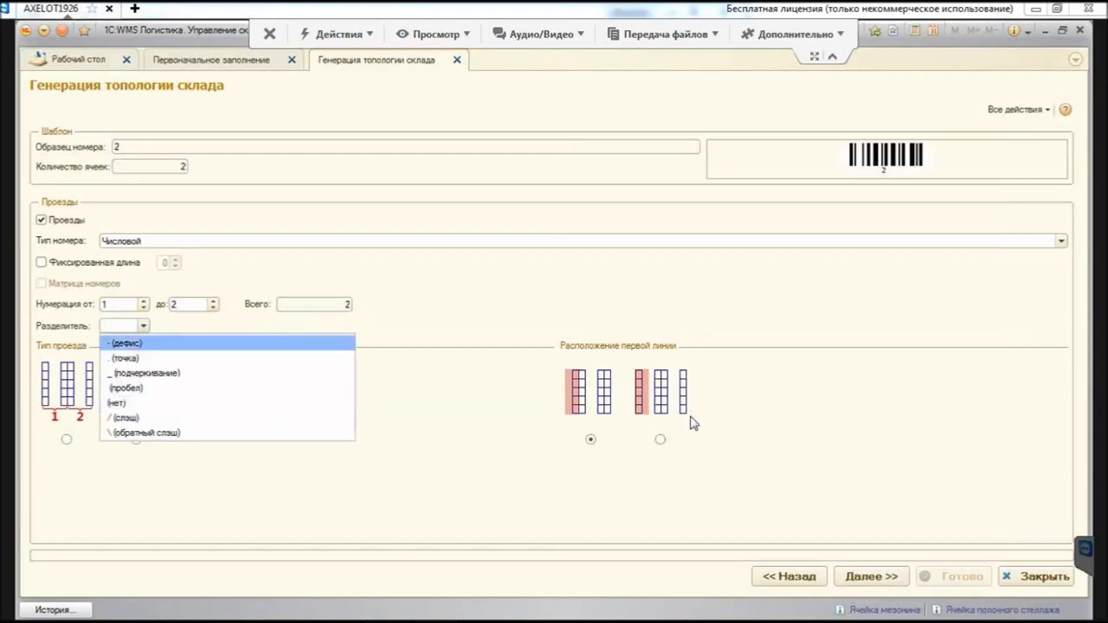
{"action": "key", "text": "Return"}
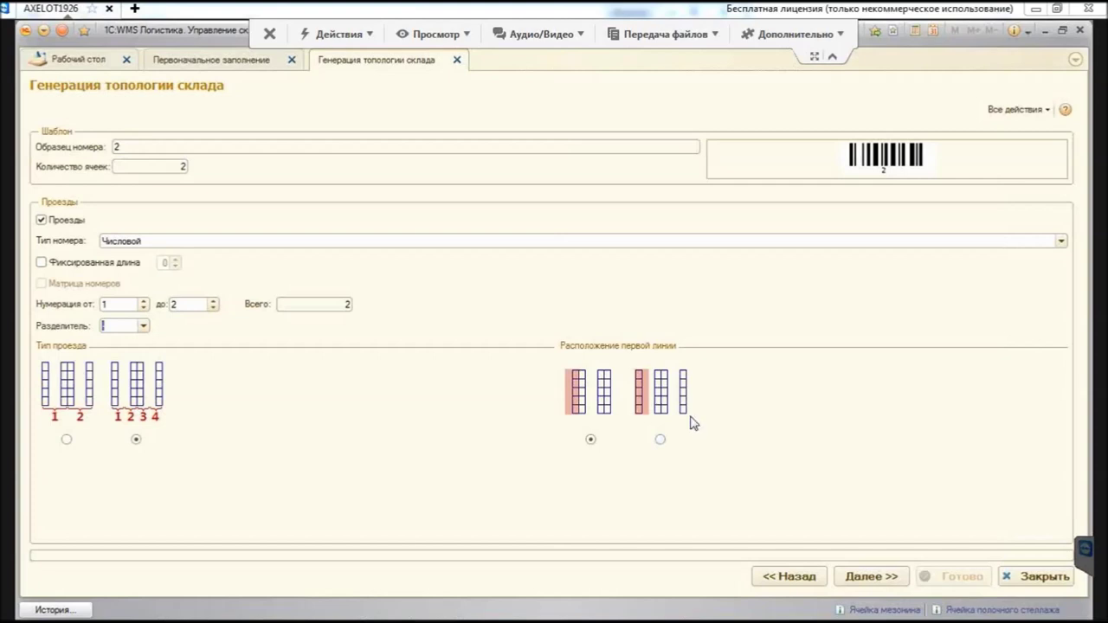
{"action": "key", "text": "Tab"}
{"action": "key", "text": "Return"}
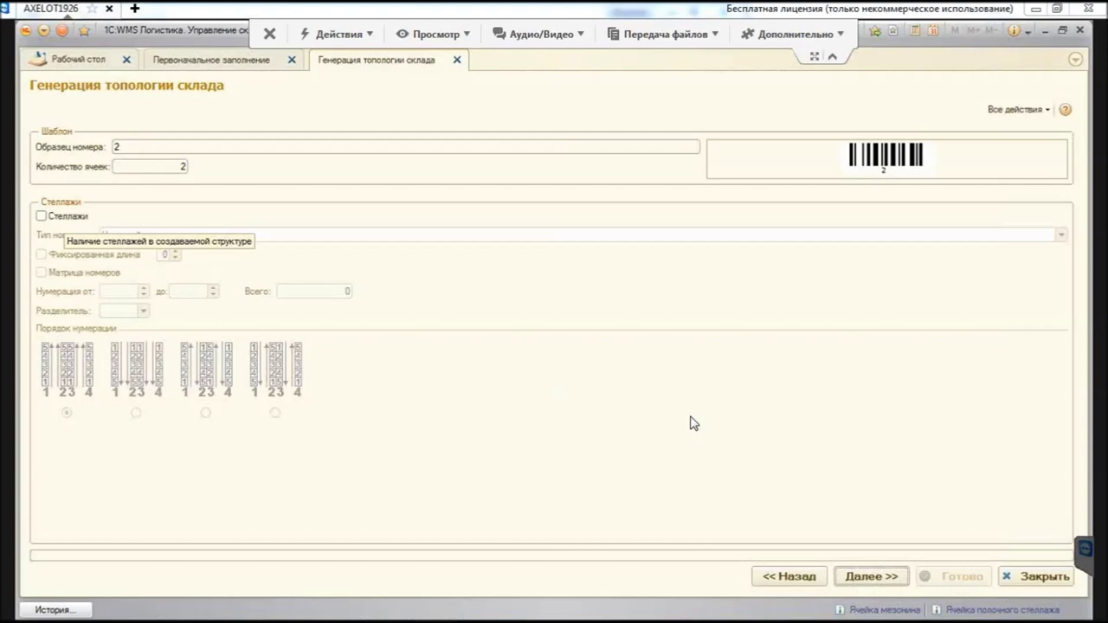
Step: Tick Стеллажи and number racks from 1 to 3, giving sample 2-3 and 6 cells
{"action": "key", "text": "space"}
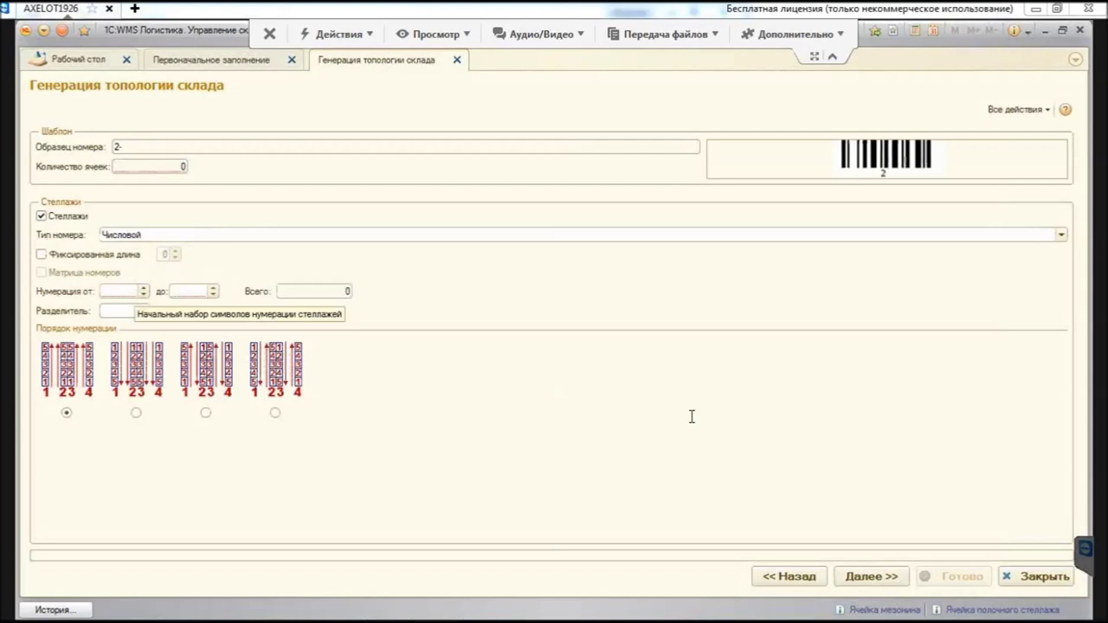
{"action": "type", "text": "1"}
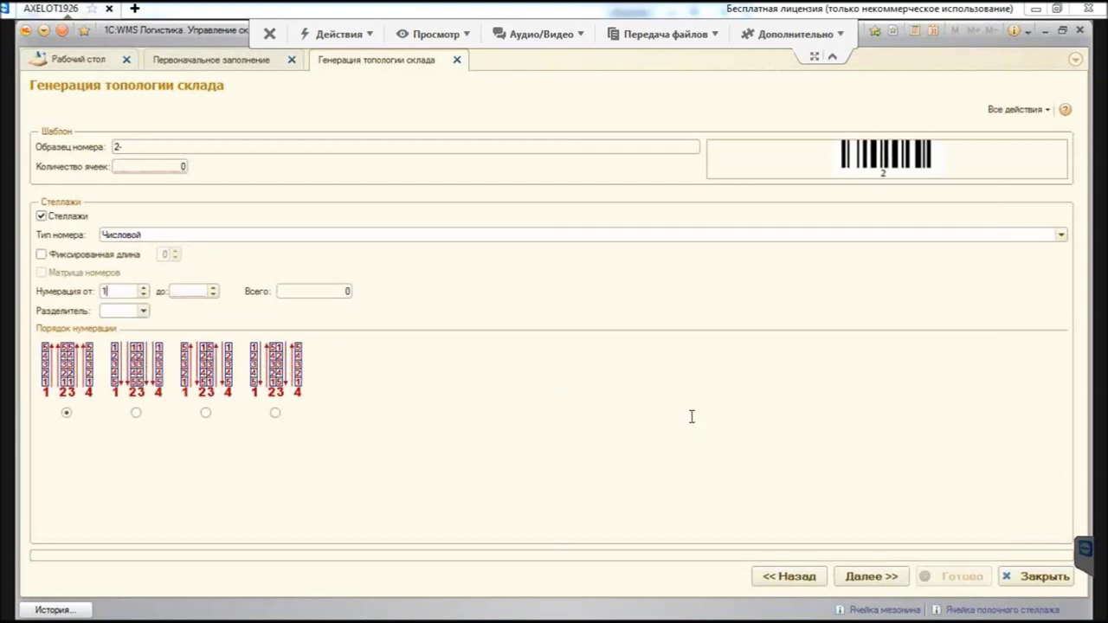
{"action": "key", "text": "Tab"}
{"action": "type", "text": "3"}
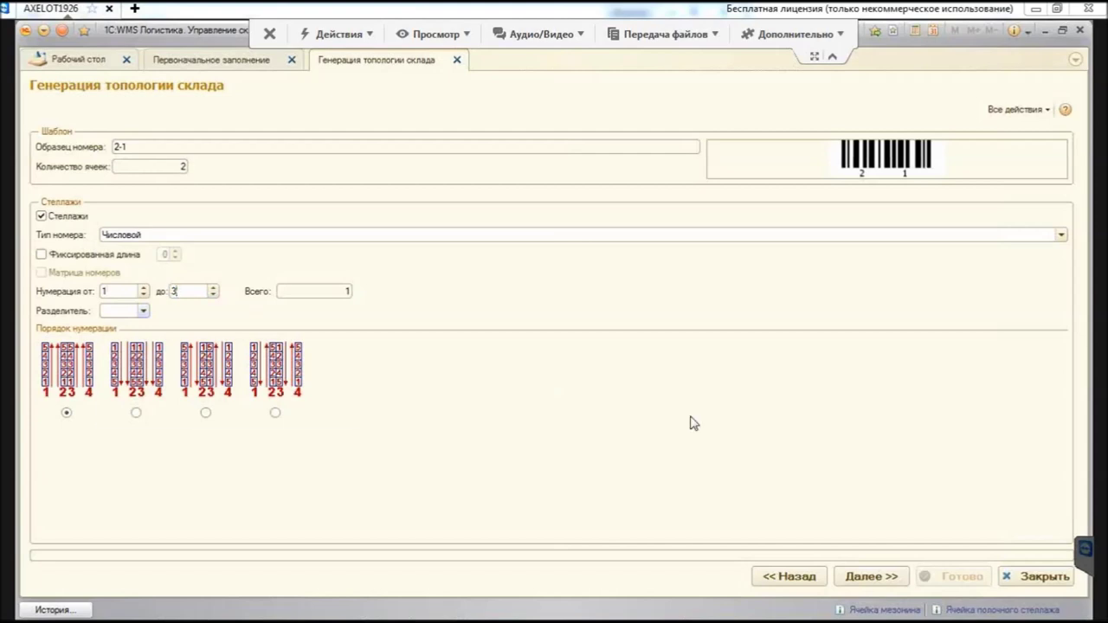
{"action": "key", "text": "Tab"}
{"action": "key", "text": "Escape"}
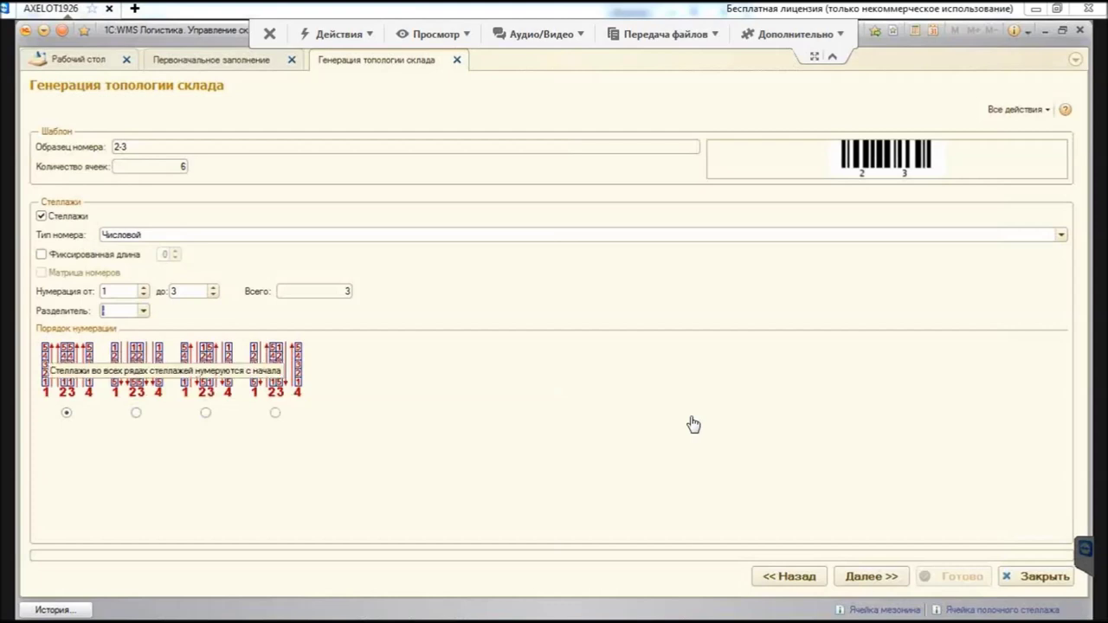
Step: Tick Ярусы, number tiers 1 to 5 with a dash separator, and continue to Позиции
{"action": "key", "text": "Return"}
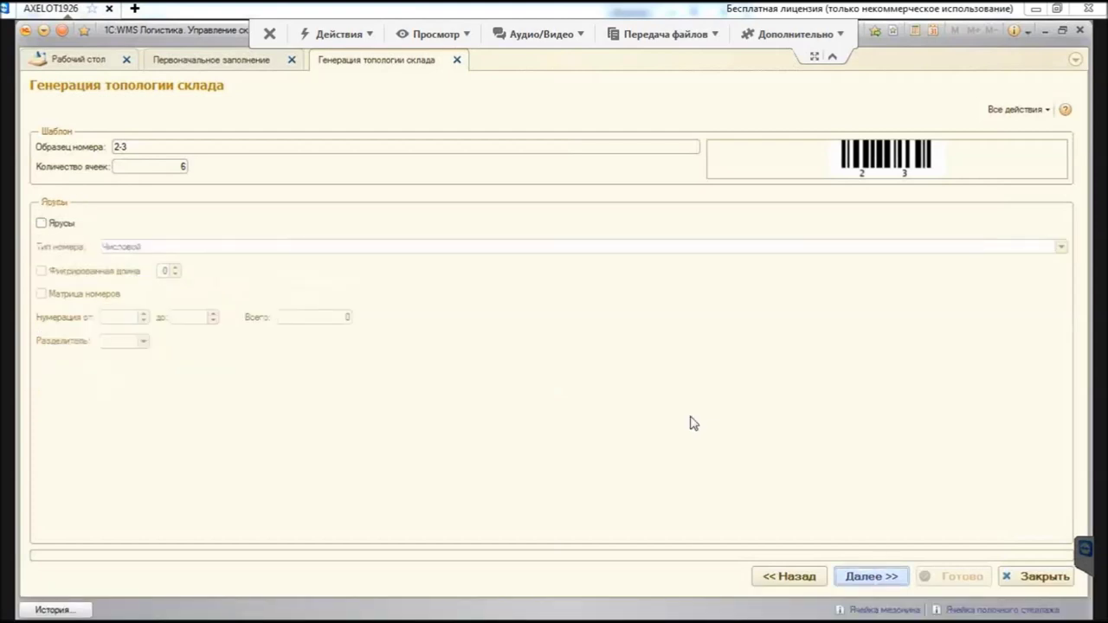
{"action": "key", "text": "space"}
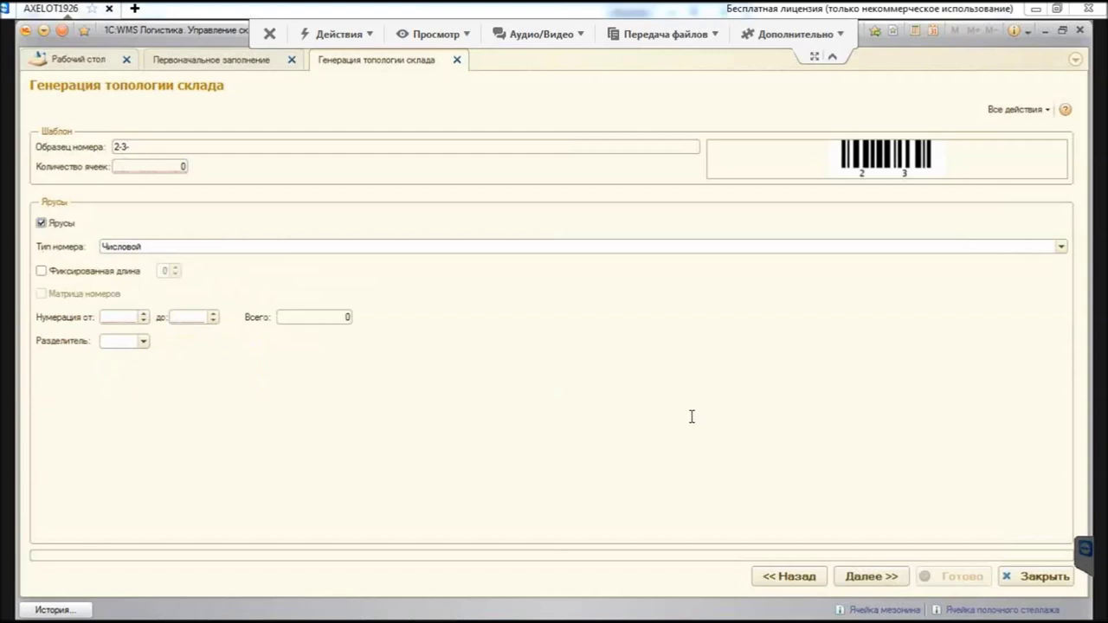
{"action": "key", "text": "Tab"}
{"action": "key", "text": "Tab"}
{"action": "key", "text": "Tab"}
{"action": "type", "text": "1"}
{"action": "key", "text": "Tab"}
{"action": "type", "text": "5"}
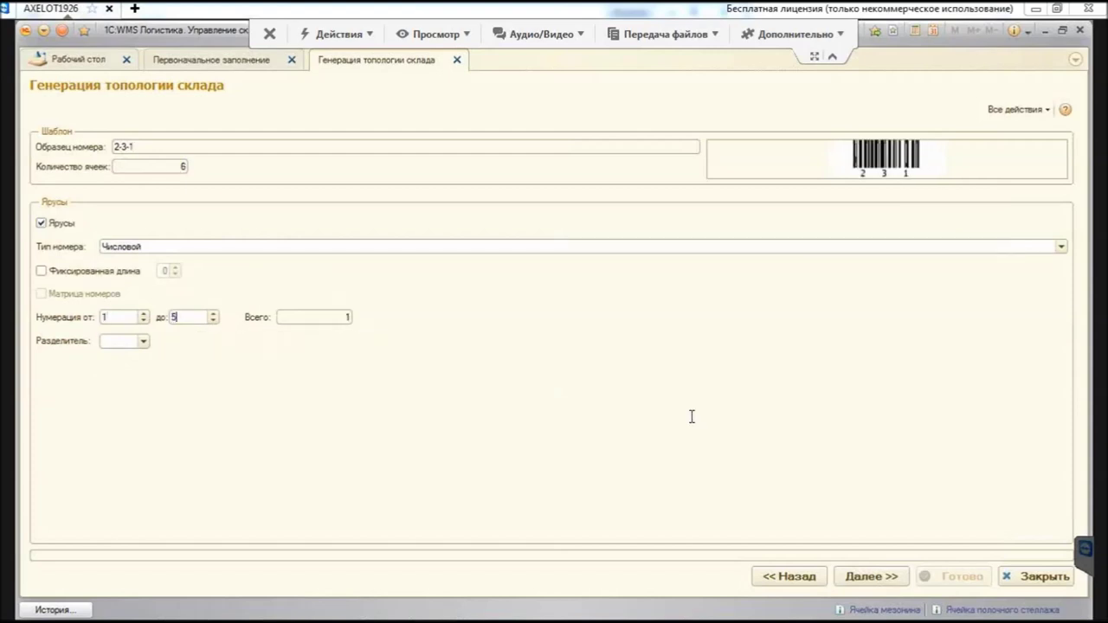
{"action": "key", "text": "Tab"}
{"action": "key", "text": "F4"}
{"action": "key", "text": "Up"}
{"action": "key", "text": "Up"}
{"action": "key", "text": "Up"}
{"action": "key", "text": "Up"}
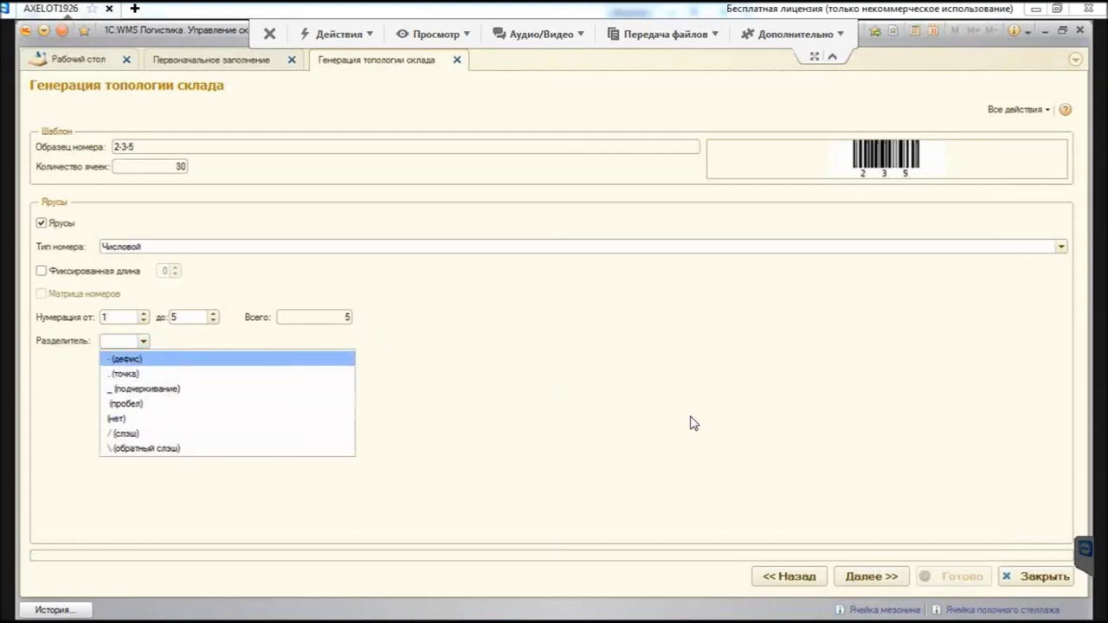
{"action": "key", "text": "Return"}
{"action": "key", "text": "ctrl+Return"}
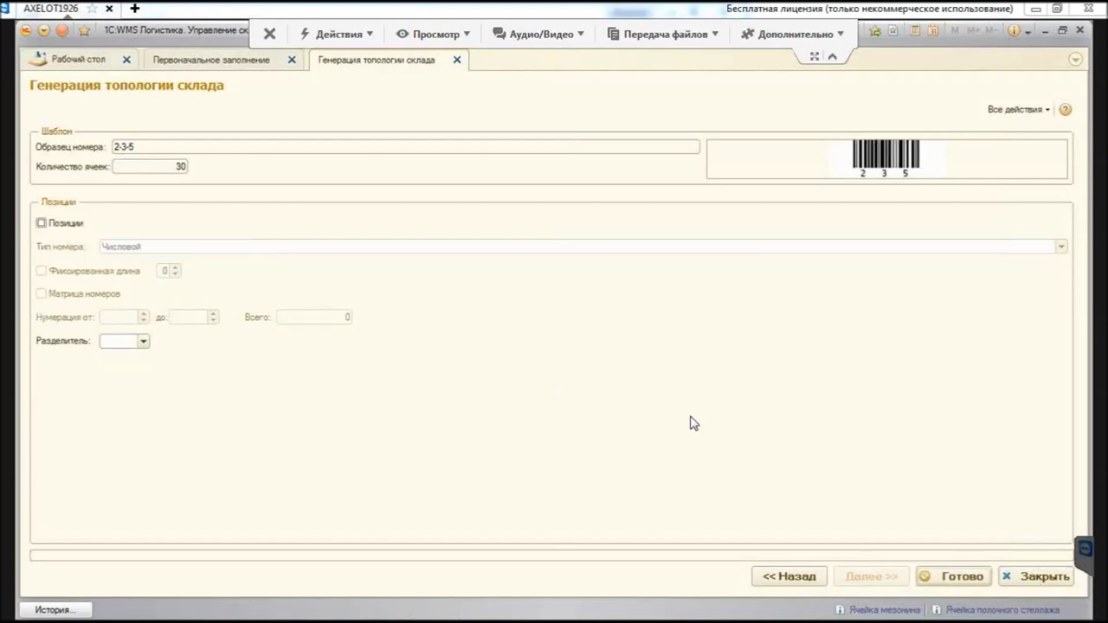
Step: Tick Позиции, number positions 1 to 3 with a '-' separator, and finish to generate 90 cells
{"action": "key", "text": "space"}
{"action": "key", "text": "Tab"}
{"action": "type", "text": "1"}
{"action": "key", "text": "Tab"}
{"action": "type", "text": "3"}
{"action": "key", "text": "Tab"}
{"action": "key", "text": "F4"}
{"action": "key", "text": "Up"}
{"action": "key", "text": "Up"}
{"action": "key", "text": "Up"}
{"action": "key", "text": "Up"}
{"action": "key", "text": "Escape"}
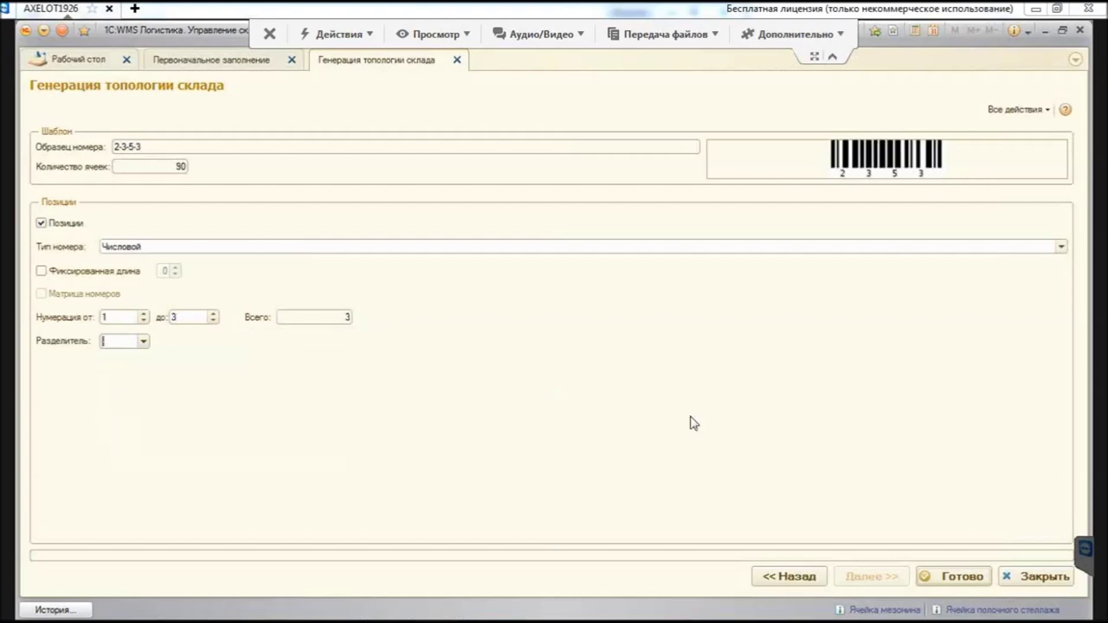
{"action": "type", "text": "-"}
{"action": "key", "text": "Tab"}
{"action": "key", "text": "ctrl+Return"}
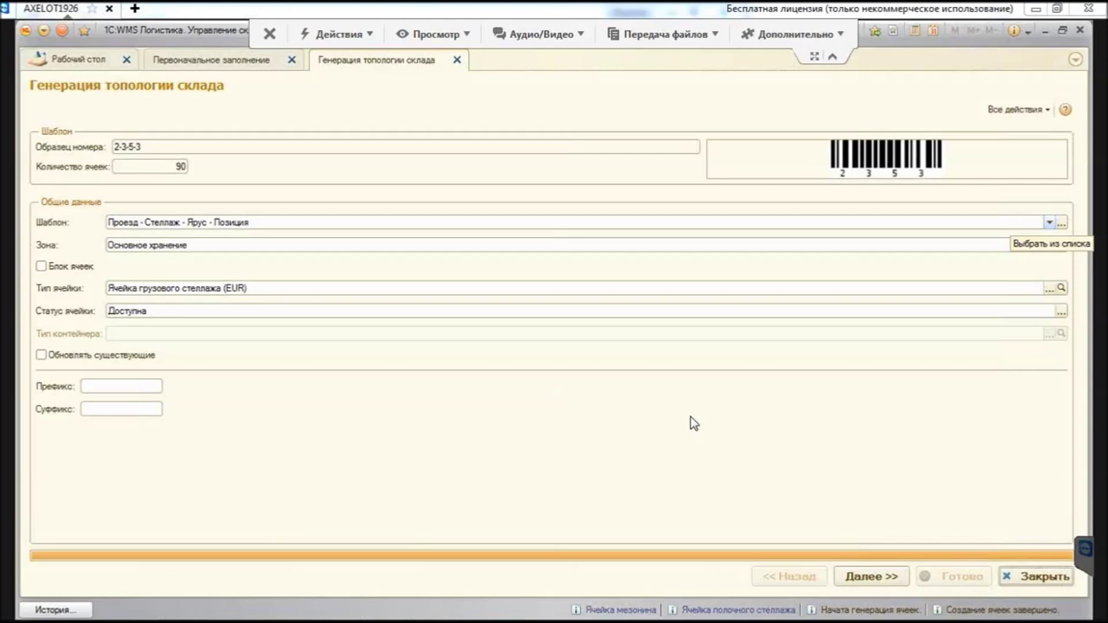
Step: Pick Отбор штук (1 этаж) from the Мезонин group as the zone
{"action": "key", "text": "F4"}
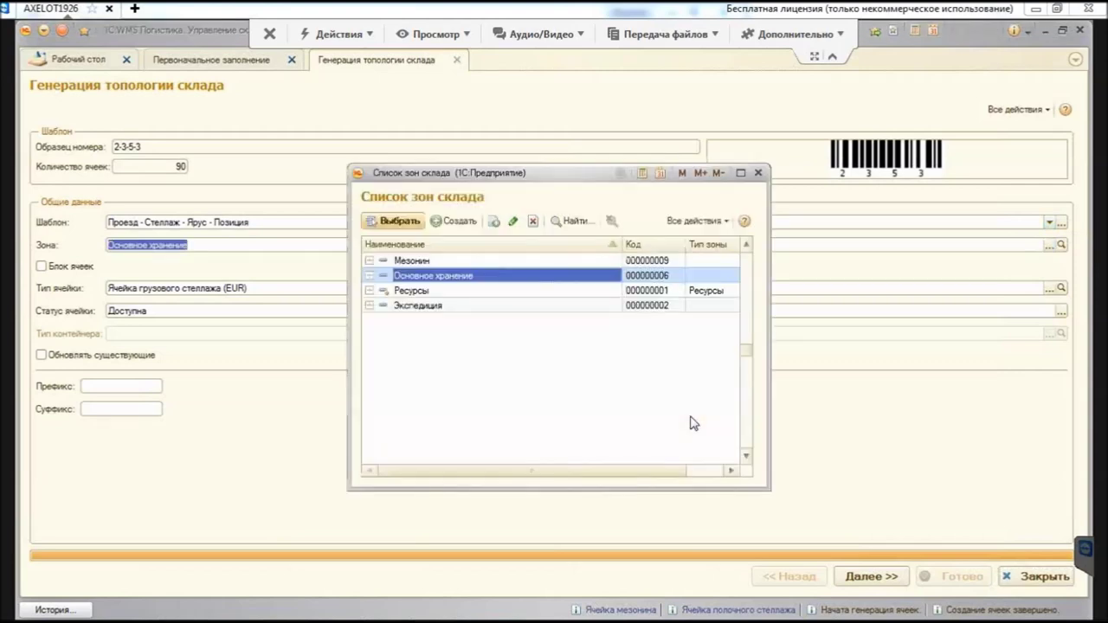
{"action": "key", "text": "Return"}
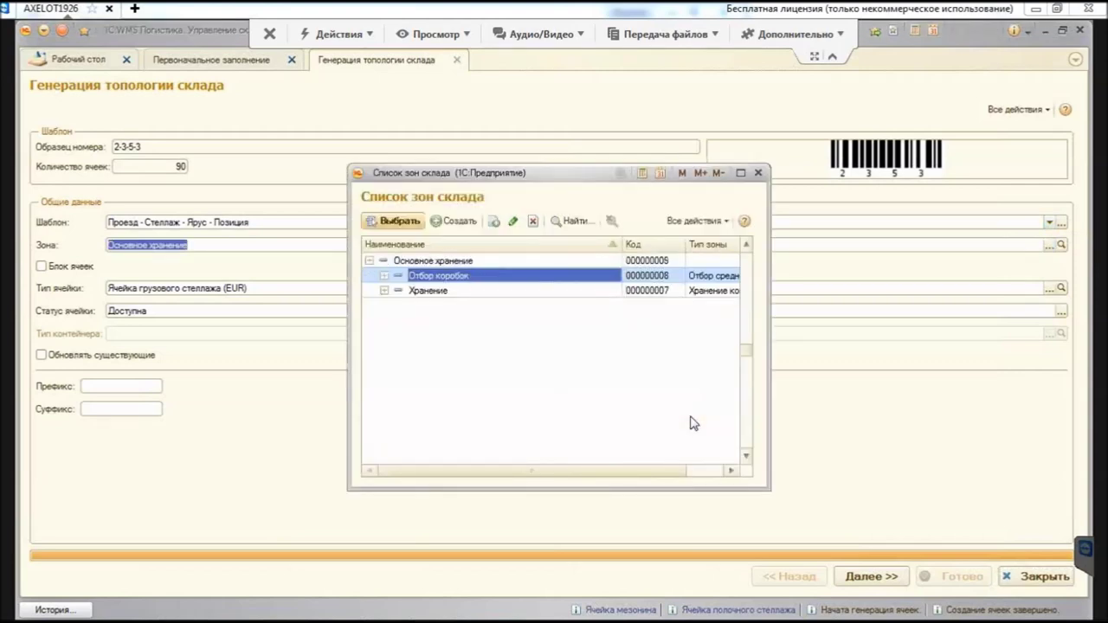
{"action": "key", "text": "ctrl+Up"}
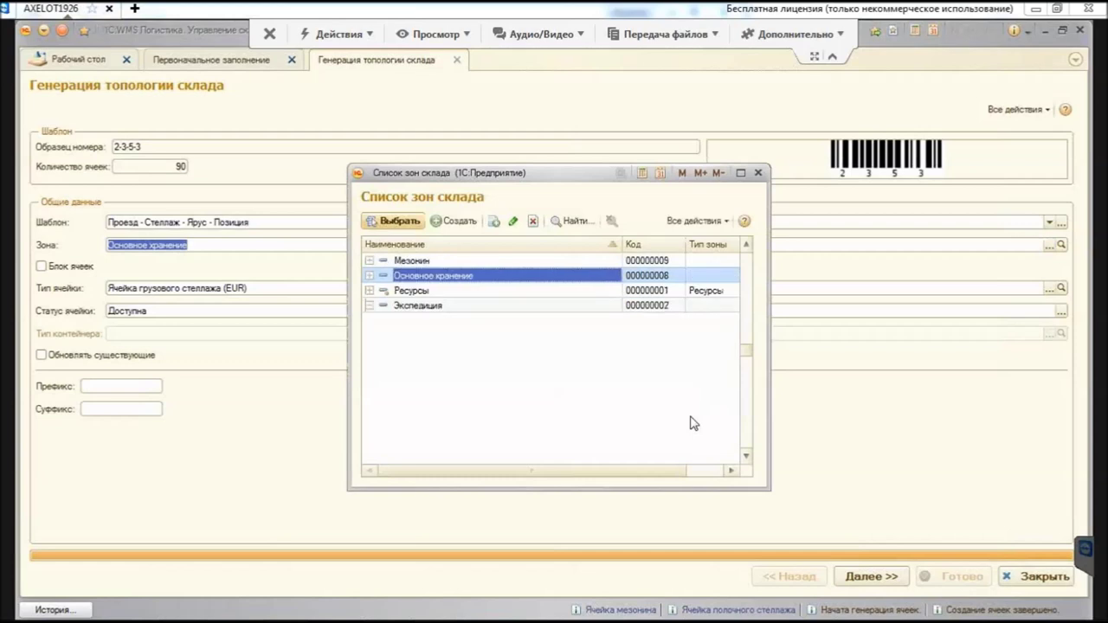
{"action": "key", "text": "Up"}
{"action": "key", "text": "Return"}
{"action": "key", "text": "Escape"}
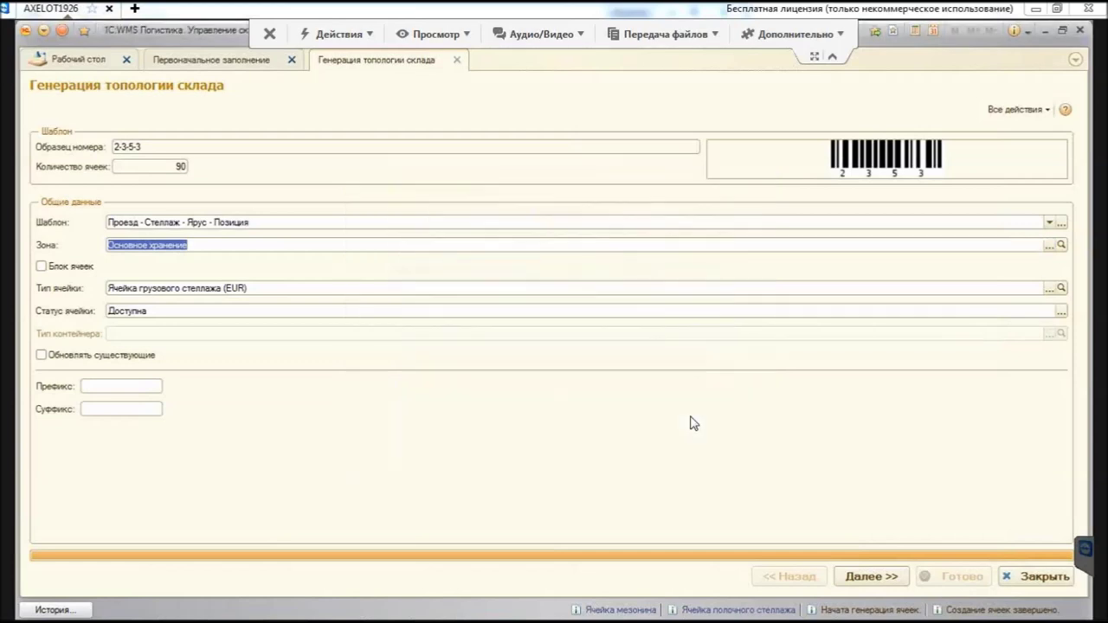
Step: Set cell type Ячейка полочного стеллажа, keep the container type, and advance to Помещения
{"action": "key", "text": "Tab"}
{"action": "key", "text": "alt+Down"}
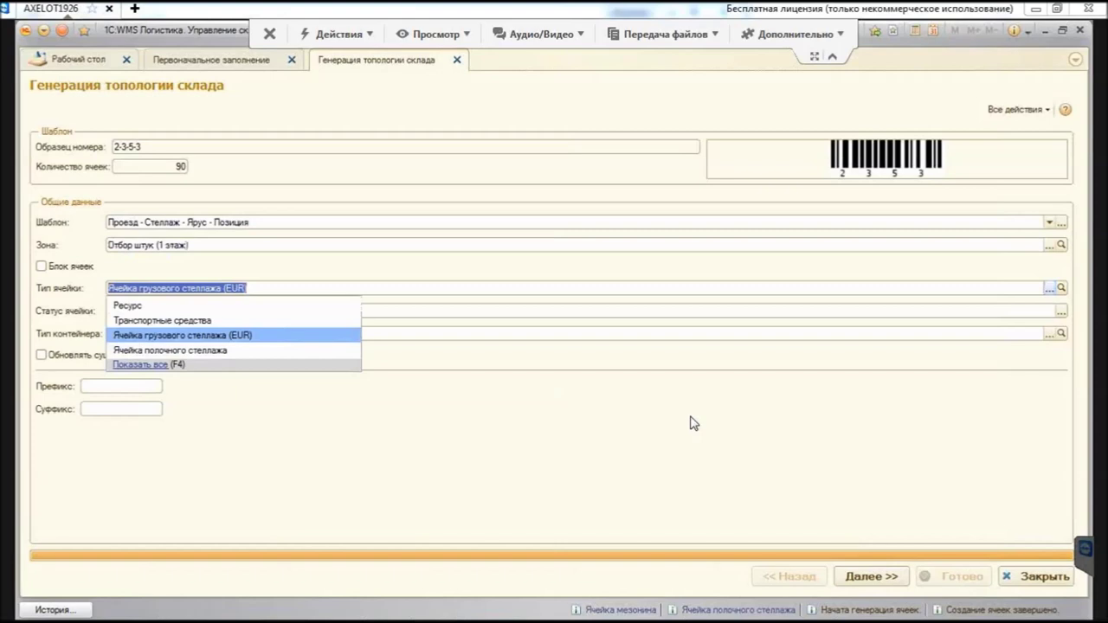
{"action": "key", "text": "Up"}
{"action": "key", "text": "Down"}
{"action": "key", "text": "Down"}
{"action": "key", "text": "Return"}
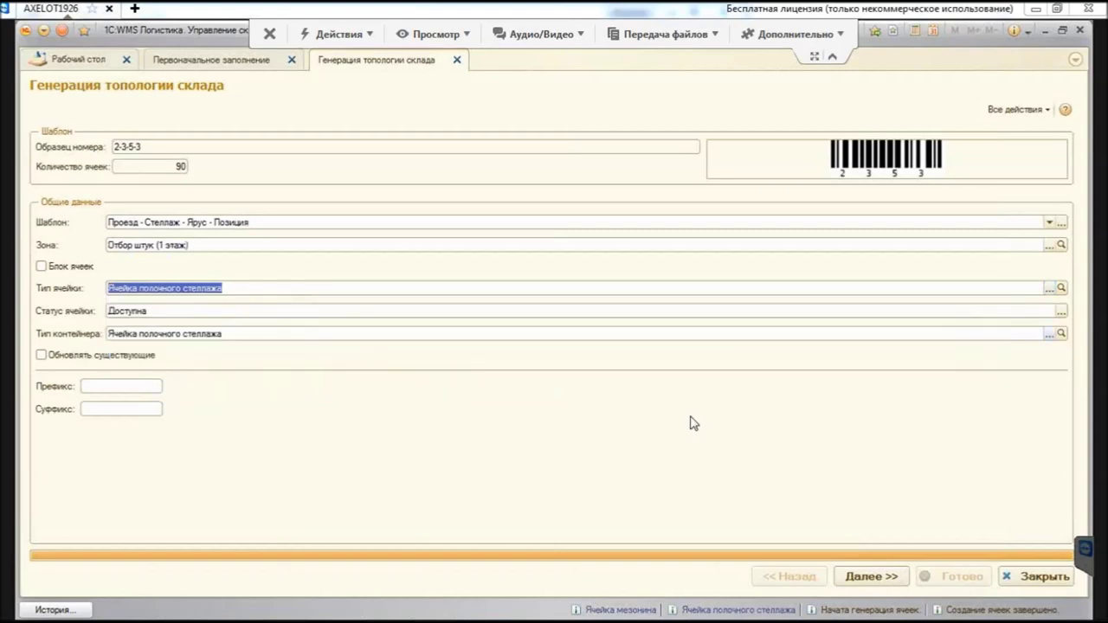
{"action": "key", "text": "Tab"}
{"action": "key", "text": "End"}
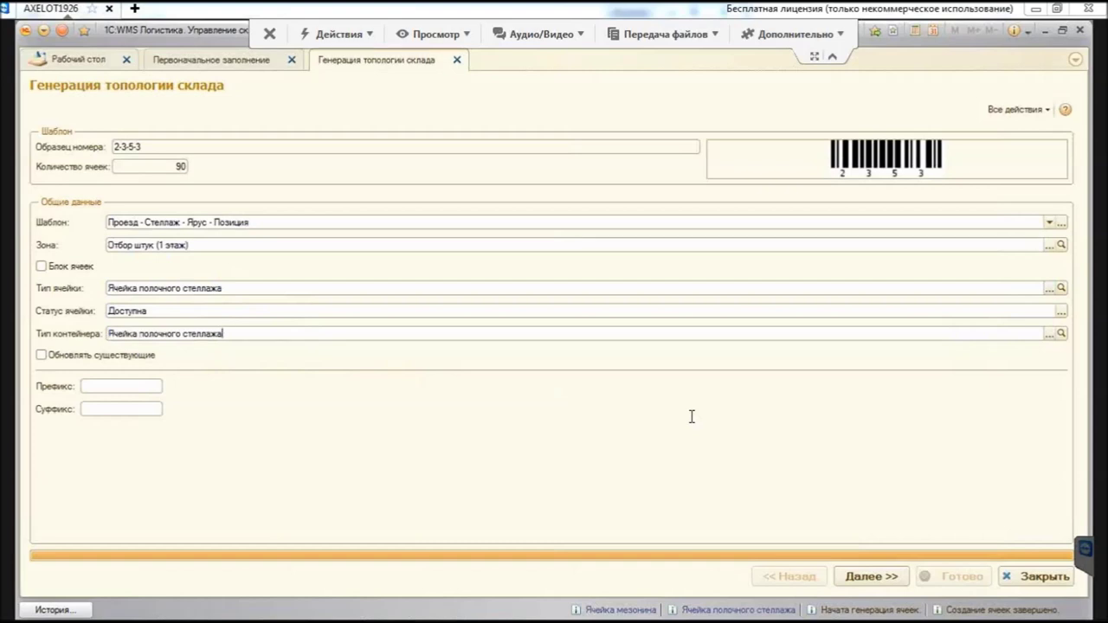
{"action": "key", "text": "ctrl+Return"}
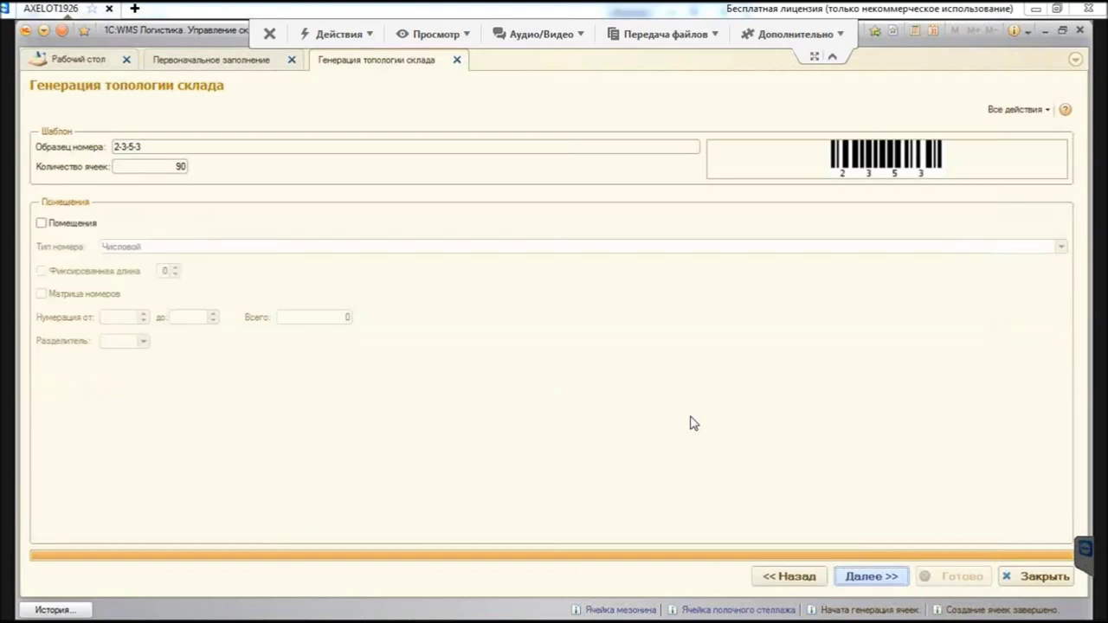
Step: Set 1 aisle, 2 racks and tiers up to 4, then finish to create 24 cells (1-2-4-3)
{"action": "key", "text": "ctrl+Return"}
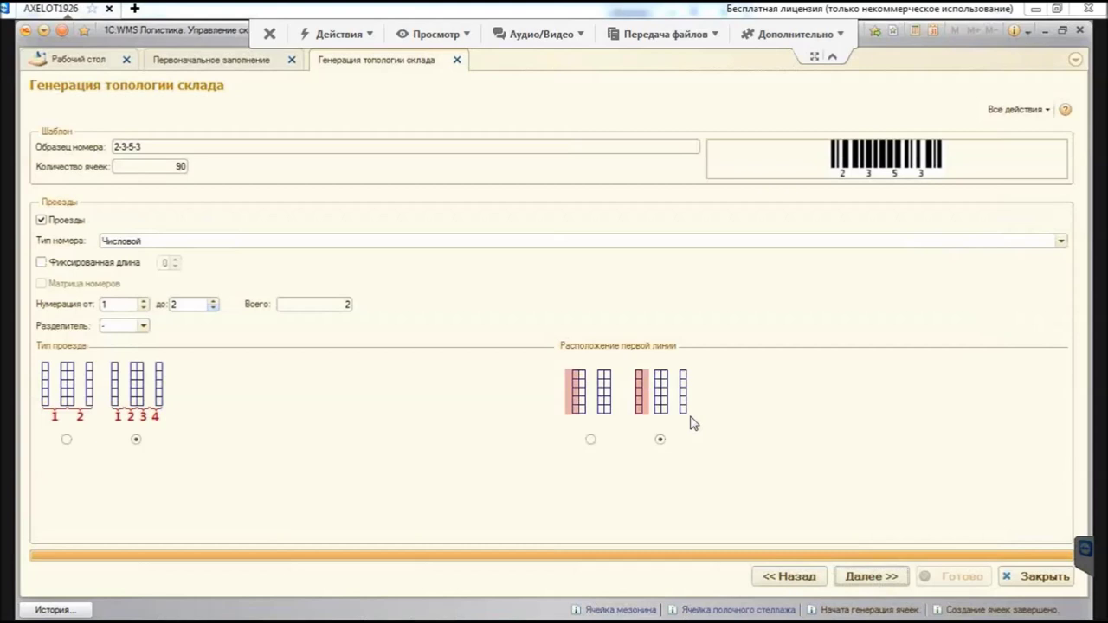
{"action": "key", "text": "Down"}
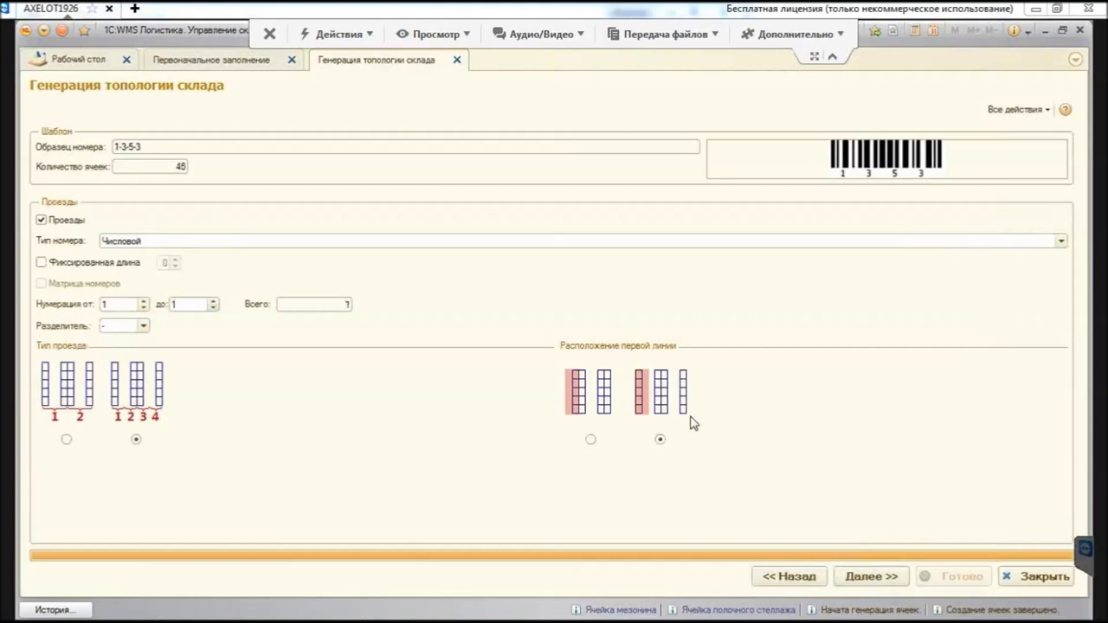
{"action": "key", "text": "ctrl+Return"}
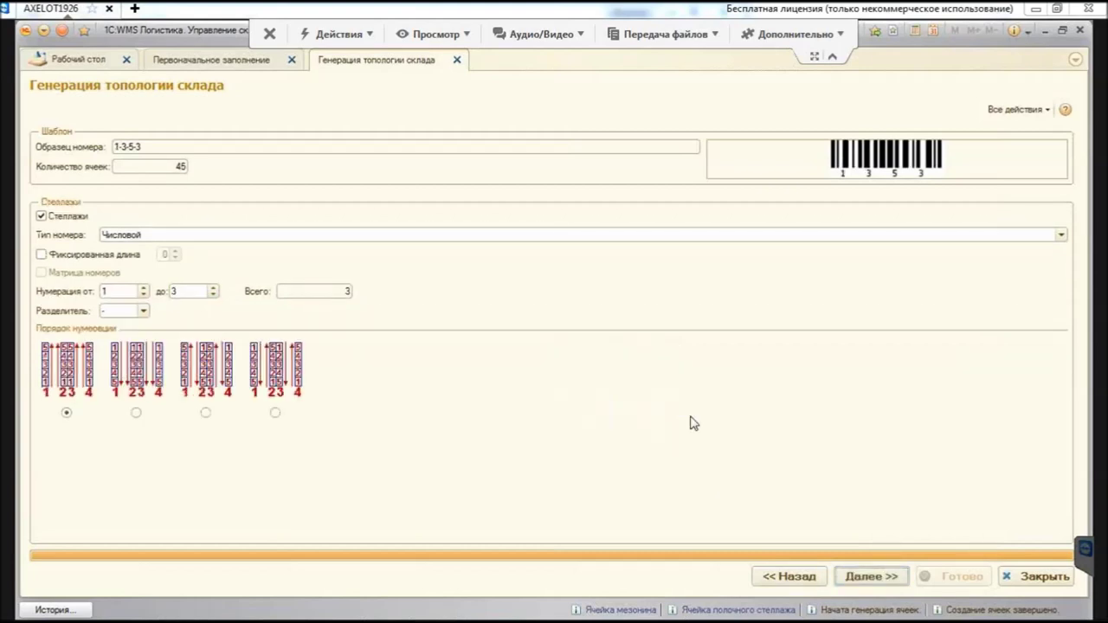
{"action": "key", "text": "Down"}
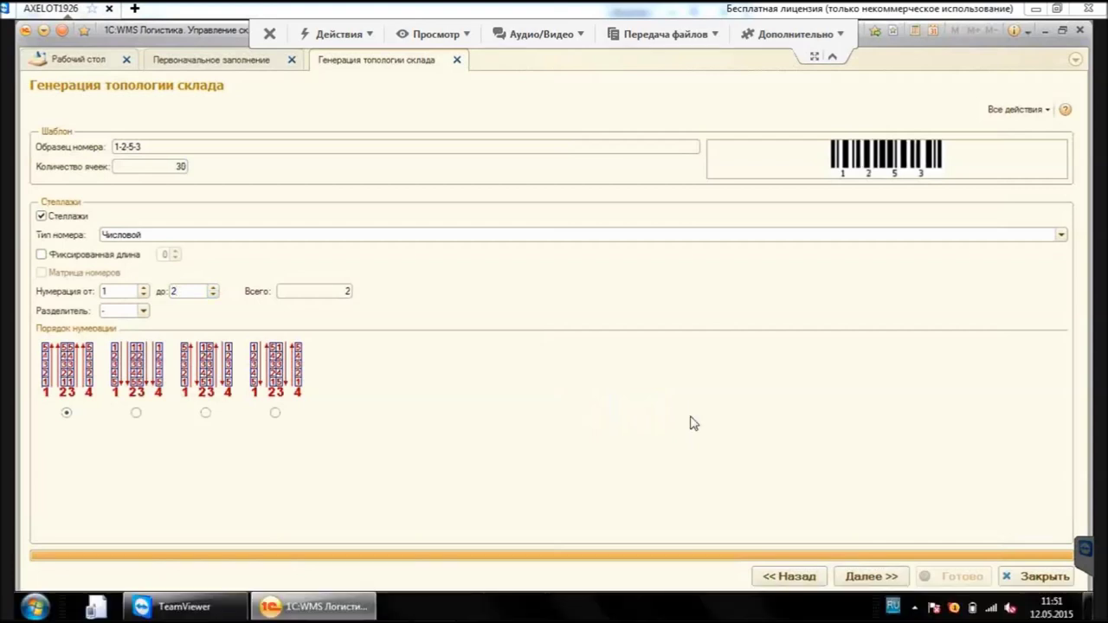
{"action": "key", "text": "ctrl+Return"}
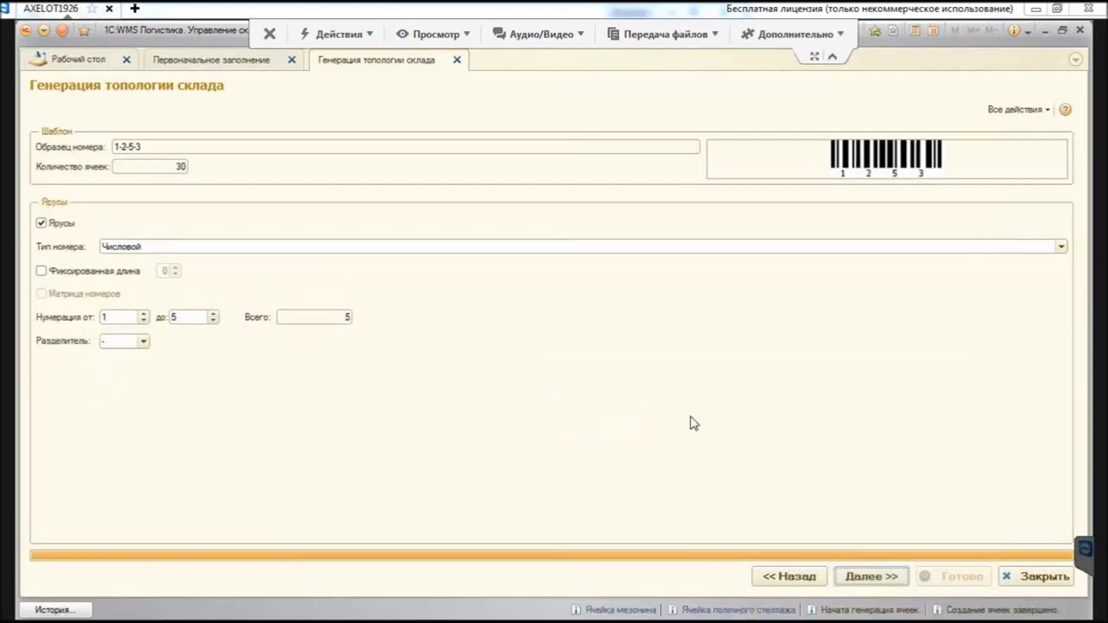
{"action": "key", "text": "Tab"}
{"action": "type", "text": "4"}
{"action": "key", "text": "Tab"}
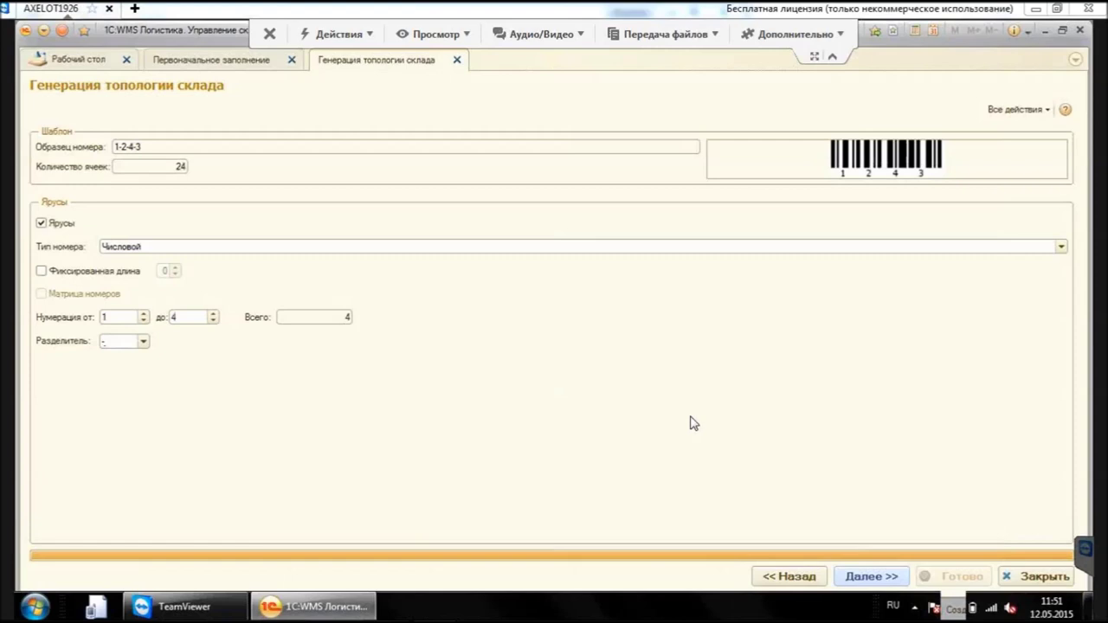
{"action": "key", "text": "Return"}
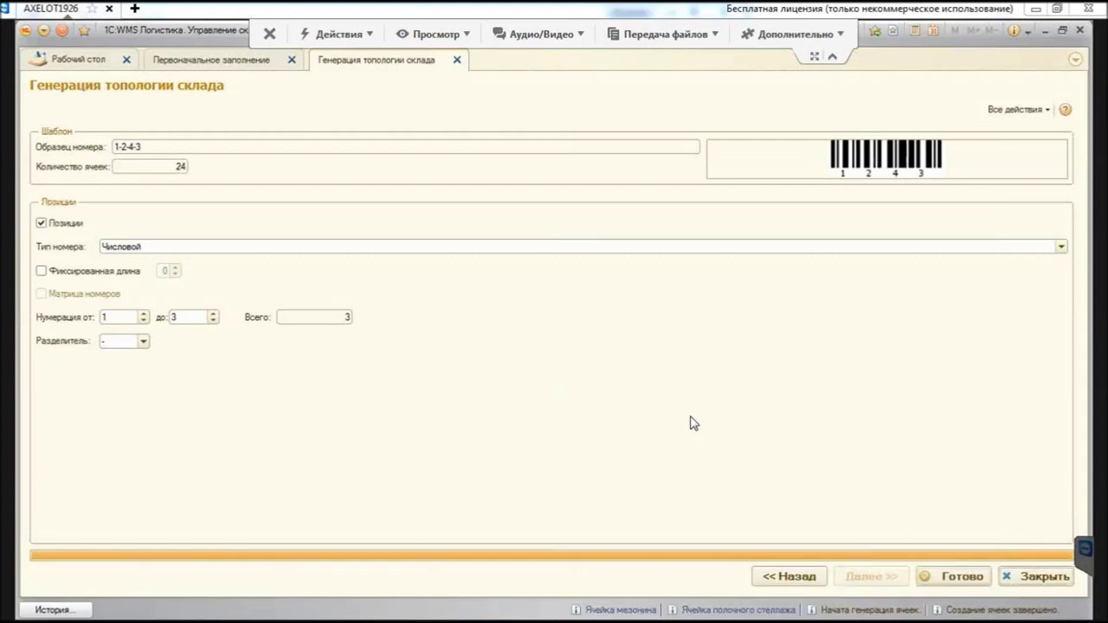
{"action": "key", "text": "Return"}
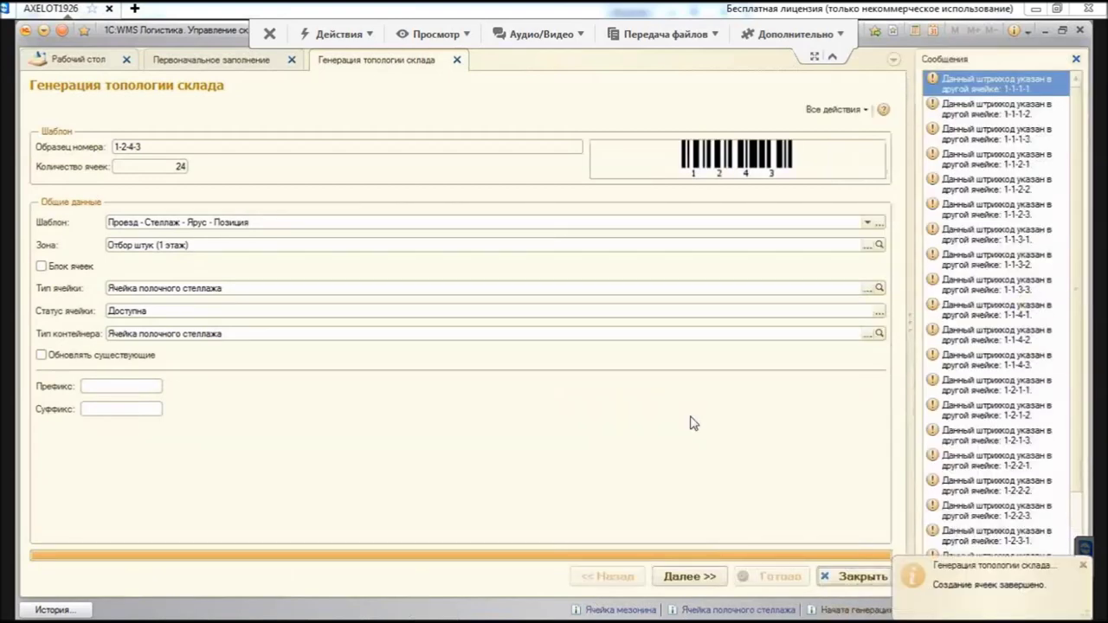
Step: Widen the messages panel and read the duplicate-barcode warnings from cell 1-2-3-2 to 1-2-4-3
{"action": "left_click_drag", "start_coordinate": [690, 416], "coordinate": [692, 422]}
{"action": "left_click", "coordinate": [952, 362]}
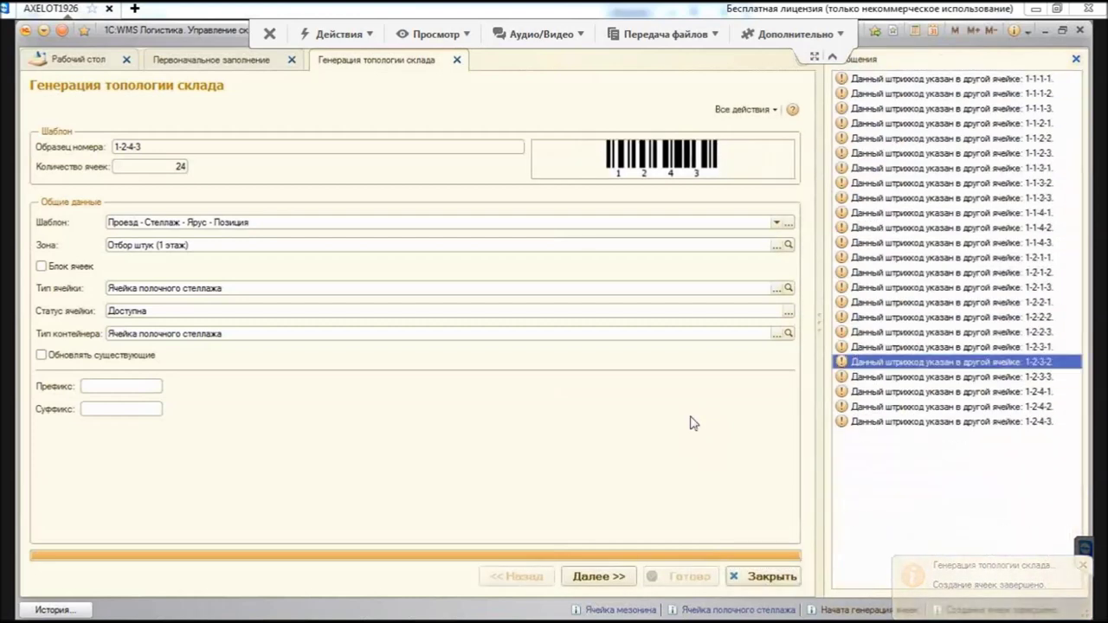
{"action": "key", "text": "Page_Down"}
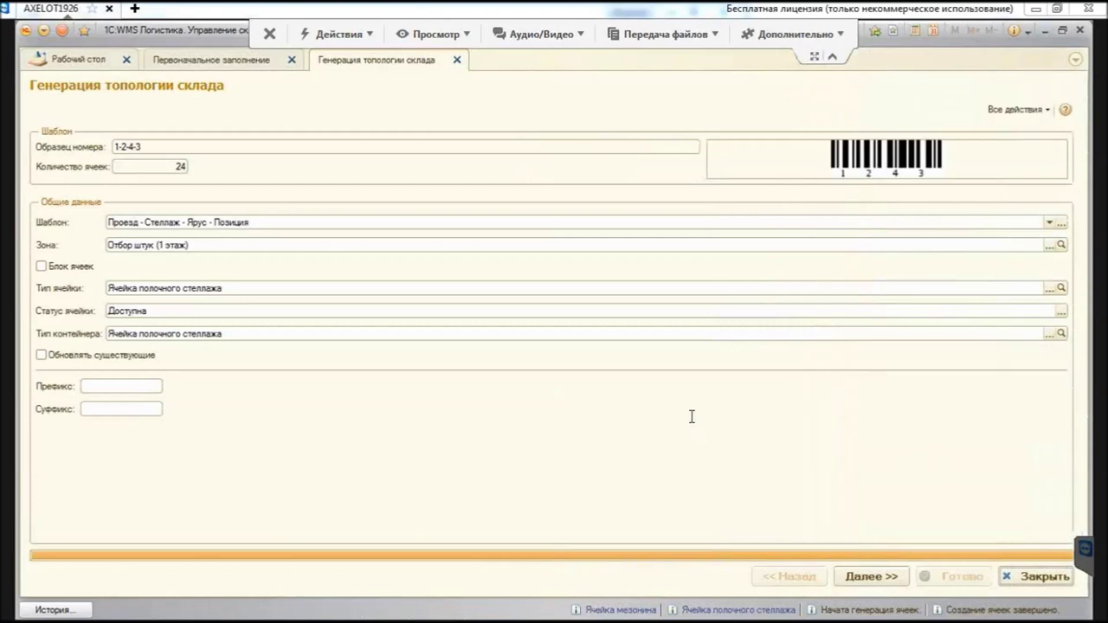
Step: Replace the MZ prefix with FL1, confirm the sample FL11-2-4-3, then trim the prefix's trailing 1
{"action": "type", "text": "MZ"}
{"action": "key", "text": "BackSpace"}
{"action": "key", "text": "BackSpace"}
{"action": "type", "text": "FL-1"}
{"action": "key", "text": "Return"}
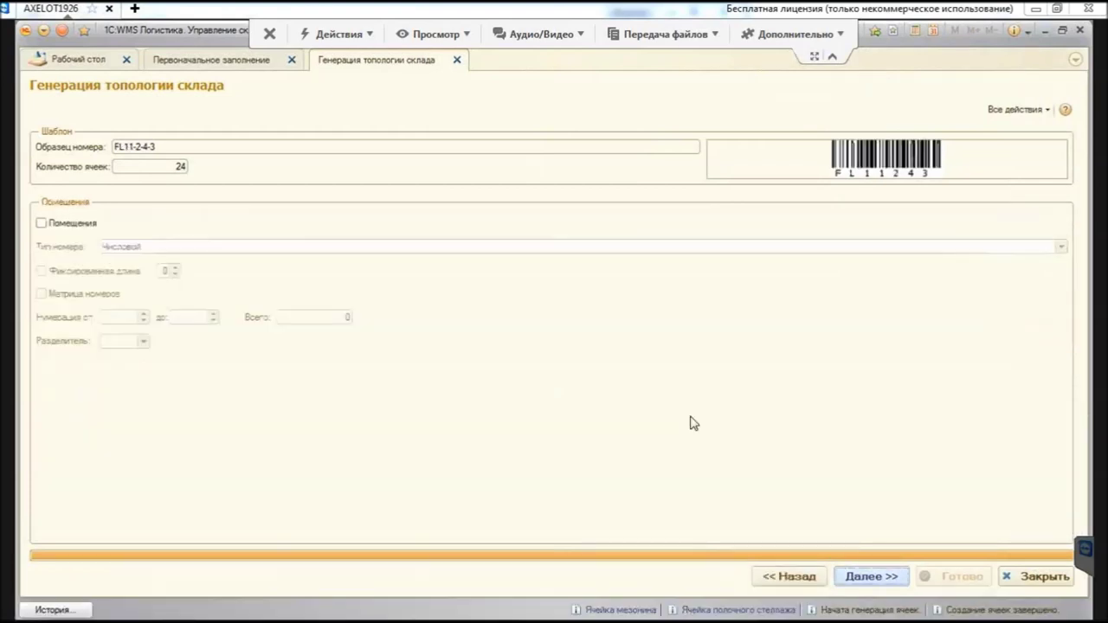
{"action": "key", "text": "Return"}
{"action": "key", "text": "Return"}
{"action": "key", "text": "Return"}
{"action": "key", "text": "Return"}
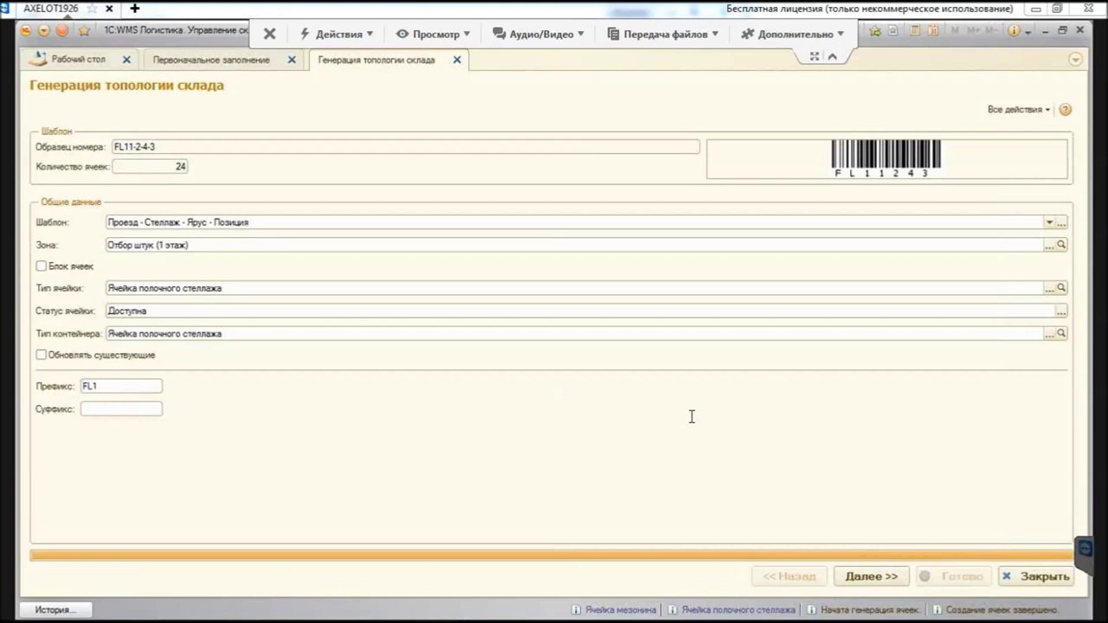
{"action": "key", "text": "BackSpace"}
Step: Set the prefix to FL2 and choose zone Отбор штук (2 этаж)
{"action": "type", "text": "2"}
{"action": "key", "text": "Return"}
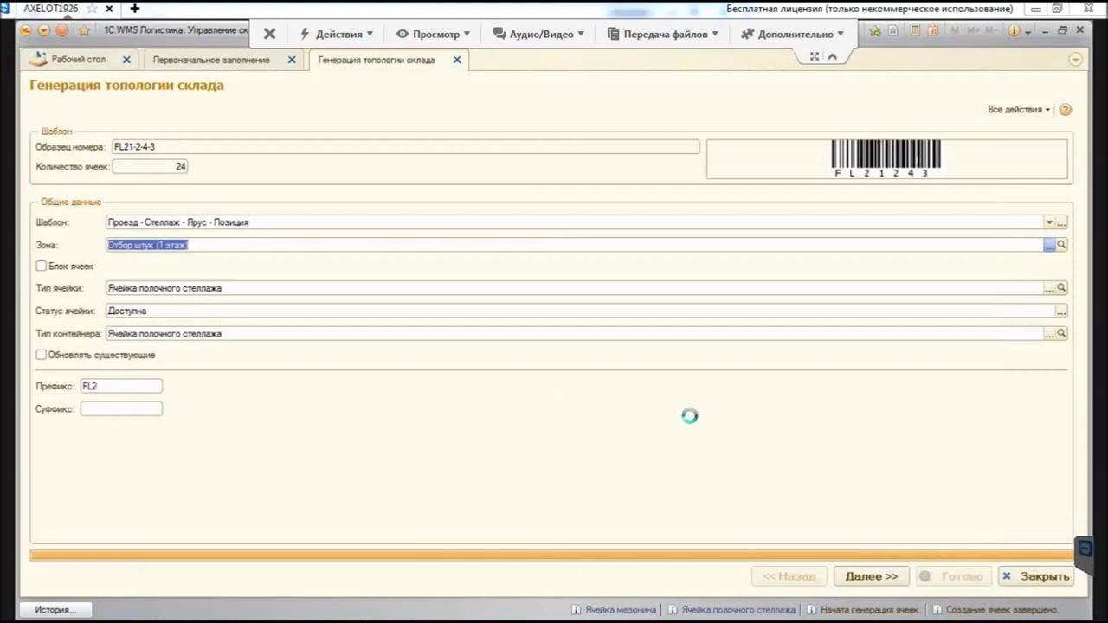
{"action": "key", "text": "F4"}
{"action": "key", "text": "Down"}
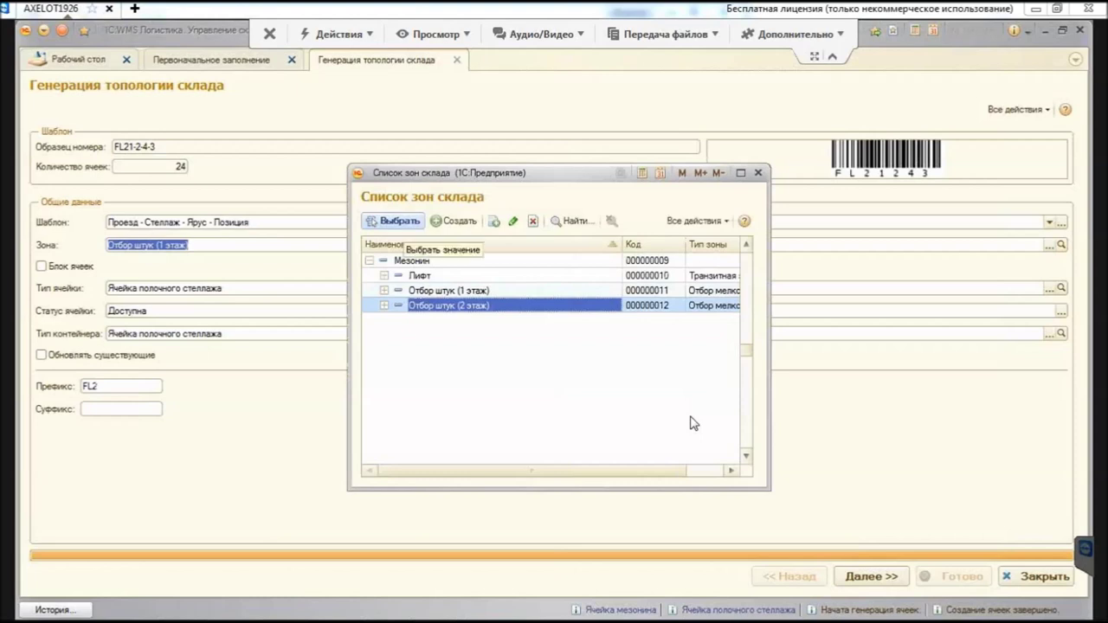
{"action": "key", "text": "Return"}
Step: Advance through the passage, rack, tier and position pages, then close the topology generator
{"action": "key", "text": "ctrl+Return"}
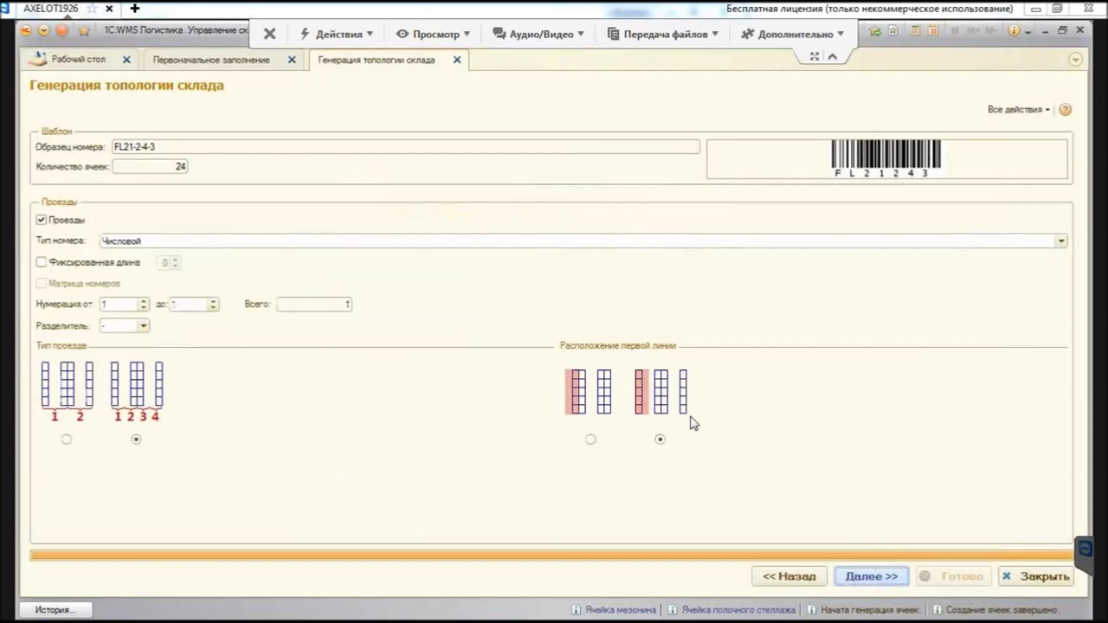
{"action": "key", "text": "ctrl+Return"}
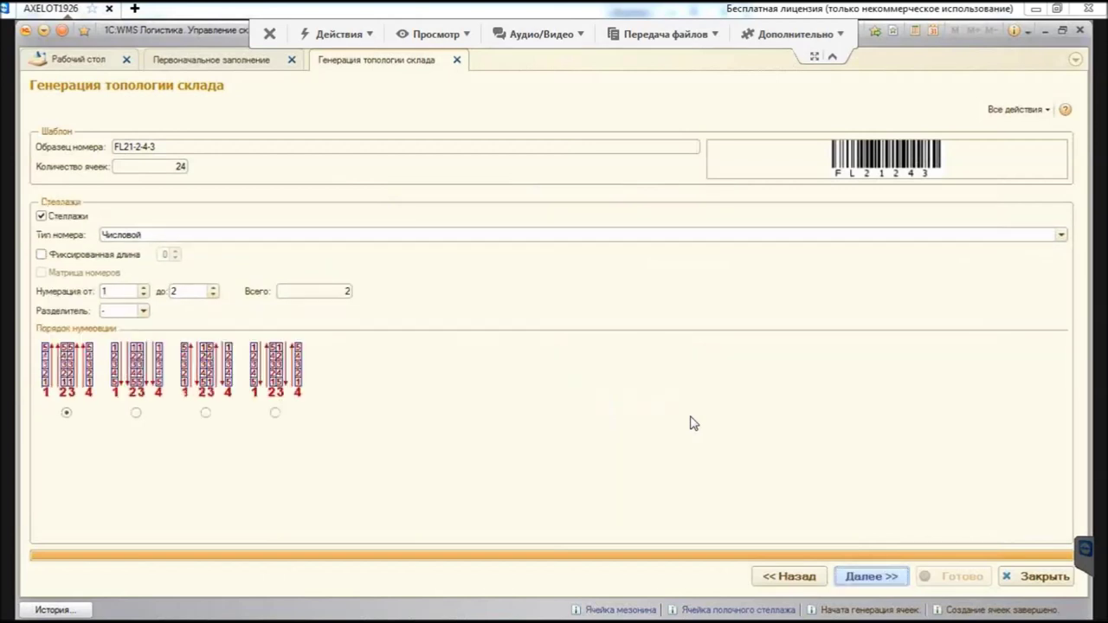
{"action": "key", "text": "ctrl+Return"}
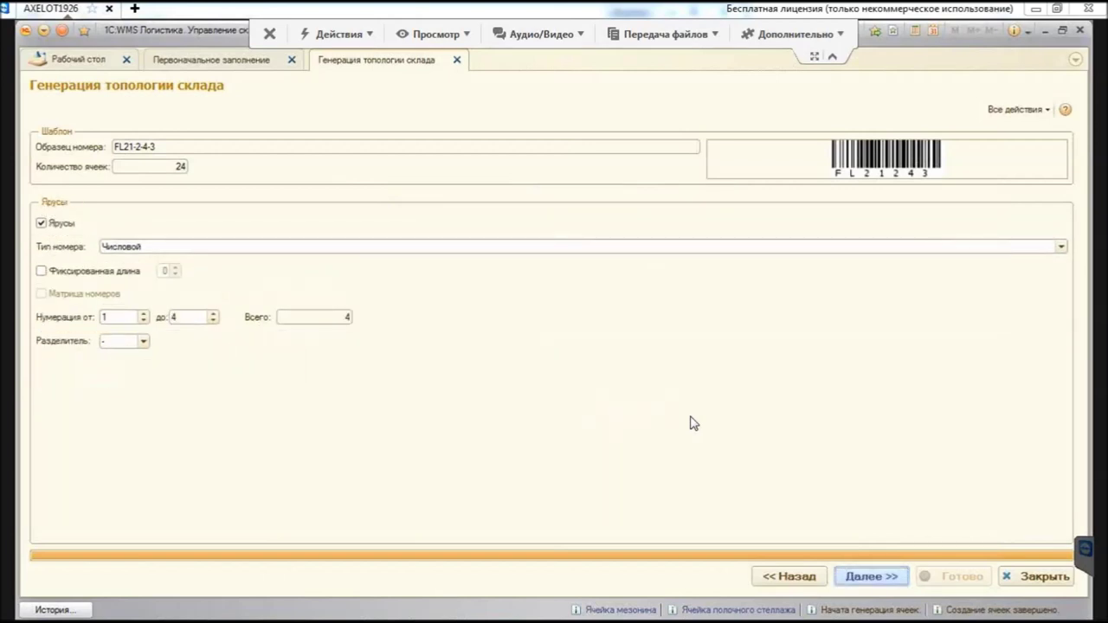
{"action": "key", "text": "ctrl+Return"}
{"action": "key", "text": "ctrl+Return"}
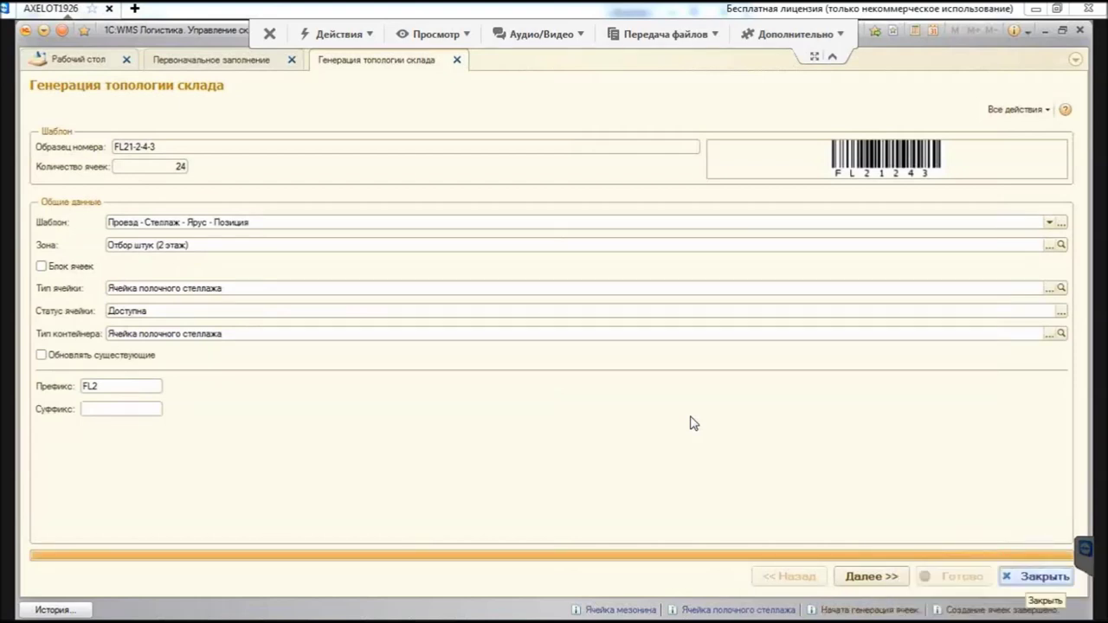
{"action": "left_click", "coordinate": [1037, 576]}
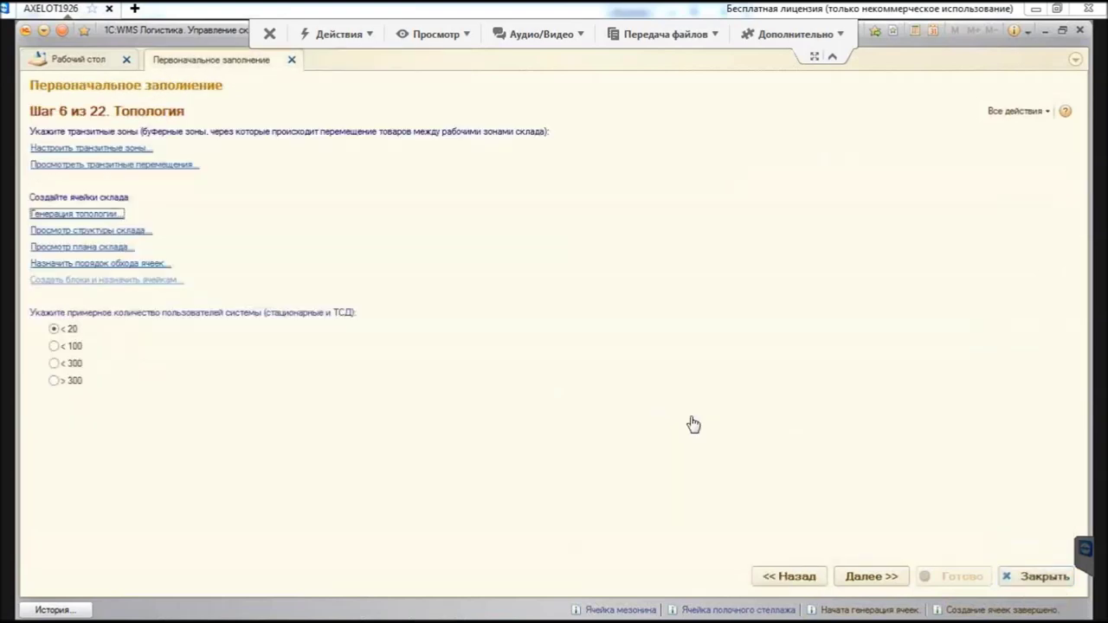
Step: Open Список ячеек, browse the Мезонин and Основное хранение cells, then open Настроить список
{"action": "key", "text": "Tab"}
{"action": "key", "text": "Return"}
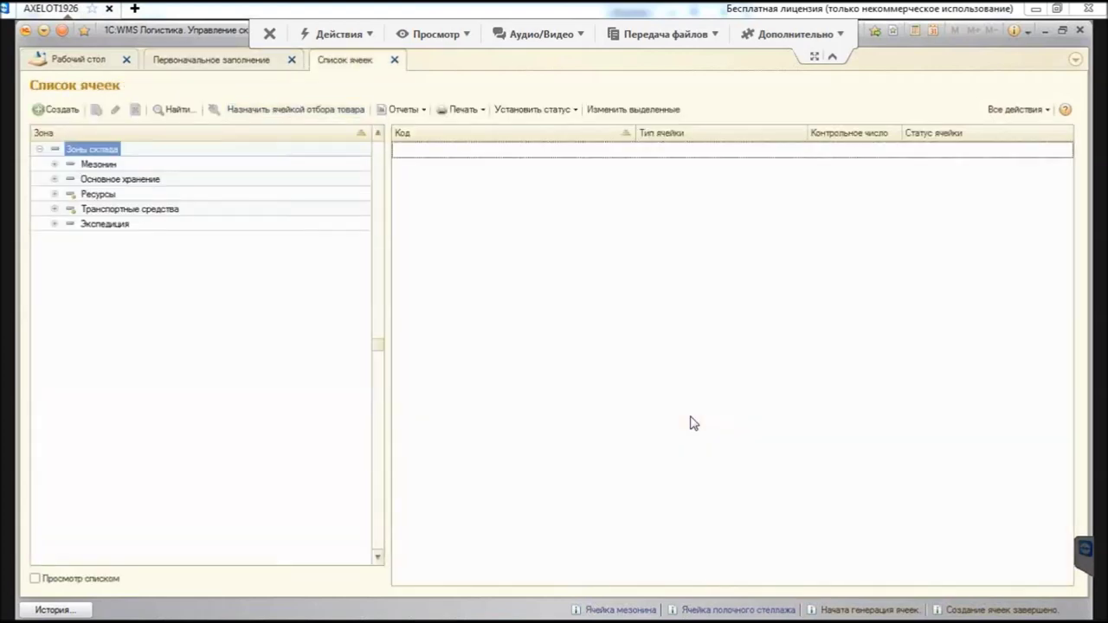
{"action": "key", "text": "Down"}
{"action": "key", "text": "Down"}
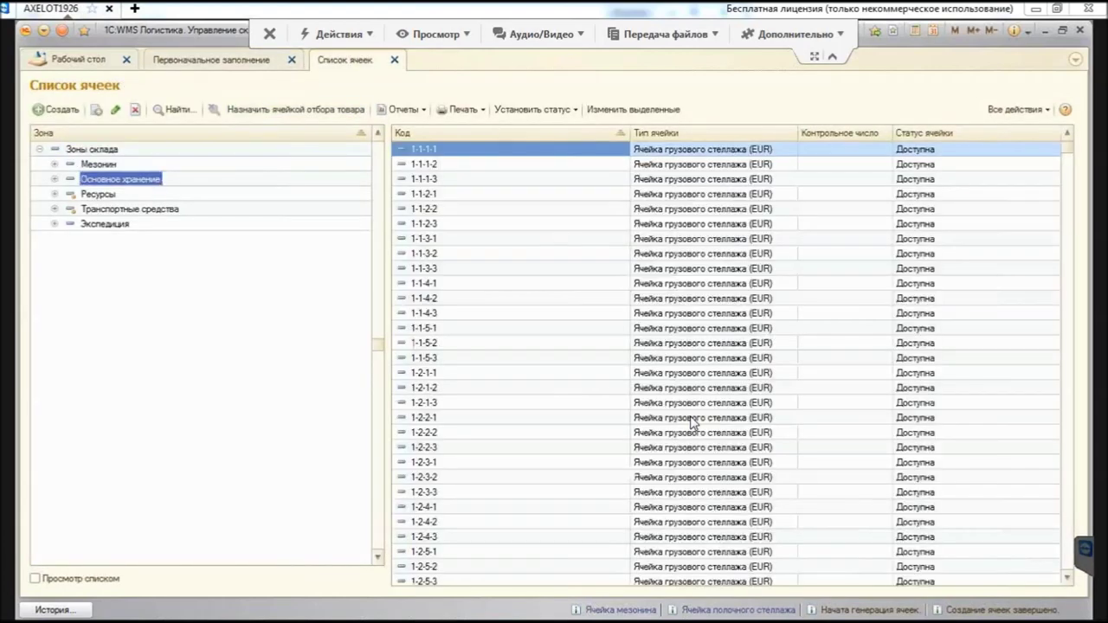
{"action": "key", "text": "Tab"}
{"action": "key", "text": "Down"}
{"action": "key", "text": "Down"}
{"action": "key", "text": "Down"}
{"action": "key", "text": "Down"}
{"action": "key", "text": "Down"}
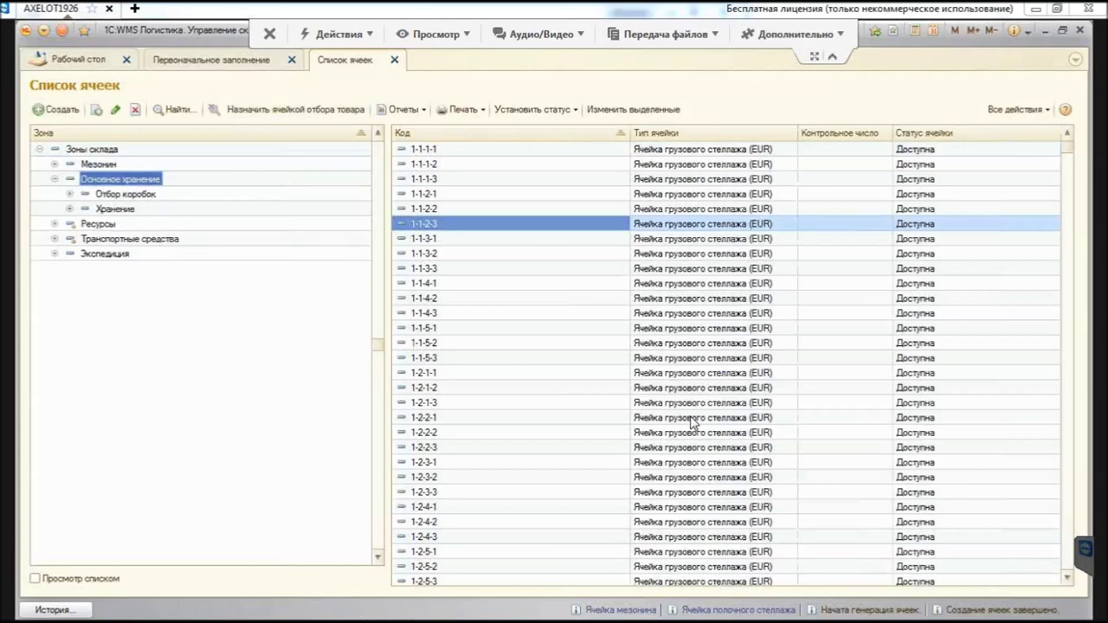
{"action": "key", "text": "Down"}
{"action": "key", "text": "Down"}
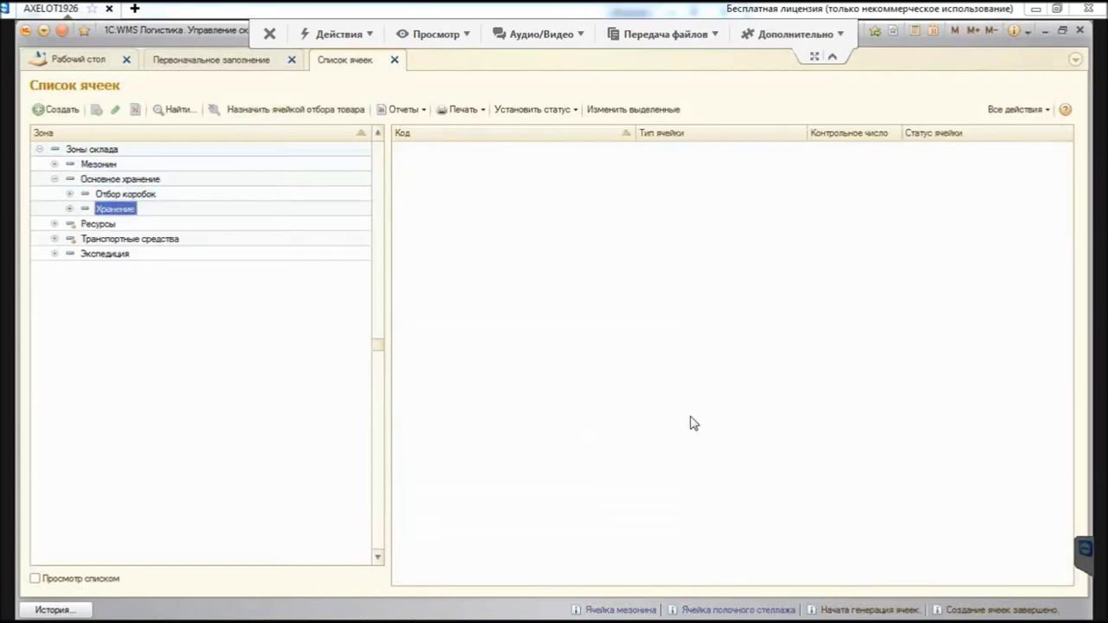
{"action": "key", "text": "Up"}
{"action": "key", "text": "Up"}
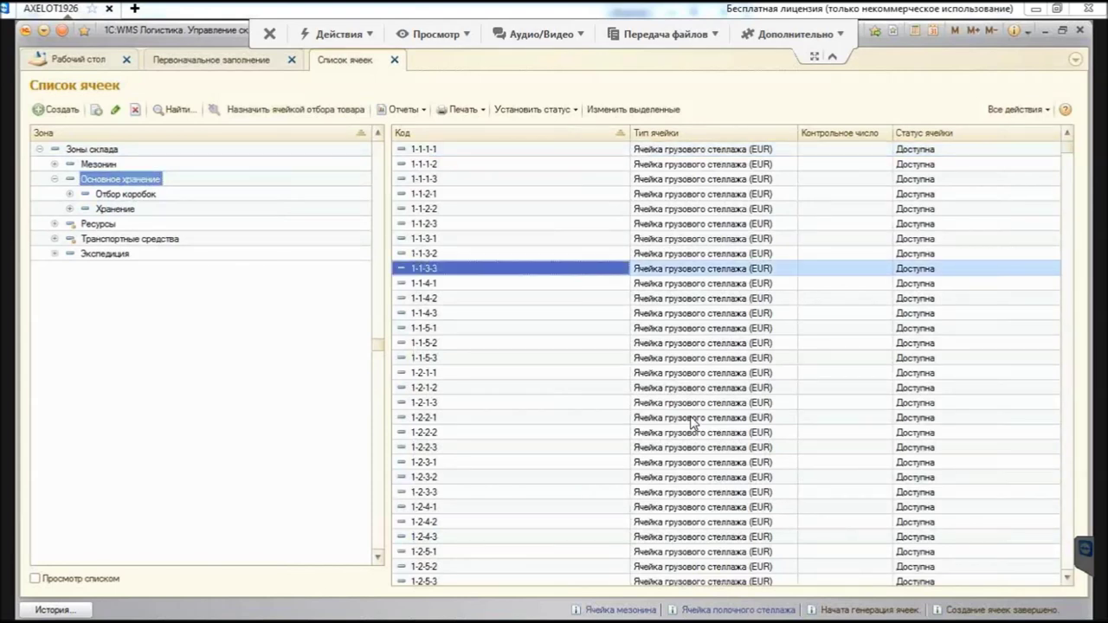
{"action": "key", "text": "alt+a"}
{"action": "key", "text": "Return"}
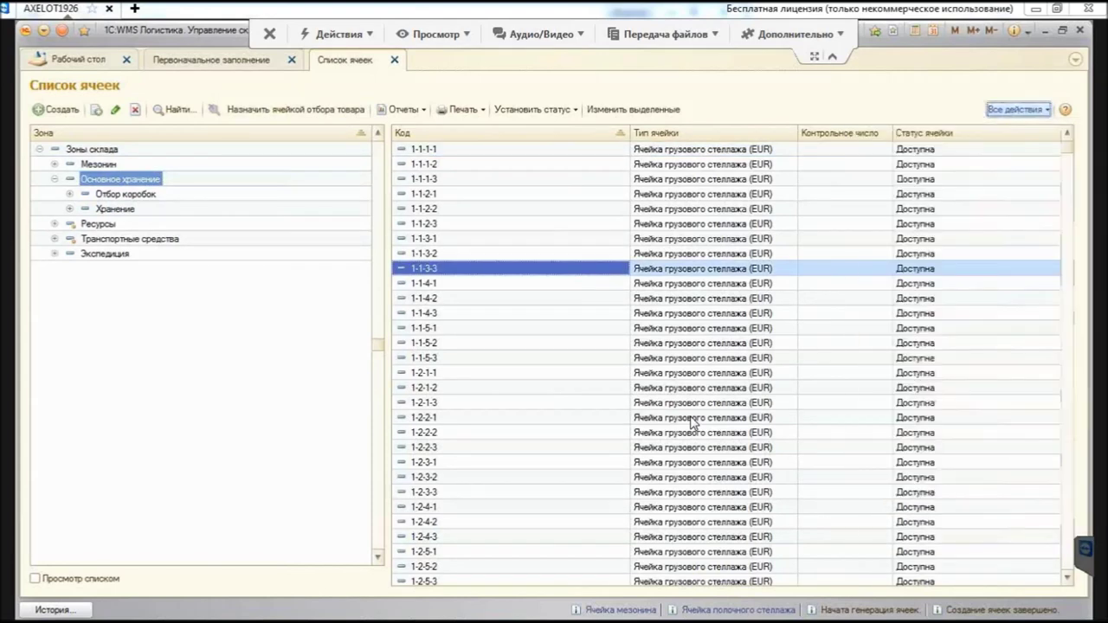
Step: Filter the cell list to Ярус containing 1
{"action": "scroll", "coordinate": [693, 423], "scroll_direction": "down", "scroll_amount": 4}
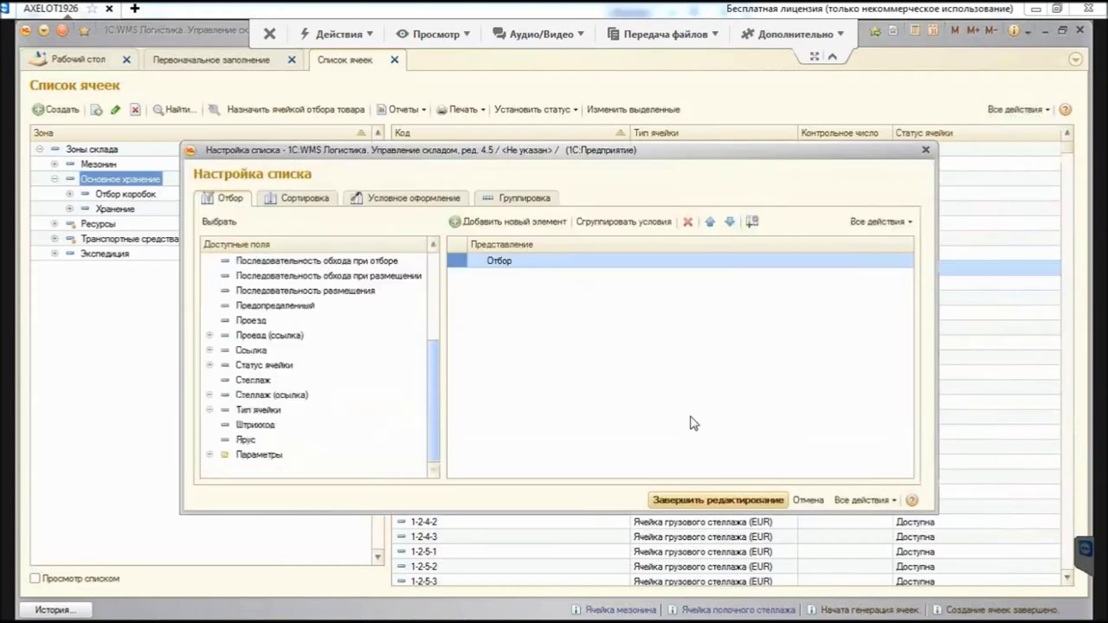
{"action": "key", "text": "Return"}
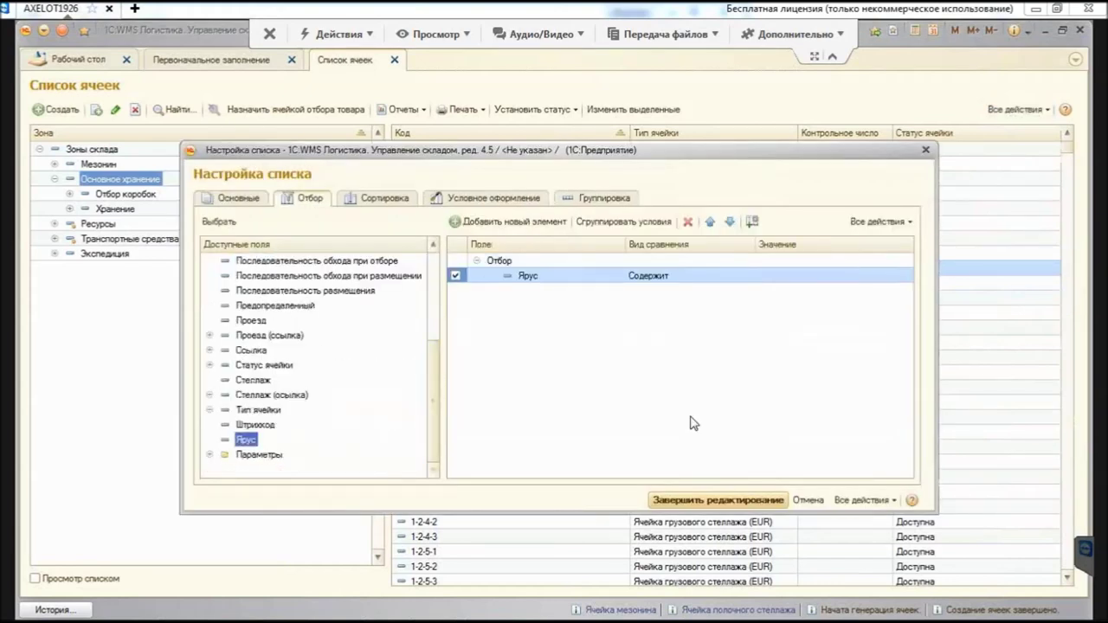
{"action": "key", "text": "Tab"}
{"action": "type", "text": "1"}
{"action": "key", "text": "Return"}
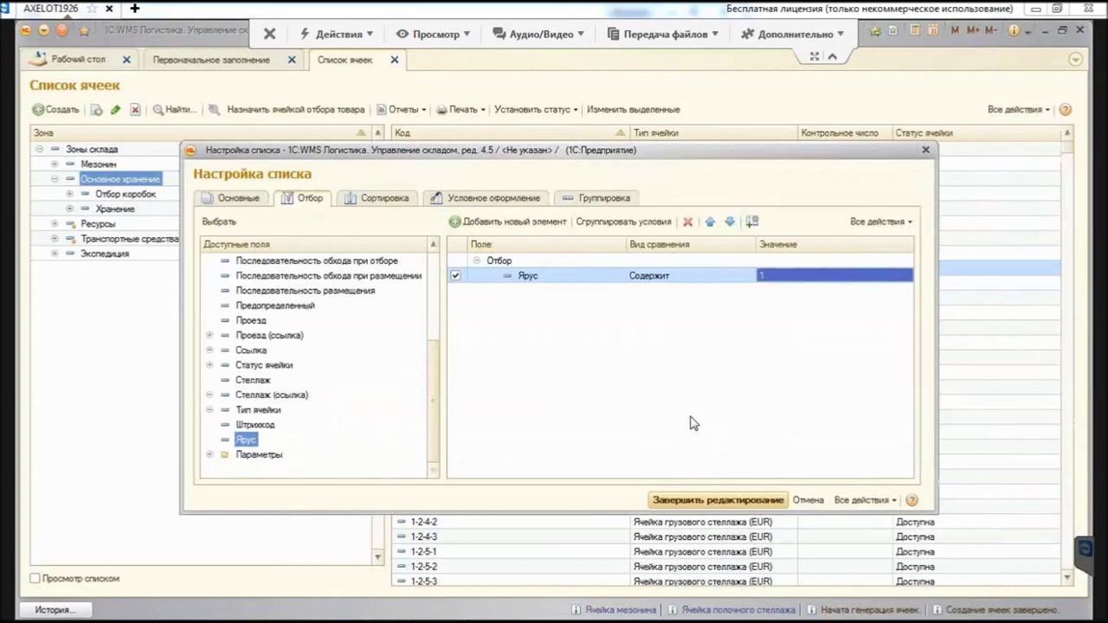
{"action": "key", "text": "Return"}
Step: Reassign all 18 filtered cells, 1-1-1-1 to 2-3-1-3, to zone Отбор коробок
{"action": "key", "text": "ctrl+a"}
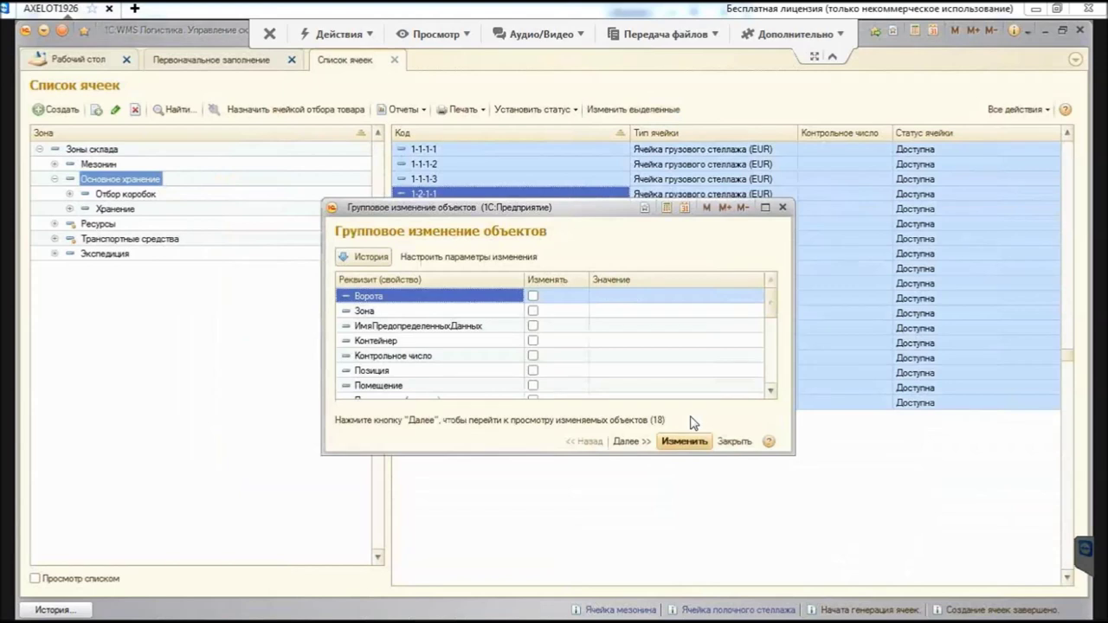
{"action": "key", "text": "Down"}
{"action": "key", "text": "Tab"}
{"action": "key", "text": "F4"}
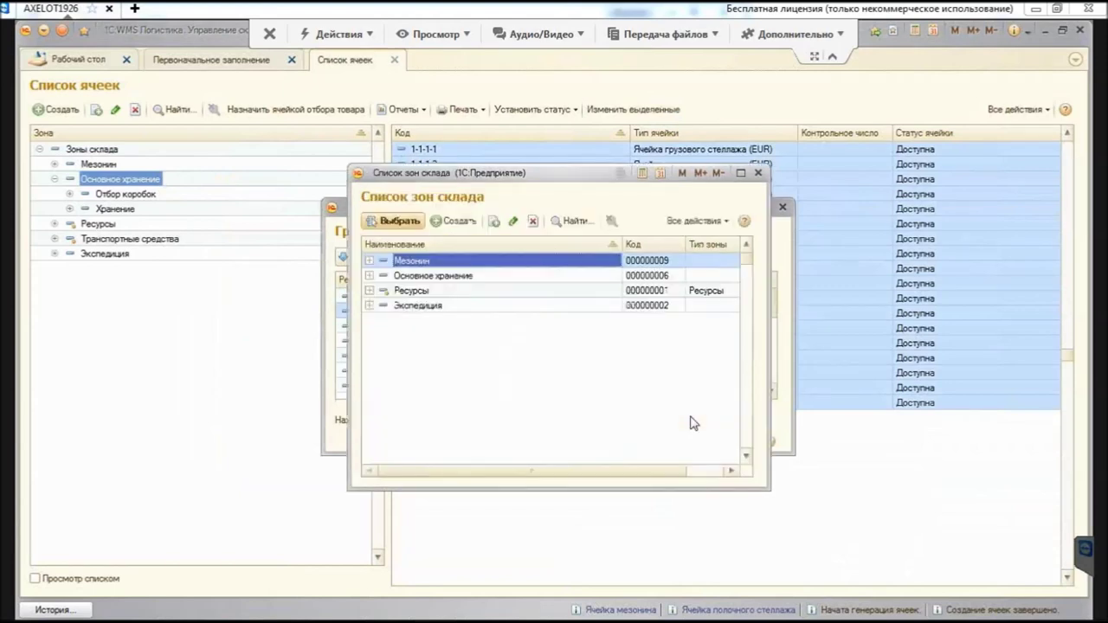
{"action": "key", "text": "Down"}
{"action": "key", "text": "Right"}
{"action": "key", "text": "Down"}
{"action": "key", "text": "Return"}
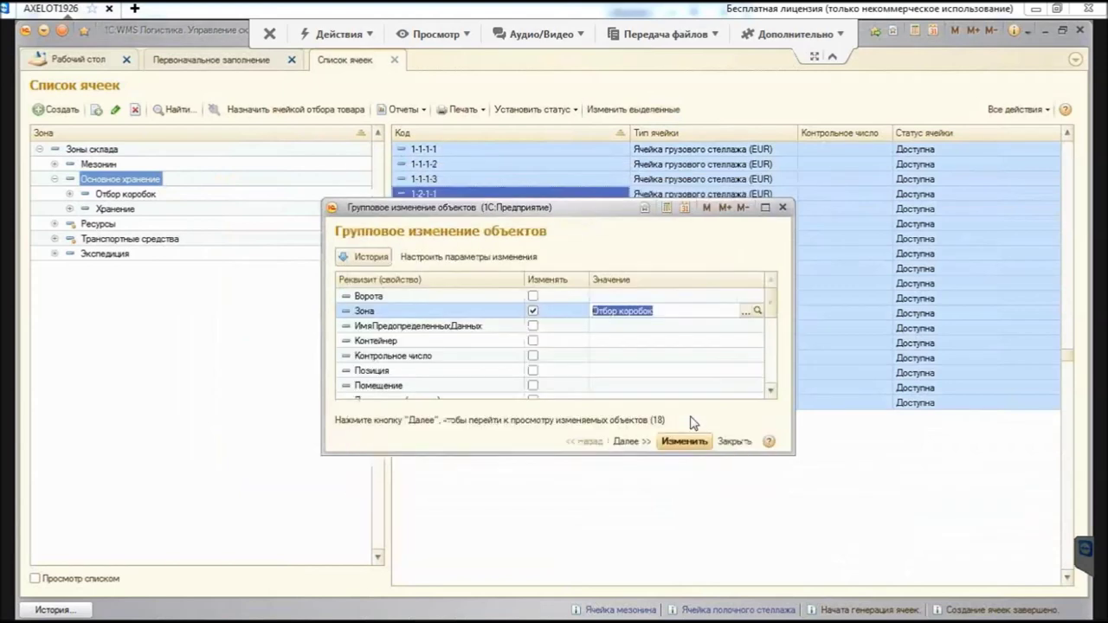
{"action": "key", "text": "ctrl+Return"}
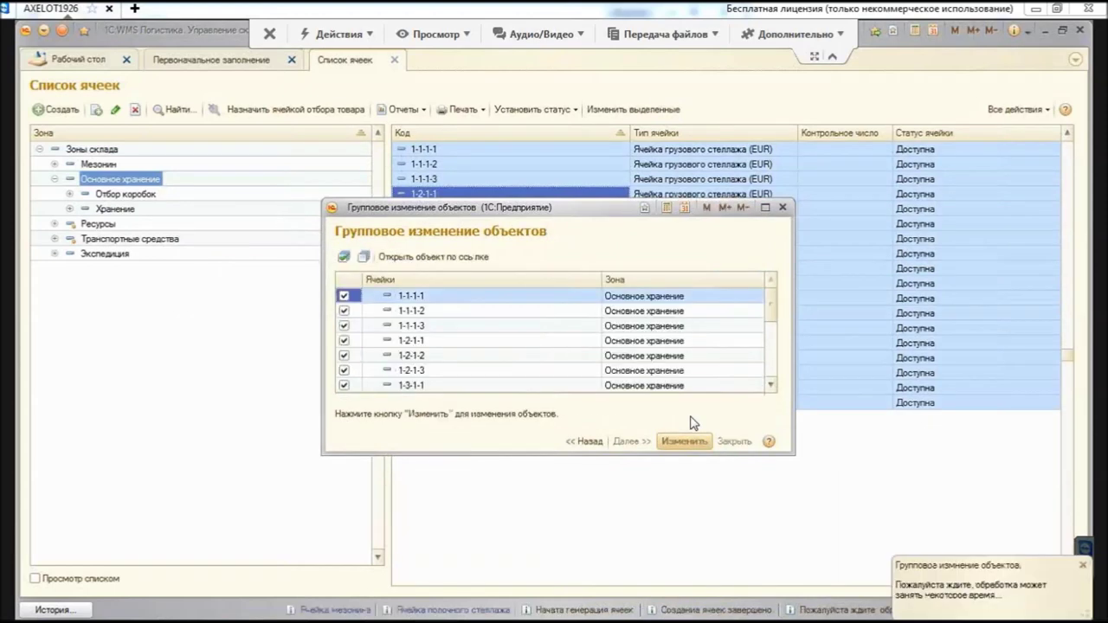
{"action": "key", "text": "Escape"}
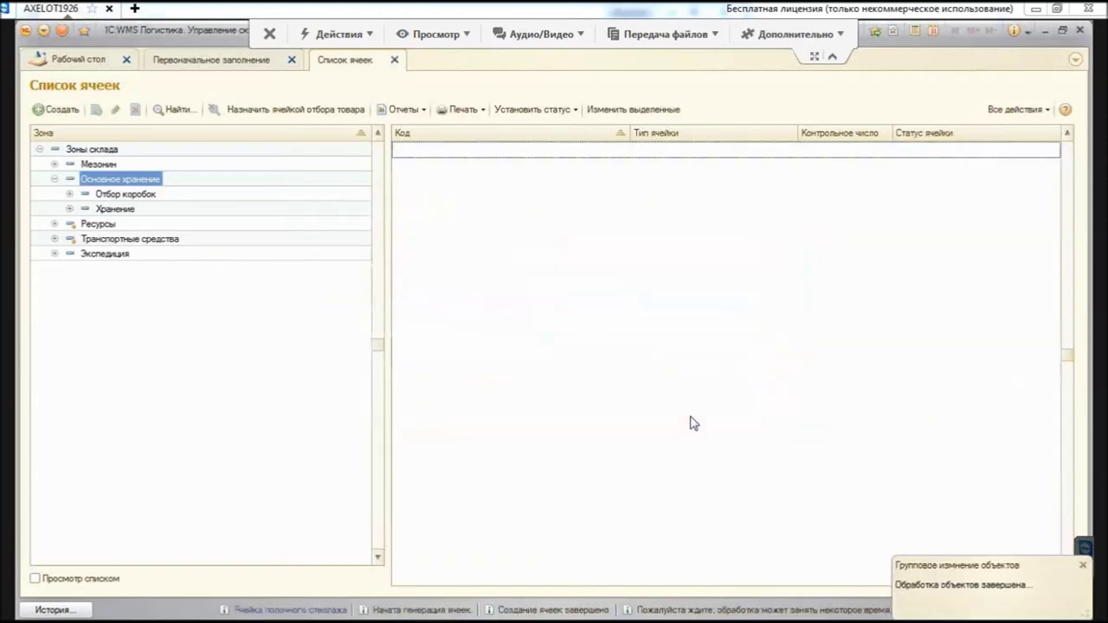
{"action": "key", "text": "alt+a"}
Step: Turn off the Ярус filter so all remaining Основное хранение cells show
{"action": "key", "text": "Down"}
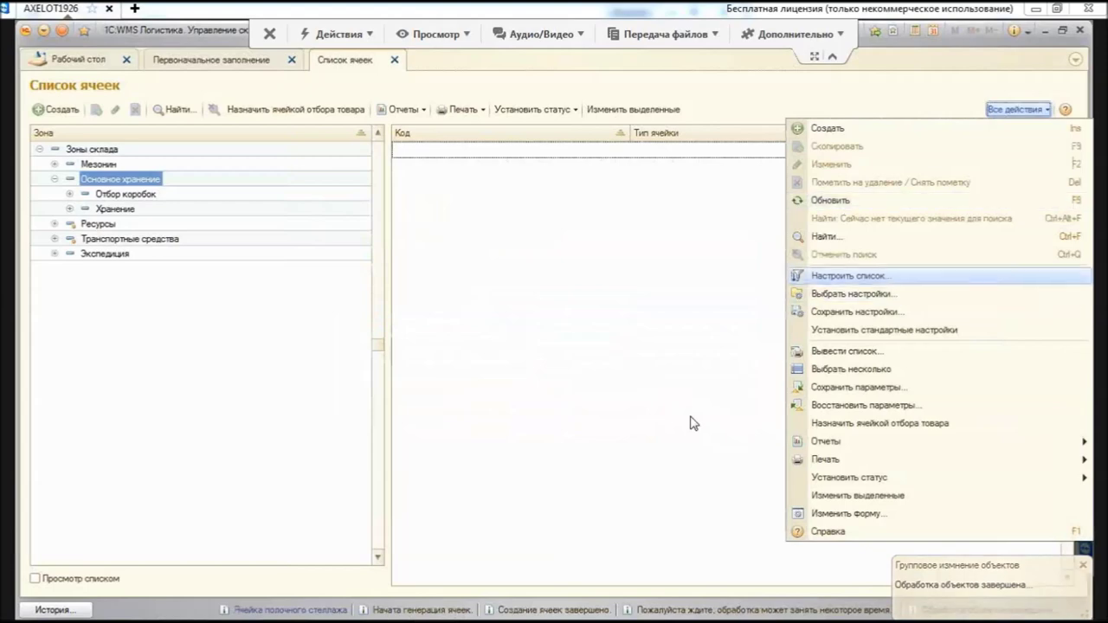
{"action": "key", "text": "Return"}
{"action": "key", "text": "space"}
{"action": "key", "text": "ctrl+Return"}
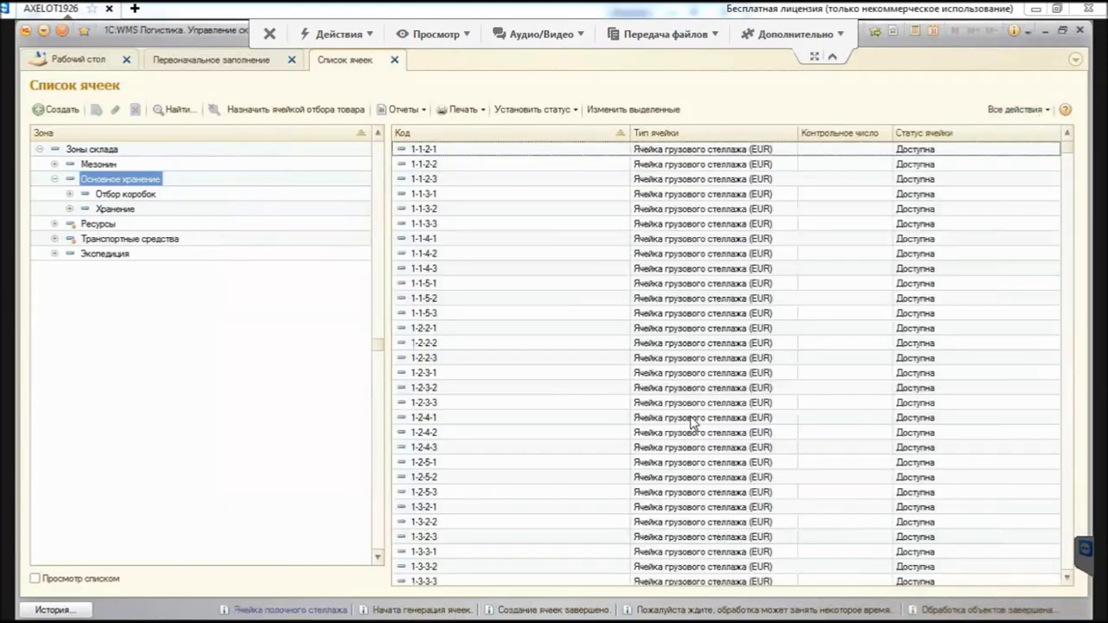
{"action": "key", "text": "Down"}
{"action": "key", "text": "Down"}
{"action": "key", "text": "Down"}
{"action": "key", "text": "Down"}
{"action": "key", "text": "Down"}
{"action": "key", "text": "Down"}
Step: Reassign all 72 remaining cells to zone Отбор коробок
{"action": "key", "text": "ctrl+a"}
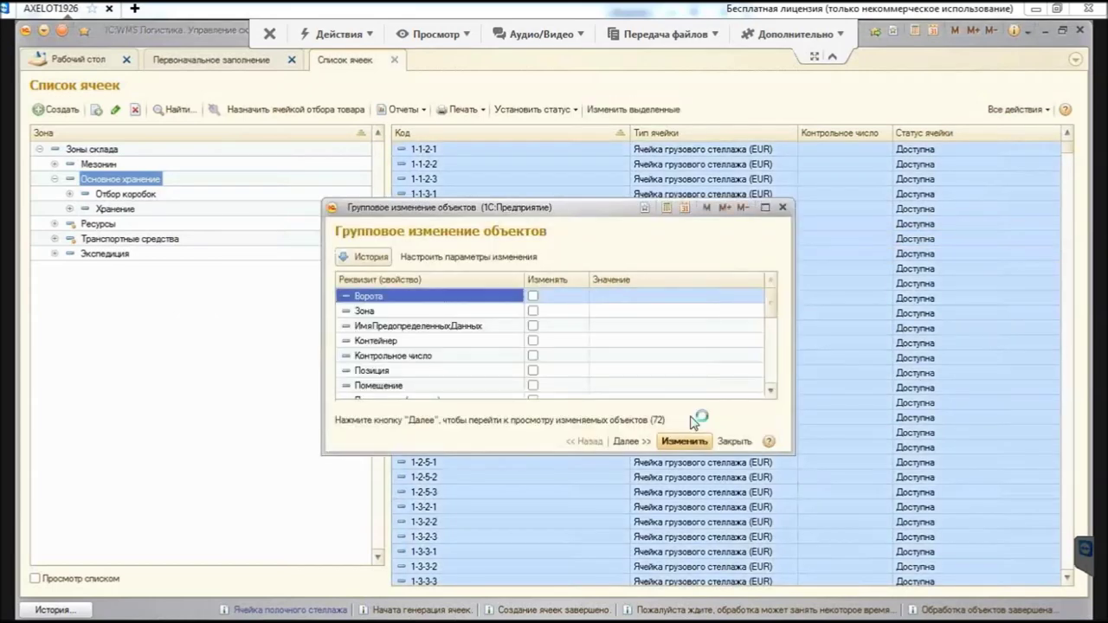
{"action": "key", "text": "Down"}
{"action": "key", "text": "Return"}
{"action": "key", "text": "F4"}
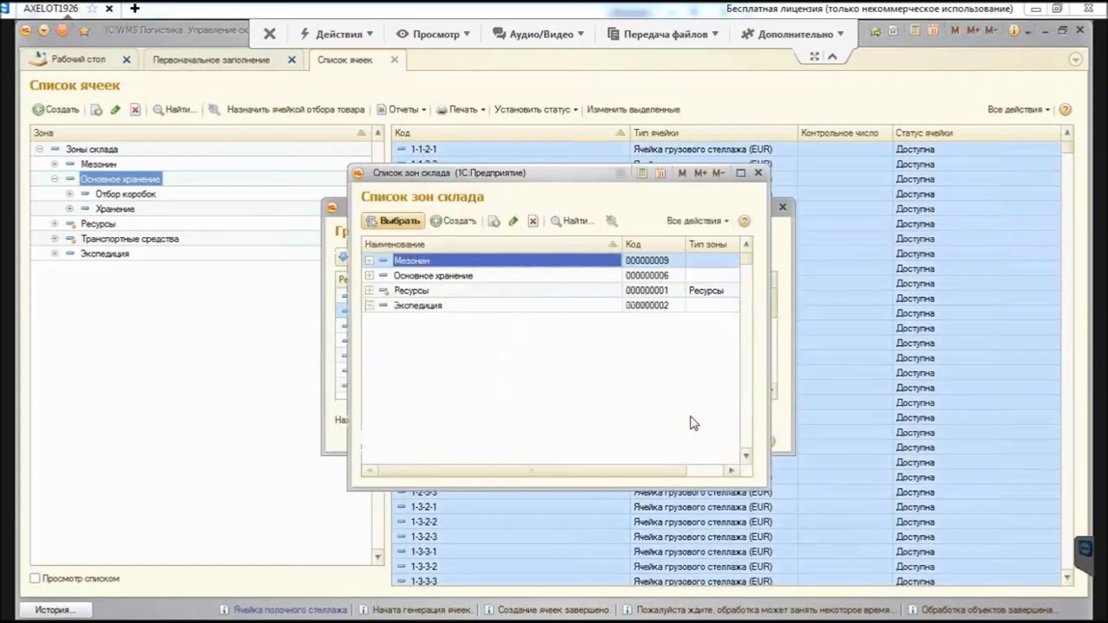
{"action": "key", "text": "Down"}
{"action": "key", "text": "ctrl+Down"}
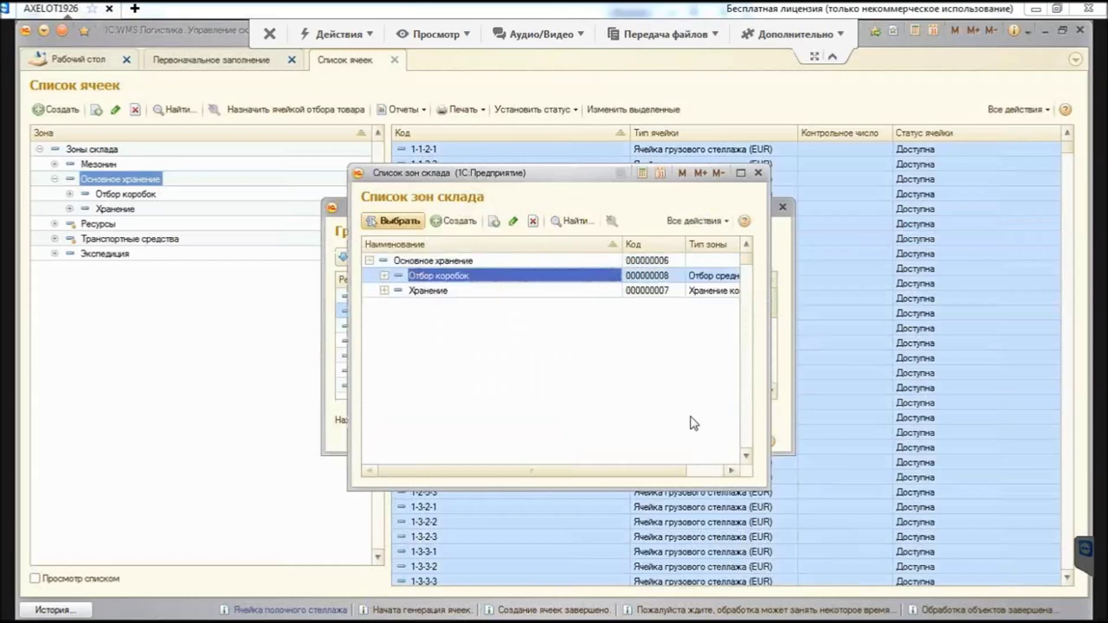
{"action": "key", "text": "Return"}
{"action": "key", "text": "ctrl+Return"}
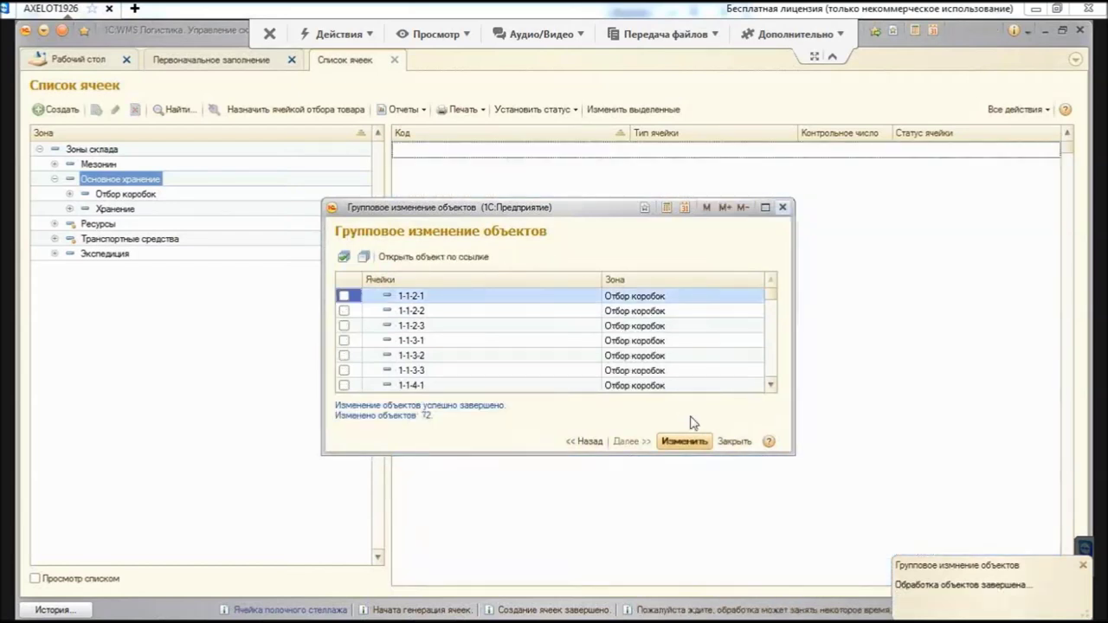
{"action": "key", "text": "Escape"}
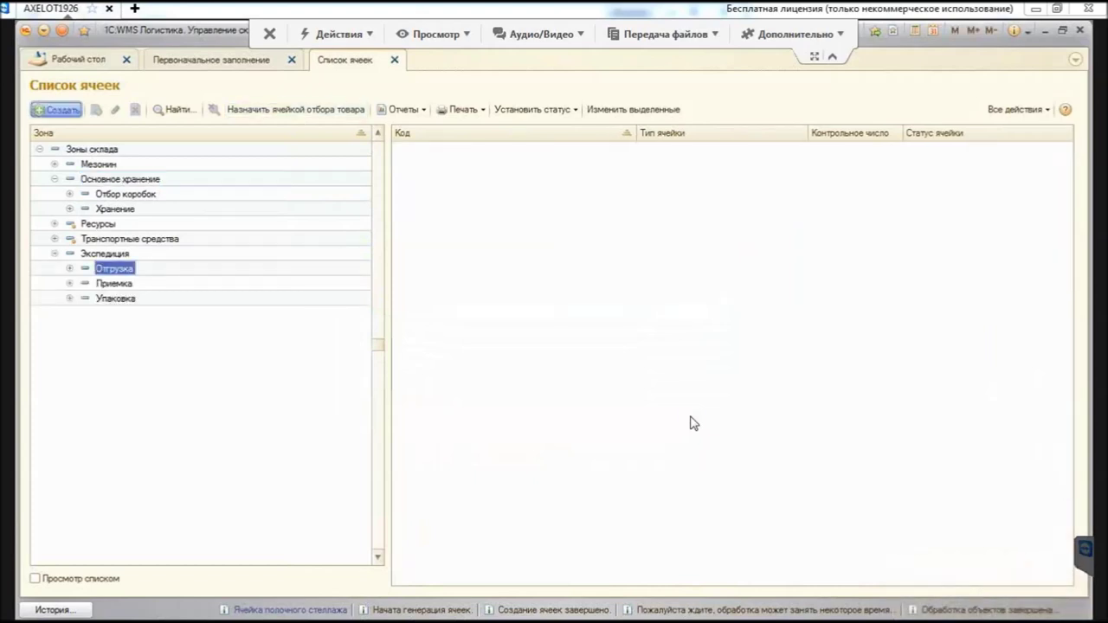
Step: Start a new Отгрузка cell, browse cell types, discard it unsaved and switch back to the wizard
{"action": "key", "text": "Insert"}
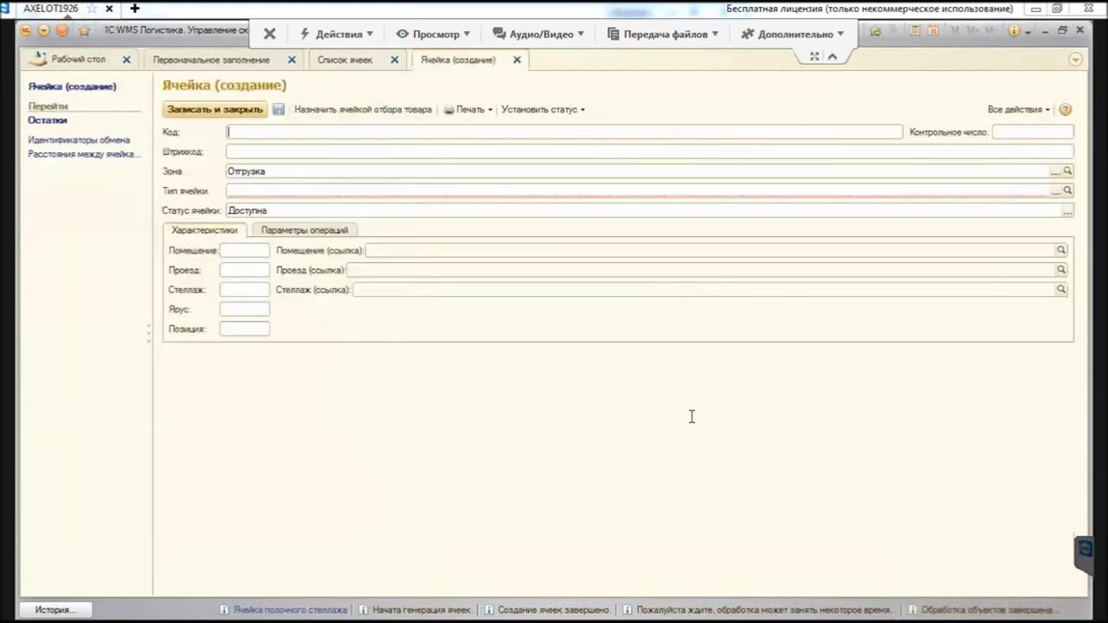
{"action": "key", "text": "Tab"}
{"action": "key", "text": "Tab"}
{"action": "key", "text": "Tab"}
{"action": "key", "text": "Down"}
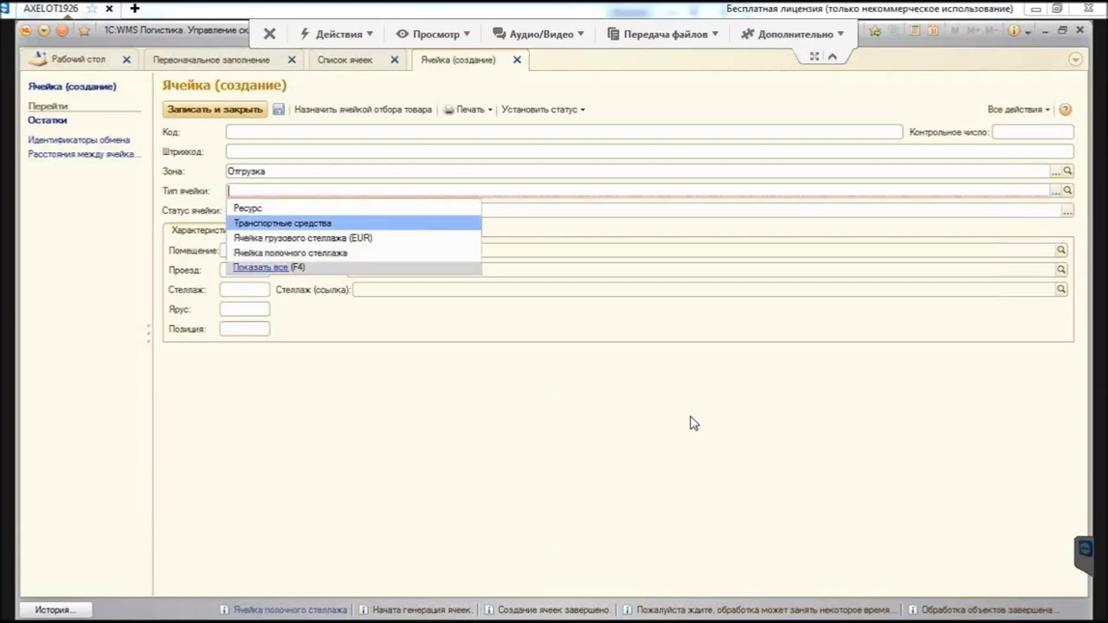
{"action": "key", "text": "Up"}
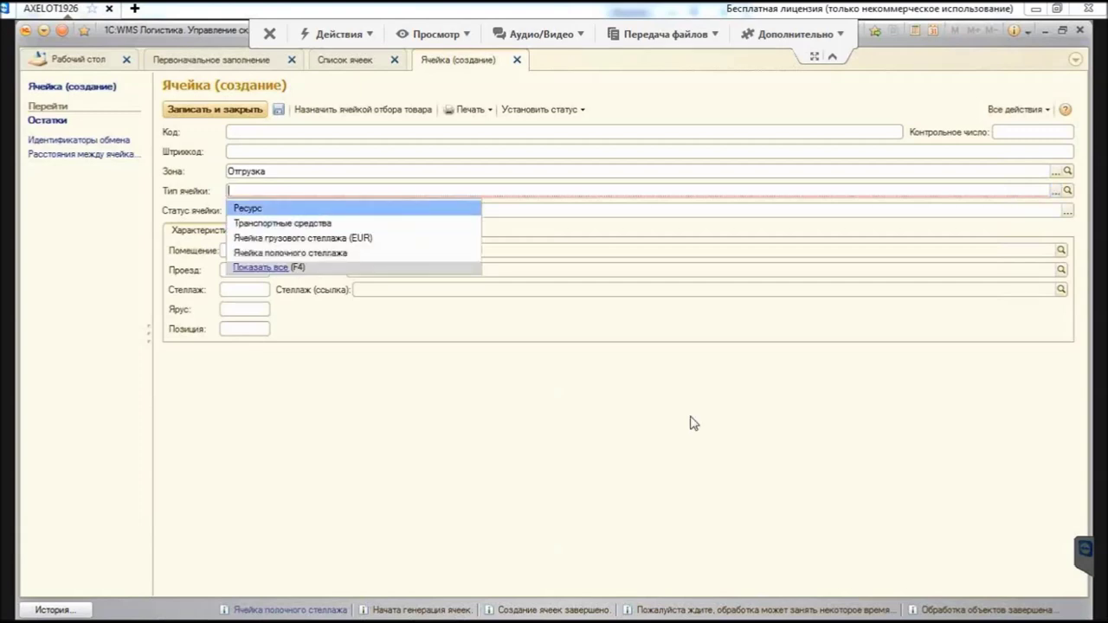
{"action": "key", "text": "Escape"}
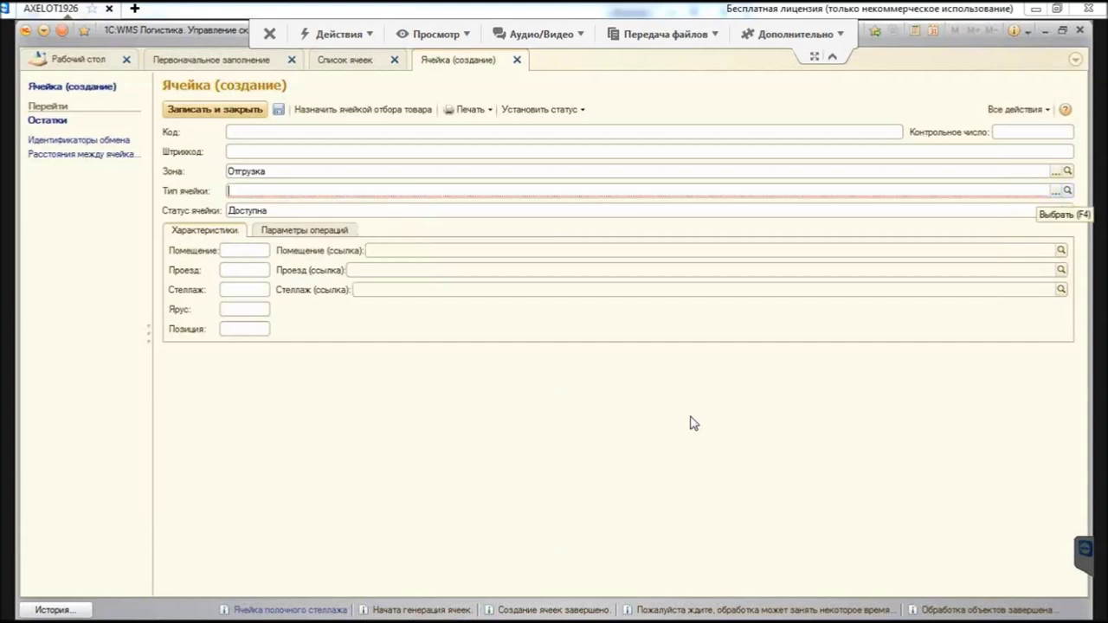
{"action": "key", "text": "F4"}
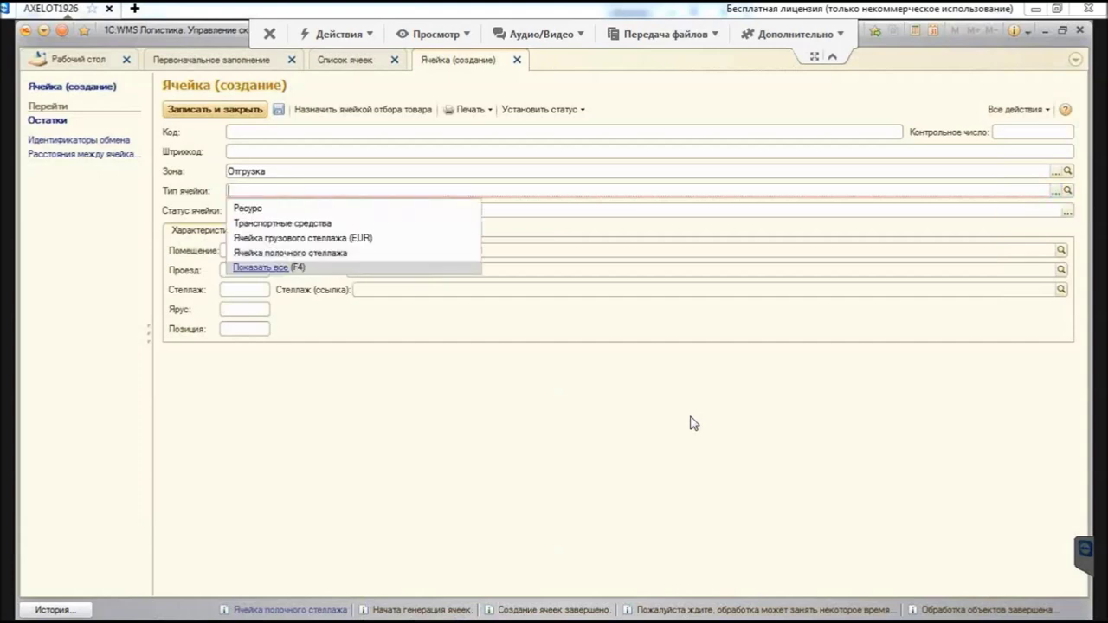
{"action": "key", "text": "Escape"}
{"action": "key", "text": "Escape"}
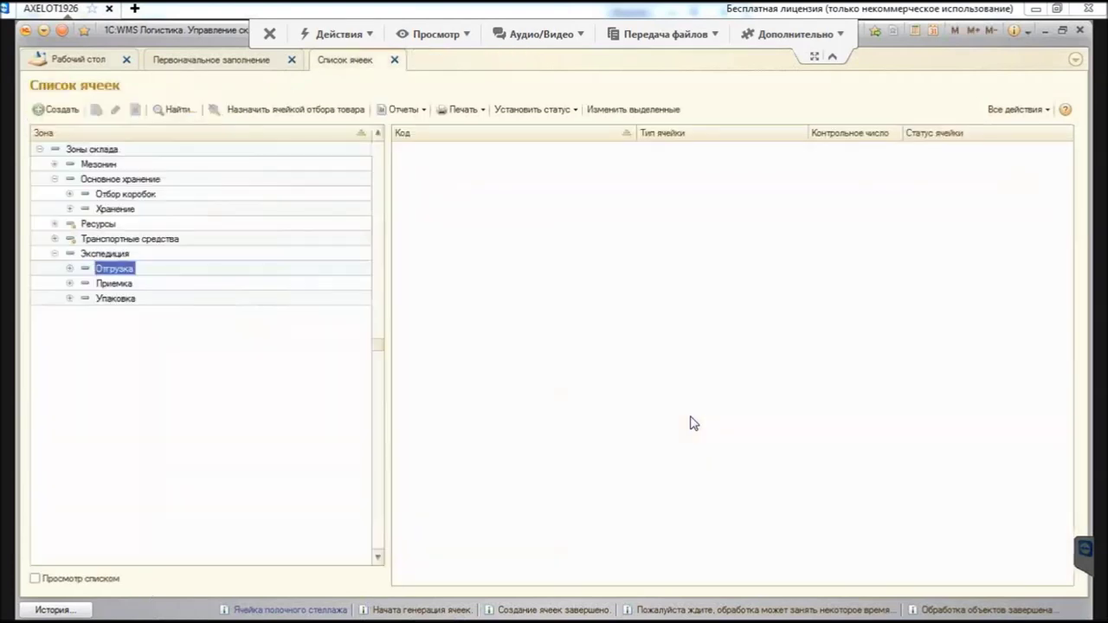
{"action": "key", "text": "ctrl+Tab"}
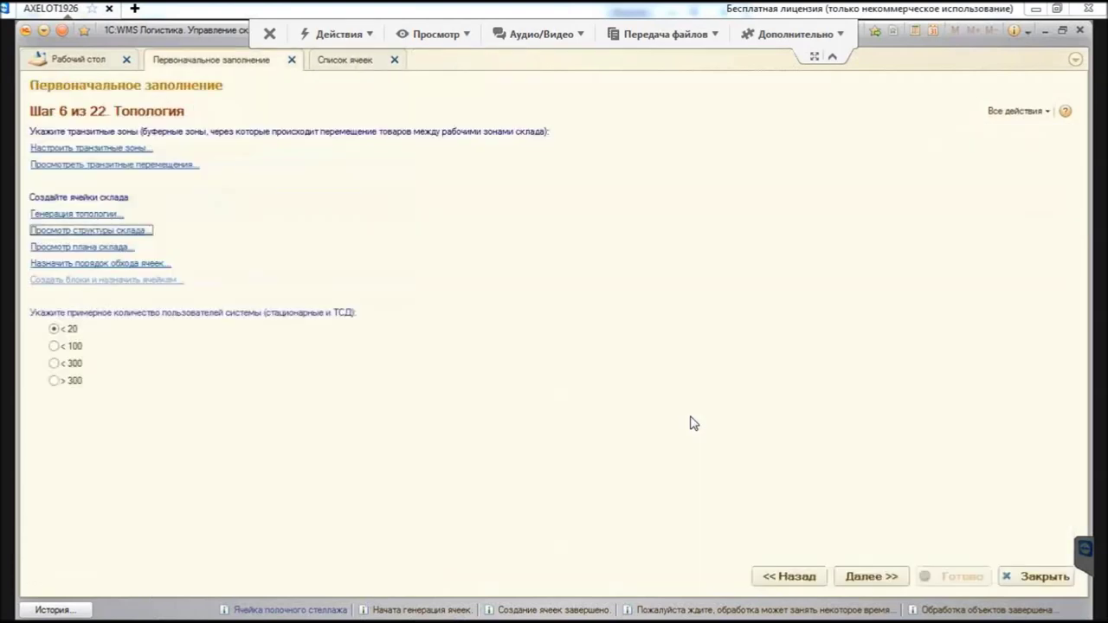
Step: Enable Напольная ячейка у ворот on wizard step 3, return to step 6 Топология, and reopen Список ячеек
{"action": "key", "text": "alt+Left"}
{"action": "key", "text": "alt+Left"}
{"action": "key", "text": "alt+Left"}
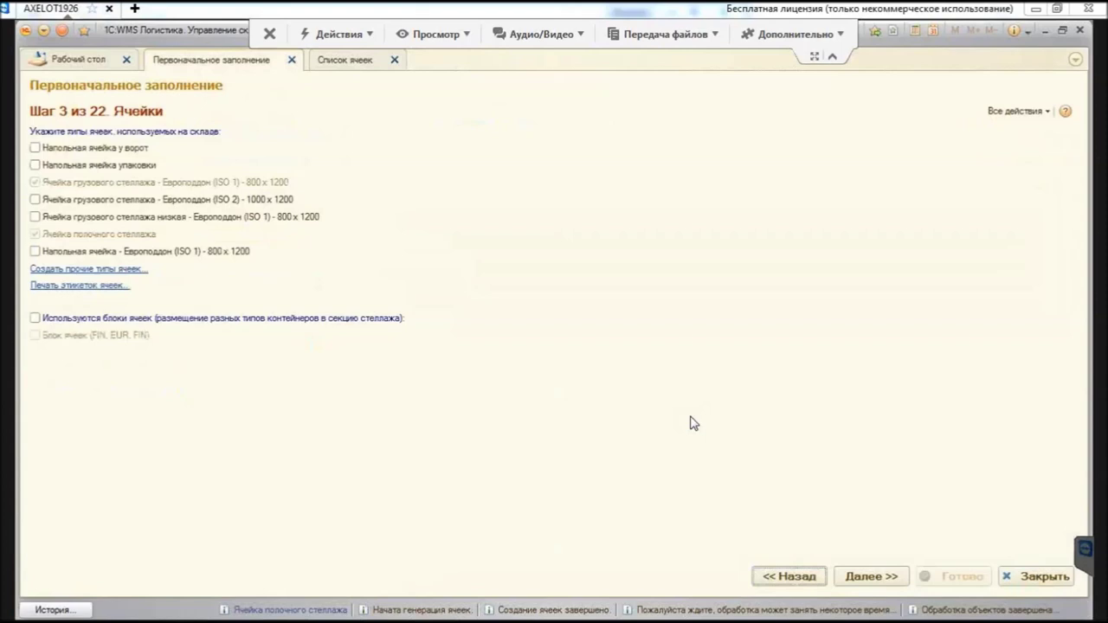
{"action": "key", "text": "space"}
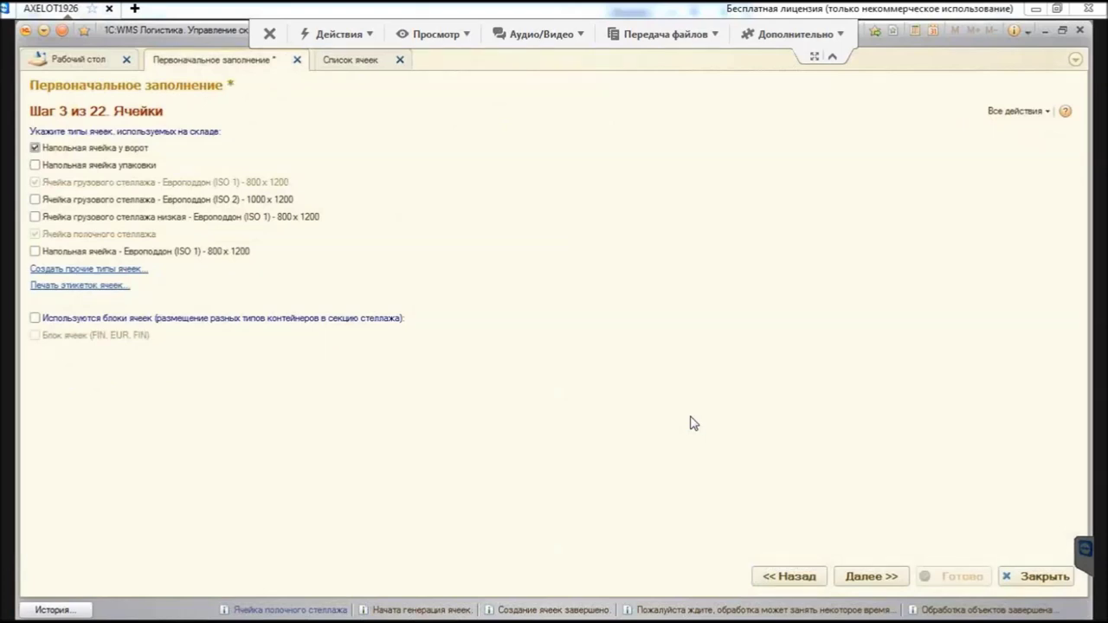
{"action": "key", "text": "Return"}
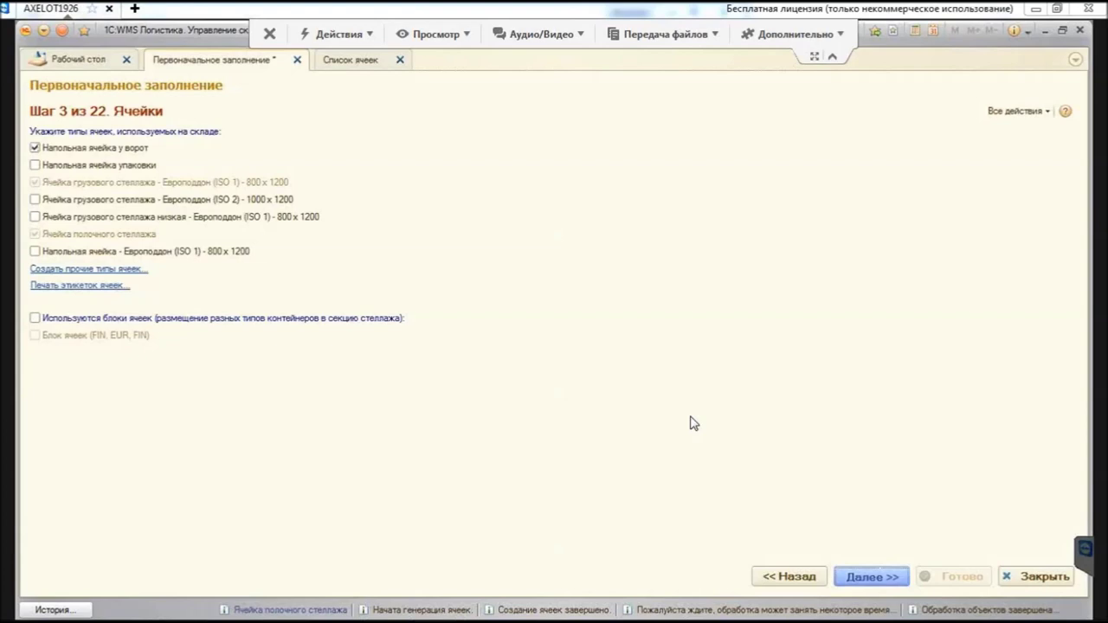
{"action": "key", "text": "Return"}
{"action": "key", "text": "Return"}
{"action": "key", "text": "Return"}
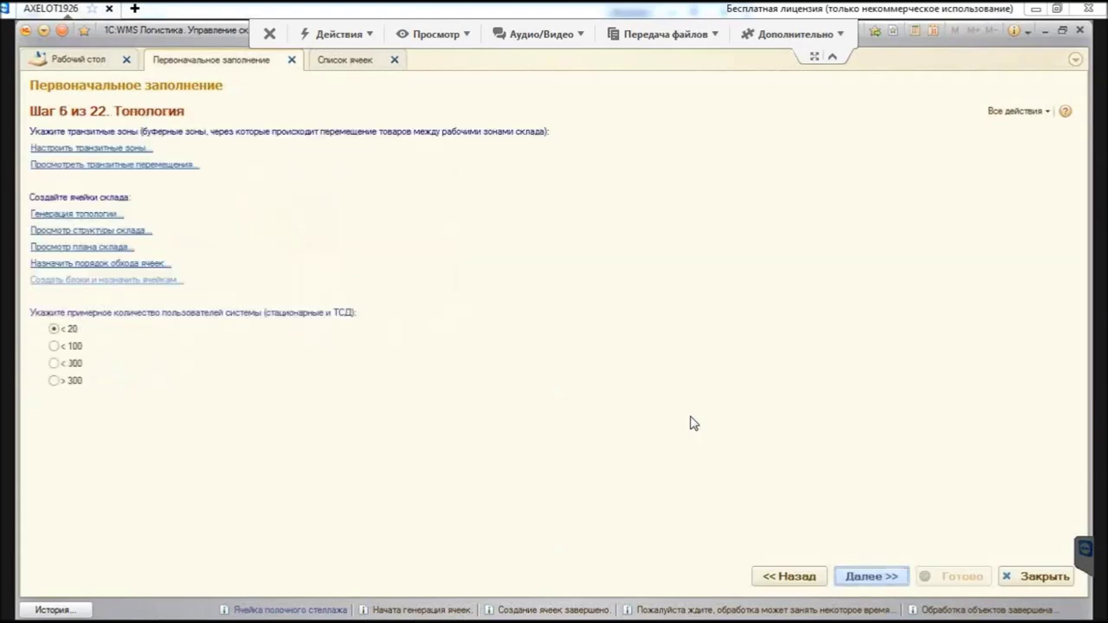
{"action": "key", "text": "Return"}
{"action": "key", "text": "shift+Tab"}
{"action": "key", "text": "Return"}
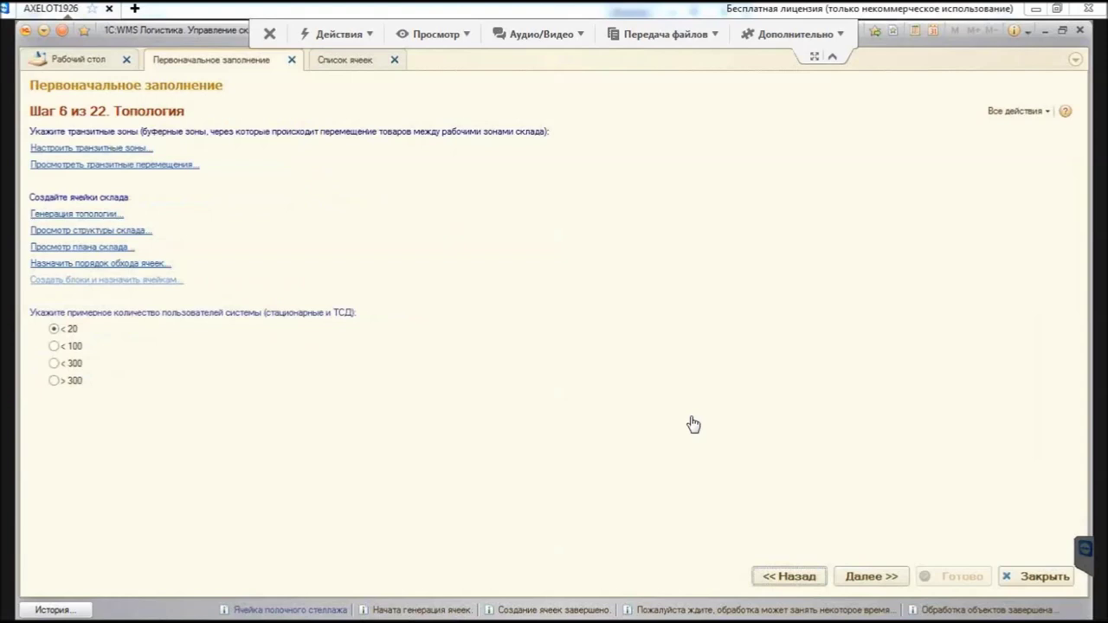
{"action": "key", "text": "ctrl+Tab"}
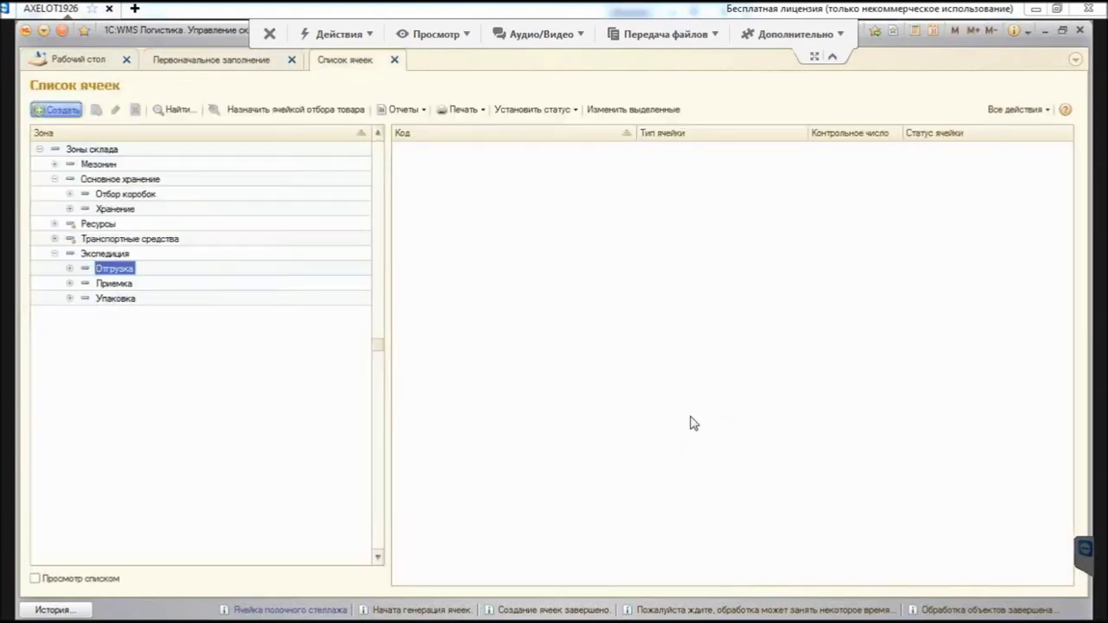
Step: Create cell Doc1 in Отгрузка with barcode Doc1 and type Напольная ячейка у ворот
{"action": "key", "text": "Insert"}
{"action": "key", "text": "Tab"}
{"action": "key", "text": "Tab"}
{"action": "key", "text": "Tab"}
{"action": "key", "text": "Up"}
{"action": "key", "text": "Up"}
{"action": "key", "text": "Up"}
{"action": "key", "text": "Up"}
{"action": "key", "text": "Up"}
{"action": "key", "text": "Up"}
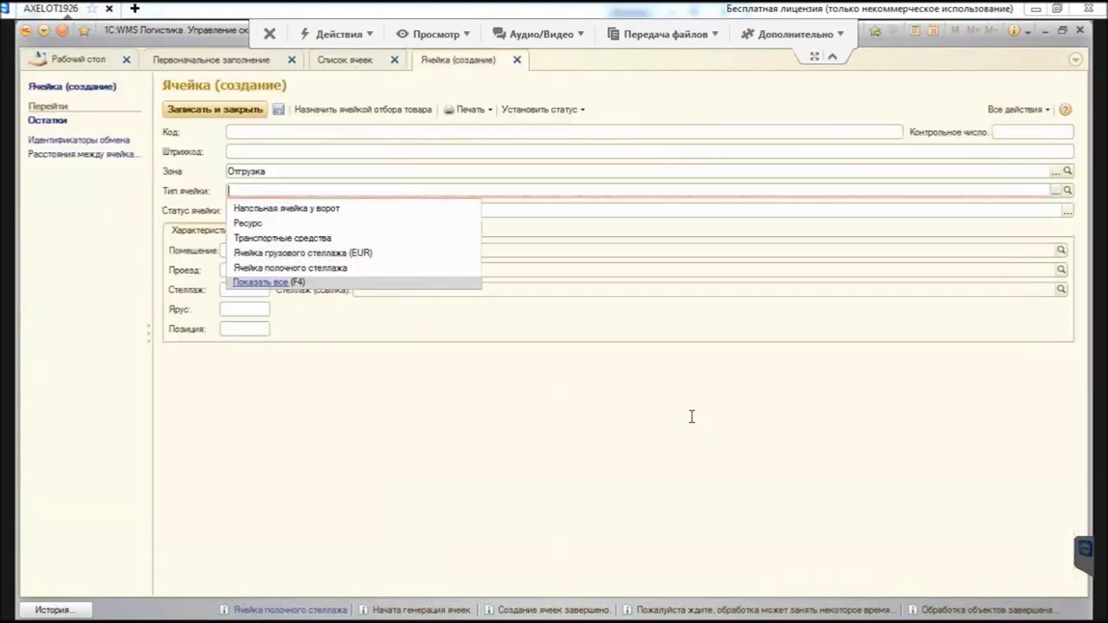
{"action": "key", "text": "Return"}
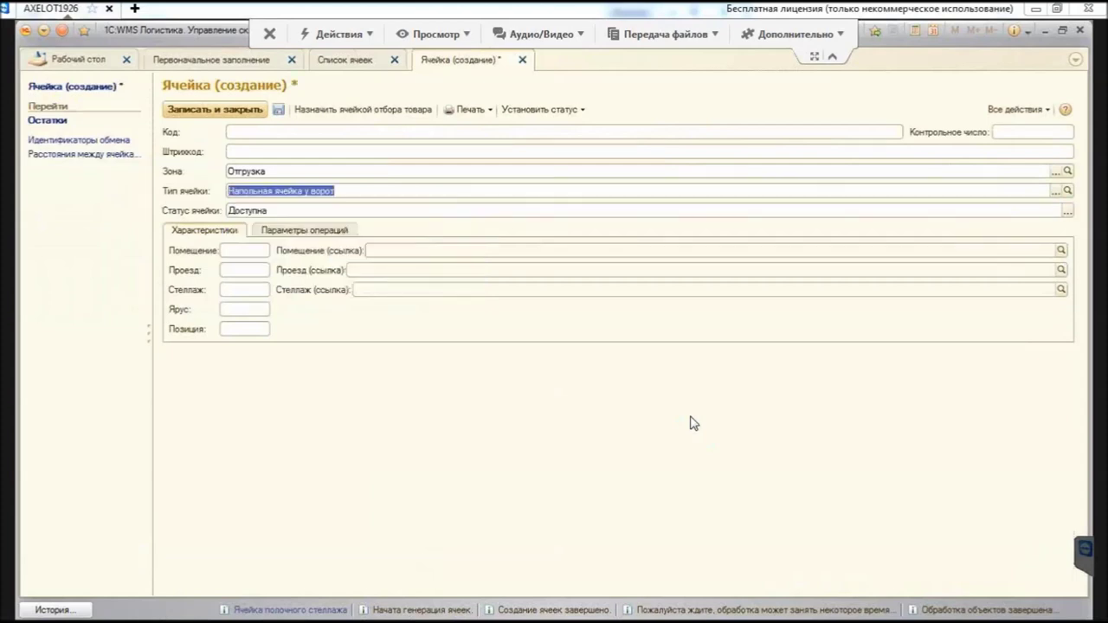
{"action": "key", "text": "ctrl+shift+F4"}
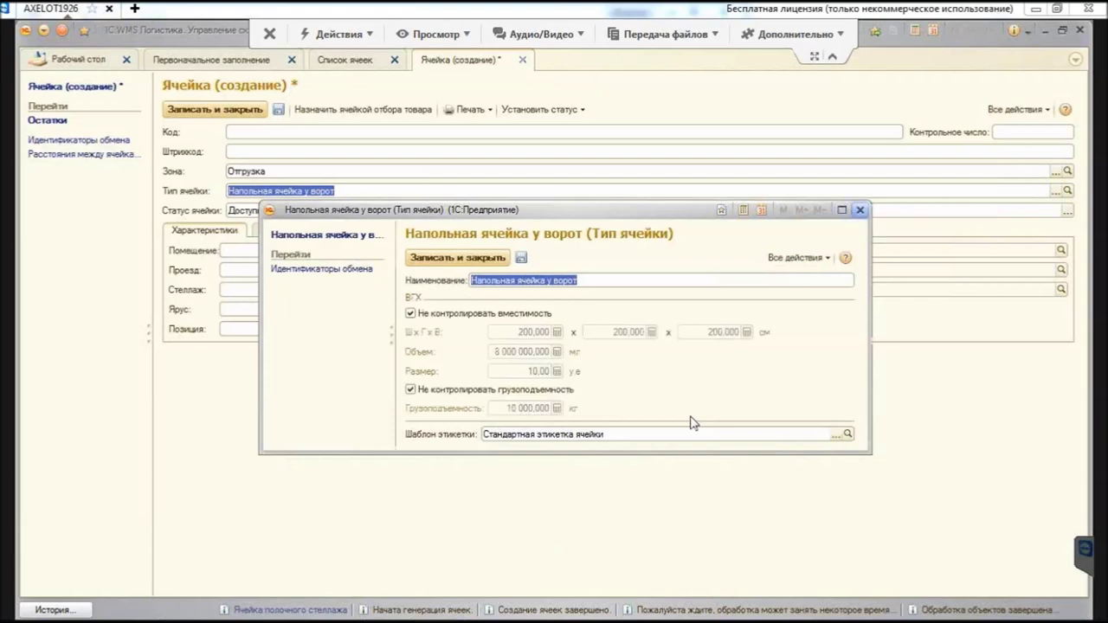
{"action": "key", "text": "Escape"}
{"action": "left_click", "coordinate": [691, 417]}
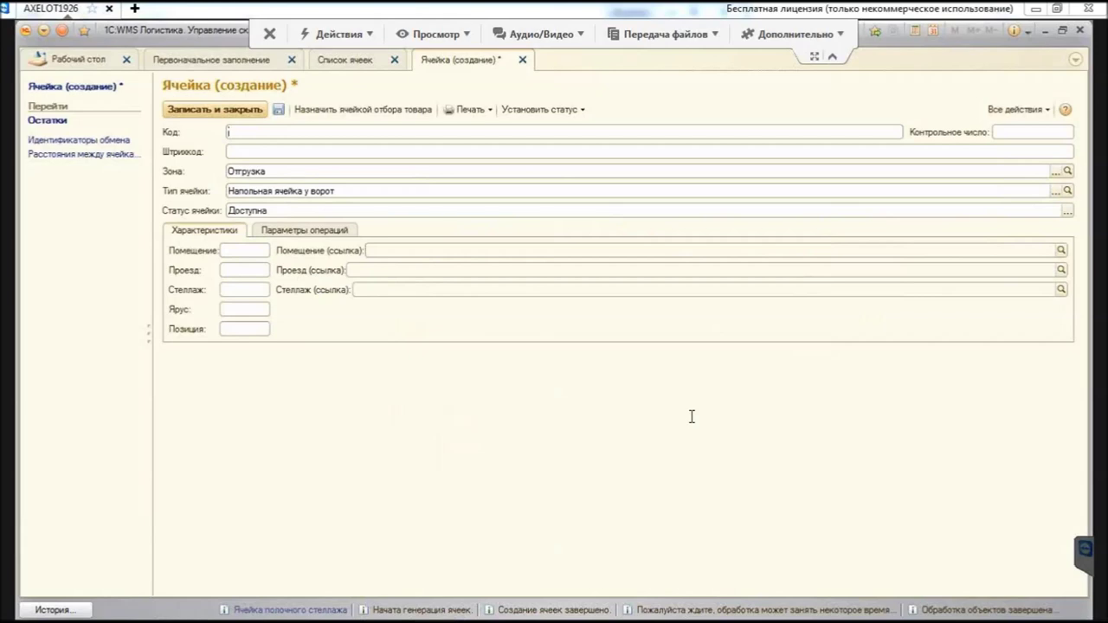
{"action": "type", "text": "Dock"}
{"action": "key", "text": "BackSpace"}
{"action": "type", "text": "1"}
{"action": "key", "text": "shift+Home"}
{"action": "key", "text": "ctrl+c"}
{"action": "key", "text": "Tab"}
{"action": "key", "text": "ctrl+v"}
{"action": "key", "text": "ctrl+Return"}
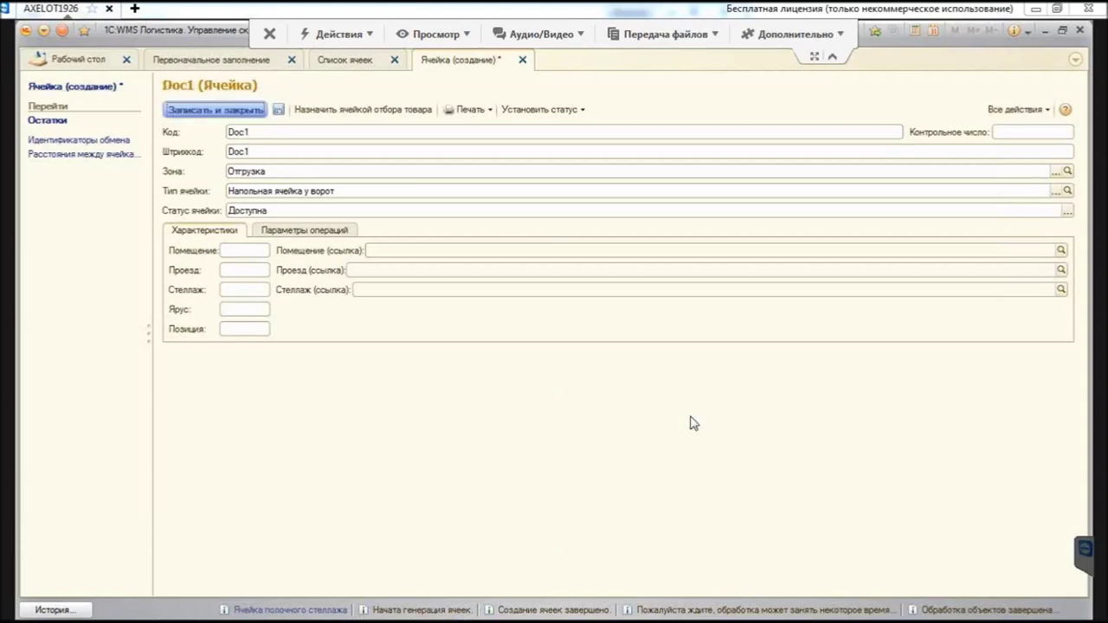
Step: Create cell Doc2 in Приемка with barcode Doc2 and type Напольная ячейка у ворот
{"action": "key", "text": "Down"}
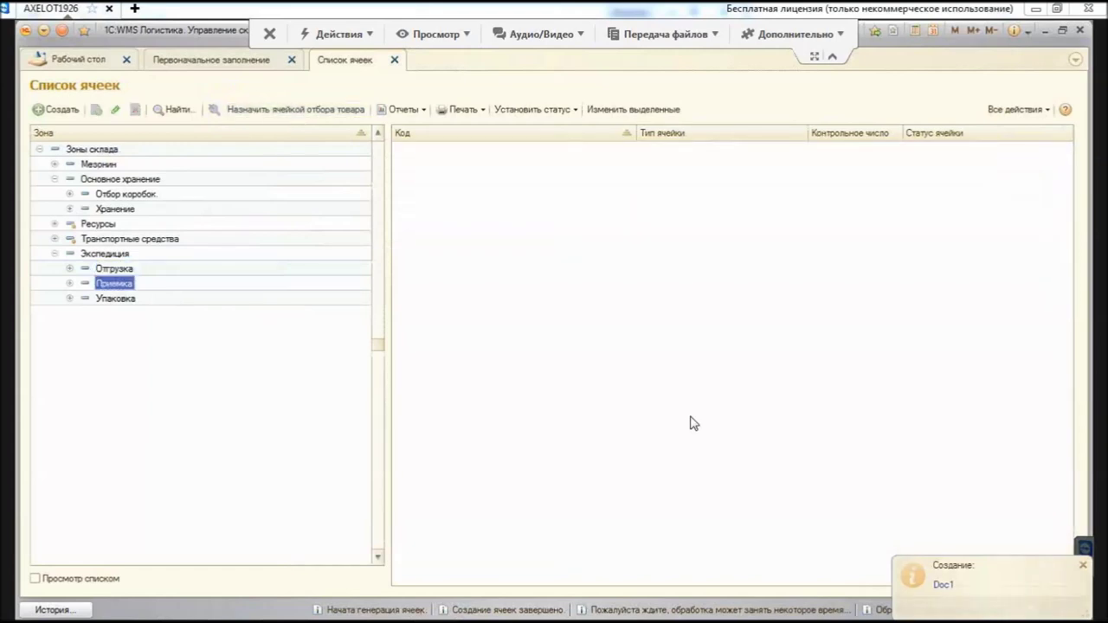
{"action": "key", "text": "Insert"}
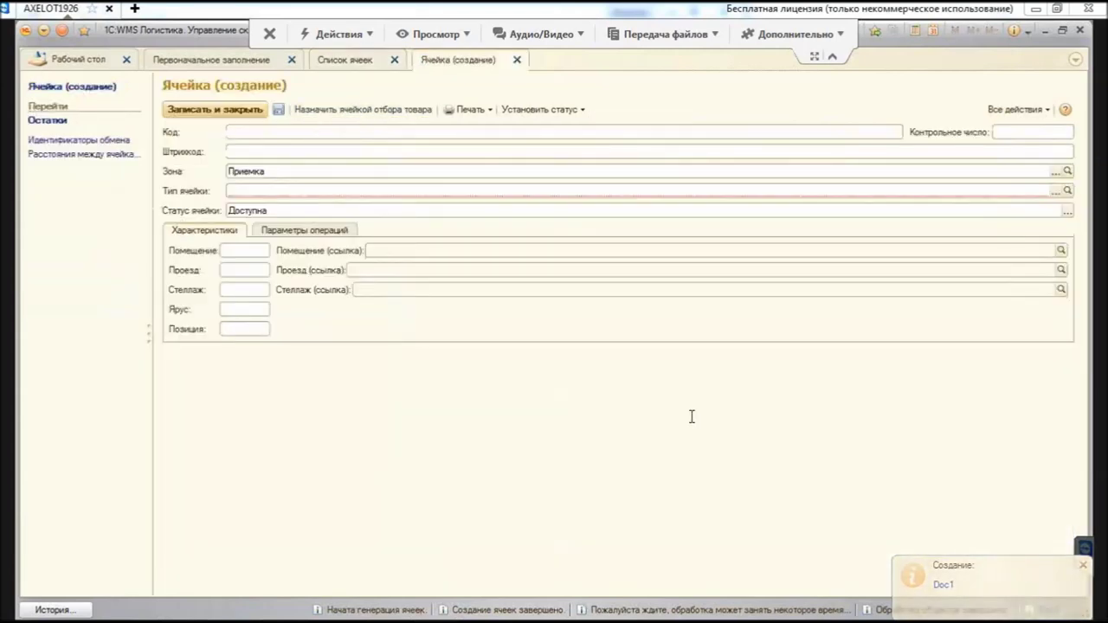
{"action": "key", "text": "ctrl+v"}
{"action": "key", "text": "BackSpace"}
{"action": "type", "text": "2"}
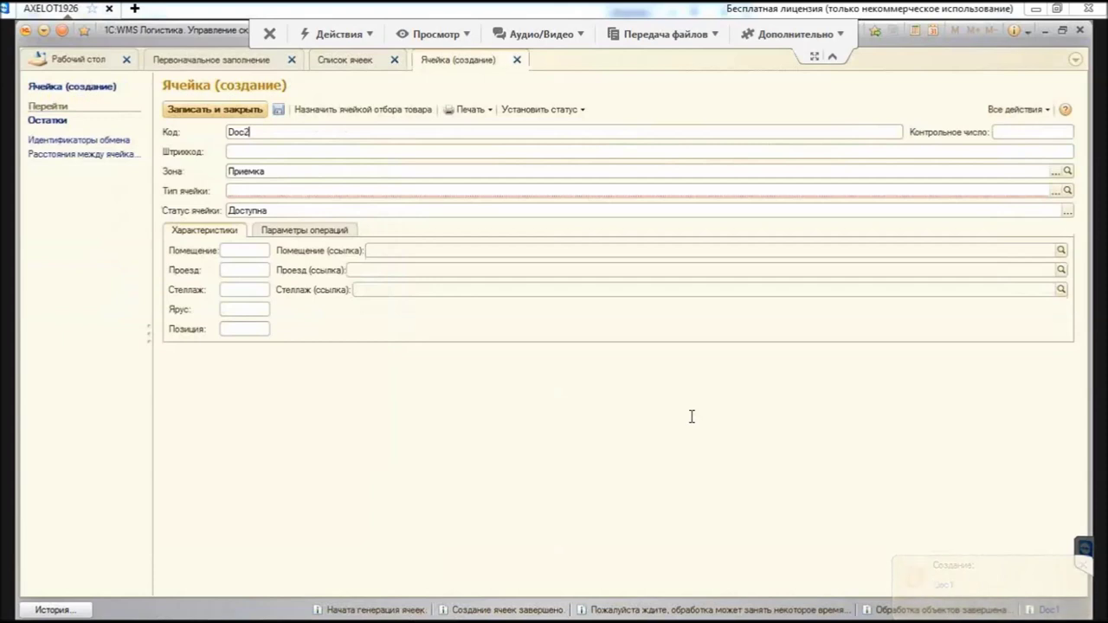
{"action": "key", "text": "ctrl+a"}
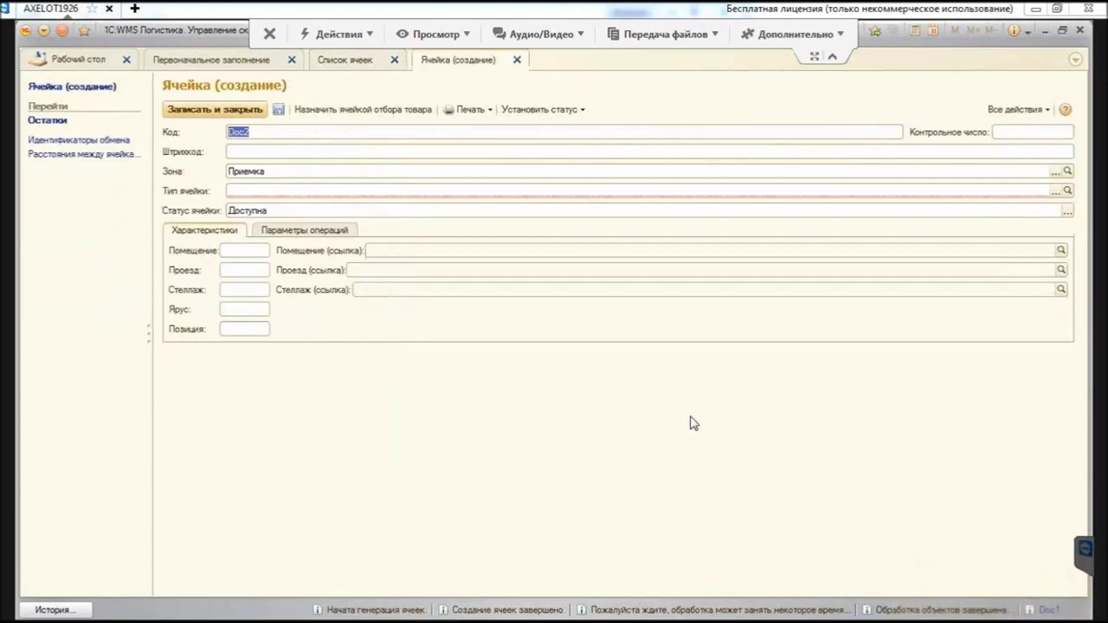
{"action": "key", "text": "Tab"}
{"action": "key", "text": "ctrl+v"}
{"action": "key", "text": "Tab"}
{"action": "key", "text": "Tab"}
{"action": "key", "text": "alt+Down"}
{"action": "key", "text": "Up"}
{"action": "key", "text": "Up"}
{"action": "key", "text": "Up"}
{"action": "key", "text": "Return"}
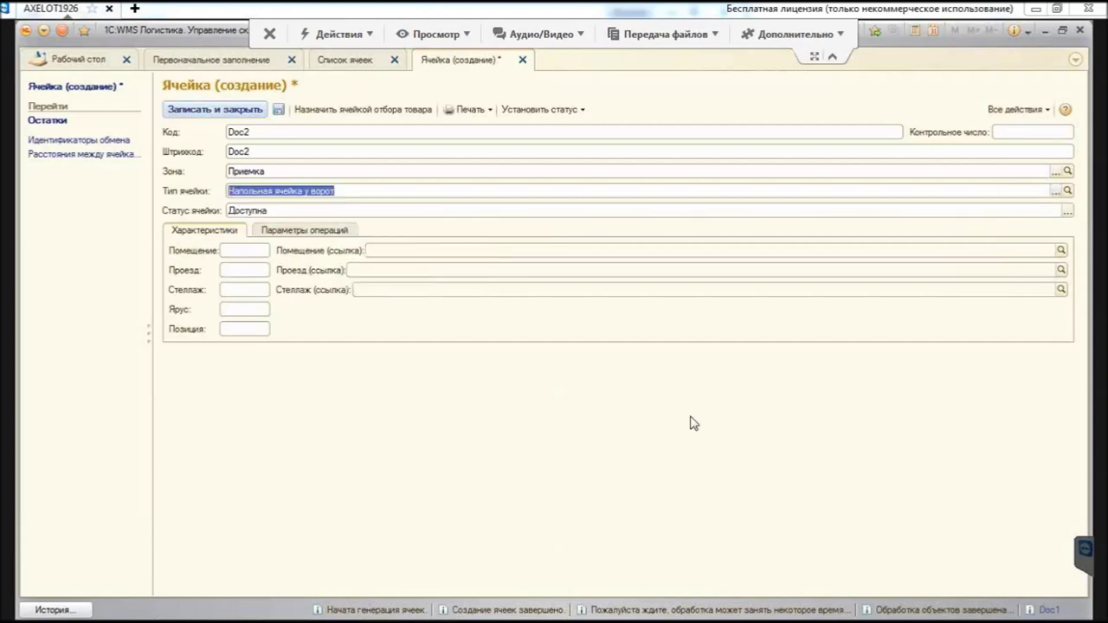
{"action": "key", "text": "ctrl+Return"}
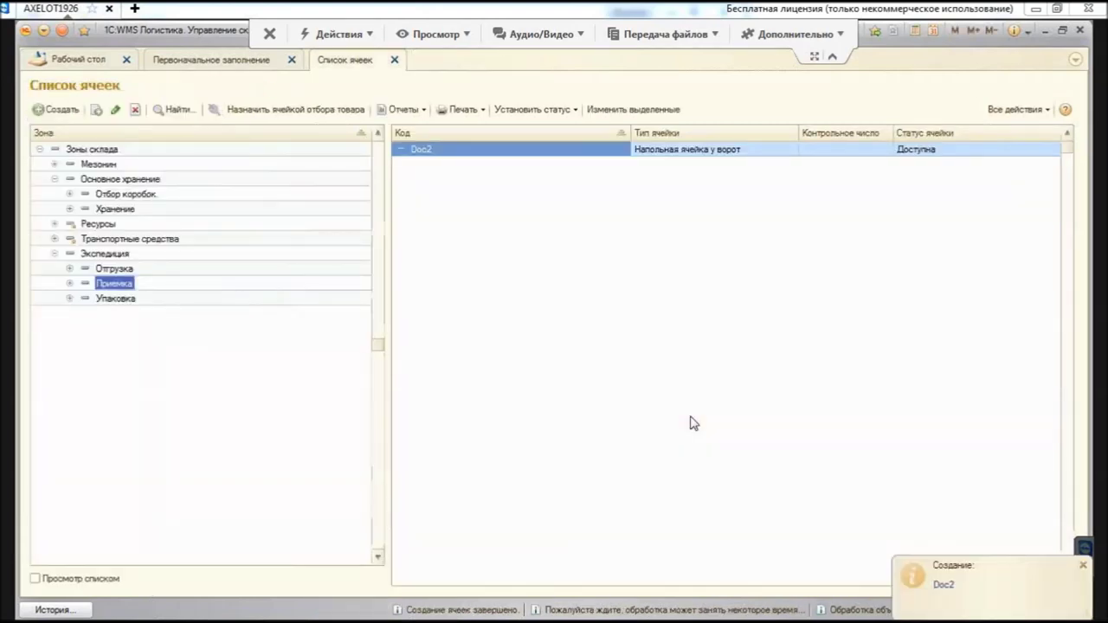
Step: Create cell Pack01 in Упаковка with barcode Pack01 and type Напольная ячейка у ворот, then close the list
{"action": "key", "text": "Down"}
{"action": "key", "text": "Insert"}
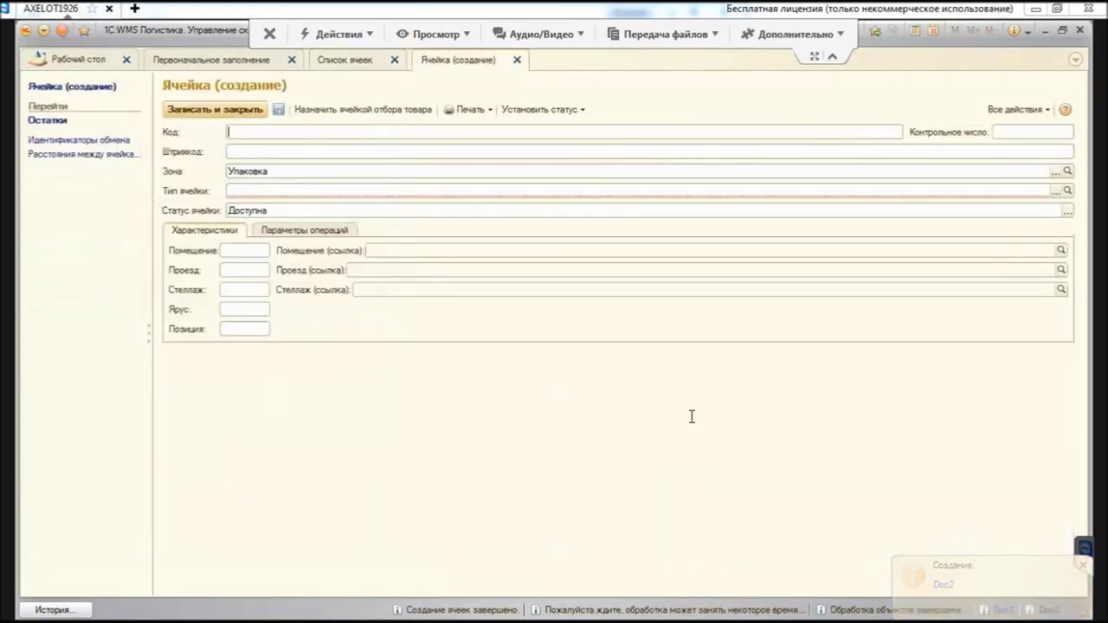
{"action": "type", "text": "Pack01"}
{"action": "key", "text": "ctrl+a"}
{"action": "key", "text": "ctrl+c"}
{"action": "key", "text": "Tab"}
{"action": "key", "text": "ctrl+v"}
{"action": "key", "text": "Tab"}
{"action": "key", "text": "Tab"}
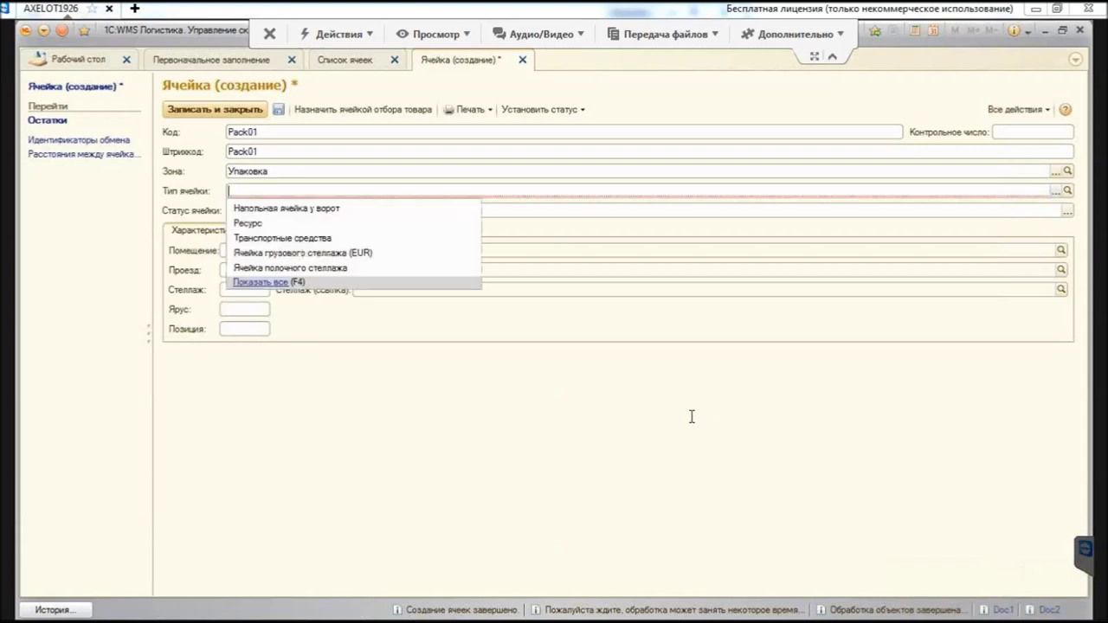
{"action": "key", "text": "Down"}
{"action": "key", "text": "Return"}
{"action": "key", "text": "ctrl+Return"}
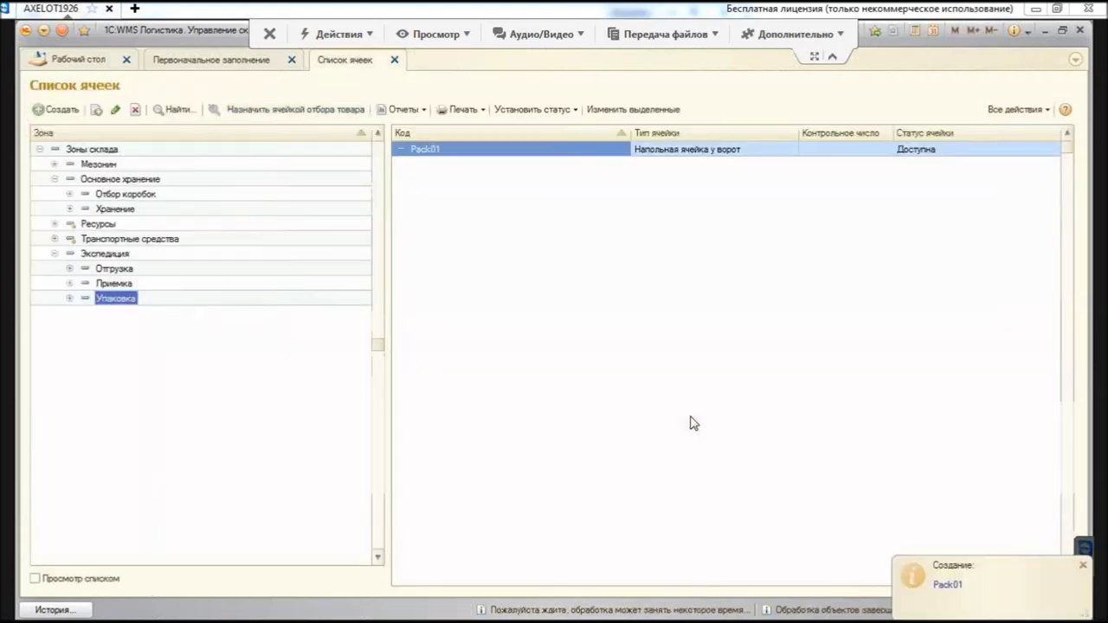
{"action": "key", "text": "Escape"}
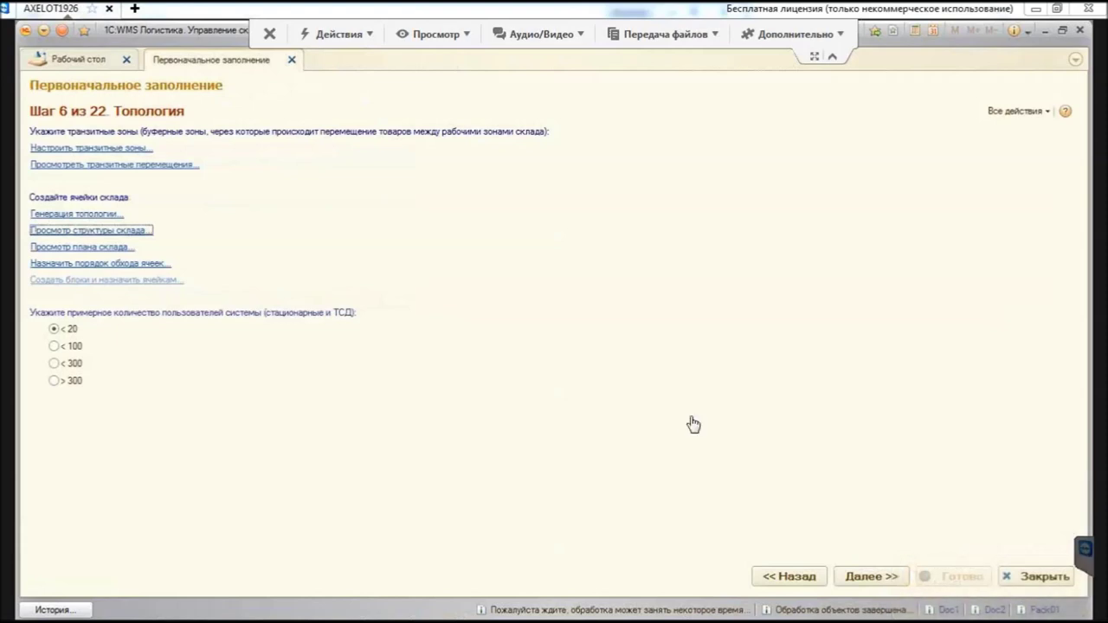
Step: Open the warehouse plan and add a Зона filter with comparison В группе
{"action": "key", "text": "Tab"}
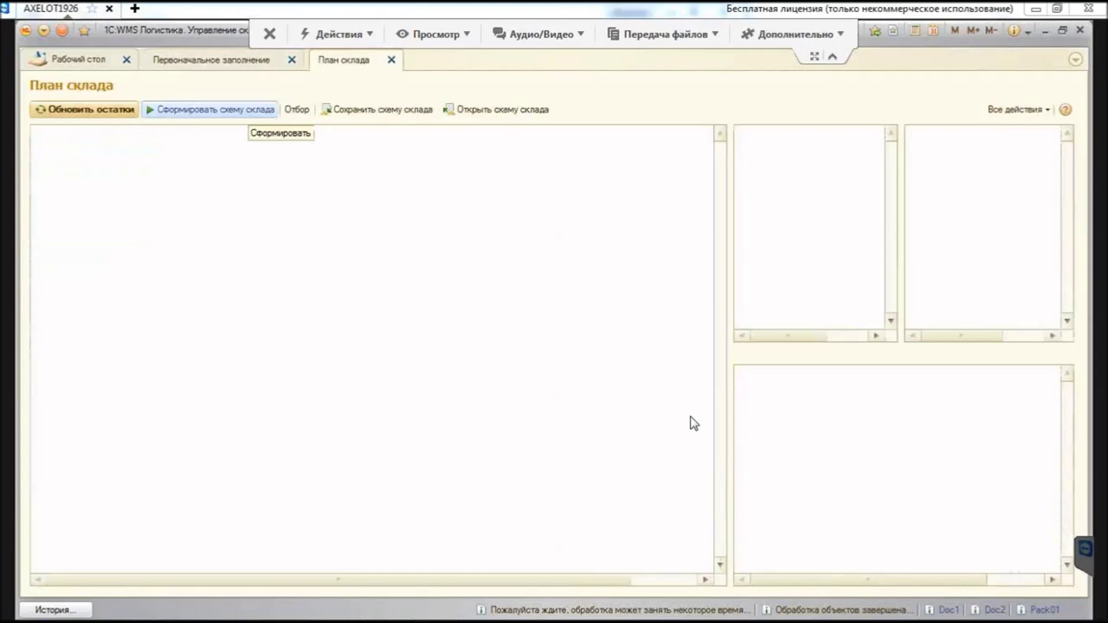
{"action": "key", "text": "Tab"}
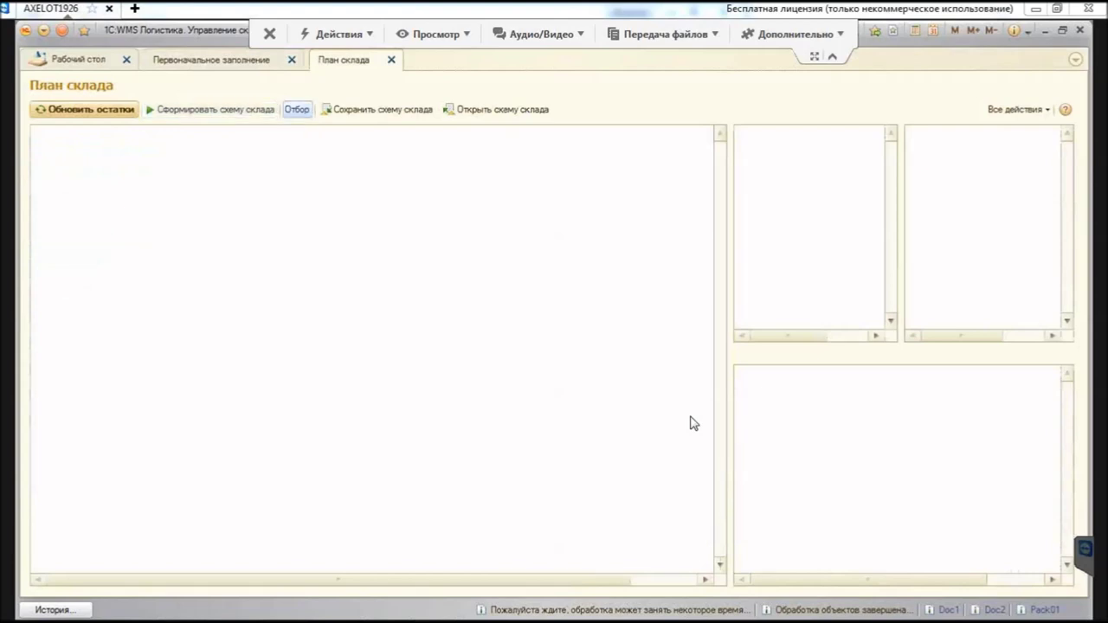
{"action": "key", "text": "Return"}
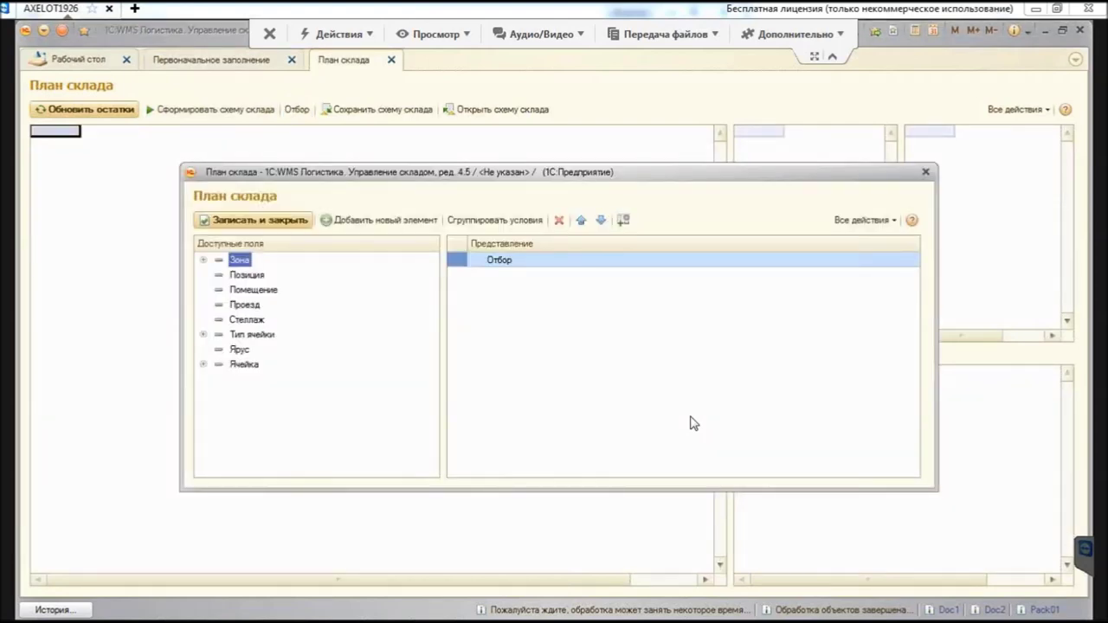
{"action": "key", "text": "Return"}
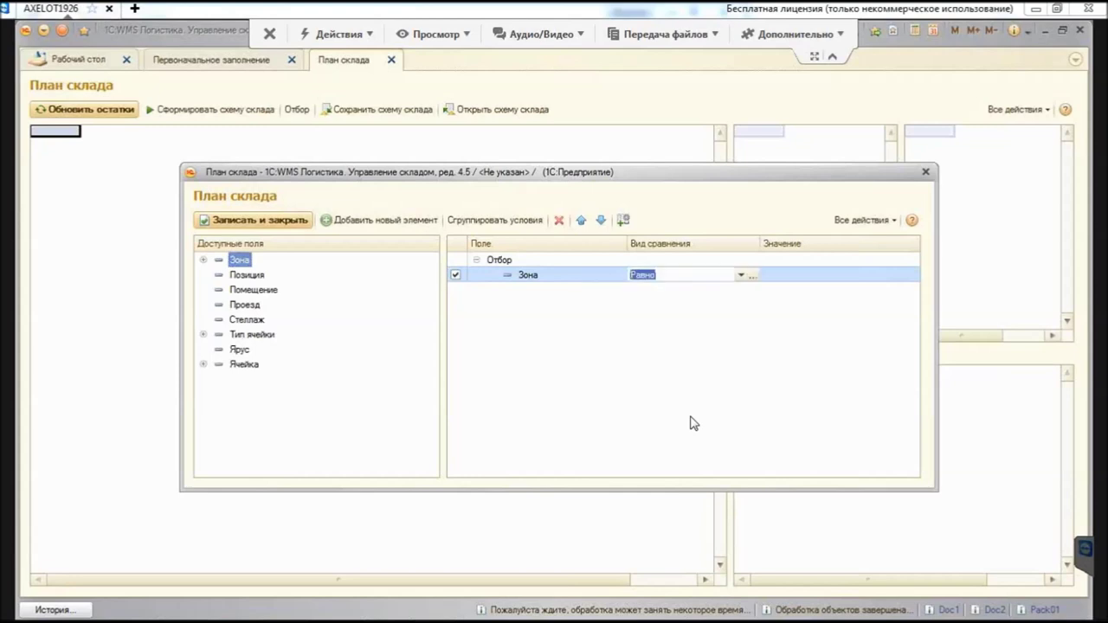
{"action": "key", "text": "alt+Down"}
{"action": "key", "text": "Down"}
{"action": "key", "text": "Down"}
{"action": "key", "text": "Down"}
{"action": "key", "text": "Down"}
{"action": "key", "text": "Down"}
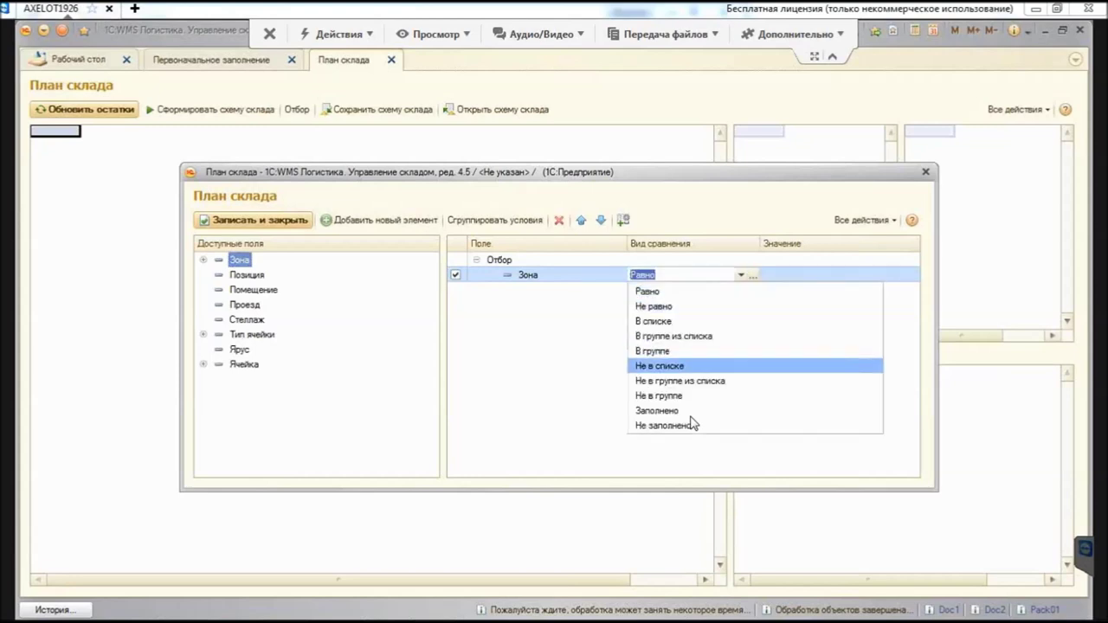
{"action": "key", "text": "Up"}
{"action": "key", "text": "Return"}
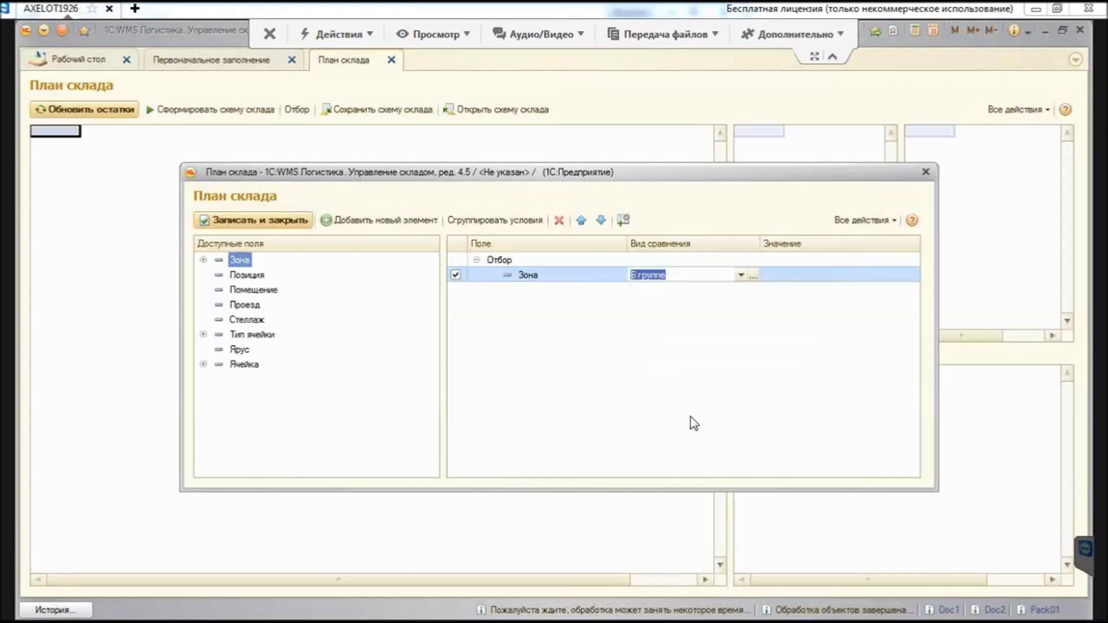
Step: Set the zone filter value to Основное хранение, save it, and close the plan
{"action": "key", "text": "Tab"}
{"action": "key", "text": "F4"}
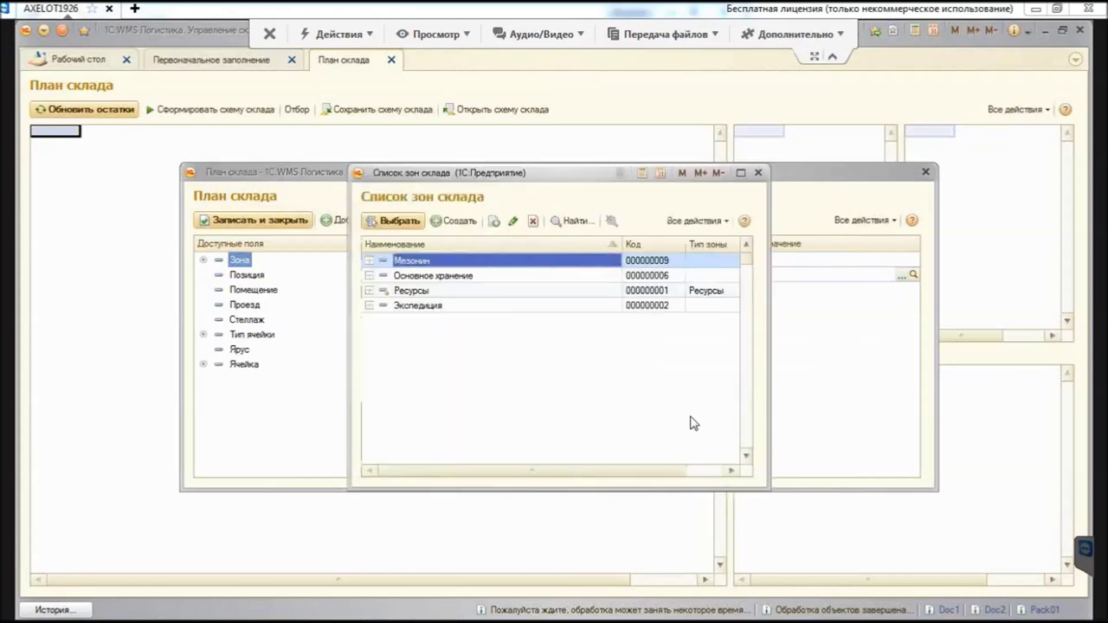
{"action": "key", "text": "Down"}
{"action": "key", "text": "Return"}
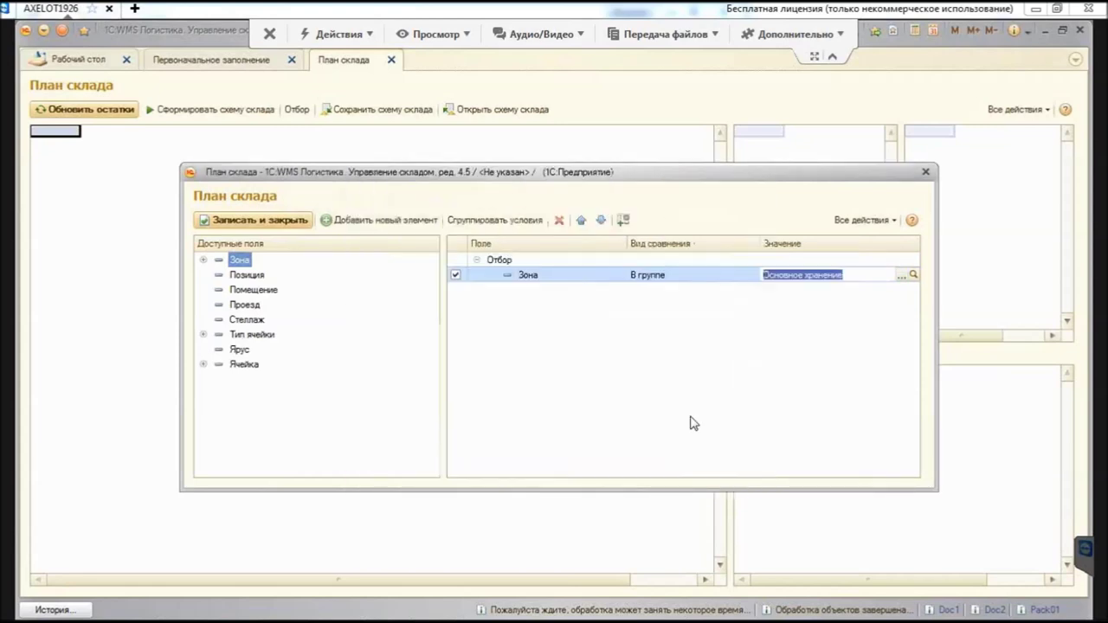
{"action": "key", "text": "ctrl+Return"}
{"action": "key", "text": "Escape"}
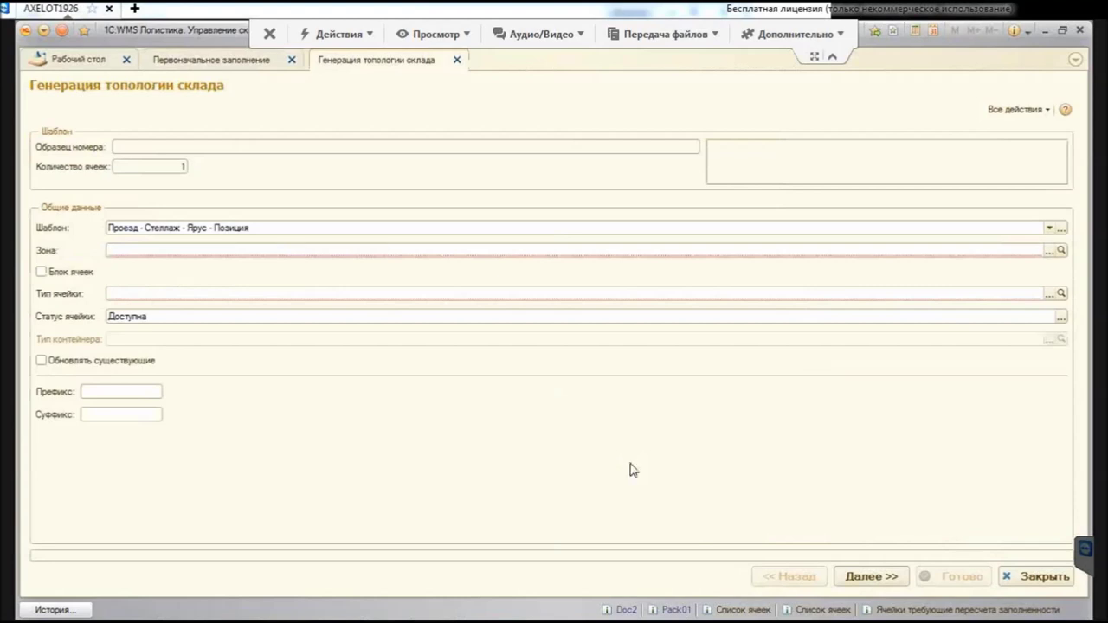
Step: Choose zone Отбор коробок and cell type Ячейка грузового стеллажа (EUR), then go to the Помещения page
{"action": "key", "text": "F4"}
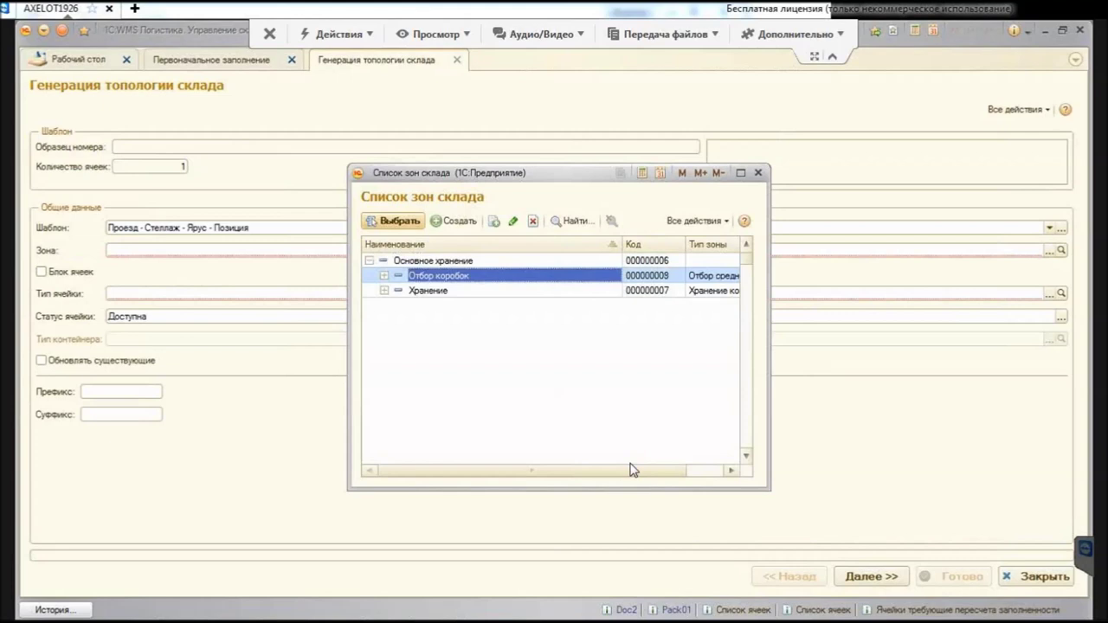
{"action": "key", "text": "Return"}
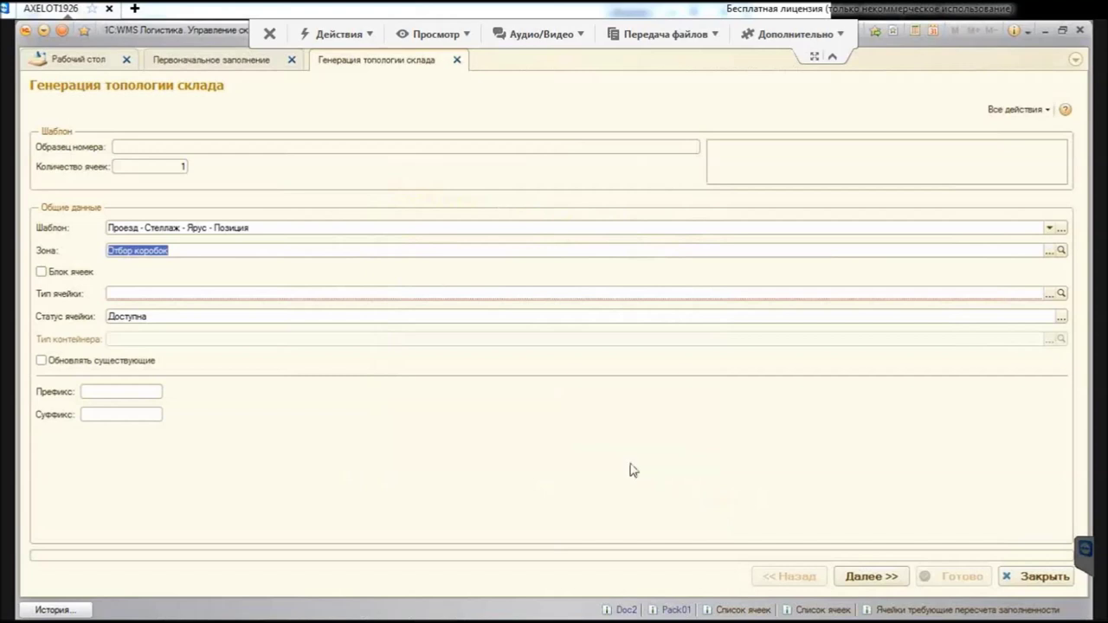
{"action": "key", "text": "Tab"}
{"action": "key", "text": "Tab"}
{"action": "key", "text": "Down"}
{"action": "key", "text": "Down"}
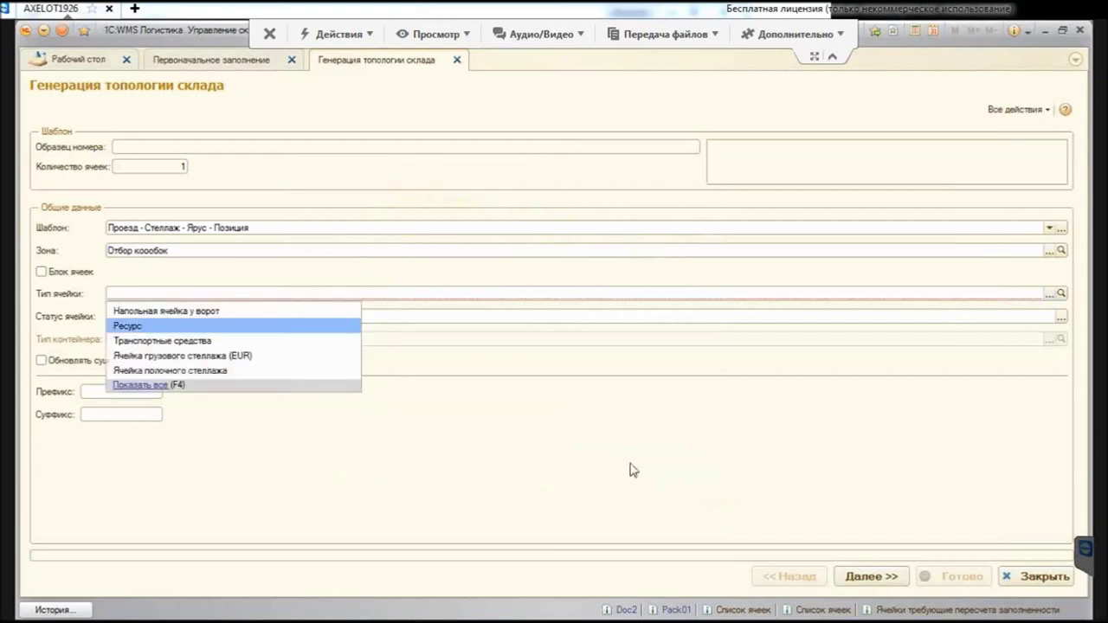
{"action": "key", "text": "Down"}
{"action": "key", "text": "Down"}
{"action": "key", "text": "Return"}
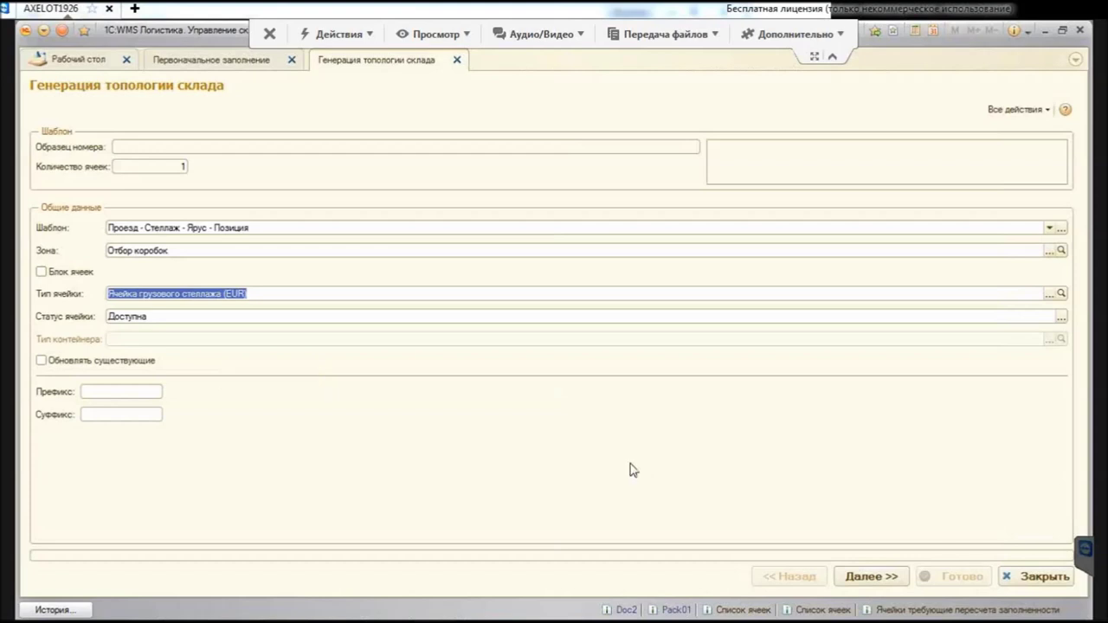
{"action": "key", "text": "ctrl+Return"}
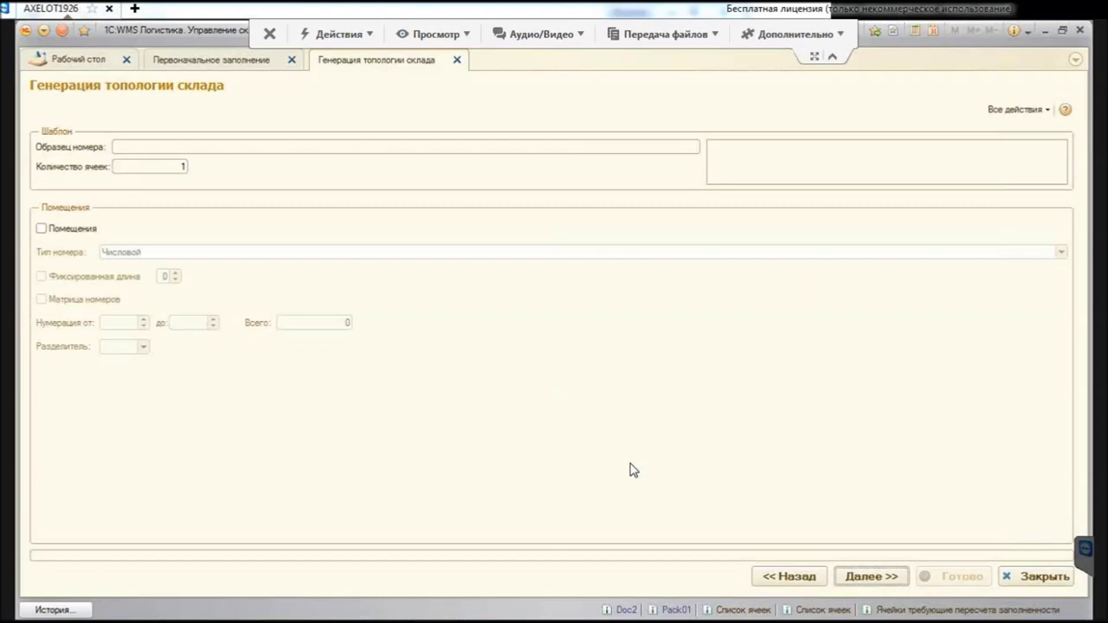
Step: Include rooms numbered from 1 with a hyphen separator
{"action": "key", "text": "space"}
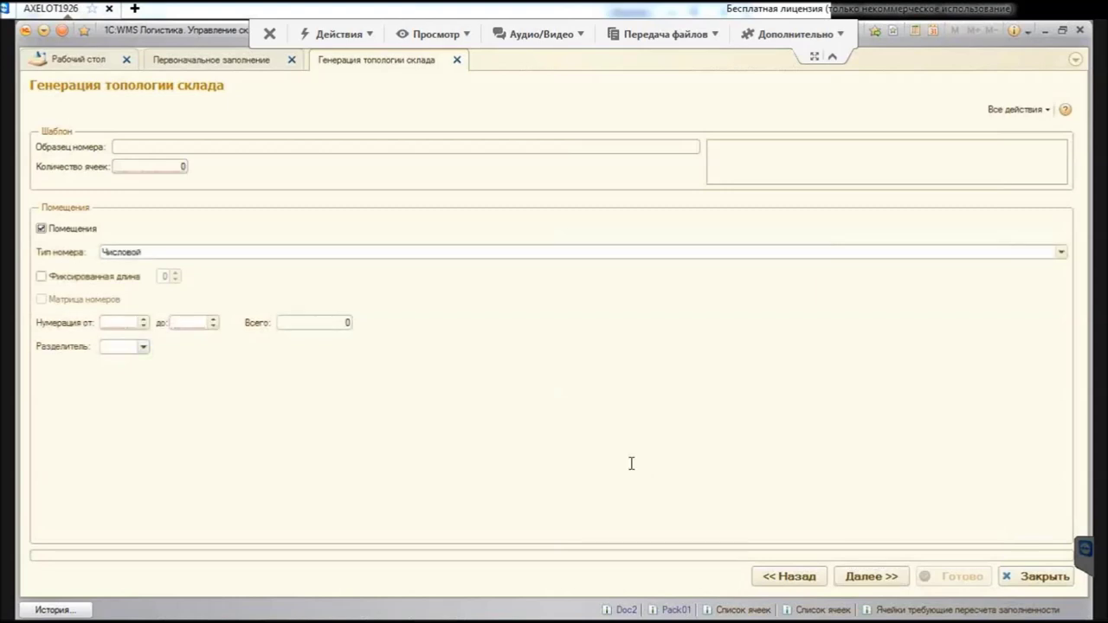
{"action": "key", "text": "Tab"}
{"action": "type", "text": "1"}
{"action": "key", "text": "Tab"}
{"action": "key", "text": "Tab"}
{"action": "key", "text": "F4"}
{"action": "key", "text": "Home"}
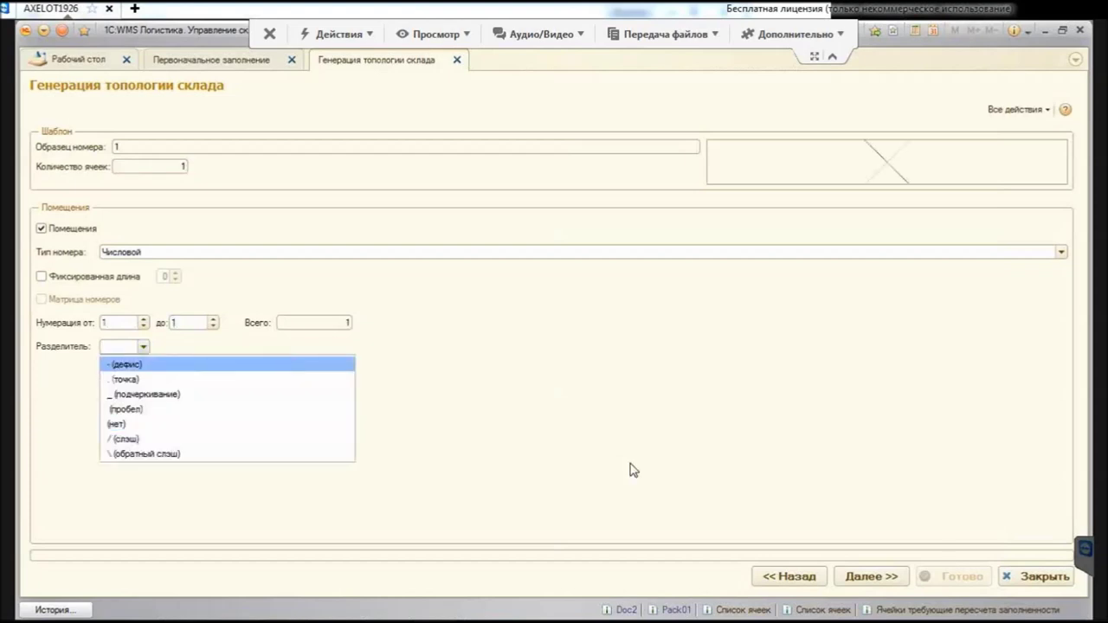
{"action": "key", "text": "Return"}
{"action": "key", "text": "Return"}
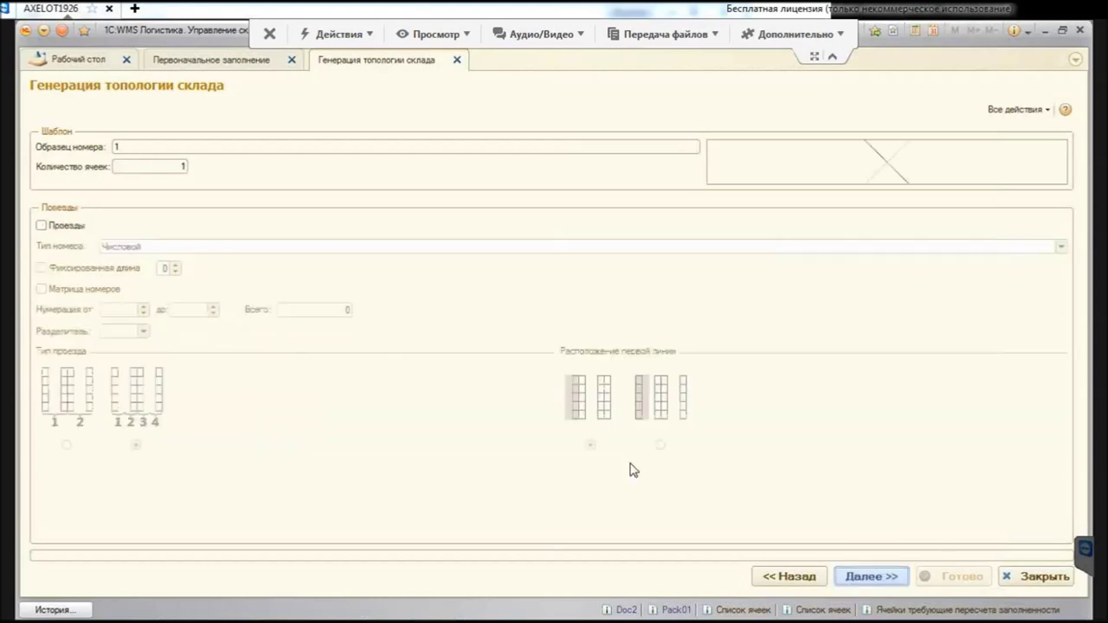
Step: Number aisles 1 to 3 with a hyphen, pick the second first-line option, and go to Стеллажи
{"action": "key", "text": "Tab"}
{"action": "key", "text": "space"}
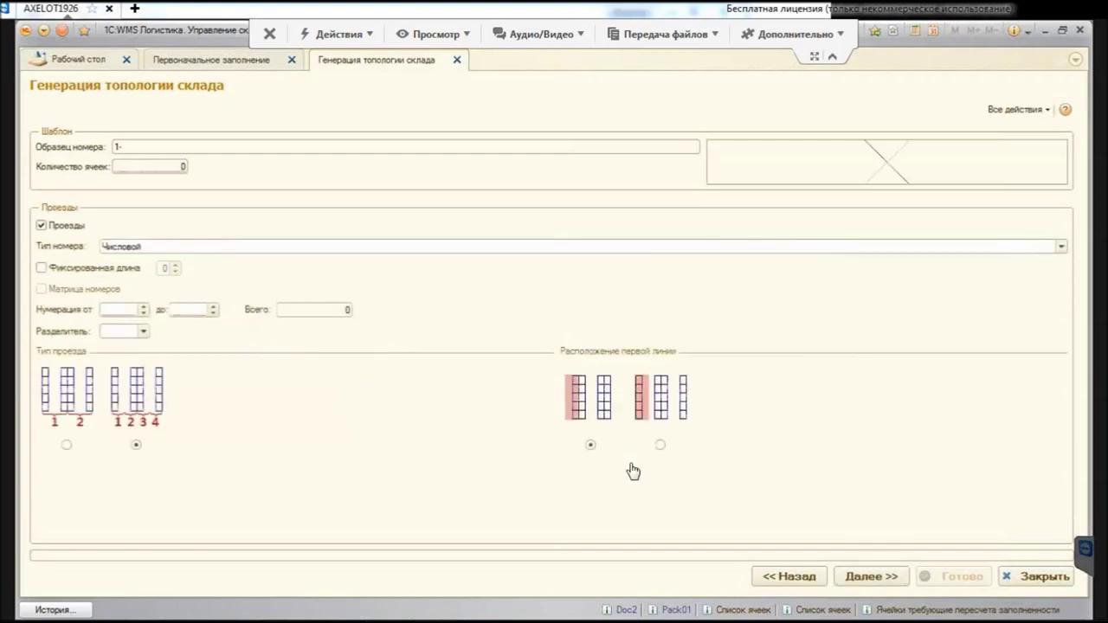
{"action": "type", "text": "1"}
{"action": "key", "text": "Tab"}
{"action": "type", "text": "3"}
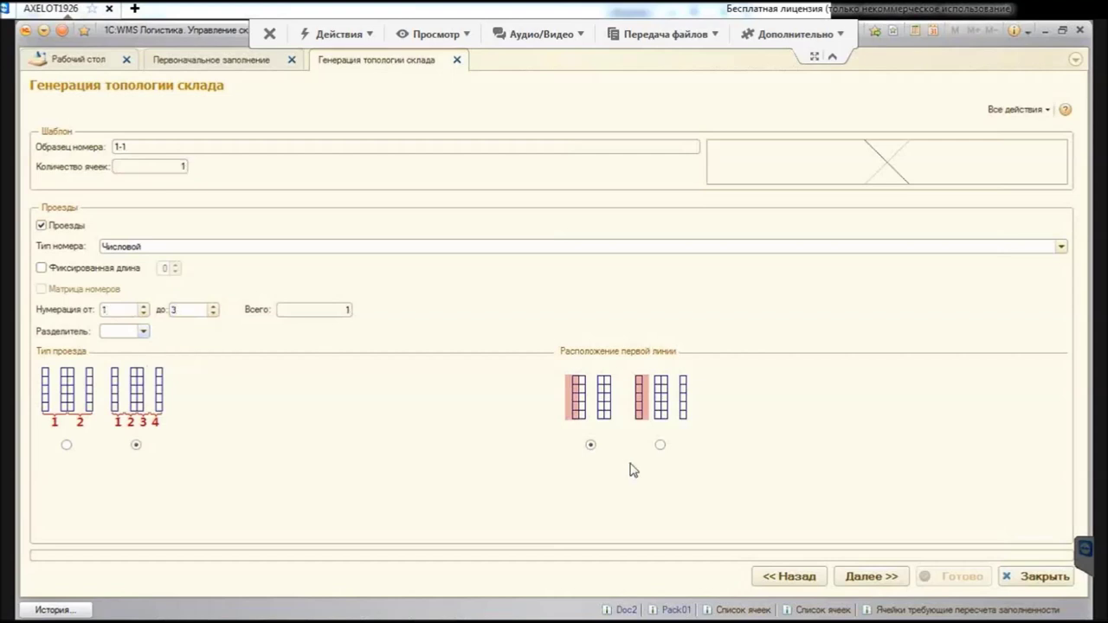
{"action": "key", "text": "Tab"}
{"action": "key", "text": "alt+Down"}
{"action": "key", "text": "Up"}
{"action": "key", "text": "Up"}
{"action": "key", "text": "Up"}
{"action": "key", "text": "Up"}
{"action": "key", "text": "Return"}
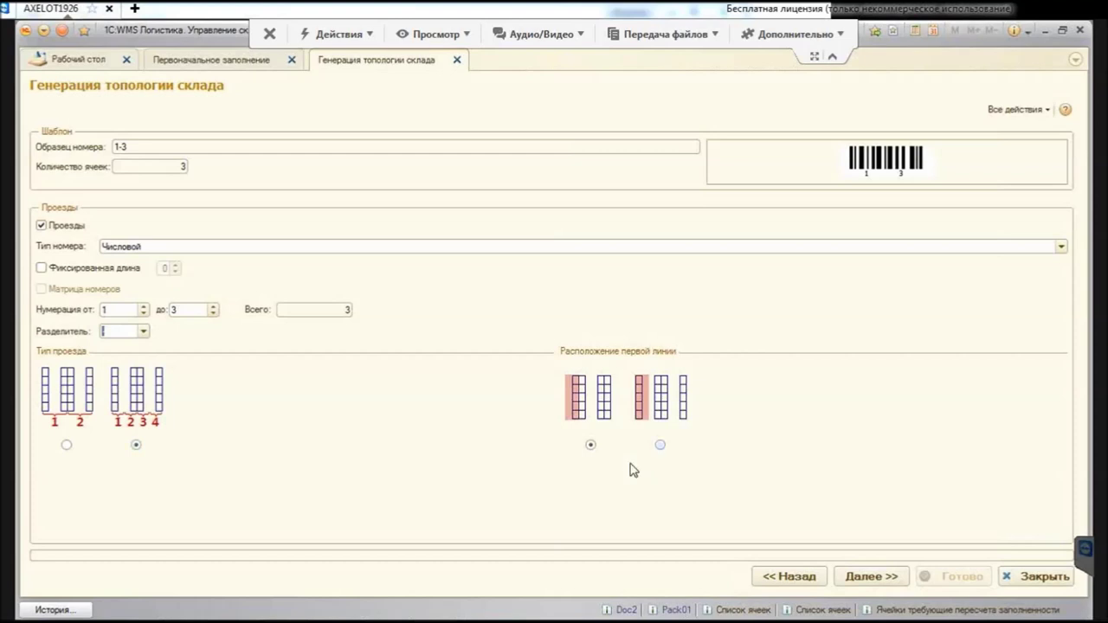
{"action": "left_click", "coordinate": [659, 444]}
{"action": "key", "text": "Return"}
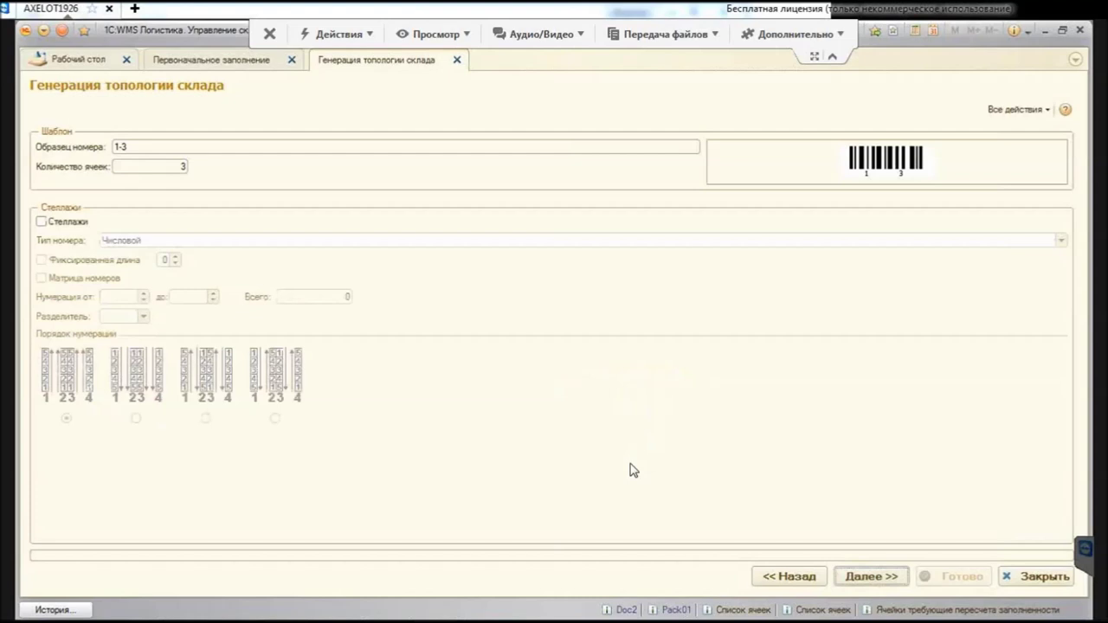
Step: Include racks numbered 1 to 5 with a hyphen separator, giving sample 1-3-5 and 15 cells
{"action": "key", "text": "Tab"}
{"action": "key", "text": "space"}
{"action": "key", "text": "space"}
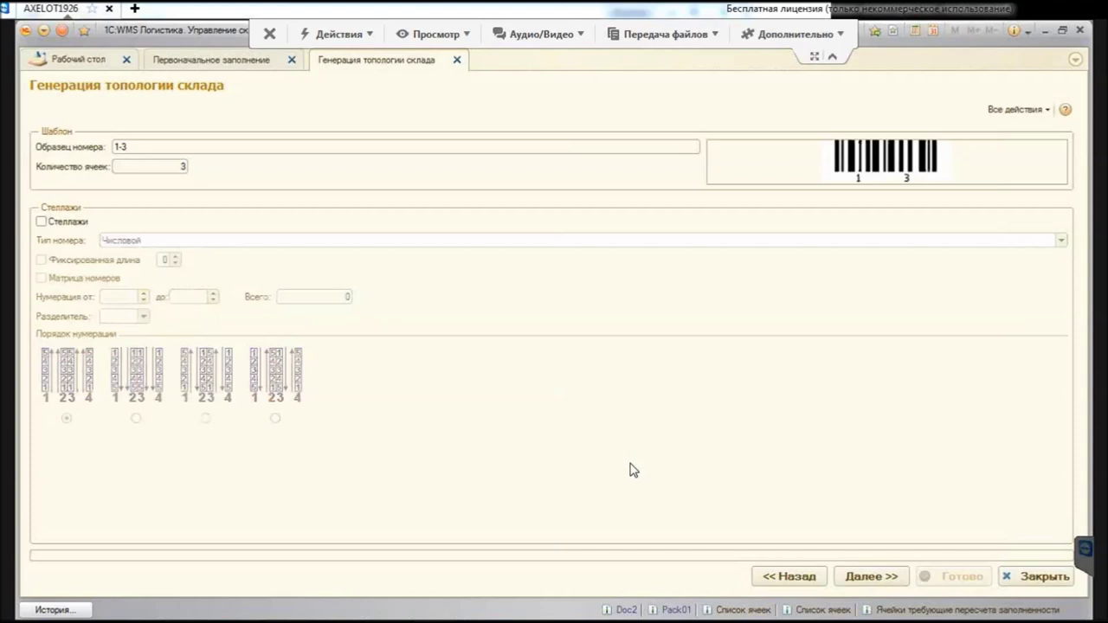
{"action": "key", "text": "space"}
{"action": "key", "text": "space"}
{"action": "key", "text": "space"}
{"action": "type", "text": "1"}
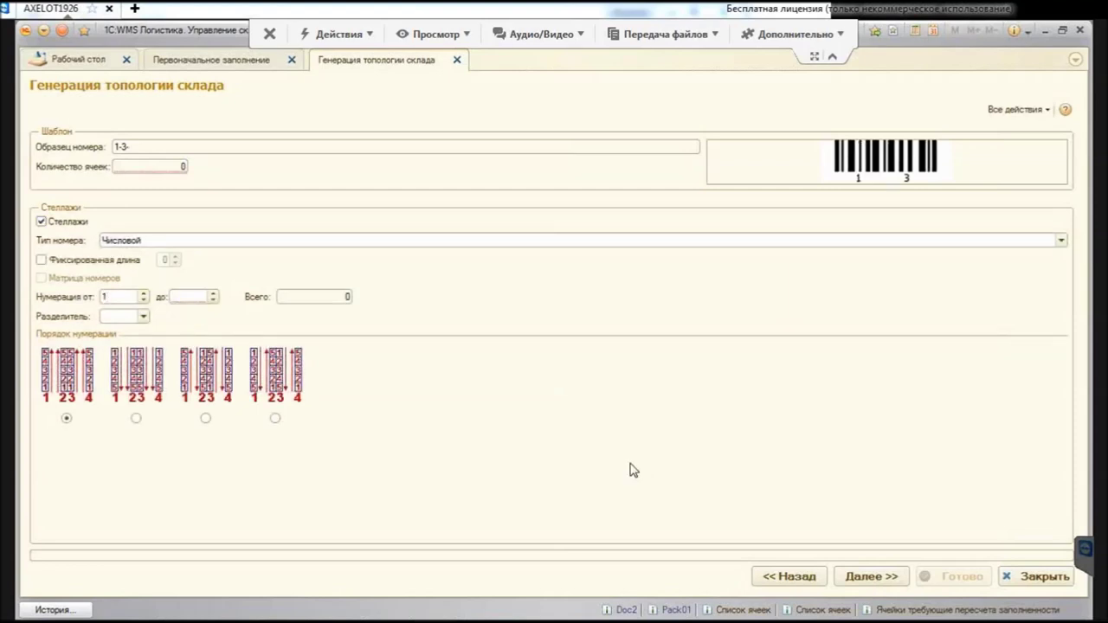
{"action": "key", "text": "Tab"}
{"action": "type", "text": "5"}
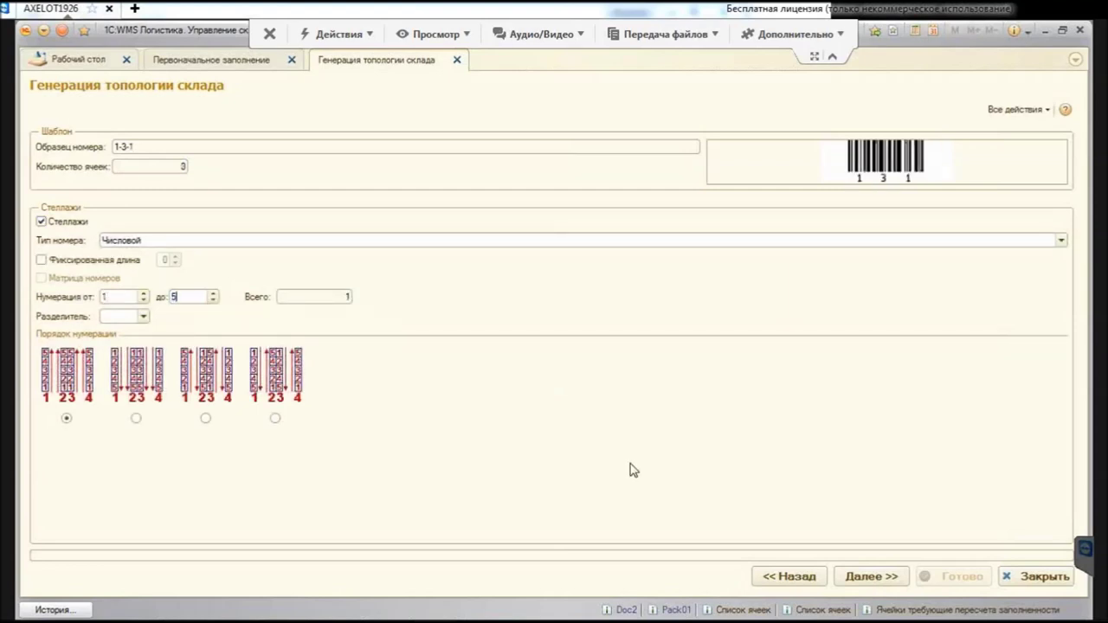
{"action": "key", "text": "Tab"}
{"action": "key", "text": "F4"}
{"action": "key", "text": "Home"}
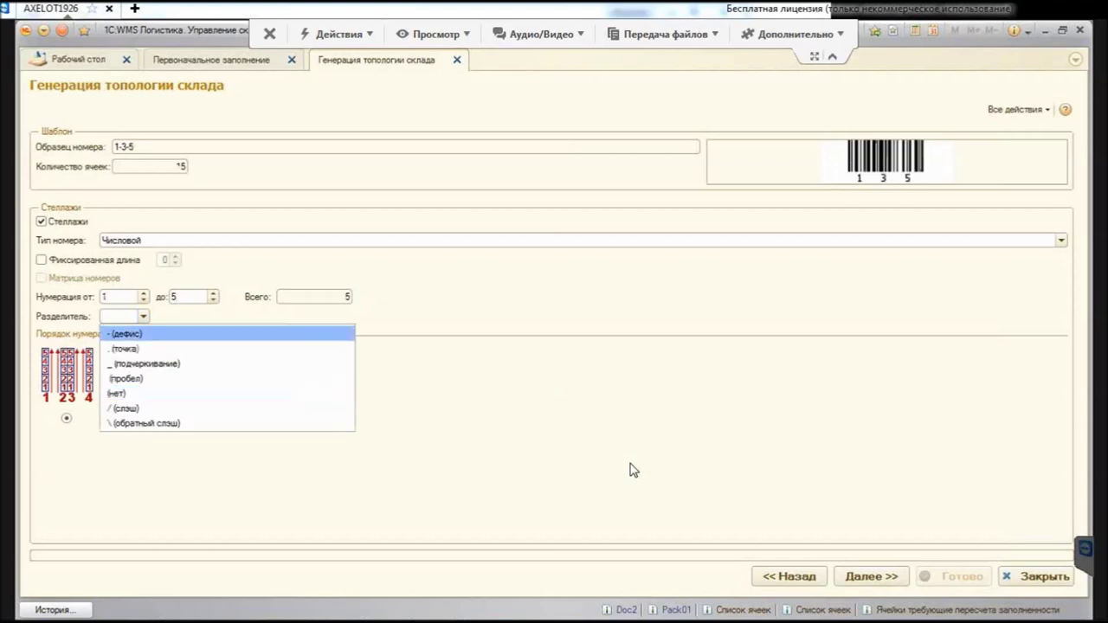
{"action": "key", "text": "Return"}
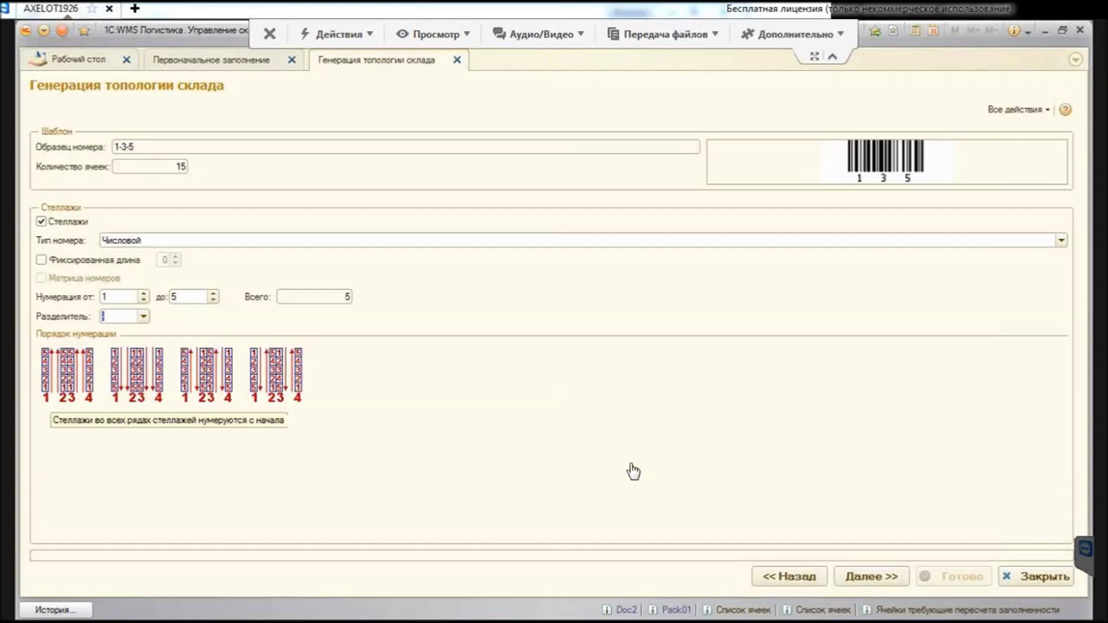
Step: Include a single tier numbered 1 to 1, keeping the default separator
{"action": "key", "text": "Return"}
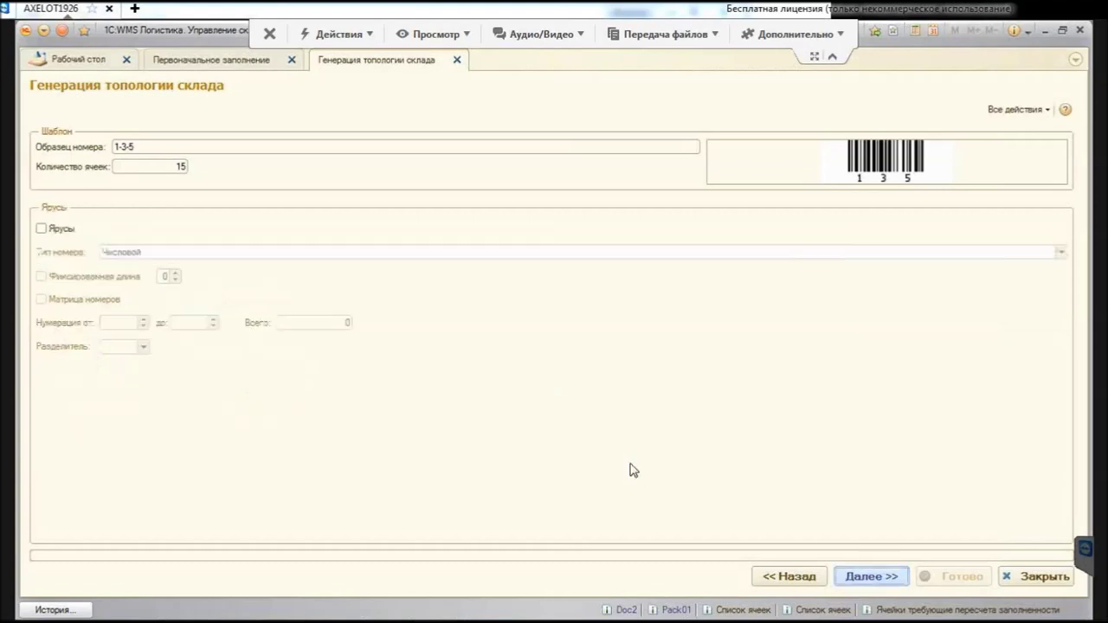
{"action": "key", "text": "Tab"}
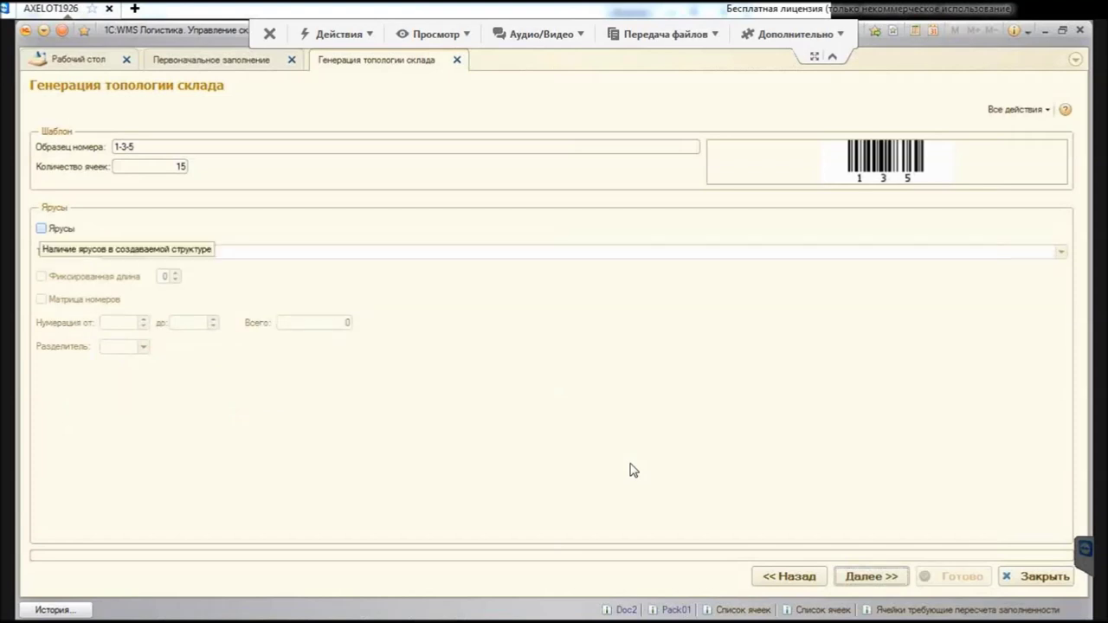
{"action": "key", "text": "space"}
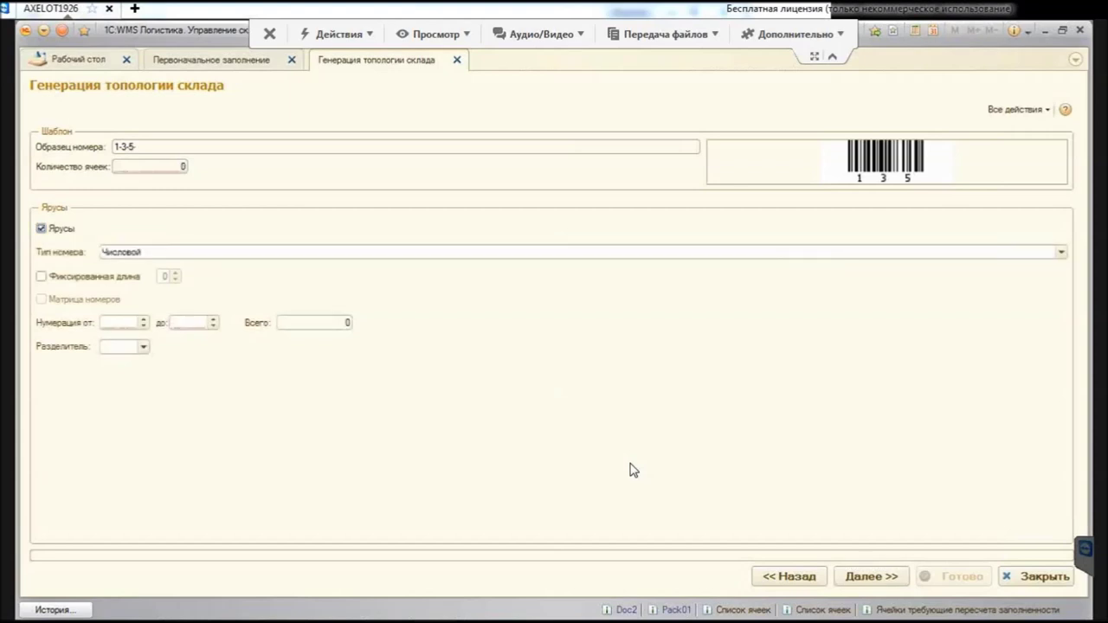
{"action": "key", "text": "Tab"}
{"action": "key", "text": "Tab"}
{"action": "key", "text": "Tab"}
{"action": "type", "text": "1"}
{"action": "key", "text": "Tab"}
{"action": "type", "text": "1"}
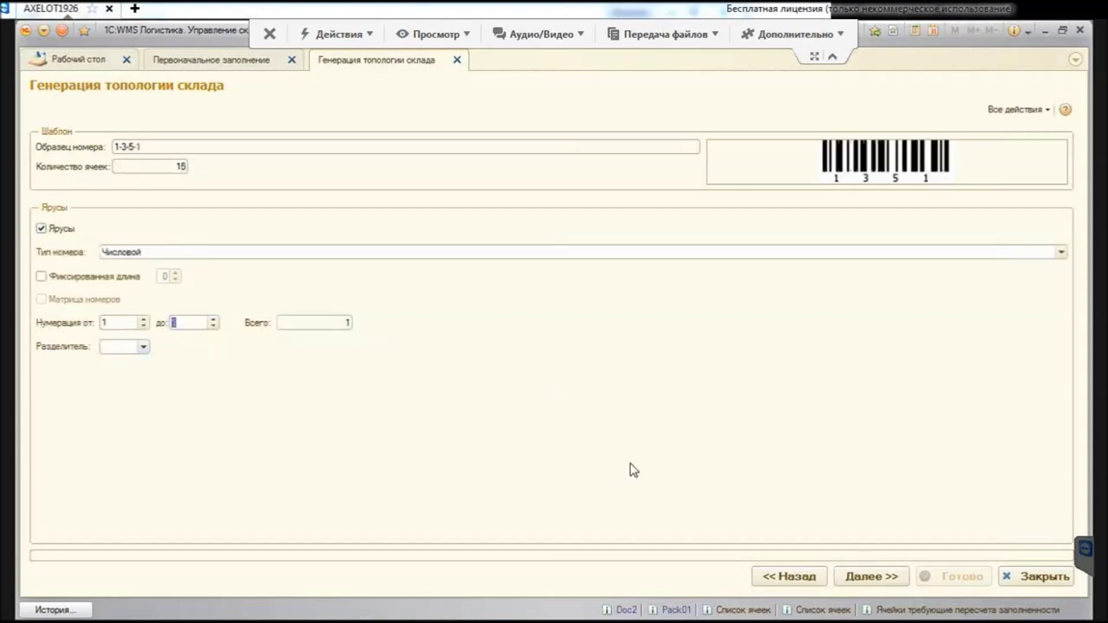
{"action": "key", "text": "Tab"}
{"action": "key", "text": "F4"}
{"action": "key", "text": "Escape"}
Step: Number positions 1 to 3 with a hyphen and finish, generating 45 cells (sample 1-3-5-1-3)
{"action": "key", "text": "Return"}
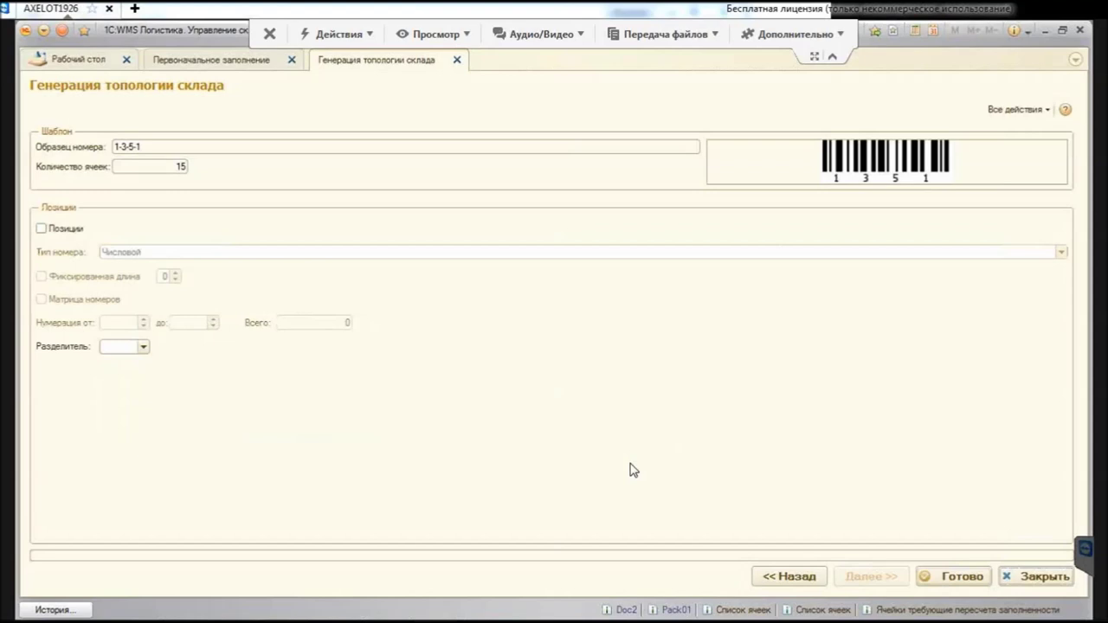
{"action": "key", "text": "space"}
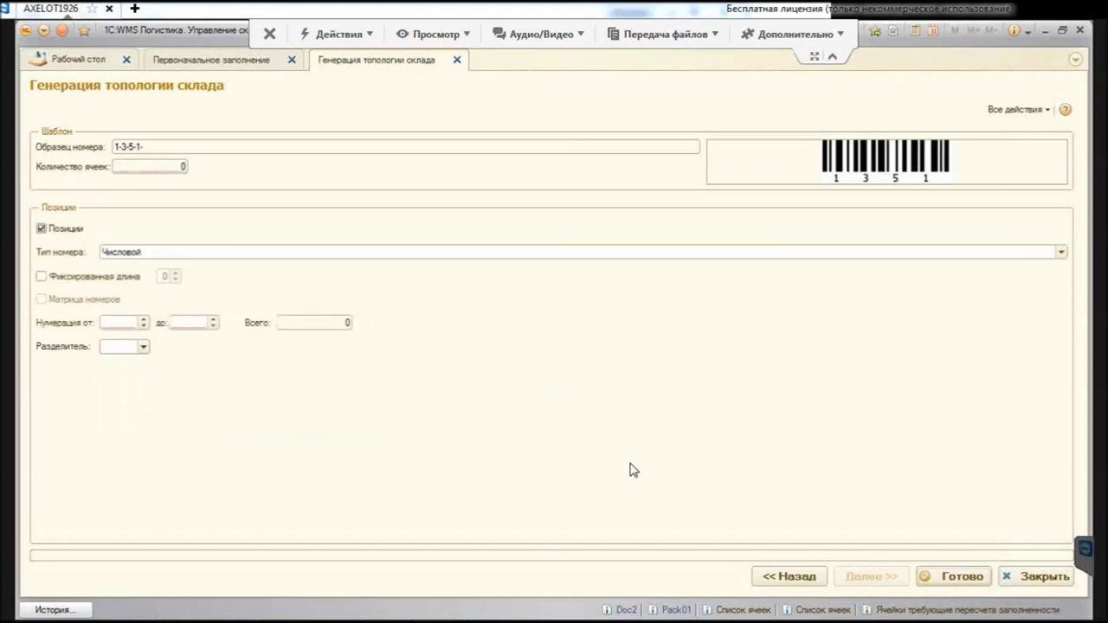
{"action": "key", "text": "Tab"}
{"action": "key", "text": "Tab"}
{"action": "key", "text": "Tab"}
{"action": "type", "text": "1"}
{"action": "key", "text": "Tab"}
{"action": "type", "text": "3"}
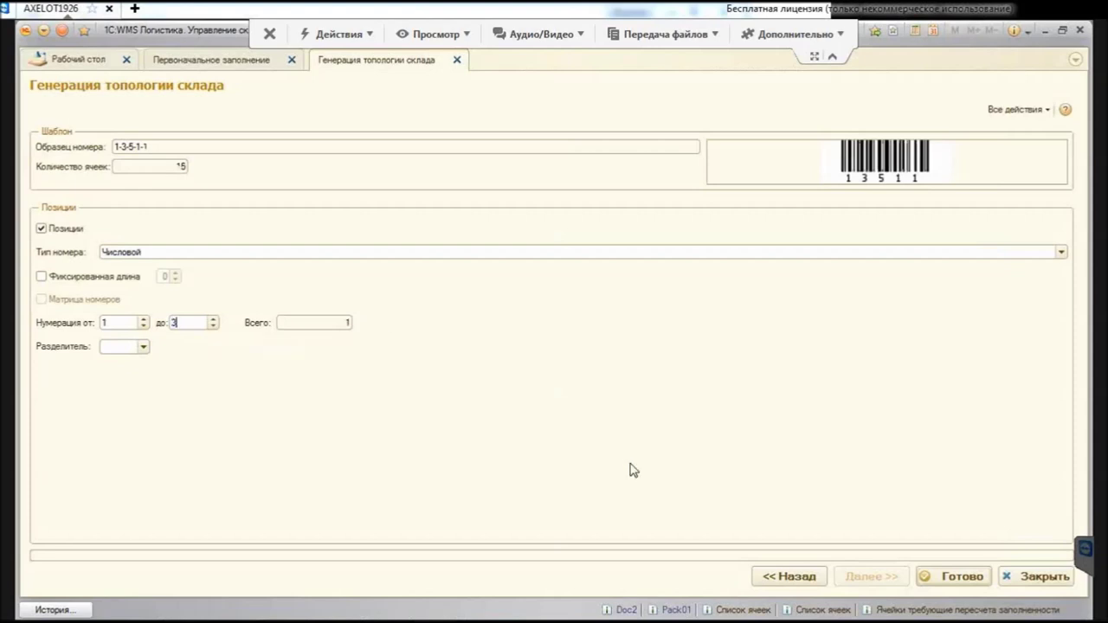
{"action": "key", "text": "Tab"}
{"action": "key", "text": "F4"}
{"action": "key", "text": "Up"}
{"action": "key", "text": "Up"}
{"action": "key", "text": "Up"}
{"action": "key", "text": "Up"}
{"action": "key", "text": "Return"}
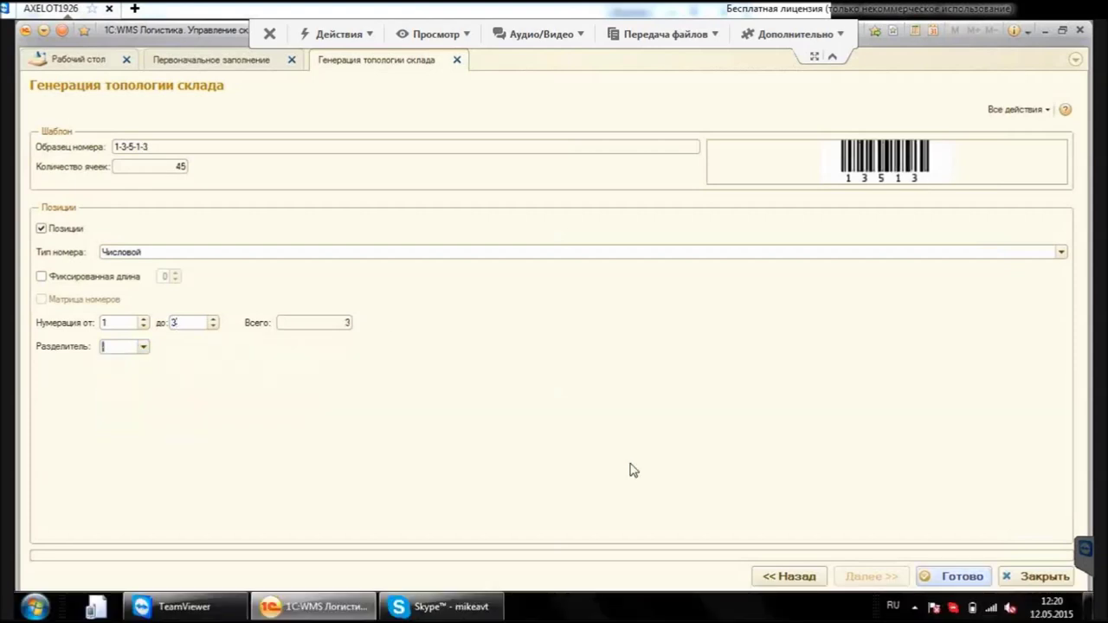
{"action": "key", "text": "ctrl+Return"}
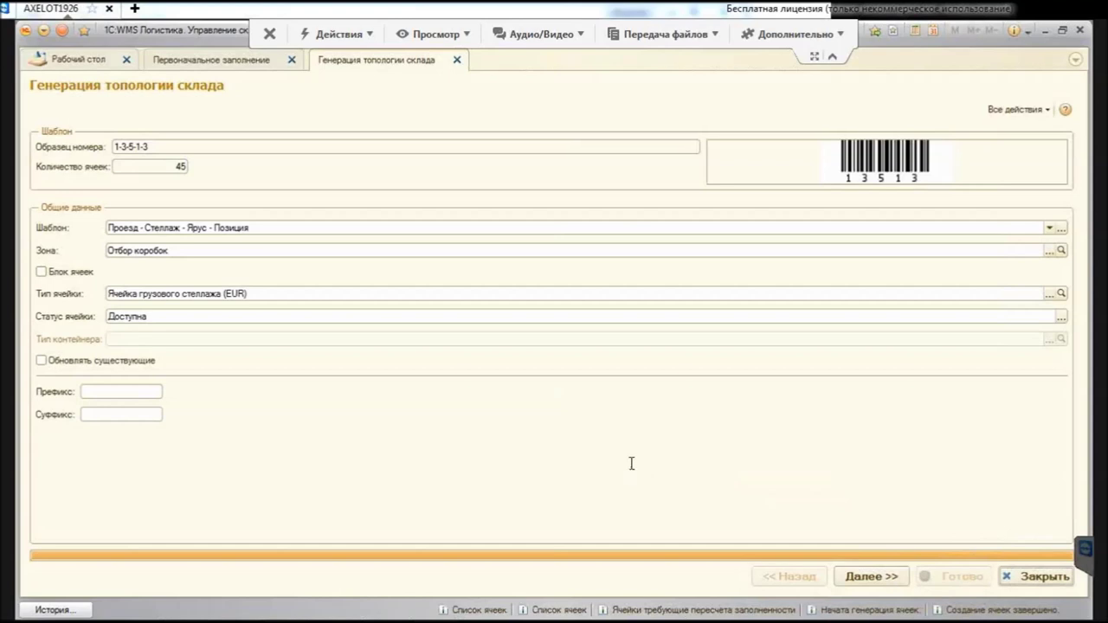
Step: Switch the zone to Хранение and skip through the rooms, aisles and racks pages
{"action": "key", "text": "F4"}
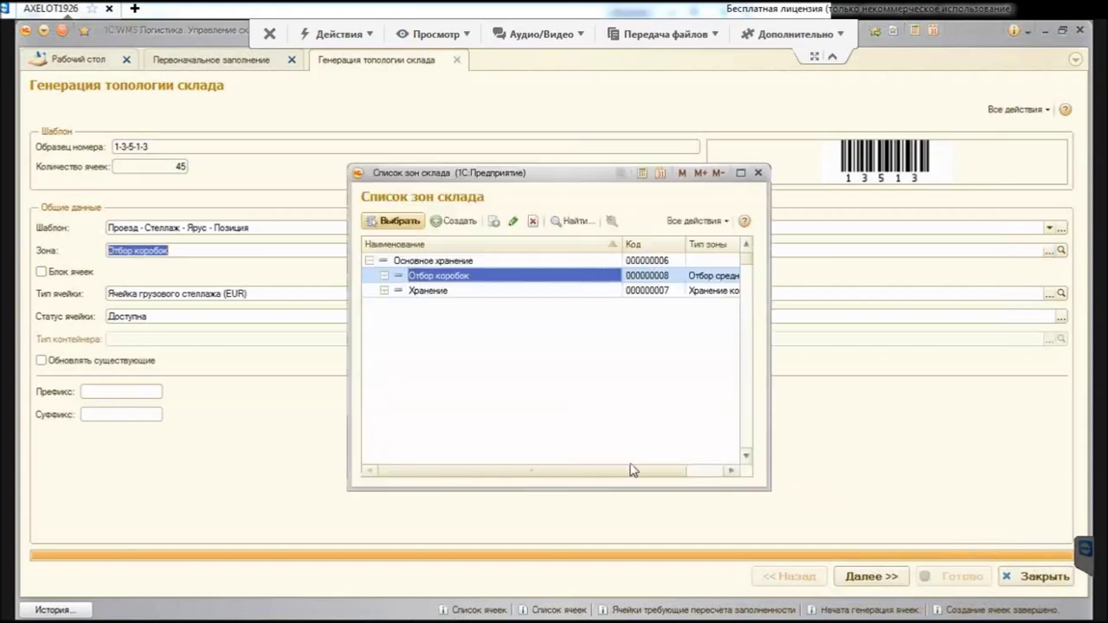
{"action": "key", "text": "Down"}
{"action": "key", "text": "Return"}
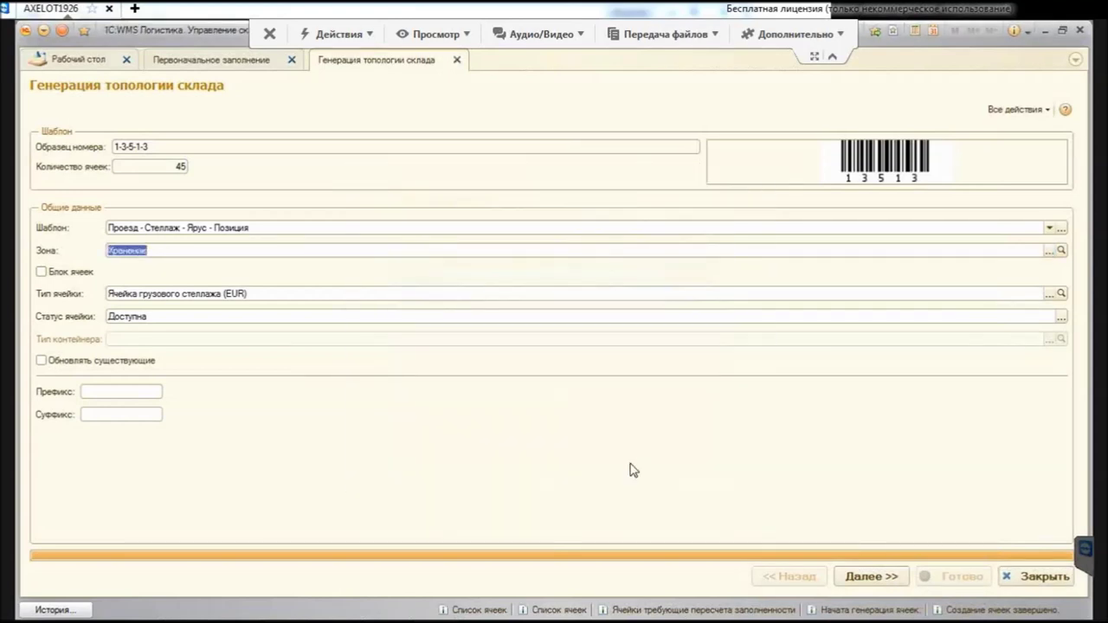
{"action": "key", "text": "ctrl+Return"}
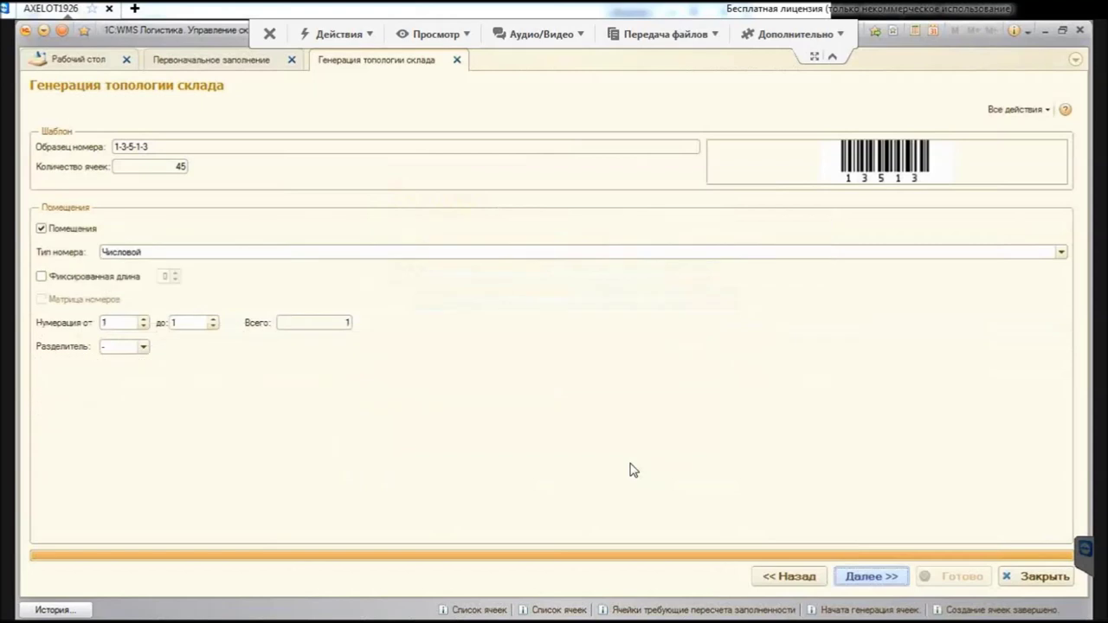
{"action": "key", "text": "ctrl+Return"}
{"action": "key", "text": "ctrl+Return"}
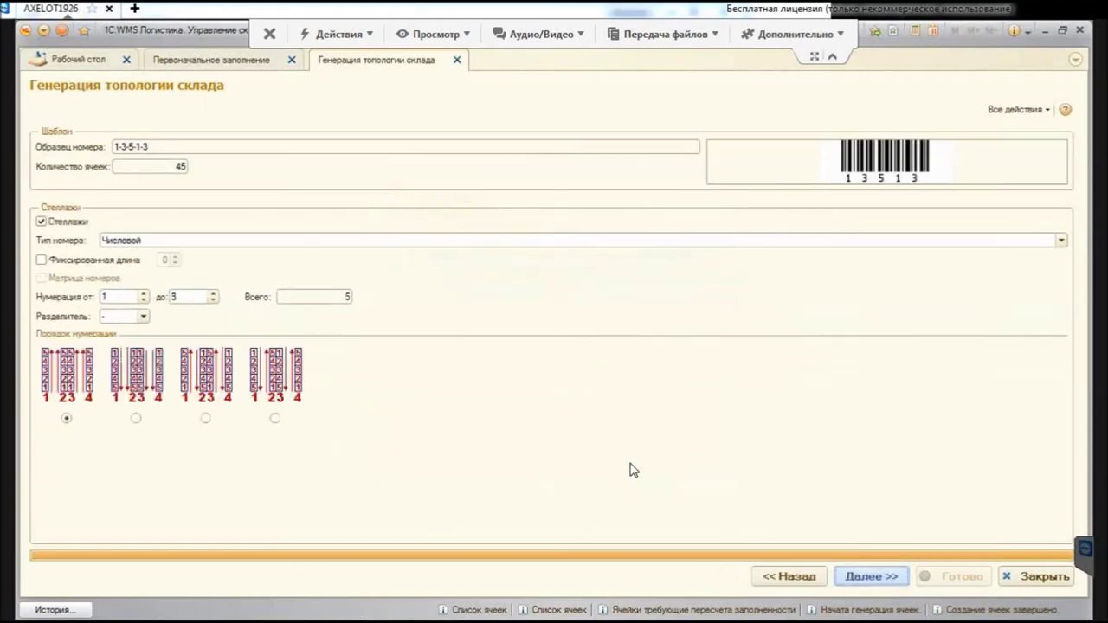
{"action": "key", "text": "ctrl+Return"}
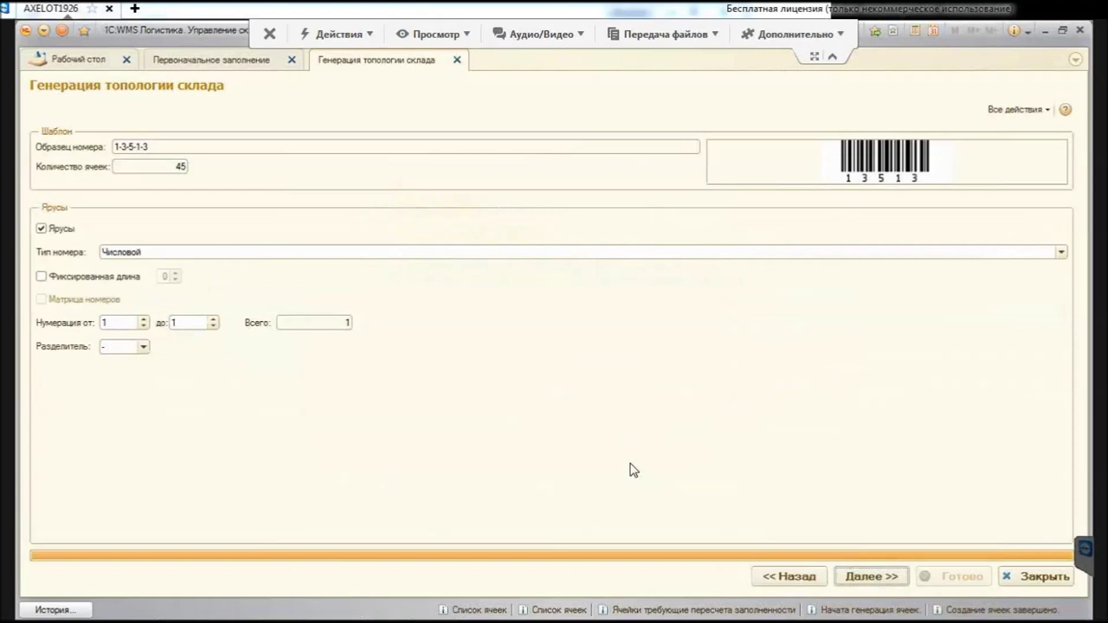
Step: Number tiers 2 to 5, generating 180 cells, and return to the general settings page
{"action": "type", "text": "2"}
{"action": "key", "text": "Tab"}
{"action": "type", "text": "5"}
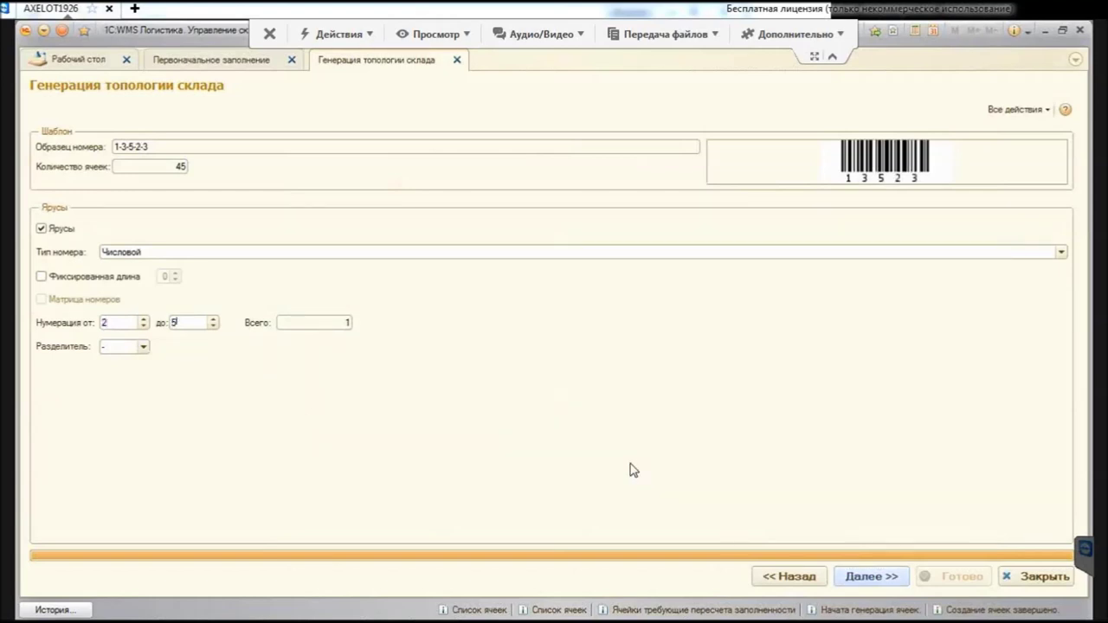
{"action": "key", "text": "ctrl+Return"}
{"action": "key", "text": "ctrl+Return"}
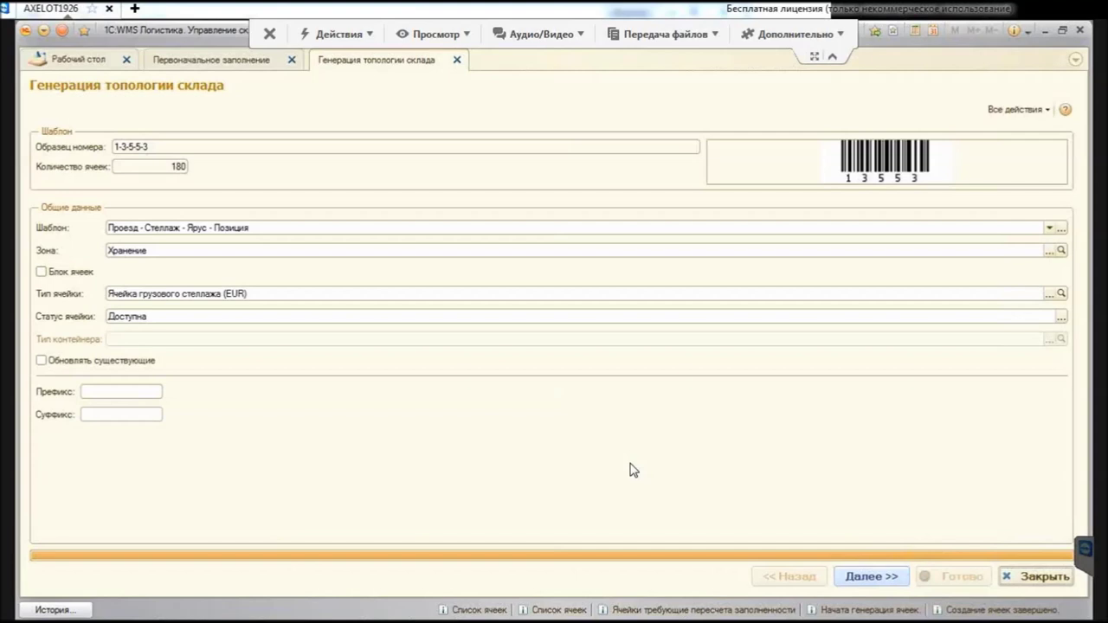
{"action": "key", "text": "Return"}
{"action": "key", "text": "Return"}
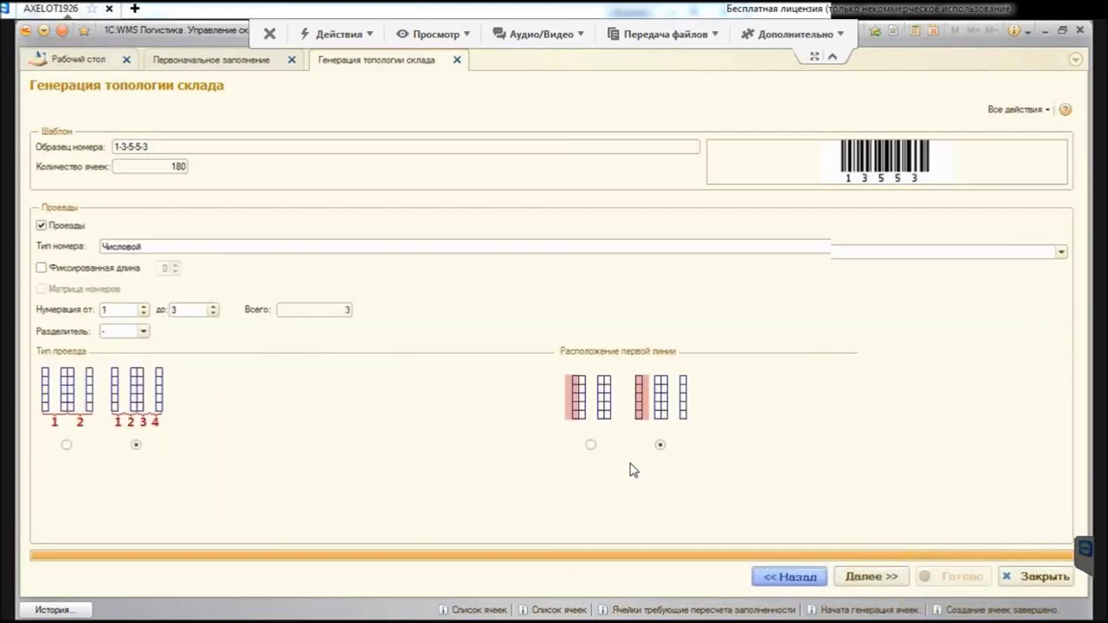
{"action": "key", "text": "Return"}
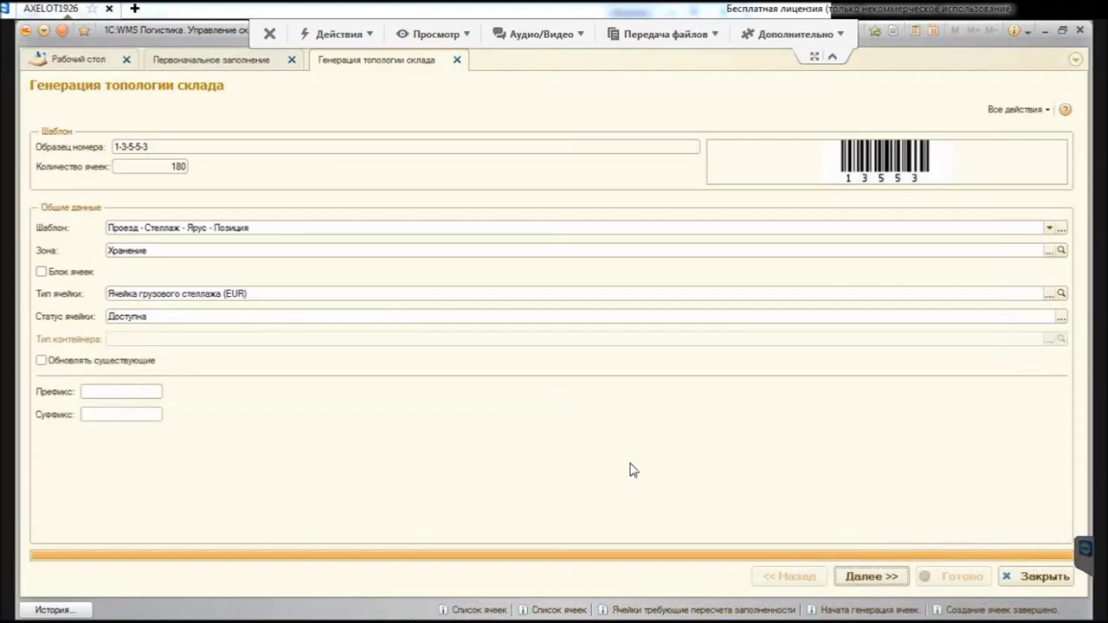
{"action": "key", "text": "Tab"}
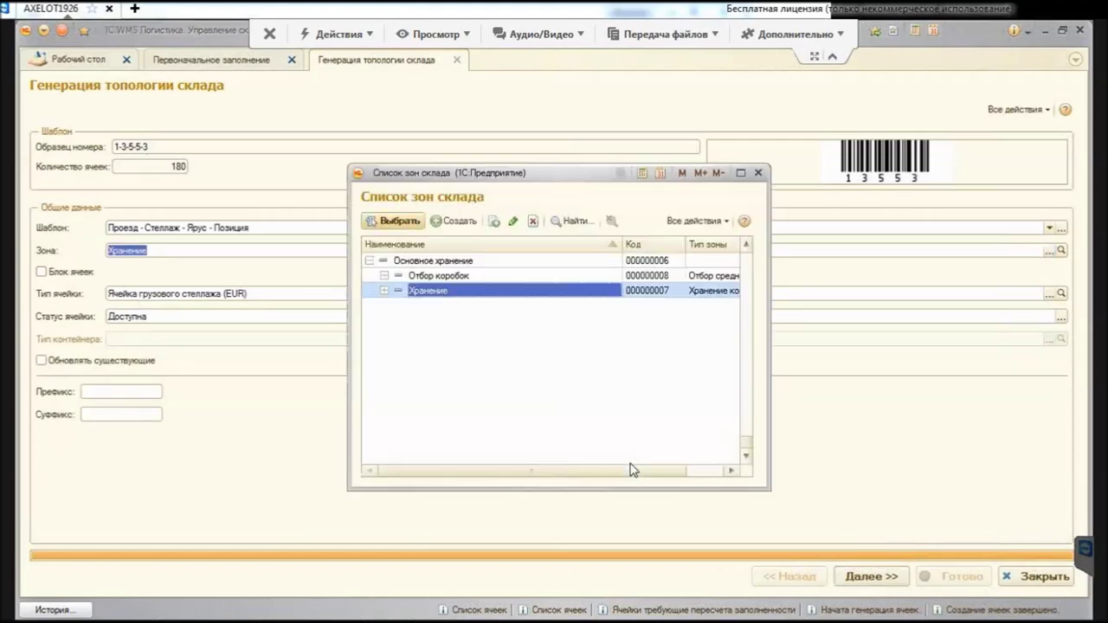
Step: Target zone Отбор штук (1 этаж) with cell type Ячейка полочного стеллажа and go to room numbering
{"action": "key", "text": "Left"}
{"action": "key", "text": "Up"}
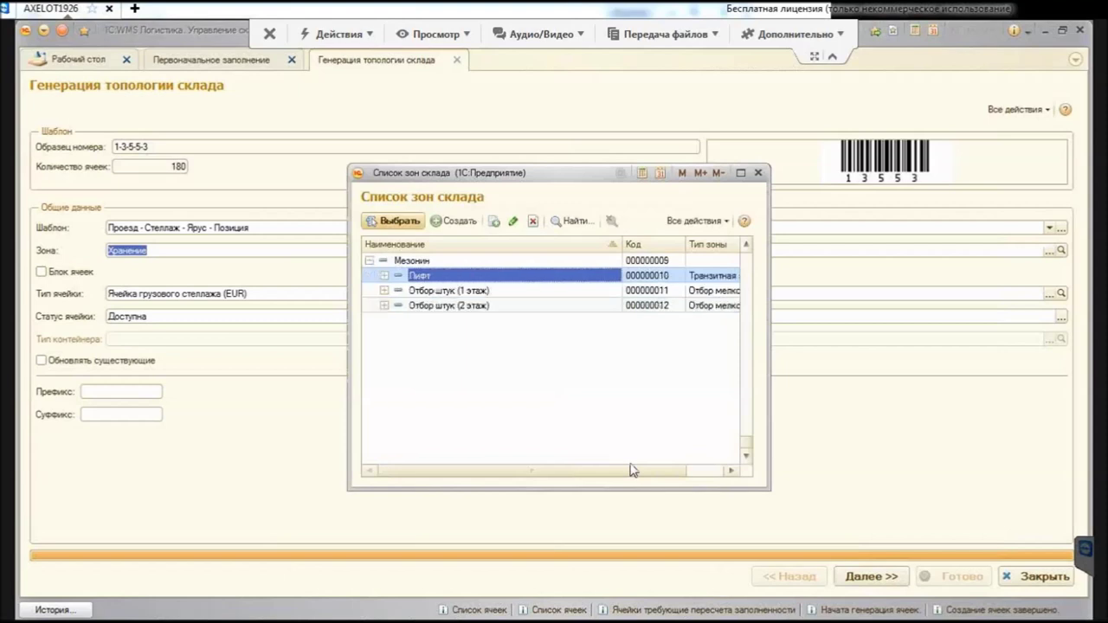
{"action": "key", "text": "Escape"}
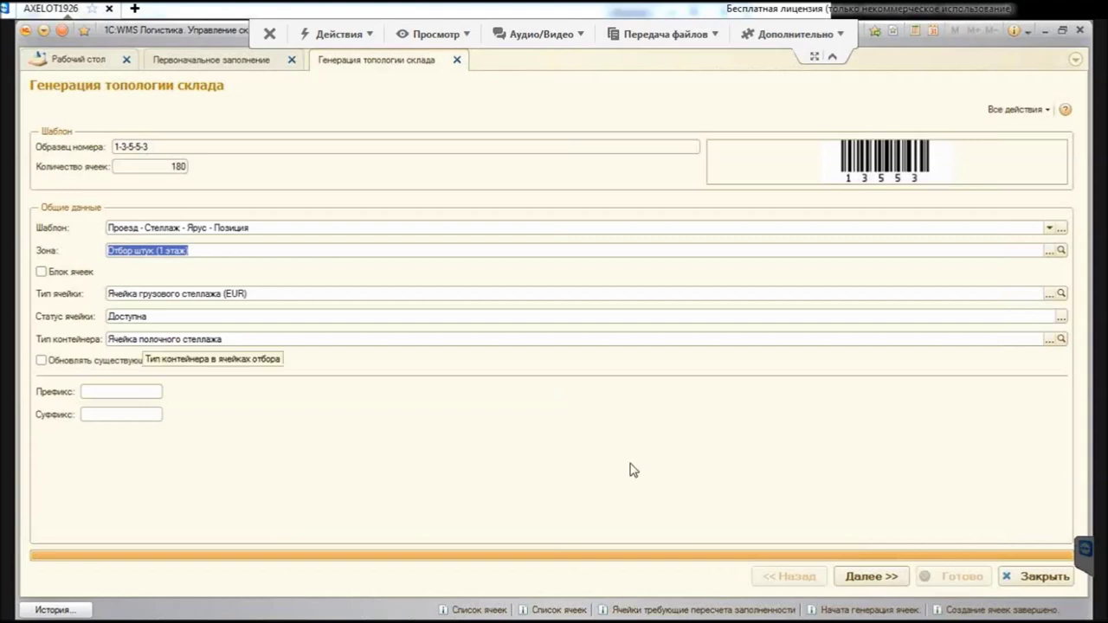
{"action": "key", "text": "Tab"}
{"action": "key", "text": "Tab"}
{"action": "key", "text": "Tab"}
{"action": "key", "text": "Tab"}
{"action": "key", "text": "End"}
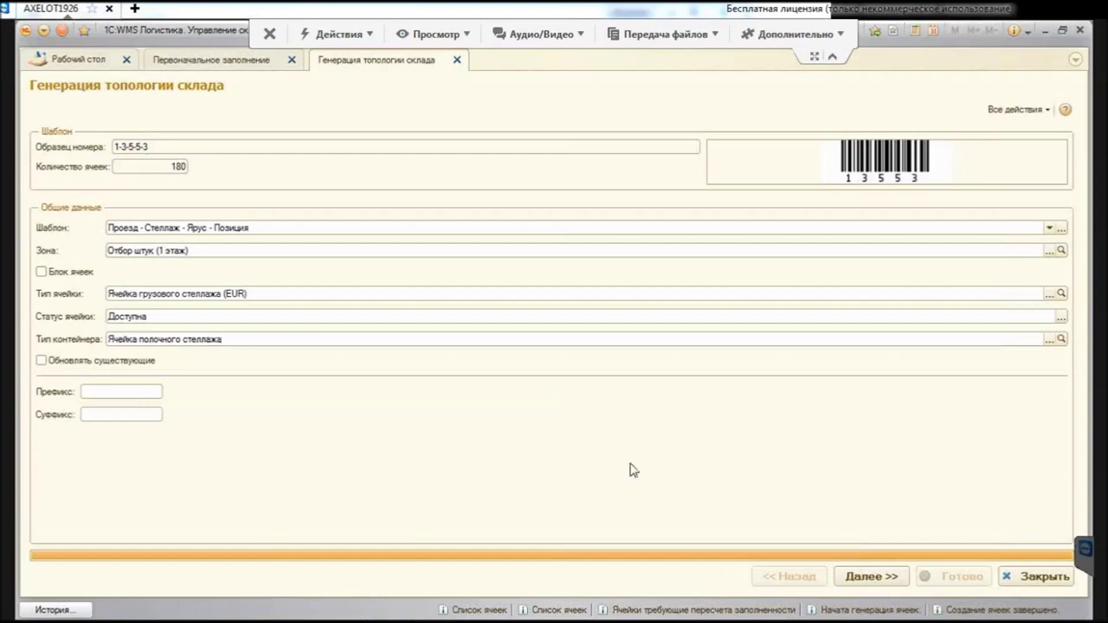
{"action": "key", "text": "shift+Tab"}
{"action": "key", "text": "shift+Tab"}
{"action": "key", "text": "alt+Down"}
{"action": "key", "text": "Down"}
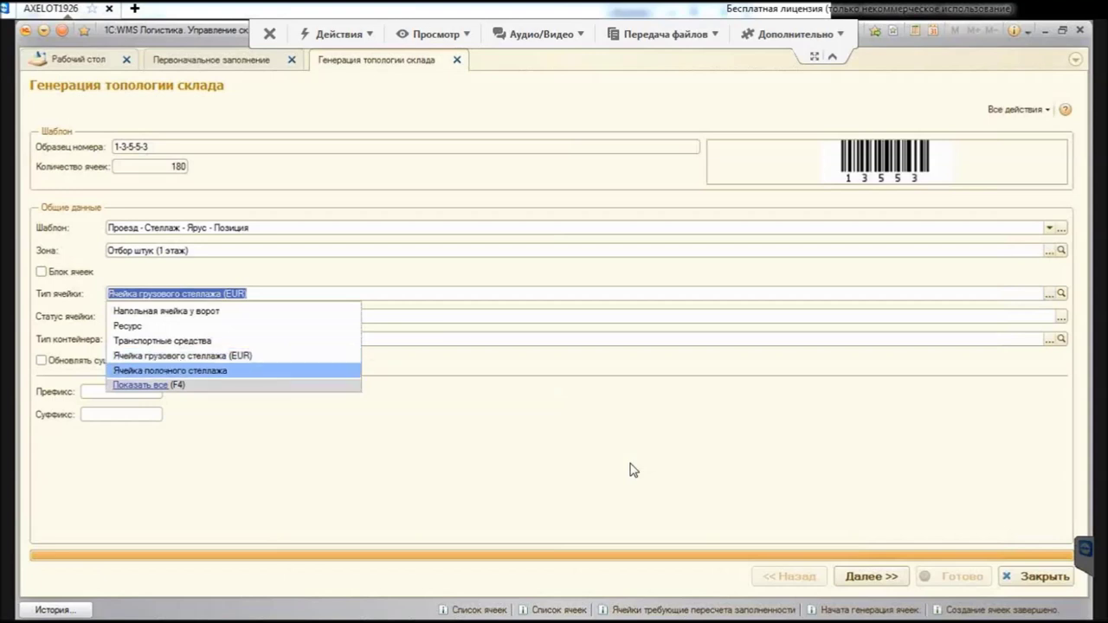
{"action": "key", "text": "Return"}
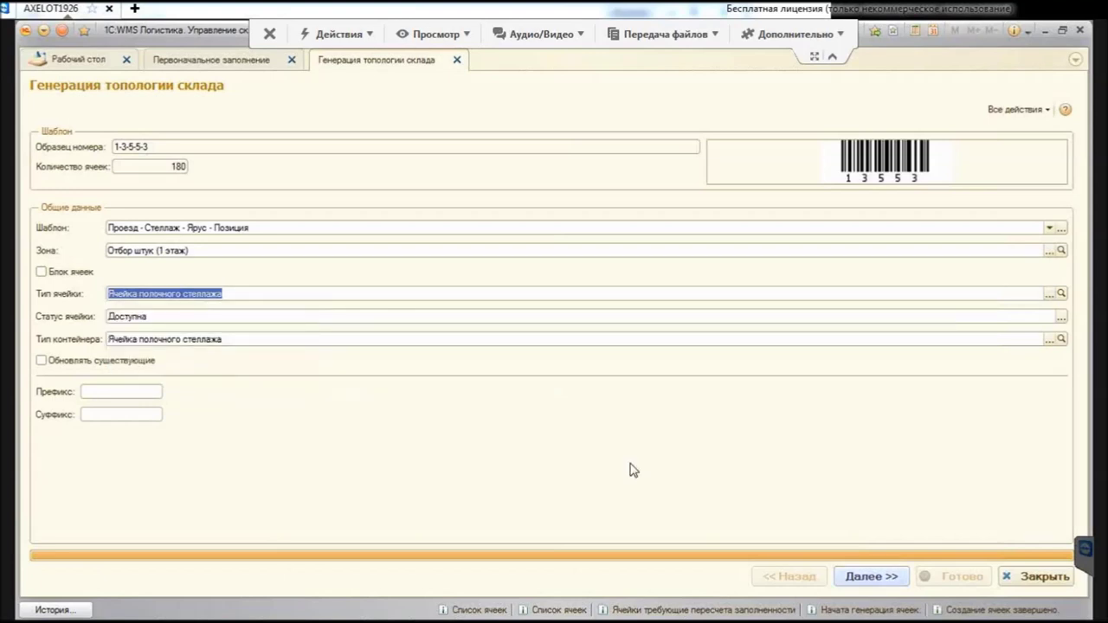
{"action": "key", "text": "ctrl+Return"}
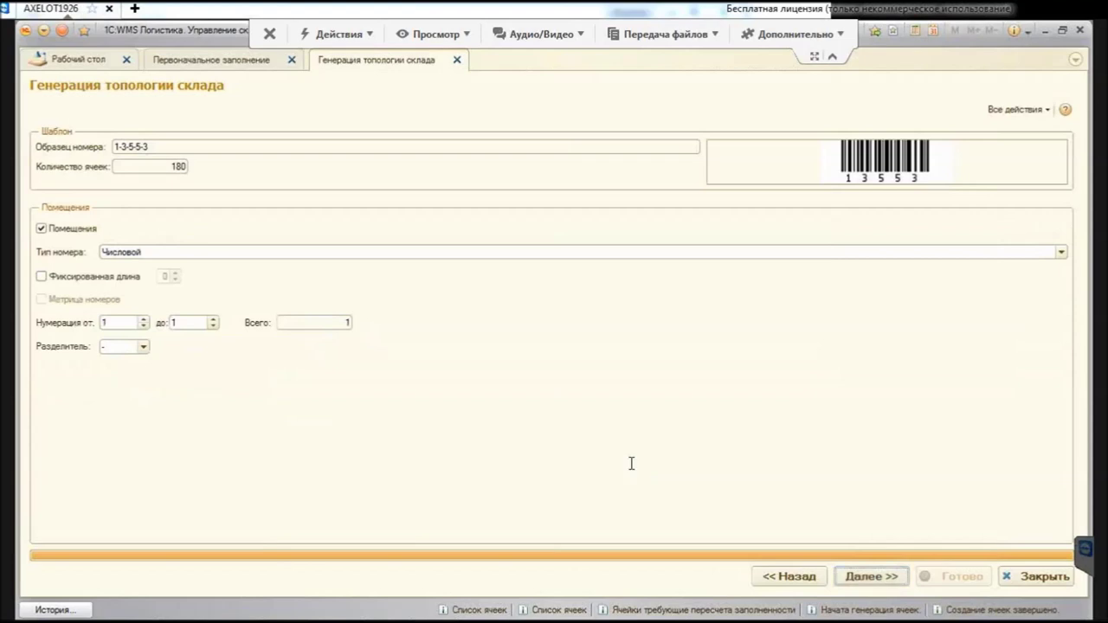
Step: Number the room from 2 and set aisles to end at 2
{"action": "type", "text": "2"}
{"action": "key", "text": "Tab"}
{"action": "type", "text": "5"}
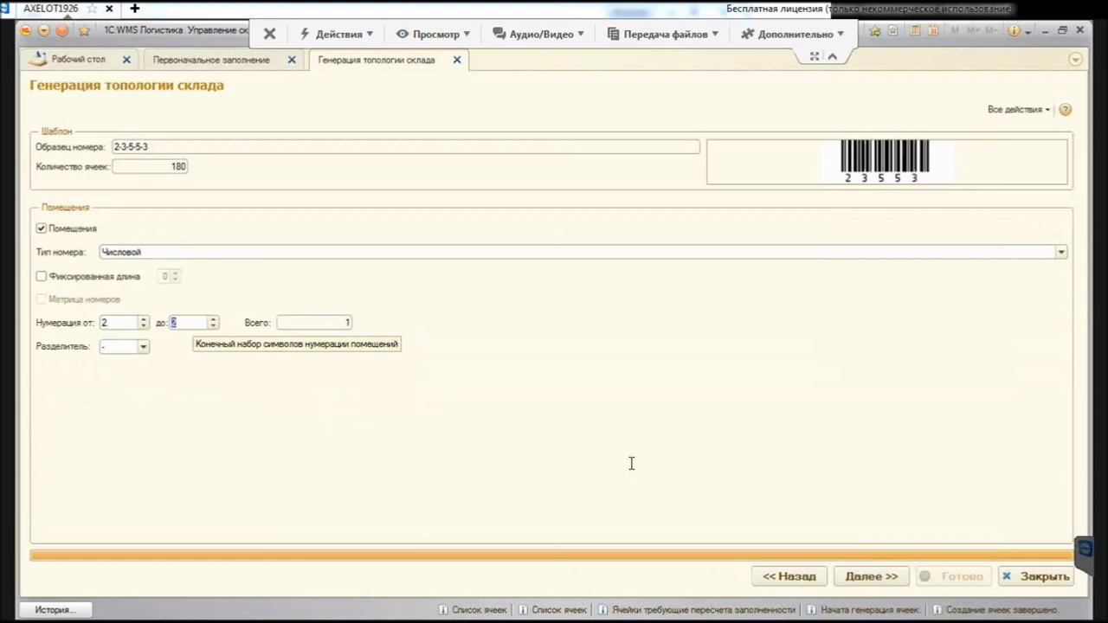
{"action": "key", "text": "Return"}
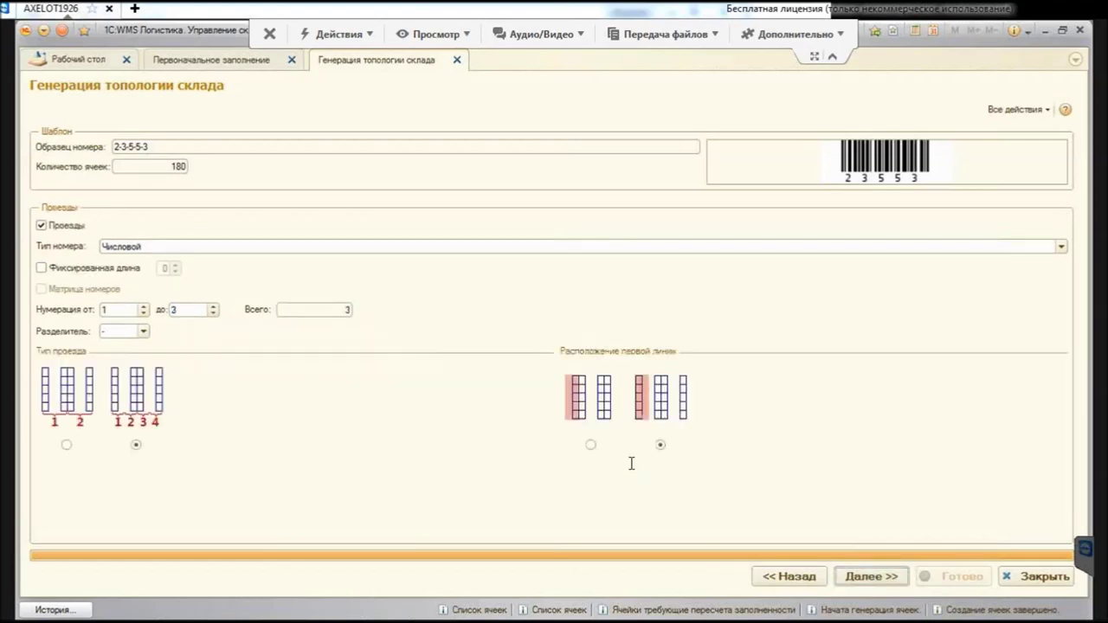
{"action": "type", "text": "2"}
{"action": "key", "text": "Tab"}
{"action": "key", "text": "Return"}
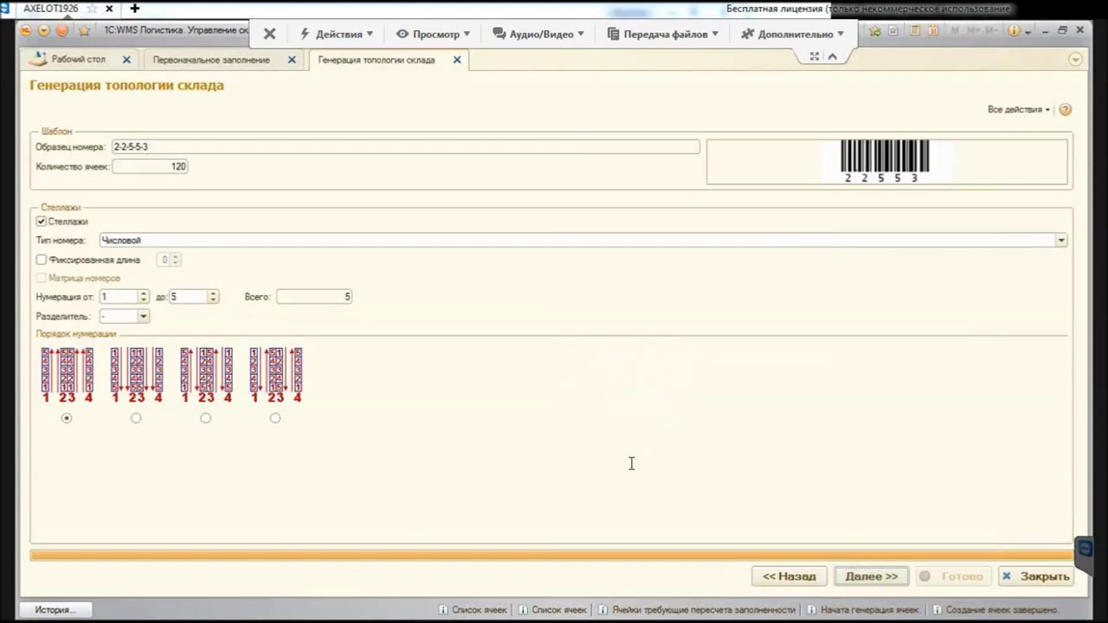
Step: Set racks up to 4 and tiers 1 to 3, then generate the 72 cells
{"action": "type", "text": "4"}
{"action": "key", "text": "Return"}
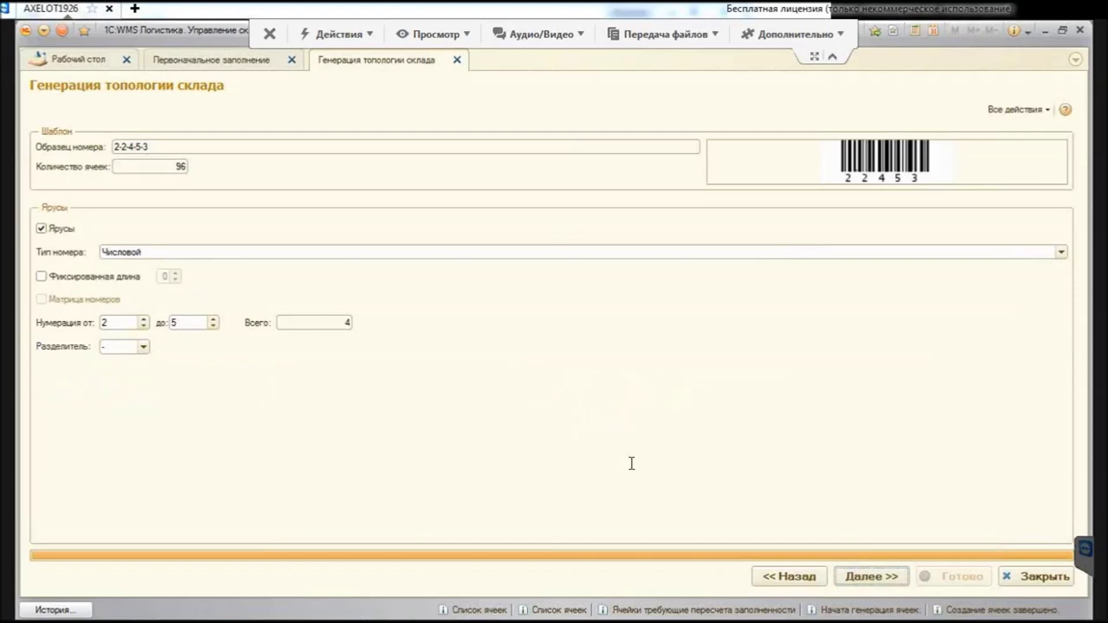
{"action": "type", "text": "1"}
{"action": "key", "text": "Tab"}
{"action": "type", "text": "3"}
{"action": "key", "text": "Return"}
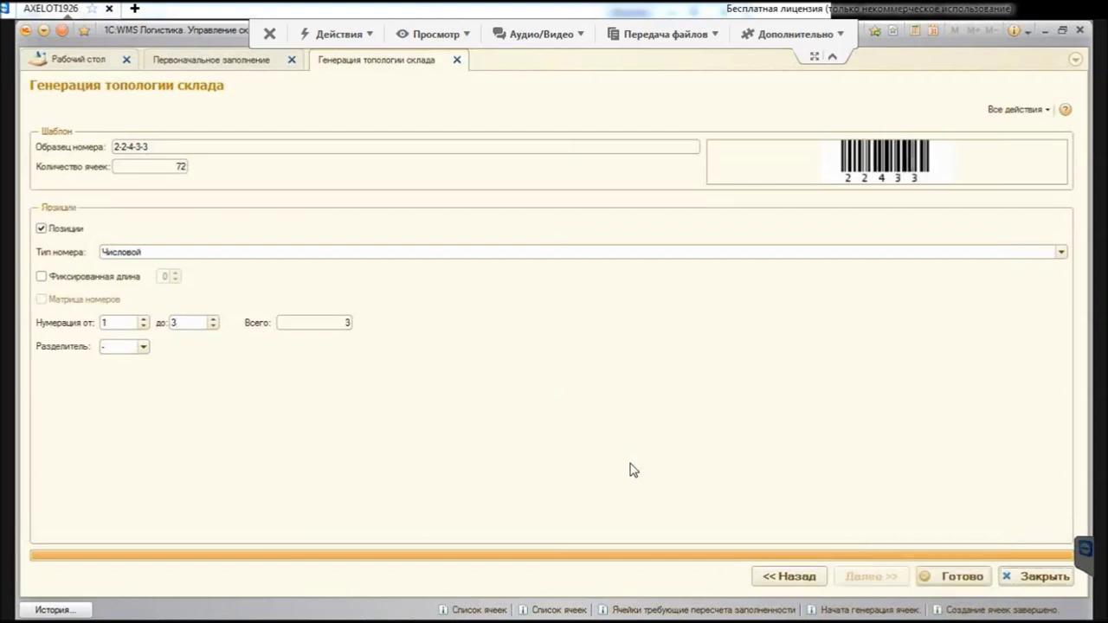
{"action": "key", "text": "Tab"}
{"action": "key", "text": "Return"}
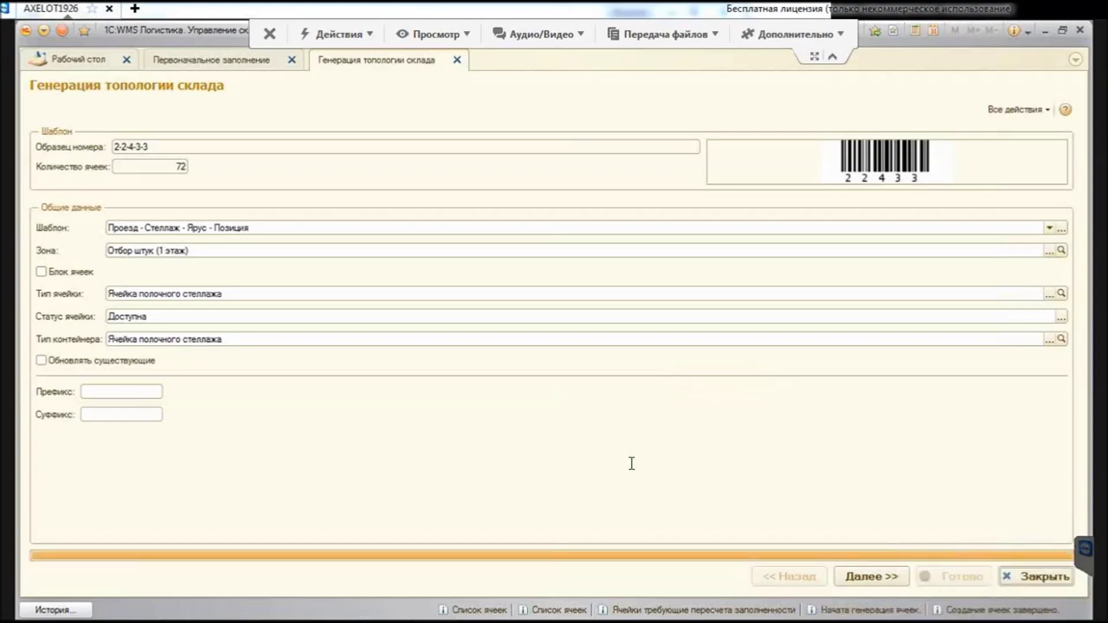
Step: Choose zone Отбор штук (2 этаж) and number the room 3 to 3
{"action": "key", "text": "F4"}
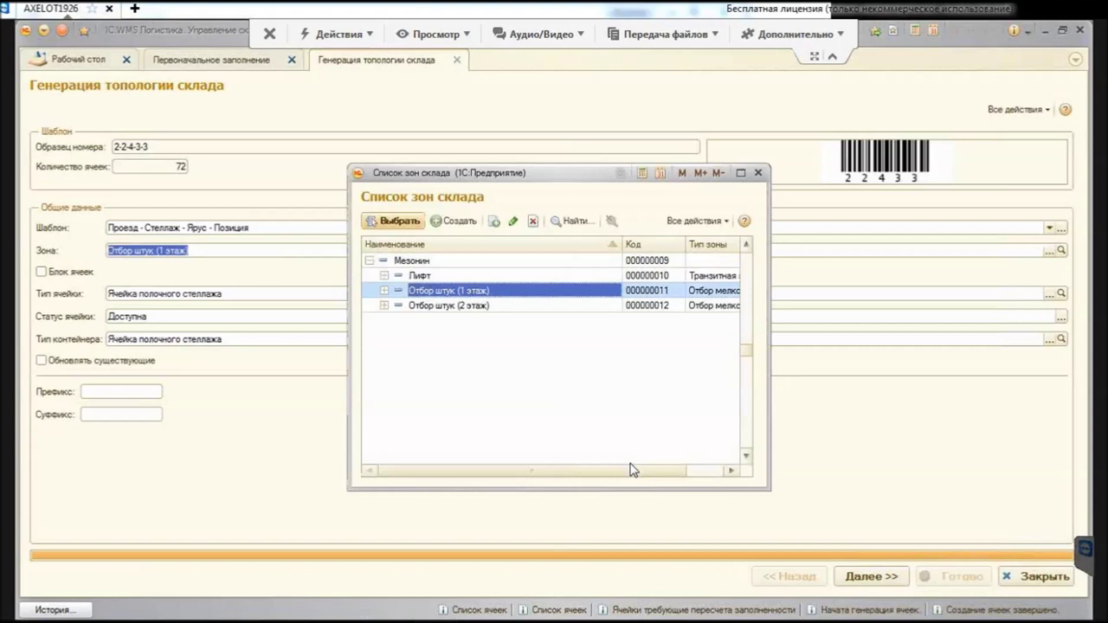
{"action": "key", "text": "Down"}
{"action": "key", "text": "Return"}
{"action": "key", "text": "ctrl+Return"}
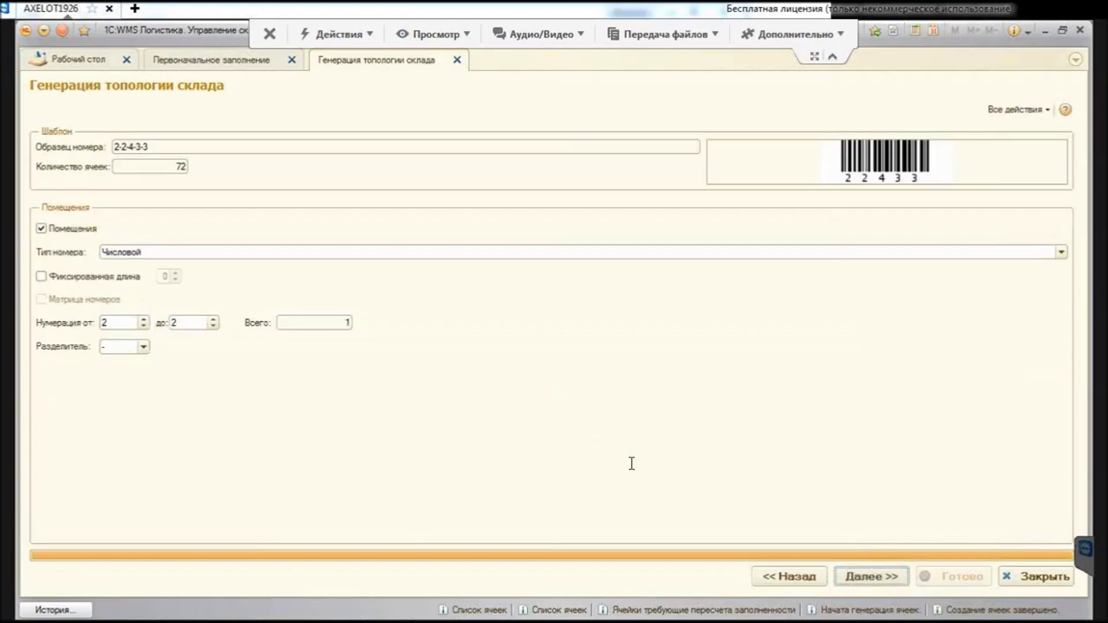
{"action": "key", "text": "Tab"}
{"action": "type", "text": "3"}
{"action": "key", "text": "Tab"}
{"action": "type", "text": "3"}
Step: Step through the remaining pages to create 72 cells (sample 3-2-4-3-3) and close the generator
{"action": "key", "text": "ctrl+Return"}
{"action": "key", "text": "ctrl+Return"}
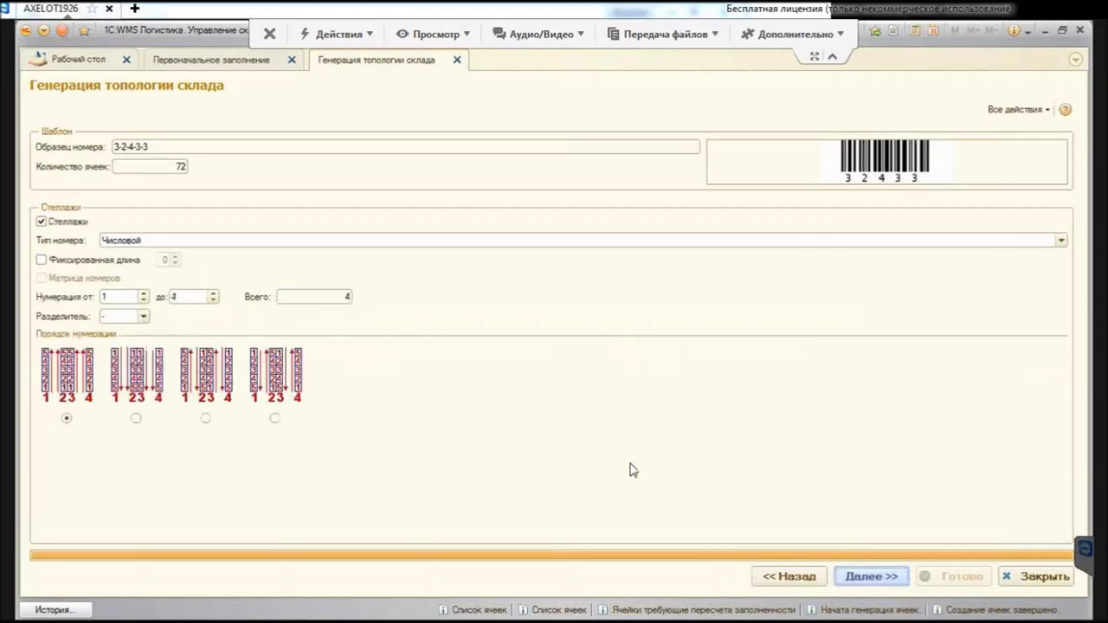
{"action": "key", "text": "ctrl+Return"}
{"action": "key", "text": "ctrl+Return"}
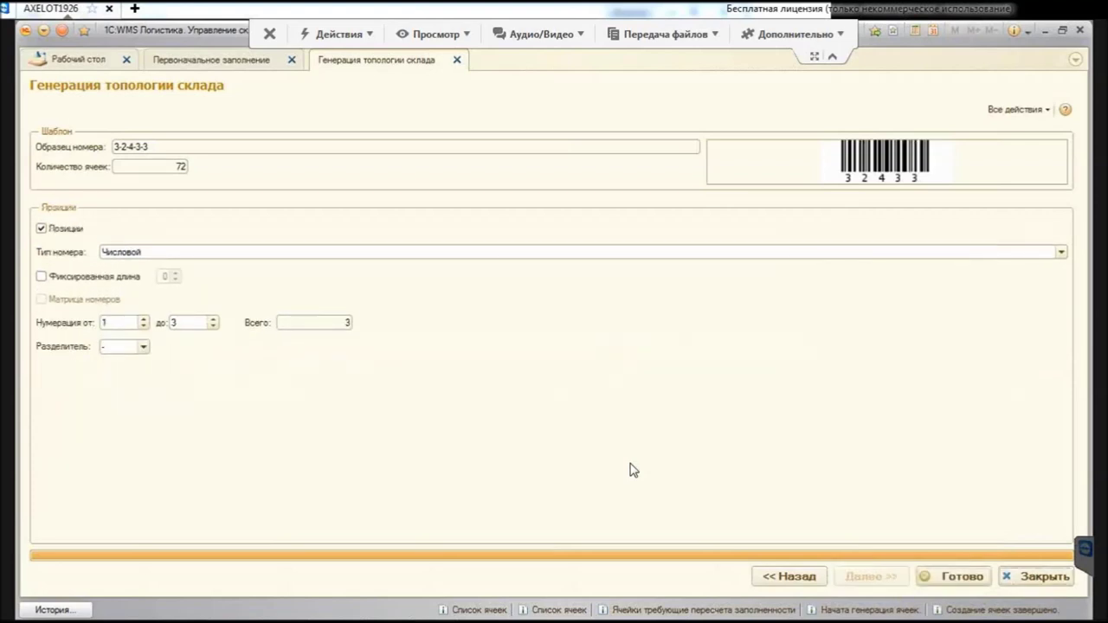
{"action": "key", "text": "ctrl+Return"}
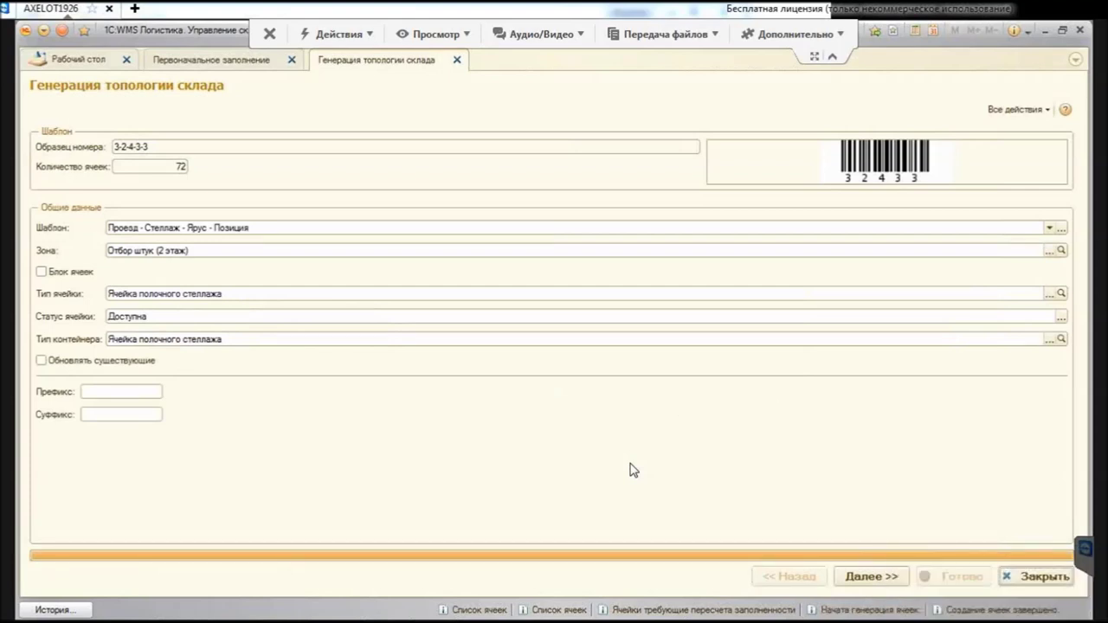
{"action": "key", "text": "Escape"}
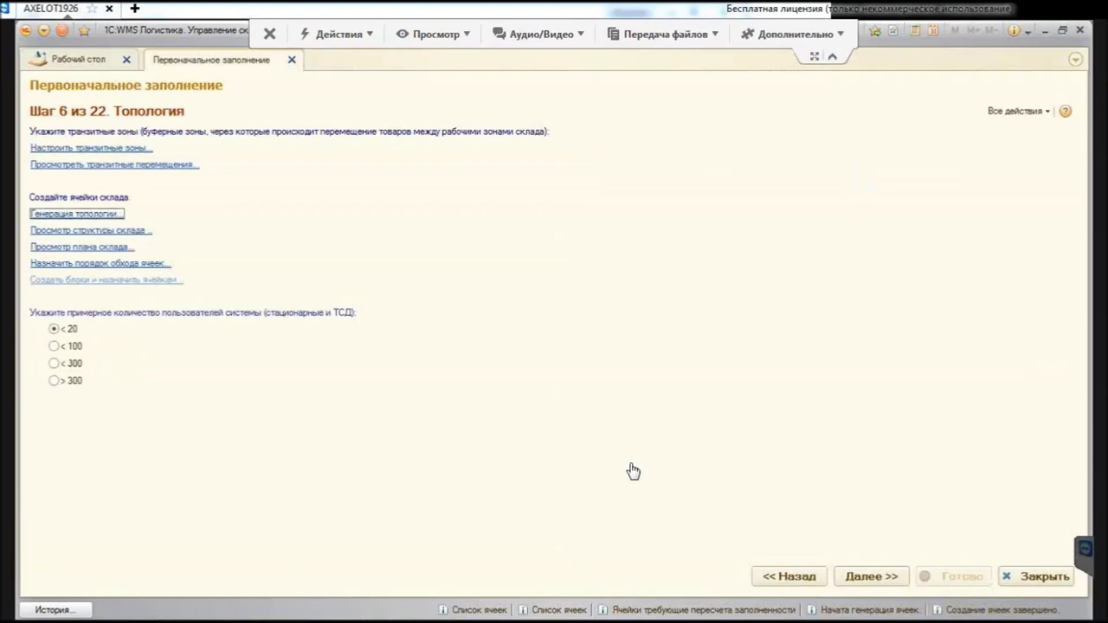
Step: Open the warehouse structure cell list showing Отбор штук (1 этаж) shelf cells
{"action": "key", "text": "Tab"}
{"action": "key", "text": "Return"}
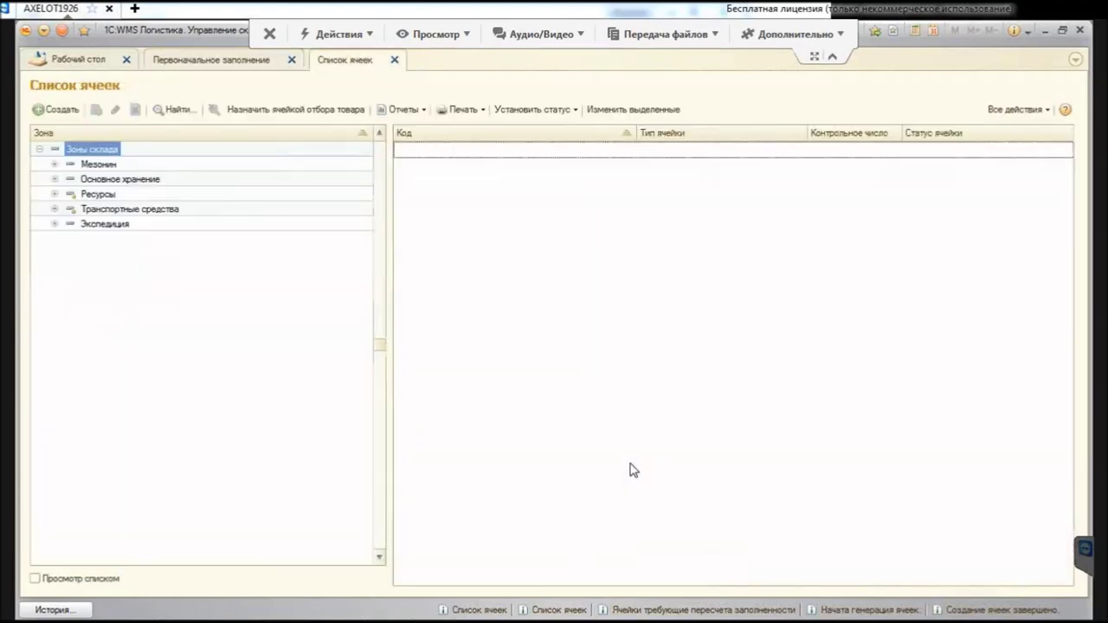
{"action": "key", "text": "Down"}
{"action": "key", "text": "Down"}
{"action": "key", "text": "Down"}
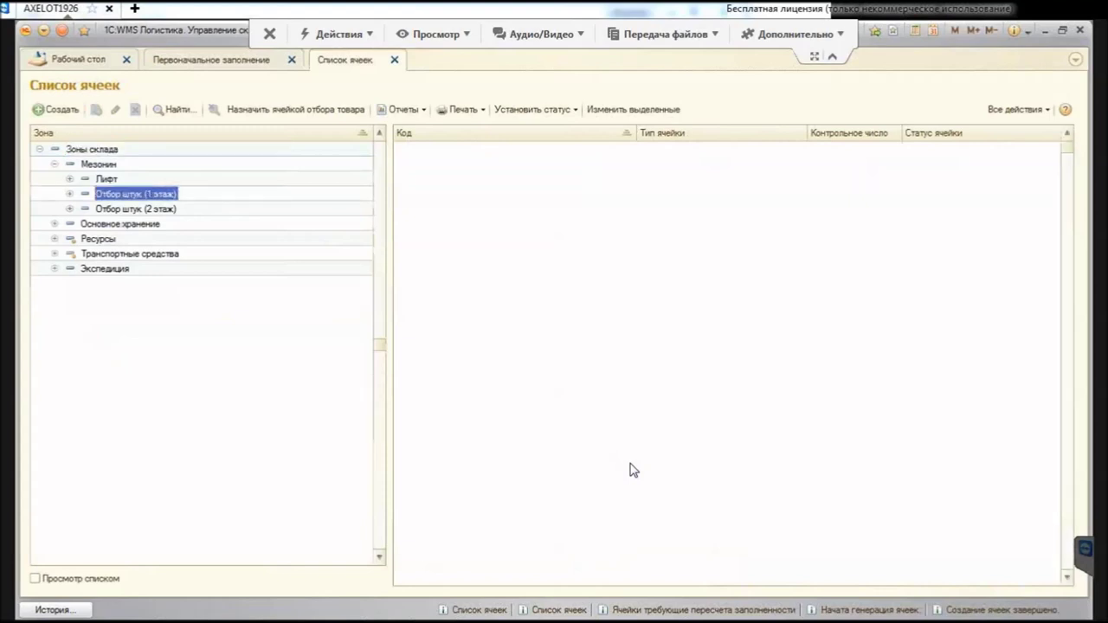
Step: Review cell 2-1-1-1-1's characteristics and operation parameters, then select the Лифт zone
{"action": "key", "text": "Home"}
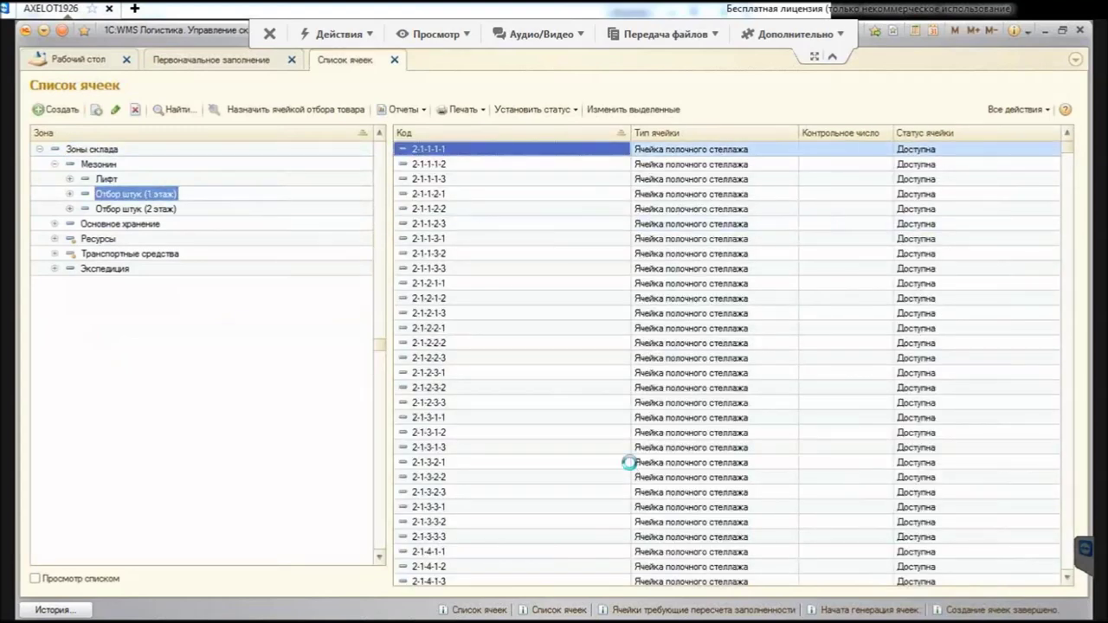
{"action": "key", "text": "Return"}
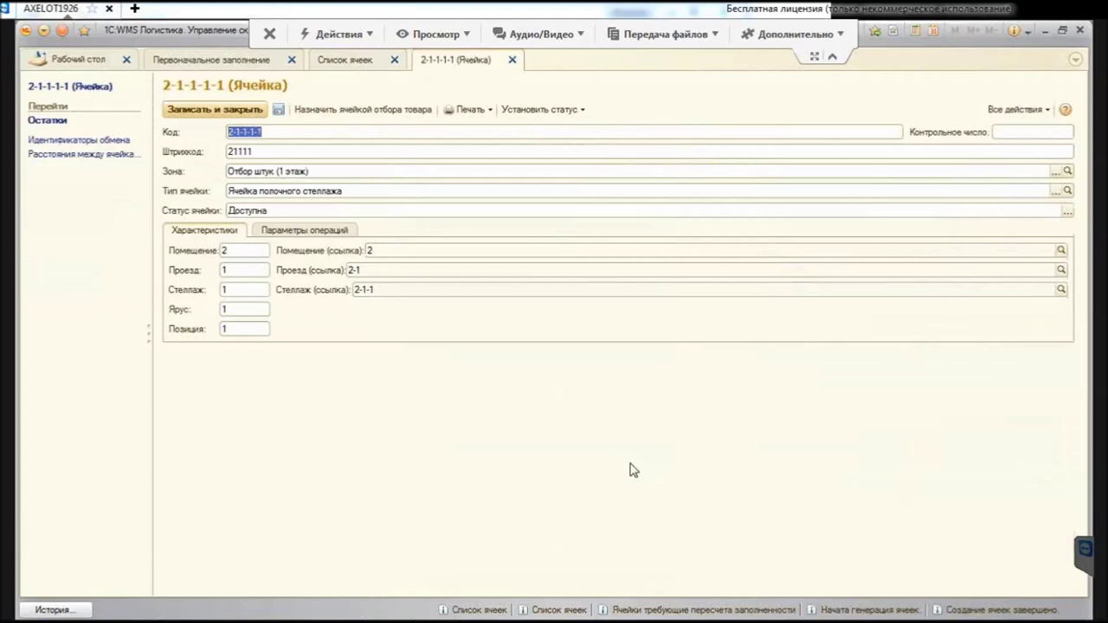
{"action": "key", "text": "ctrl+Page_Down"}
{"action": "key", "text": "ctrl+Page_Up"}
{"action": "key", "text": "Escape"}
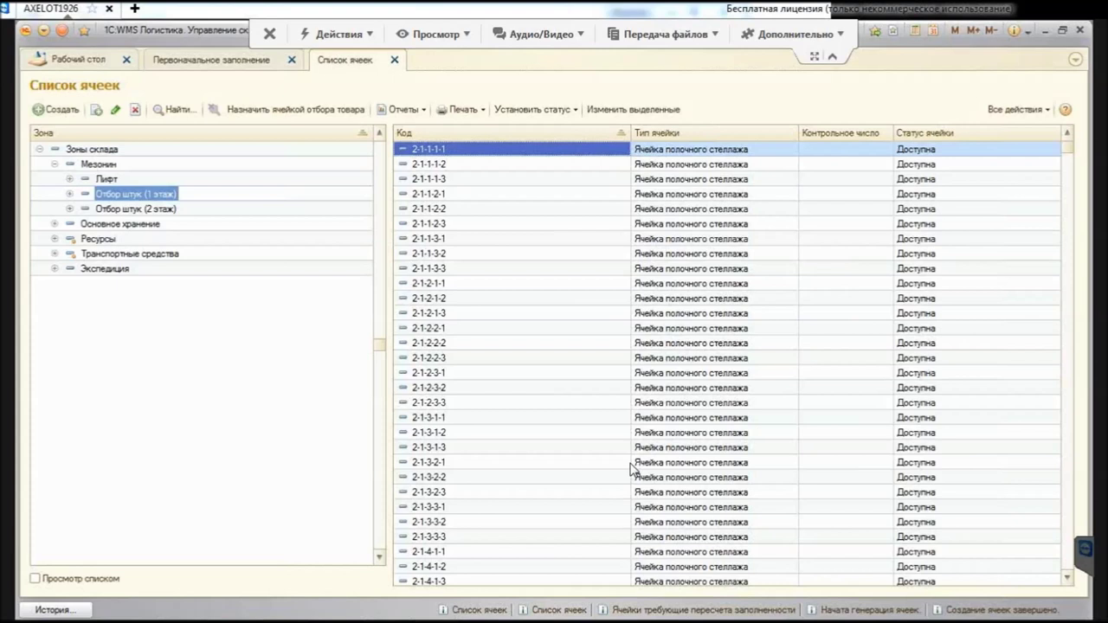
{"action": "key", "text": "Up"}
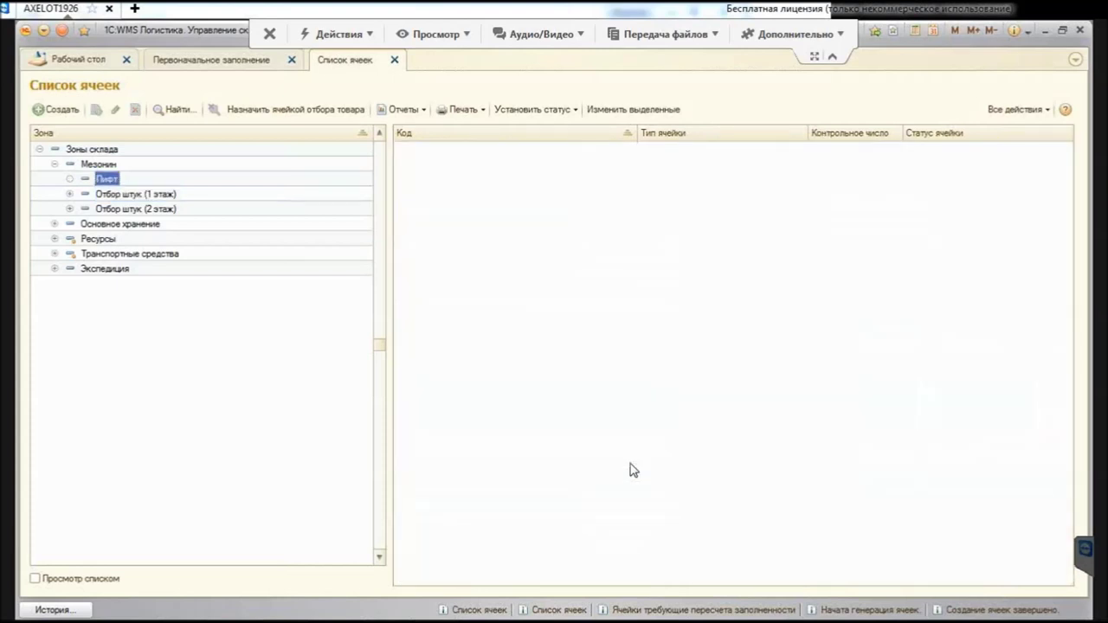
Step: Start a new cell in the Лифт zone of type Напольная ячейка у ворот
{"action": "key", "text": "Insert"}
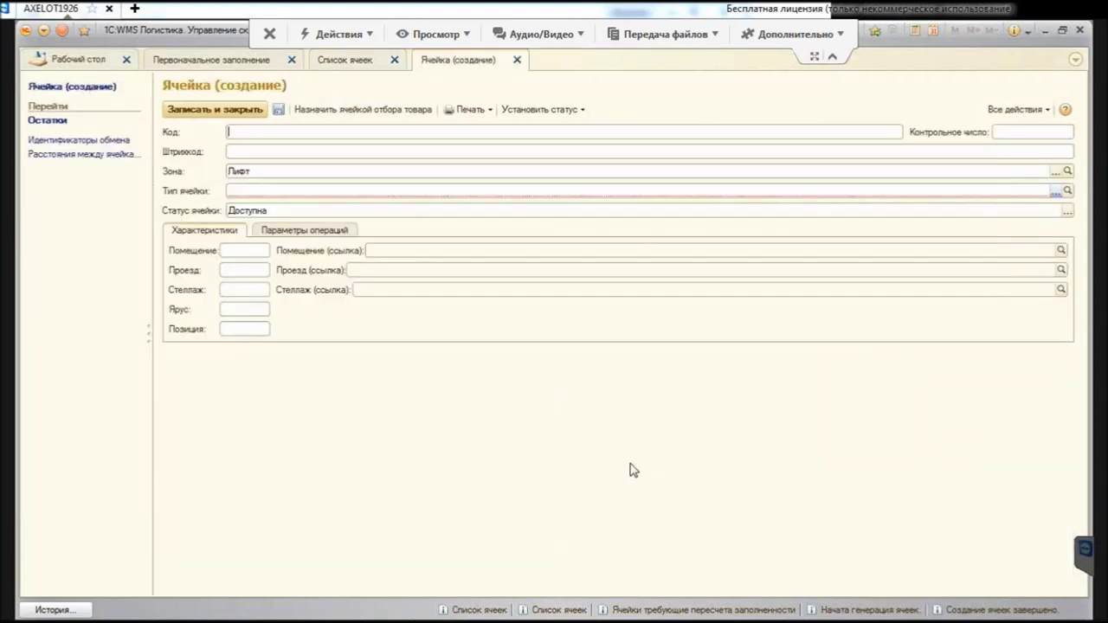
{"action": "key", "text": "F4"}
{"action": "key", "text": "Down"}
{"action": "key", "text": "Return"}
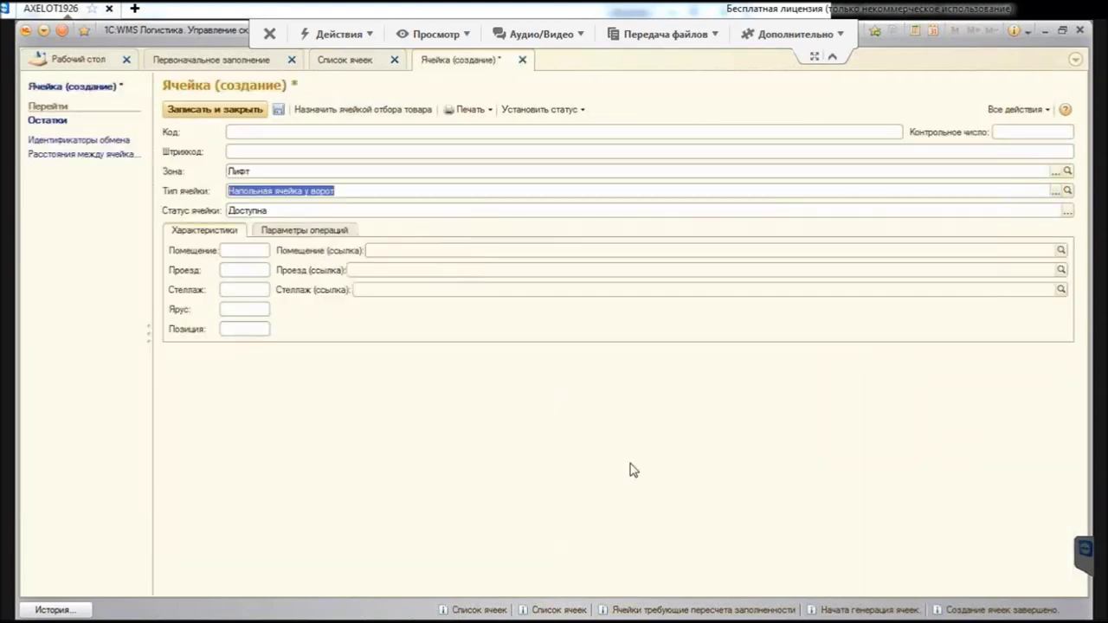
Step: Give the cell code and barcode Lift, save it, and close the Doc1 and cell list forms
{"action": "key", "text": "shift+Tab"}
{"action": "key", "text": "shift+Tab"}
{"action": "key", "text": "shift+Tab"}
{"action": "key", "text": "shift+Tab"}
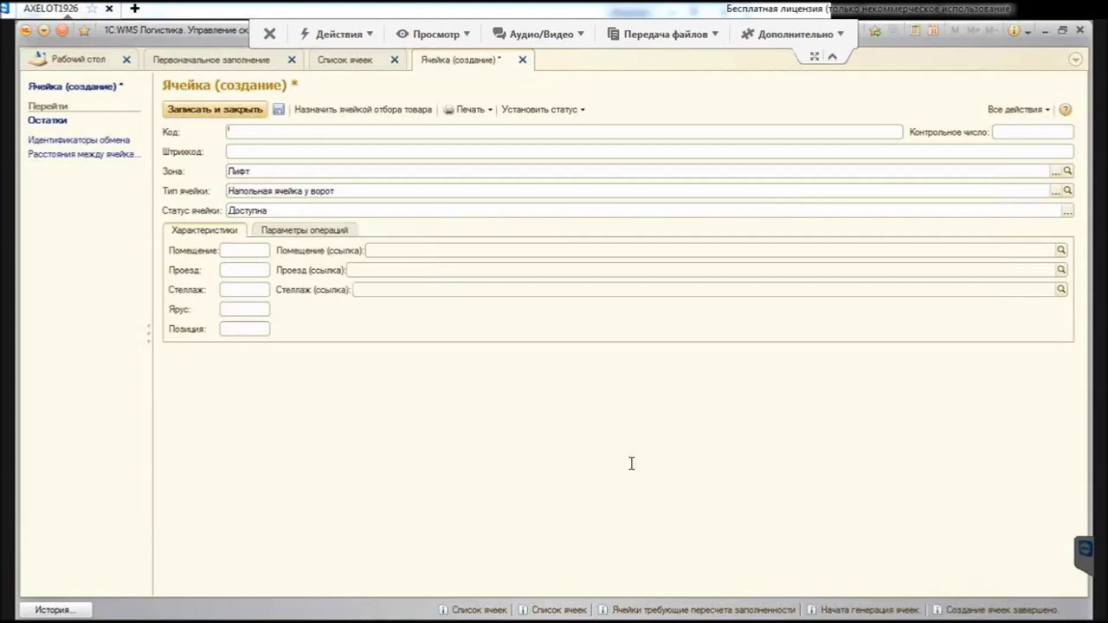
{"action": "type", "text": "Lift"}
{"action": "key", "text": "ctrl+a"}
{"action": "key", "text": "ctrl+c"}
{"action": "key", "text": "Tab"}
{"action": "key", "text": "ctrl+v"}
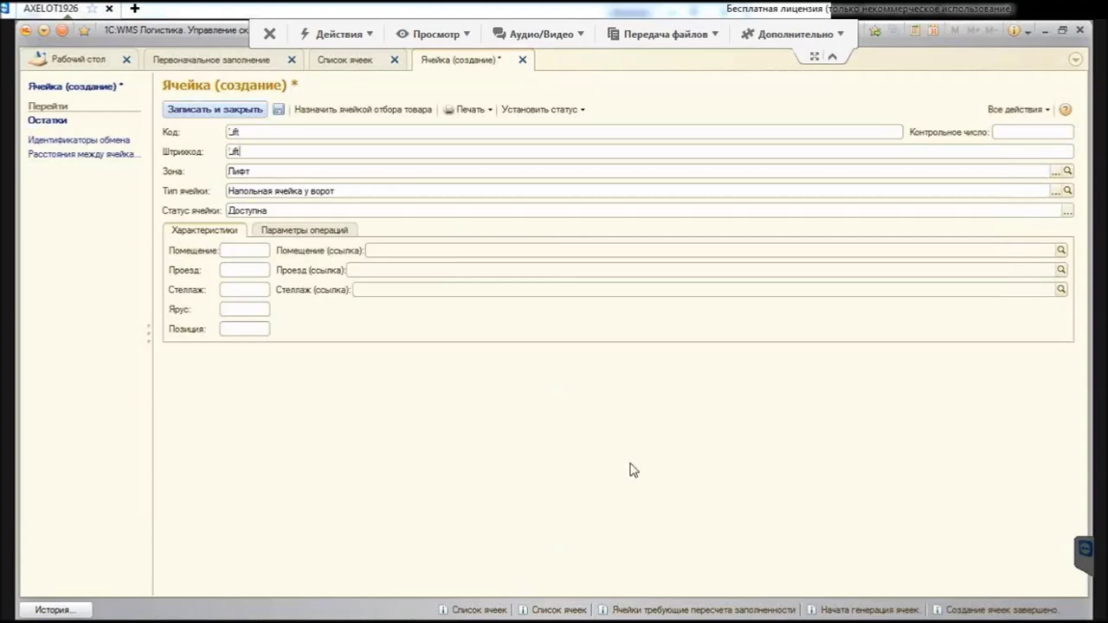
{"action": "key", "text": "ctrl+Return"}
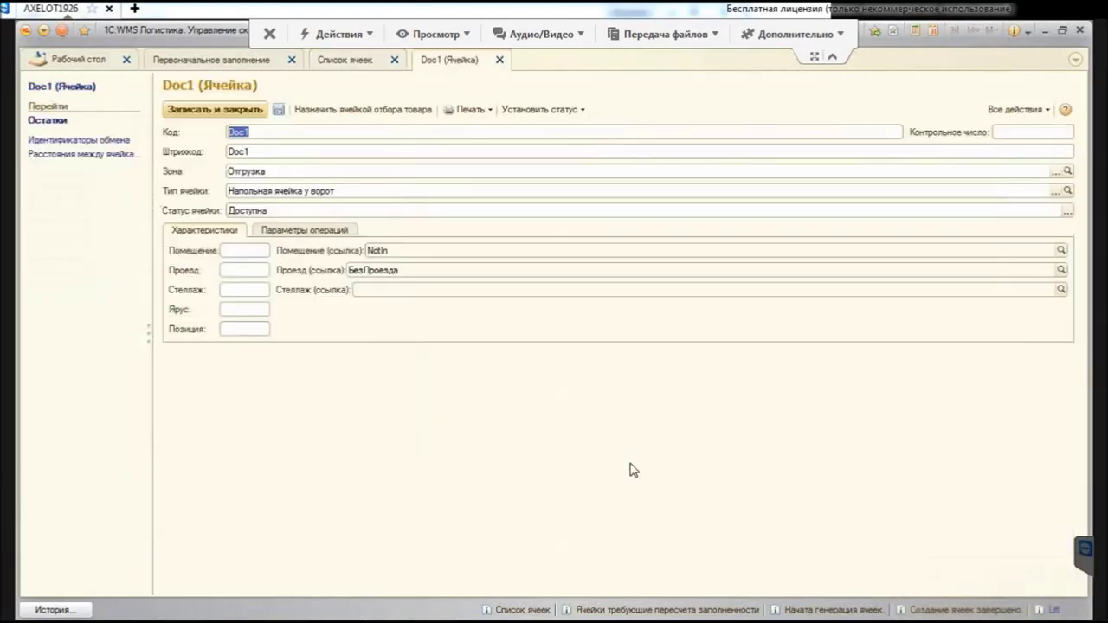
{"action": "key", "text": "Escape"}
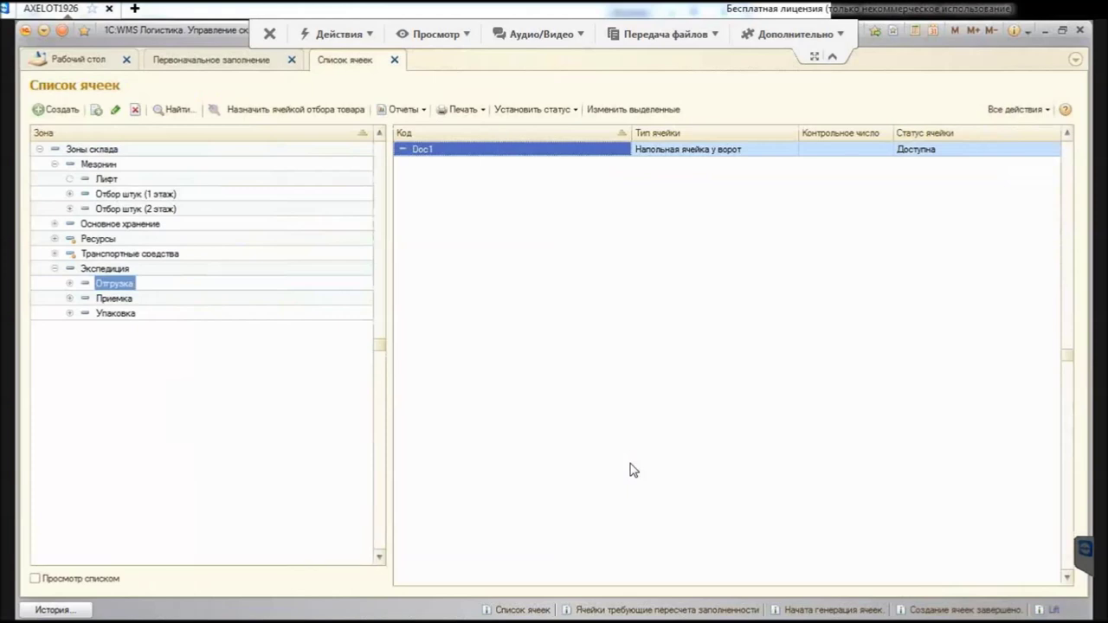
{"action": "key", "text": "Escape"}
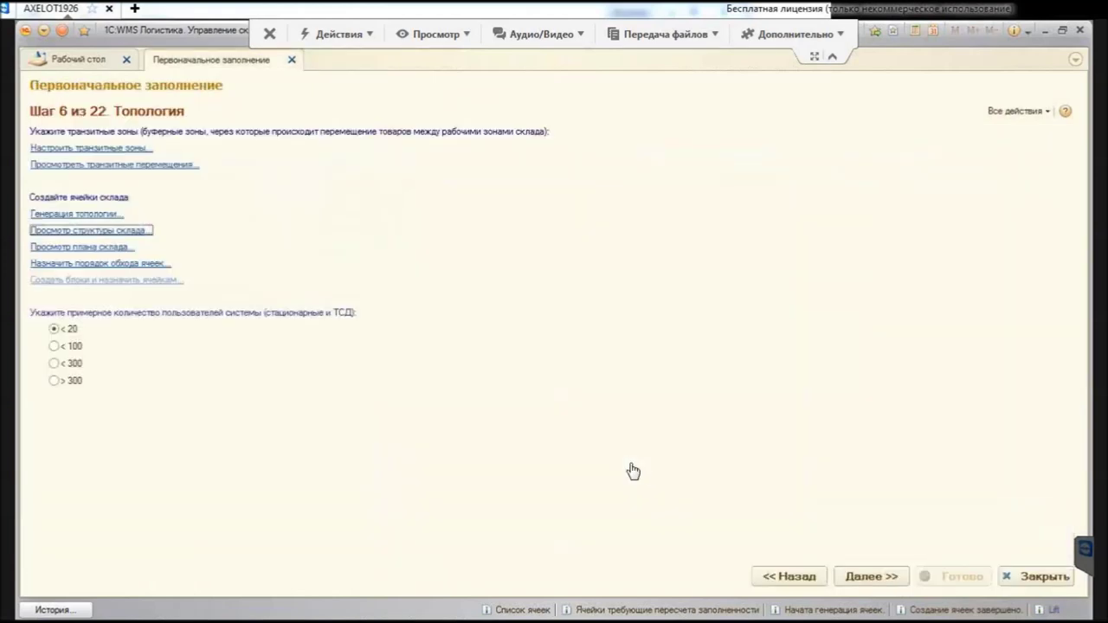
Step: Filter the warehouse plan by the Зона condition and draw the scheme for Отбор штук (1 этаж)
{"action": "key", "text": "Tab"}
{"action": "key", "text": "Return"}
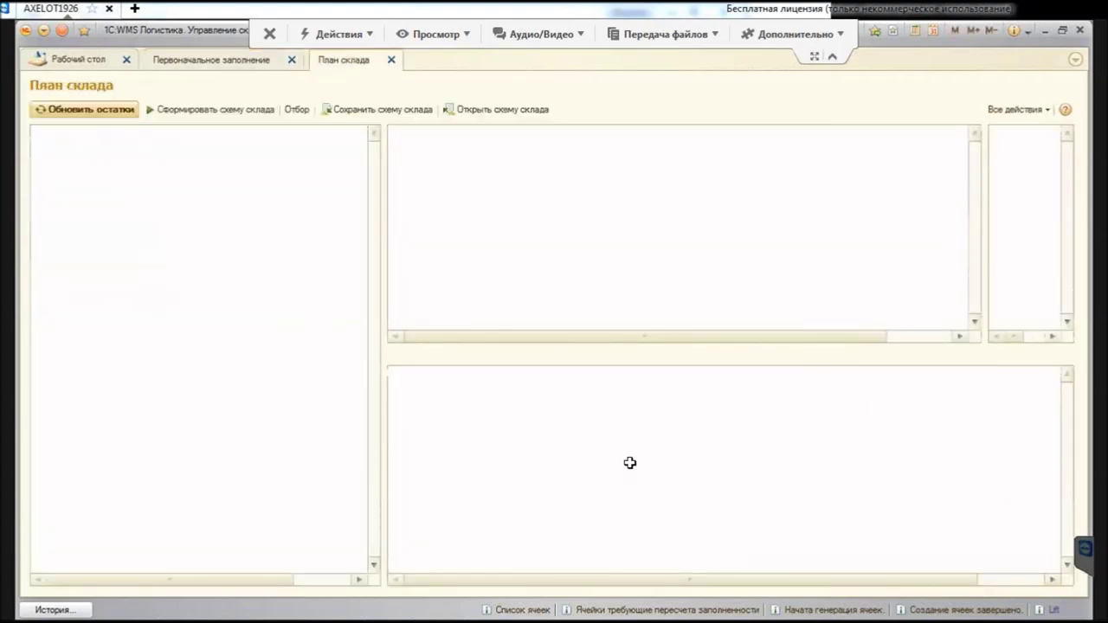
{"action": "key", "text": "Tab"}
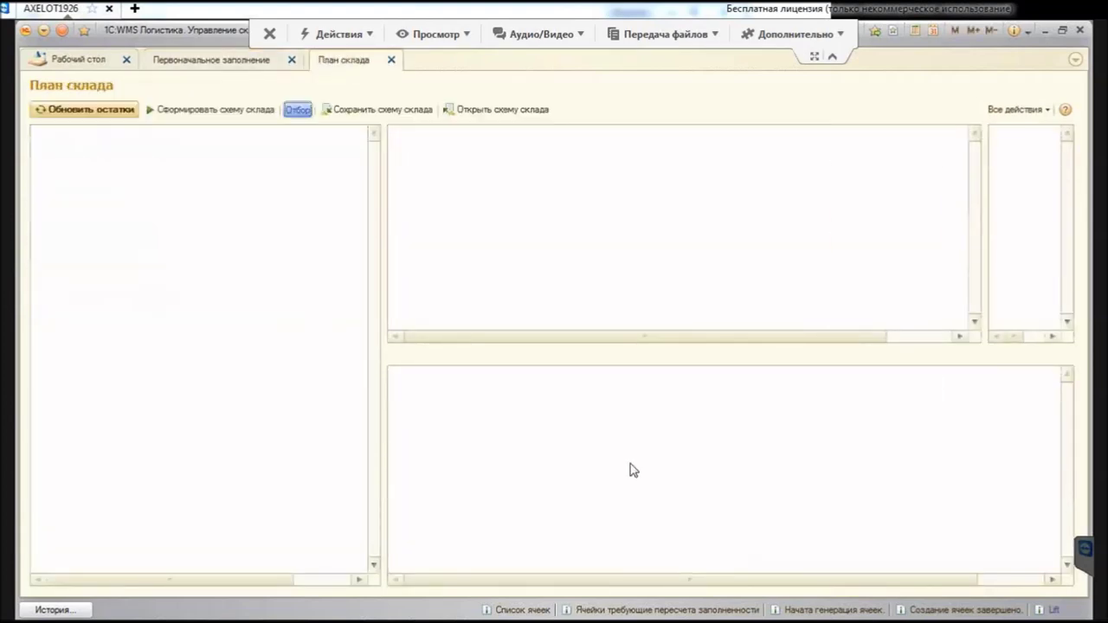
{"action": "key", "text": "Return"}
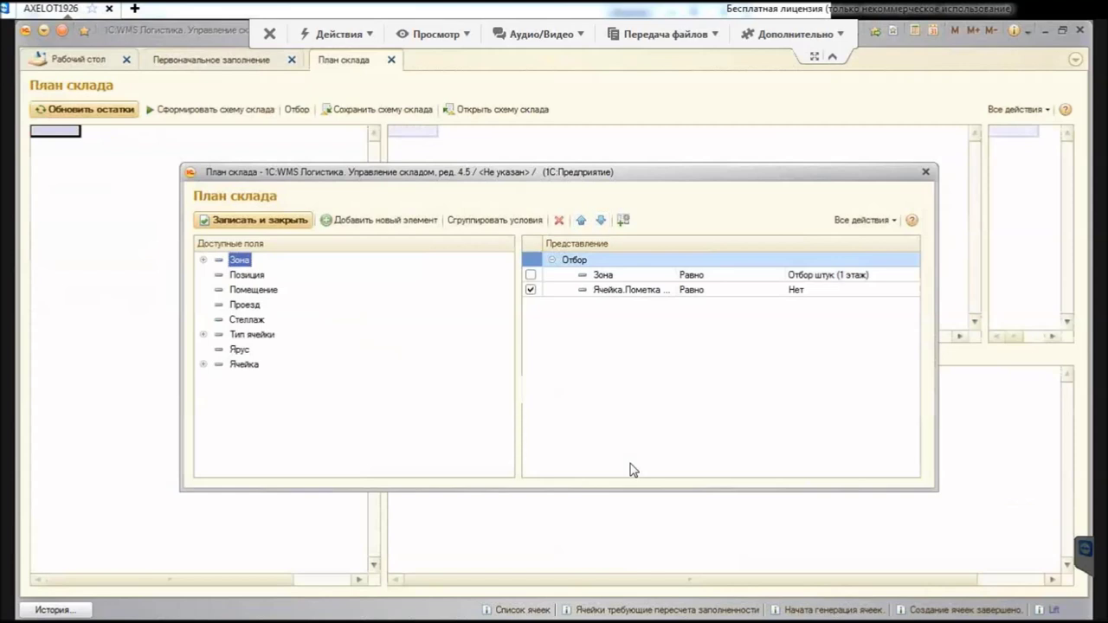
{"action": "key", "text": "Down"}
{"action": "key", "text": "space"}
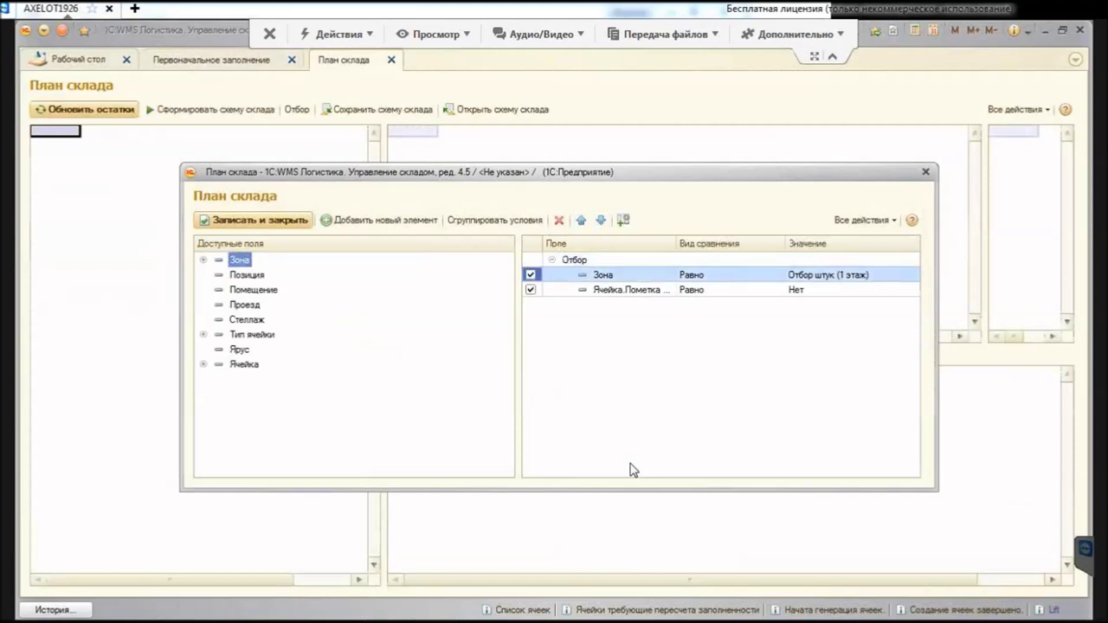
{"action": "key", "text": "Tab"}
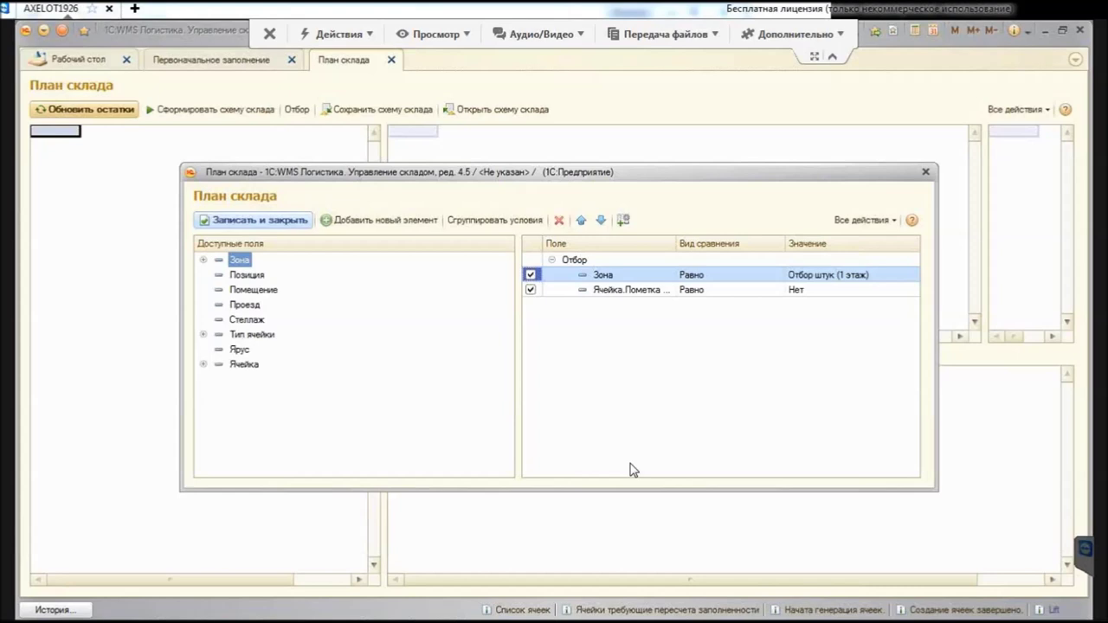
{"action": "key", "text": "Return"}
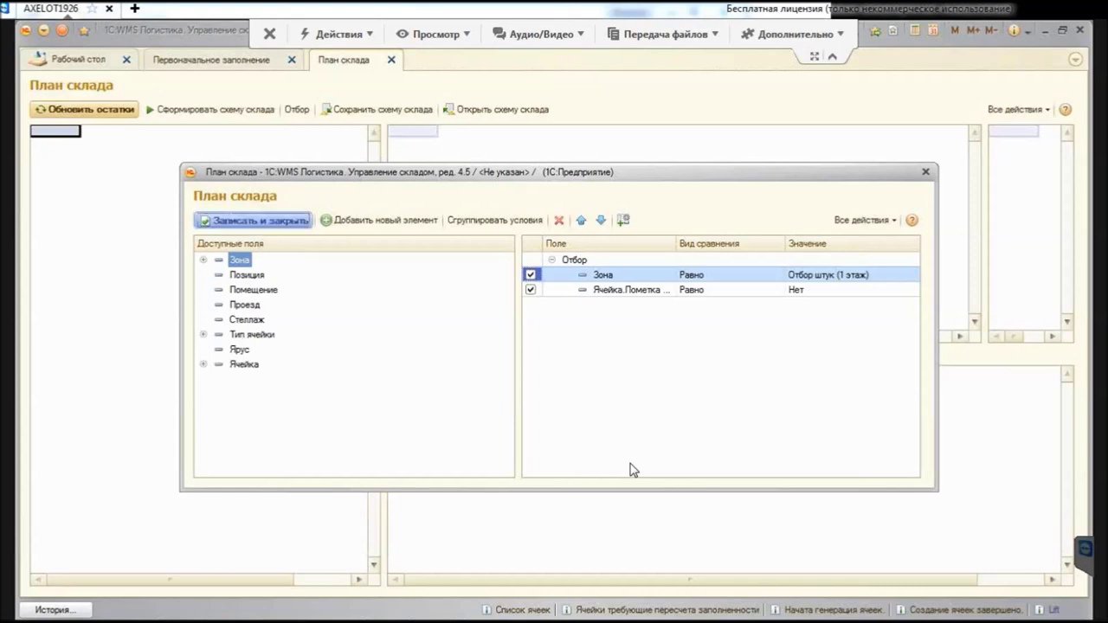
{"action": "key", "text": "Tab"}
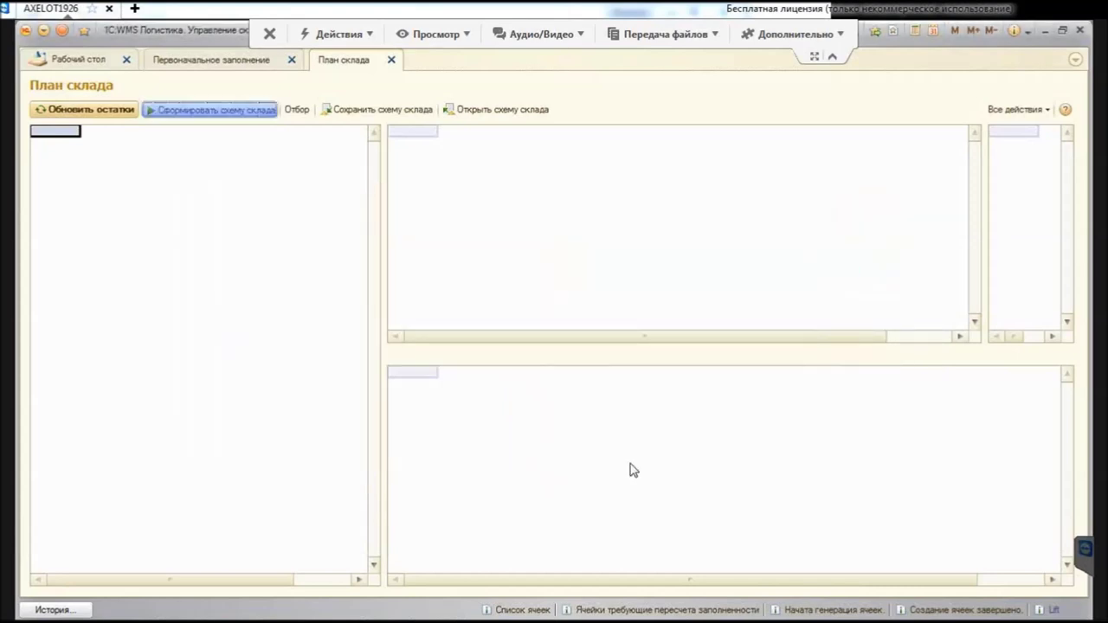
{"action": "key", "text": "Return"}
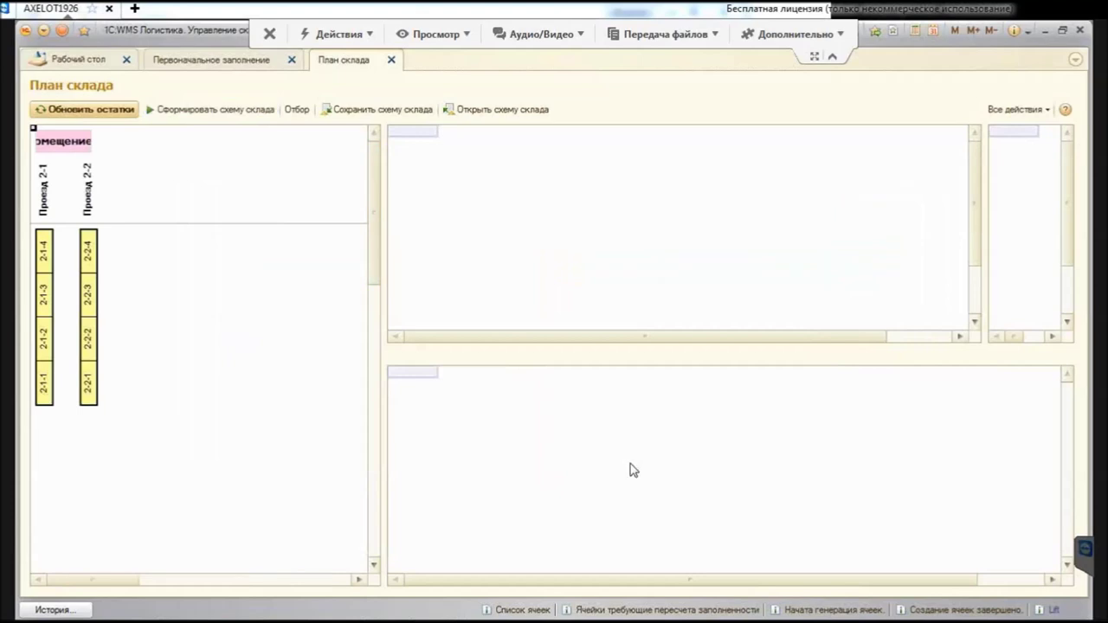
Step: Widen the scheme panel and select rack 2-1-1 to show its tiers 1–3 and stock
{"action": "left_click_drag", "start_coordinate": [378, 462], "coordinate": [472, 462]}
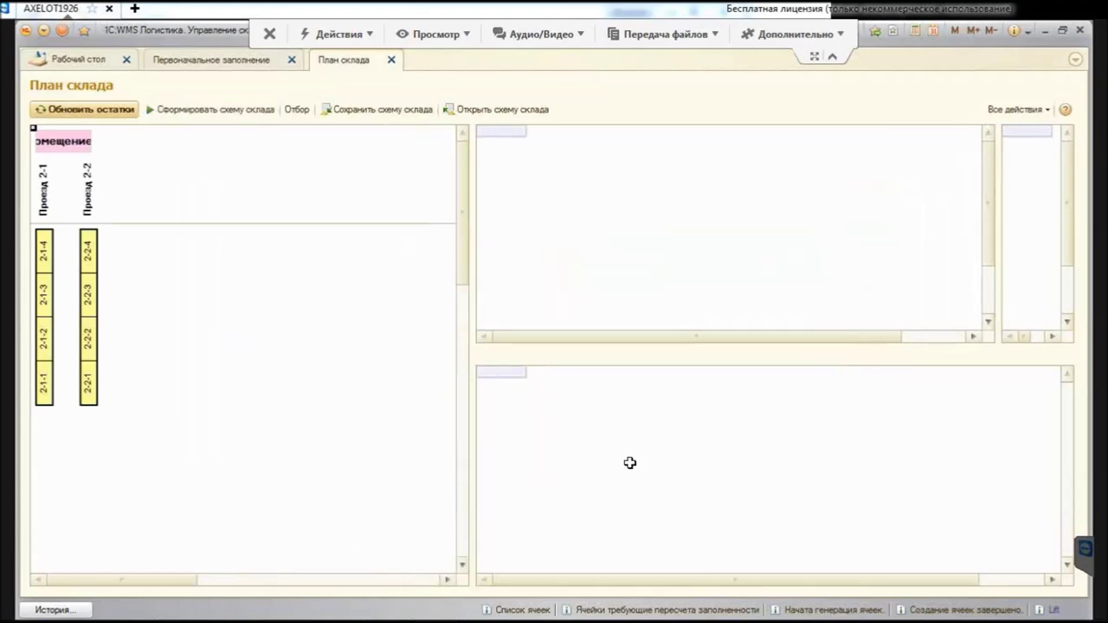
{"action": "key", "text": "Down"}
{"action": "key", "text": "Right"}
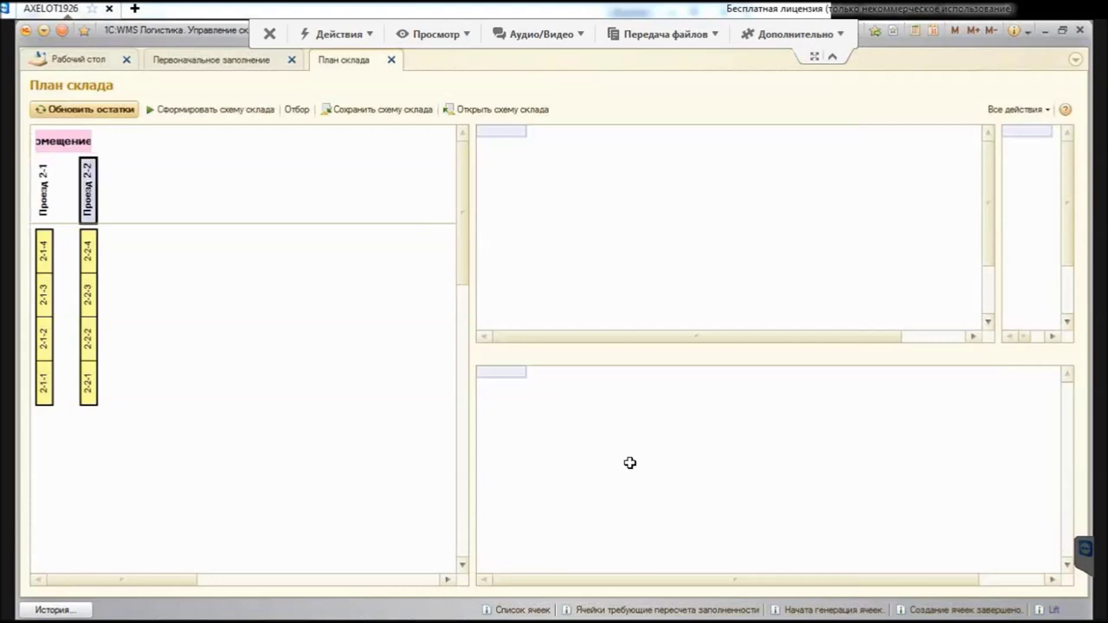
{"action": "key", "text": "Down"}
{"action": "key", "text": "Down"}
{"action": "key", "text": "Down"}
{"action": "key", "text": "Down"}
{"action": "key", "text": "Left"}
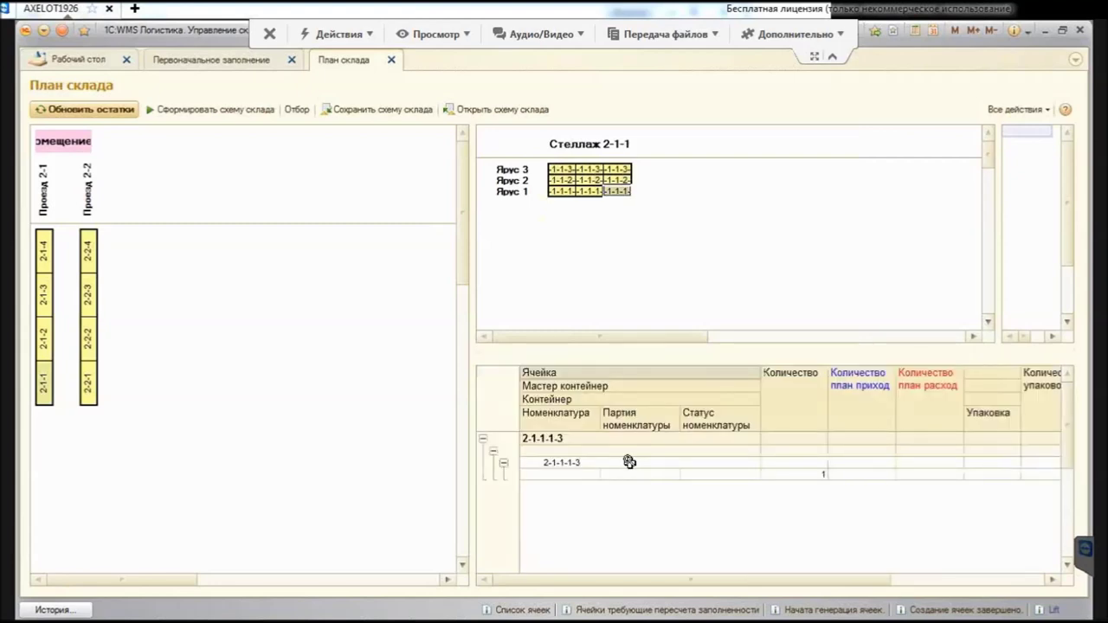
{"action": "scroll", "coordinate": [630, 462], "scroll_direction": "right", "scroll_amount": 4}
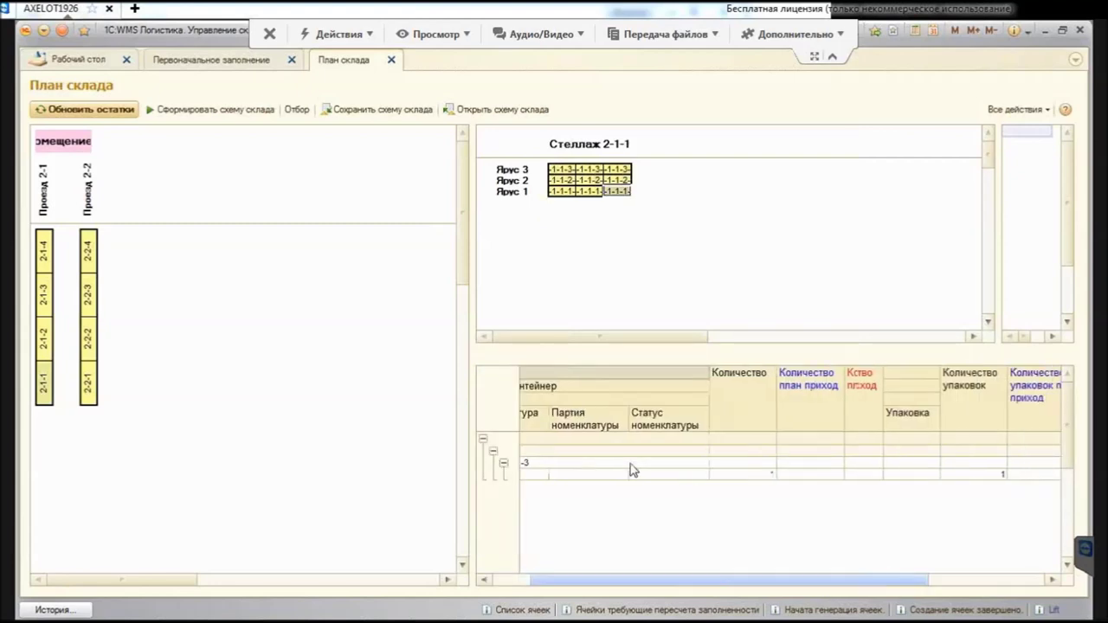
{"action": "scroll", "coordinate": [629, 462], "scroll_direction": "left", "scroll_amount": 4}
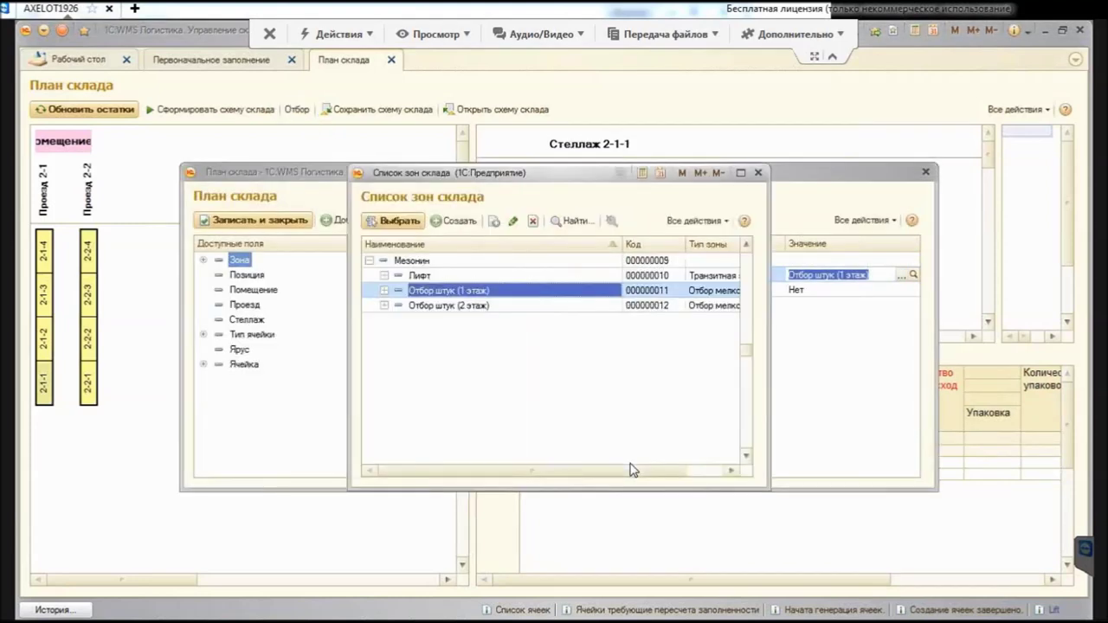
Step: Refilter the plan to Основное хранение > Хранение, redraw it showing Помещение 1, then close it
{"action": "key", "text": "ctrl+Up"}
{"action": "key", "text": "Down"}
{"action": "key", "text": "ctrl+Down"}
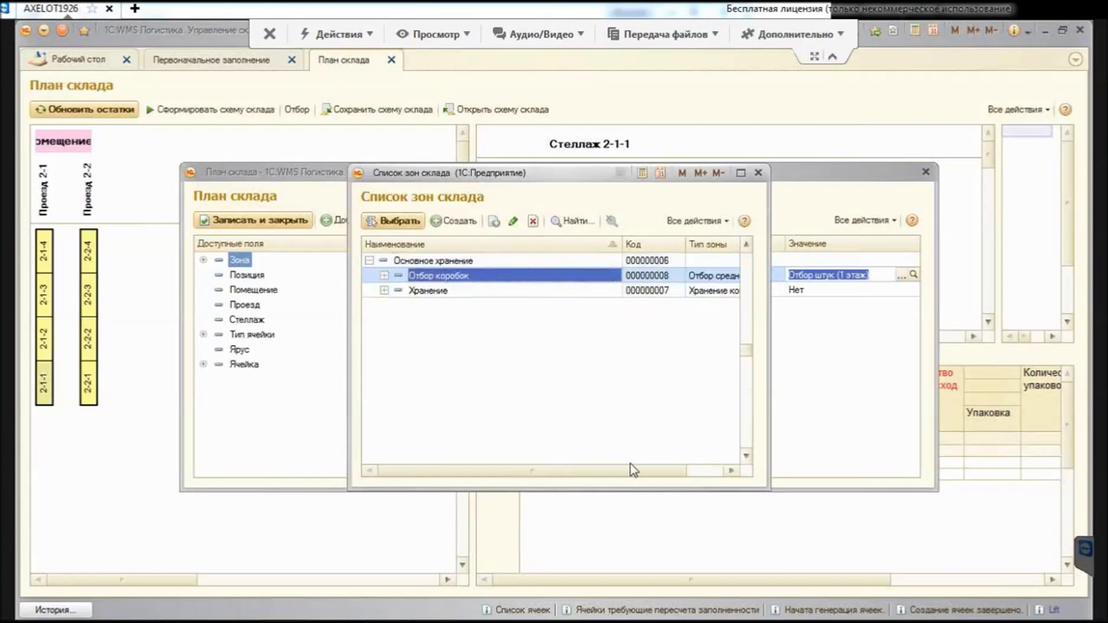
{"action": "key", "text": "Down"}
{"action": "key", "text": "Return"}
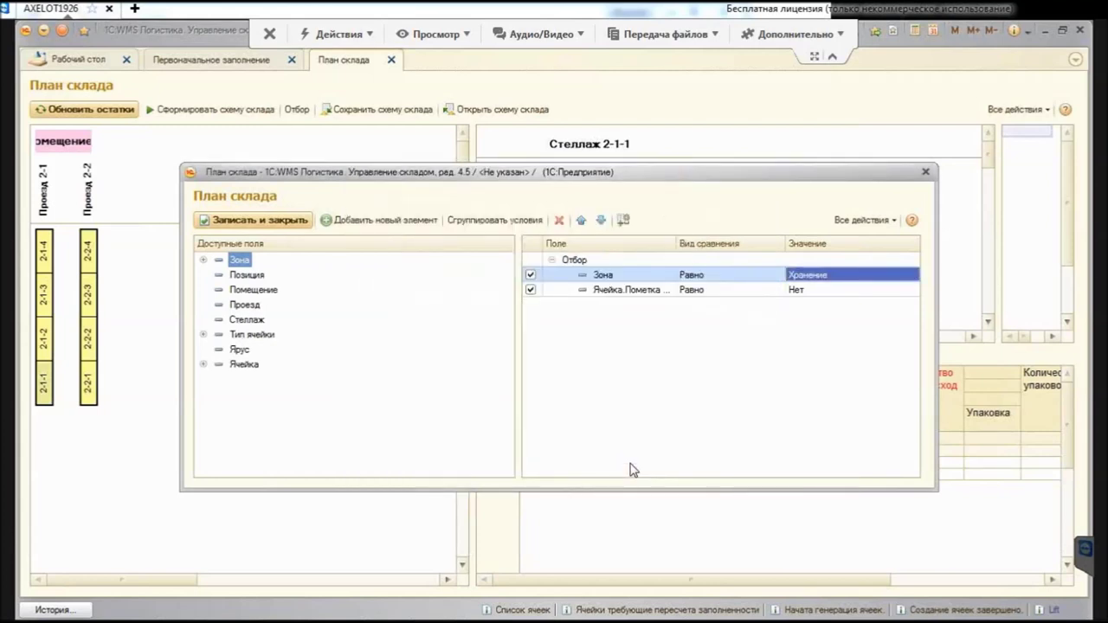
{"action": "key", "text": "ctrl+Return"}
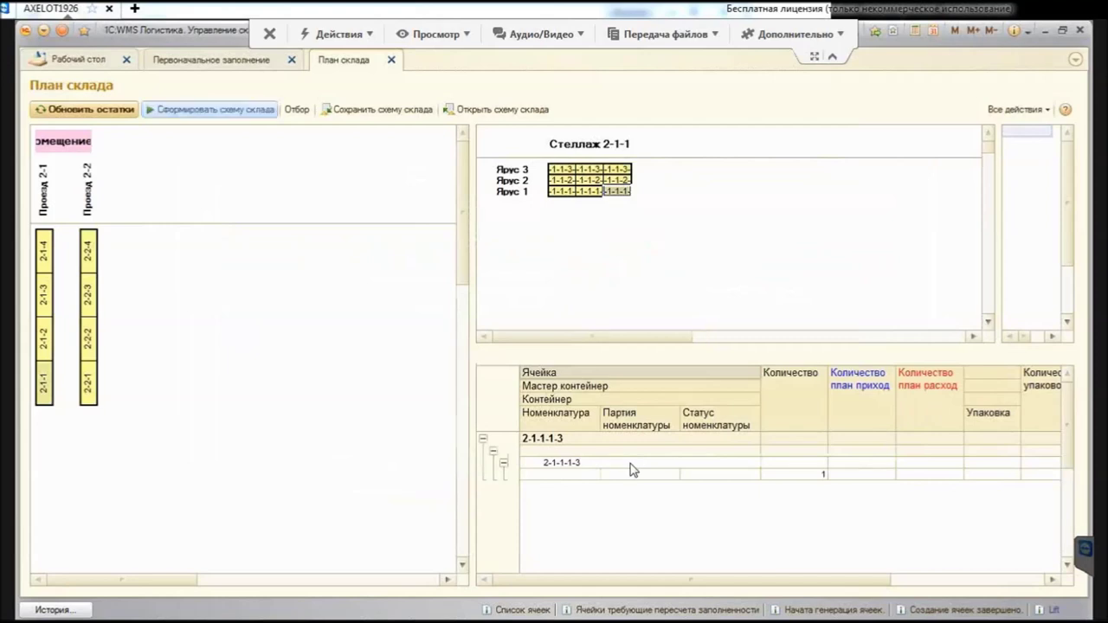
{"action": "left_click_drag", "start_coordinate": [468, 347], "coordinate": [557, 346]}
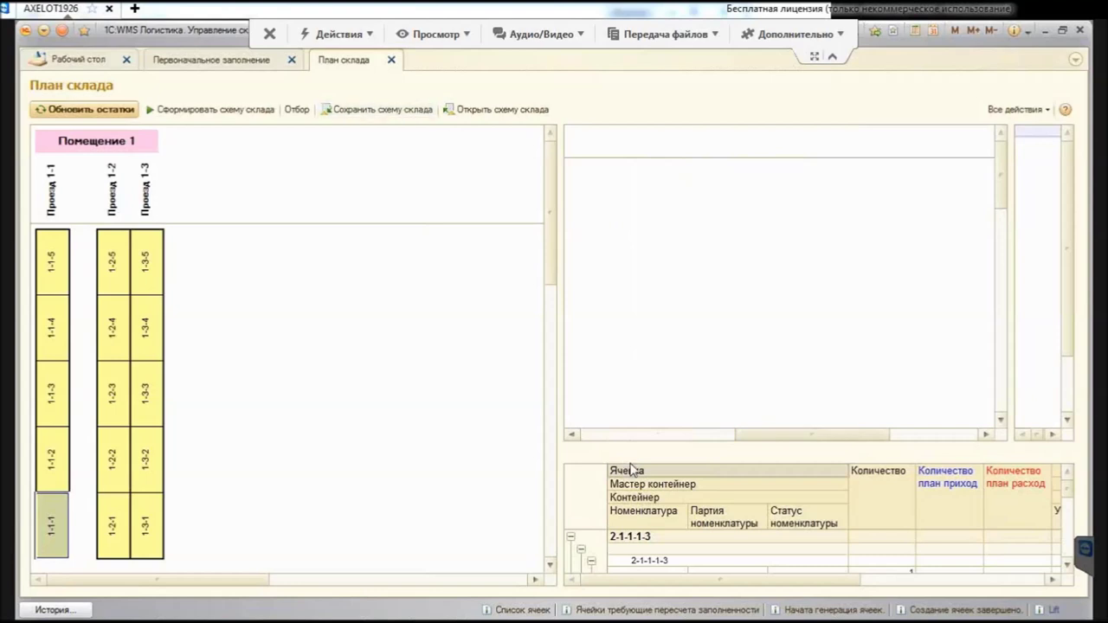
{"action": "key", "text": "Escape"}
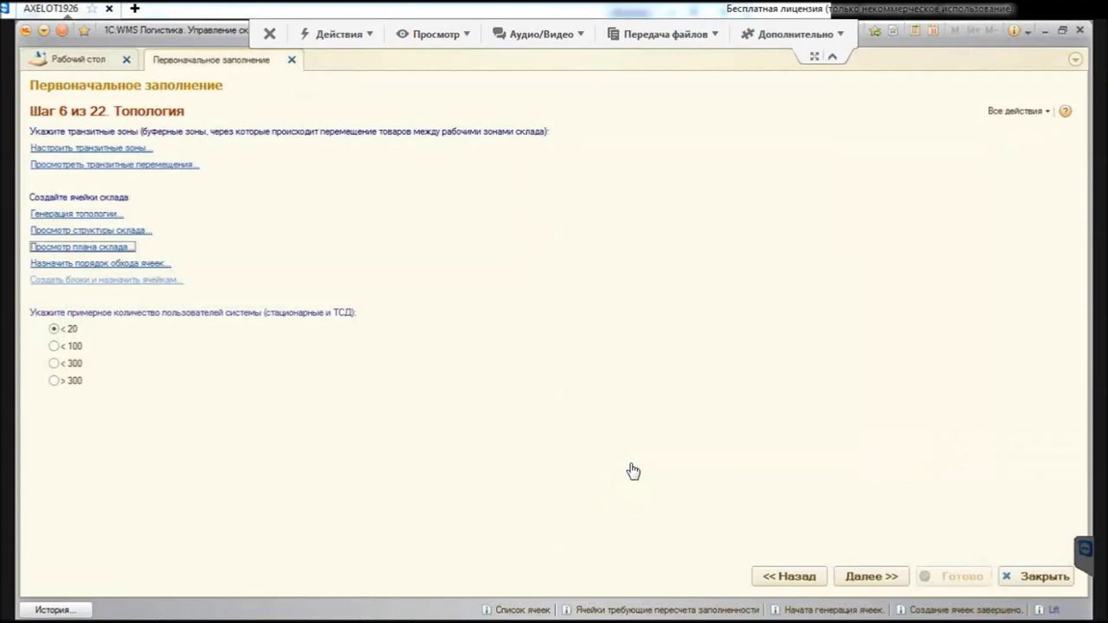
Step: Open Настройка рейтинга ячеек and choose the Последовательность размещения setting
{"action": "key", "text": "Tab"}
{"action": "key", "text": "Return"}
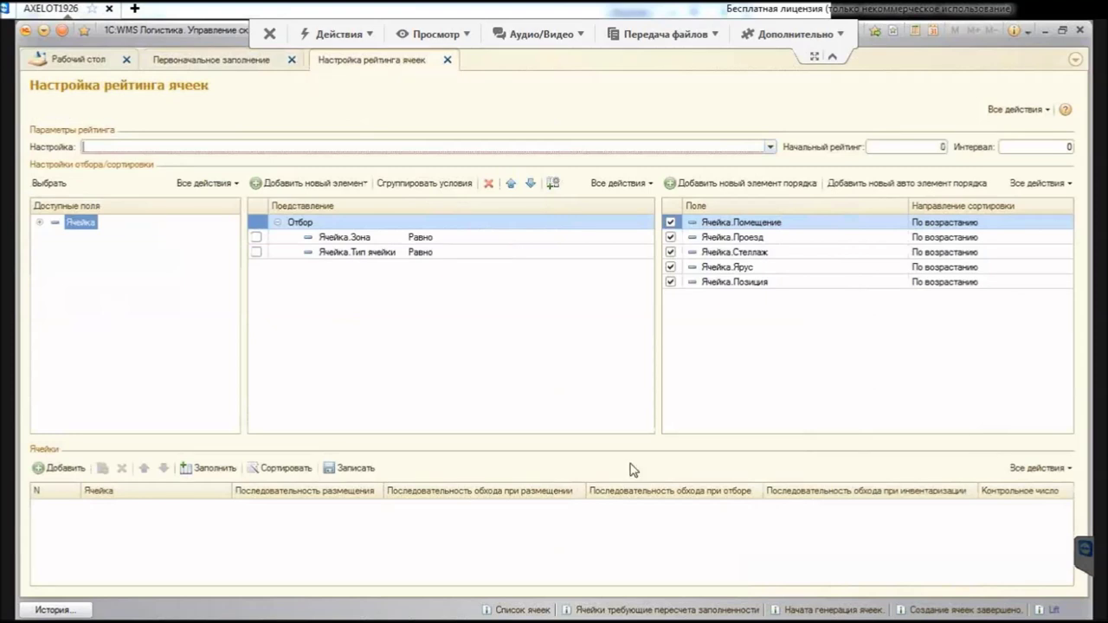
{"action": "key", "text": "F4"}
{"action": "key", "text": "Down"}
{"action": "key", "text": "Down"}
{"action": "key", "text": "Down"}
{"action": "key", "text": "Up"}
{"action": "key", "text": "Up"}
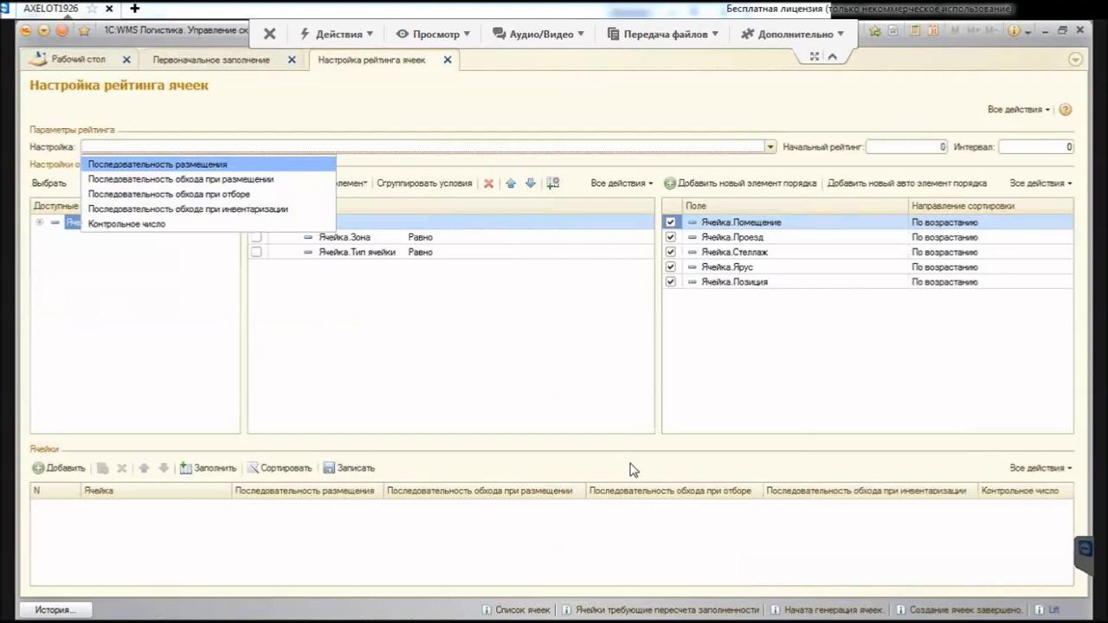
{"action": "key", "text": "Down"}
{"action": "key", "text": "Down"}
{"action": "key", "text": "Down"}
{"action": "key", "text": "Down"}
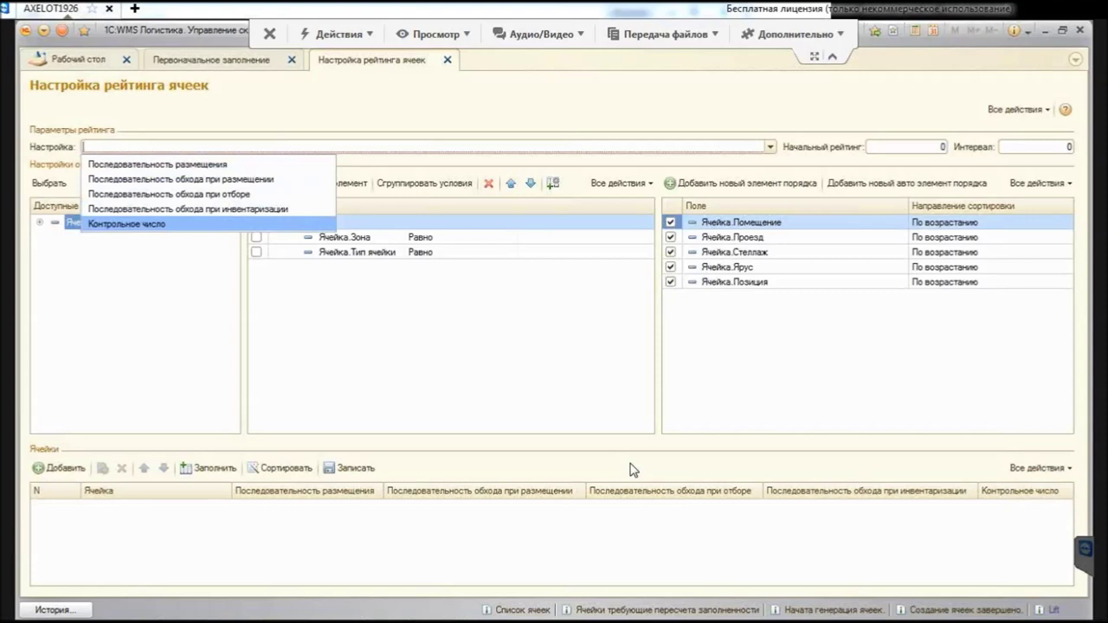
{"action": "key", "text": "Down"}
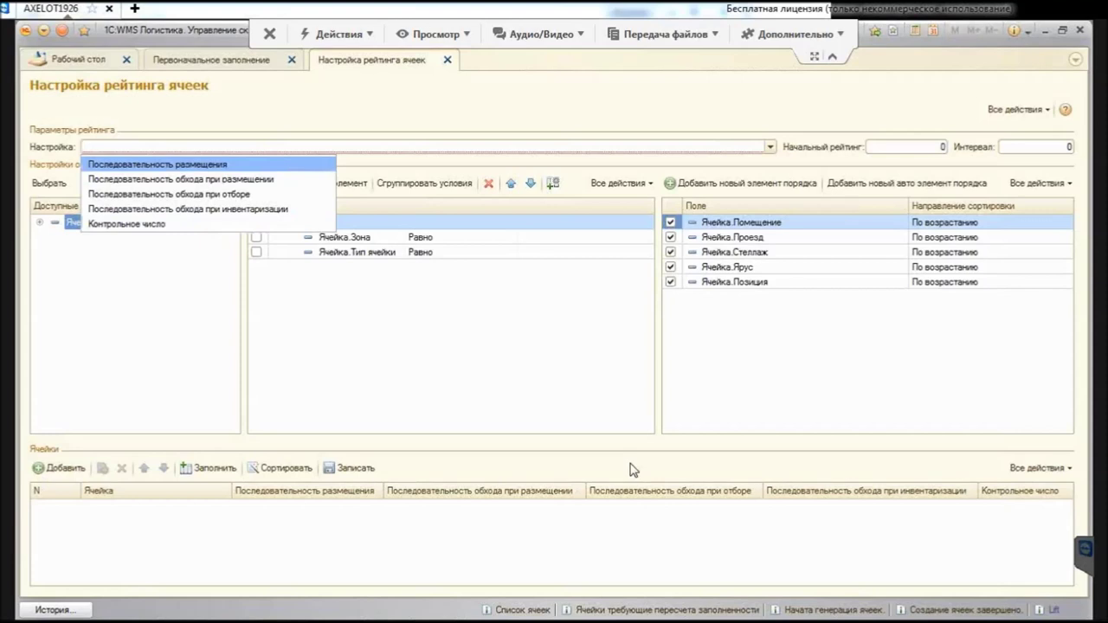
{"action": "key", "text": "Return"}
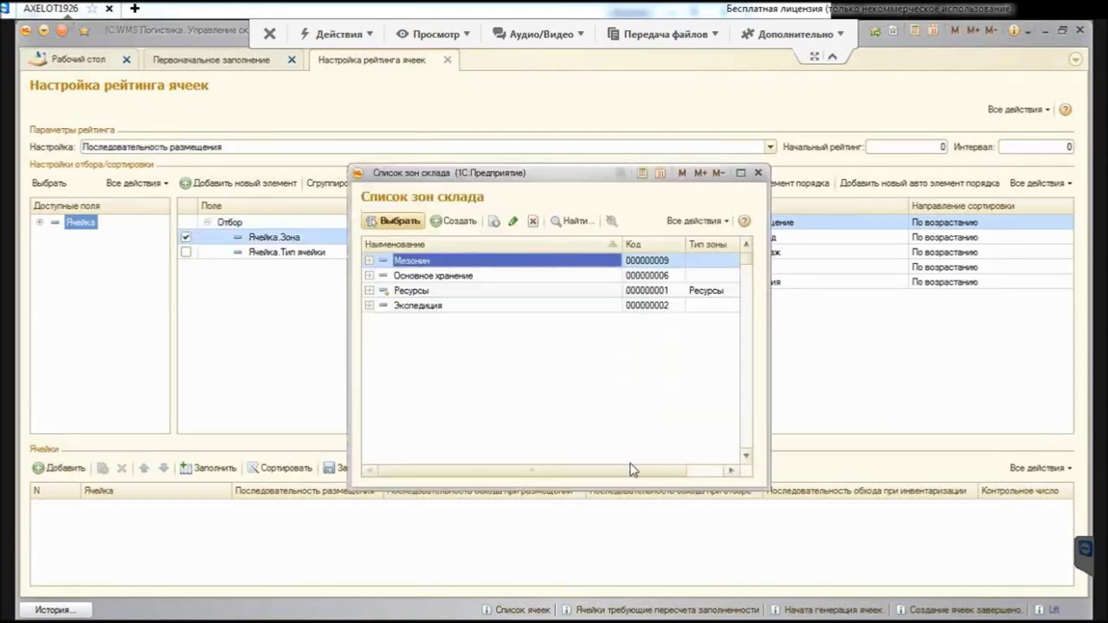
Step: Filter to zone Отбор коробок, set starting rating 1 and interval 1, and fill the cell table
{"action": "key", "text": "Down"}
{"action": "key", "text": "ctrl+Down"}
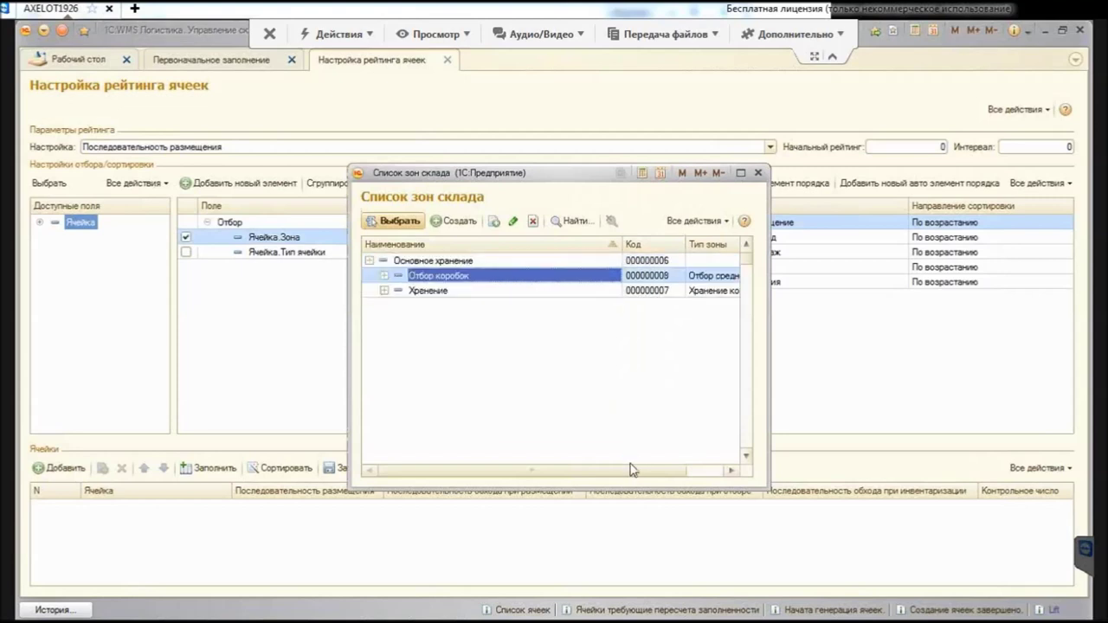
{"action": "key", "text": "Return"}
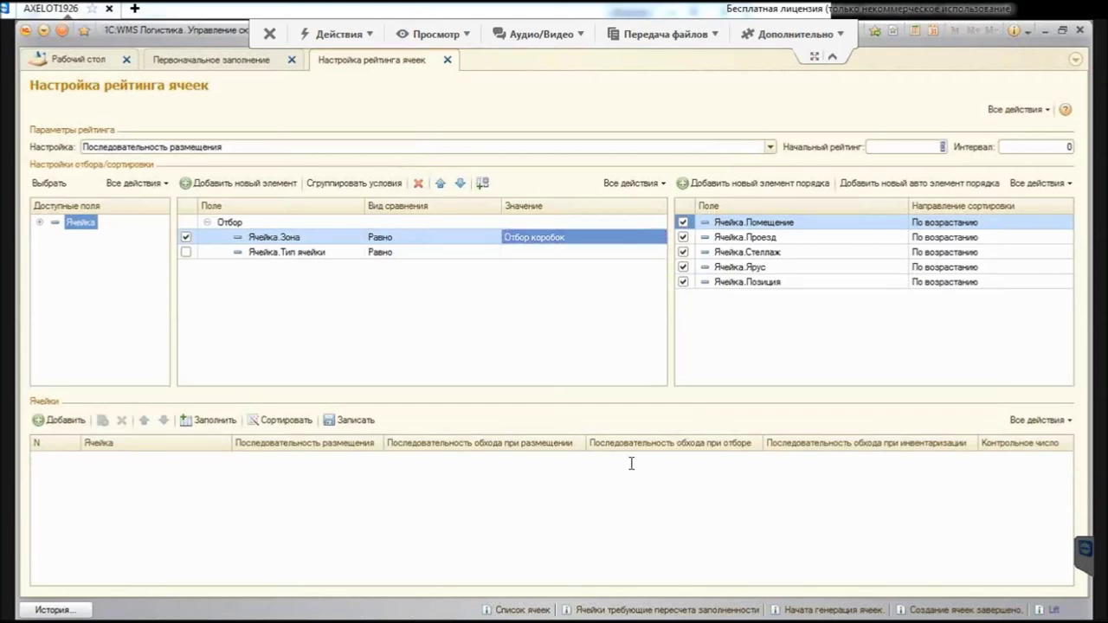
{"action": "type", "text": "1"}
{"action": "key", "text": "Tab"}
{"action": "type", "text": "1"}
{"action": "key", "text": "Tab"}
{"action": "key", "text": "Left"}
{"action": "key", "text": "Left"}
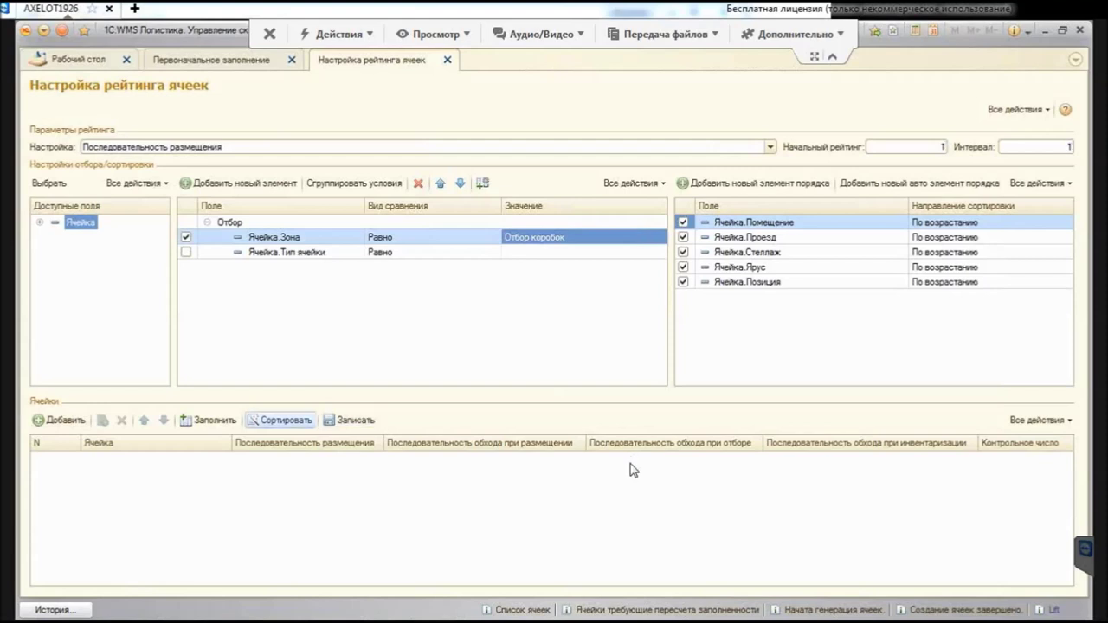
{"action": "key", "text": "Return"}
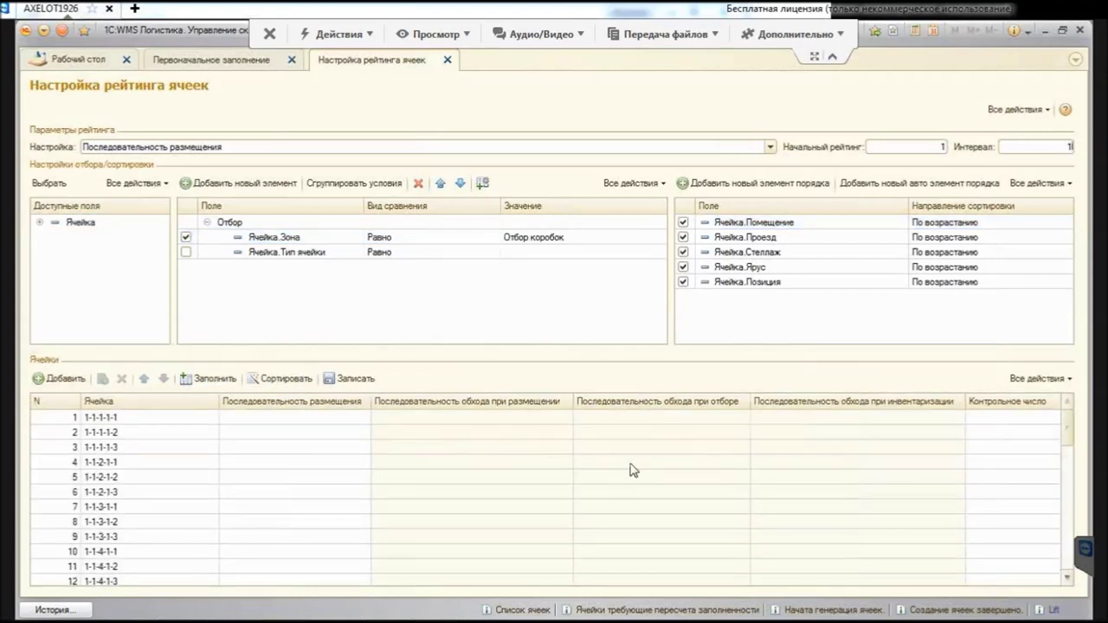
Step: Number the cells' placement sequence and open cell 1-1-1-1-1's card
{"action": "key", "text": "Tab"}
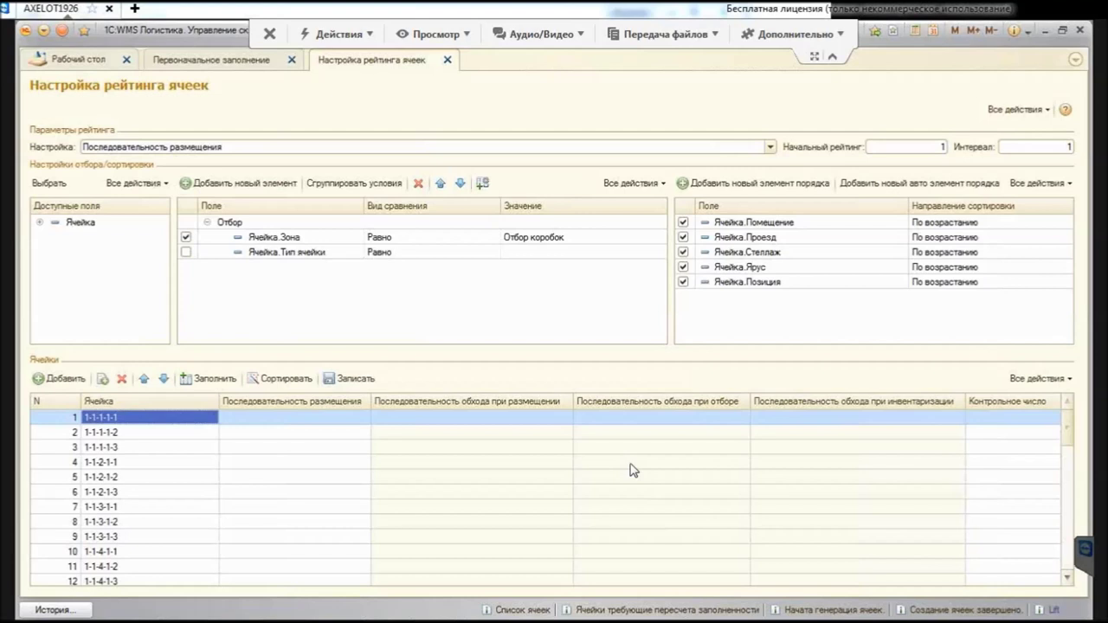
{"action": "left_click", "coordinate": [281, 378]}
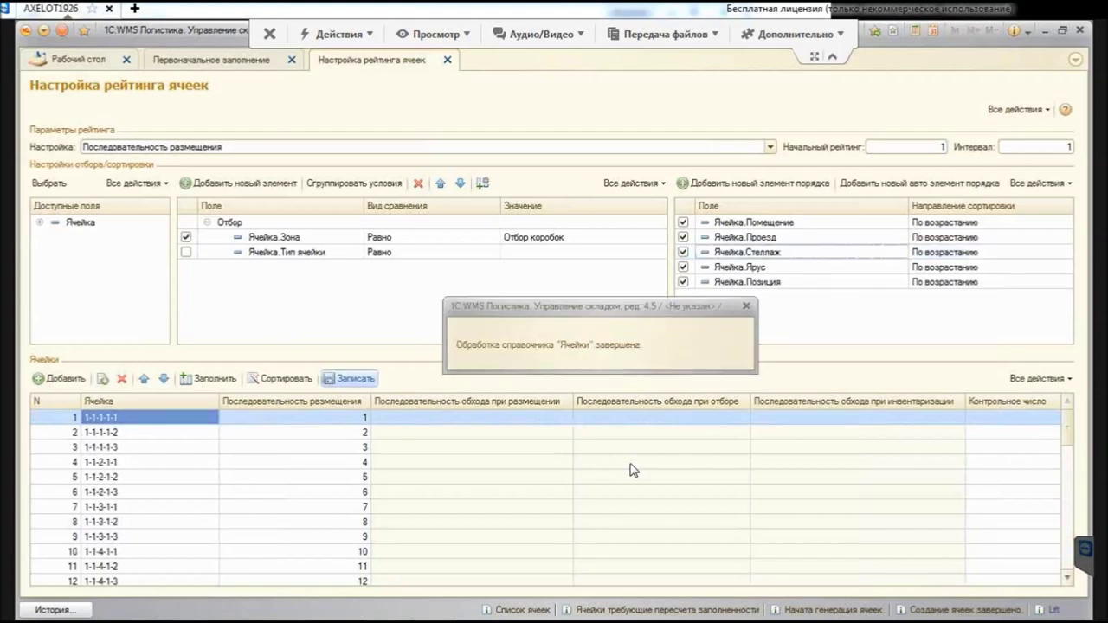
{"action": "key", "text": "F2"}
{"action": "key", "text": "ctrl+shift+F4"}
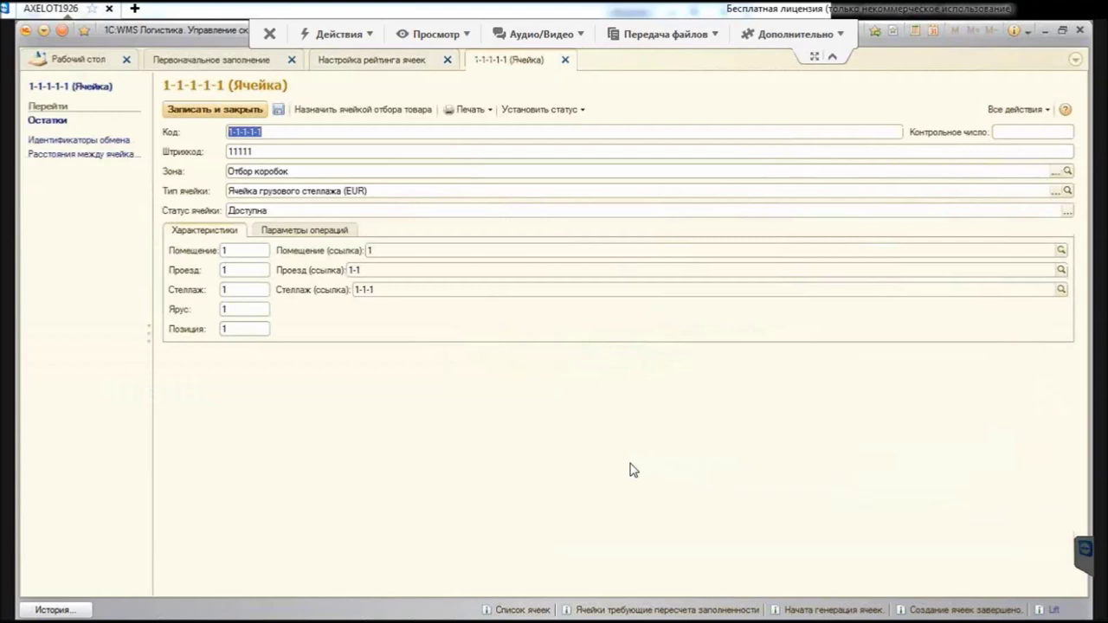
Step: Close the cell card, then sort and save the placement traversal sequence
{"action": "key", "text": "ctrl+Page_Down"}
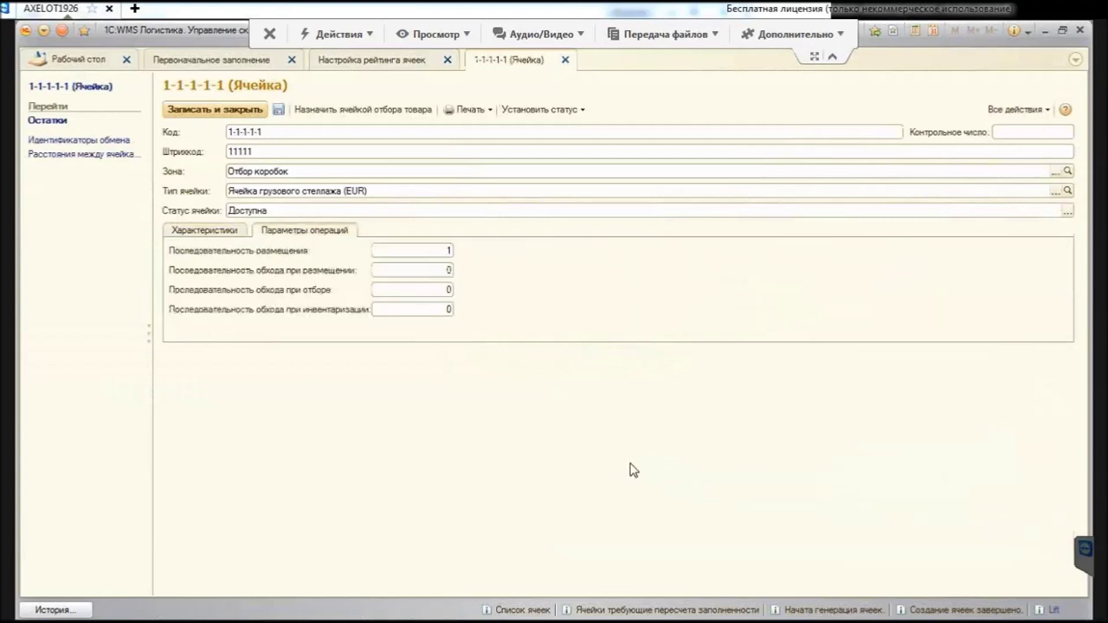
{"action": "key", "text": "Escape"}
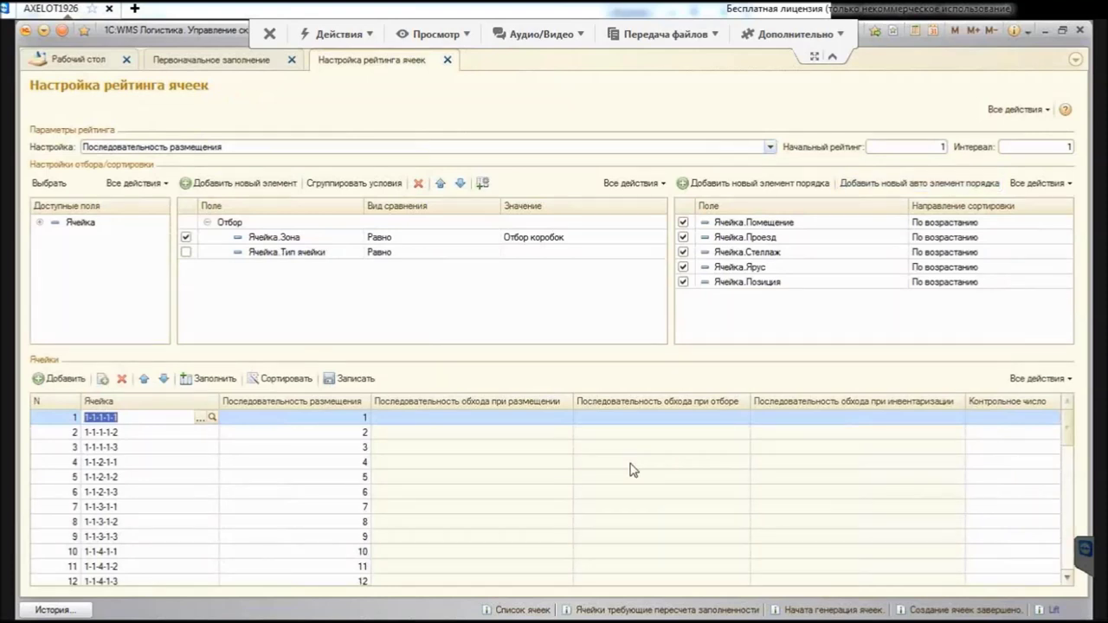
{"action": "key", "text": "F4"}
{"action": "key", "text": "Down"}
{"action": "key", "text": "Down"}
{"action": "key", "text": "Up"}
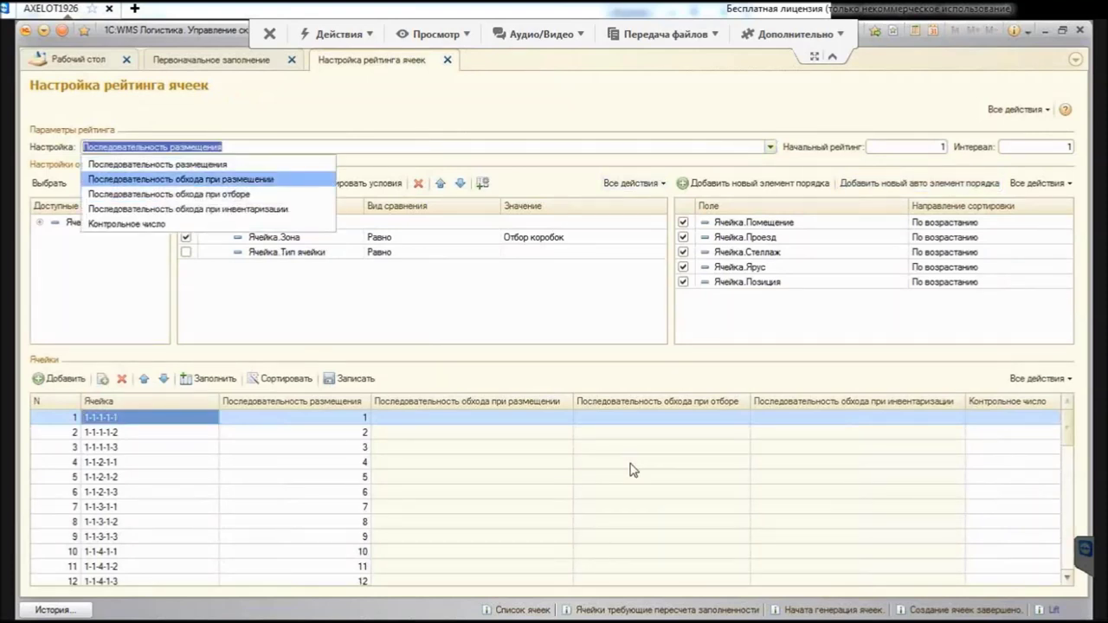
{"action": "key", "text": "Return"}
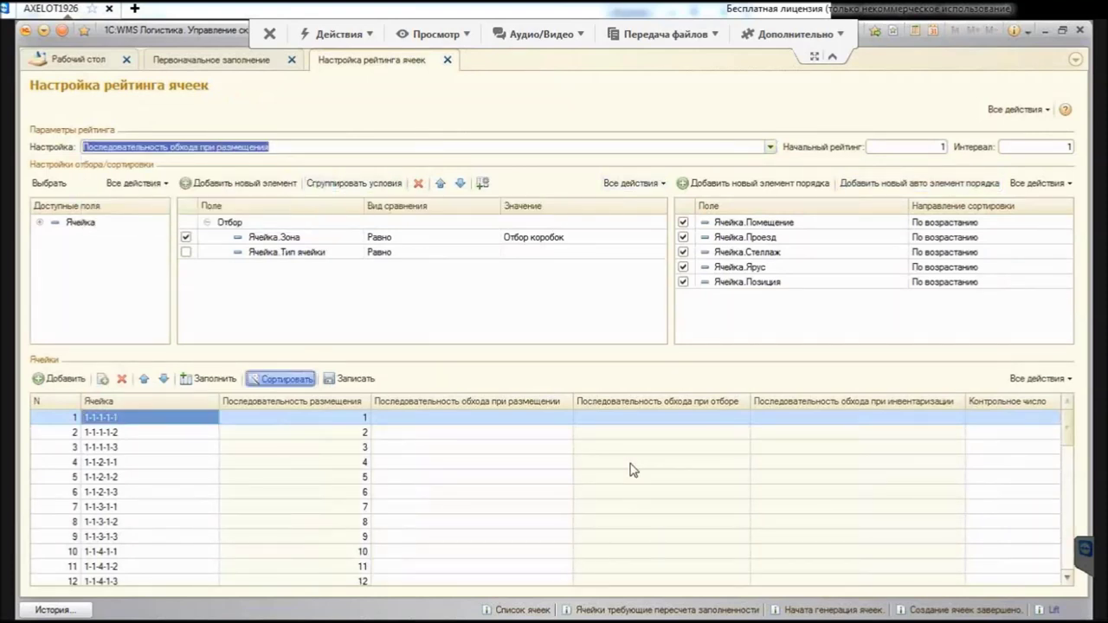
{"action": "key", "text": "Tab"}
{"action": "key", "text": "space"}
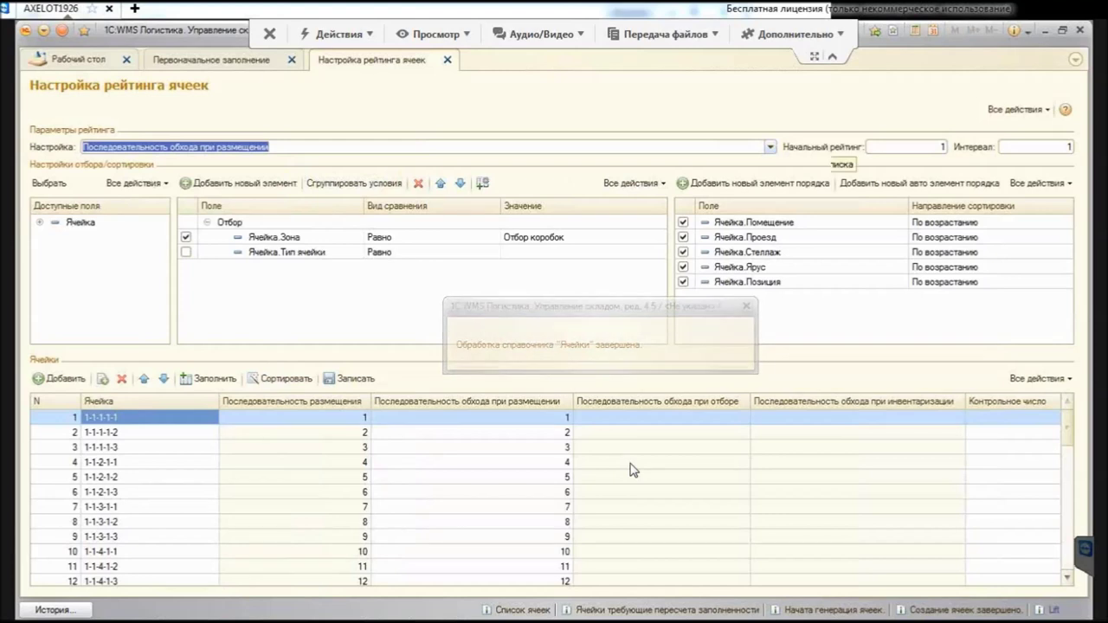
Step: Number and save the picking traversal sequence for the cells
{"action": "key", "text": "F4"}
{"action": "key", "text": "Down"}
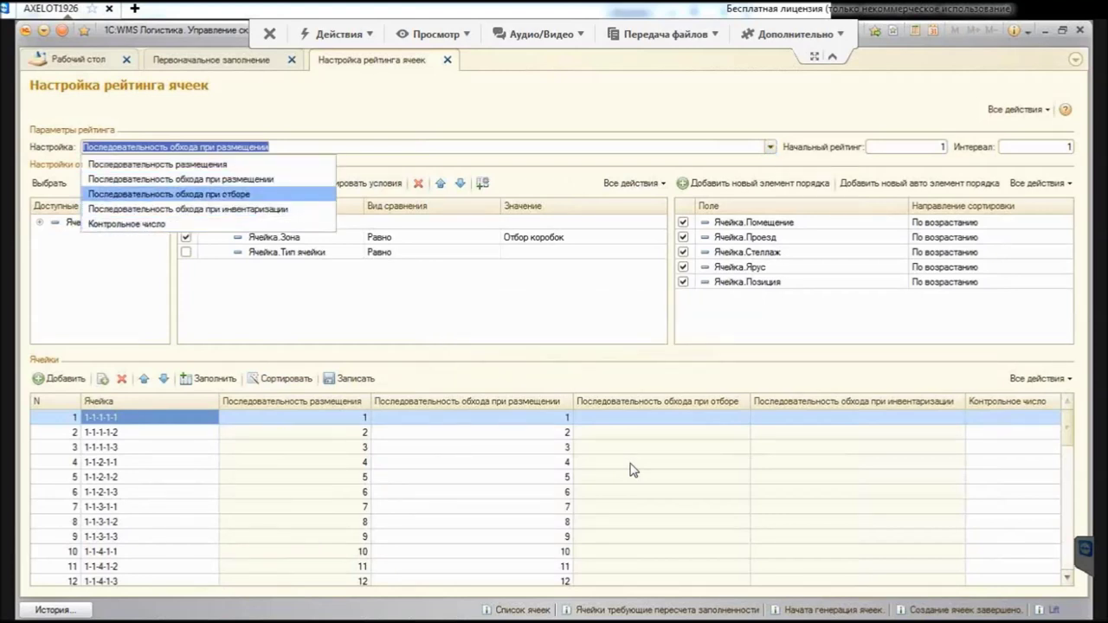
{"action": "key", "text": "Return"}
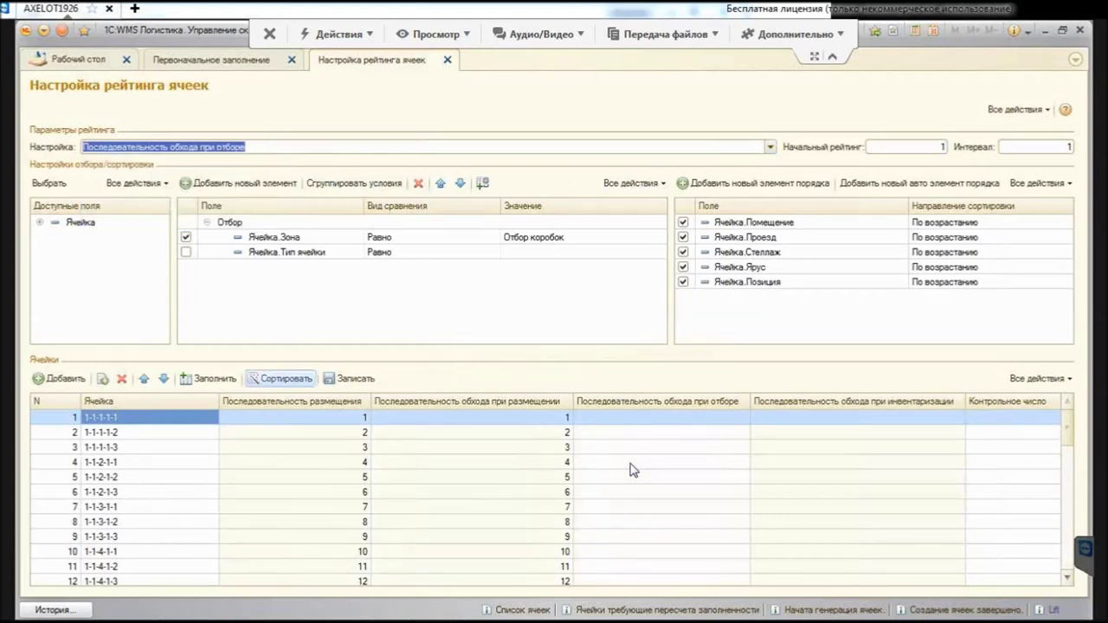
{"action": "left_click", "coordinate": [280, 378]}
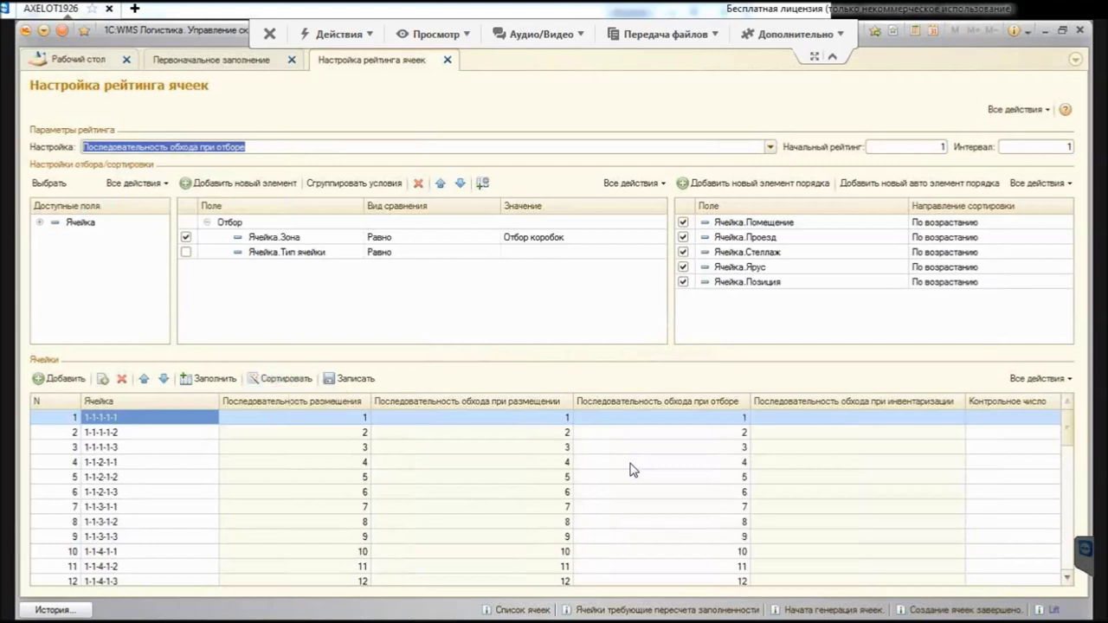
{"action": "left_click", "coordinate": [351, 378]}
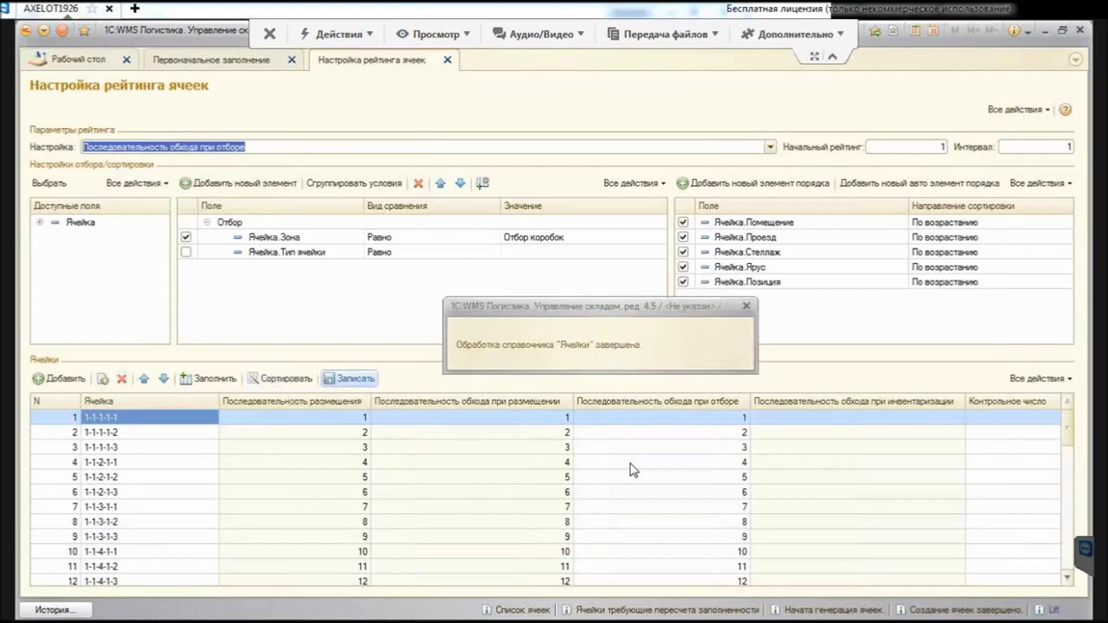
Step: Number and save the inventory traversal sequence, then select the cell in row 4
{"action": "key", "text": "alt+Down"}
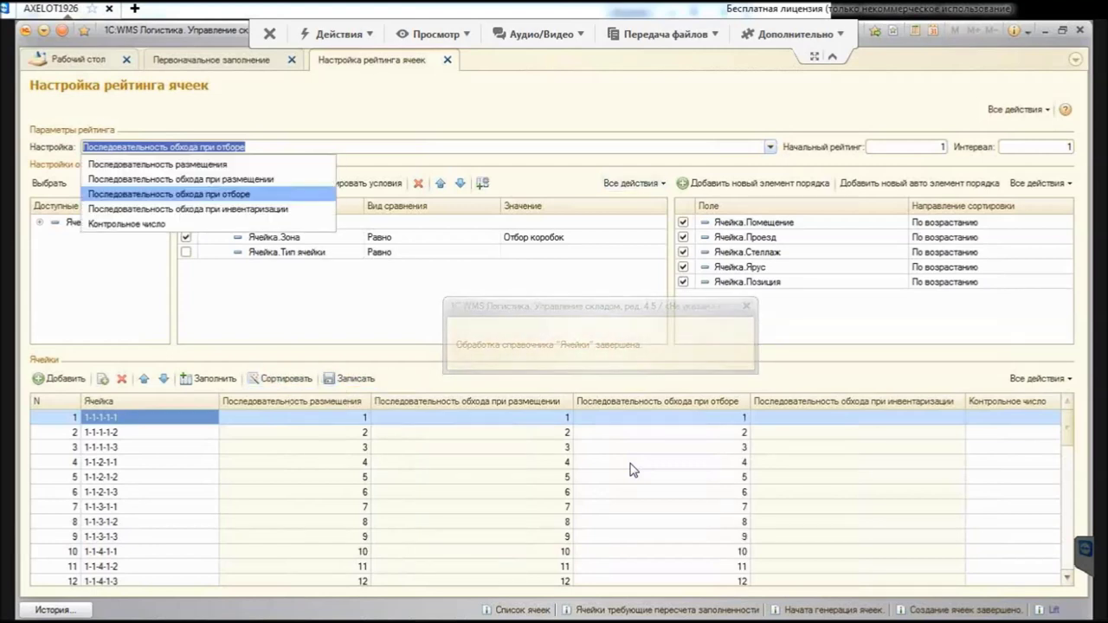
{"action": "key", "text": "Down"}
{"action": "key", "text": "Return"}
{"action": "key", "text": "Return"}
{"action": "key", "text": "Right"}
{"action": "key", "text": "Return"}
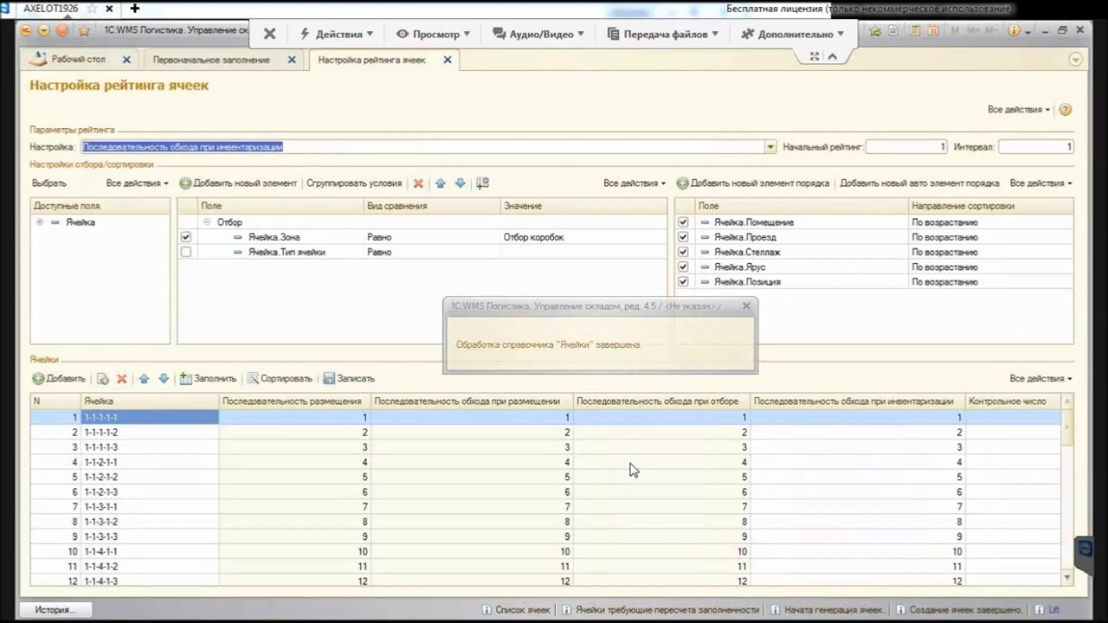
{"action": "double_click", "coordinate": [632, 464]}
Step: Confirm cell 1-1-2-1-1 shows traversal value 4 on its Параметры операций tab
{"action": "key", "text": "ctrl+shift+F4"}
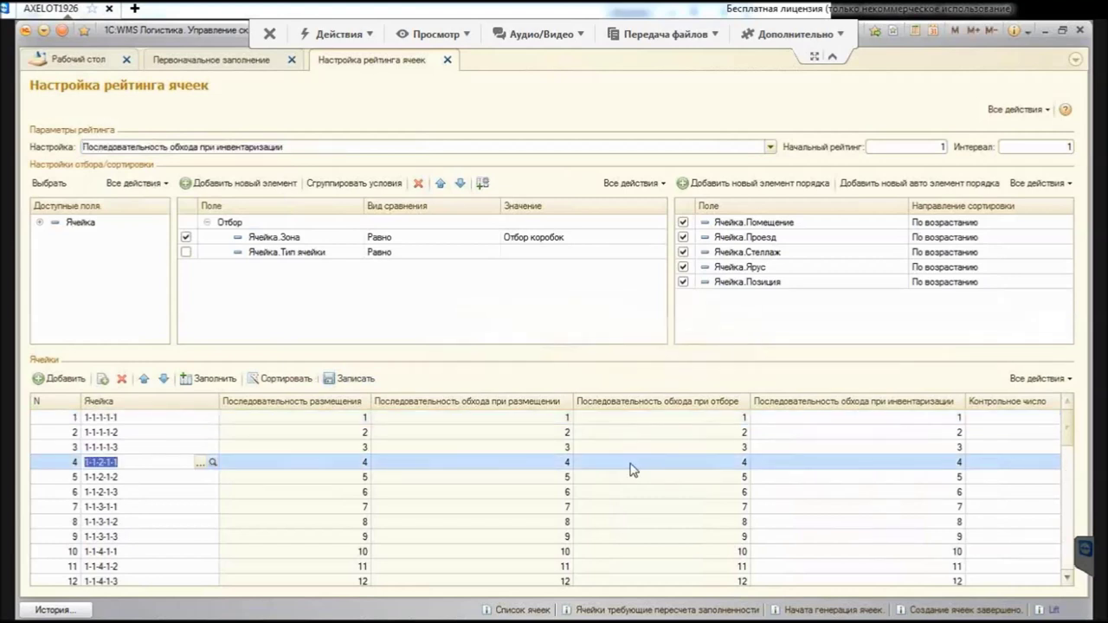
{"action": "key", "text": "ctrl+Page_Down"}
{"action": "key", "text": "Tab"}
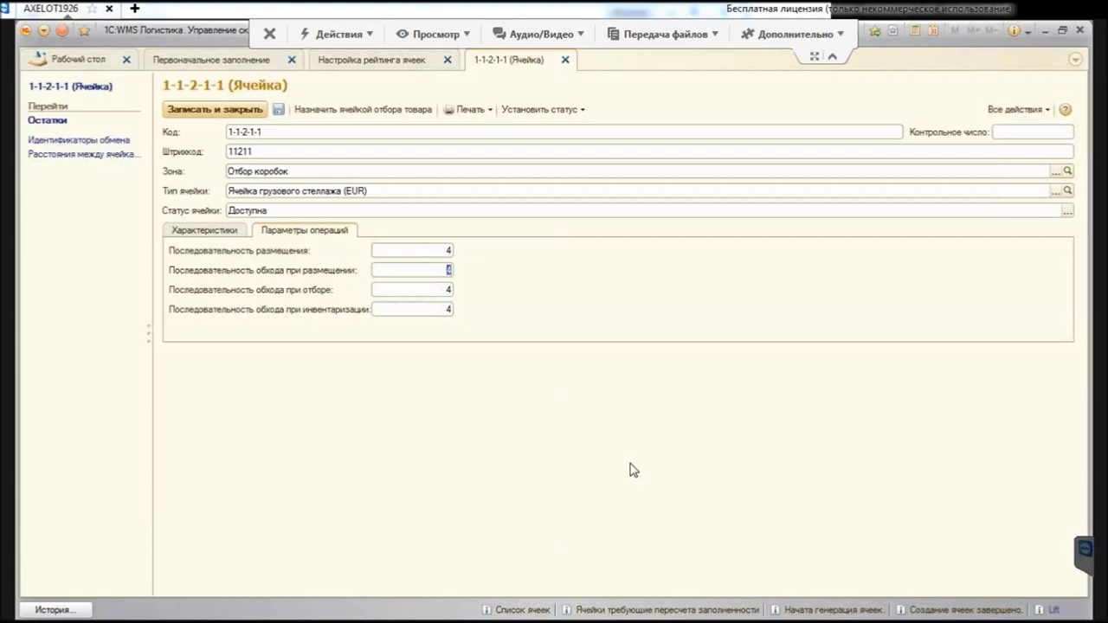
{"action": "key", "text": "Escape"}
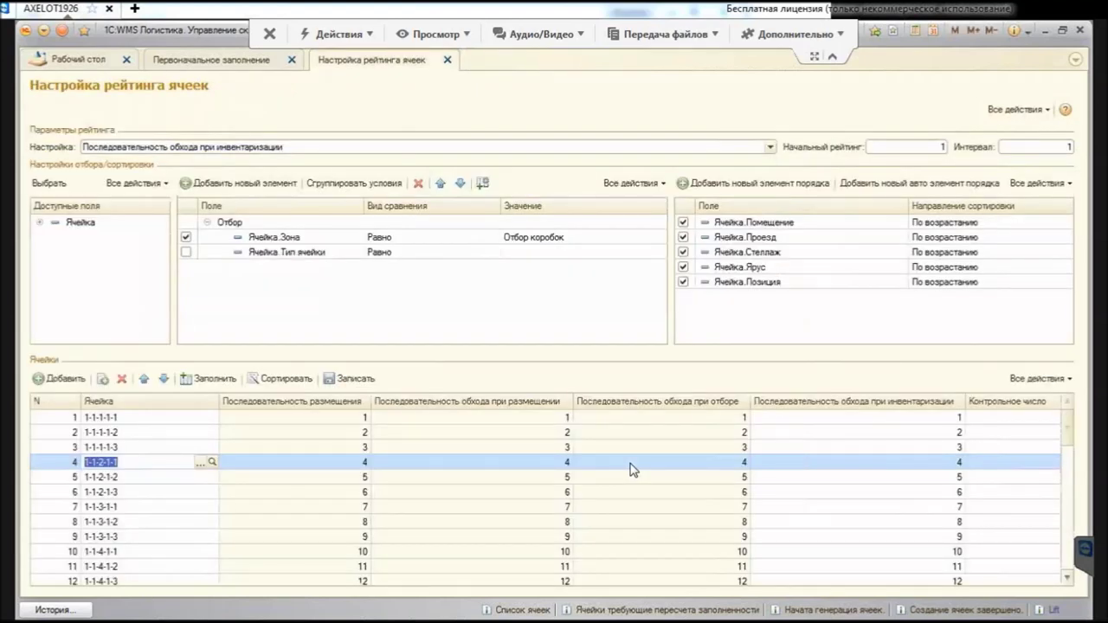
Step: Review the rating table rows and close Настройка рейтинга ячеек
{"action": "key", "text": "Up"}
{"action": "key", "text": "Up"}
{"action": "key", "text": "Right"}
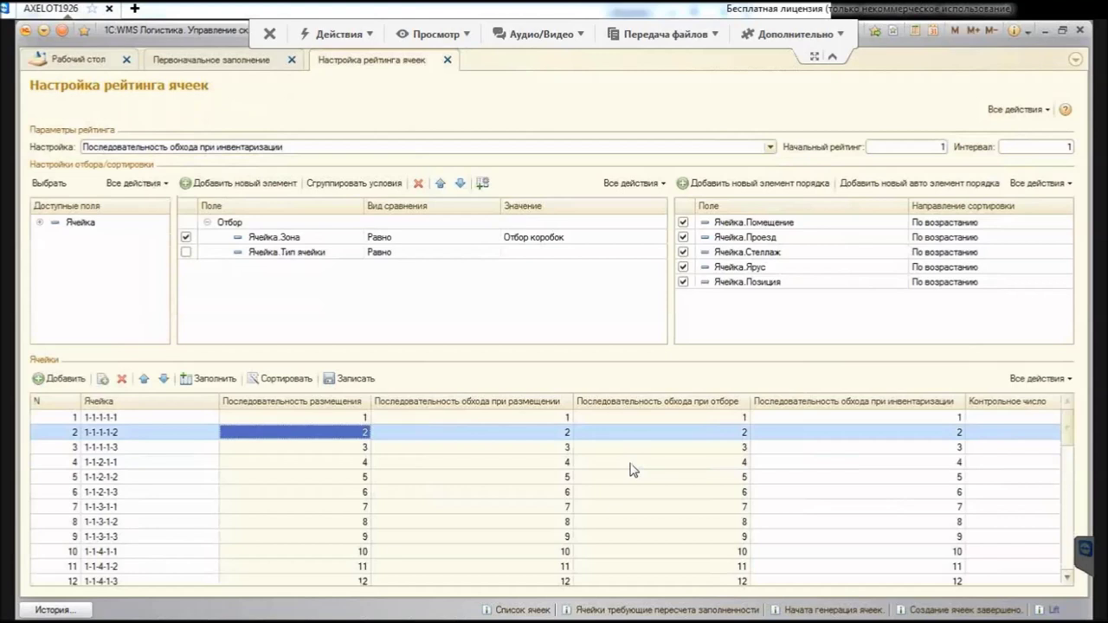
{"action": "scroll", "coordinate": [633, 469], "scroll_direction": "down", "scroll_amount": 10}
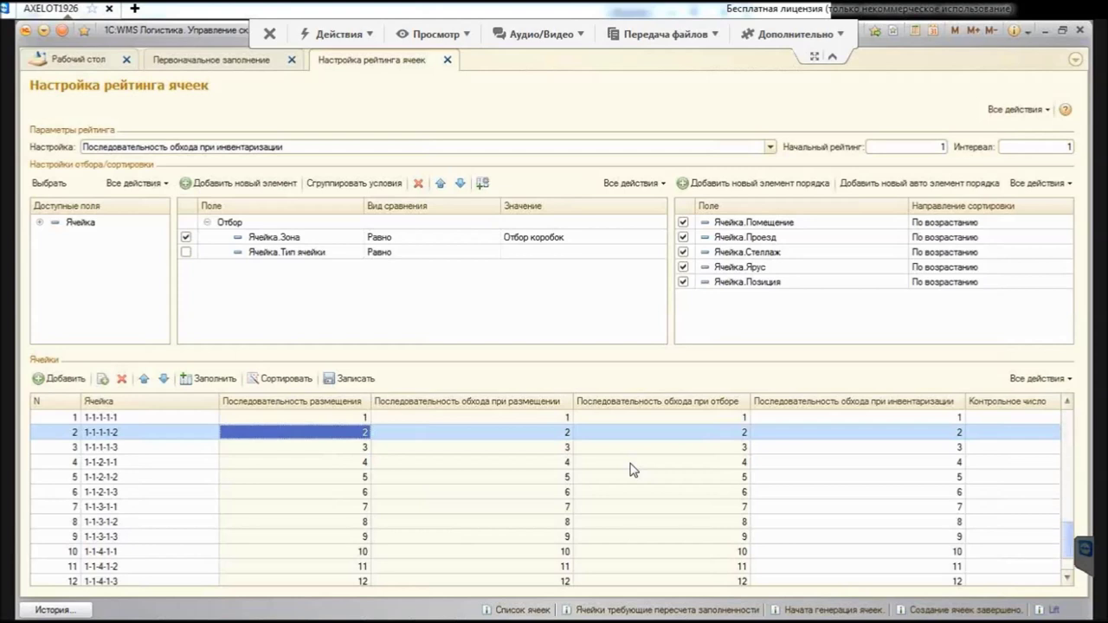
{"action": "scroll", "coordinate": [633, 470], "scroll_direction": "up", "scroll_amount": 10}
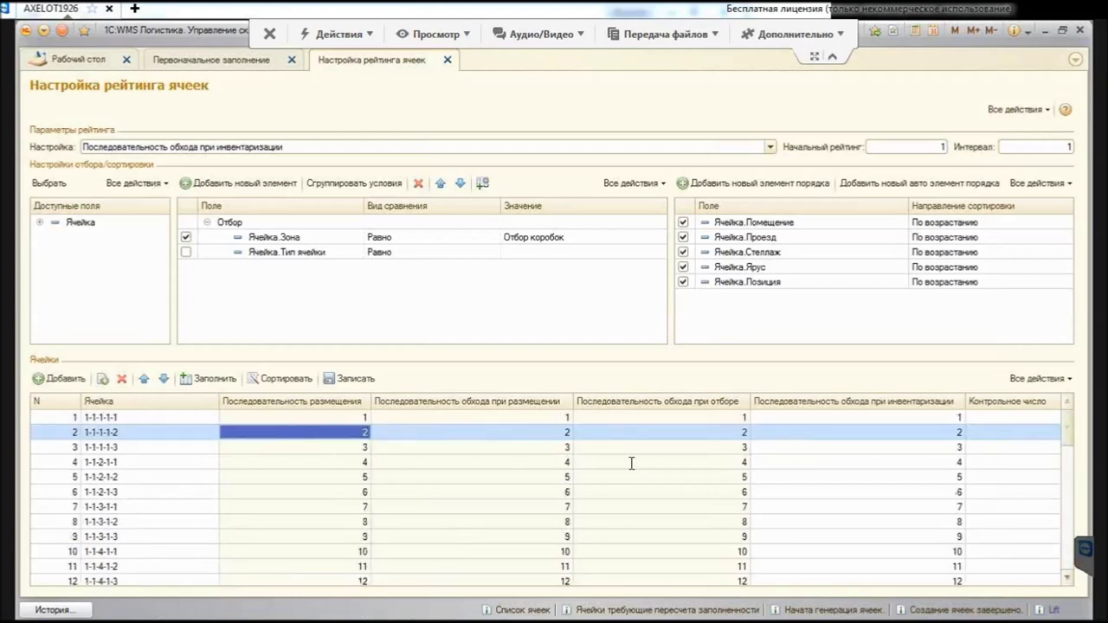
{"action": "key", "text": "shift+Tab"}
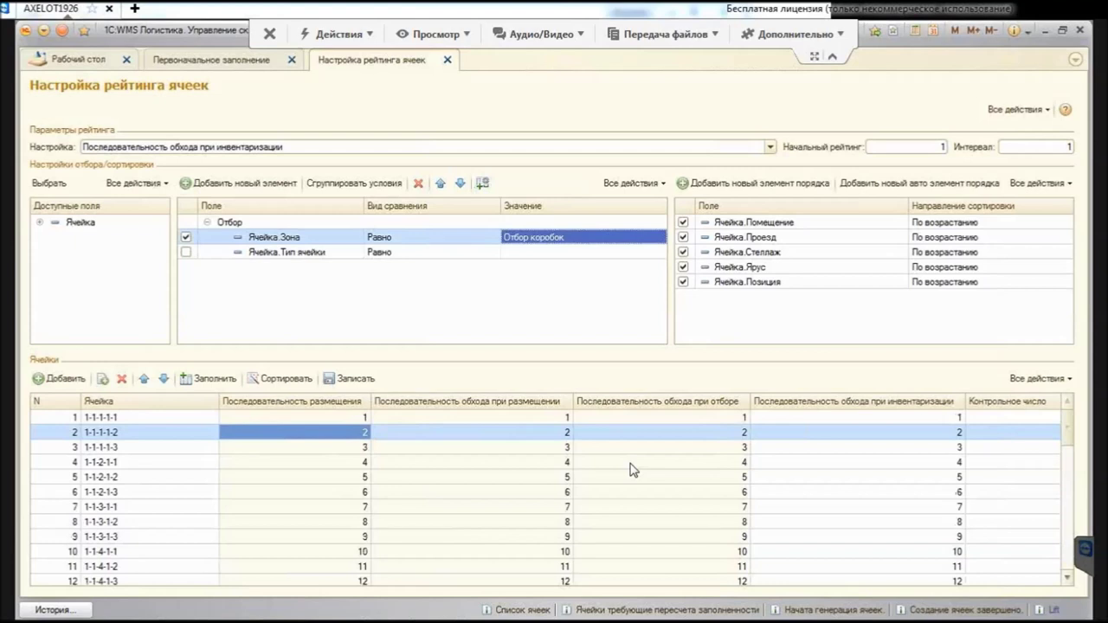
{"action": "key", "text": "Escape"}
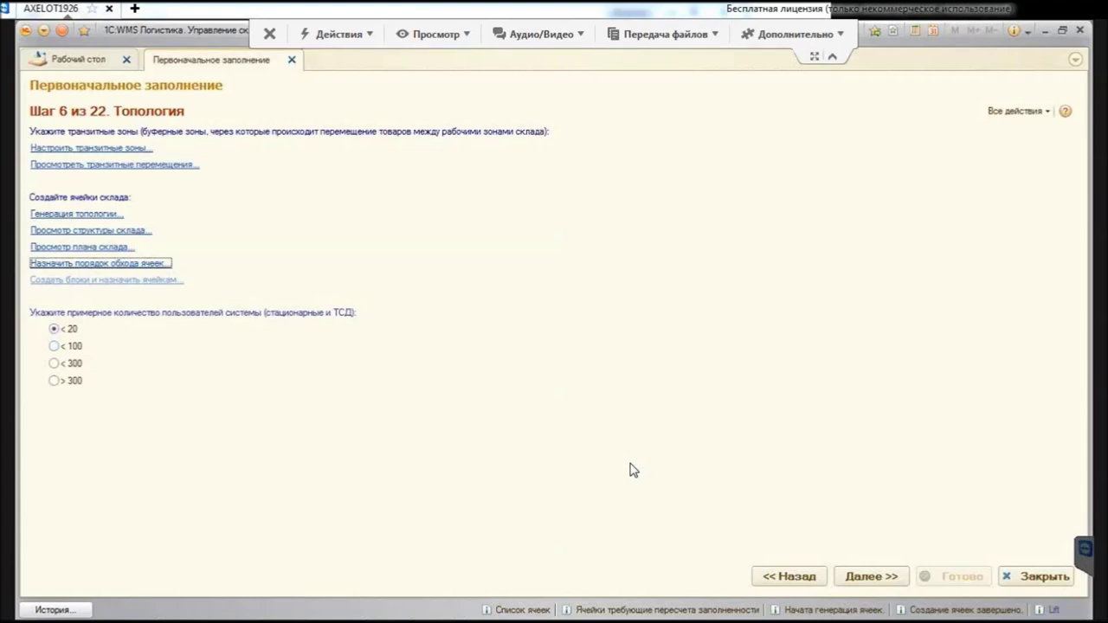
Step: Advance the setup wizard from step 6 Топология with «Далее >>»
{"action": "key", "text": "Tab"}
{"action": "key", "text": "Down"}
{"action": "key", "text": "Up"}
{"action": "key", "text": "Tab"}
{"action": "key", "text": "Return"}
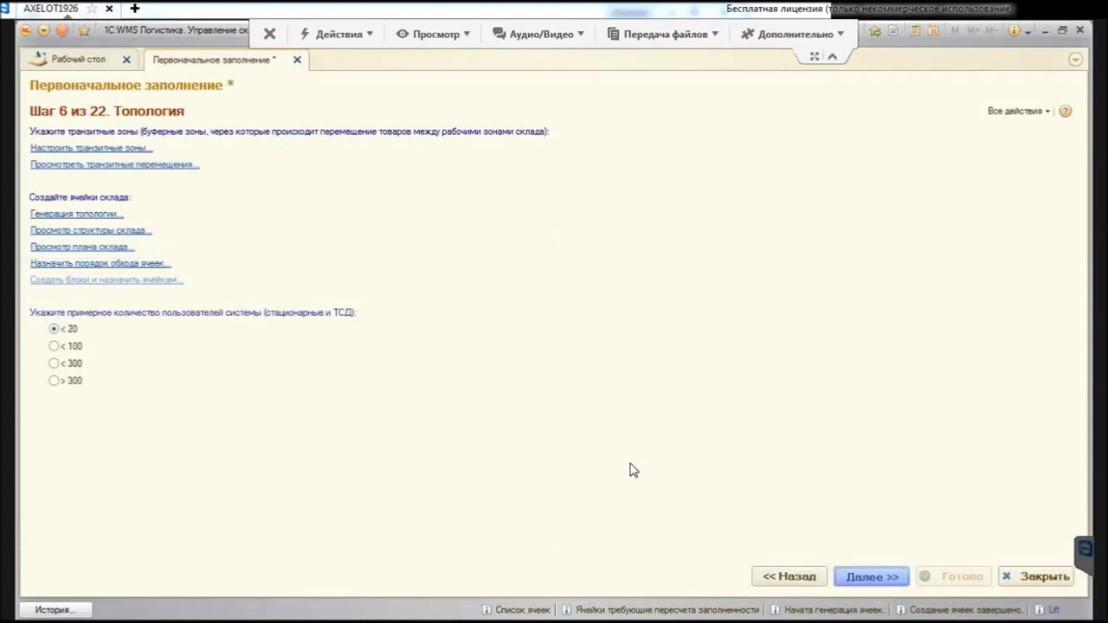
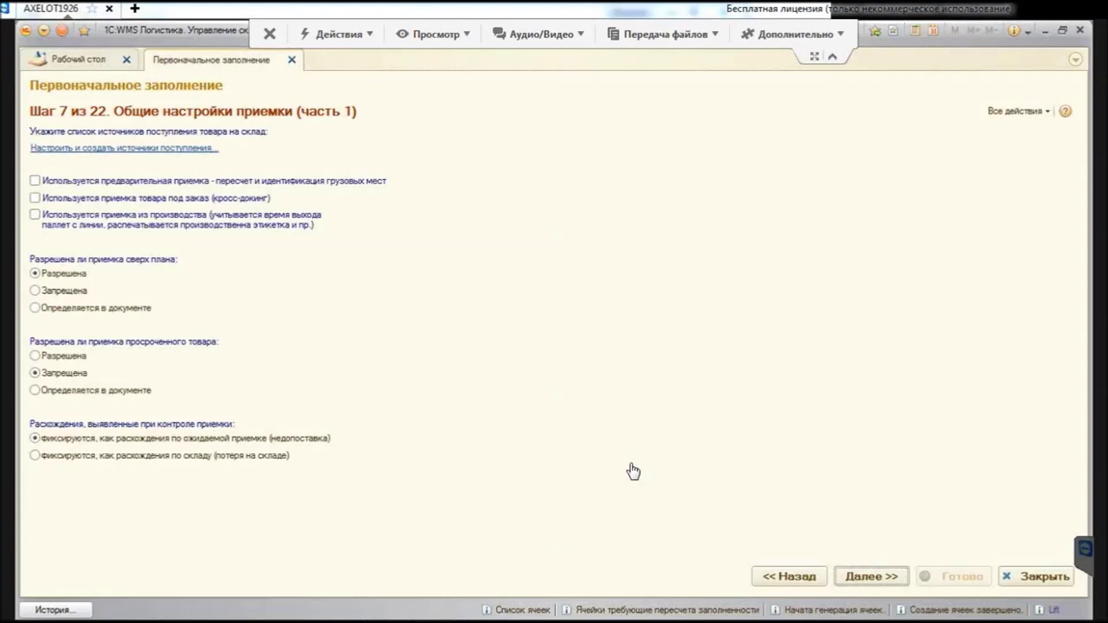
Step: Review the receipt sources Возврат от клиента, Приемка из производства and Приемка со склада, then close the list
{"action": "key", "text": "Down"}
{"action": "key", "text": "Down"}
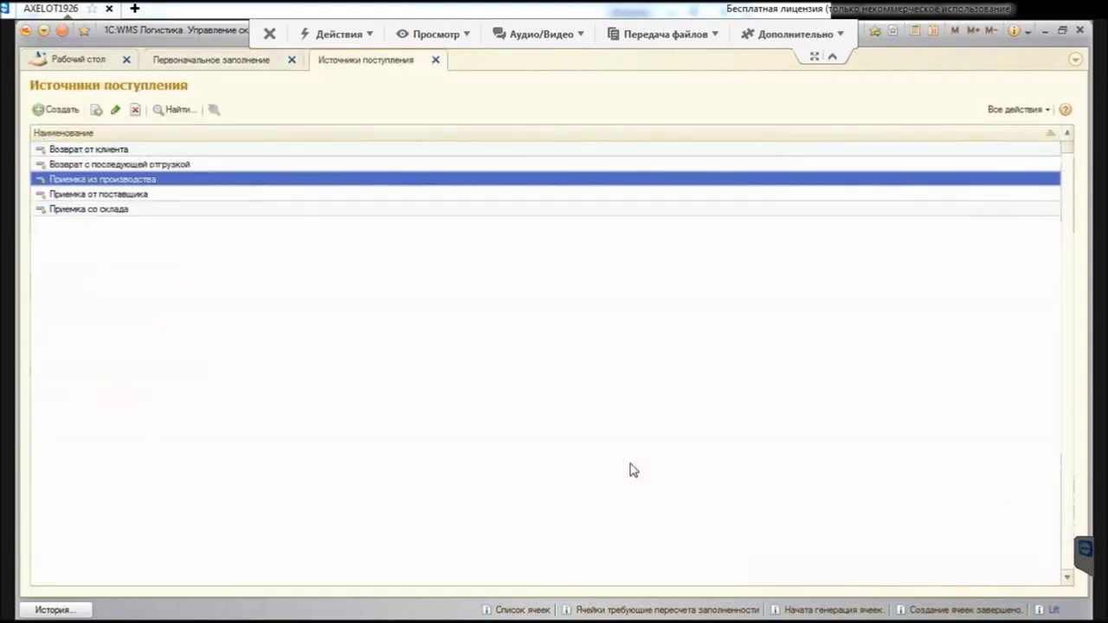
{"action": "key", "text": "Up"}
{"action": "key", "text": "Up"}
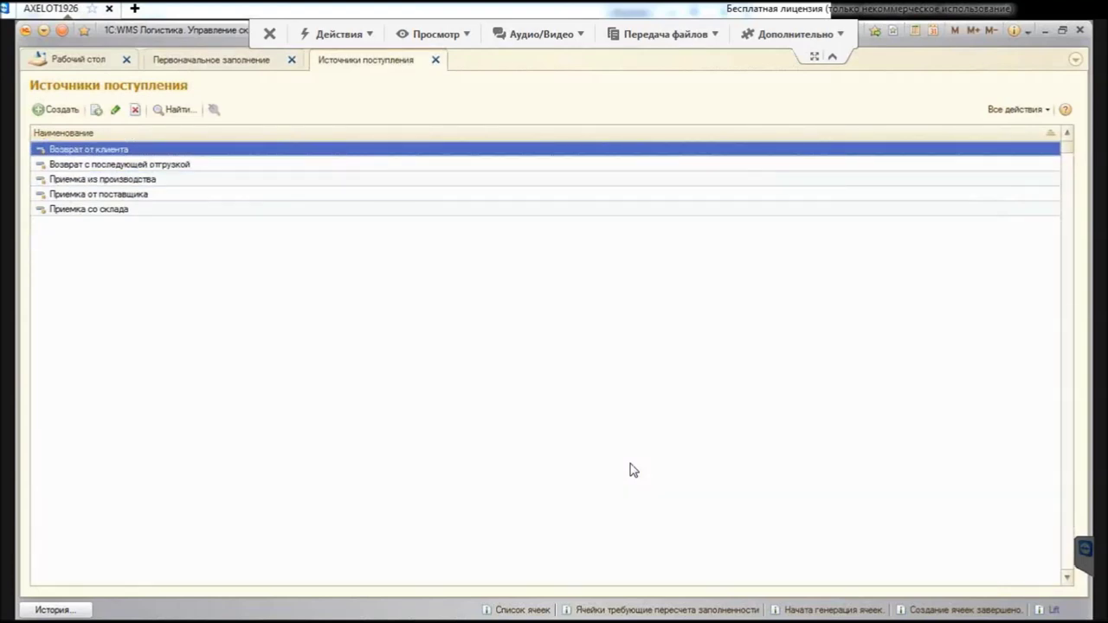
{"action": "key", "text": "End"}
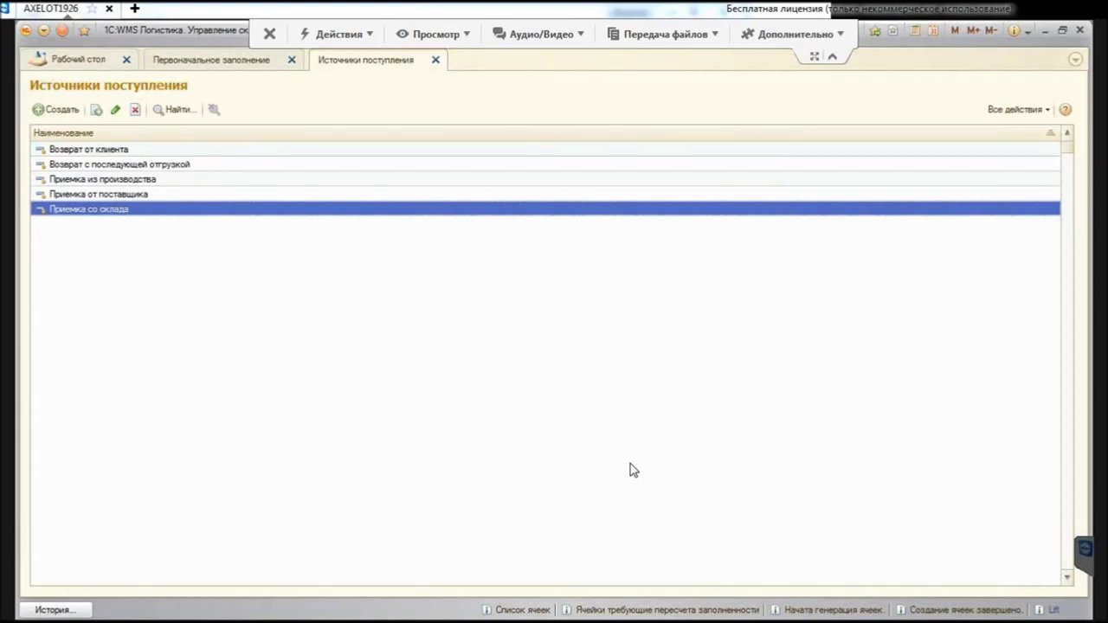
{"action": "key", "text": "Escape"}
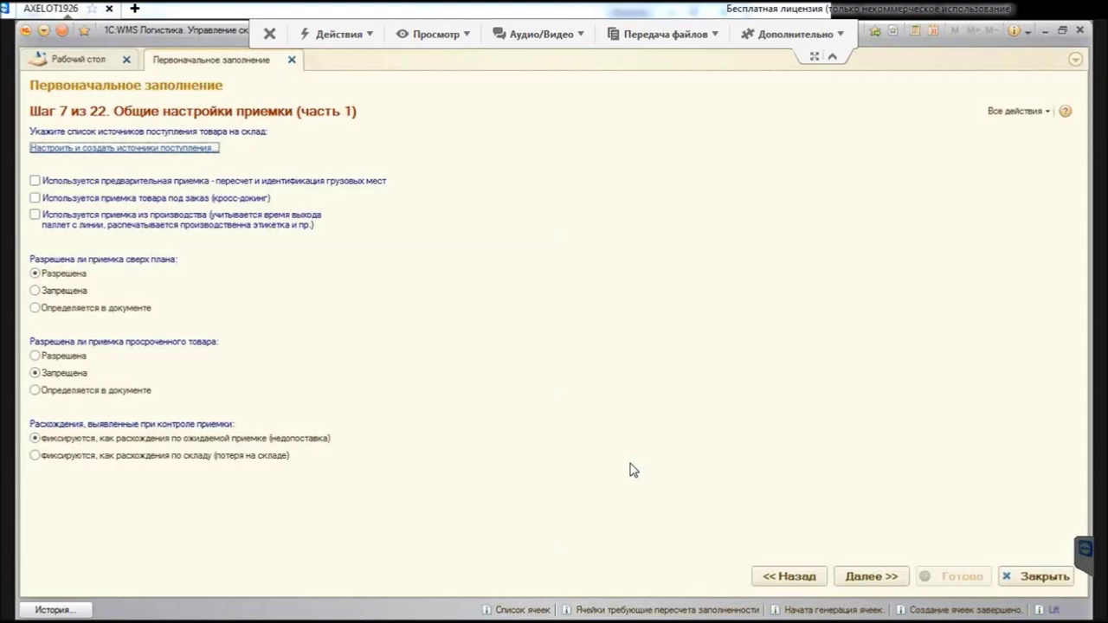
Step: Enable preliminary receiving with cargo-place recount and set expired goods receipt to Разрешена
{"action": "key", "text": "Tab"}
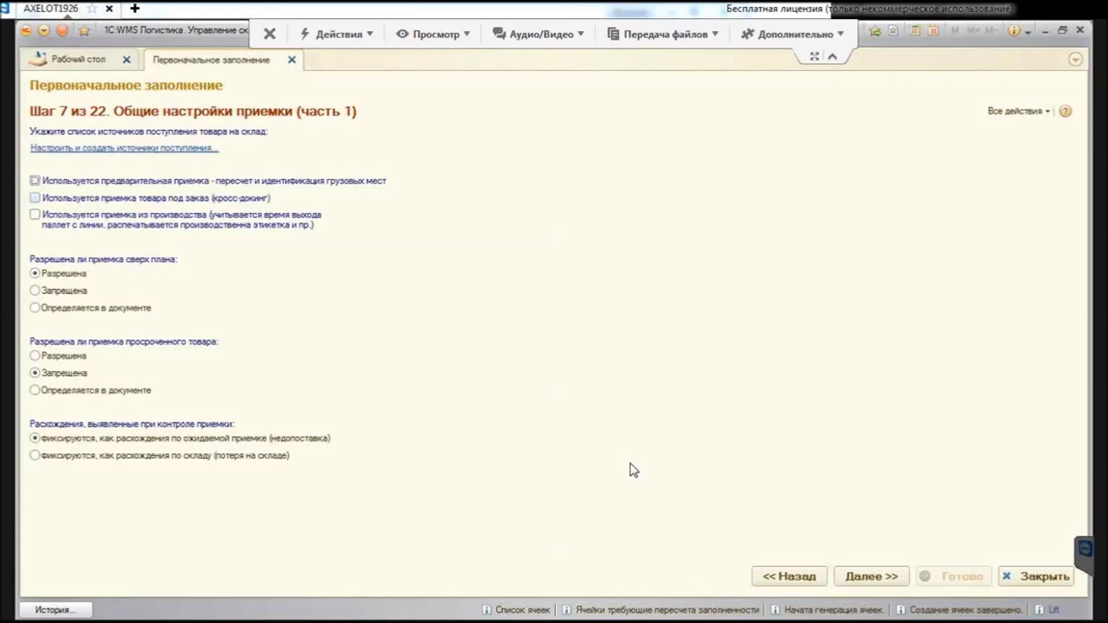
{"action": "key", "text": "space"}
{"action": "key", "text": "Up"}
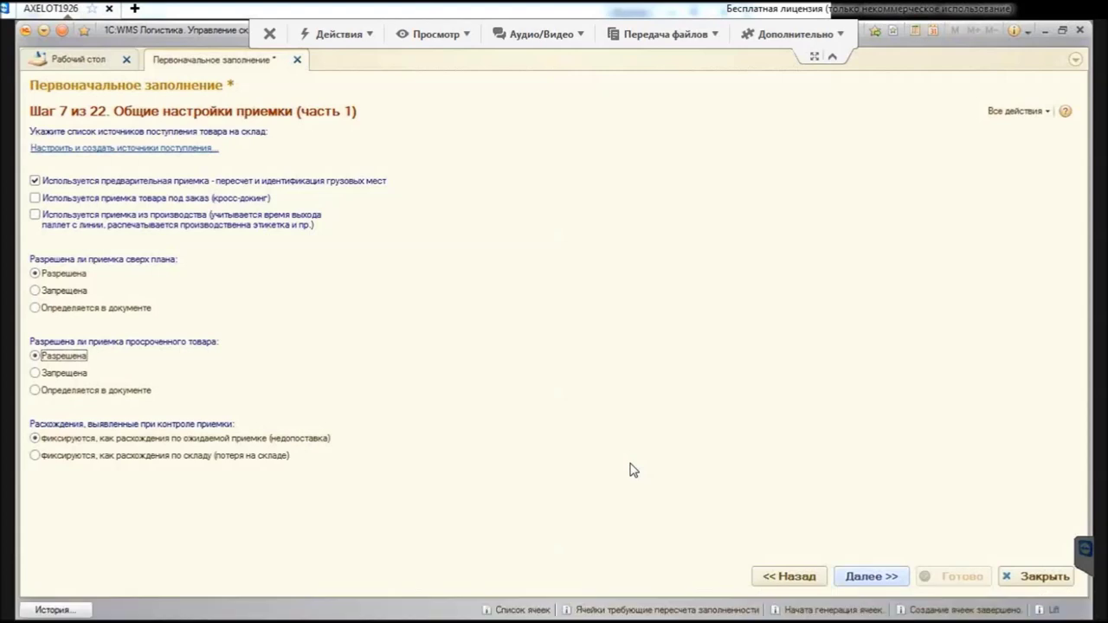
Step: Advance the wizard to step 8 of 22, receiving settings part 2
{"action": "key", "text": "Tab"}
{"action": "key", "text": "Tab"}
{"action": "key", "text": "Tab"}
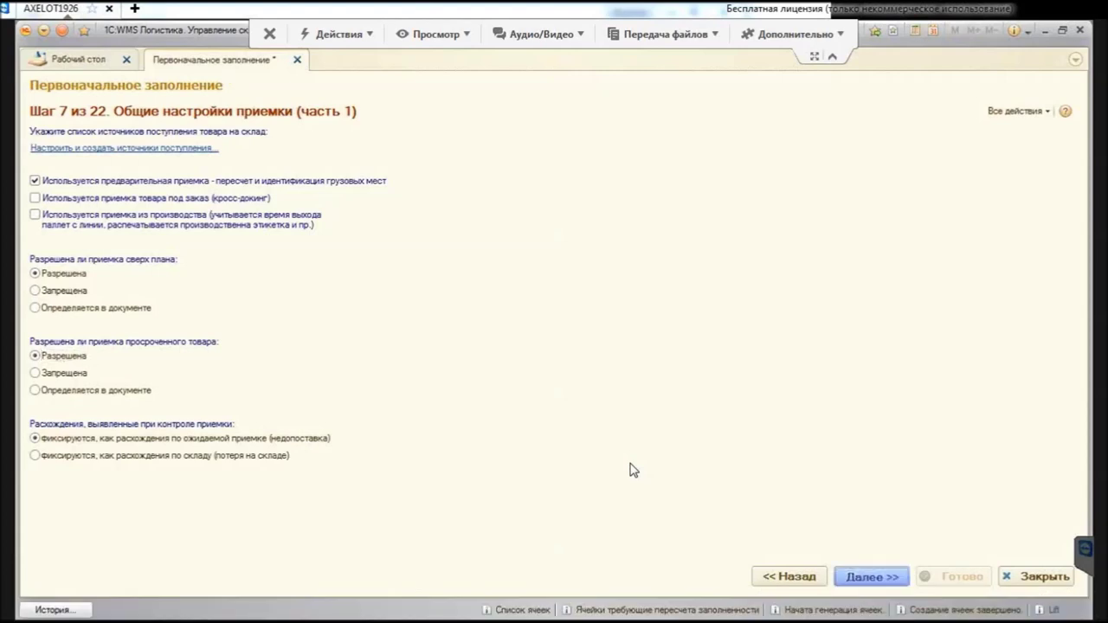
{"action": "key", "text": "Return"}
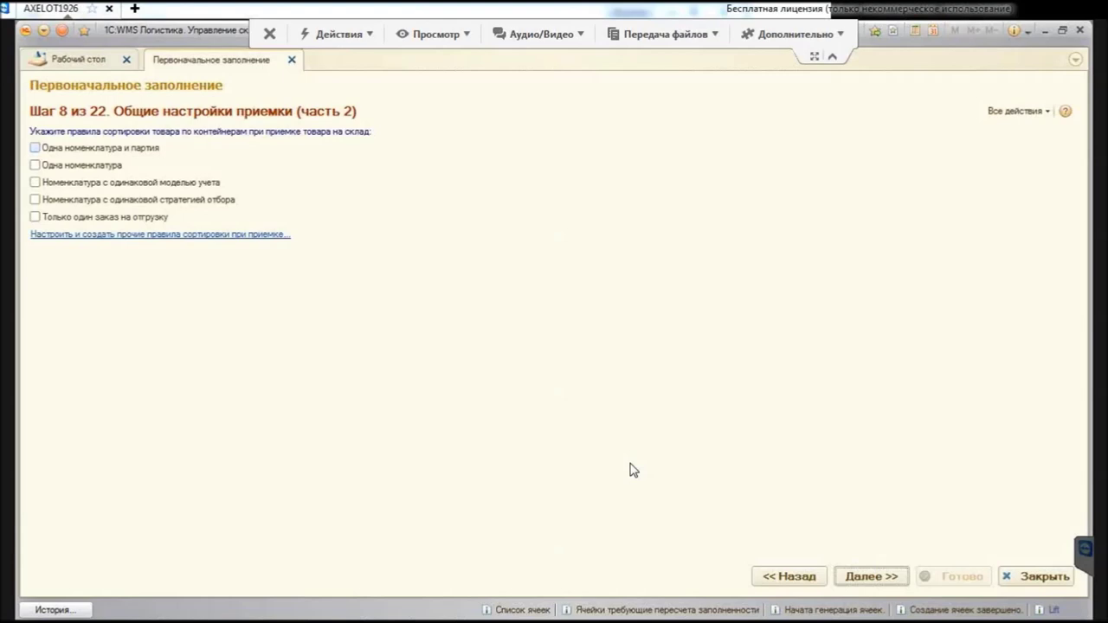
Step: Check the Номенклатура с одинаковой моделью учета sorting rule and bring up the receiving sort rules list
{"action": "key", "text": "Tab"}
{"action": "key", "text": "Tab"}
{"action": "key", "text": "space"}
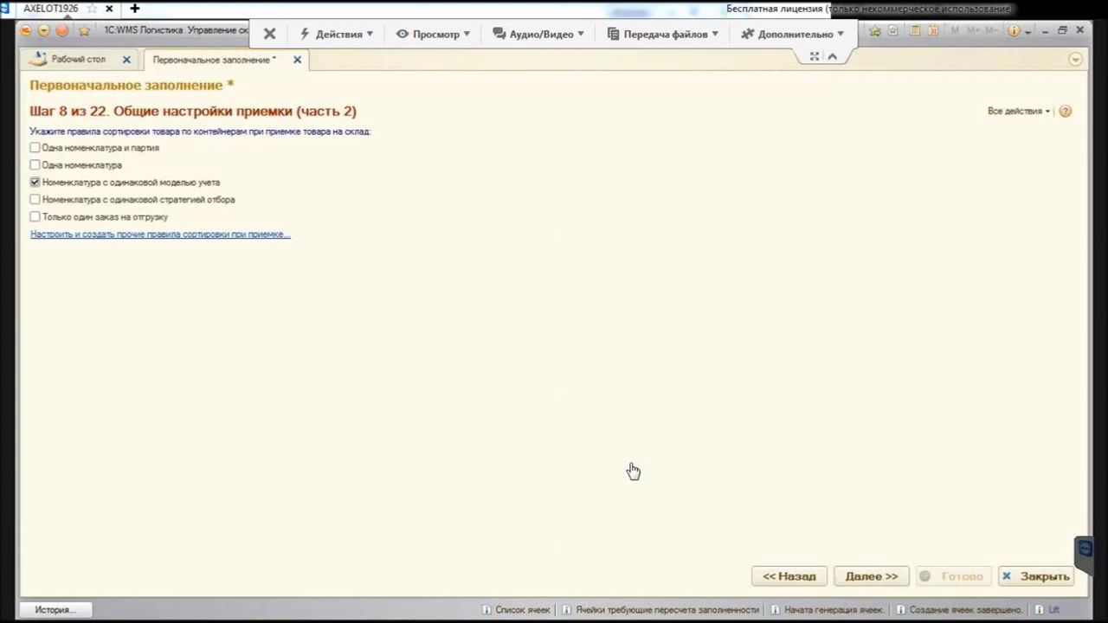
{"action": "key", "text": "Tab"}
{"action": "key", "text": "Tab"}
{"action": "key", "text": "Tab"}
{"action": "key", "text": "Return"}
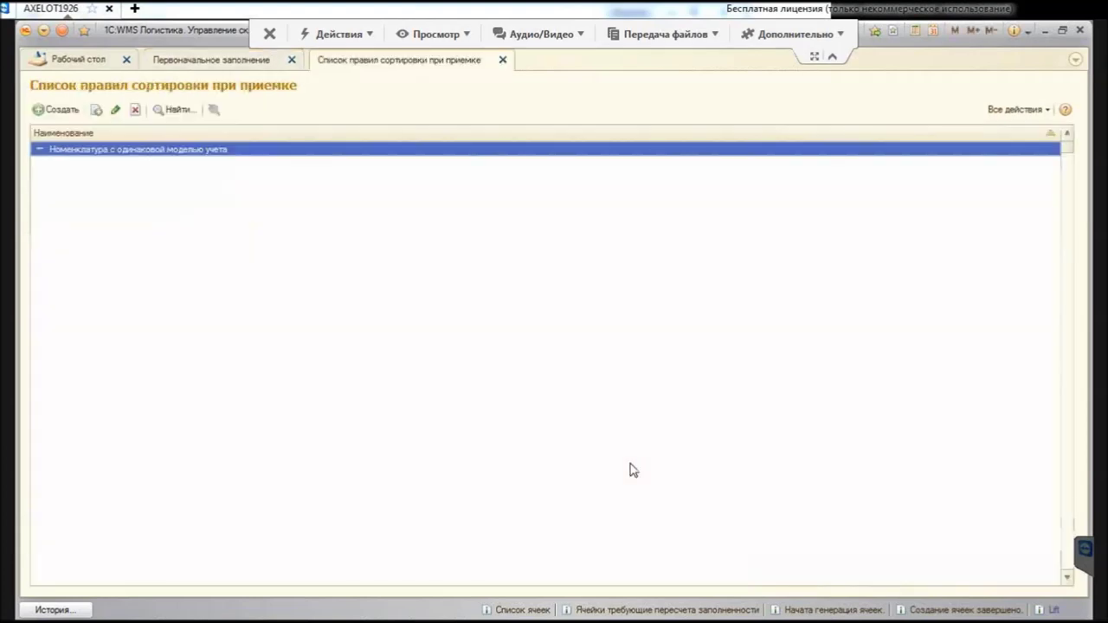
Step: Review the rule's Номенклатура.МодельУчета grouping with a 100-item limit and save it
{"action": "key", "text": "Return"}
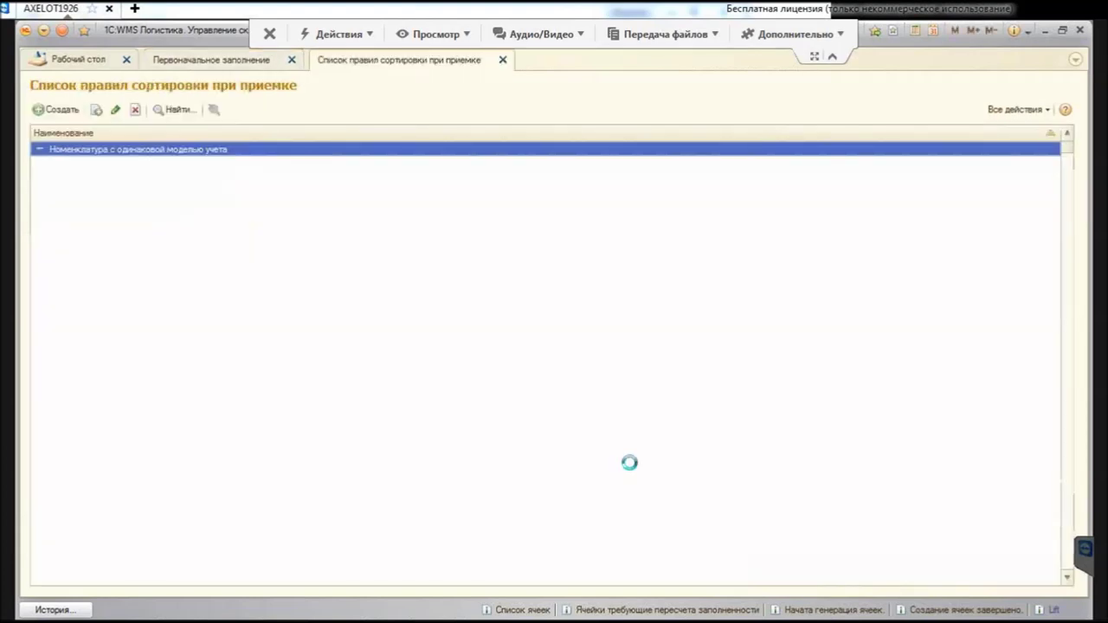
{"action": "left_click", "coordinate": [633, 470]}
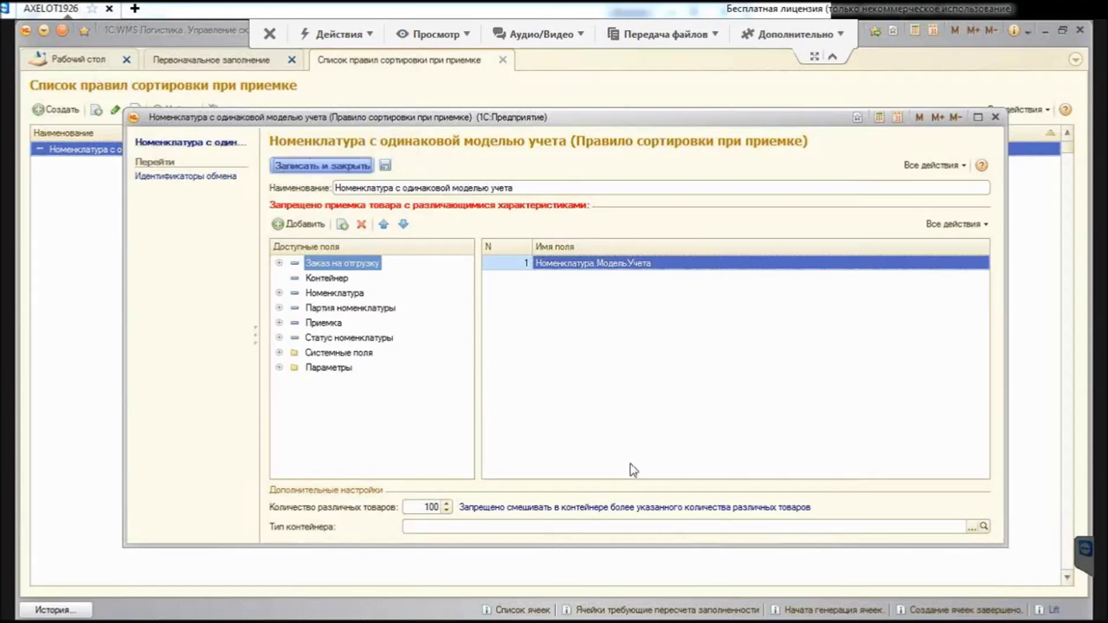
{"action": "key", "text": "ctrl+Return"}
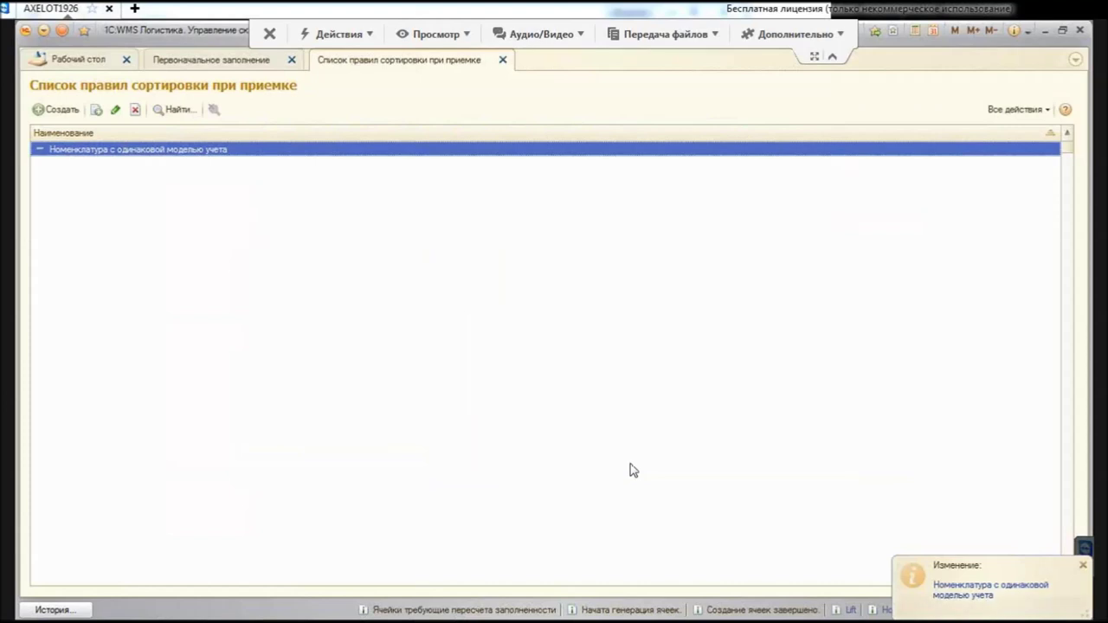
Step: Close the sort rules list, reach step 9 and view the Приемка товара stage settings
{"action": "key", "text": "Escape"}
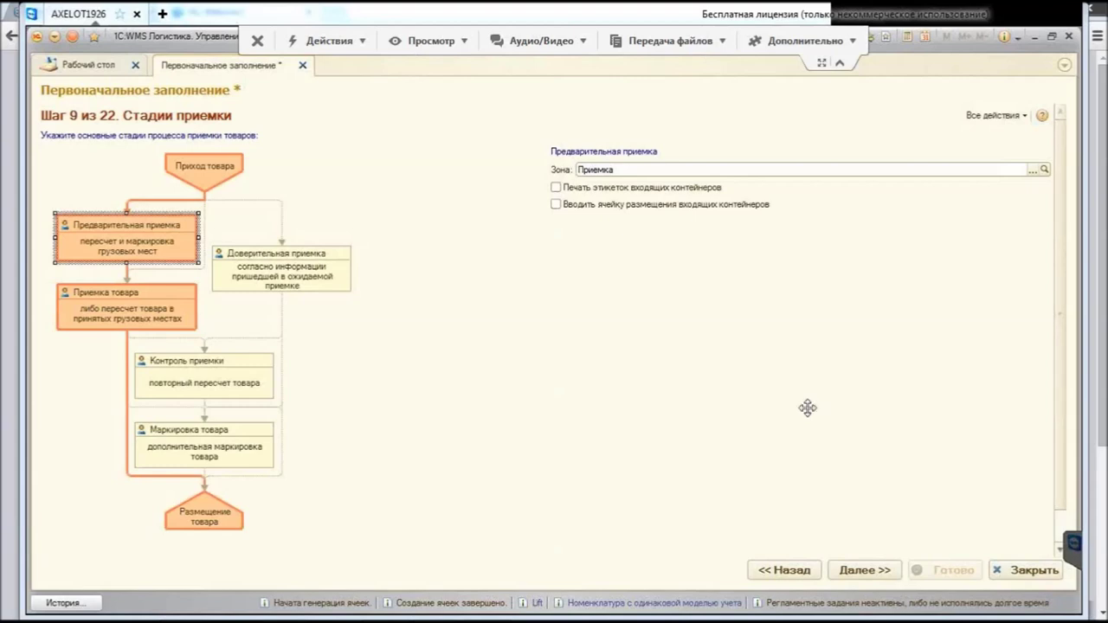
{"action": "key", "text": "Down"}
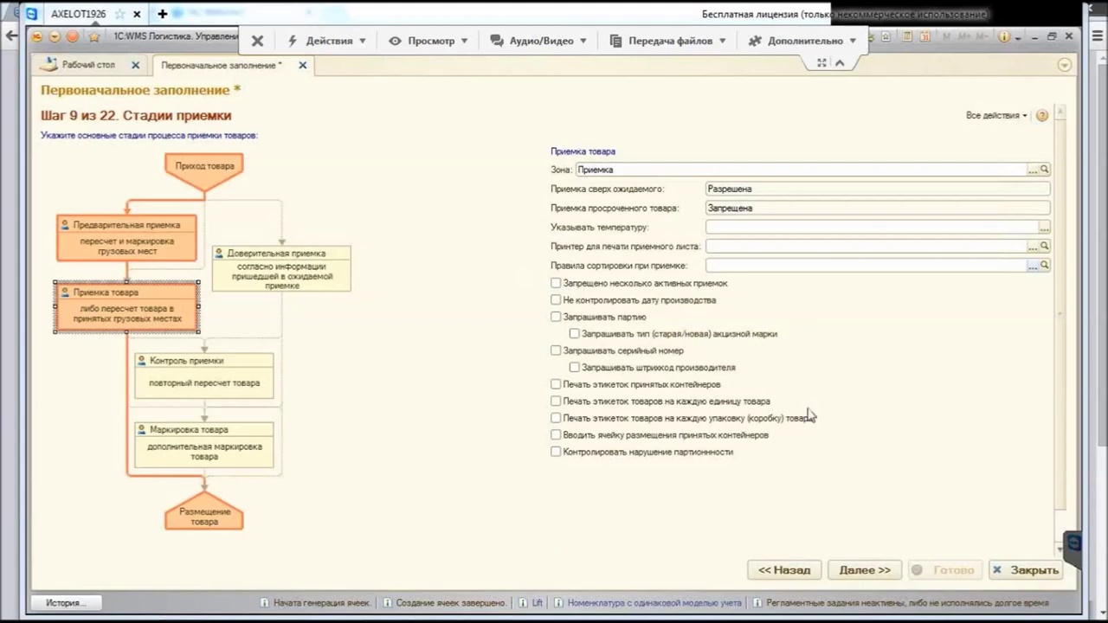
Step: Choose Номенклатура с одинаковой моделью учета as receiving sort rule and stop checking production dates
{"action": "key", "text": "F4"}
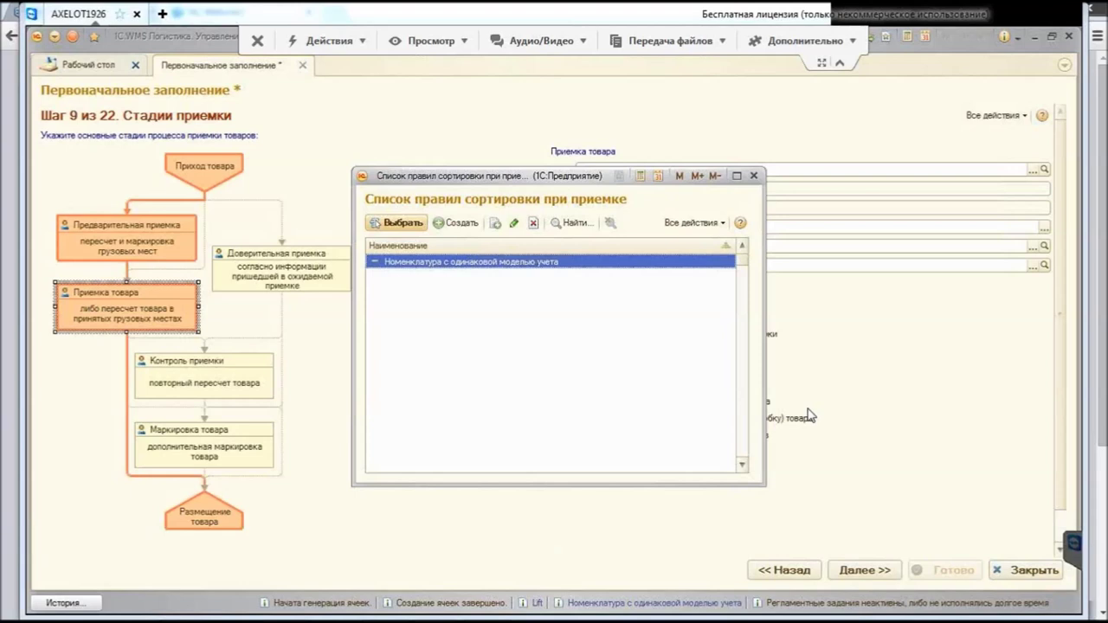
{"action": "key", "text": "Return"}
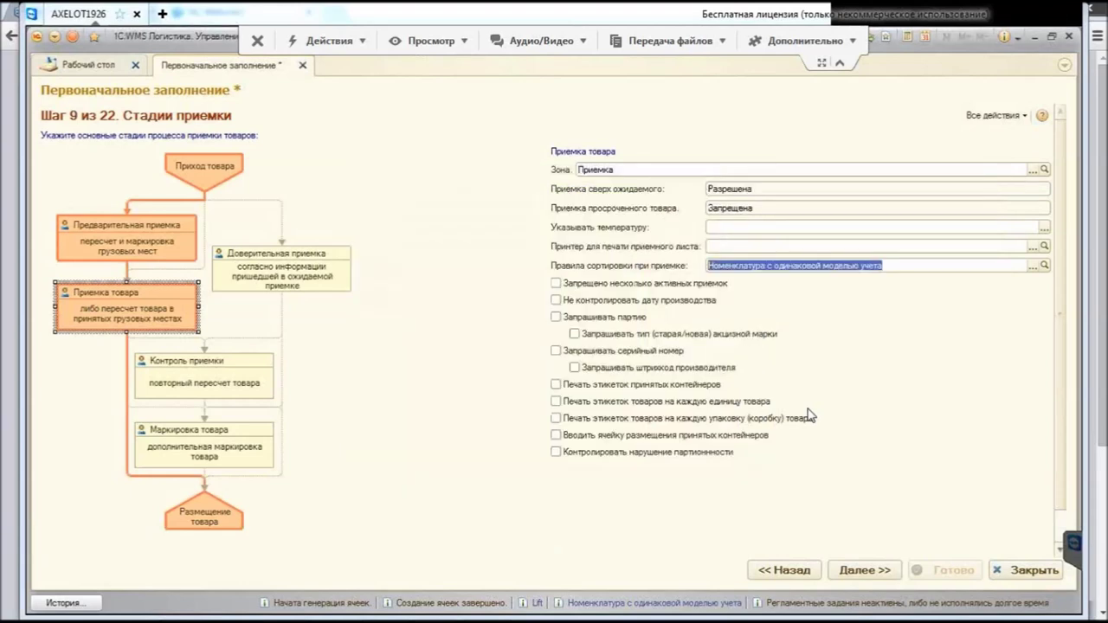
{"action": "key", "text": "Tab"}
{"action": "key", "text": "Tab"}
{"action": "key", "text": "Tab"}
{"action": "left_click", "coordinate": [556, 299]}
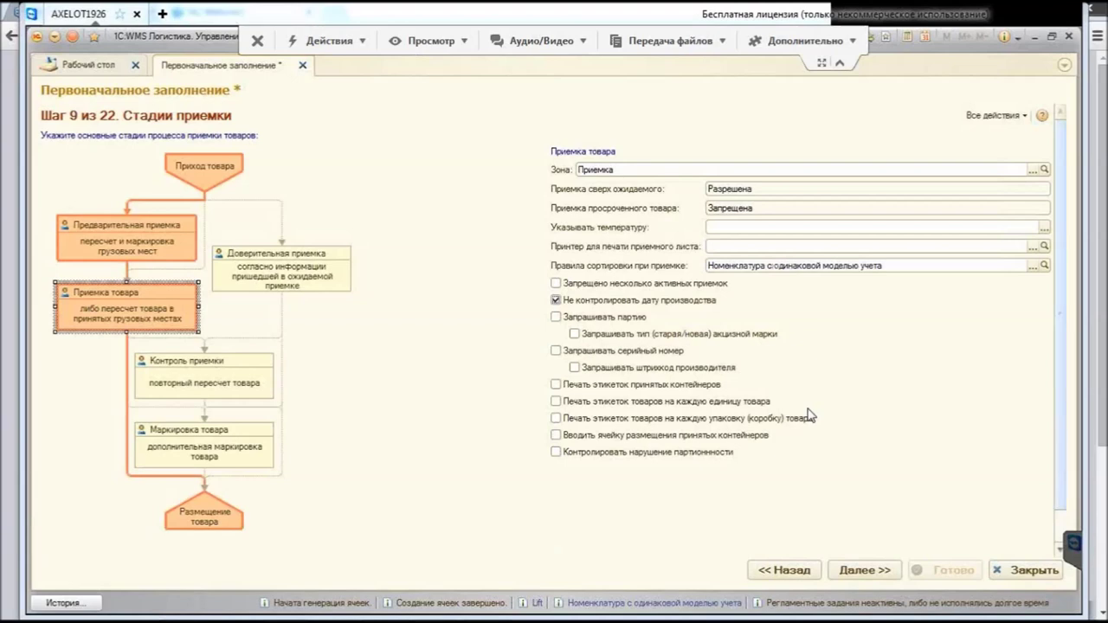
Step: Require the batch at receipt, move to step 10, and browse the shipment directions list
{"action": "key", "text": "Tab"}
{"action": "key", "text": "space"}
{"action": "scroll", "coordinate": [809, 416], "scroll_direction": "down", "scroll_amount": 1}
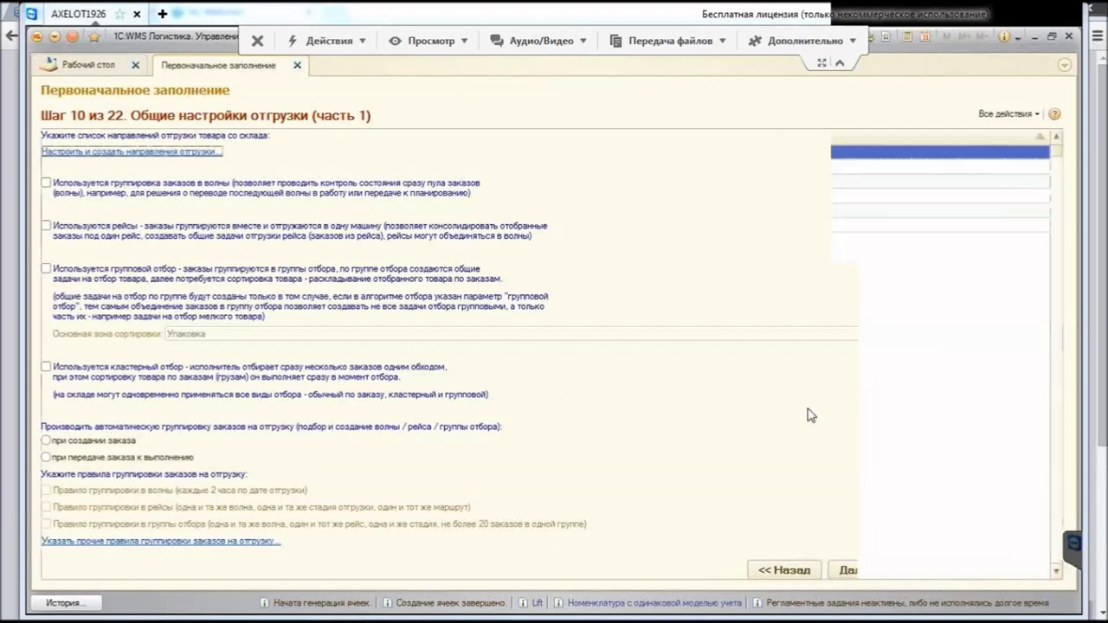
{"action": "key", "text": "Down"}
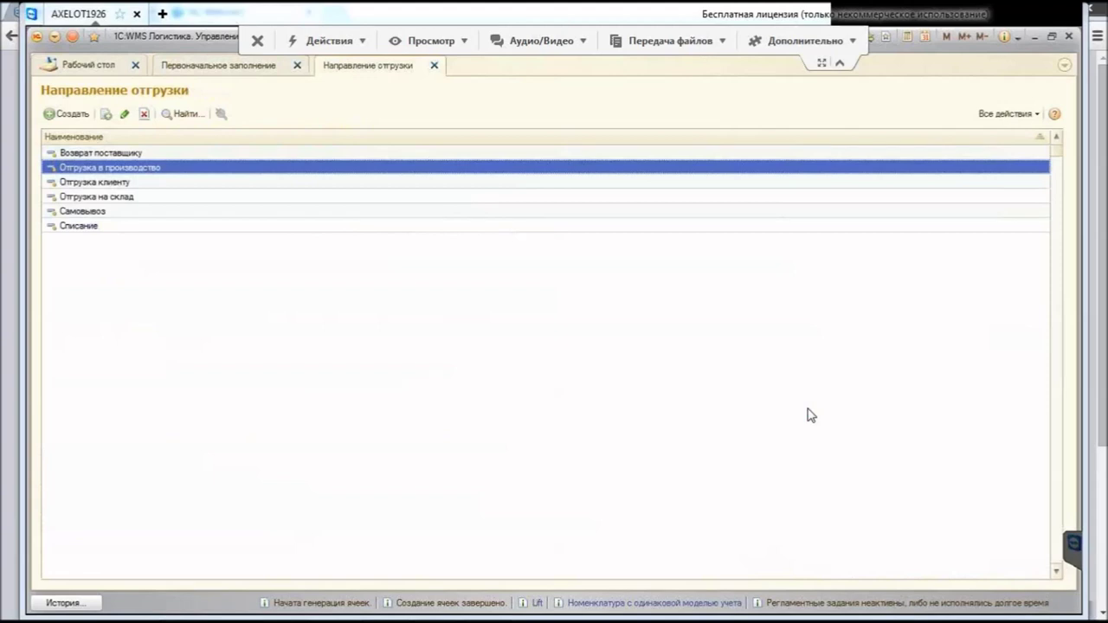
Step: Browse the shipment directions down to Списание, then close the list back to step 10
{"action": "key", "text": "End"}
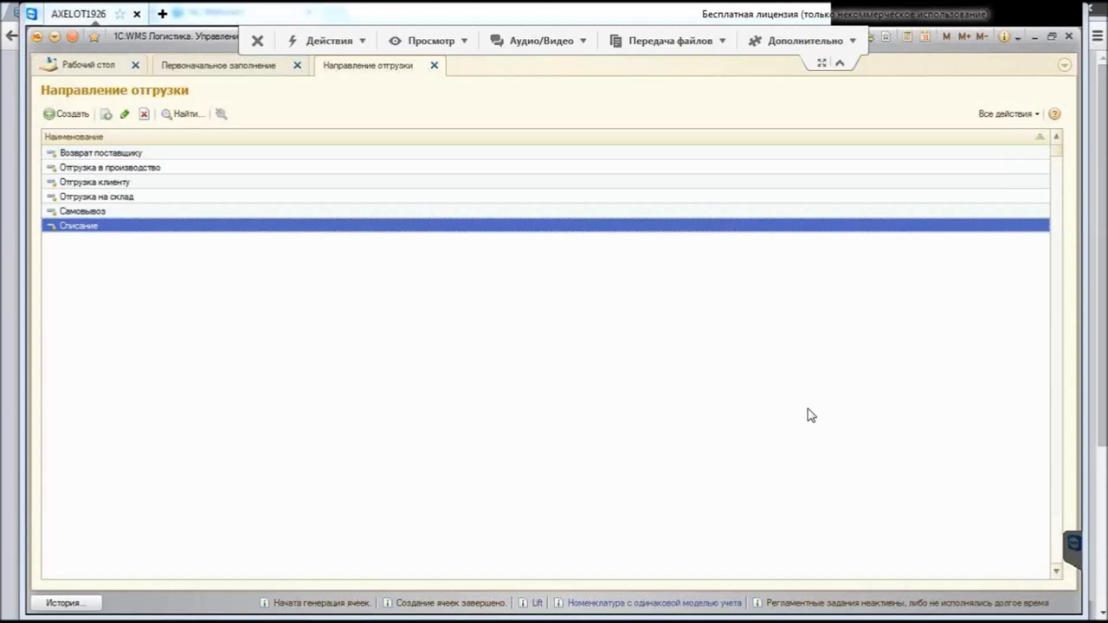
{"action": "key", "text": "Up"}
{"action": "key", "text": "Up"}
{"action": "key", "text": "Up"}
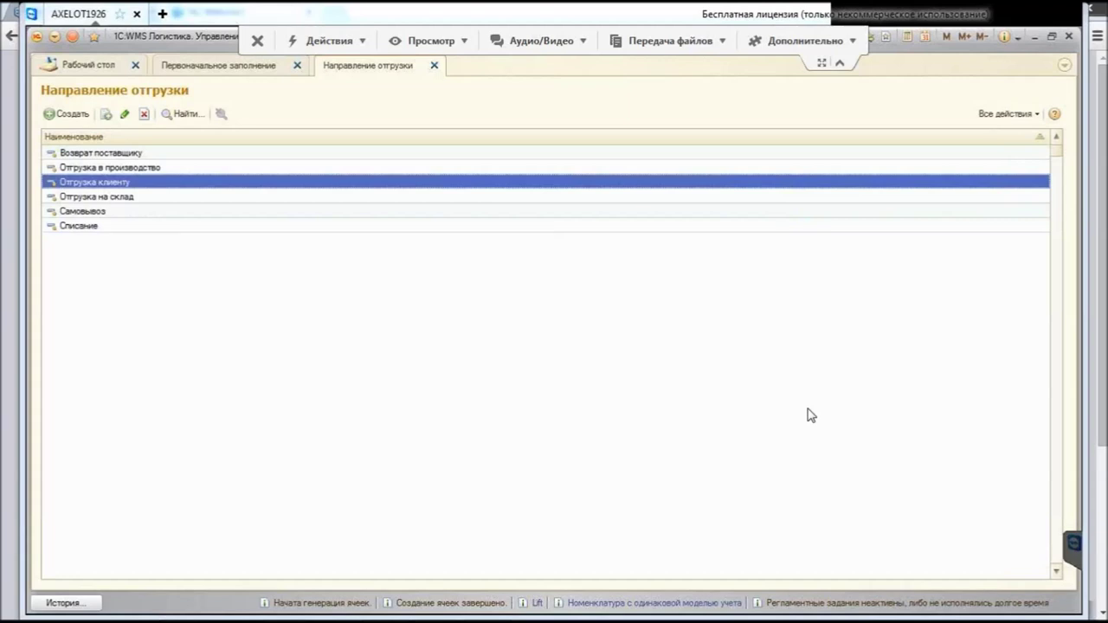
{"action": "key", "text": "Escape"}
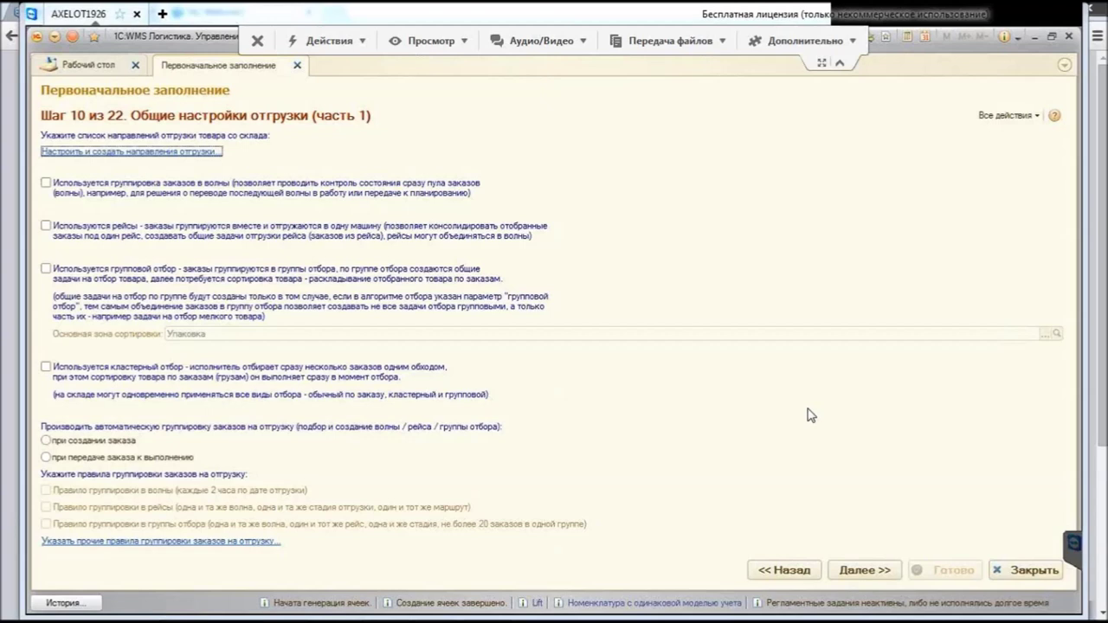
Step: Enable trips and cluster picking for shipments, leaving group picking off
{"action": "key", "text": "Tab"}
{"action": "key", "text": "Tab"}
{"action": "key", "text": "space"}
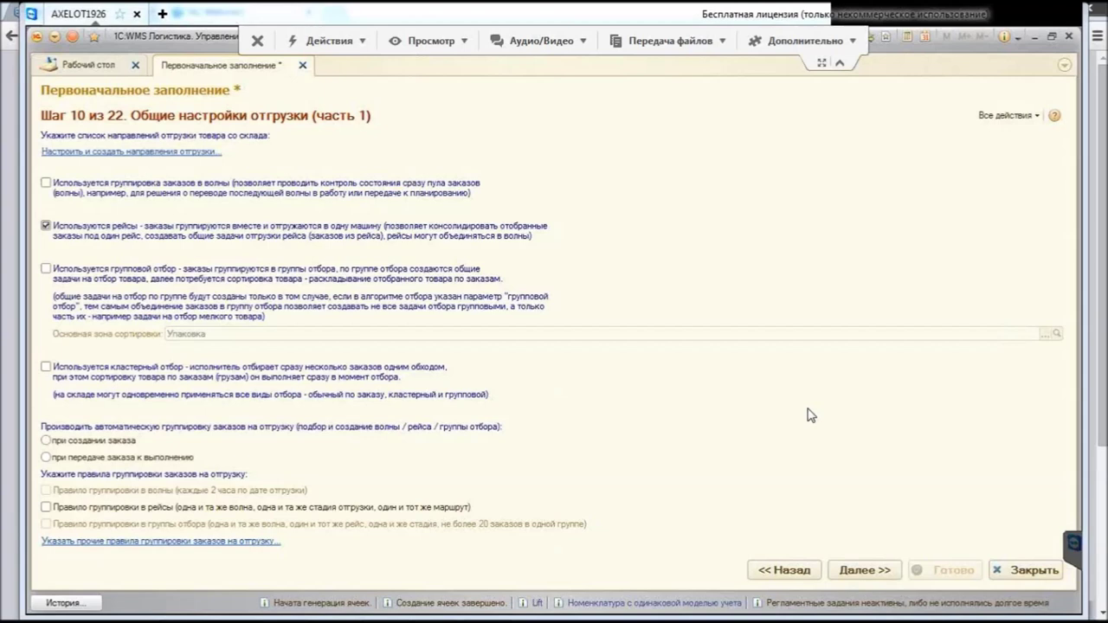
{"action": "key", "text": "Tab"}
{"action": "key", "text": "space"}
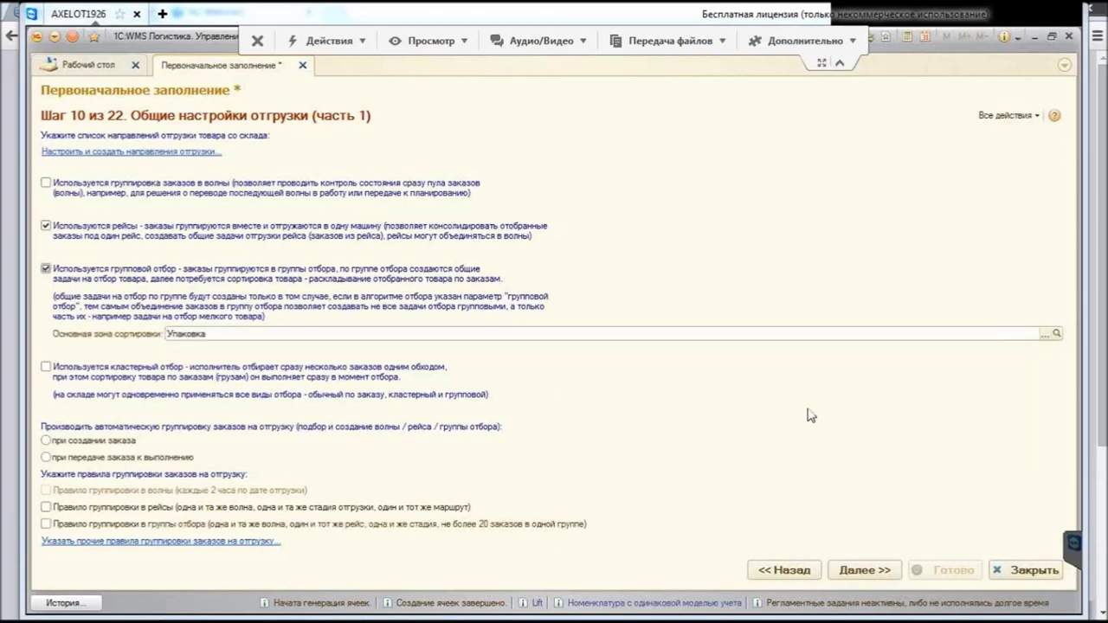
{"action": "key", "text": "space"}
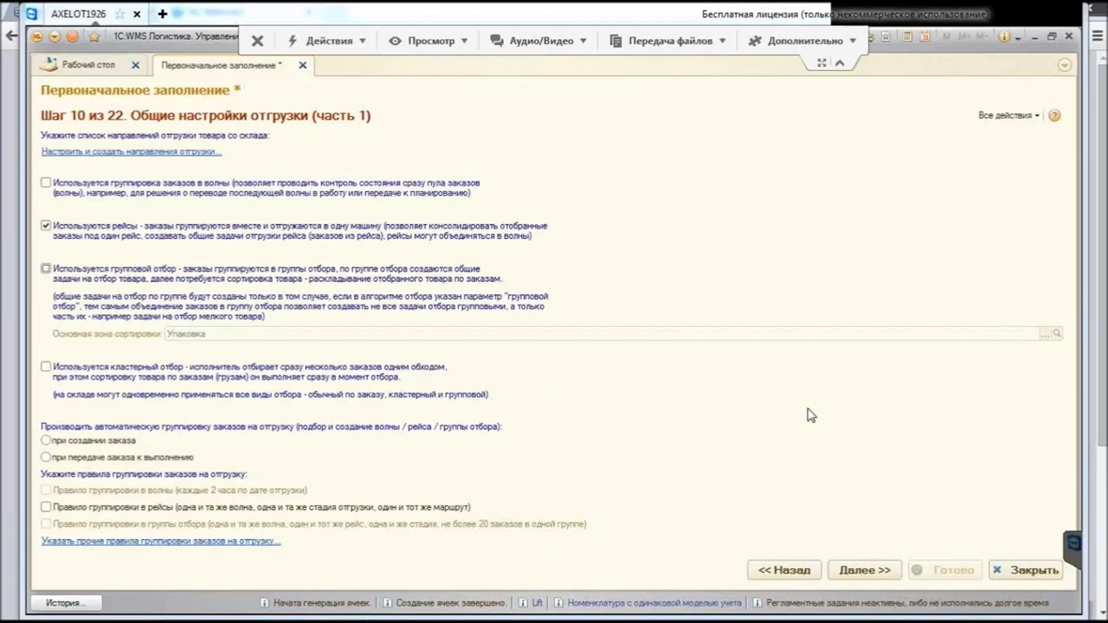
{"action": "key", "text": "Tab"}
{"action": "key", "text": "space"}
Step: Group orders automatically at order creation and enable the trip grouping rule
{"action": "key", "text": "Down"}
{"action": "key", "text": "Up"}
{"action": "key", "text": "Tab"}
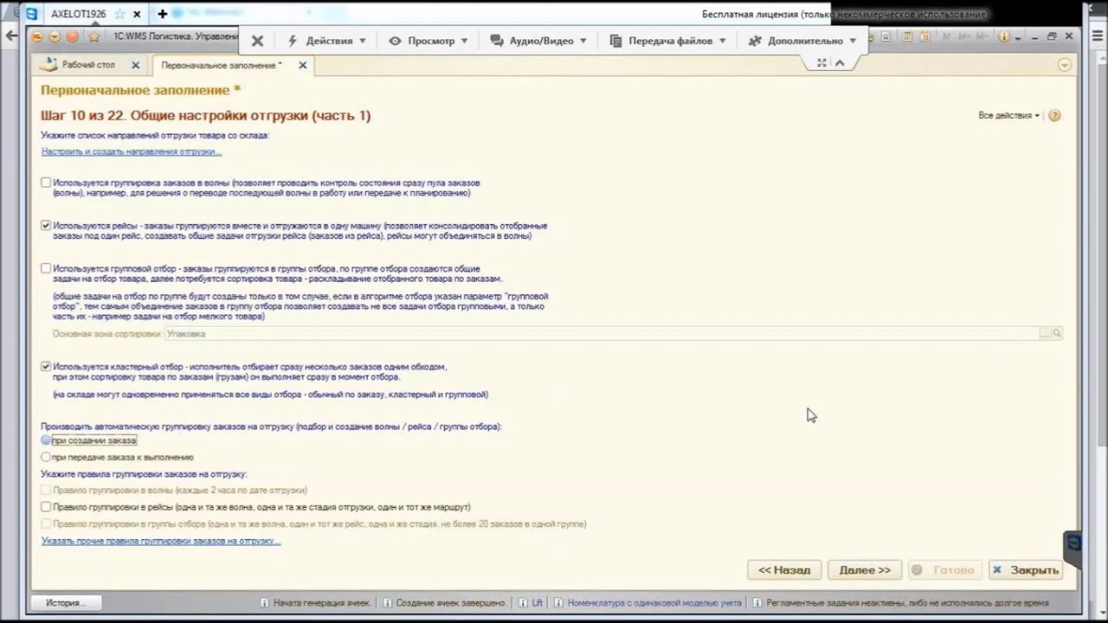
{"action": "key", "text": "space"}
{"action": "key", "text": "Tab"}
{"action": "key", "text": "space"}
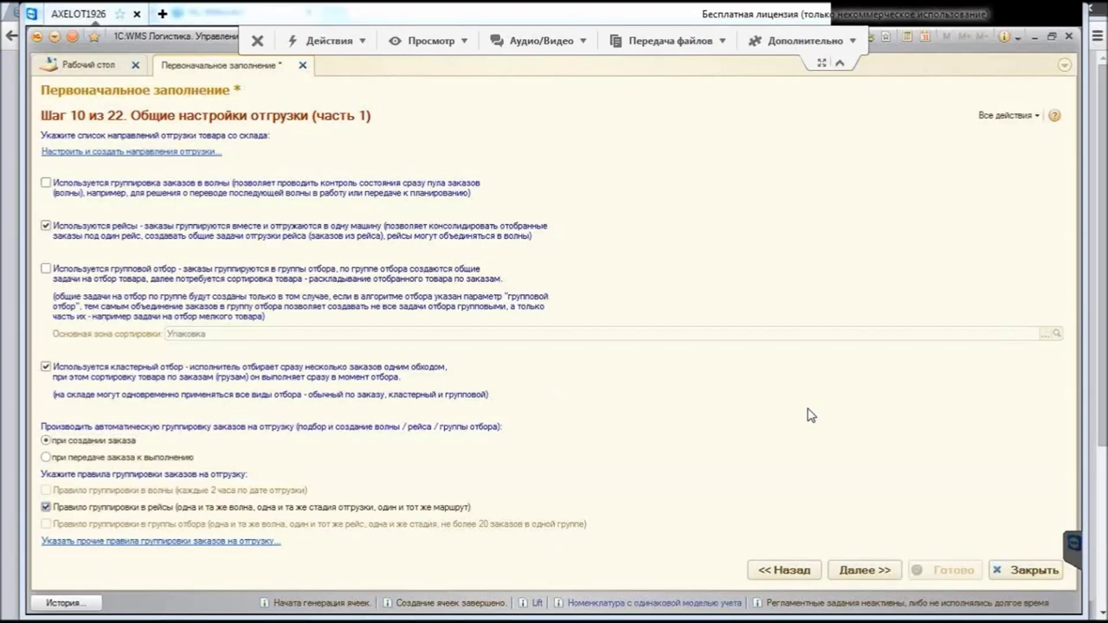
{"action": "key", "text": "Tab"}
{"action": "key", "text": "Return"}
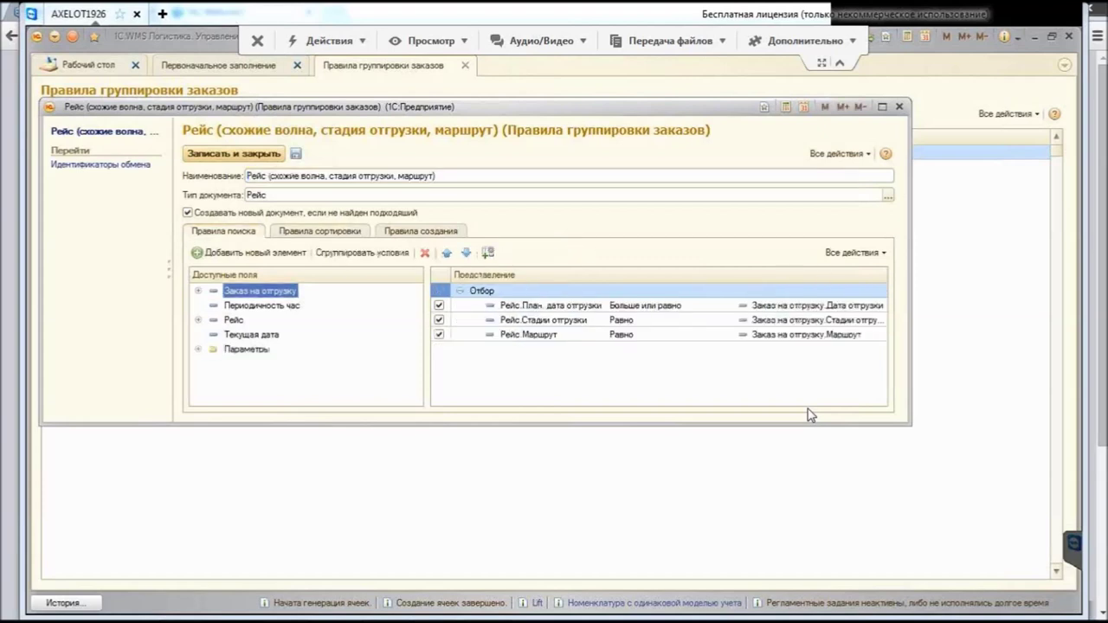
Step: Inspect the Рейс rule's search conditions in a maximized rule form
{"action": "key", "text": "Down"}
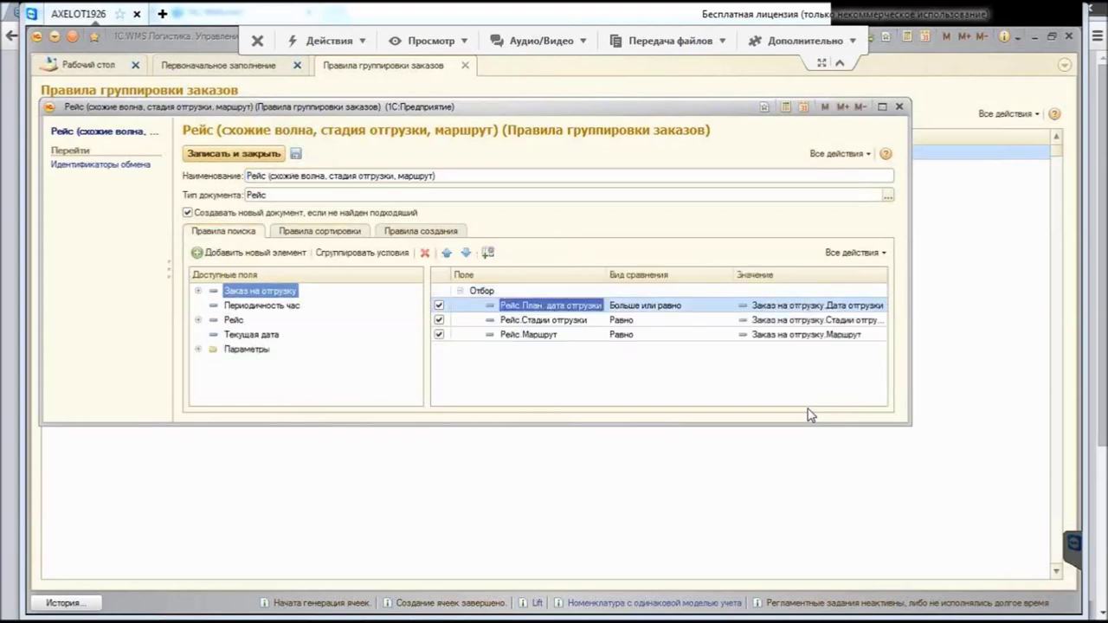
{"action": "left_click", "coordinate": [882, 106]}
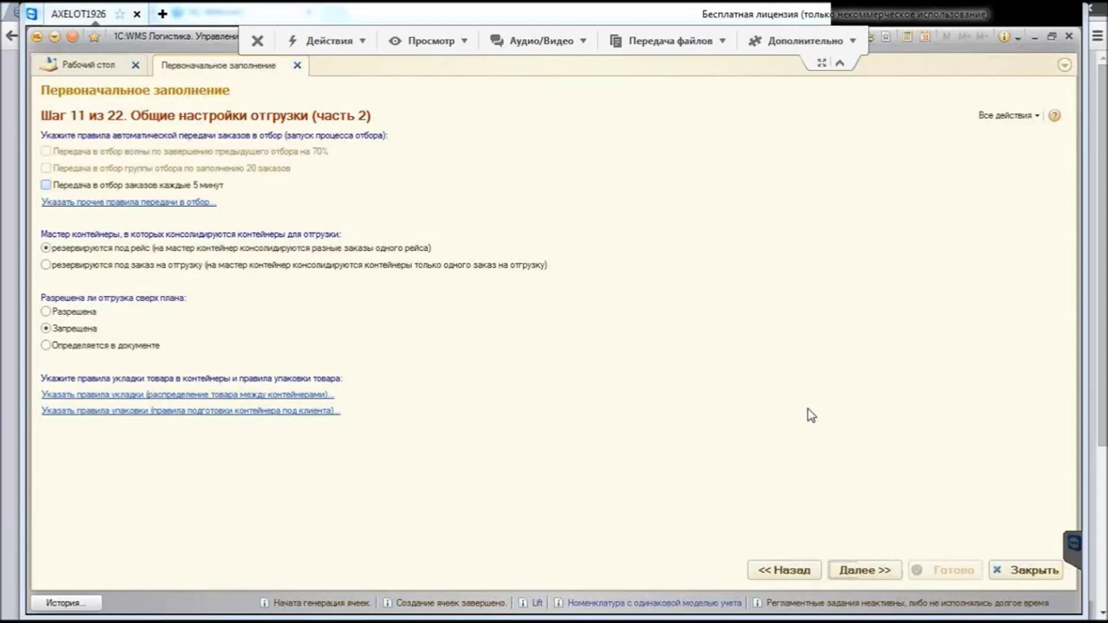
Step: Enable 5-minute picking handover and save the Заказ (каждые 5 минут) rule for Заказ на отгрузку
{"action": "key", "text": "space"}
{"action": "key", "text": "Tab"}
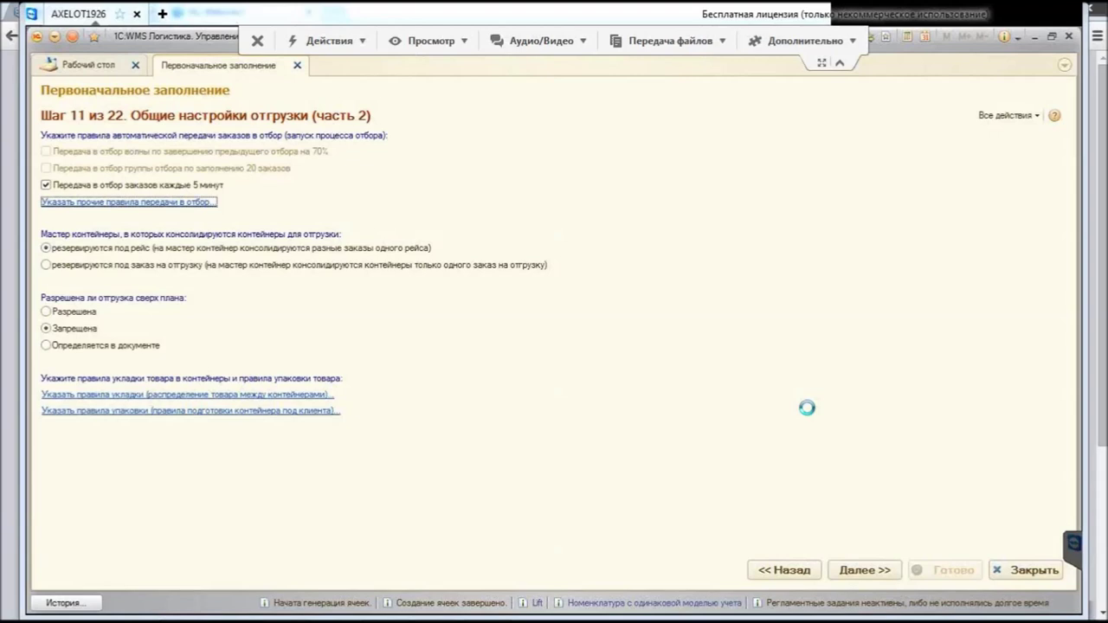
{"action": "key", "text": "Return"}
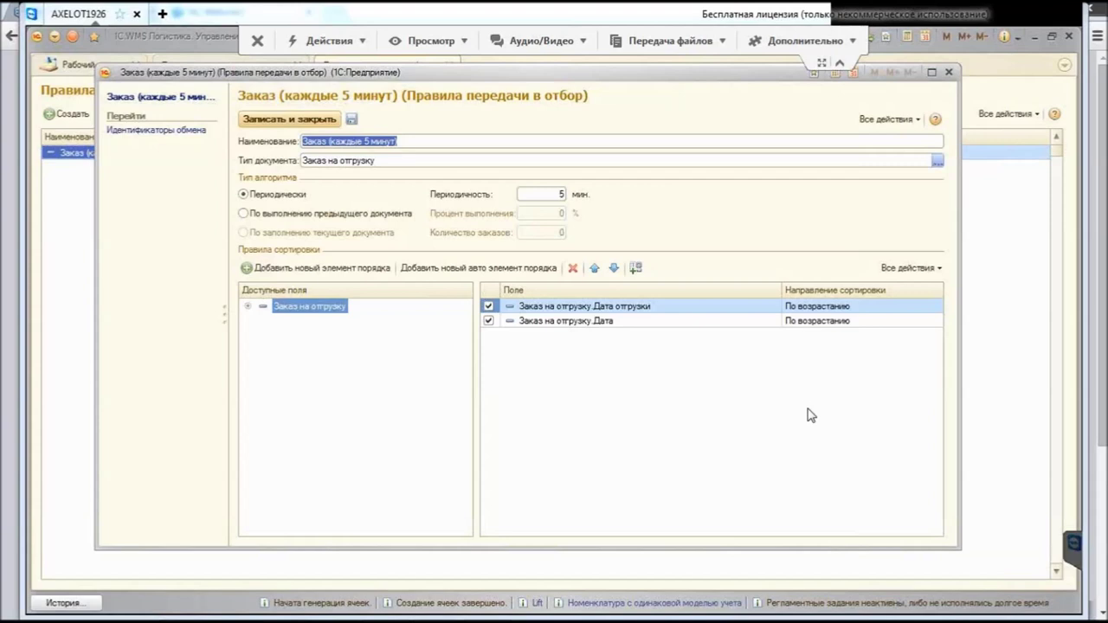
{"action": "key", "text": "Tab"}
{"action": "key", "text": "alt+Down"}
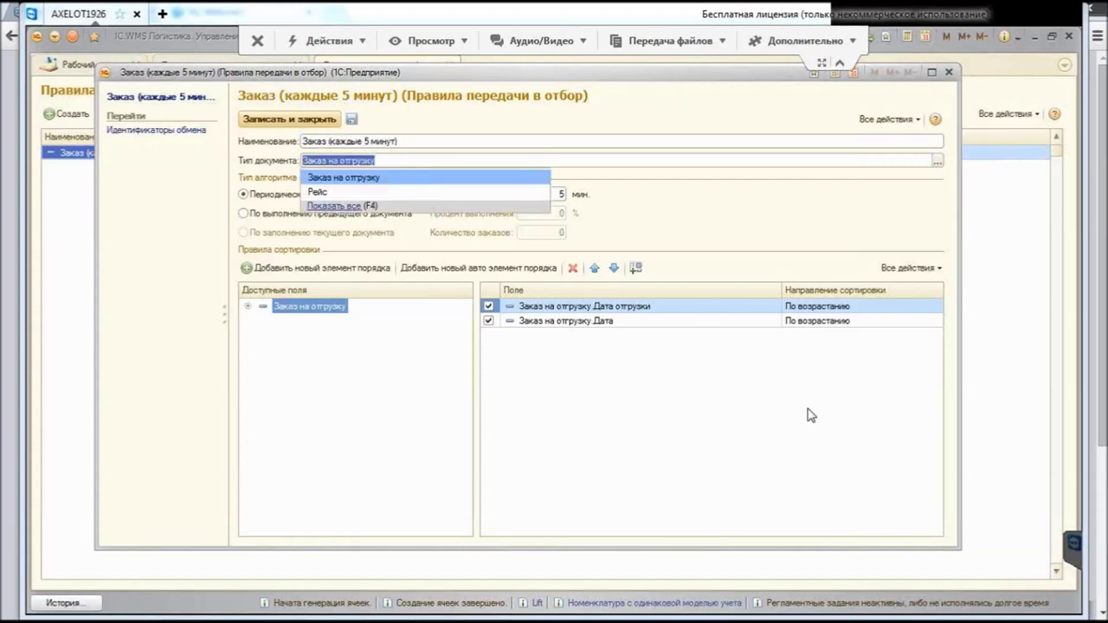
{"action": "key", "text": "Escape"}
{"action": "key", "text": "End"}
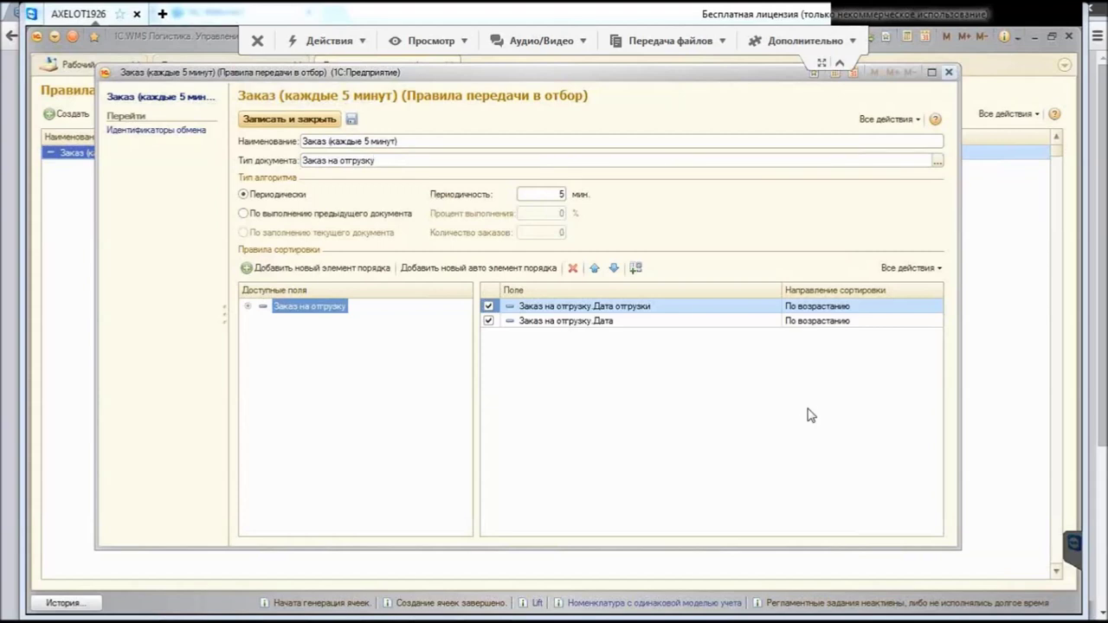
{"action": "key", "text": "ctrl+Return"}
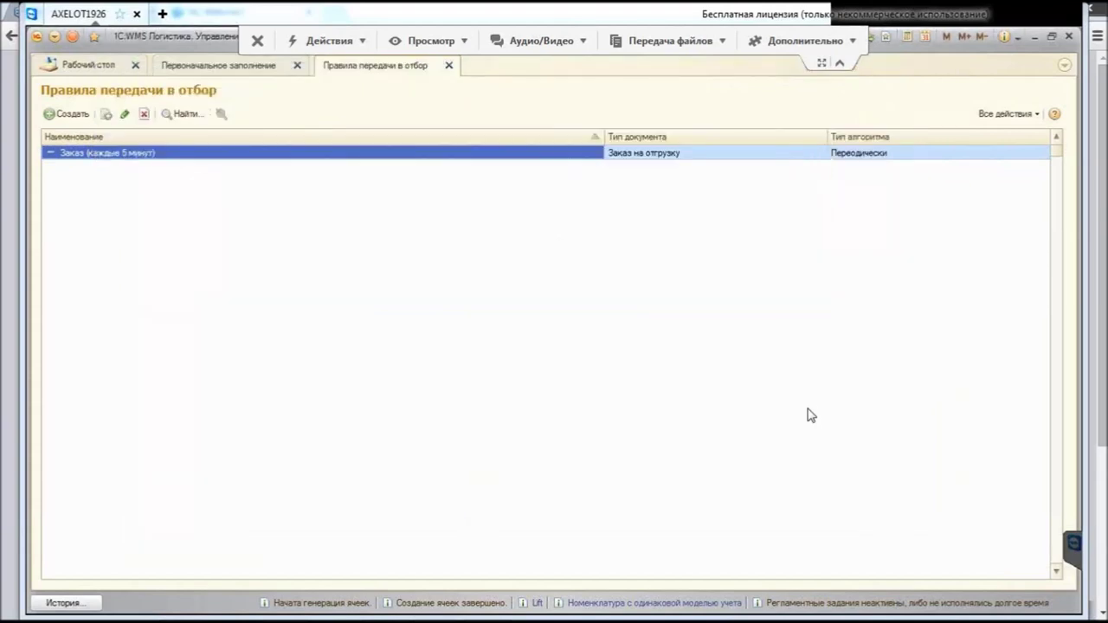
{"action": "key", "text": "Escape"}
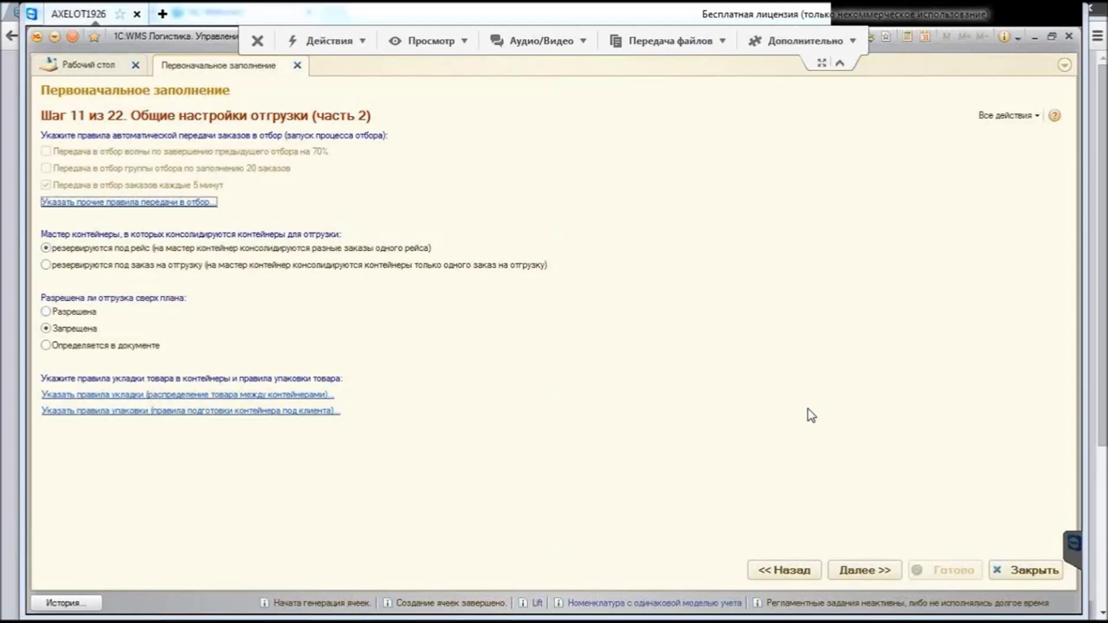
Step: Let the document decide over-plan shipping, leave packing rules empty, and advance to step 12
{"action": "key", "text": "Tab"}
{"action": "key", "text": "Tab"}
{"action": "key", "text": "Down"}
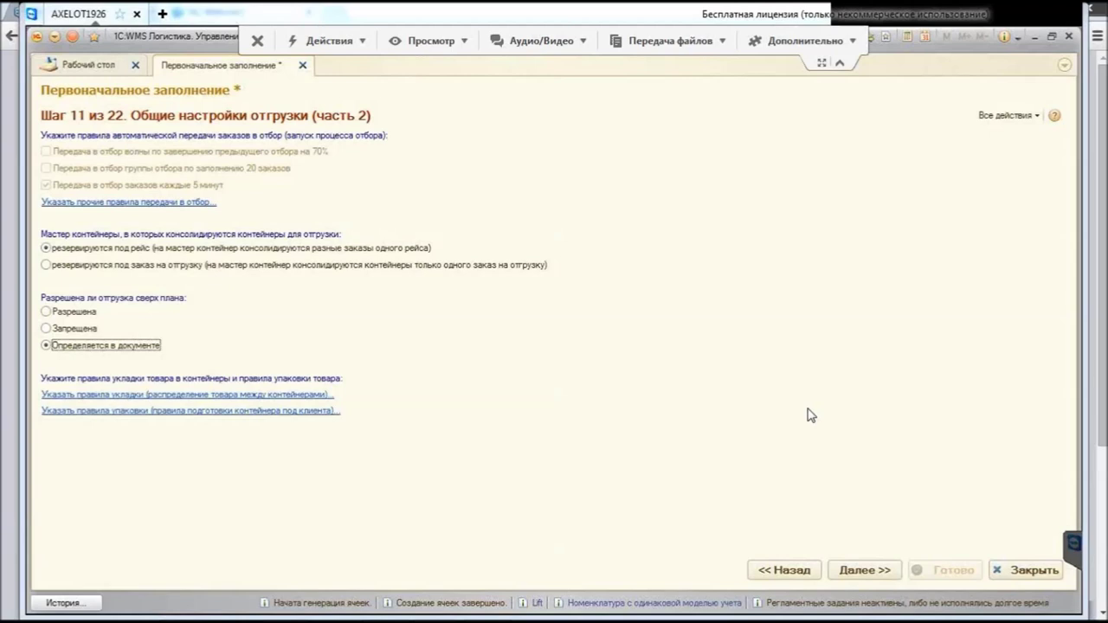
{"action": "key", "text": "Tab"}
{"action": "key", "text": "Return"}
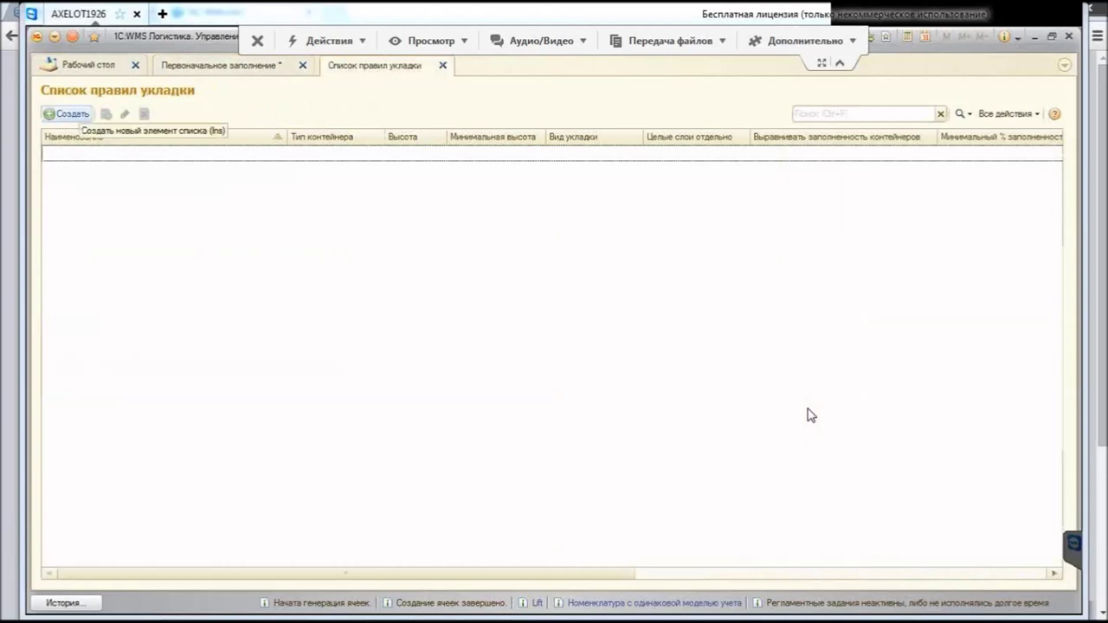
{"action": "key", "text": "Insert"}
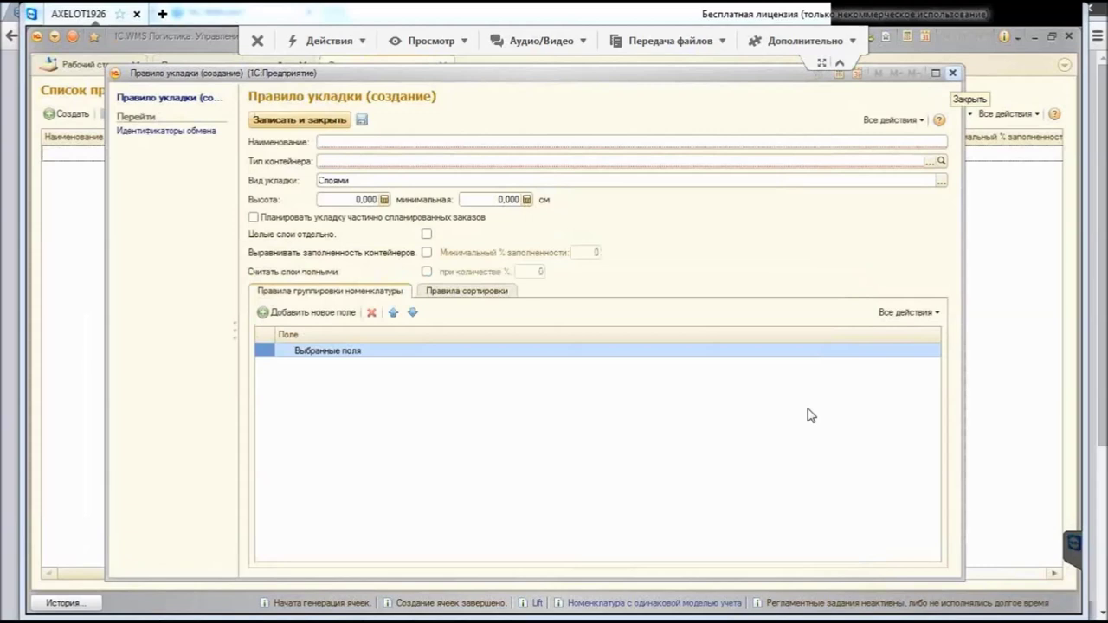
{"action": "key", "text": "Escape"}
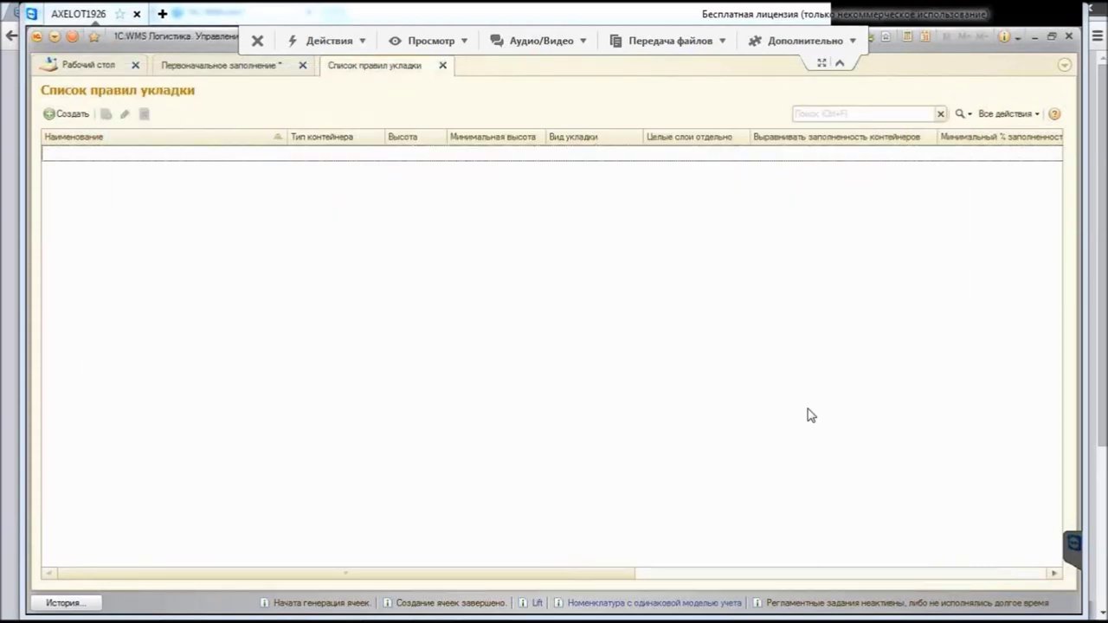
{"action": "key", "text": "Escape"}
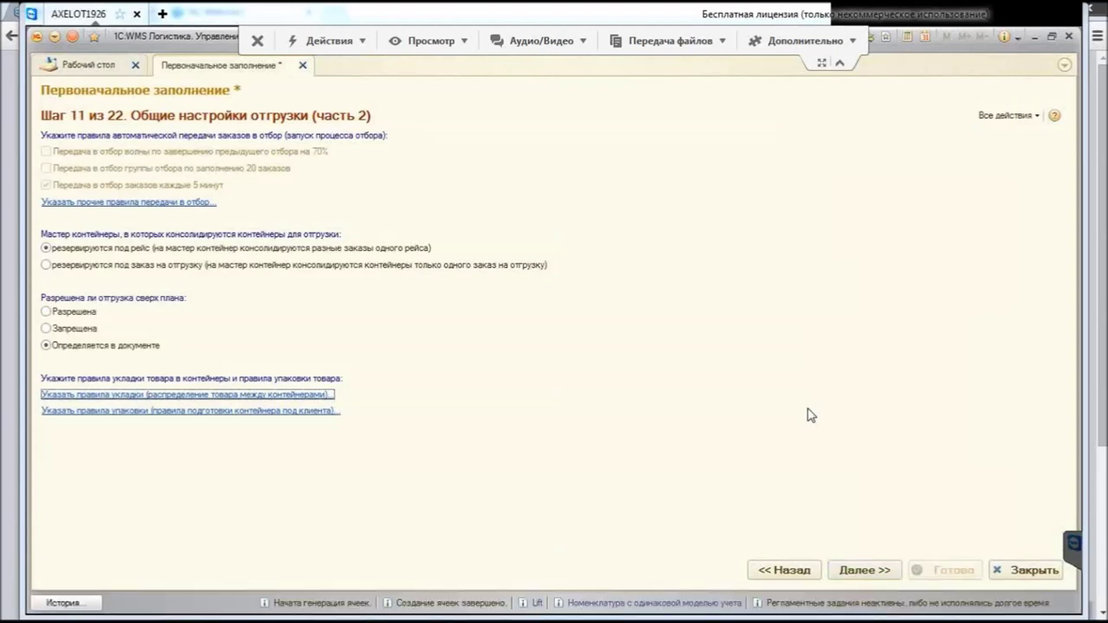
{"action": "key", "text": "Return"}
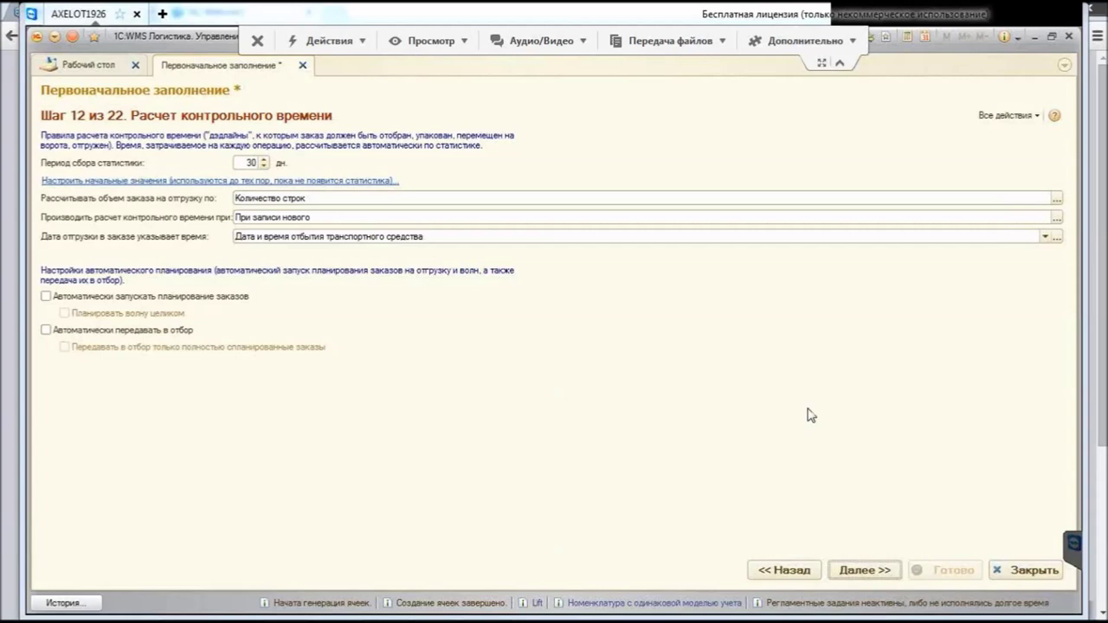
Step: Set the initial control time values with 0 unloading time and save them
{"action": "key", "text": "Tab"}
{"action": "key", "text": "Tab"}
{"action": "key", "text": "Return"}
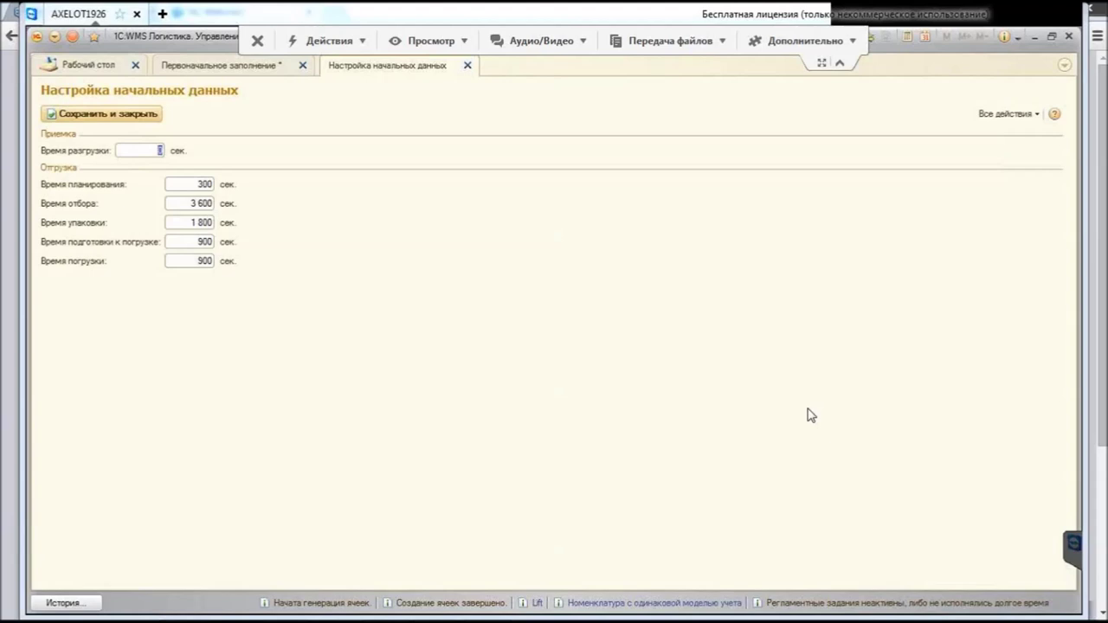
{"action": "key", "text": "Tab"}
{"action": "key", "text": "Tab"}
{"action": "key", "text": "ctrl+Return"}
{"action": "key", "text": "Tab"}
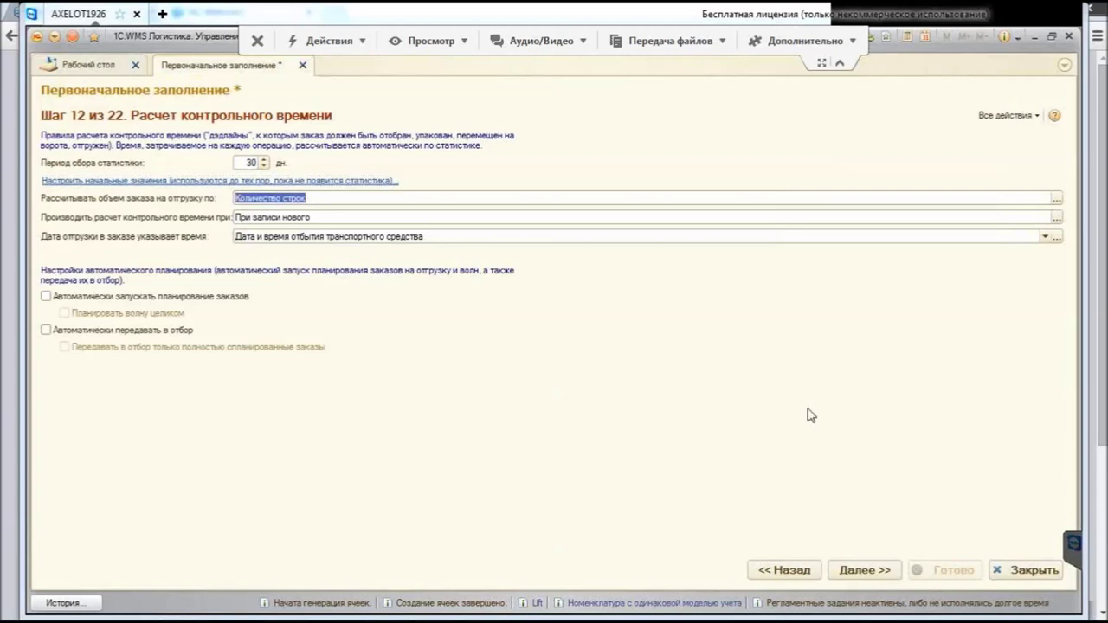
{"action": "key", "text": "Tab"}
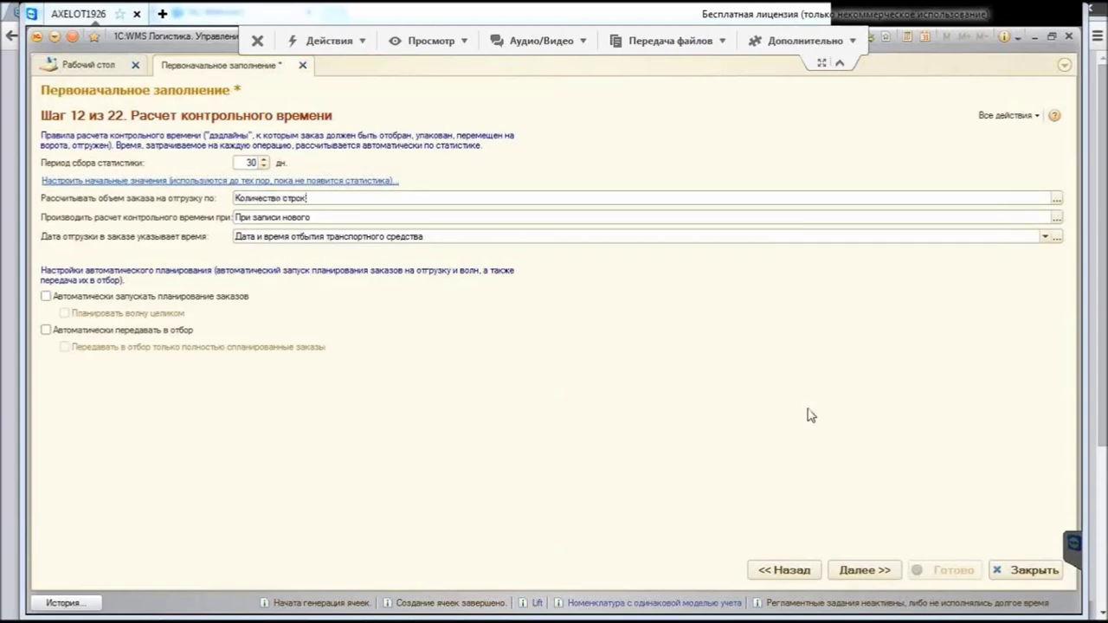
Step: Keep Количество строк as order volume basis and При записи нового as calculation moment
{"action": "key", "text": "ctrl+Down"}
{"action": "key", "text": "Down"}
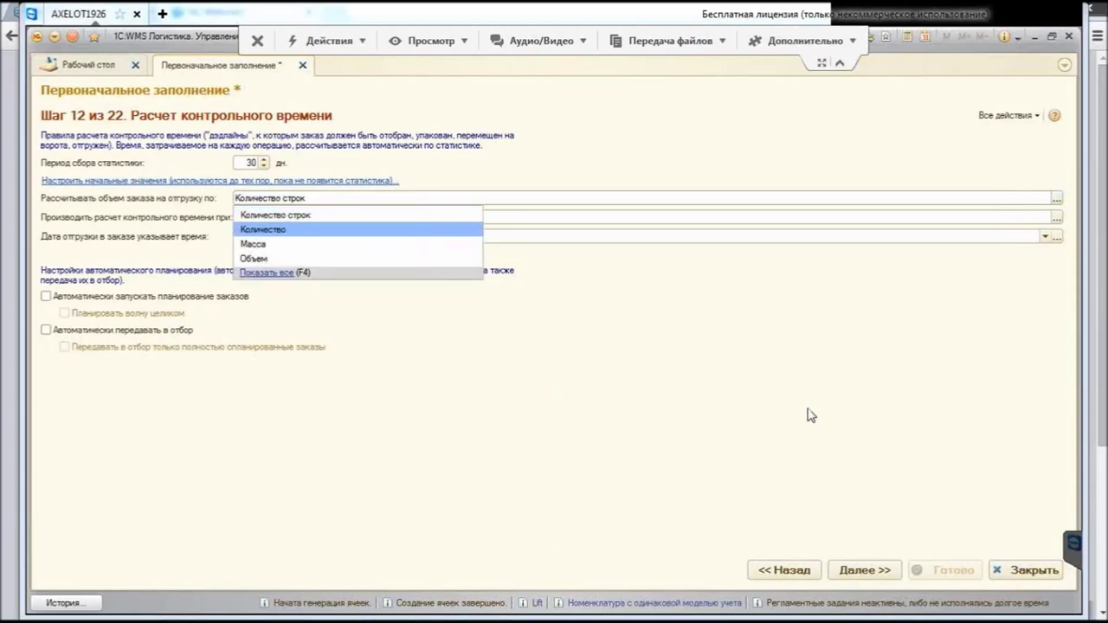
{"action": "key", "text": "Escape"}
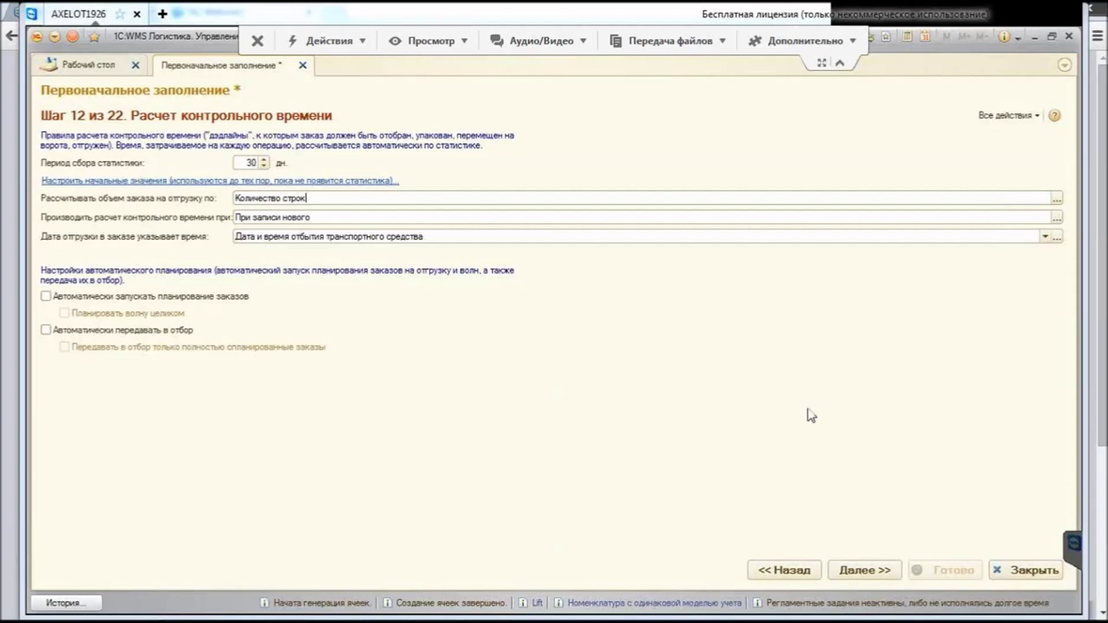
{"action": "key", "text": "Tab"}
{"action": "key", "text": "alt+Down"}
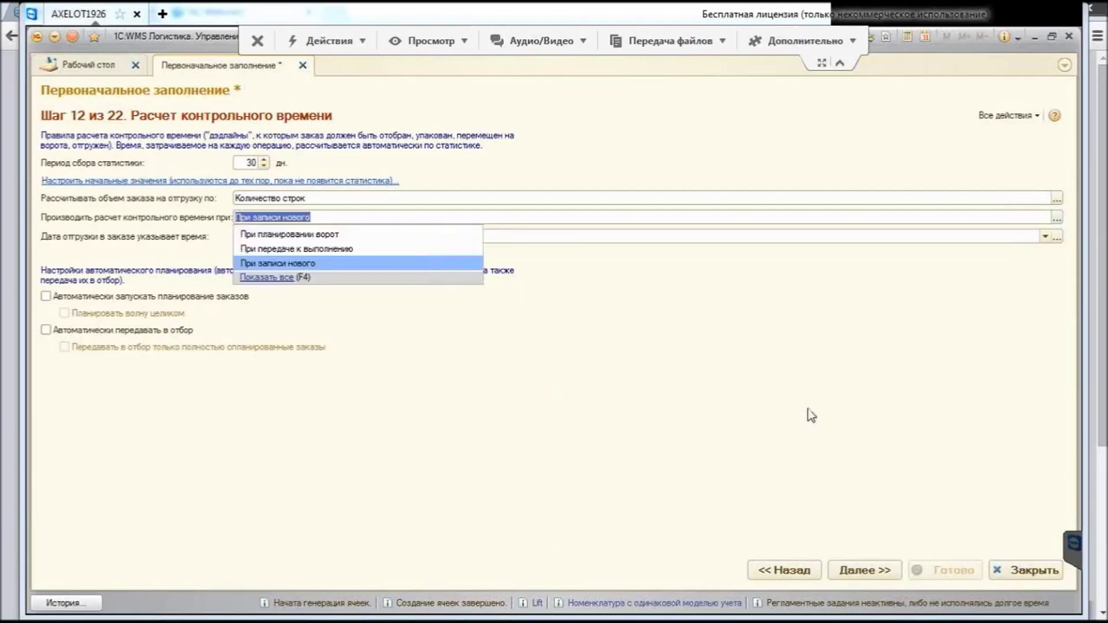
{"action": "key", "text": "Escape"}
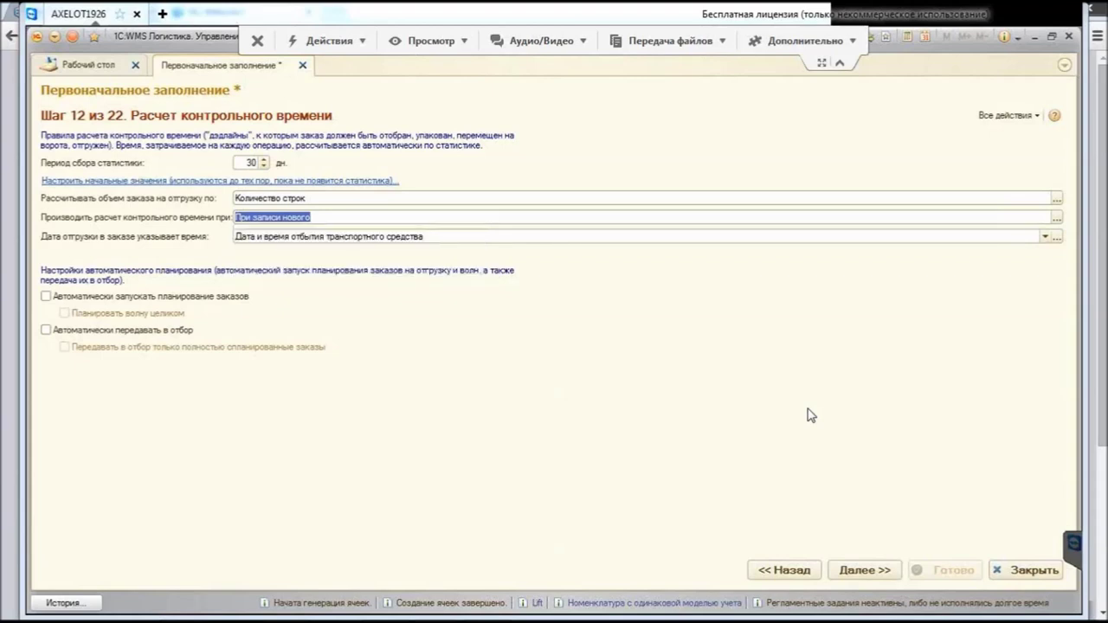
{"action": "key", "text": "End"}
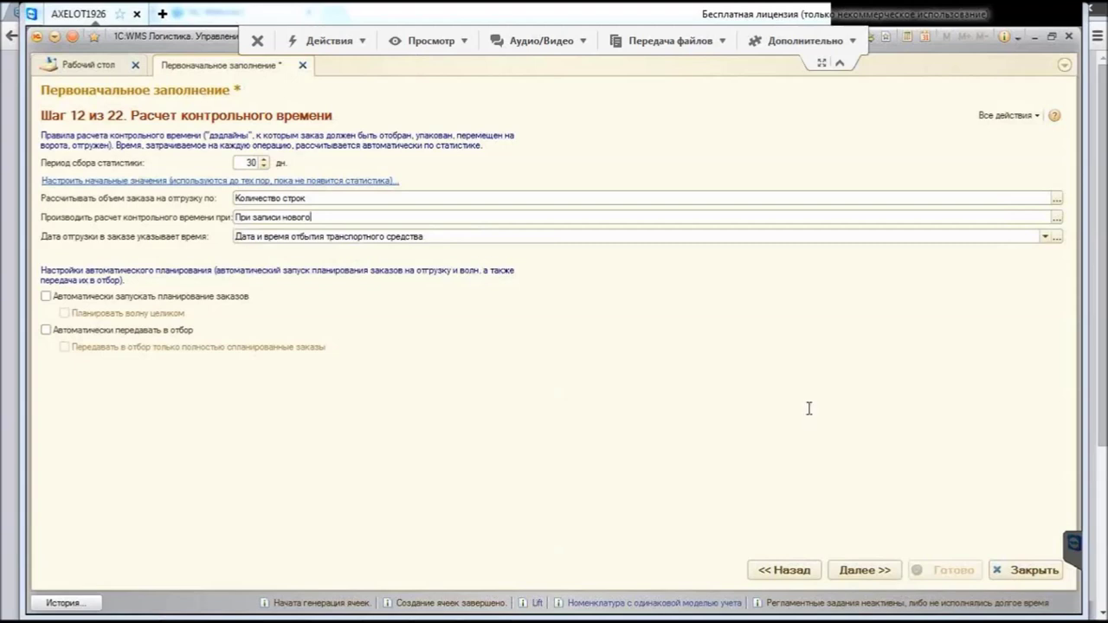
Step: Make shipment dates mean vehicle arrival, enable automatic order planning, and advance to step 13
{"action": "key", "text": "Tab"}
{"action": "key", "text": "alt+Down"}
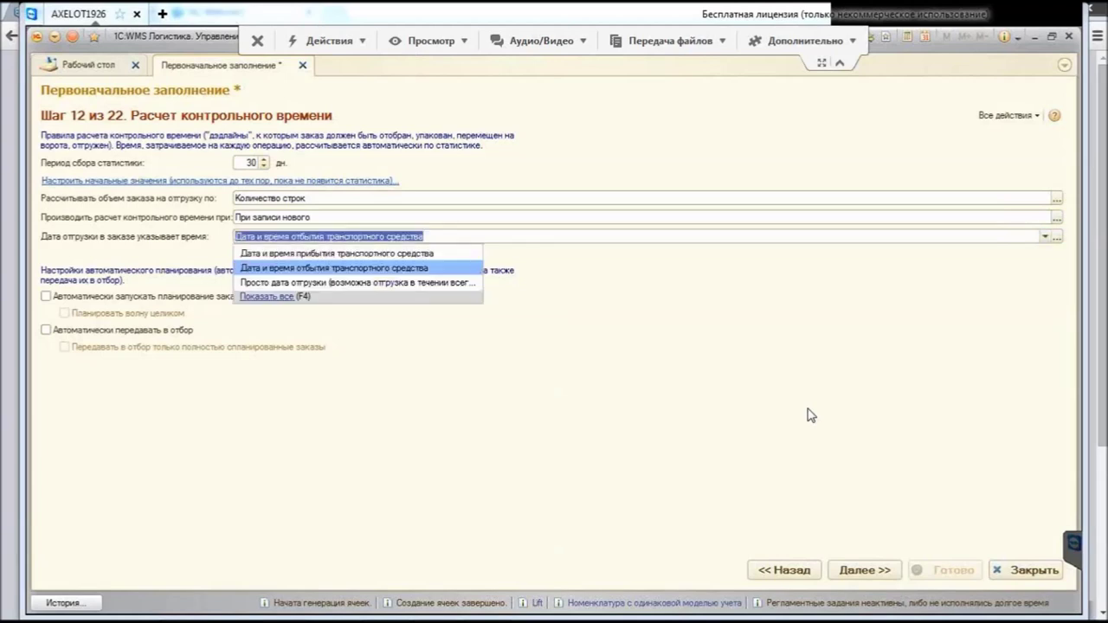
{"action": "key", "text": "Down"}
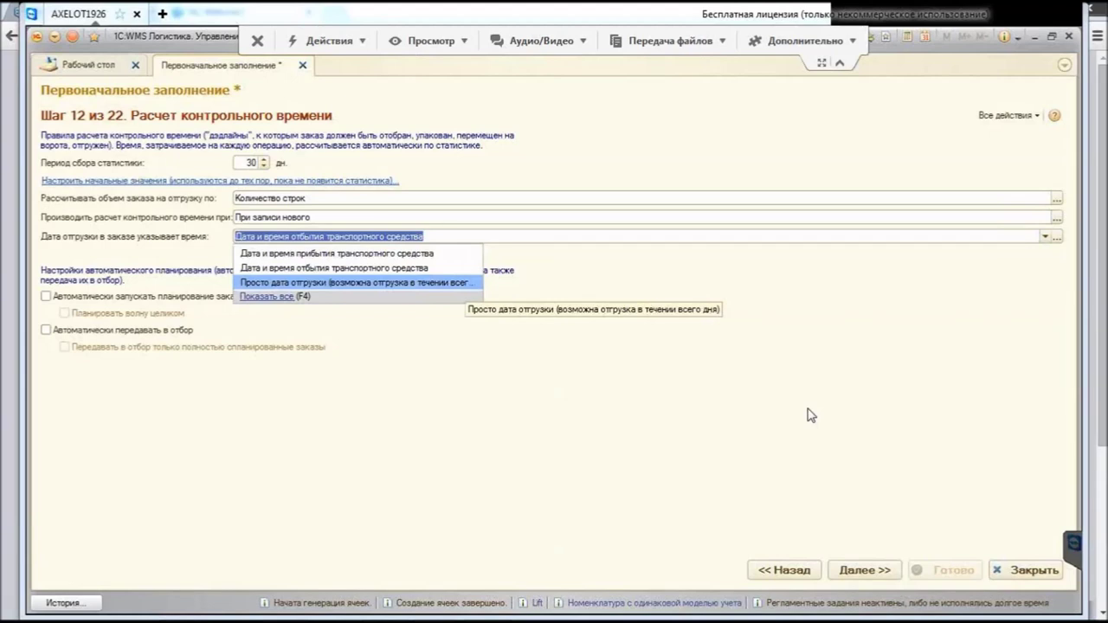
{"action": "key", "text": "Up"}
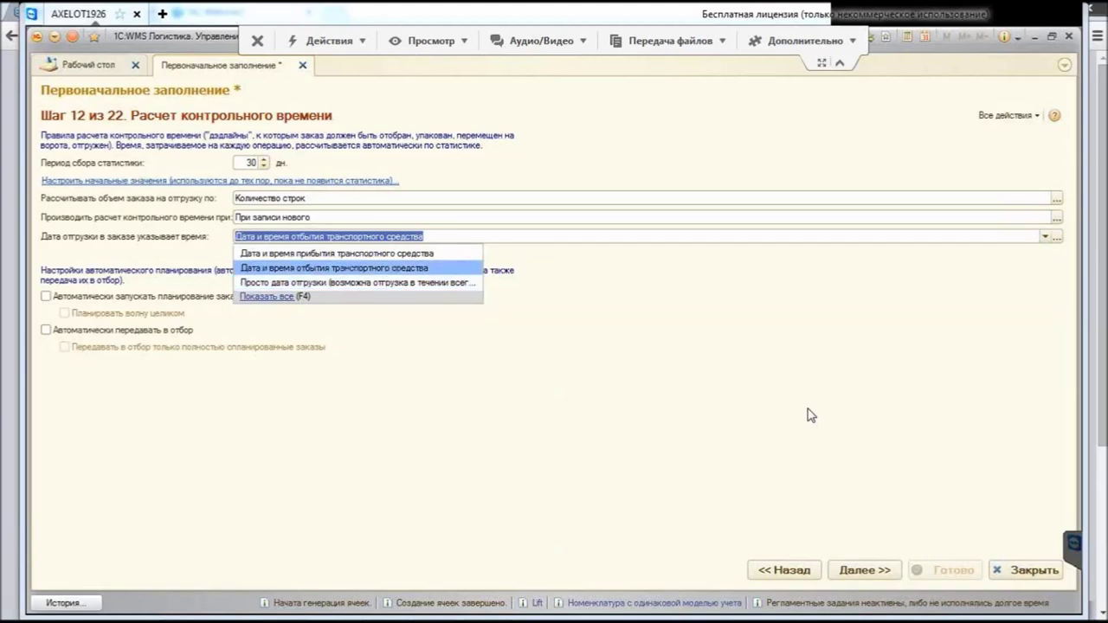
{"action": "key", "text": "Up"}
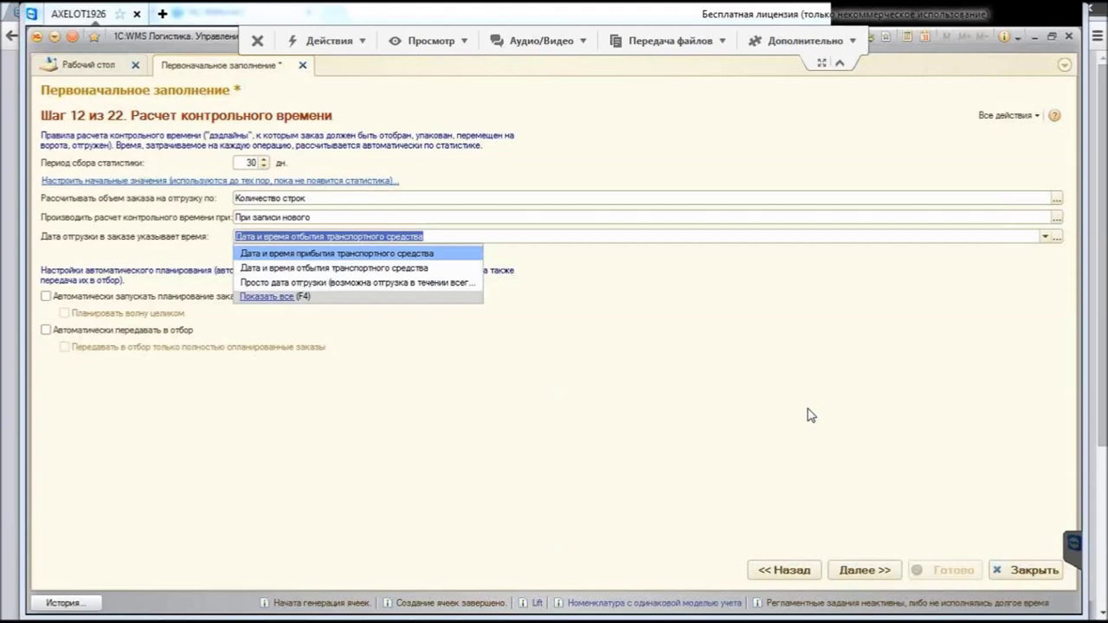
{"action": "key", "text": "Return"}
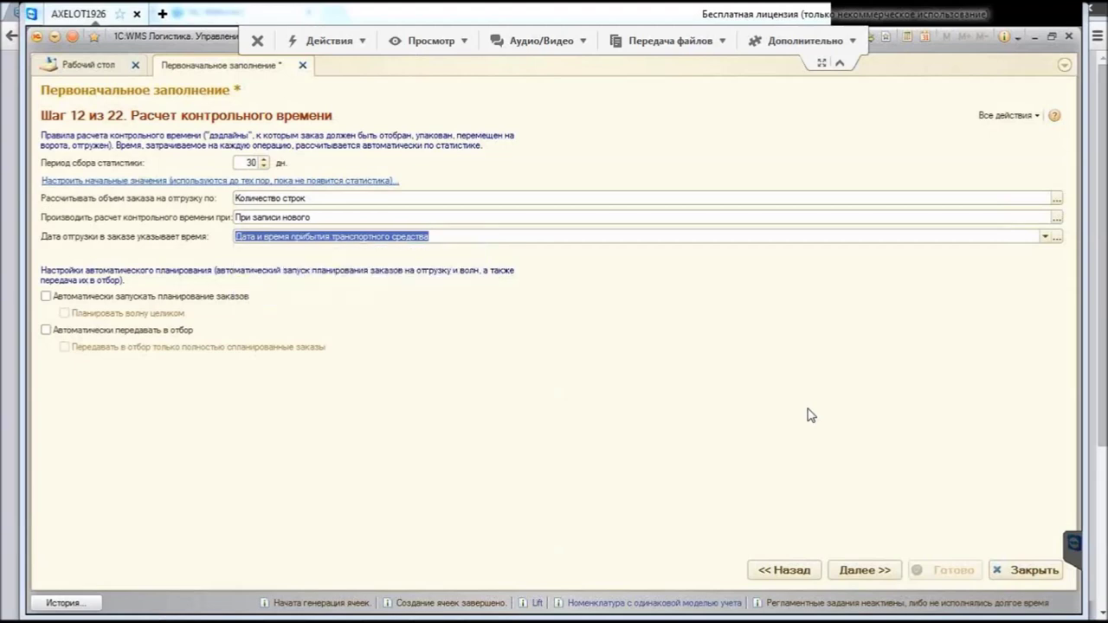
{"action": "key", "text": "End"}
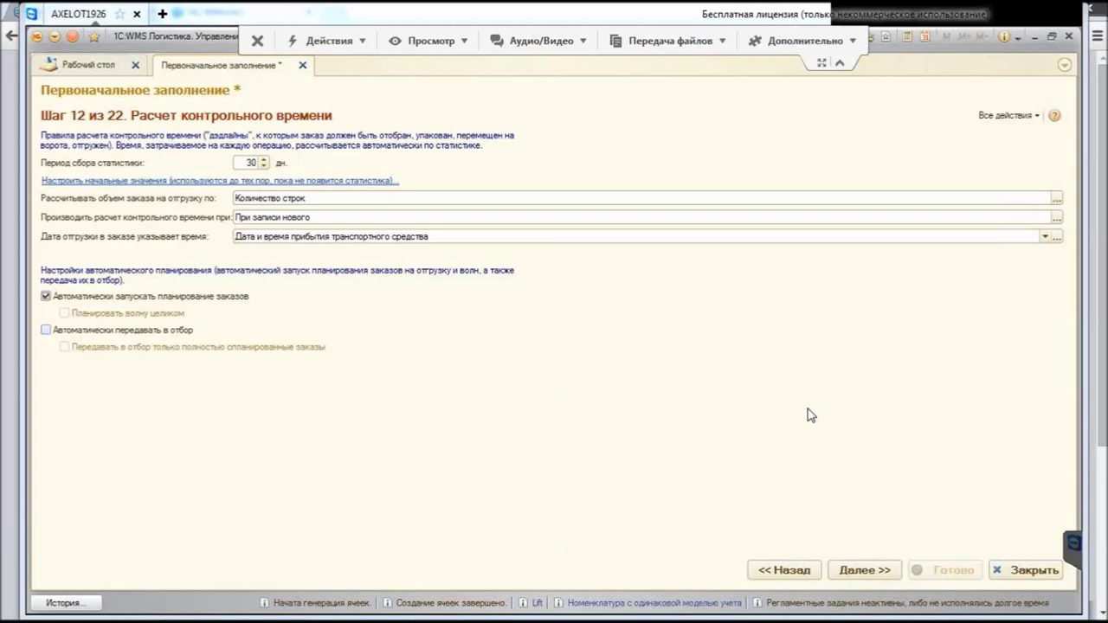
{"action": "key", "text": "space"}
{"action": "key", "text": "space"}
{"action": "key", "text": "Return"}
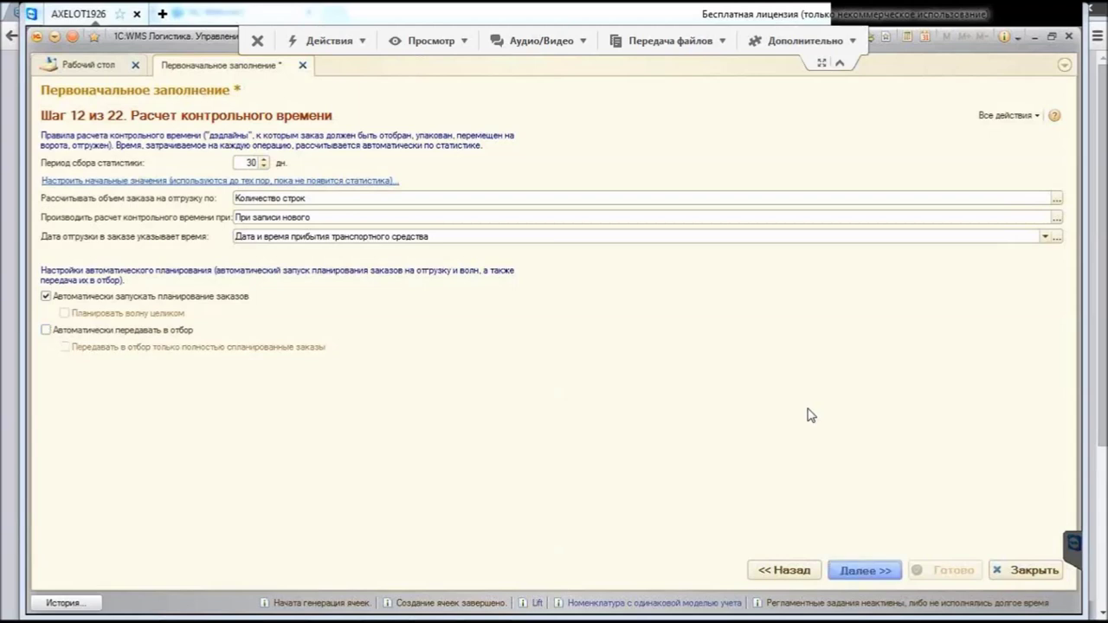
Step: Widen the shipment stages diagram and open the zone list for whole-container picked orders
{"action": "left_click_drag", "start_coordinate": [278, 355], "coordinate": [443, 355]}
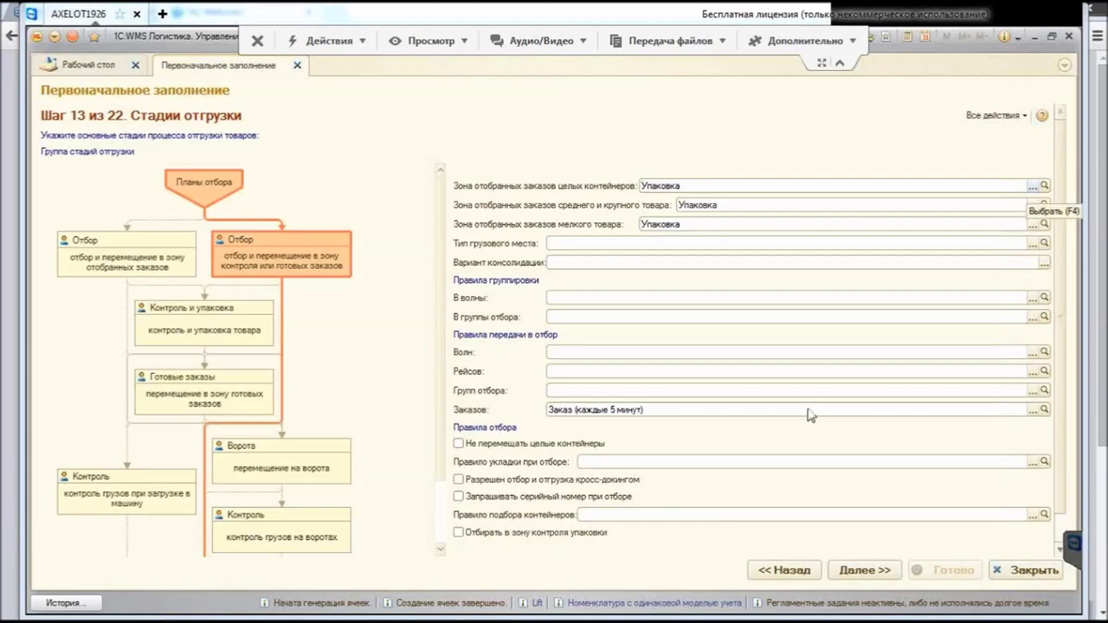
{"action": "key", "text": "F4"}
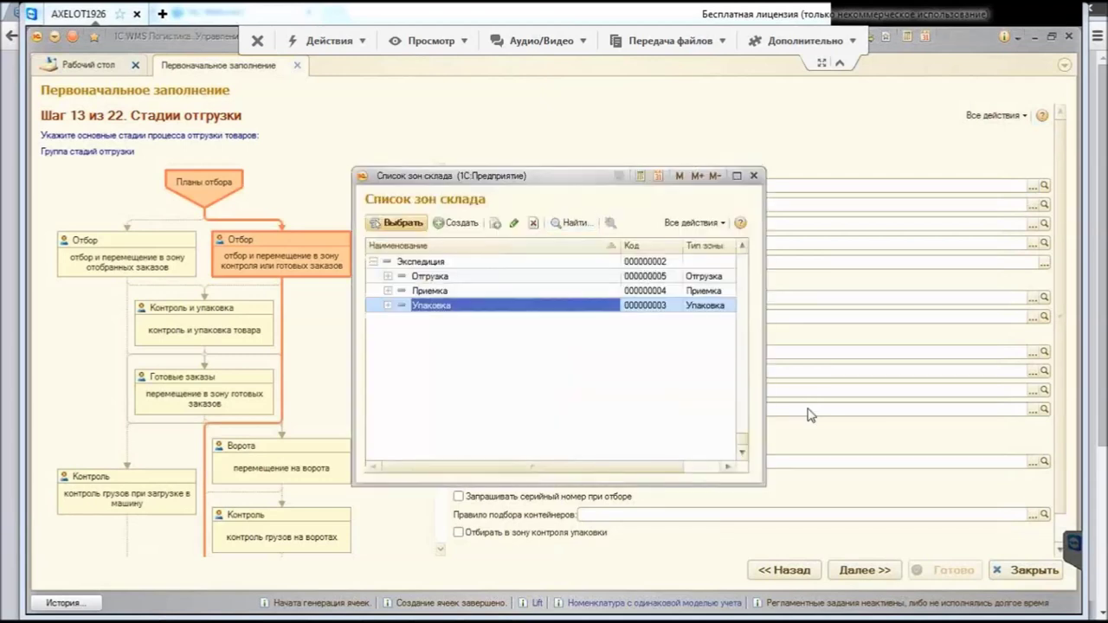
Step: Set the whole-container, medium/large and small goods picked-order zones to Отгрузка
{"action": "key", "text": "Up"}
{"action": "key", "text": "Up"}
{"action": "key", "text": "Return"}
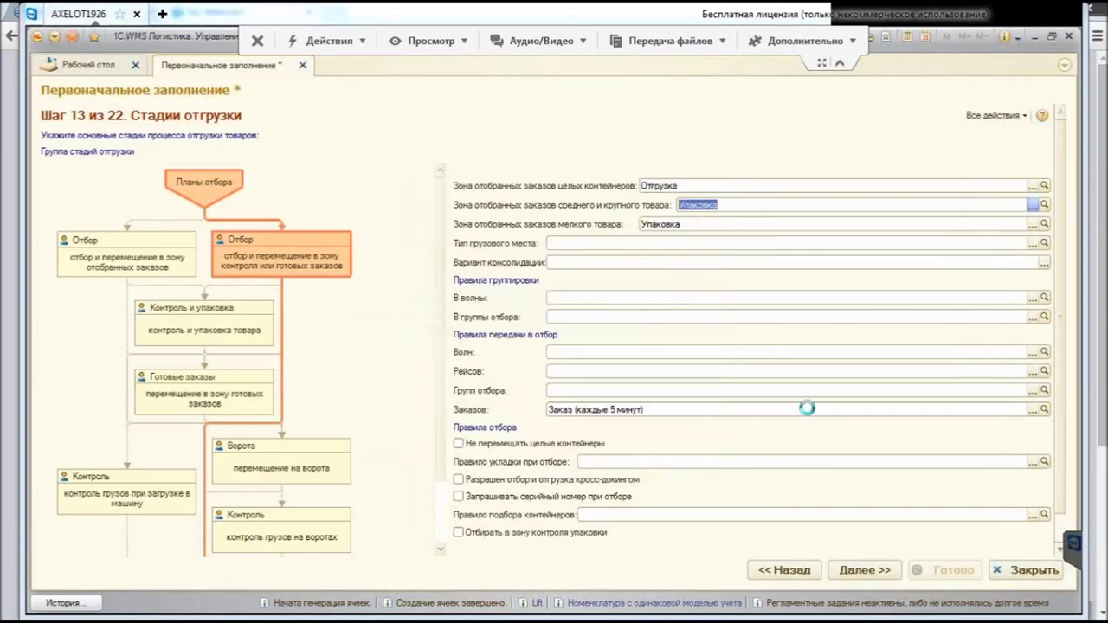
{"action": "key", "text": "Tab"}
{"action": "key", "text": "F4"}
{"action": "key", "text": "Up"}
{"action": "key", "text": "Up"}
{"action": "key", "text": "Return"}
{"action": "key", "text": "Tab"}
{"action": "key", "text": "F4"}
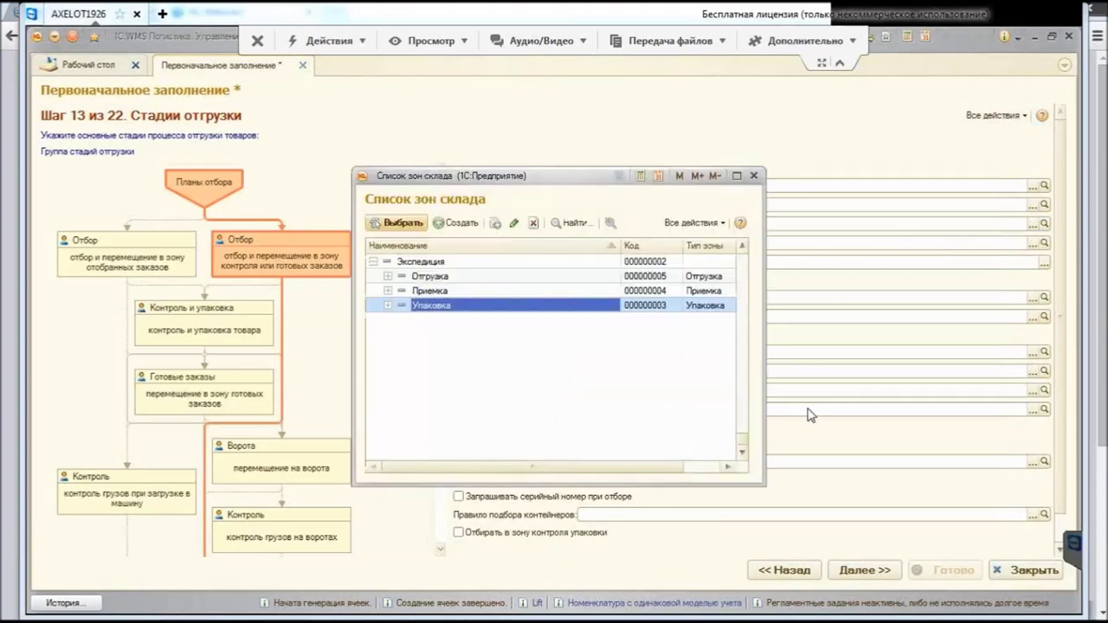
{"action": "key", "text": "Escape"}
{"action": "key", "text": "F4"}
{"action": "key", "text": "Up"}
{"action": "key", "text": "Up"}
{"action": "key", "text": "Return"}
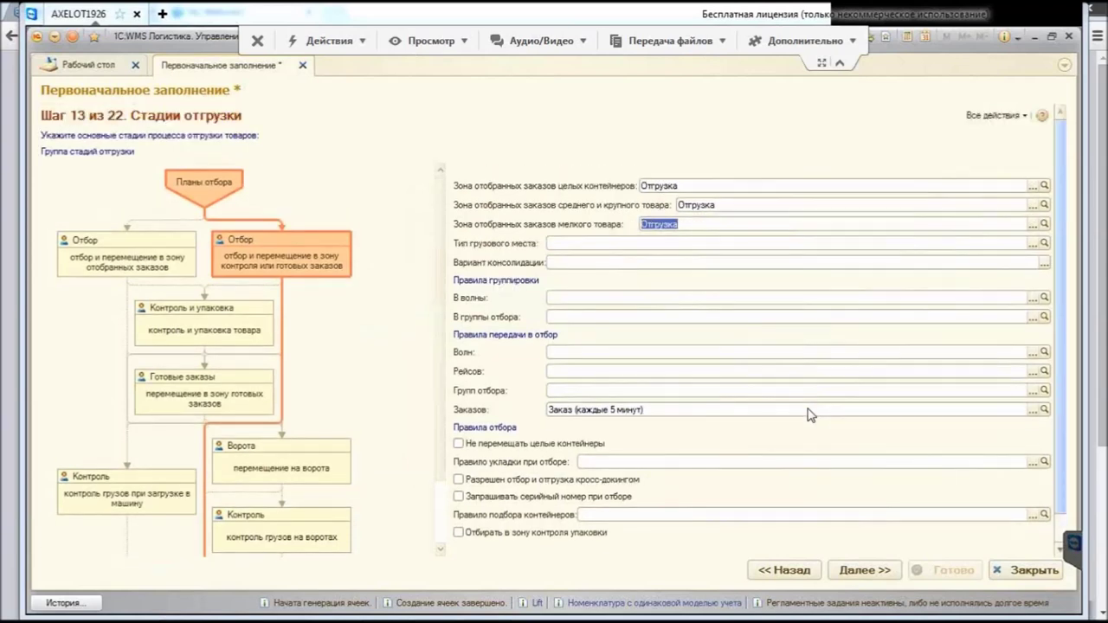
Step: Set the cargo unit type to Европоддон (ISO 1)
{"action": "key", "text": "Tab"}
{"action": "key", "text": "F4"}
{"action": "key", "text": "Down"}
{"action": "key", "text": "Down"}
{"action": "key", "text": "Down"}
{"action": "key", "text": "Up"}
{"action": "key", "text": "Return"}
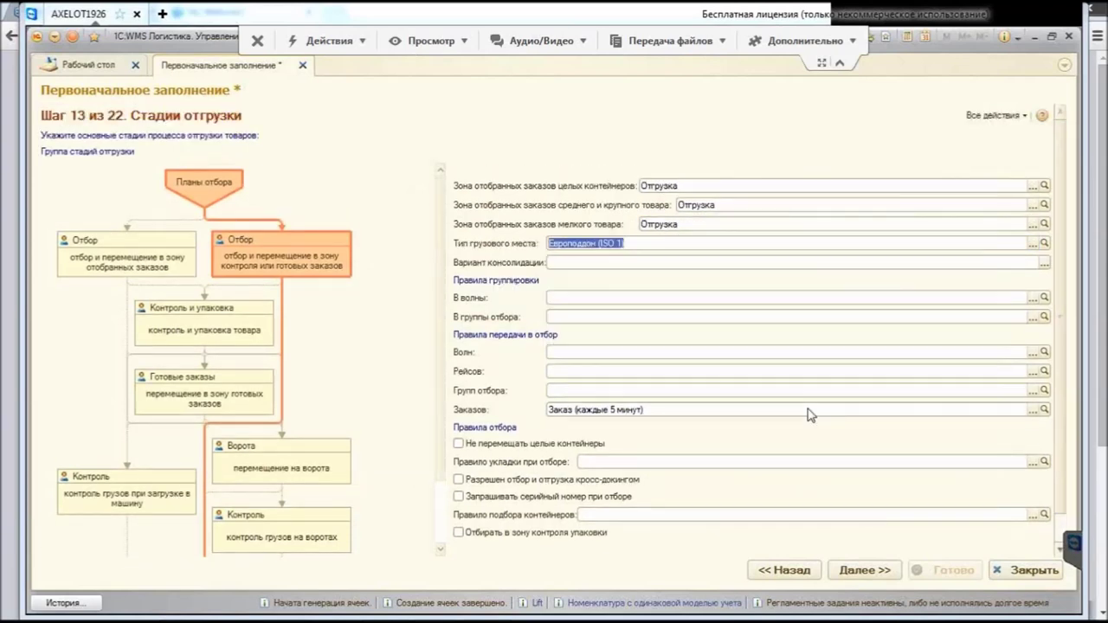
{"action": "key", "text": "End"}
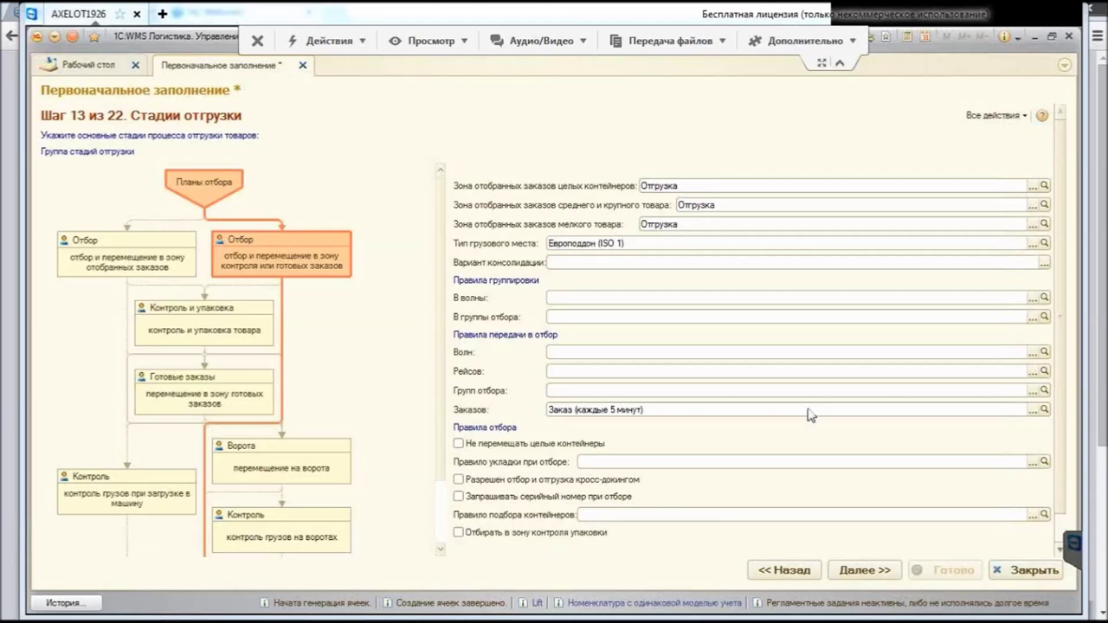
Step: Choose По контрагенту as the shipment consolidation variant
{"action": "key", "text": "Tab"}
{"action": "key", "text": "alt+Down"}
{"action": "key", "text": "Down"}
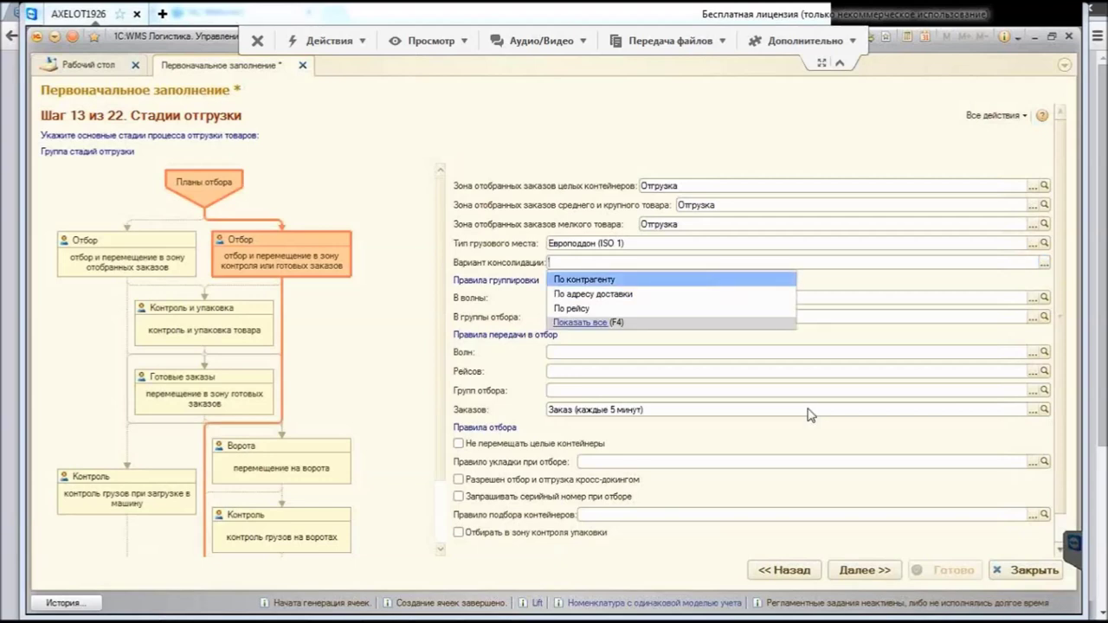
{"action": "key", "text": "Escape"}
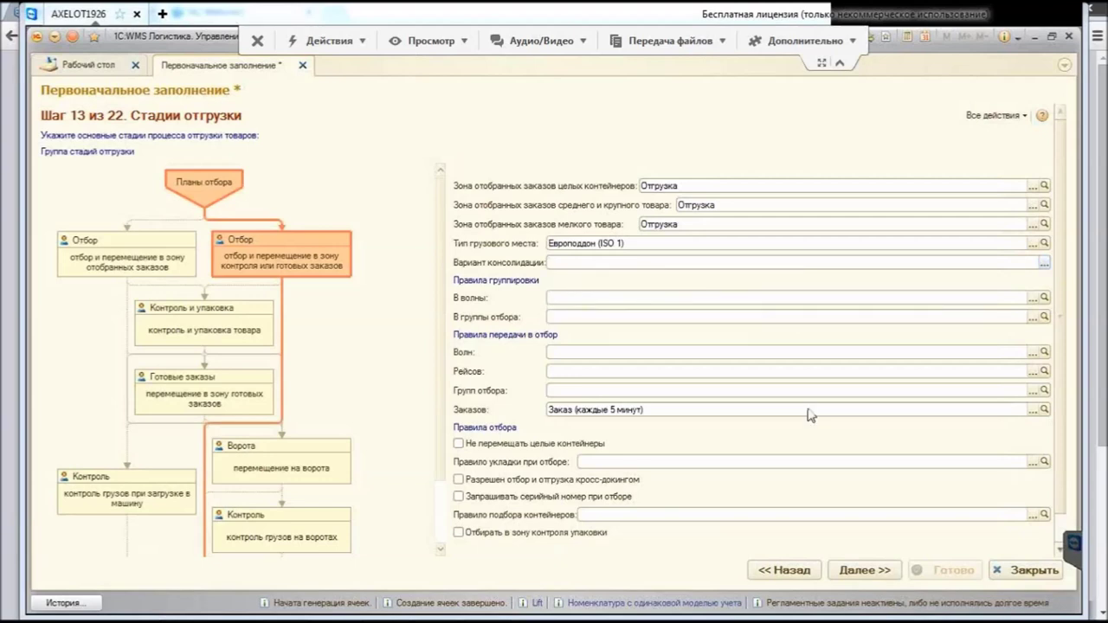
{"action": "key", "text": "alt+Down"}
{"action": "key", "text": "Down"}
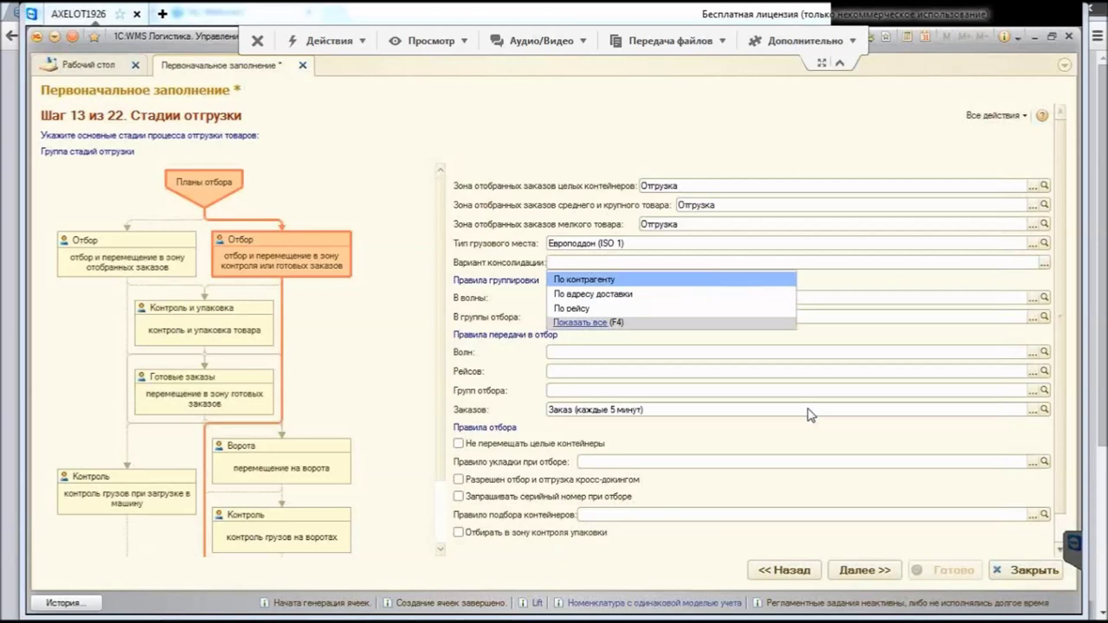
{"action": "key", "text": "Return"}
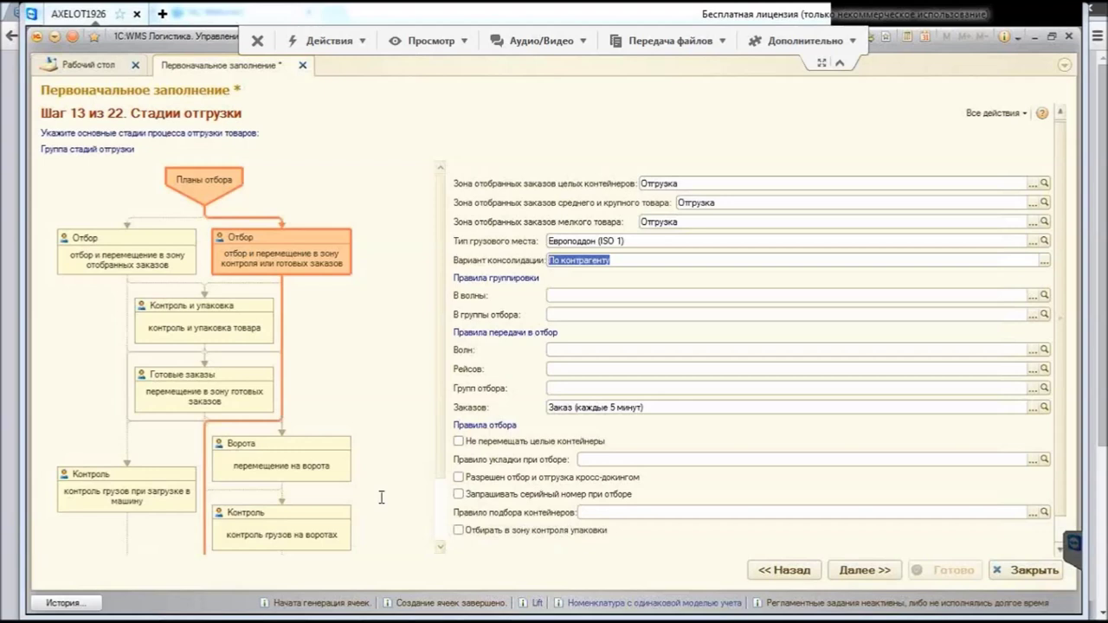
{"action": "key", "text": "Tab"}
{"action": "key", "text": "Tab"}
{"action": "key", "text": "Tab"}
{"action": "key", "text": "Tab"}
{"action": "key", "text": "Tab"}
{"action": "key", "text": "Tab"}
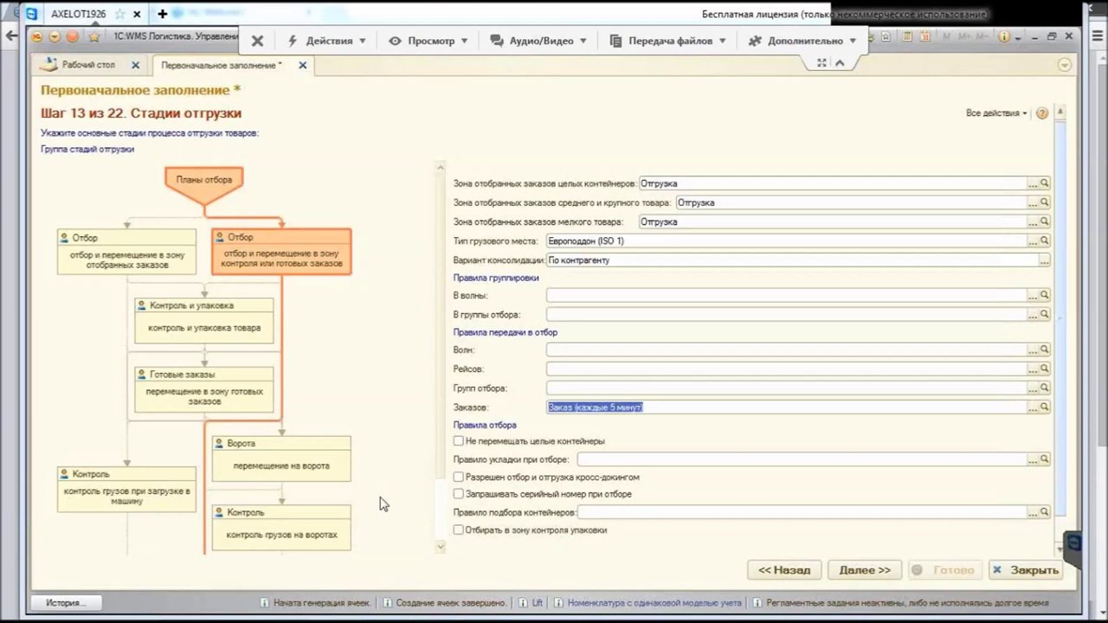
{"action": "scroll", "coordinate": [382, 500], "scroll_direction": "down", "scroll_amount": 1}
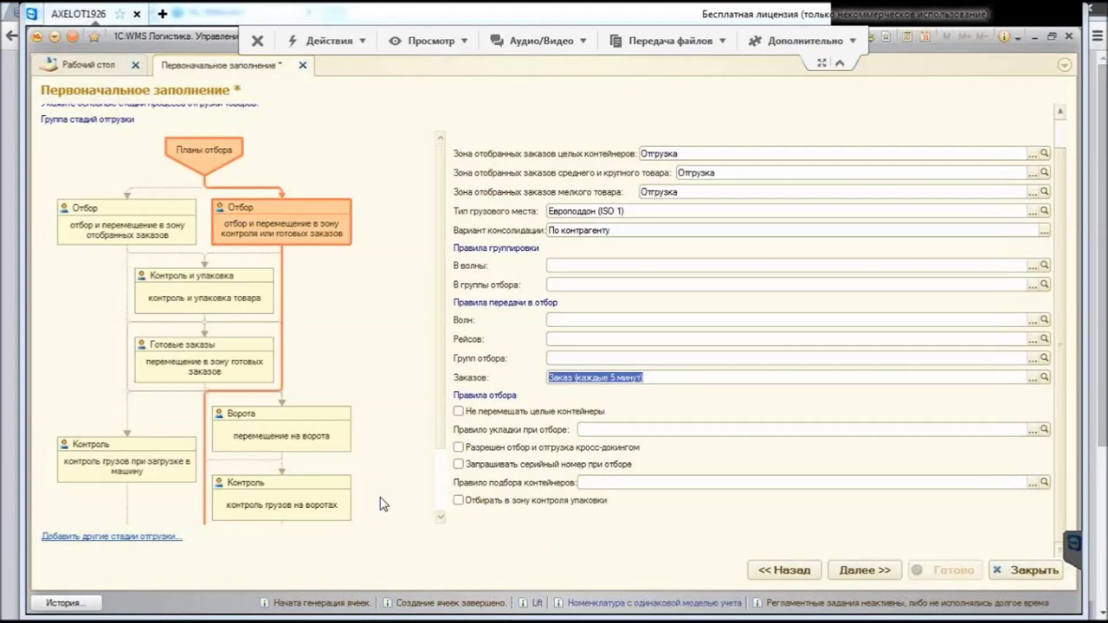
{"action": "scroll", "coordinate": [384, 504], "scroll_direction": "down", "scroll_amount": 2}
{"action": "scroll", "coordinate": [383, 504], "scroll_direction": "up", "scroll_amount": 2}
{"action": "key", "text": "Return"}
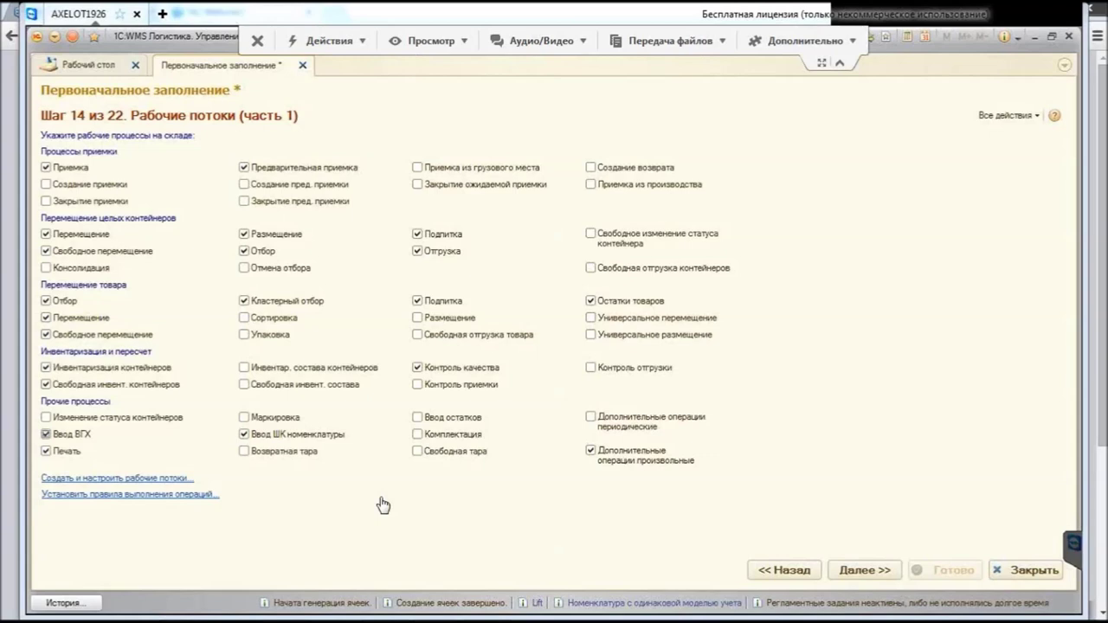
Step: Create the work flows, review the Размещение контейнеров flow, and close the work flows list
{"action": "left_click", "coordinate": [382, 505]}
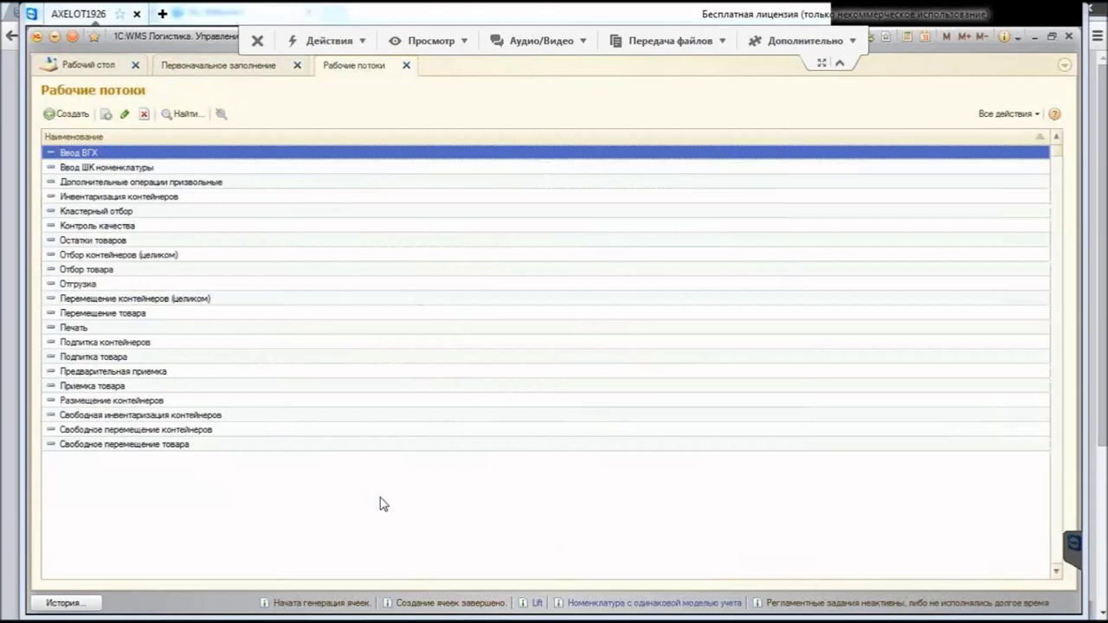
{"action": "type", "text": "р"}
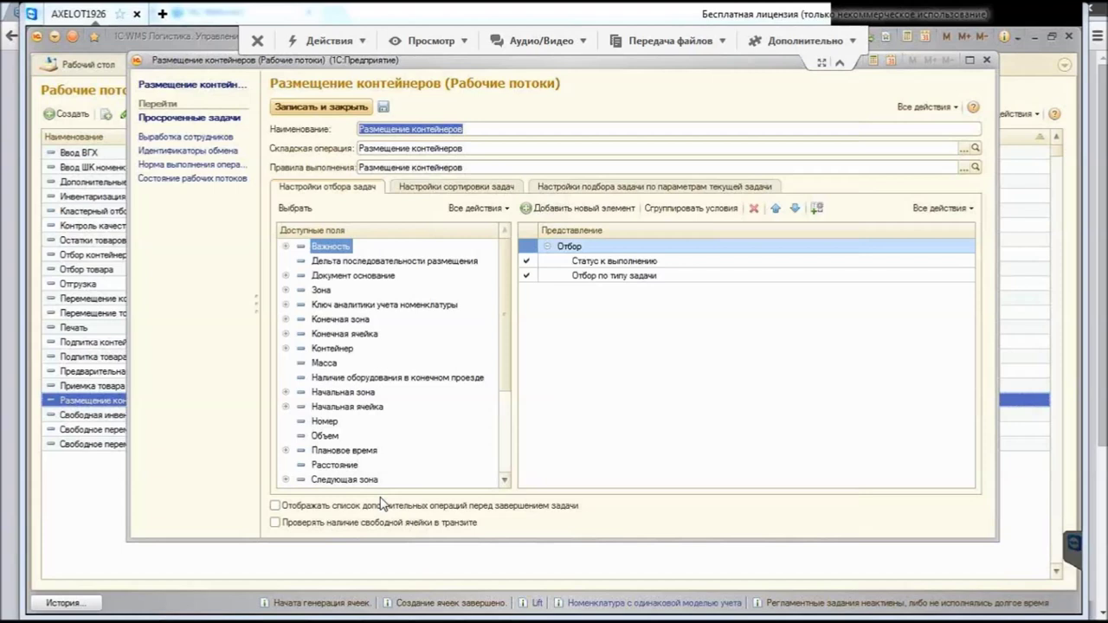
{"action": "key", "text": "Escape"}
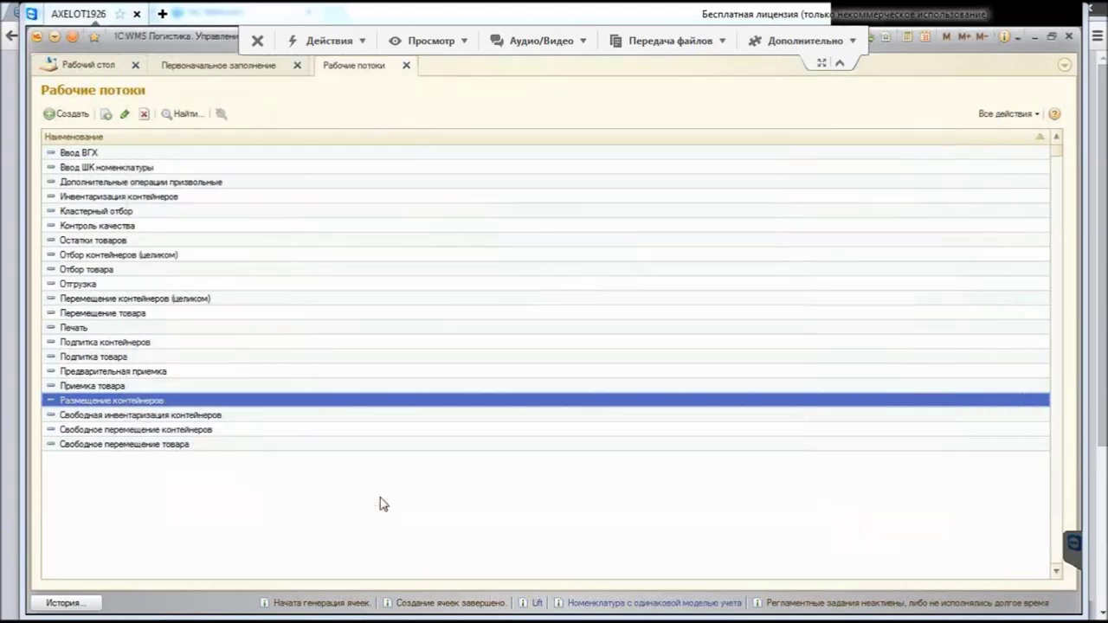
{"action": "key", "text": "Escape"}
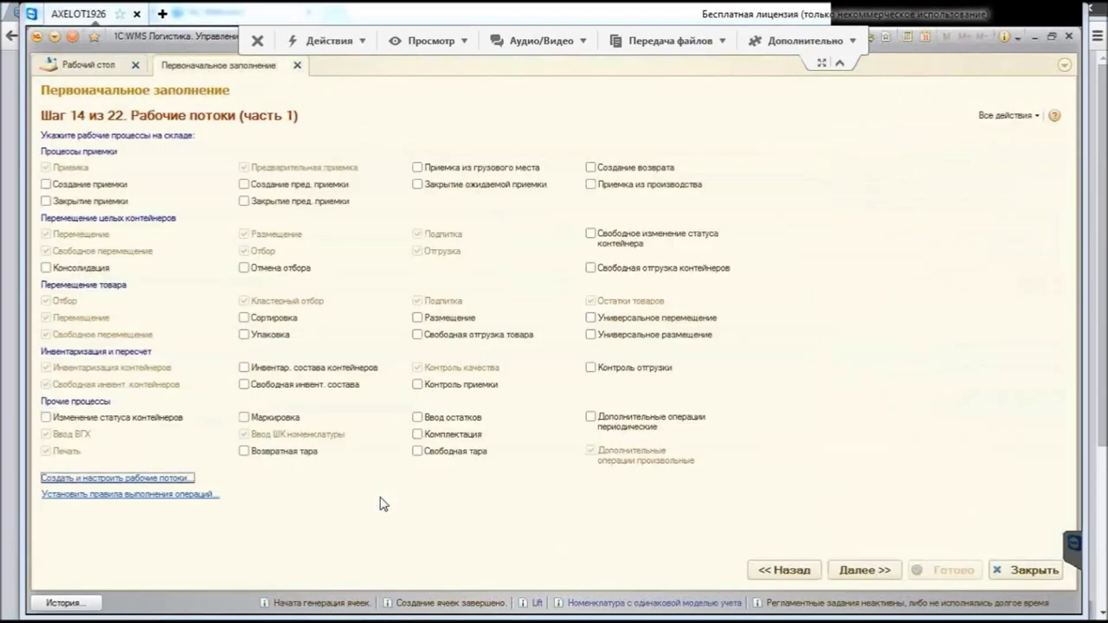
{"action": "key", "text": "Tab"}
{"action": "key", "text": "Return"}
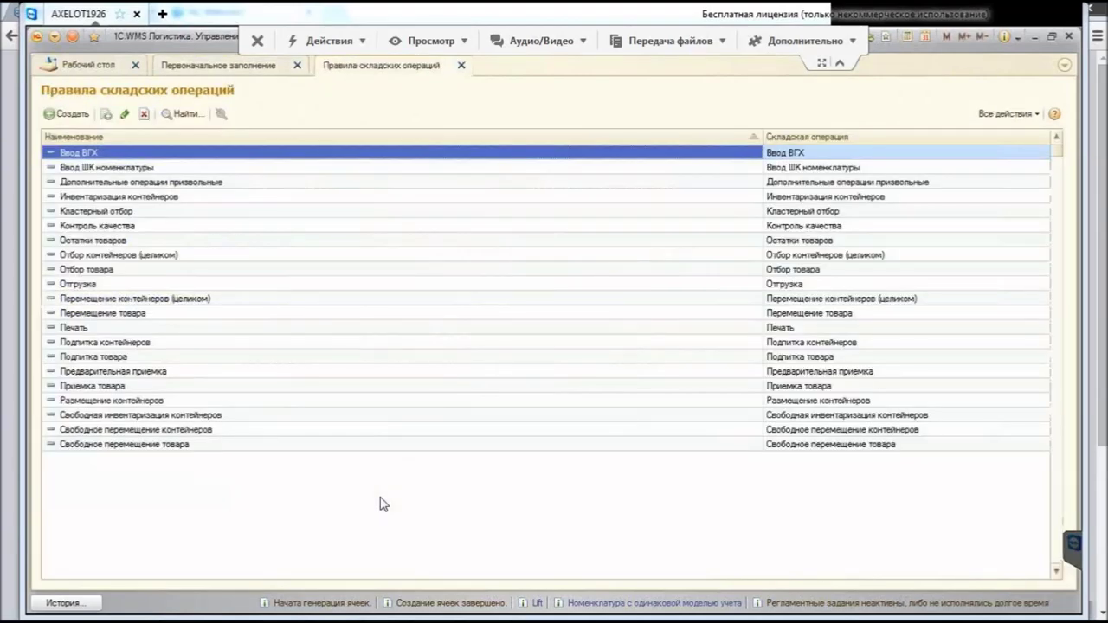
{"action": "key", "text": "Down"}
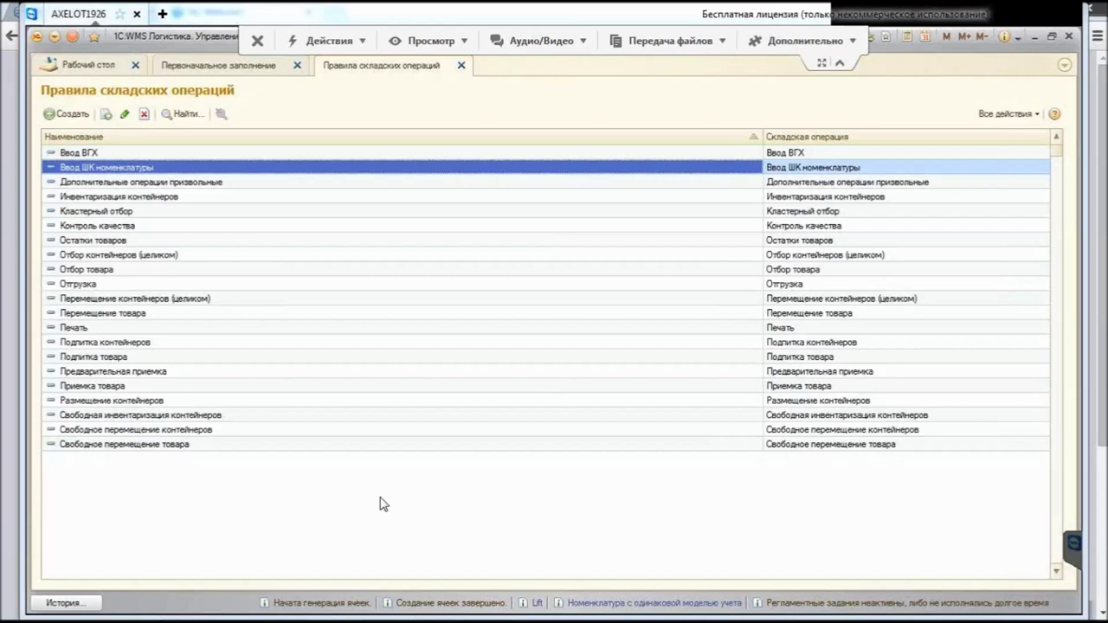
{"action": "key", "text": "Escape"}
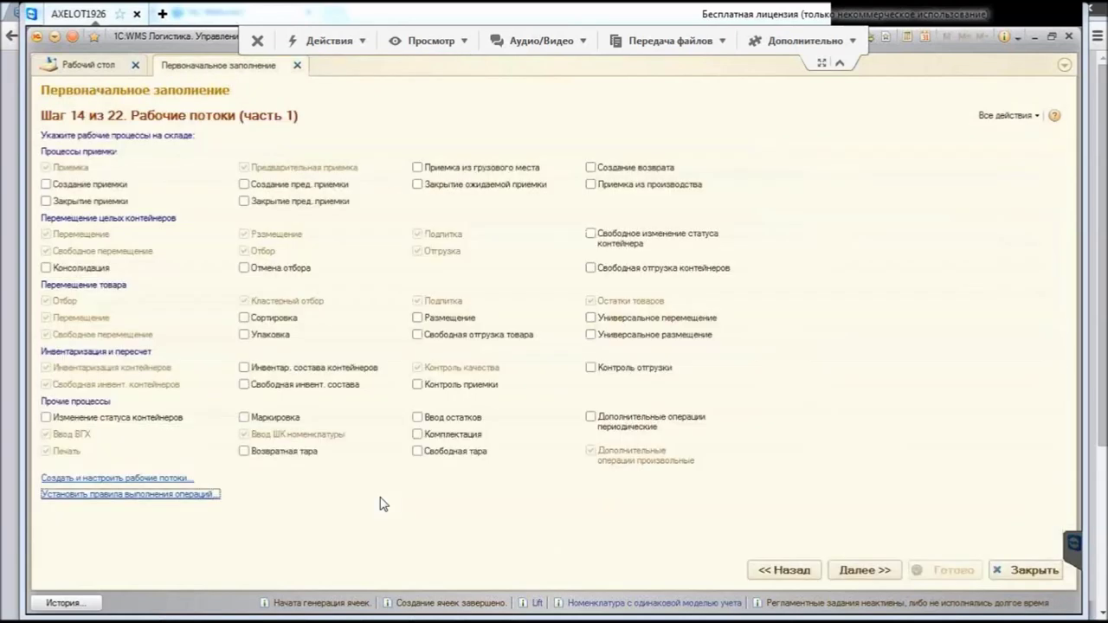
Step: Advance the wizard to Шаг 15 из 22, Рабочие потоки (часть 2)
{"action": "key", "text": "ctrl+Return"}
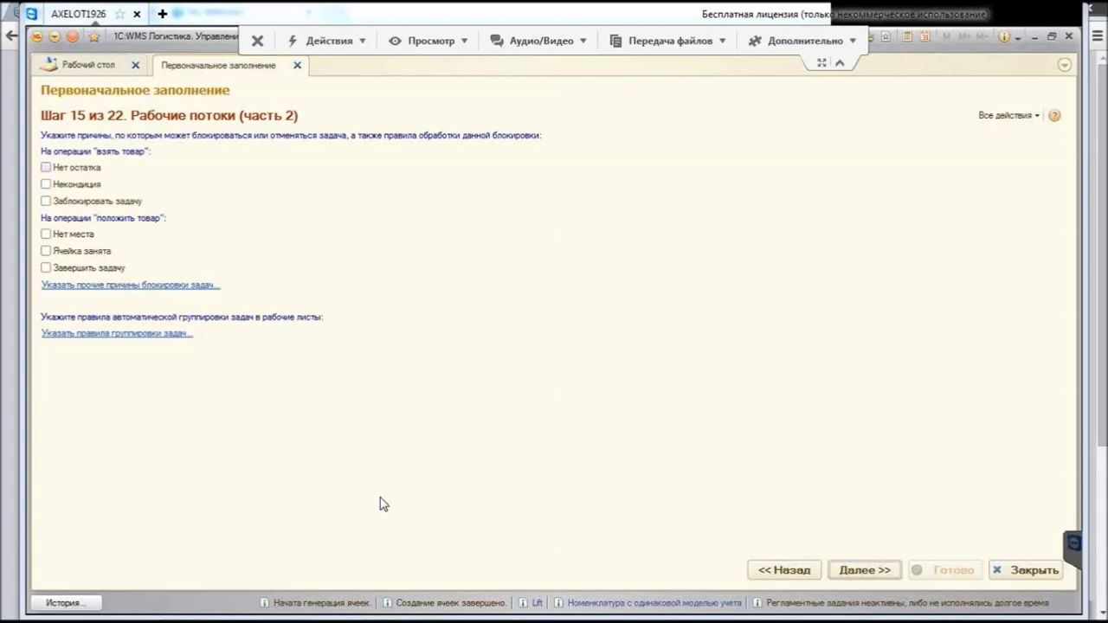
Step: Tick Нет остатка as a task-blocking reason for taking goods
{"action": "key", "text": "space"}
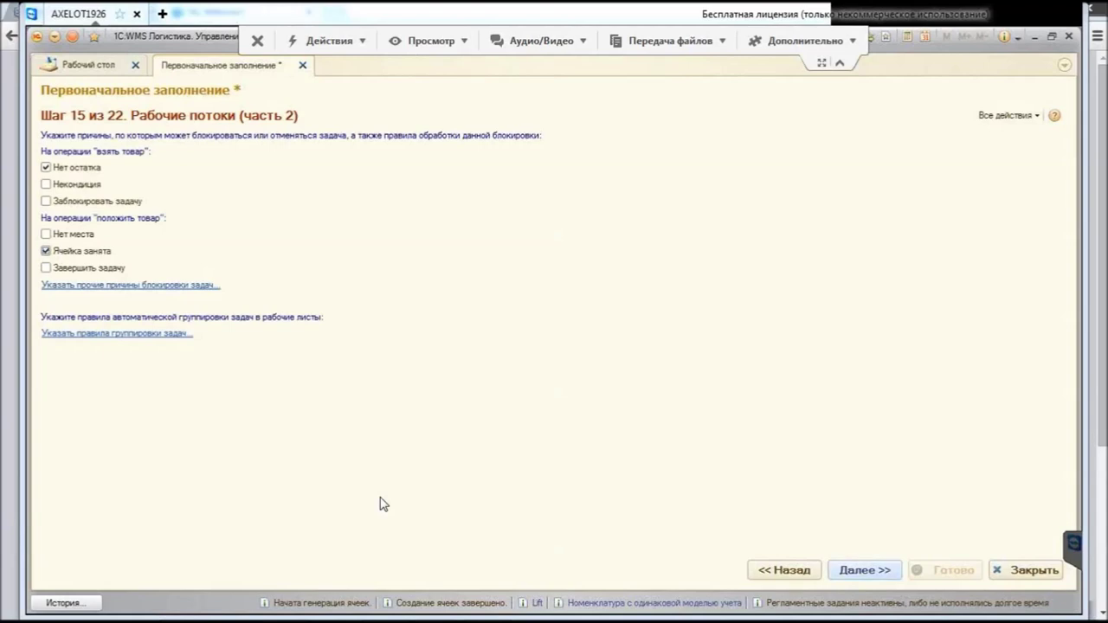
Step: On step 16, tick Создать стратегию по-умолчанию and open the other placement strategies list
{"action": "left_click", "coordinate": [864, 570]}
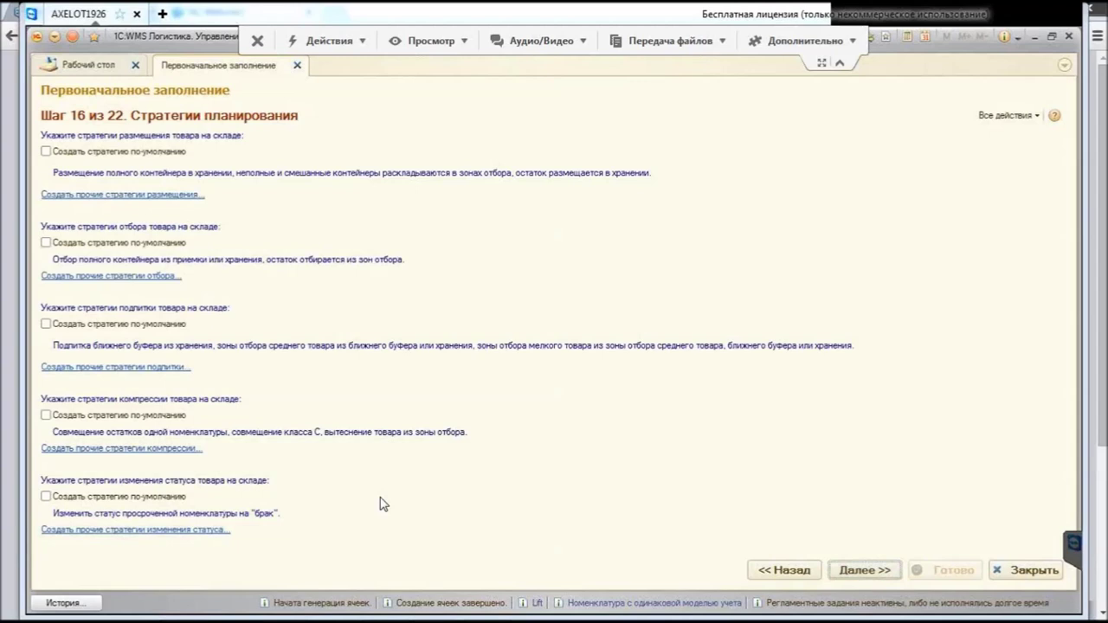
{"action": "key", "text": "space"}
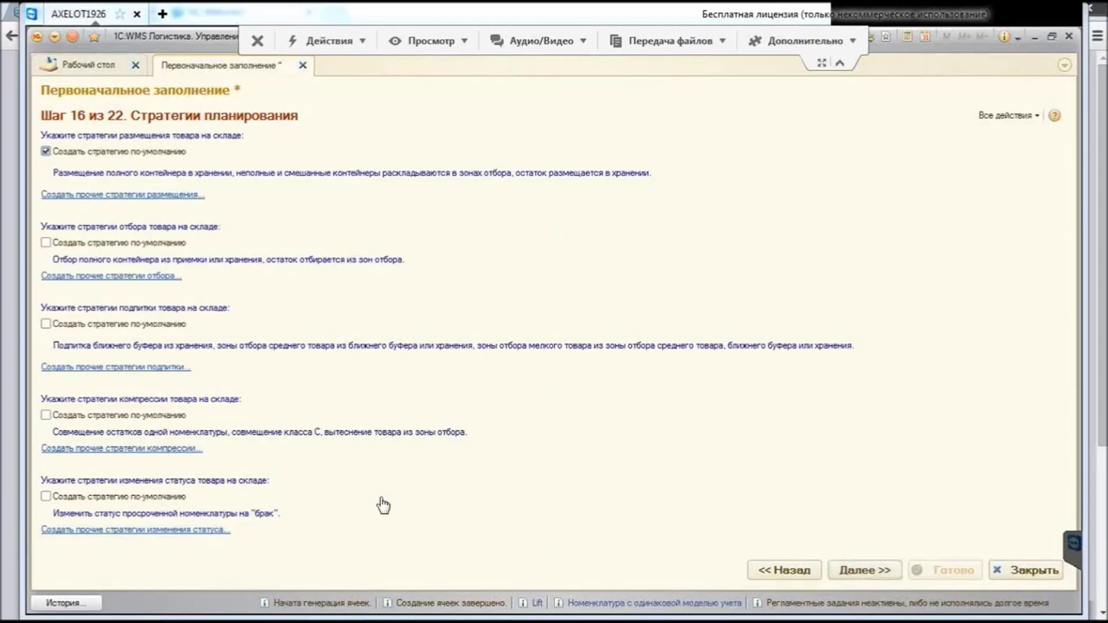
{"action": "key", "text": "Tab"}
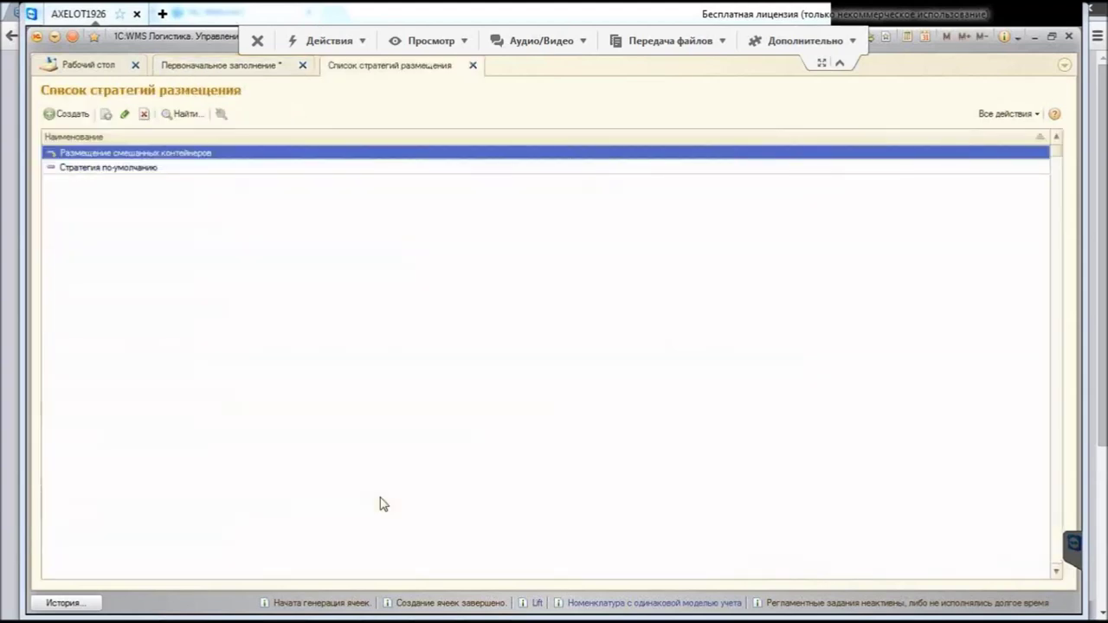
{"action": "key", "text": "Down"}
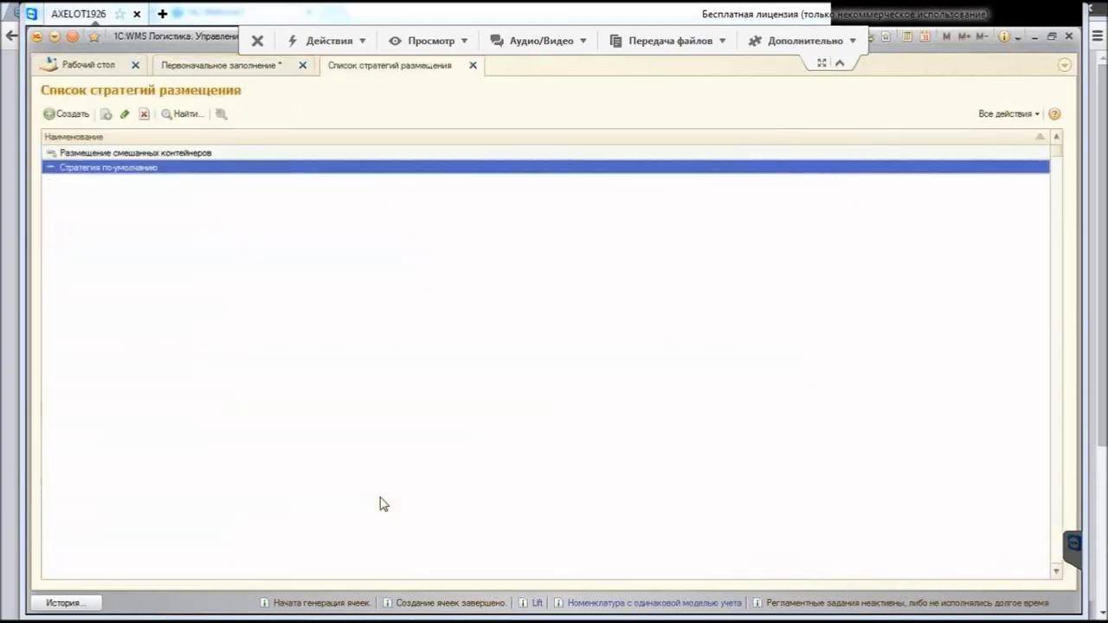
{"action": "key", "text": "Return"}
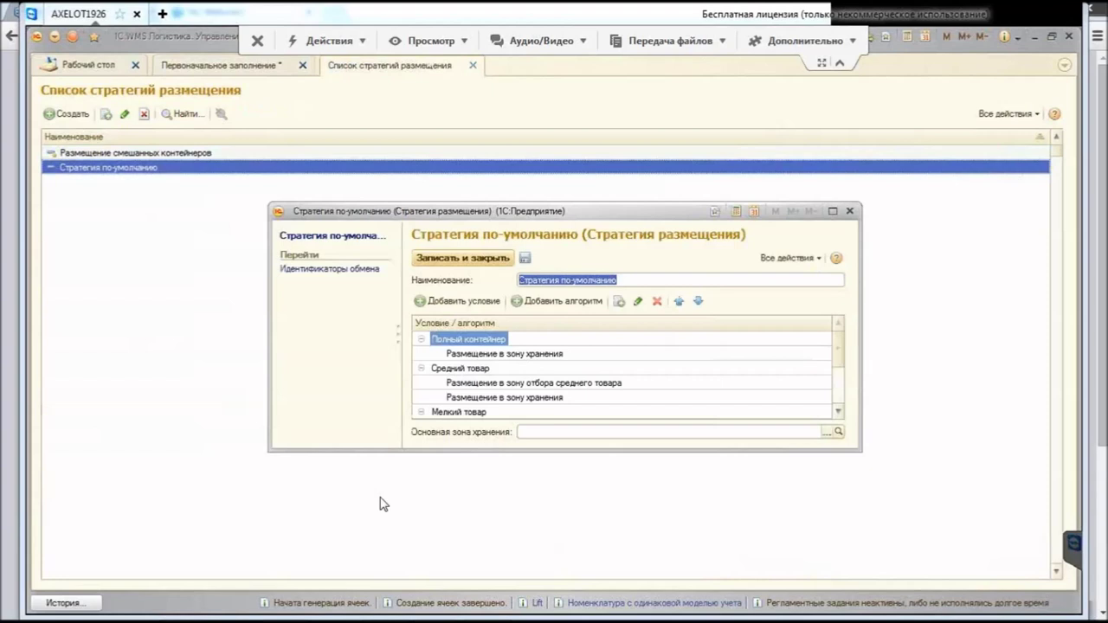
{"action": "left_click_drag", "start_coordinate": [379, 451], "coordinate": [383, 504]}
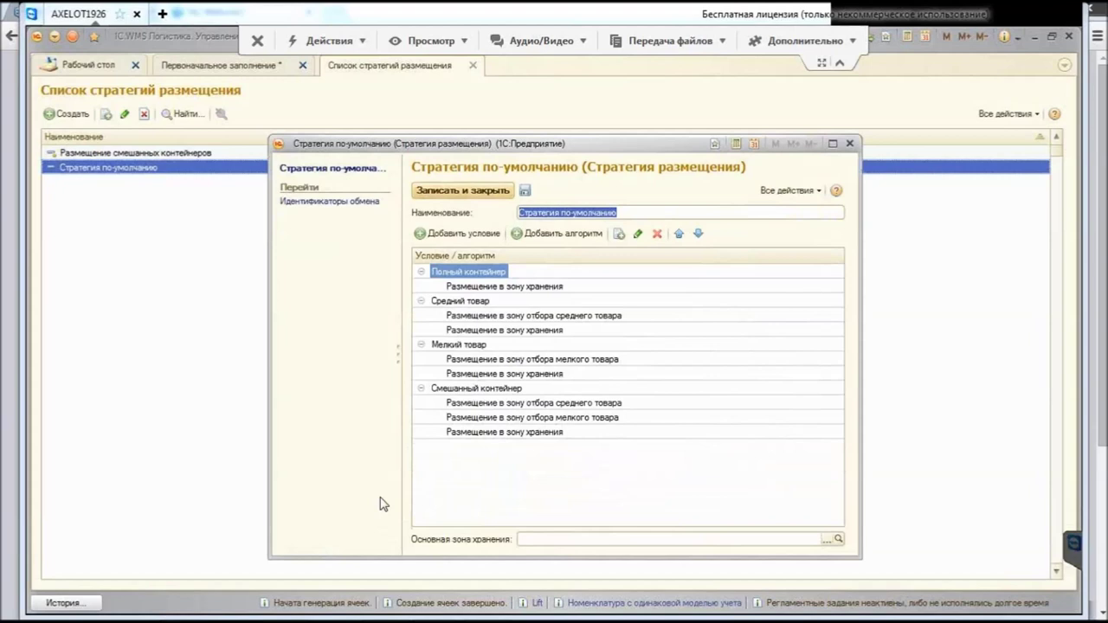
{"action": "key", "text": "Tab"}
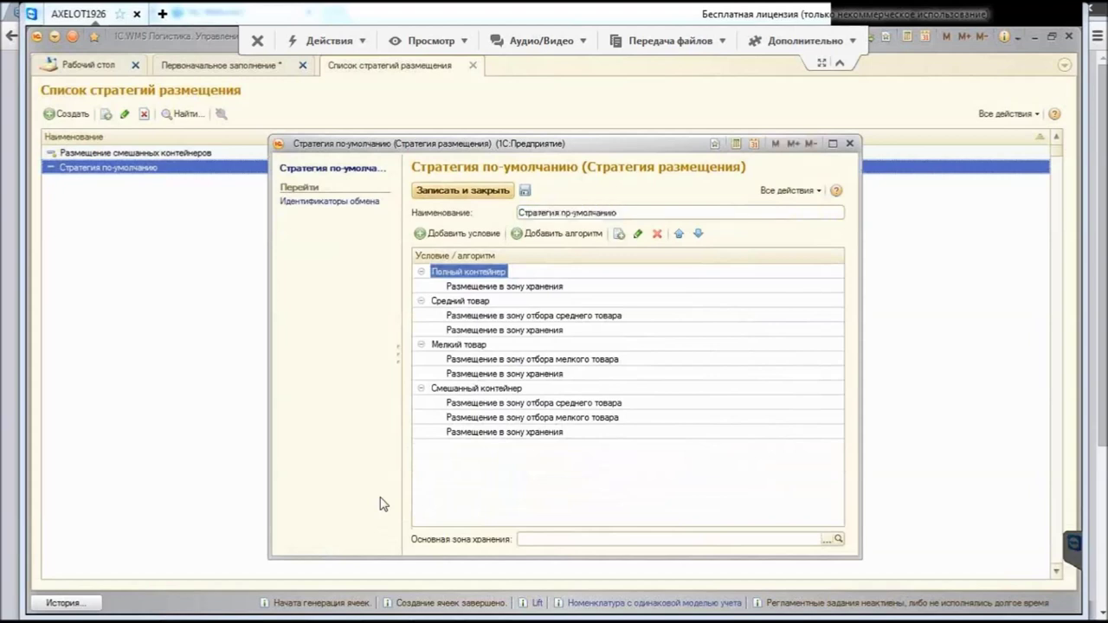
{"action": "key", "text": "Down"}
{"action": "key", "text": "Down"}
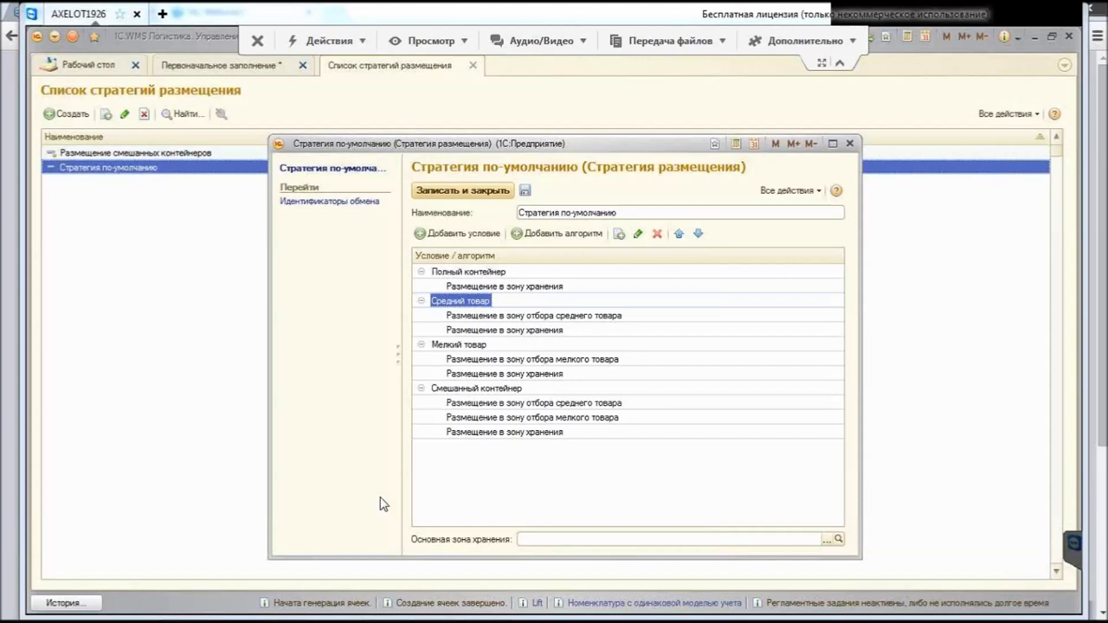
{"action": "key", "text": "Down"}
{"action": "key", "text": "Down"}
{"action": "key", "text": "Down"}
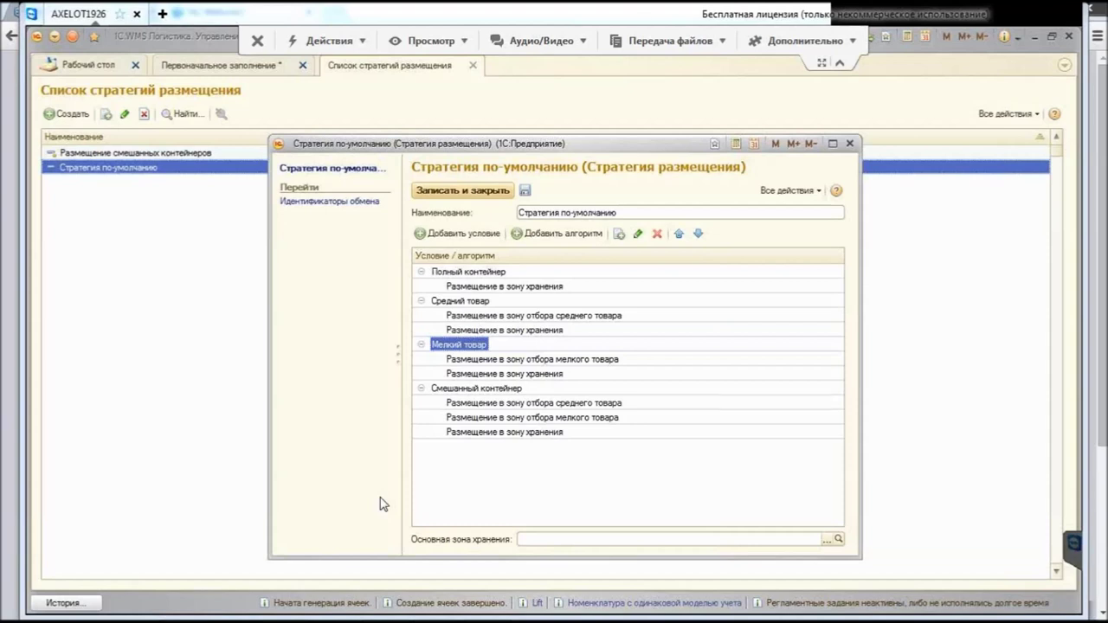
{"action": "key", "text": "Home"}
{"action": "key", "text": "F2"}
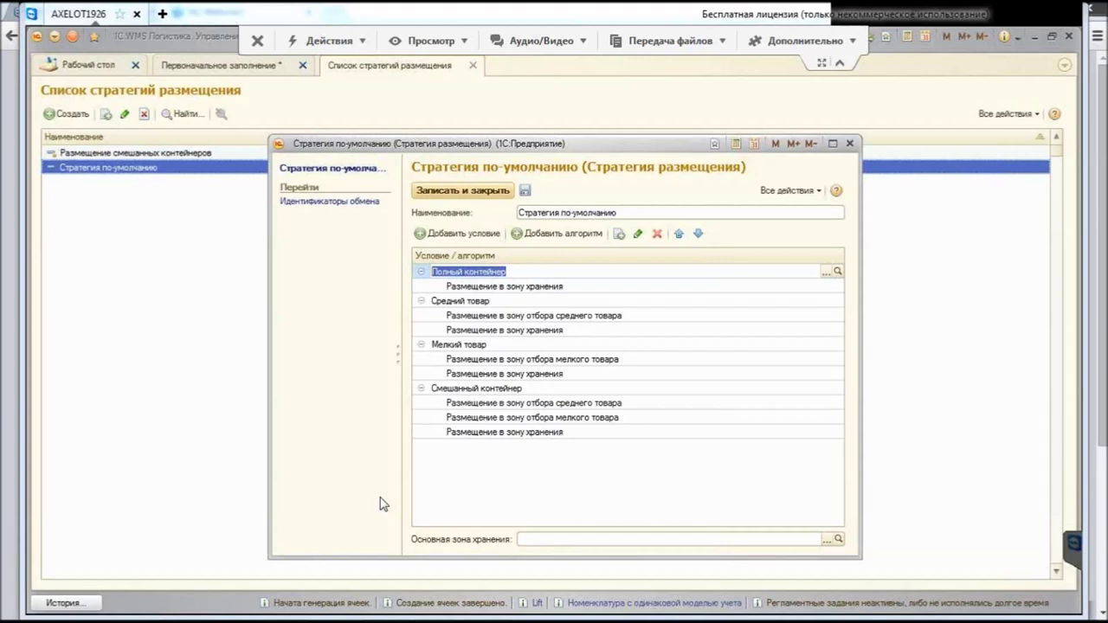
{"action": "key", "text": "F4"}
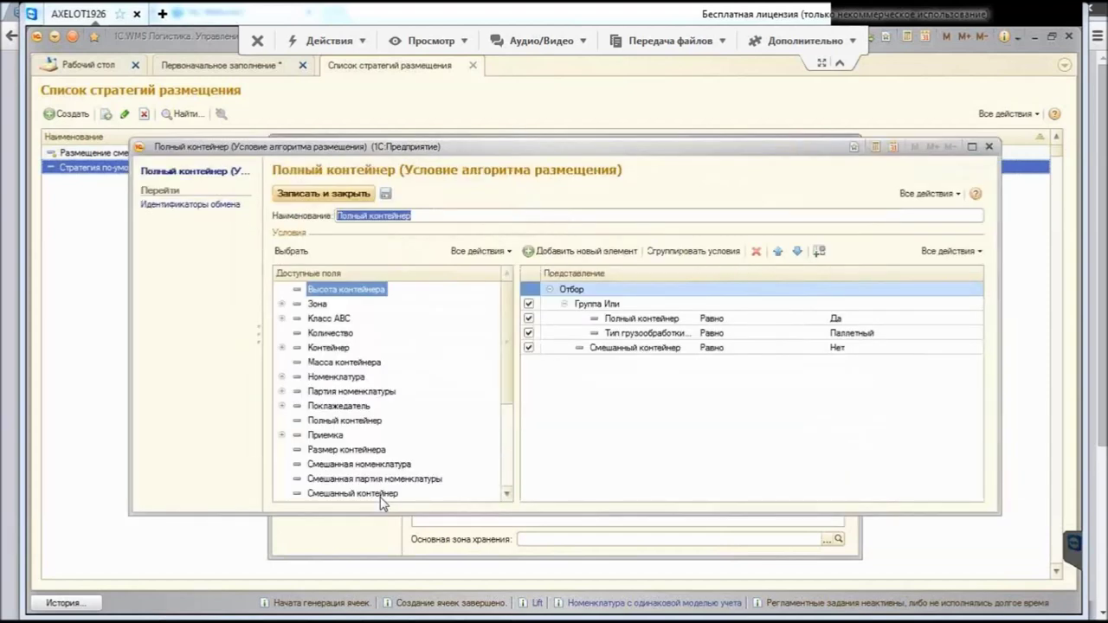
{"action": "scroll", "coordinate": [381, 498], "scroll_direction": "down", "scroll_amount": 3}
{"action": "scroll", "coordinate": [381, 498], "scroll_direction": "up", "scroll_amount": 3}
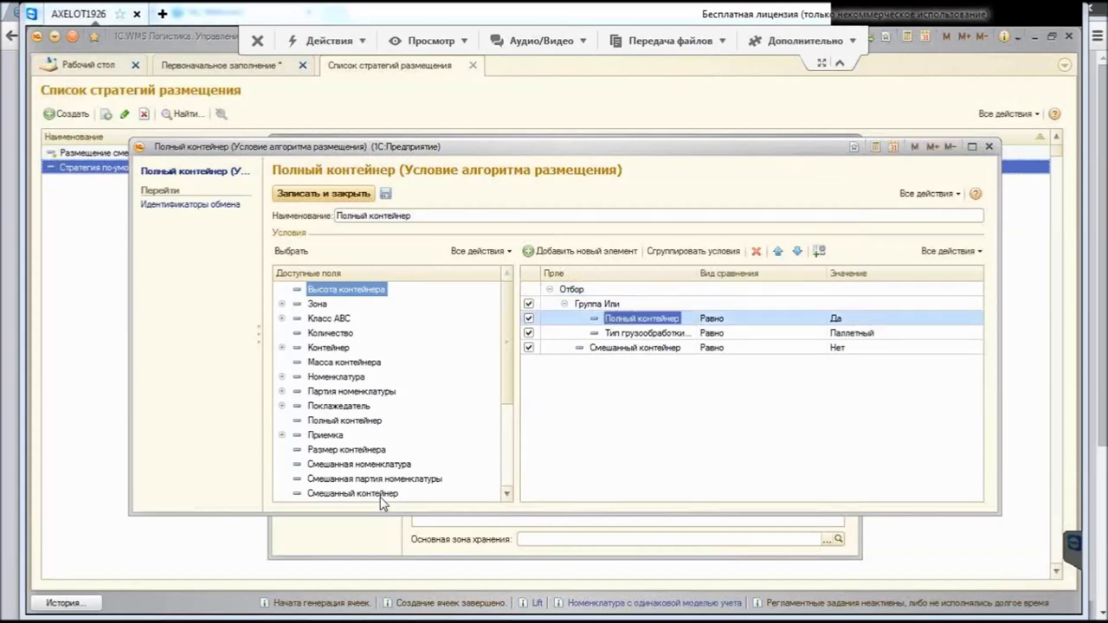
{"action": "key", "text": "Tab"}
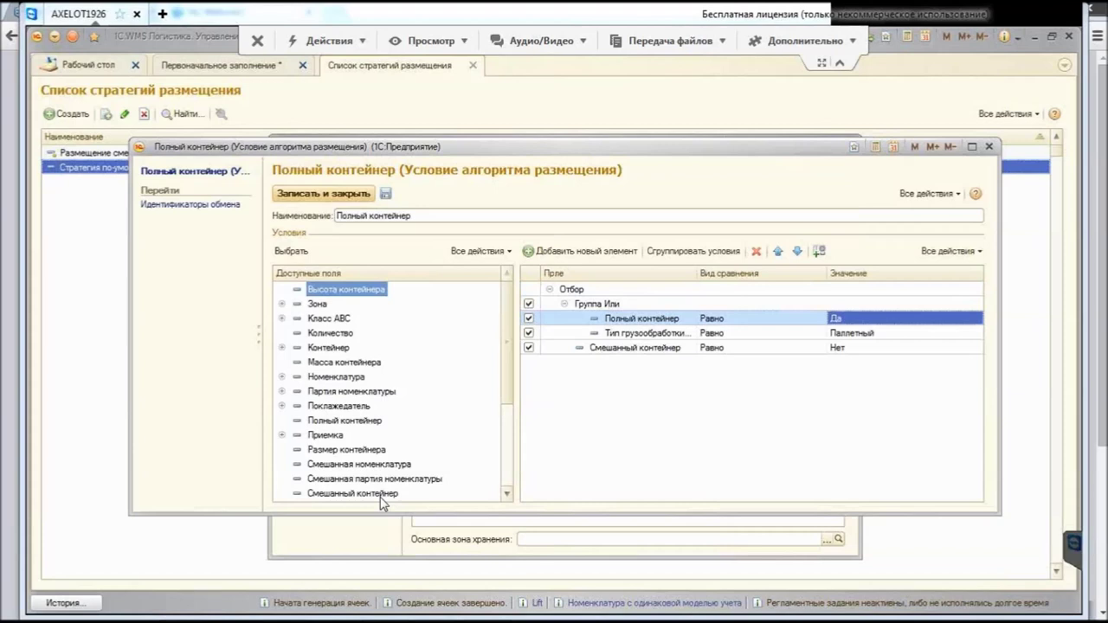
{"action": "key", "text": "Tab"}
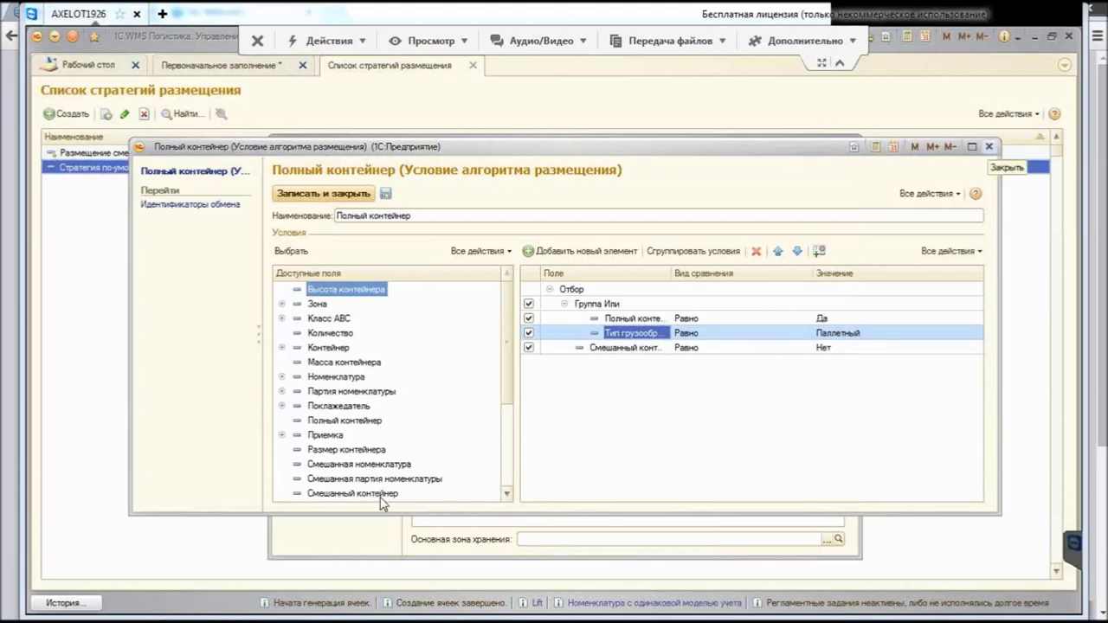
{"action": "key", "text": "Escape"}
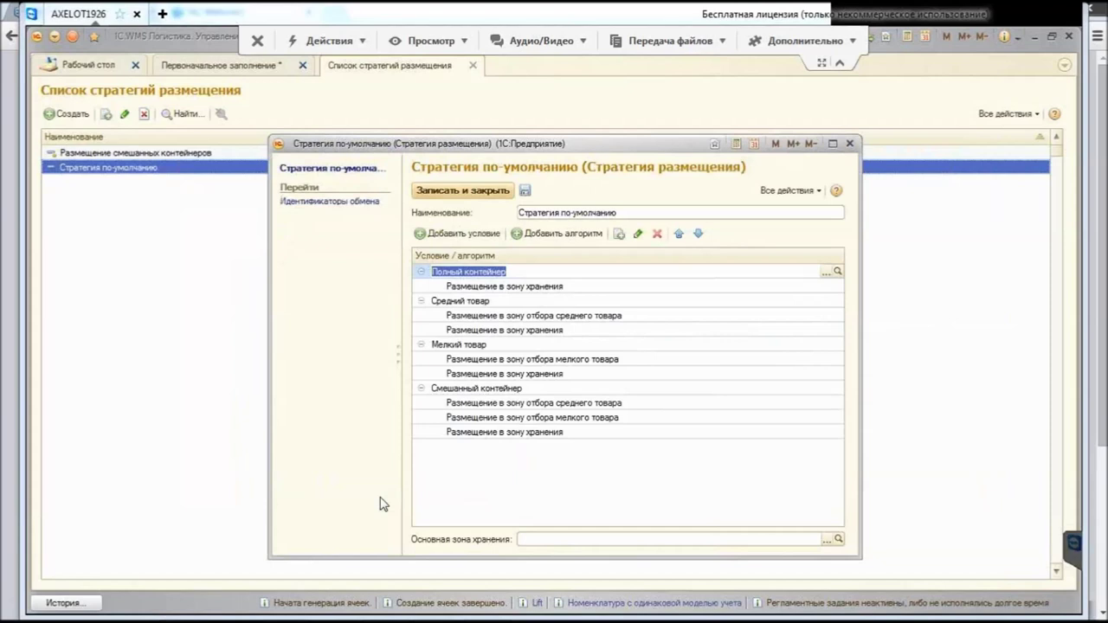
Step: Open the Размещение в зону хранения algorithm listed under the Полный контейнер condition
{"action": "key", "text": "Down"}
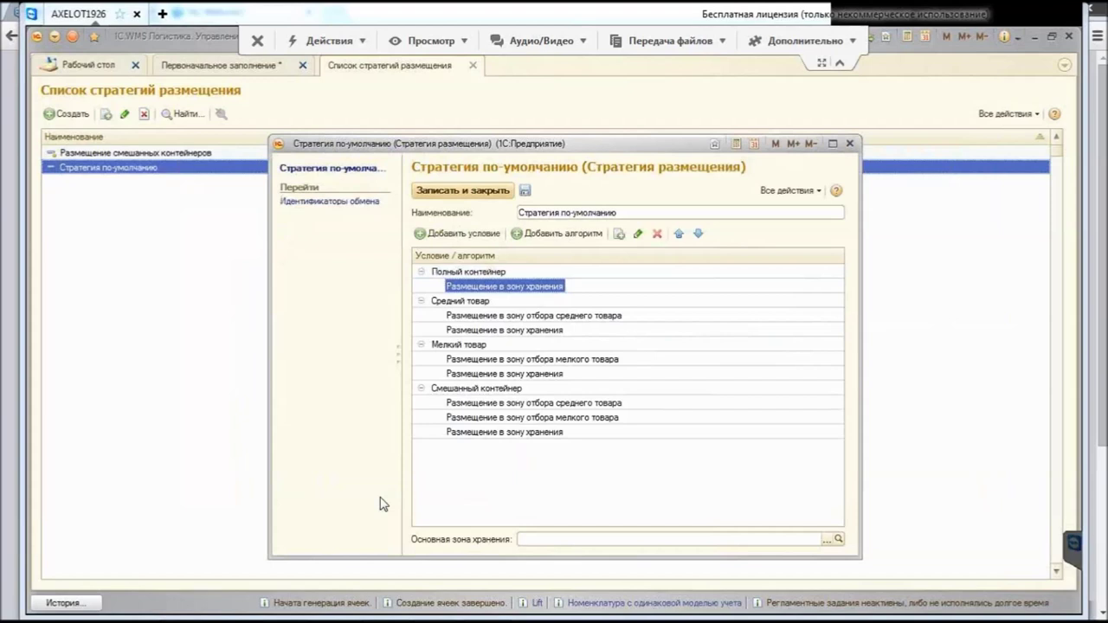
{"action": "key", "text": "F2"}
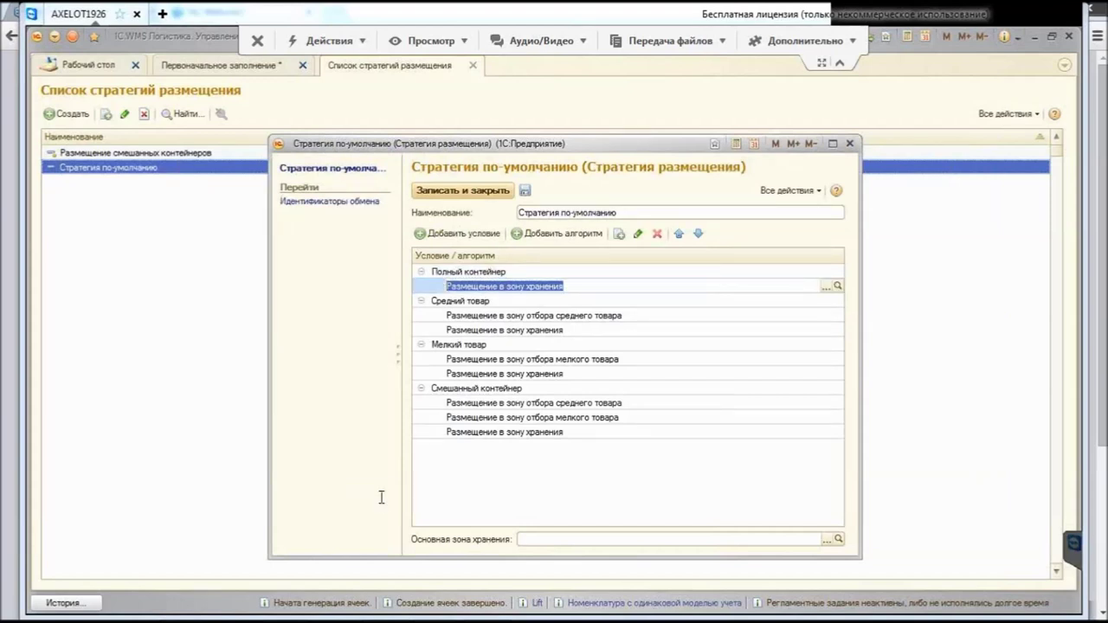
{"action": "key", "text": "ctrl+shift+F4"}
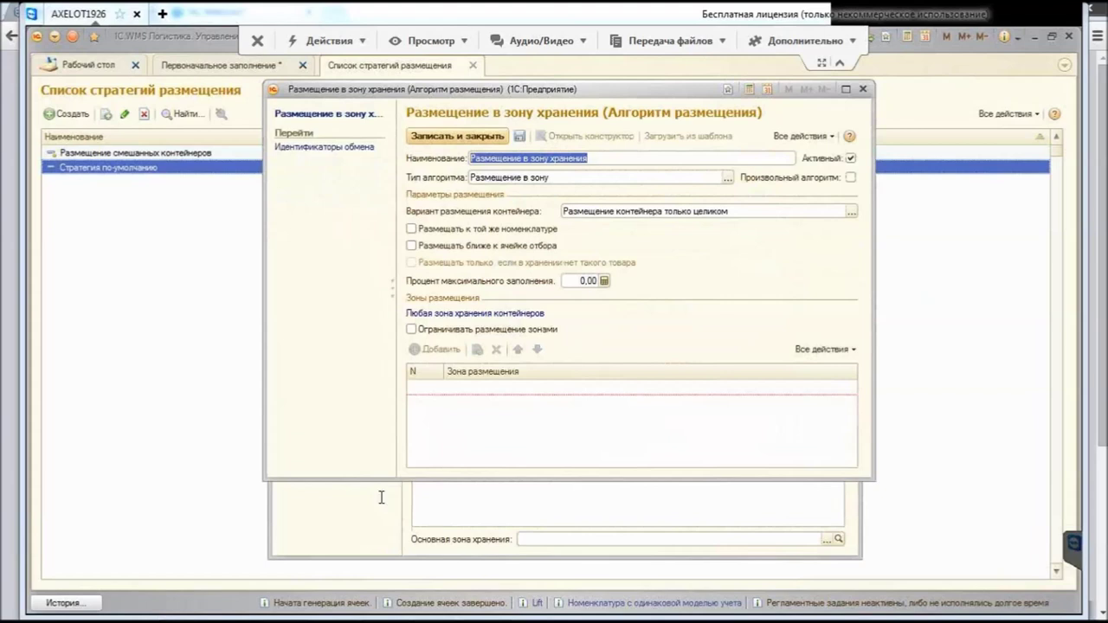
Step: Browse the algorithm types, keeping Размещение в зону
{"action": "key", "text": "Tab"}
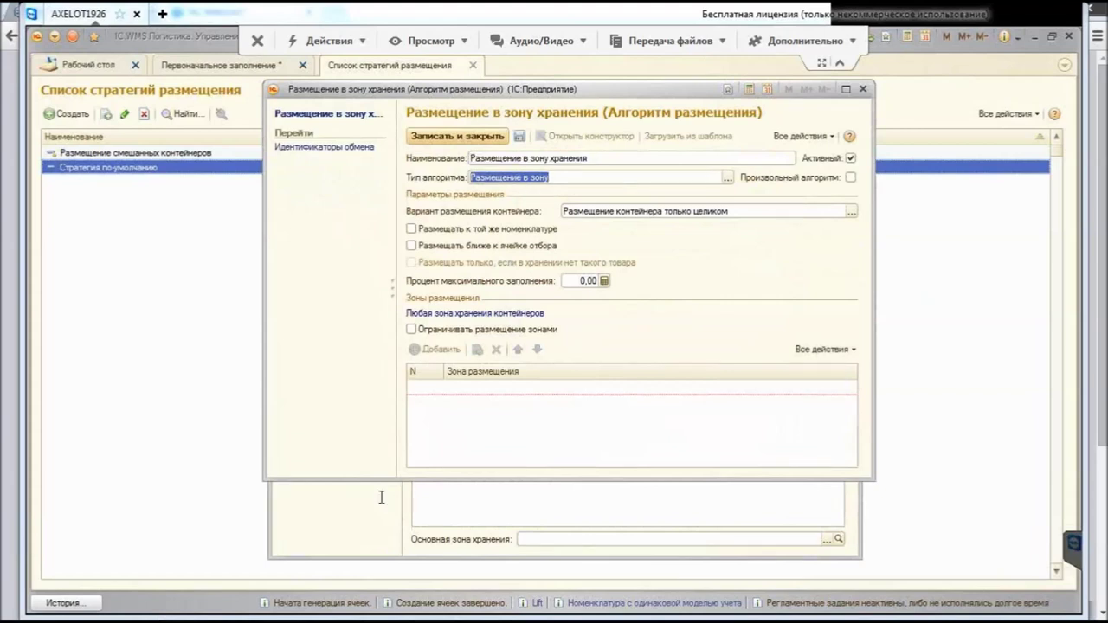
{"action": "key", "text": "alt+Down"}
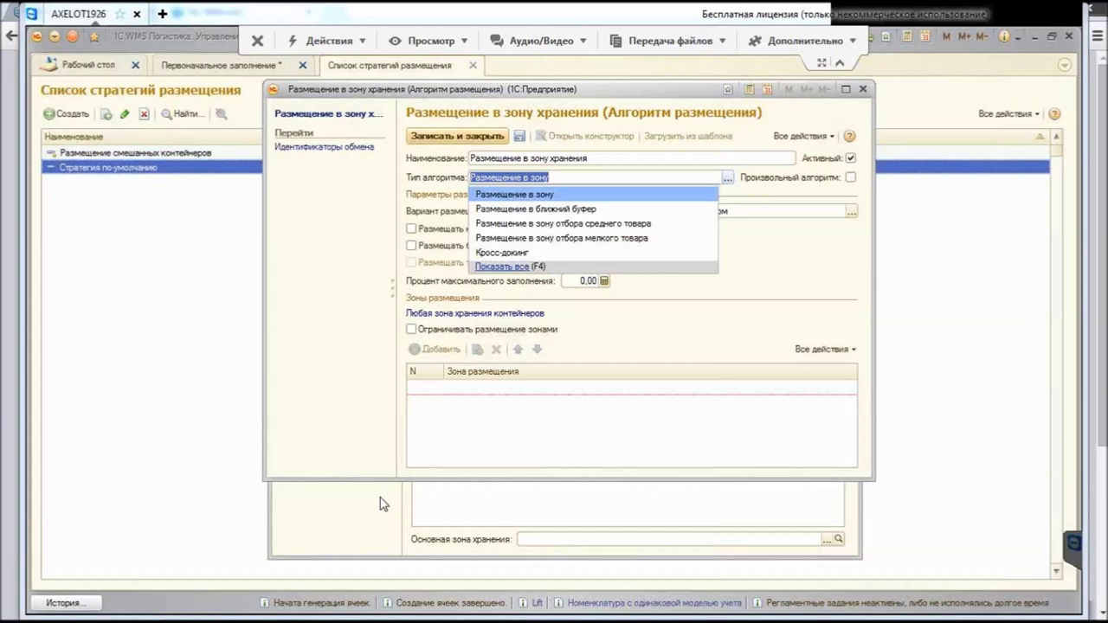
{"action": "key", "text": "Down"}
{"action": "key", "text": "Down"}
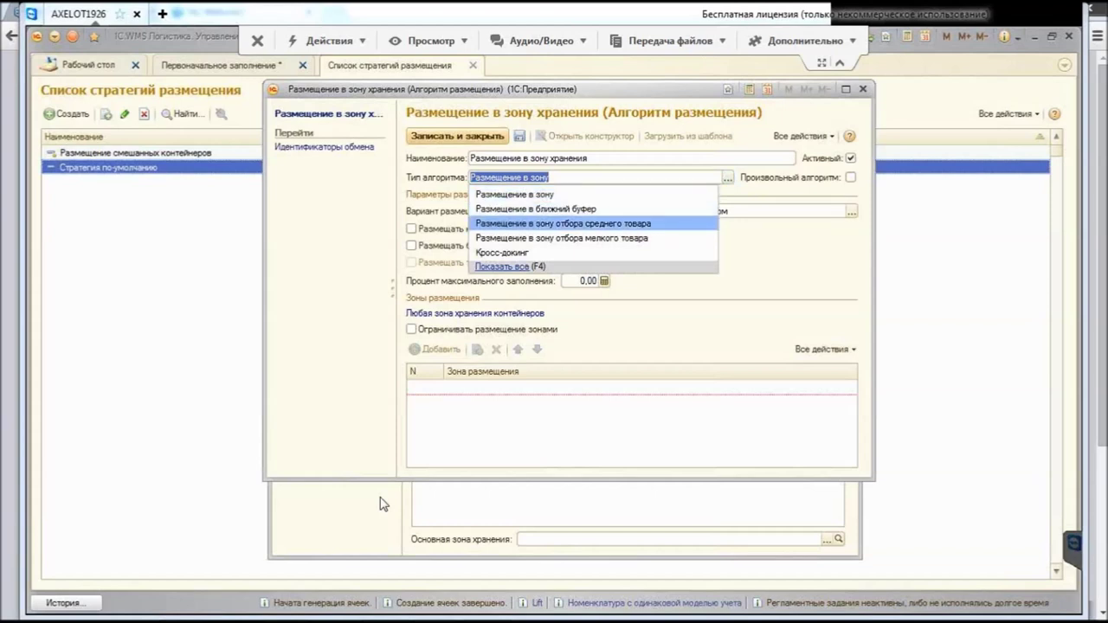
{"action": "key", "text": "Down"}
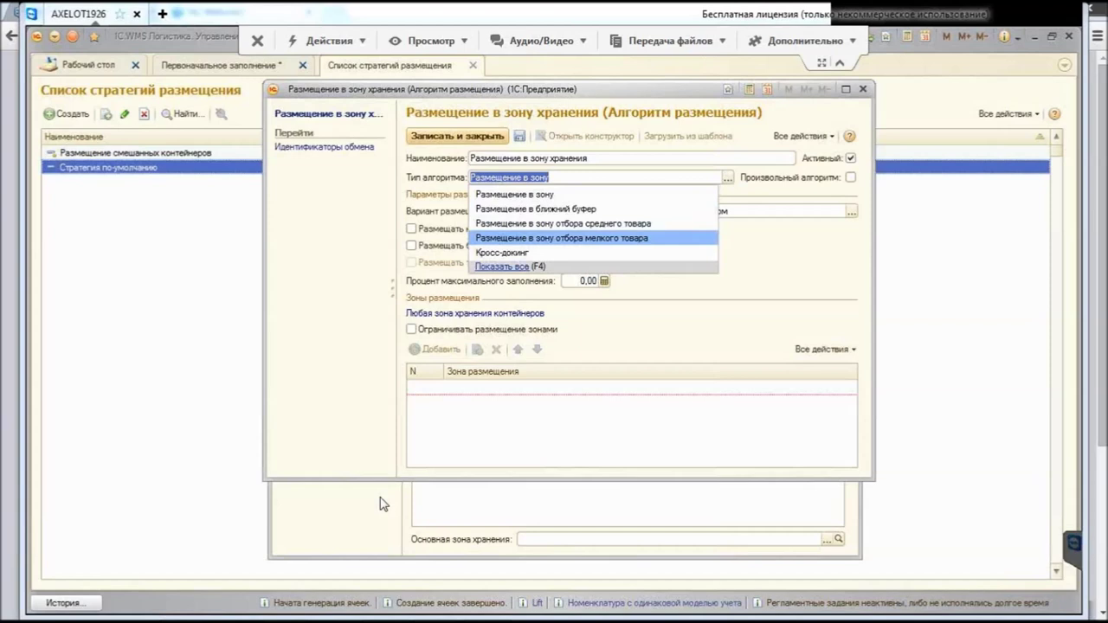
{"action": "key", "text": "Down"}
{"action": "key", "text": "Up"}
{"action": "key", "text": "Up"}
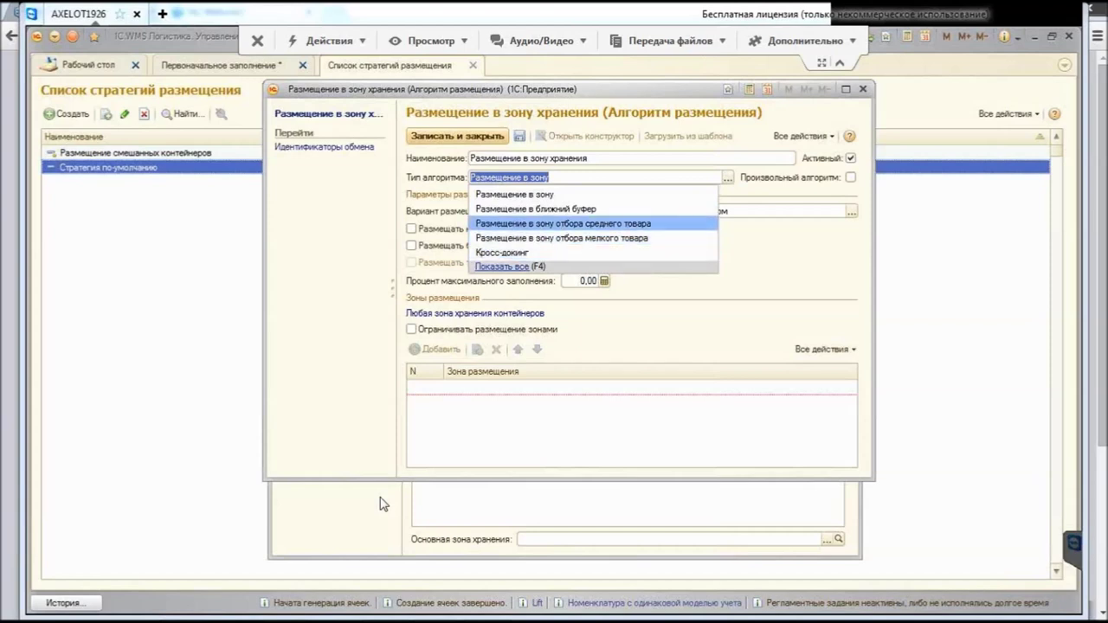
{"action": "key", "text": "Escape"}
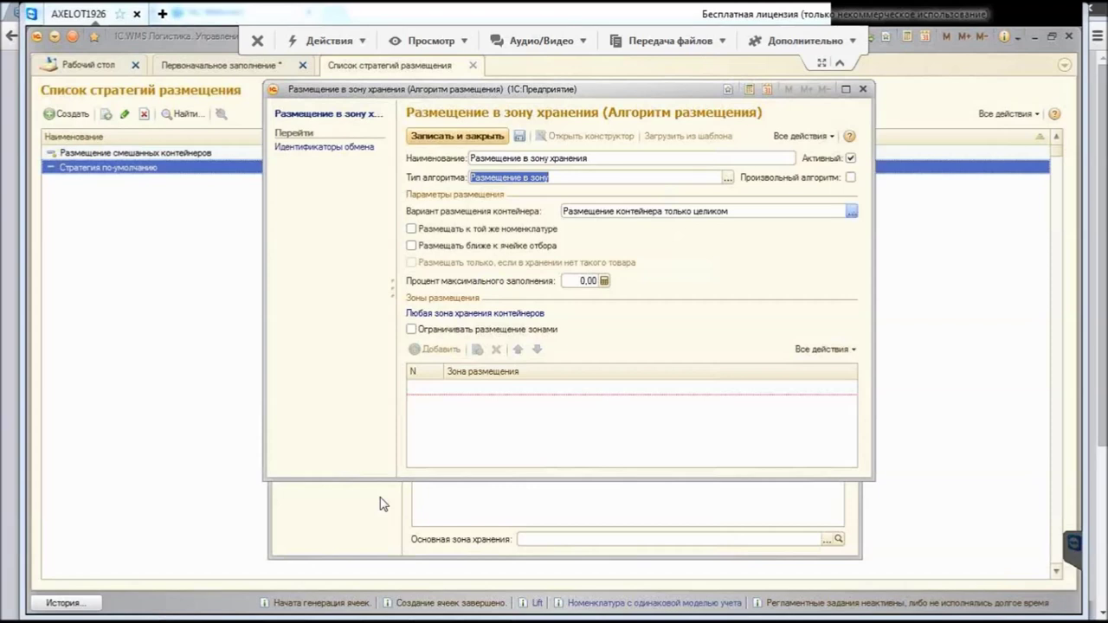
Step: Browse the container placement variants without changing the whole-container setting
{"action": "key", "text": "Tab"}
{"action": "key", "text": "alt+Down"}
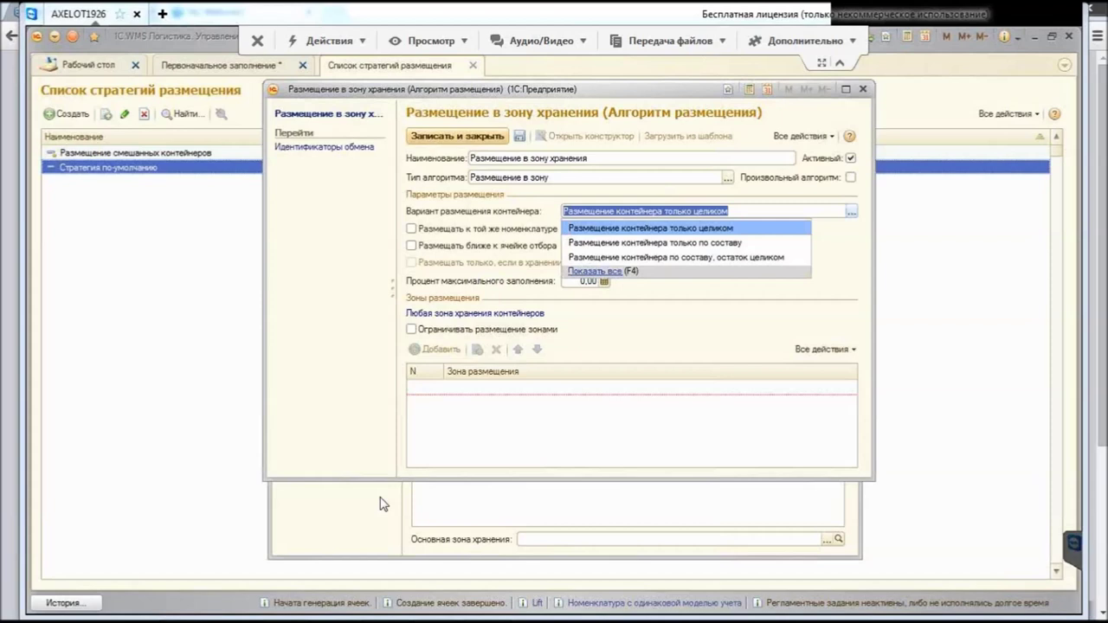
{"action": "key", "text": "Down"}
{"action": "key", "text": "Down"}
{"action": "key", "text": "Up"}
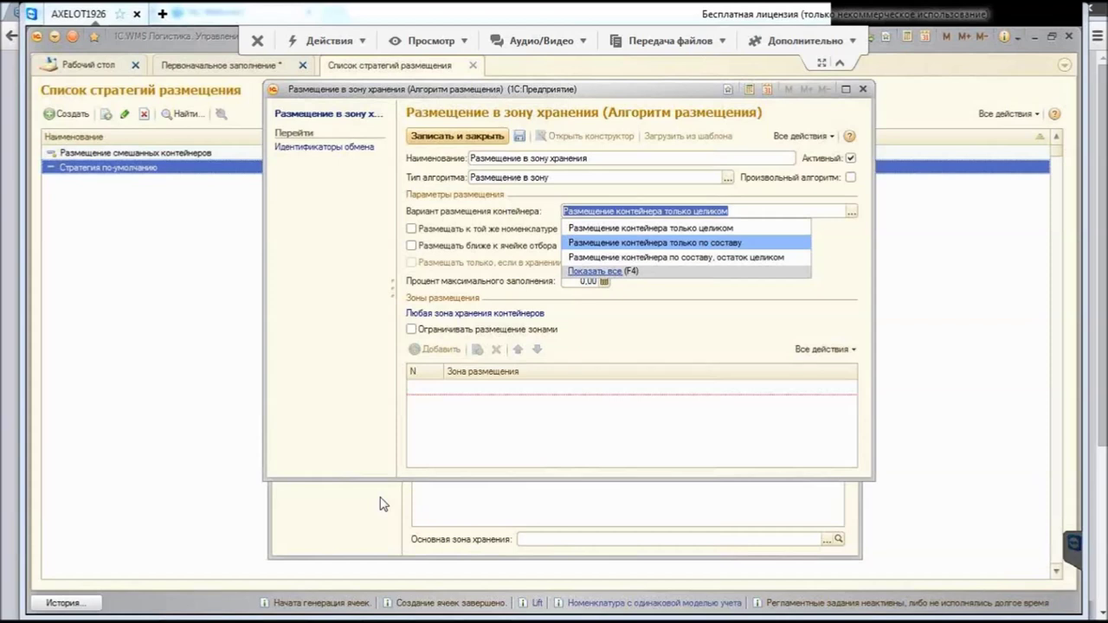
Step: Keep placement variant 'только целиком' and tick 'Размещать к той же номенклатуре' and 'Ограничивать размещение зонами'
{"action": "key", "text": "Down"}
{"action": "key", "text": "Escape"}
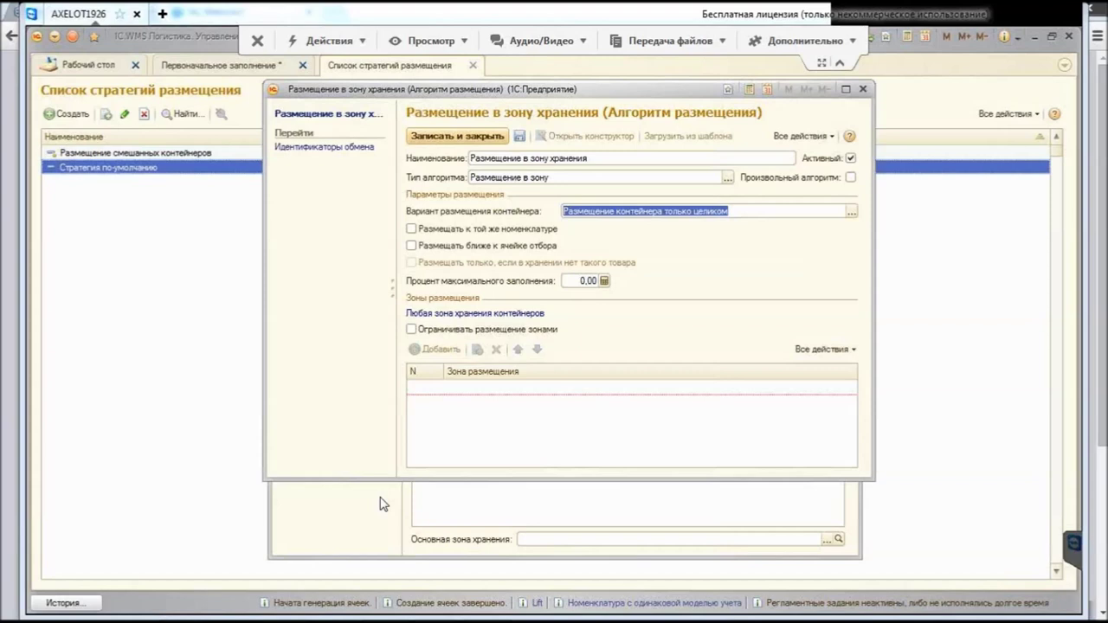
{"action": "key", "text": "Tab"}
{"action": "key", "text": "space"}
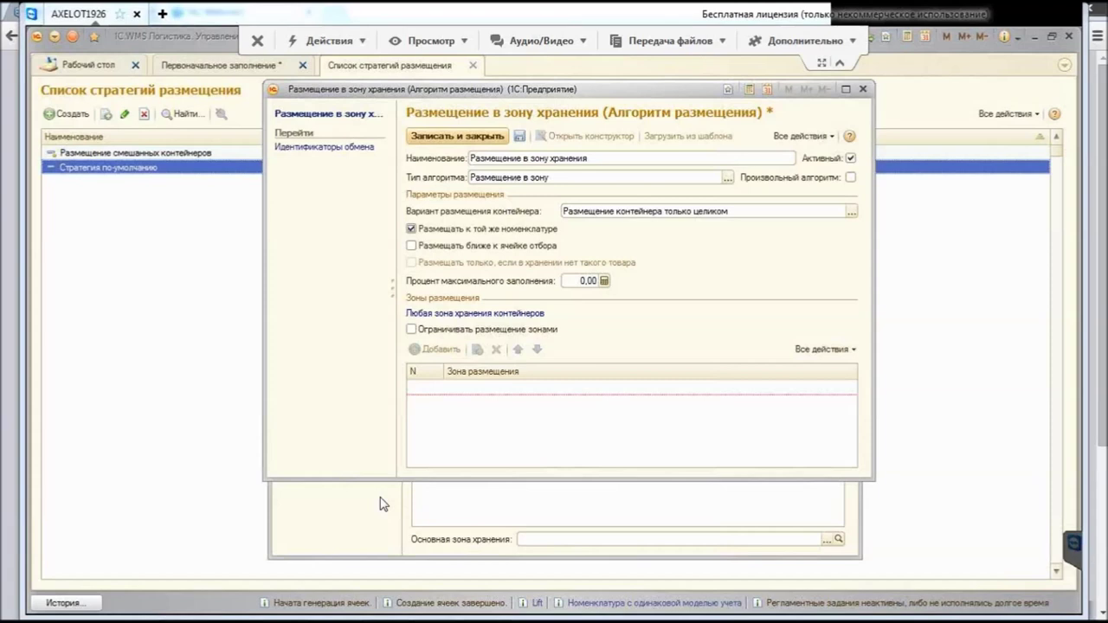
{"action": "key", "text": "space"}
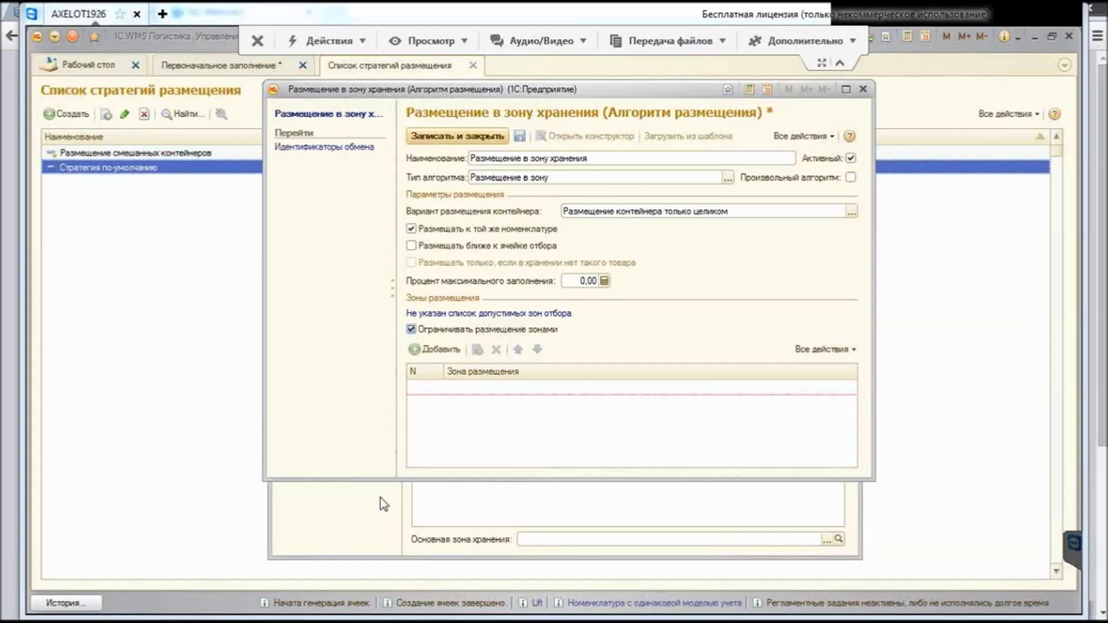
{"action": "key", "text": "Tab"}
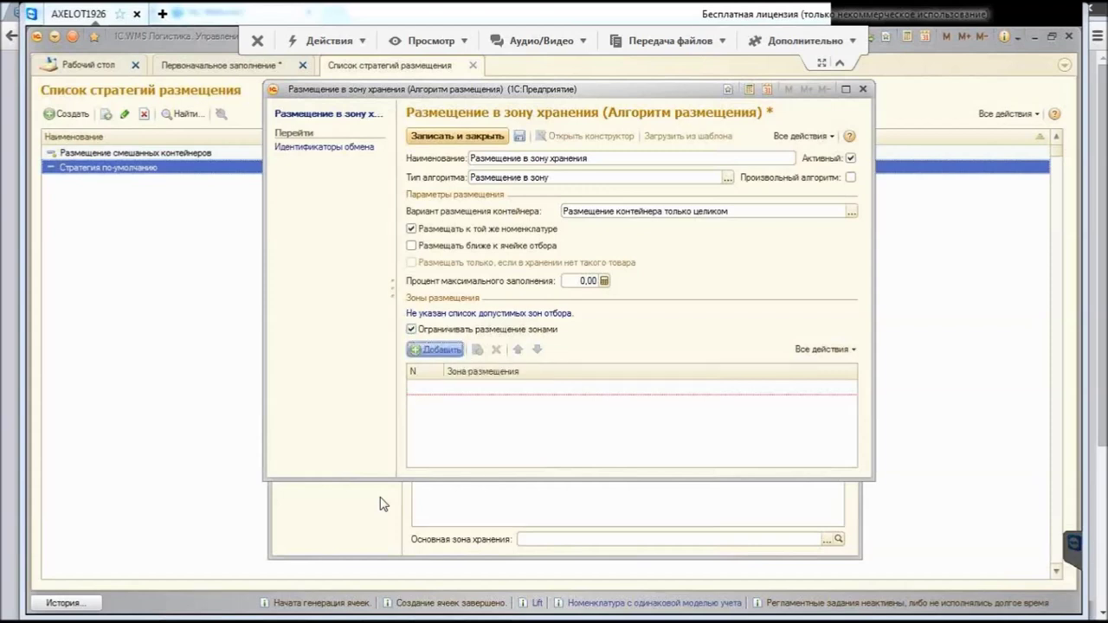
Step: Add Хранение from the Основное хранение group as the placement zone, deleting the extra empty row
{"action": "key", "text": "space"}
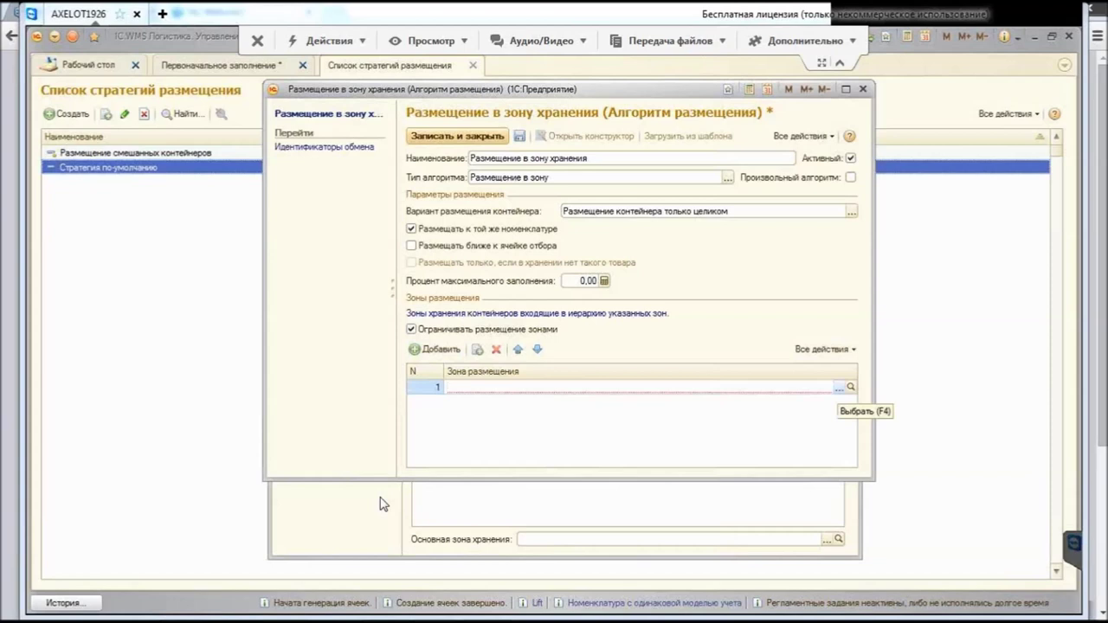
{"action": "key", "text": "F4"}
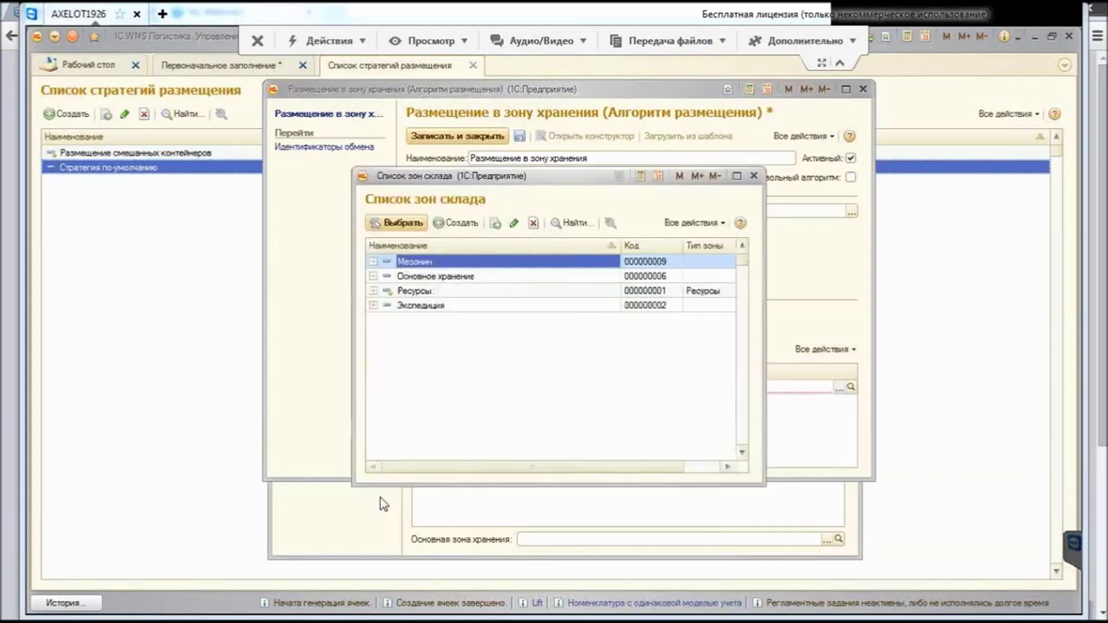
{"action": "key", "text": "Down"}
{"action": "key", "text": "ctrl+Down"}
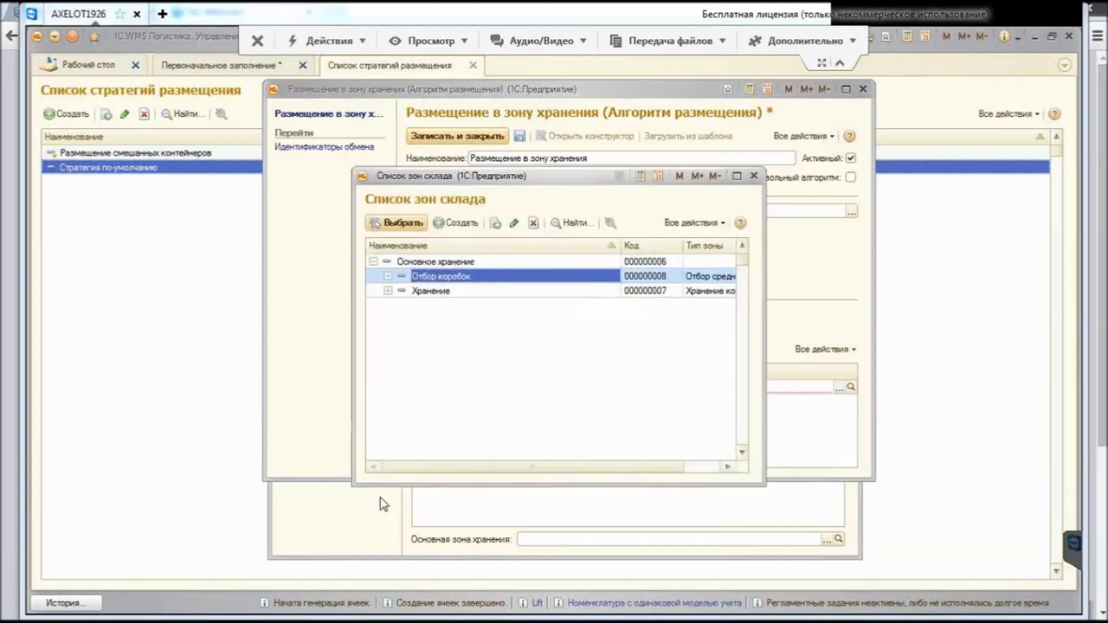
{"action": "key", "text": "Down"}
{"action": "key", "text": "ctrl+Down"}
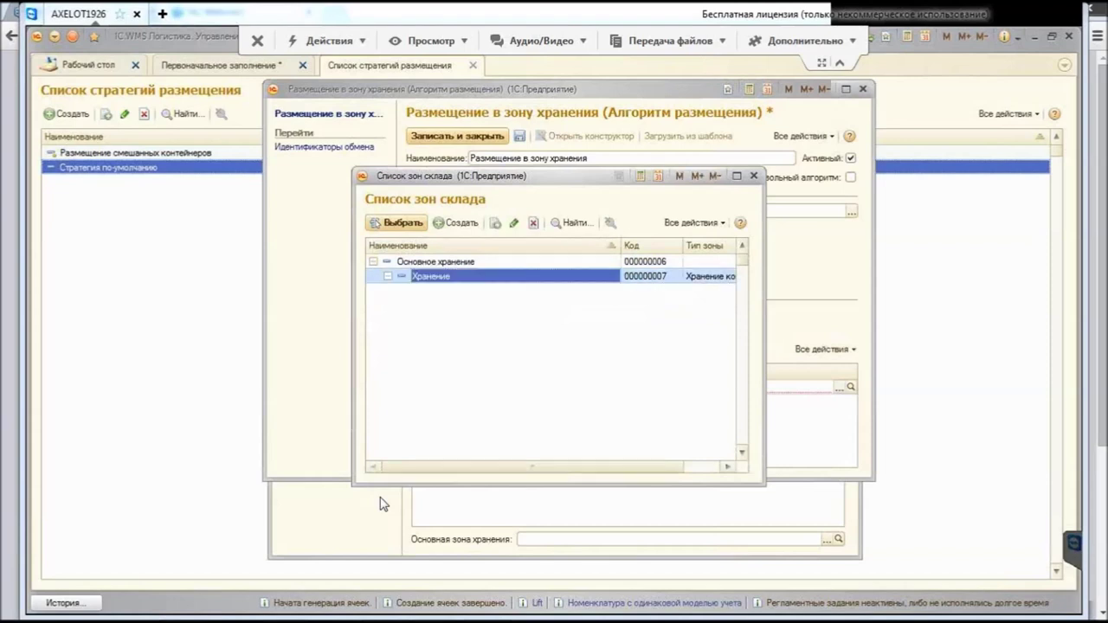
{"action": "key", "text": "Return"}
{"action": "key", "text": "Return"}
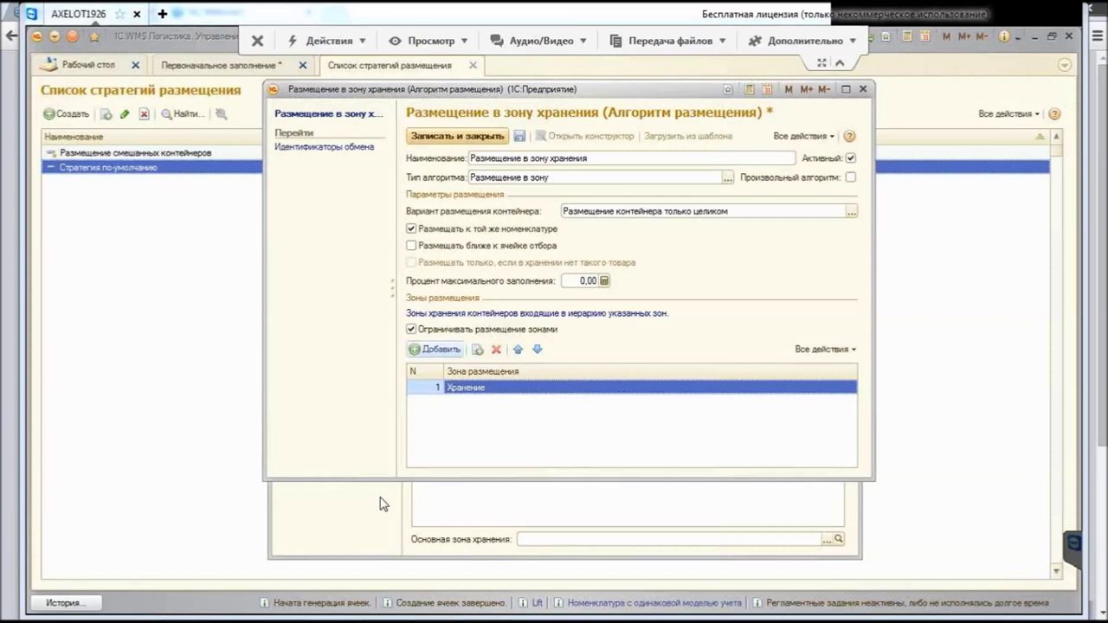
{"action": "key", "text": "Return"}
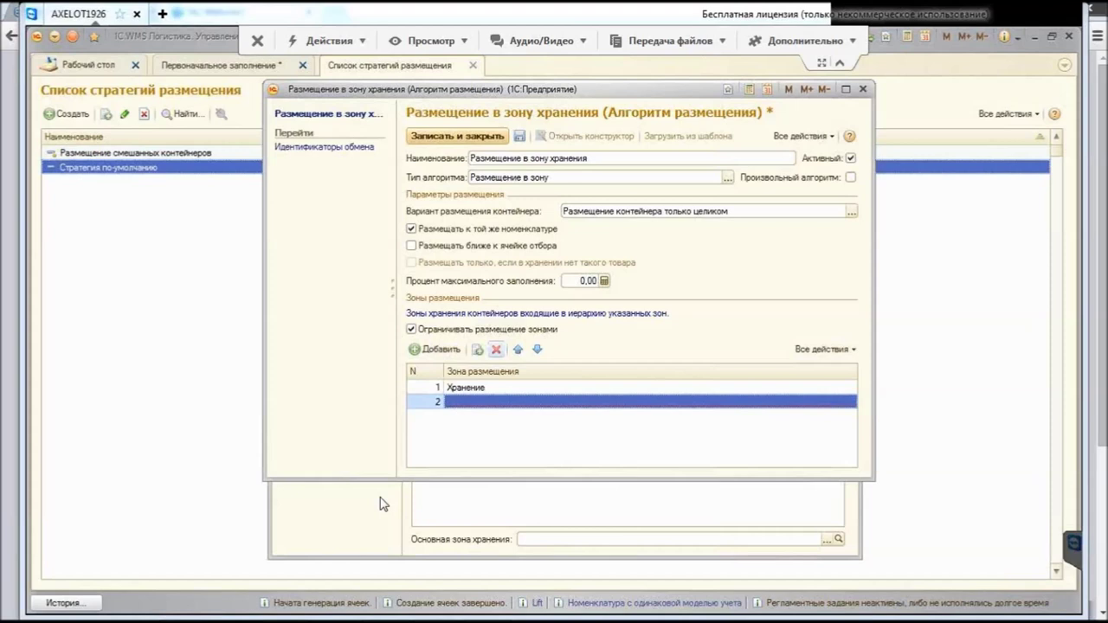
{"action": "key", "text": "Delete"}
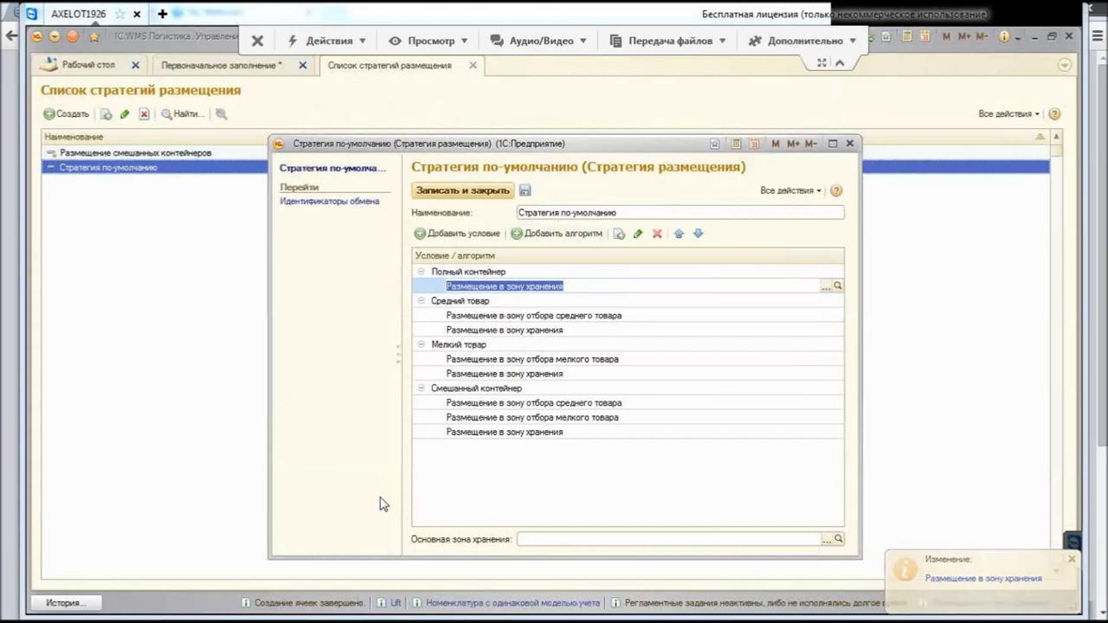
Step: Save Стратегия по-умолчанию and close the placement strategies list, returning to wizard step 16
{"action": "key", "text": "Down"}
{"action": "key", "text": "Down"}
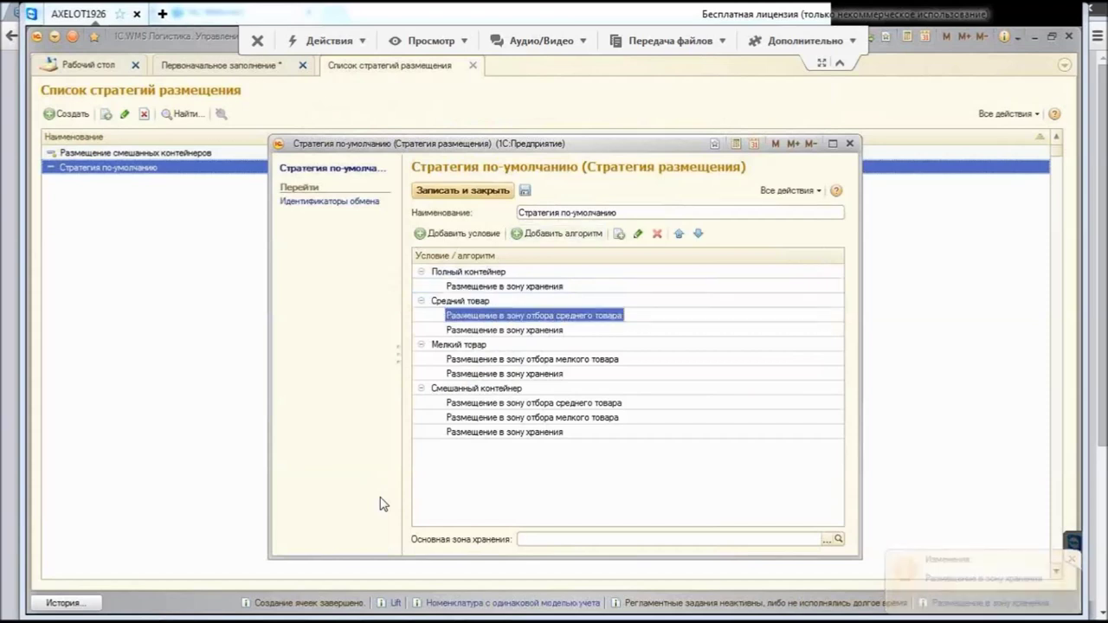
{"action": "key", "text": "Down"}
{"action": "key", "text": "Down"}
{"action": "key", "text": "Up"}
{"action": "key", "text": "Up"}
{"action": "key", "text": "Up"}
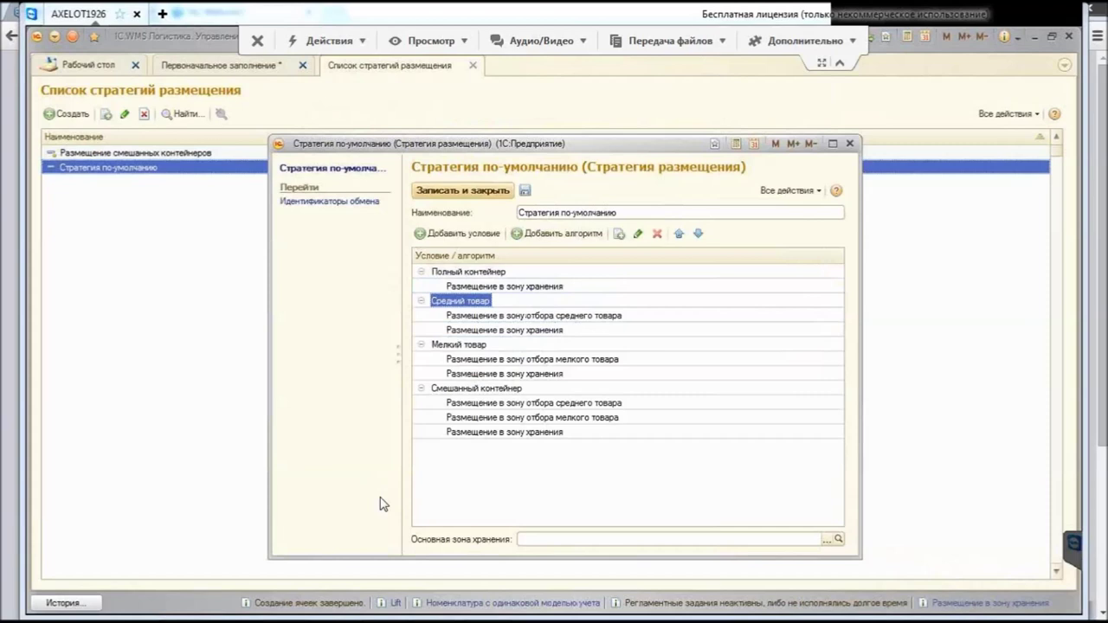
{"action": "key", "text": "ctrl+Return"}
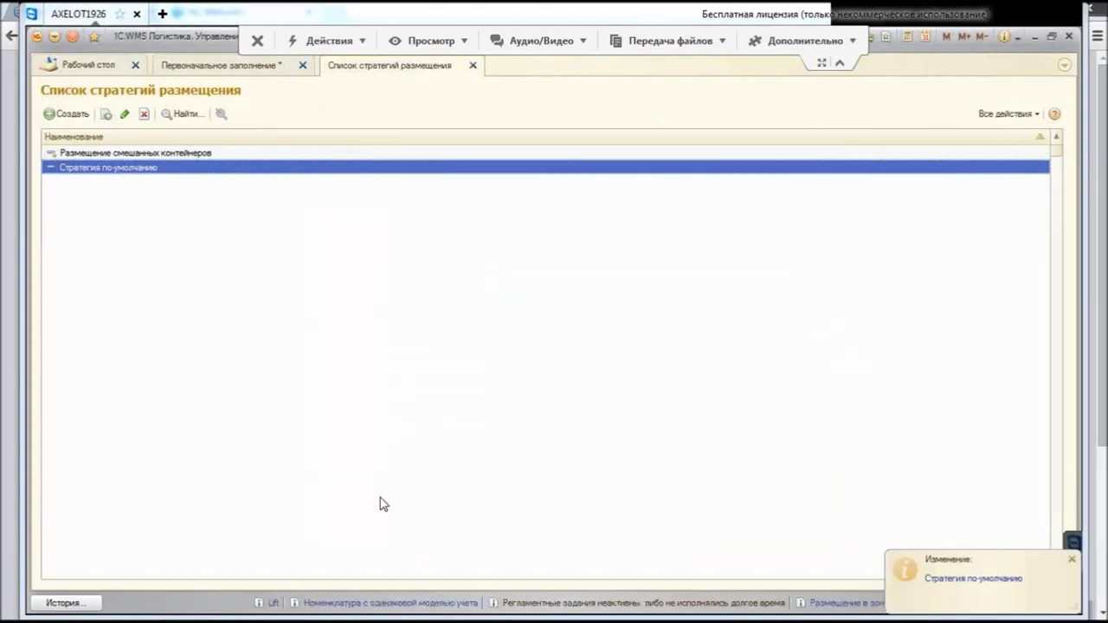
{"action": "key", "text": "Escape"}
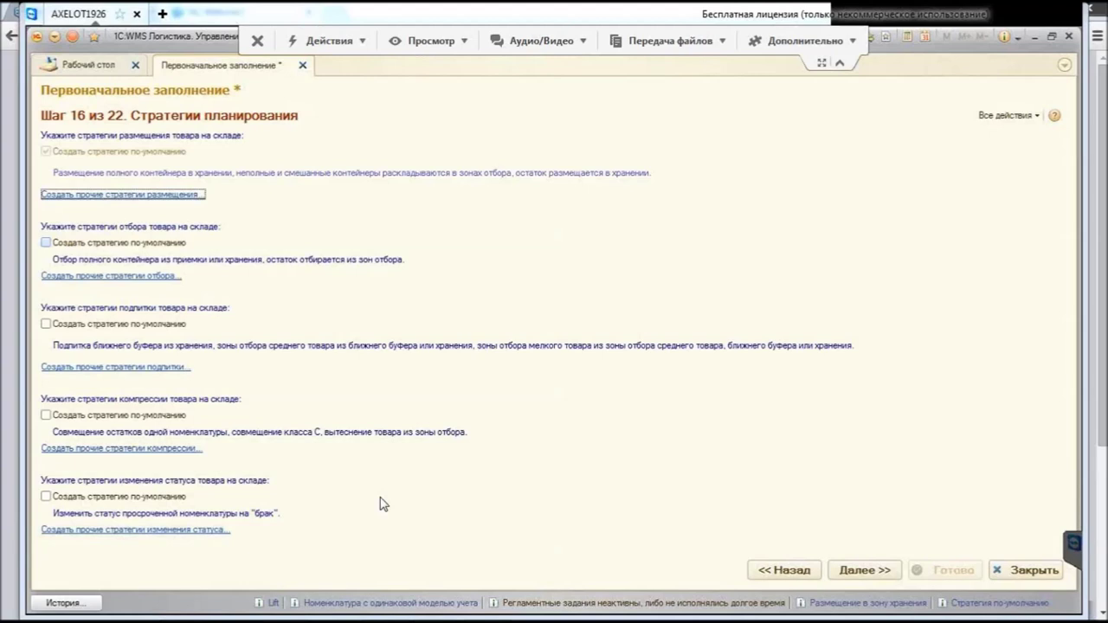
Step: Enable 'Создать стратегию по-умолчанию' for picking and open the default picking strategy
{"action": "key", "text": "Tab"}
{"action": "key", "text": "space"}
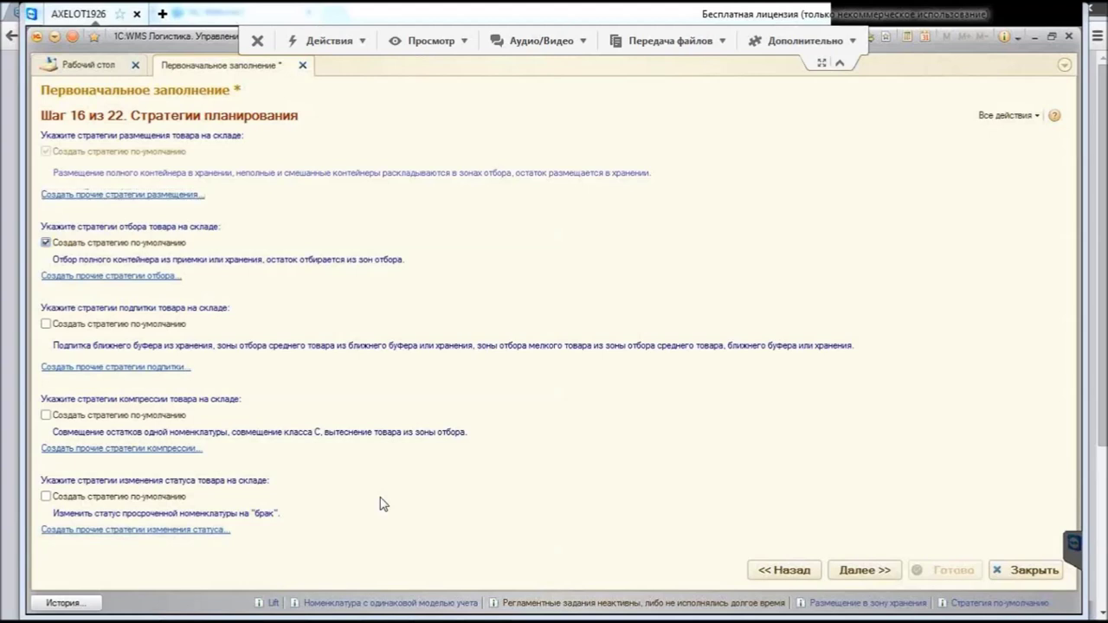
{"action": "key", "text": "Tab"}
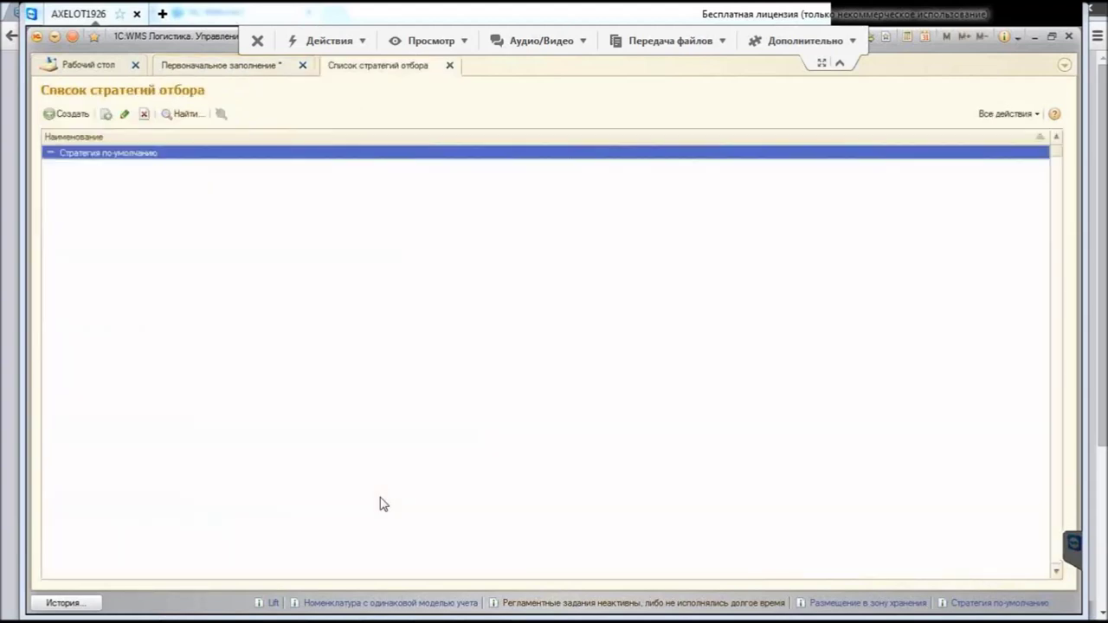
{"action": "key", "text": "Return"}
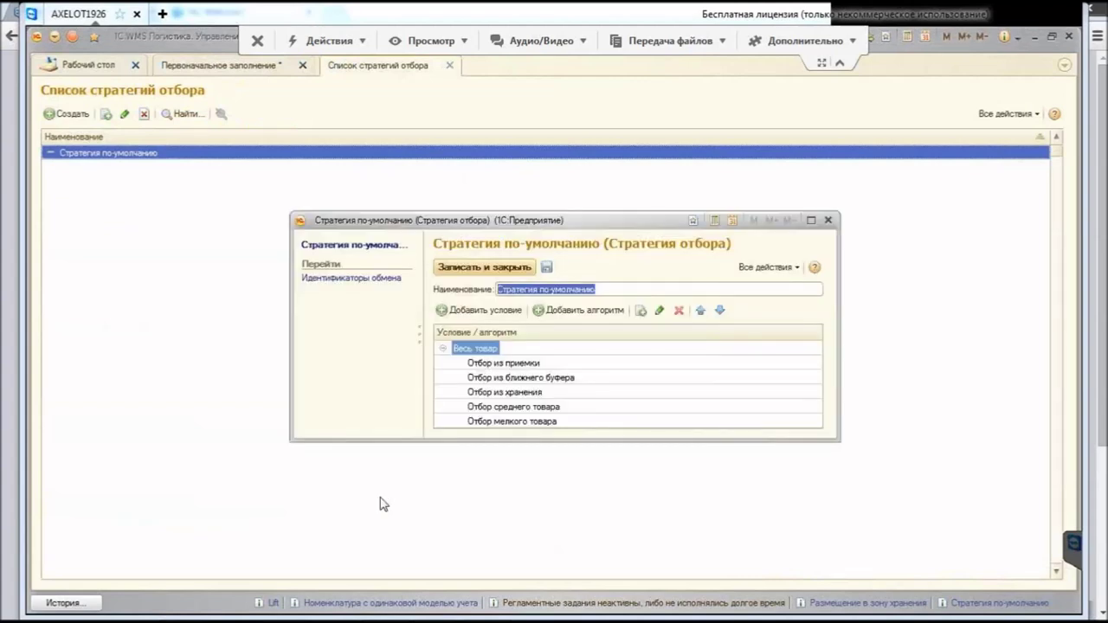
Step: Enlarge the strategy window and open the Отбор из приемки algorithm settings
{"action": "left_click_drag", "start_coordinate": [379, 496], "coordinate": [379, 554]}
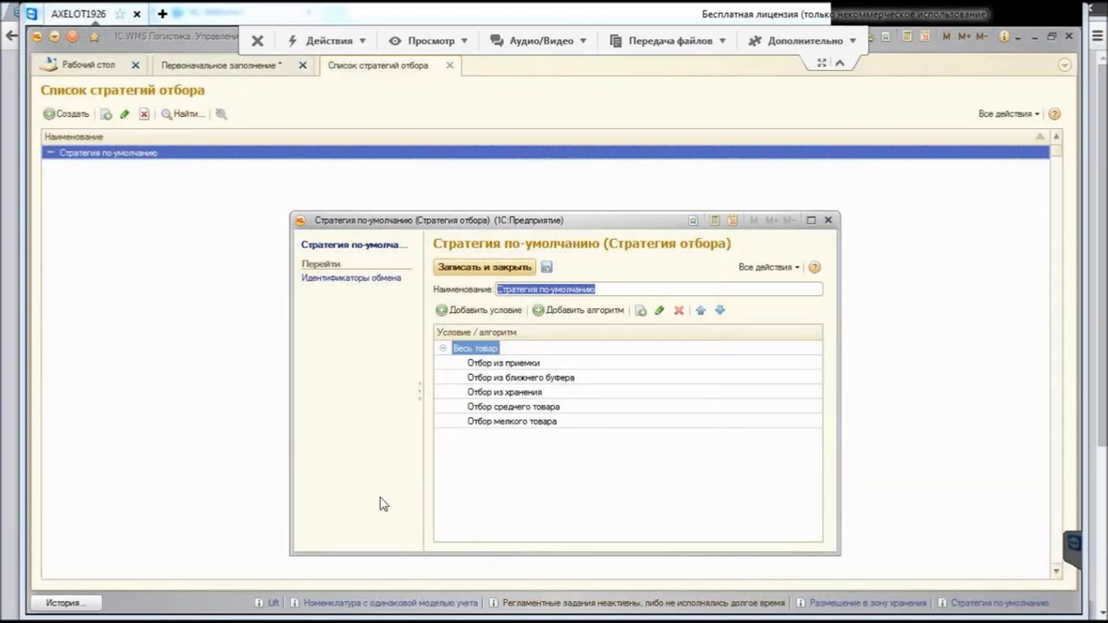
{"action": "key", "text": "Tab"}
{"action": "key", "text": "Down"}
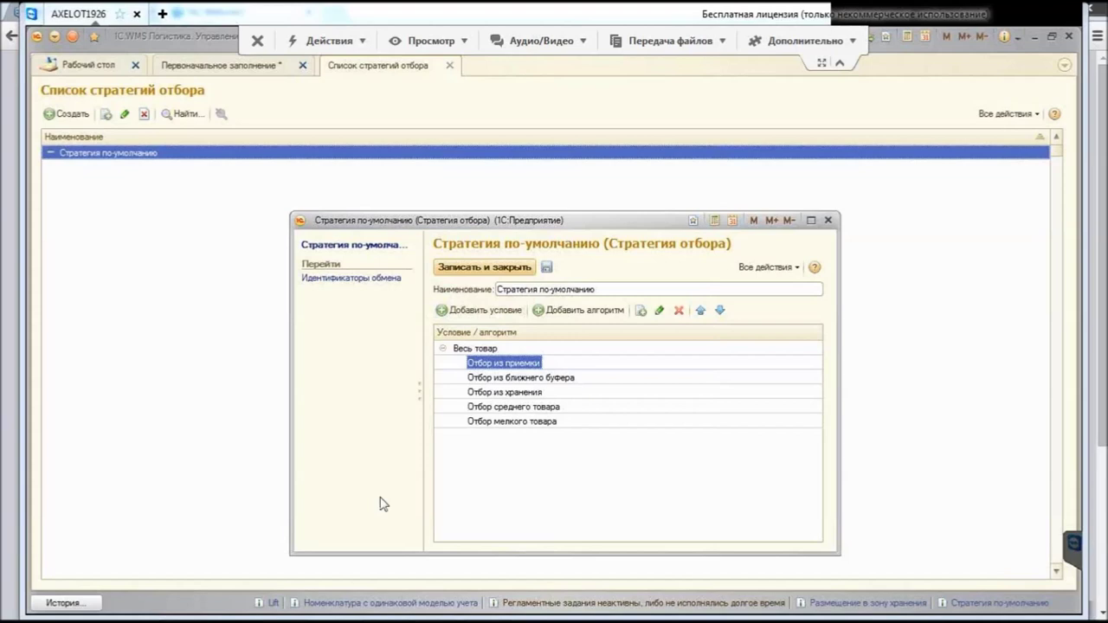
{"action": "key", "text": "F2"}
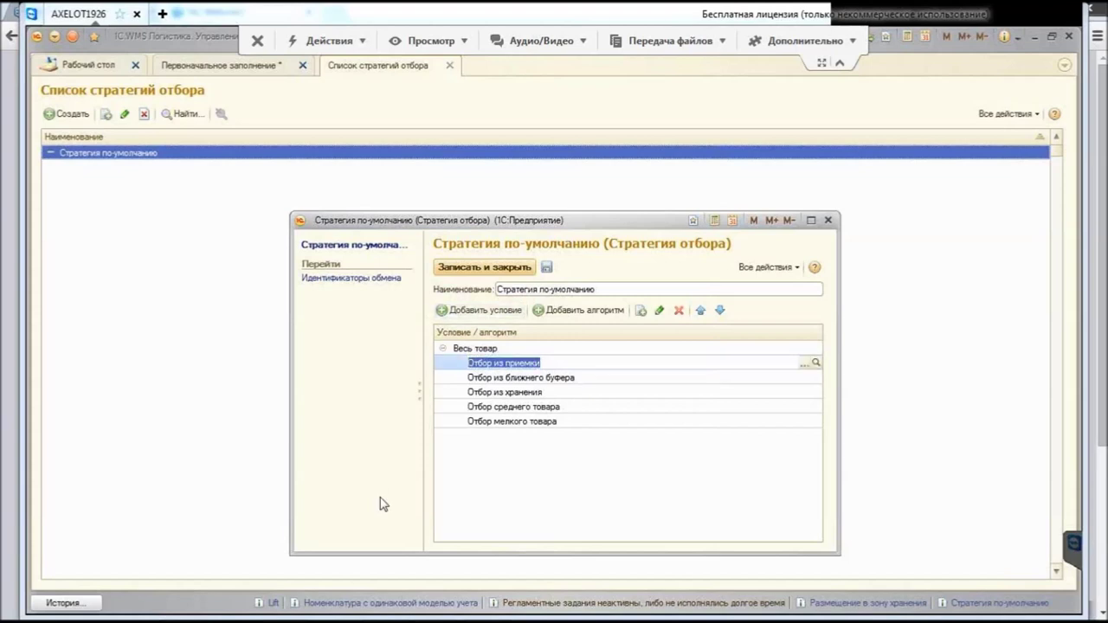
{"action": "key", "text": "ctrl+shift+F4"}
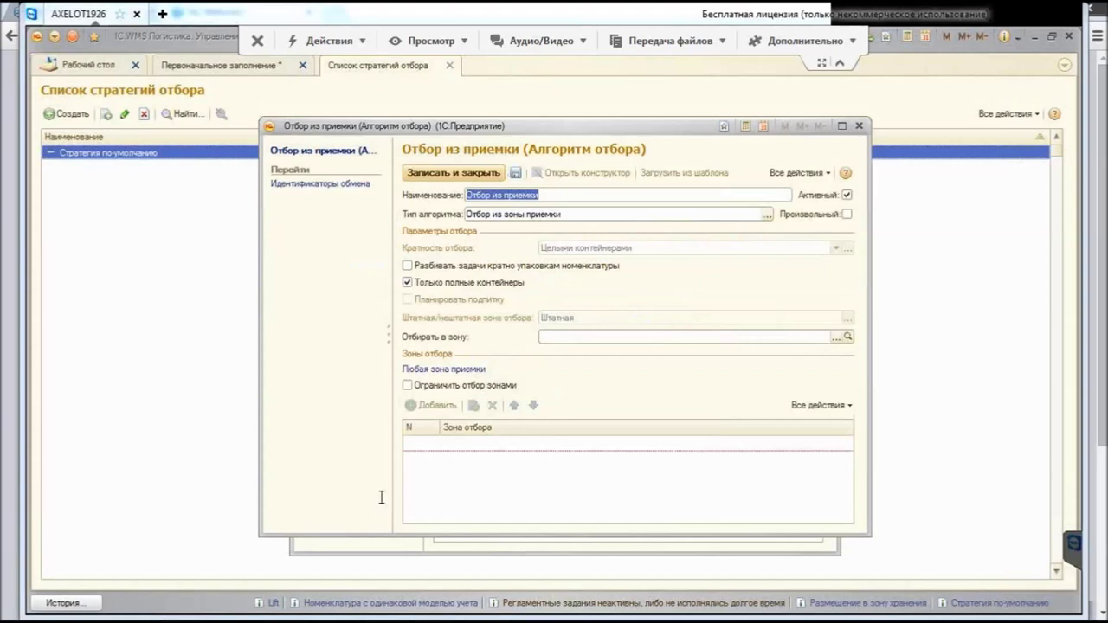
Step: Set Тип алгоритма to 'Отбор из зоны хранения', keep 'Целыми контейнерами', and split tasks by packaging
{"action": "key", "text": "Tab"}
{"action": "key", "text": "alt+Down"}
{"action": "key", "text": "Down"}
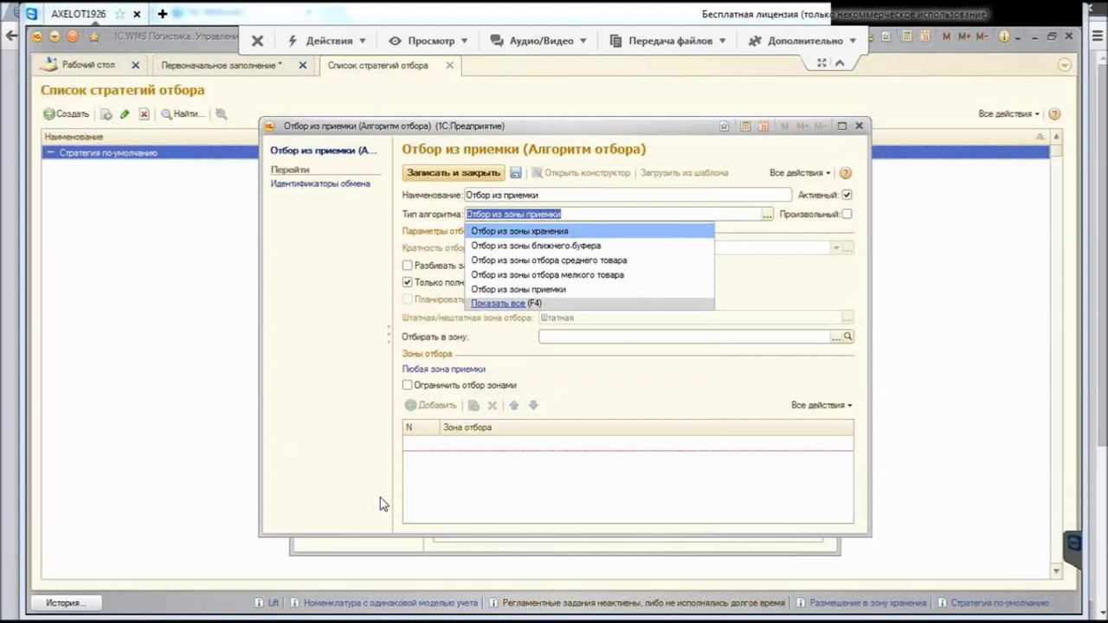
{"action": "key", "text": "Return"}
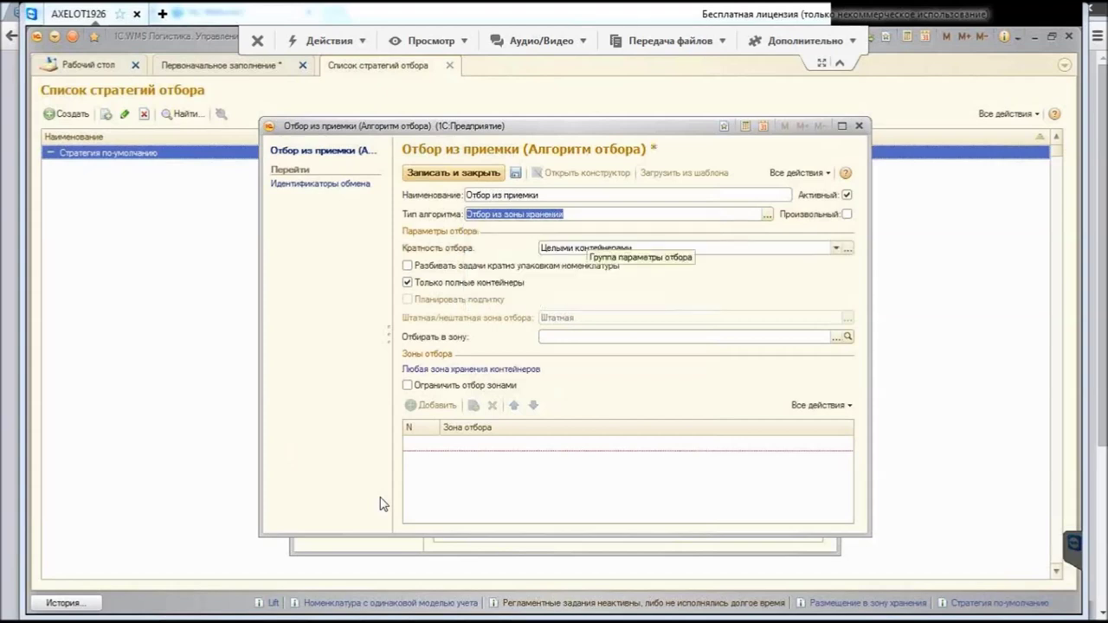
{"action": "key", "text": "Tab"}
{"action": "key", "text": "F4"}
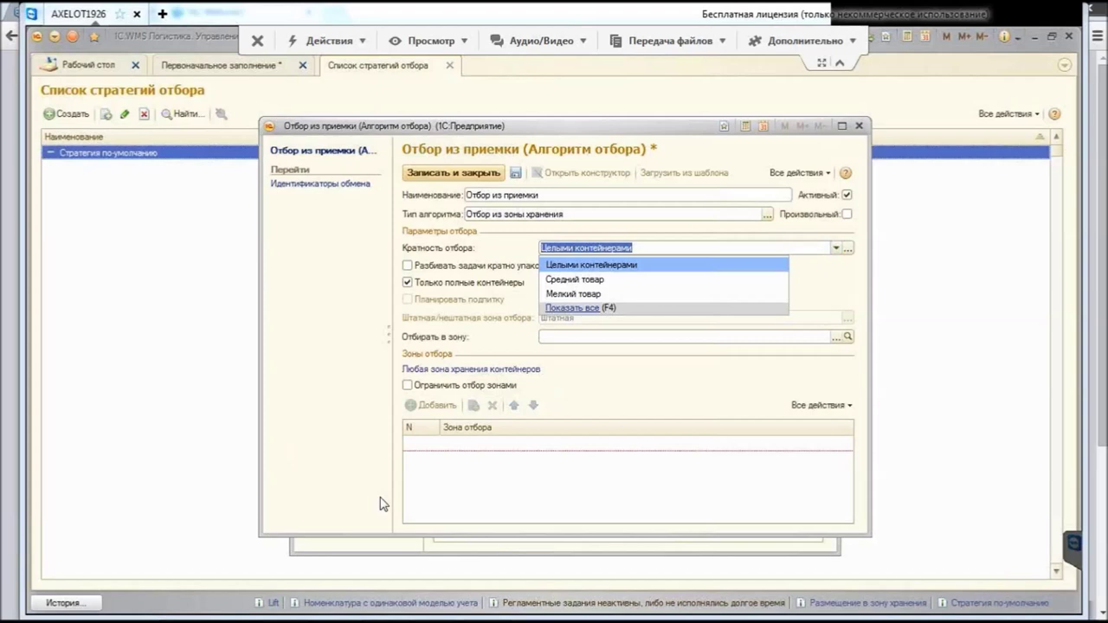
{"action": "key", "text": "Escape"}
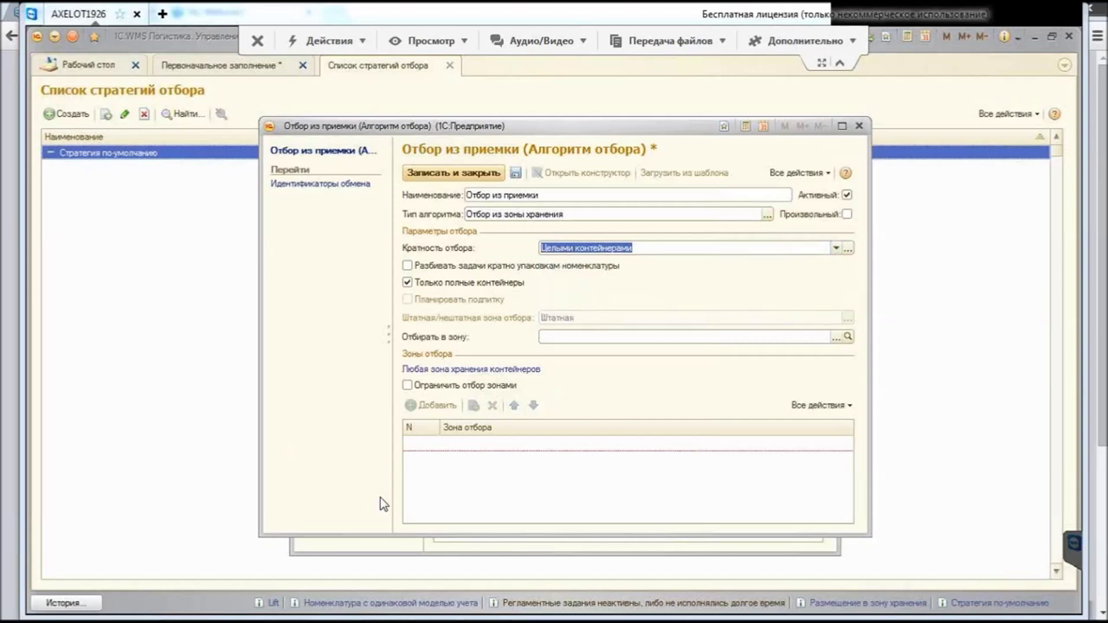
{"action": "key", "text": "Tab"}
{"action": "key", "text": "space"}
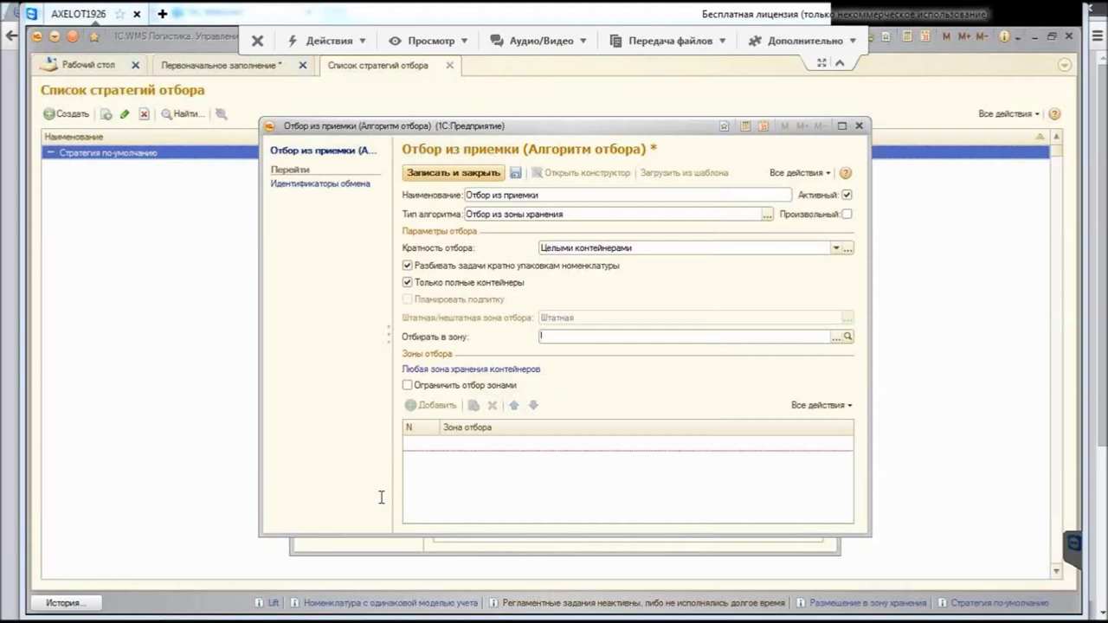
Step: Set 'Отбирать в зону' to Упаковка from the Экспедиция group and tick 'Ограничить отбор зонами'
{"action": "left_click", "coordinate": [836, 337]}
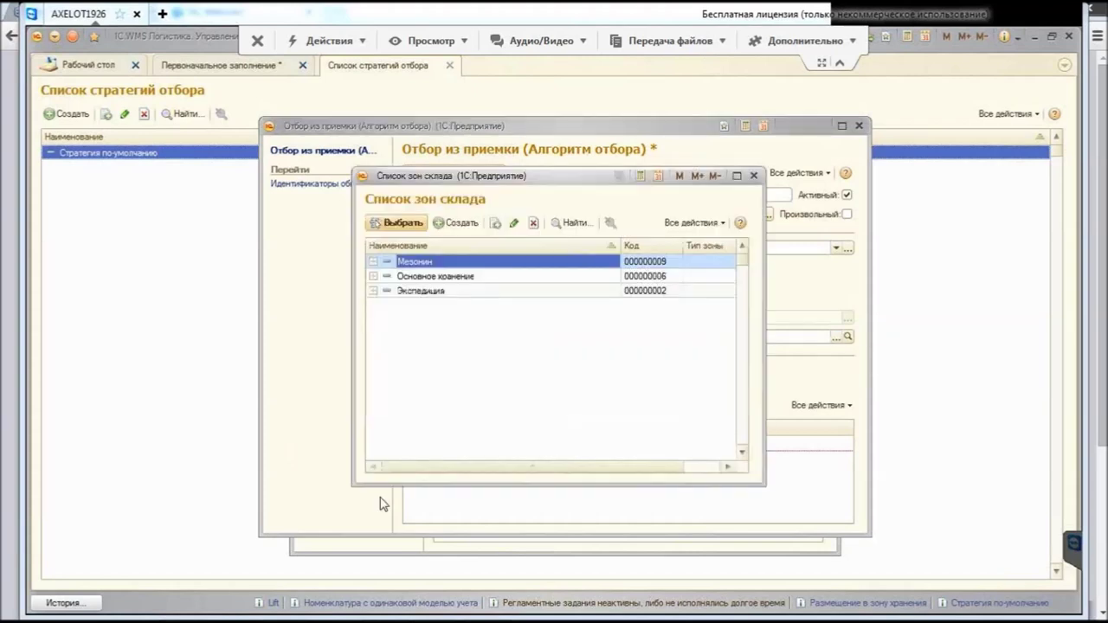
{"action": "key", "text": "Down"}
{"action": "key", "text": "Down"}
{"action": "key", "text": "ctrl+Down"}
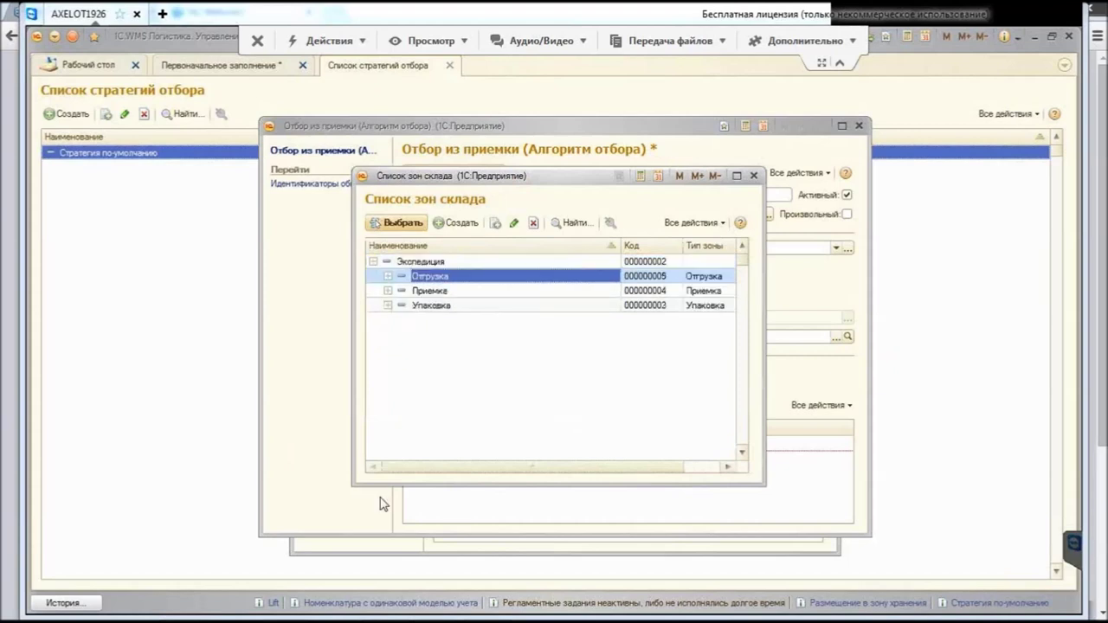
{"action": "key", "text": "ctrl+Down"}
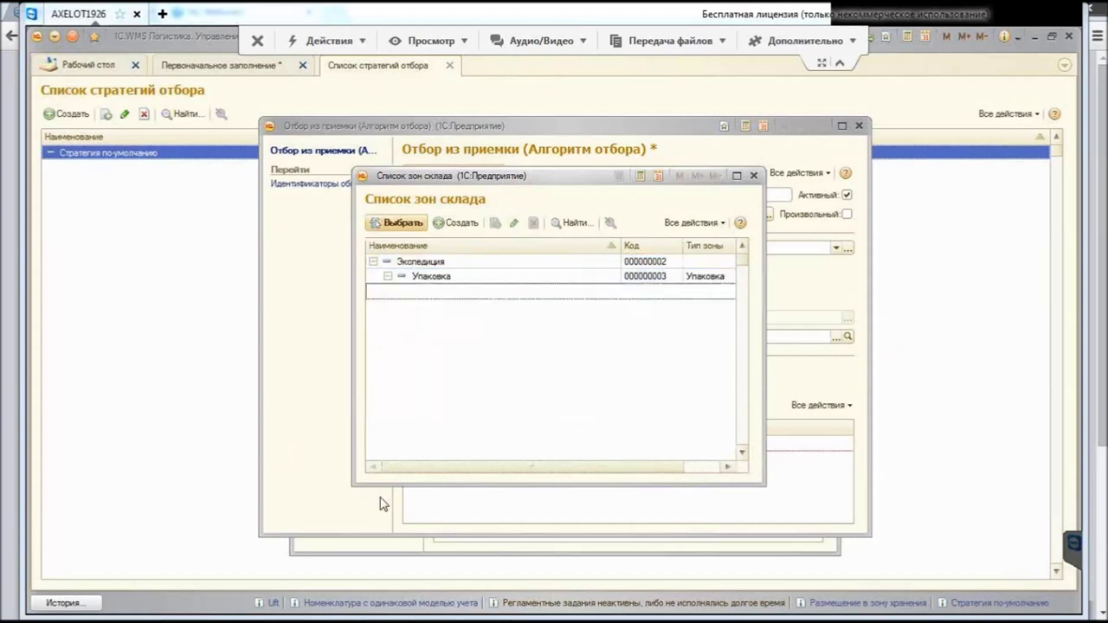
{"action": "key", "text": "Return"}
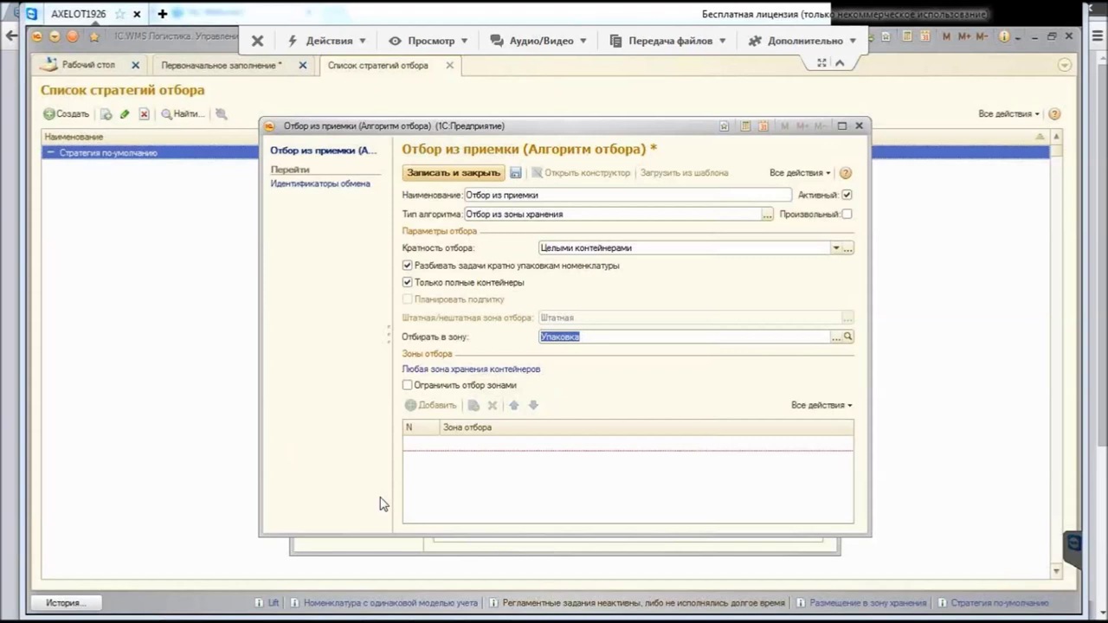
{"action": "key", "text": "End"}
{"action": "key", "text": "Tab"}
{"action": "key", "text": "space"}
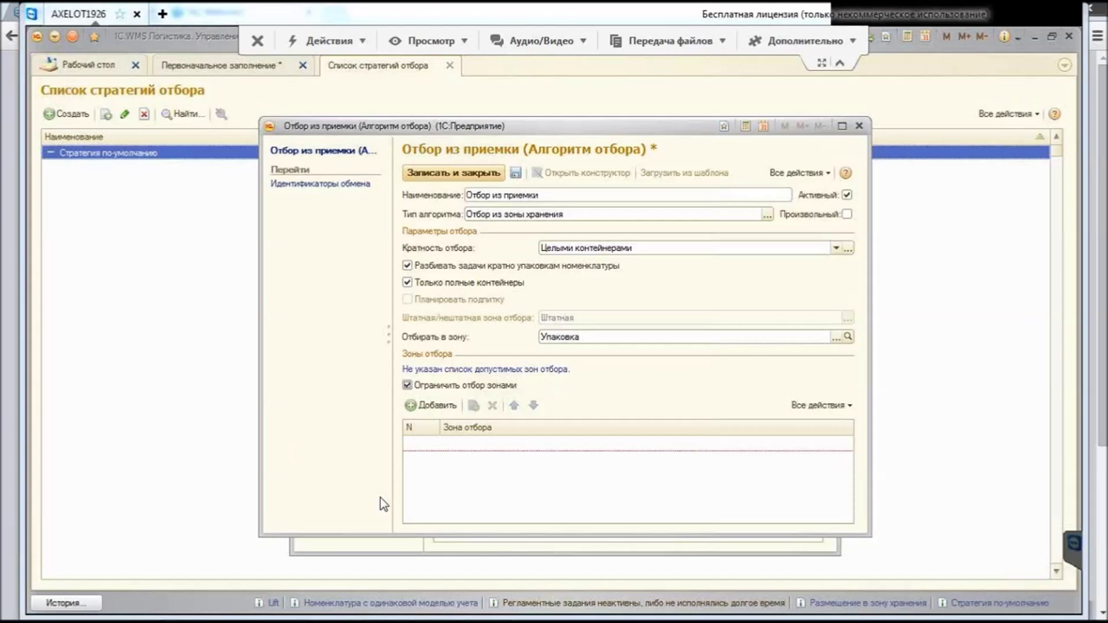
Step: Add Хранение from the Основное хранение group as the allowed picking zone
{"action": "key", "text": "Insert"}
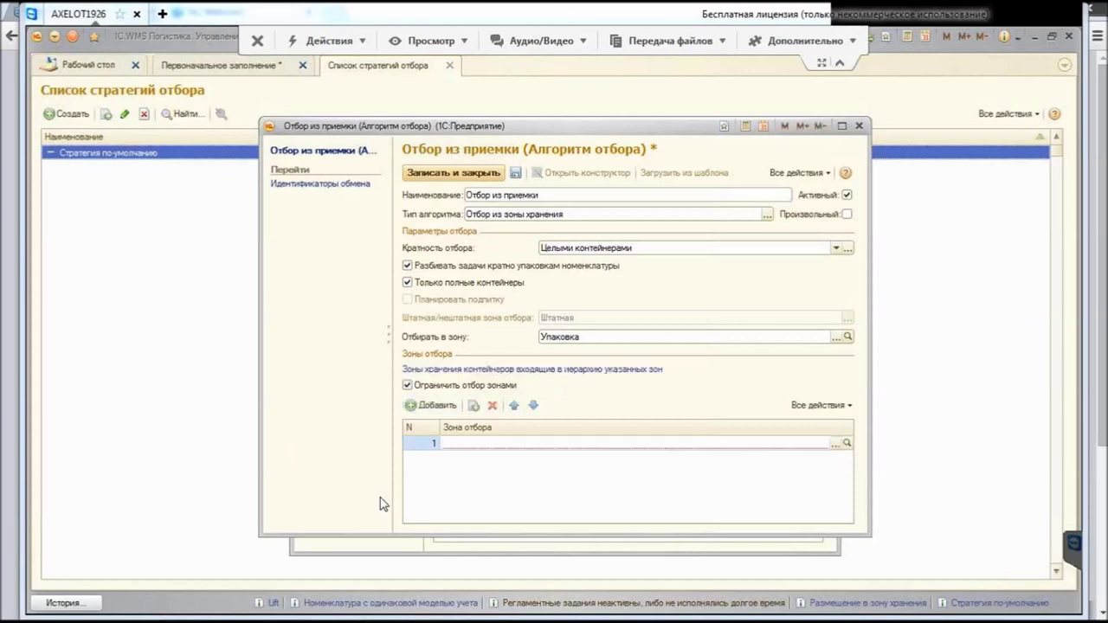
{"action": "key", "text": "F4"}
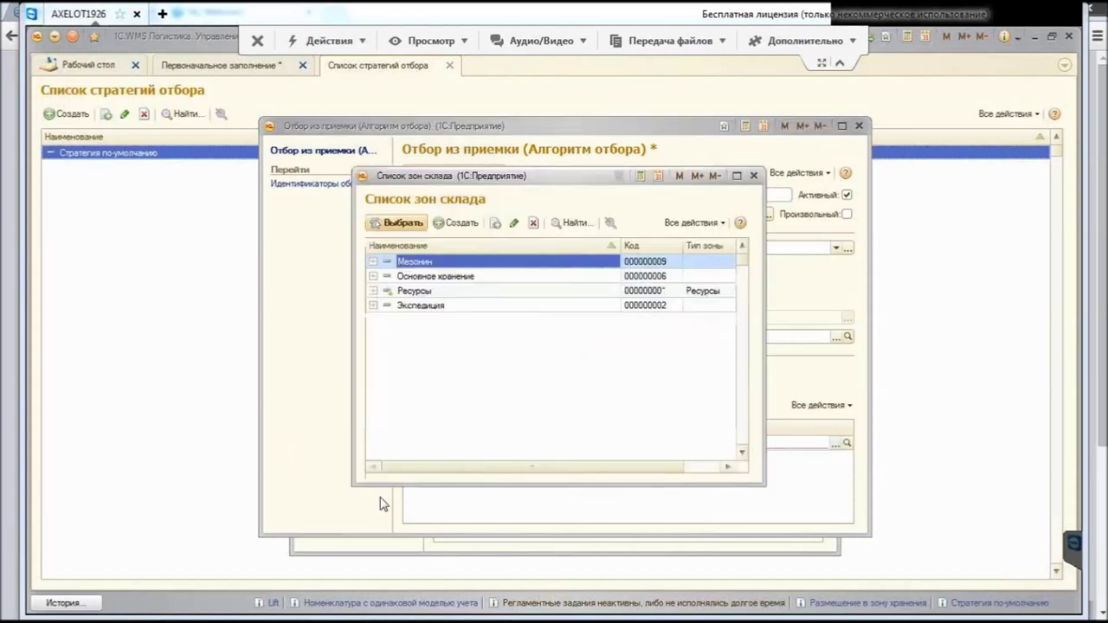
{"action": "key", "text": "Down"}
{"action": "key", "text": "ctrl+Down"}
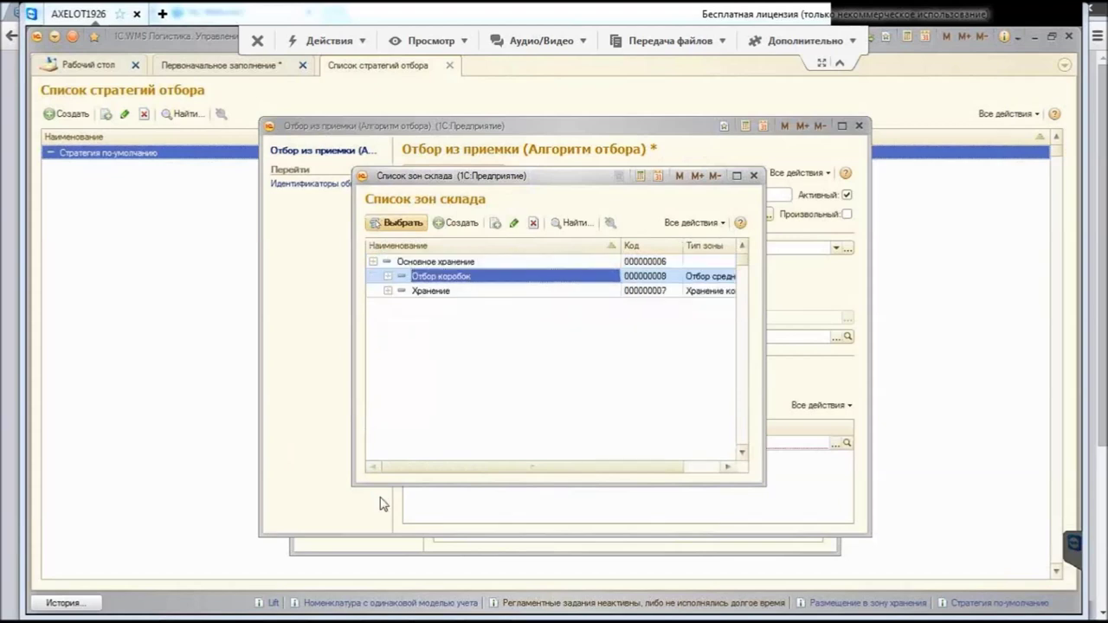
{"action": "key", "text": "Down"}
{"action": "key", "text": "Return"}
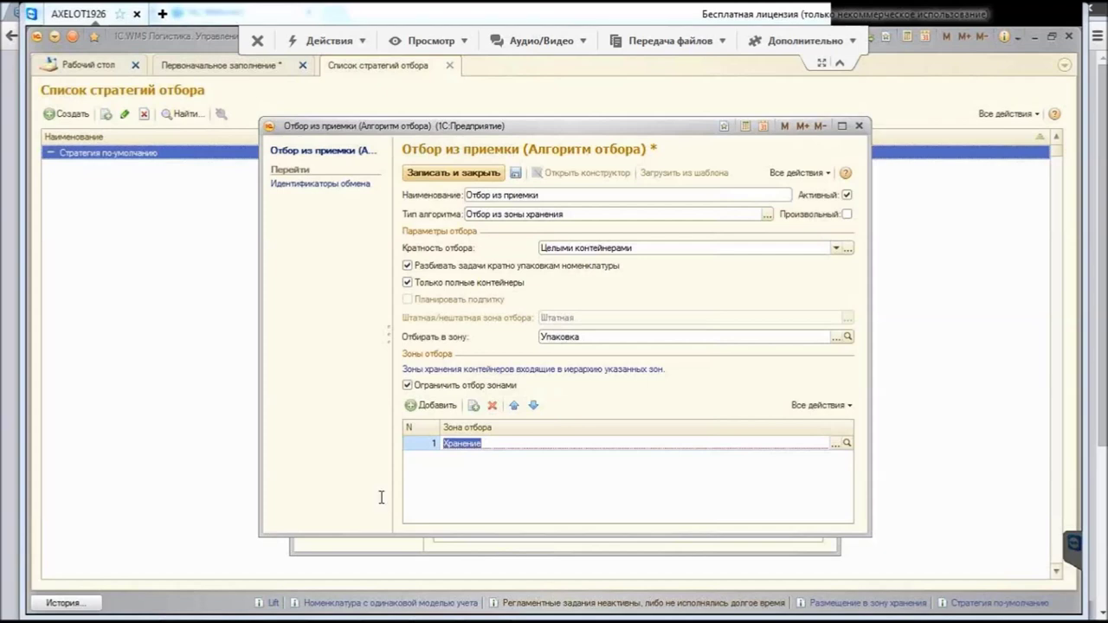
{"action": "key", "text": "Return"}
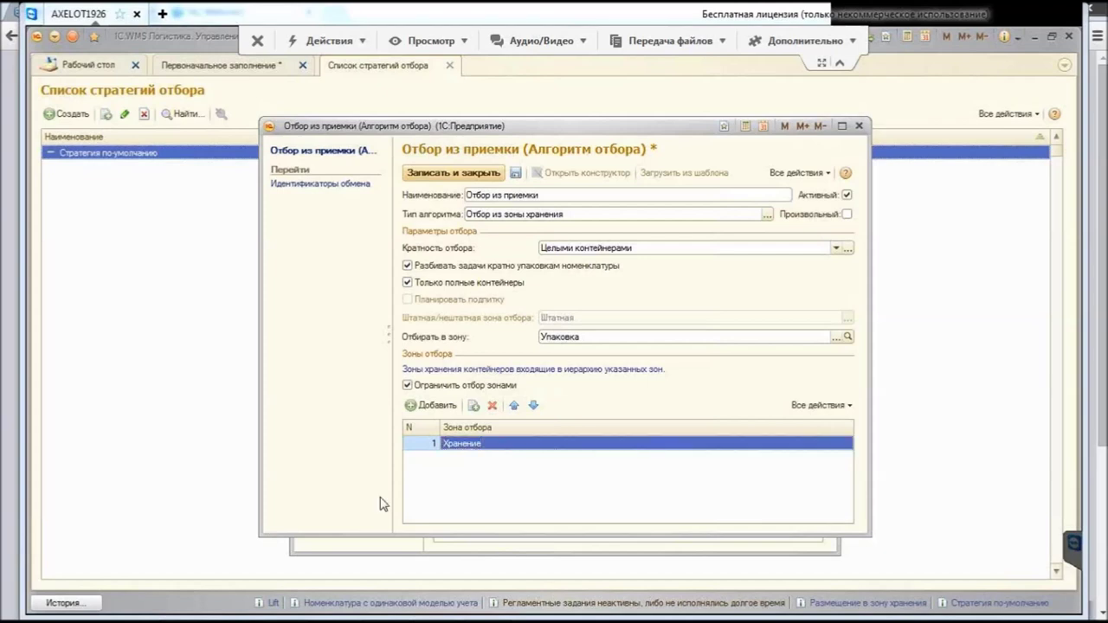
Step: Keep the zone restriction on, save Отбор из приемки and Стратегия по-умолчанию, and return to the wizard
{"action": "key", "text": "shift+Tab"}
{"action": "key", "text": "space"}
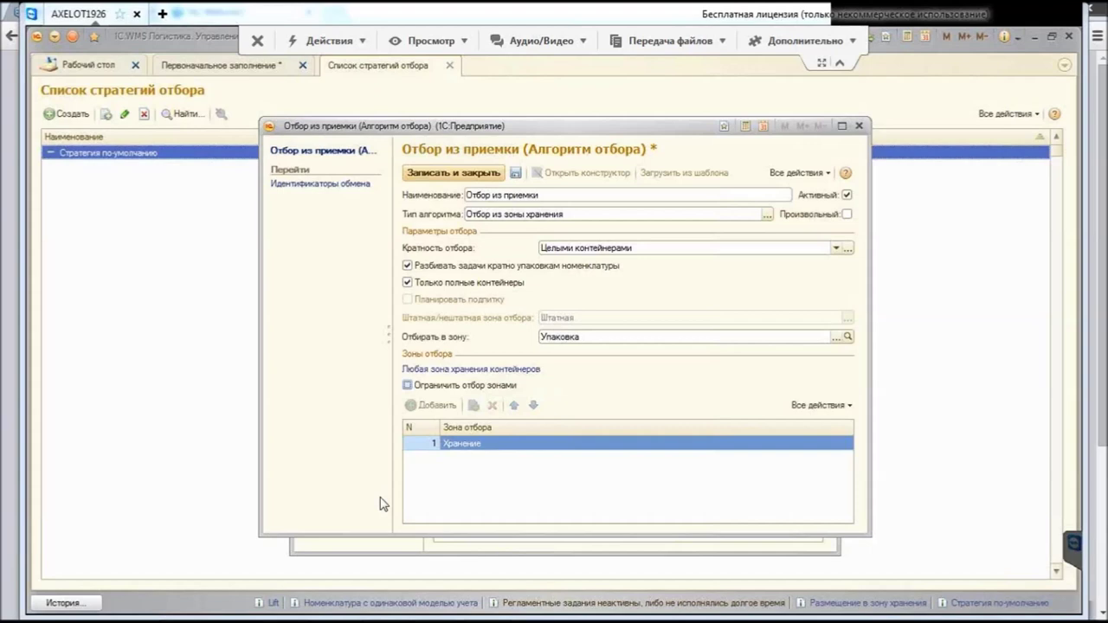
{"action": "key", "text": "space"}
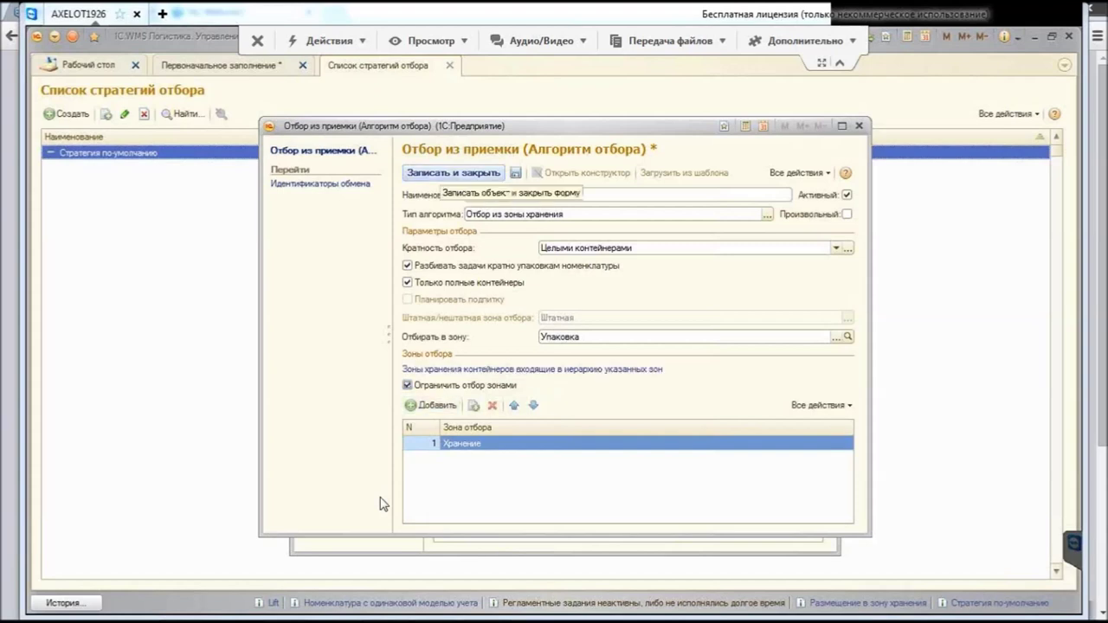
{"action": "key", "text": "Return"}
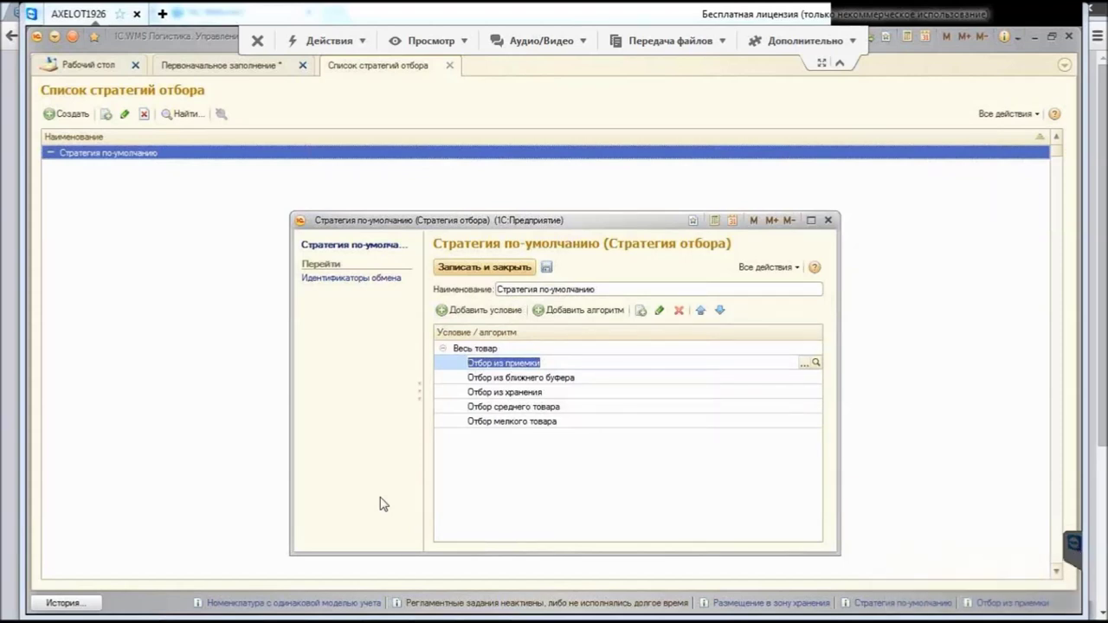
{"action": "key", "text": "ctrl+Return"}
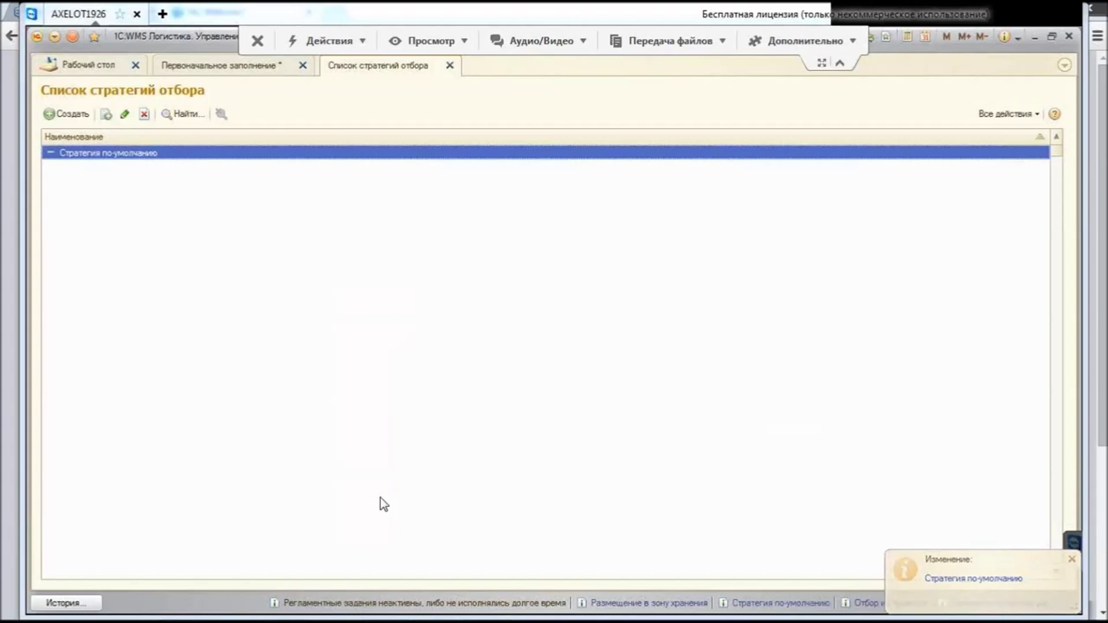
{"action": "key", "text": "Escape"}
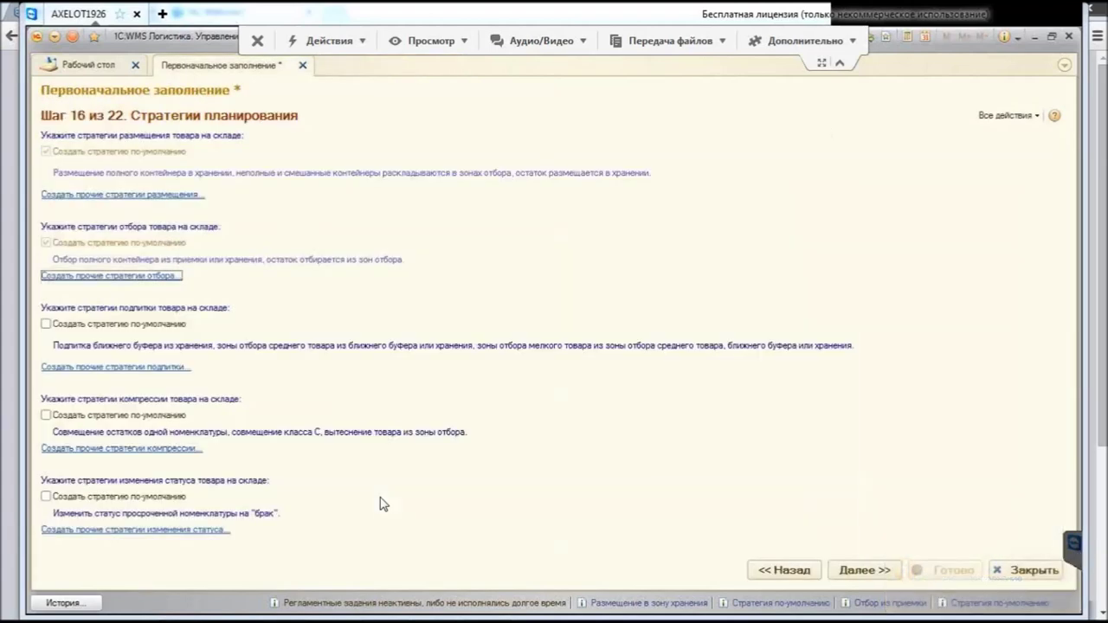
Step: Enable the default replenishment strategy and open Стратегия по-умолчанию from the replenishment strategies list
{"action": "key", "text": "Tab"}
{"action": "key", "text": "space"}
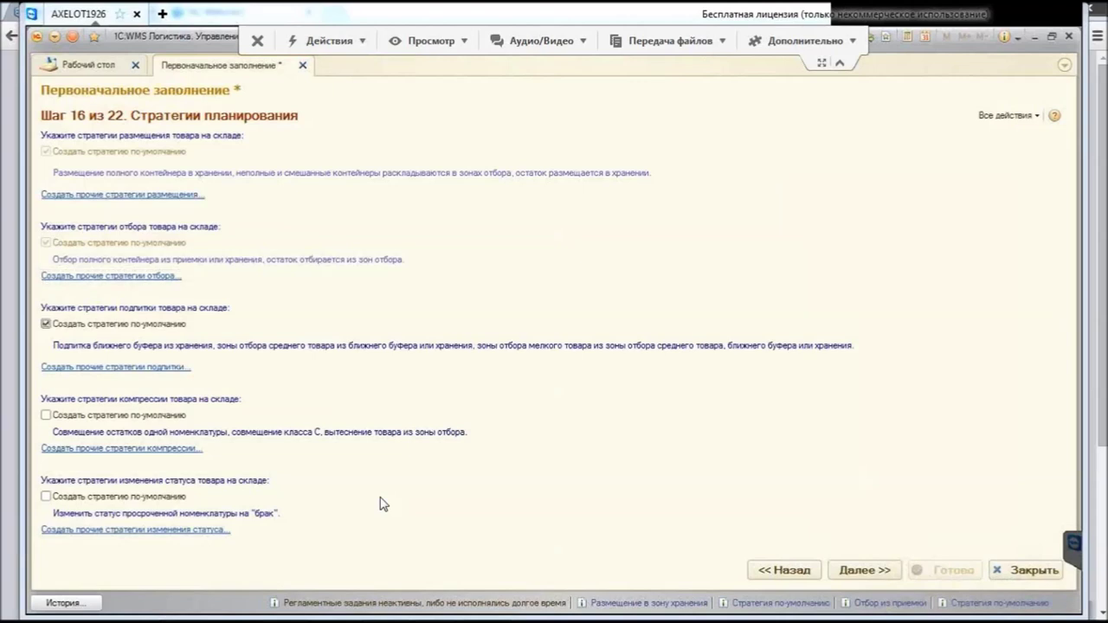
{"action": "key", "text": "Tab"}
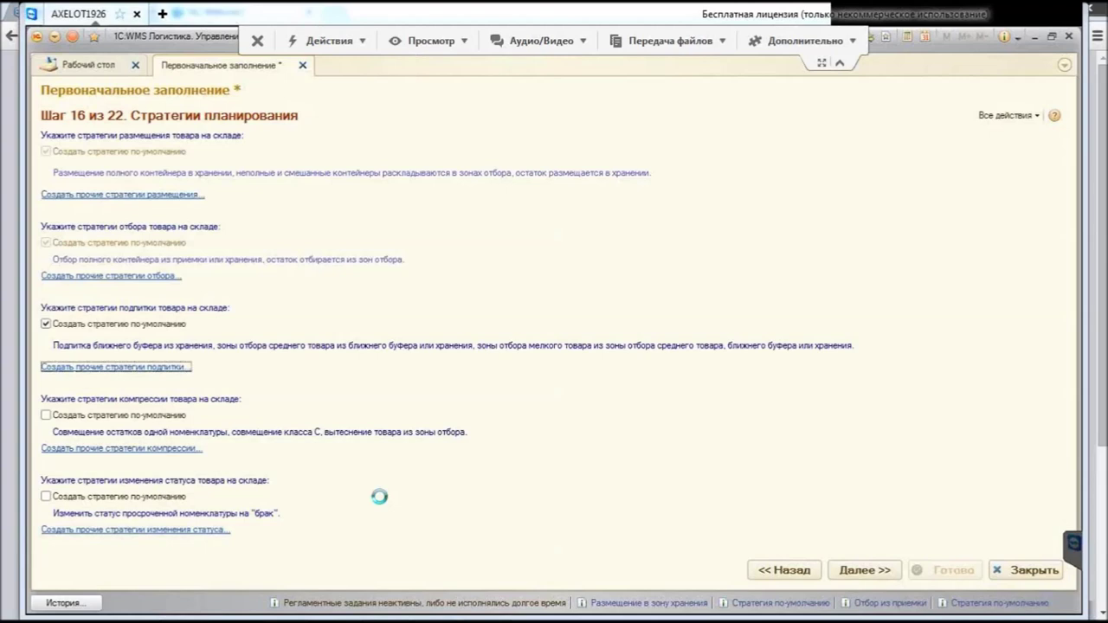
{"action": "key", "text": "Return"}
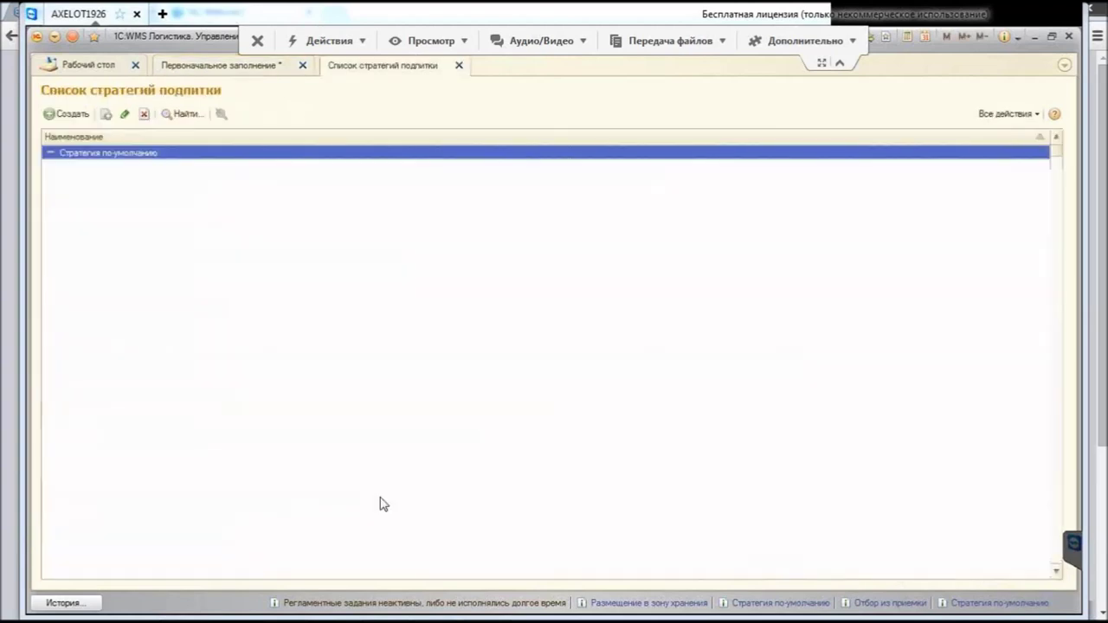
{"action": "key", "text": "Return"}
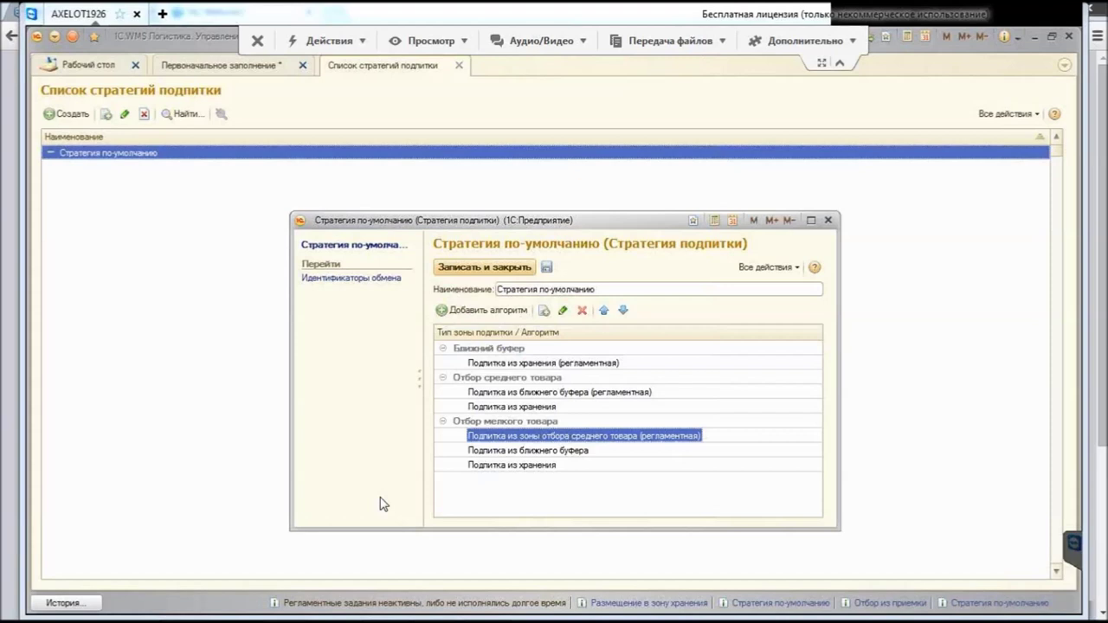
{"action": "key", "text": "Down"}
{"action": "key", "text": "Down"}
Step: Open the Подпитка из хранения algorithm under Отбор мелкого товара for editing
{"action": "key", "text": "F2"}
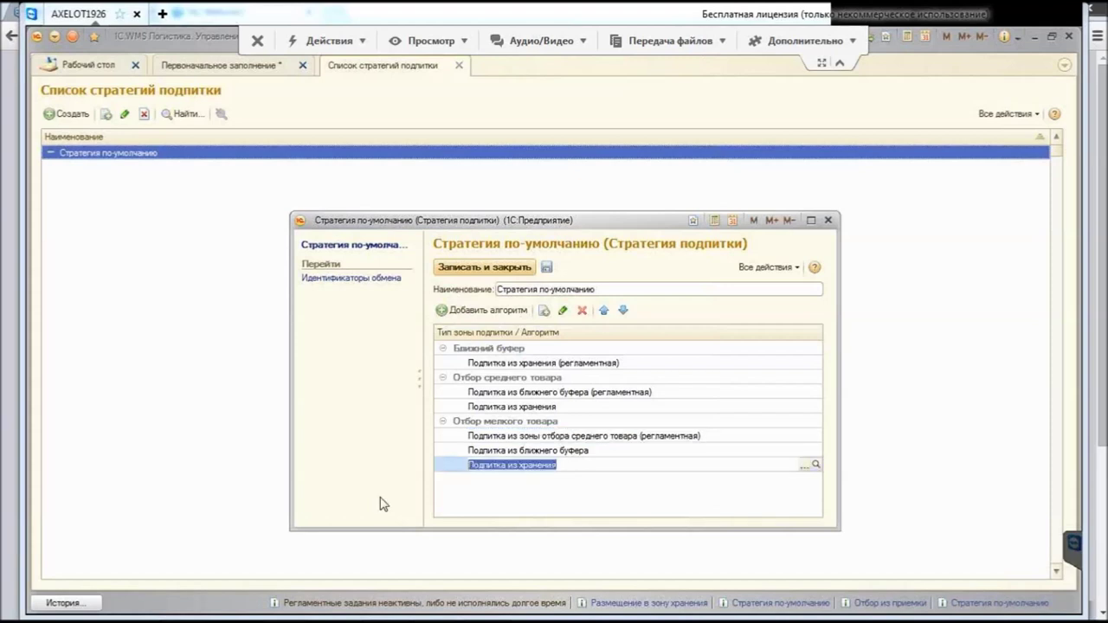
{"action": "key", "text": "ctrl+shift+F4"}
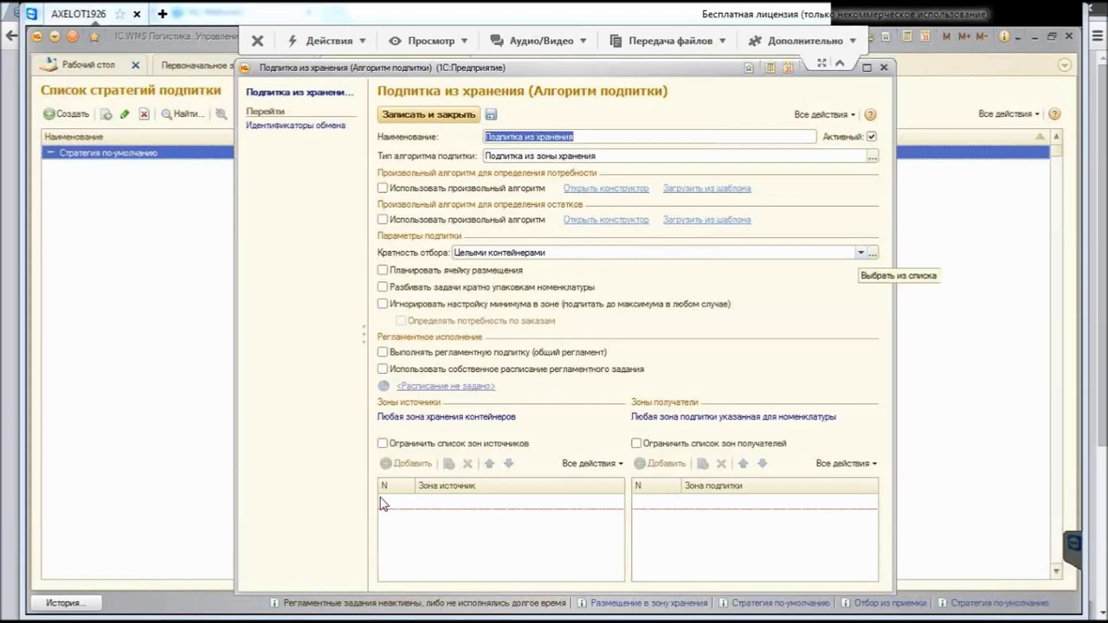
{"action": "left_click", "coordinate": [860, 252]}
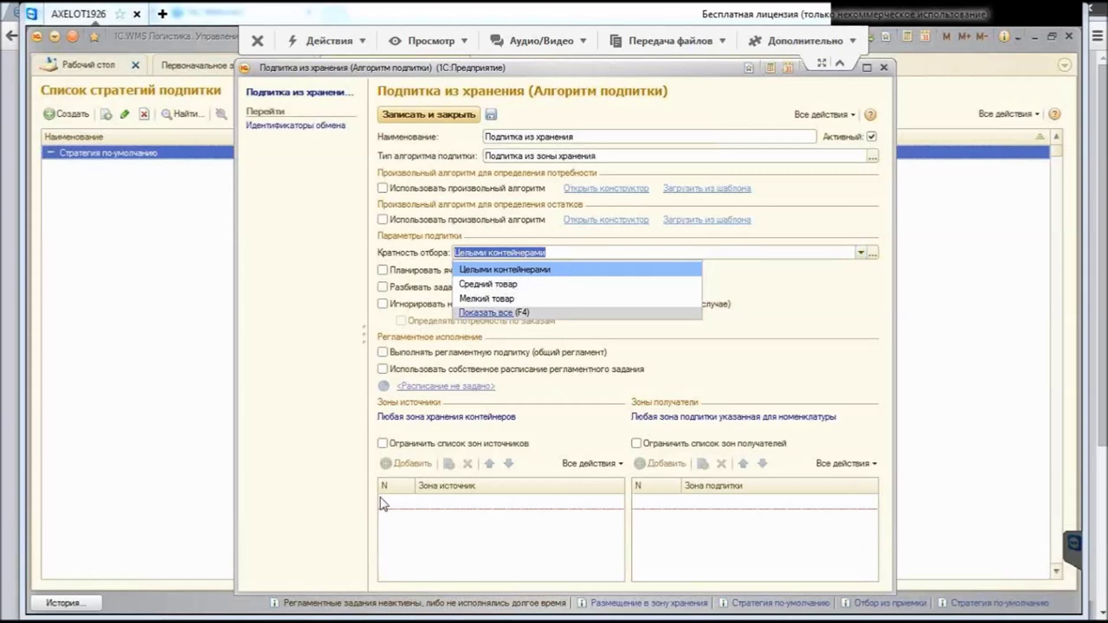
Step: Set Кратность отбора to Средний товар, split tasks by item packaging, and enable its own schedule
{"action": "key", "text": "Down"}
{"action": "key", "text": "Down"}
{"action": "key", "text": "Up"}
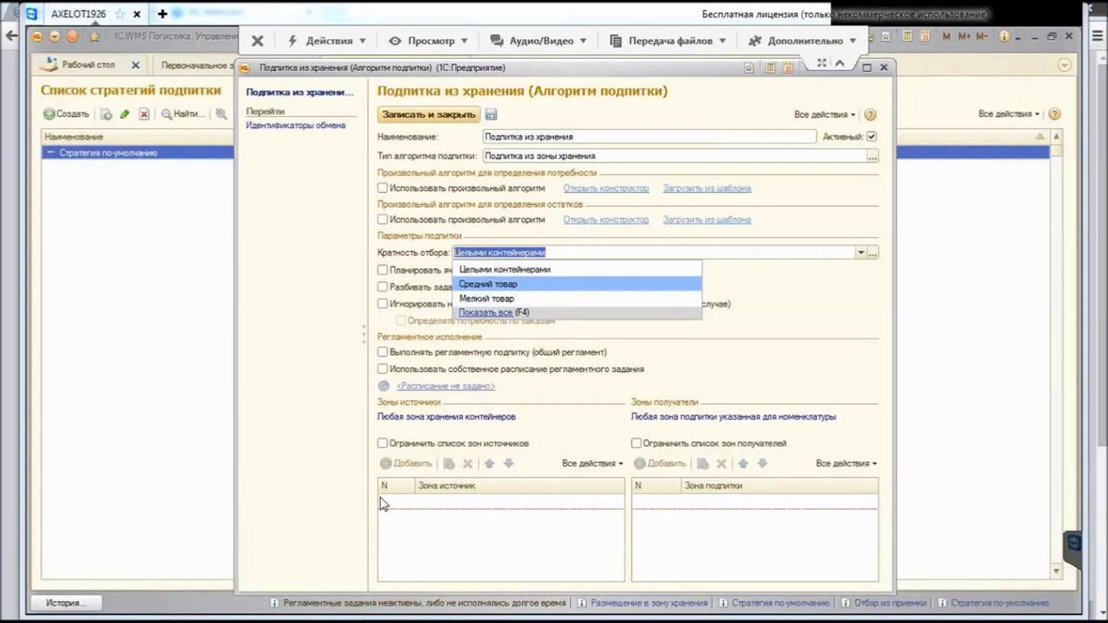
{"action": "key", "text": "Return"}
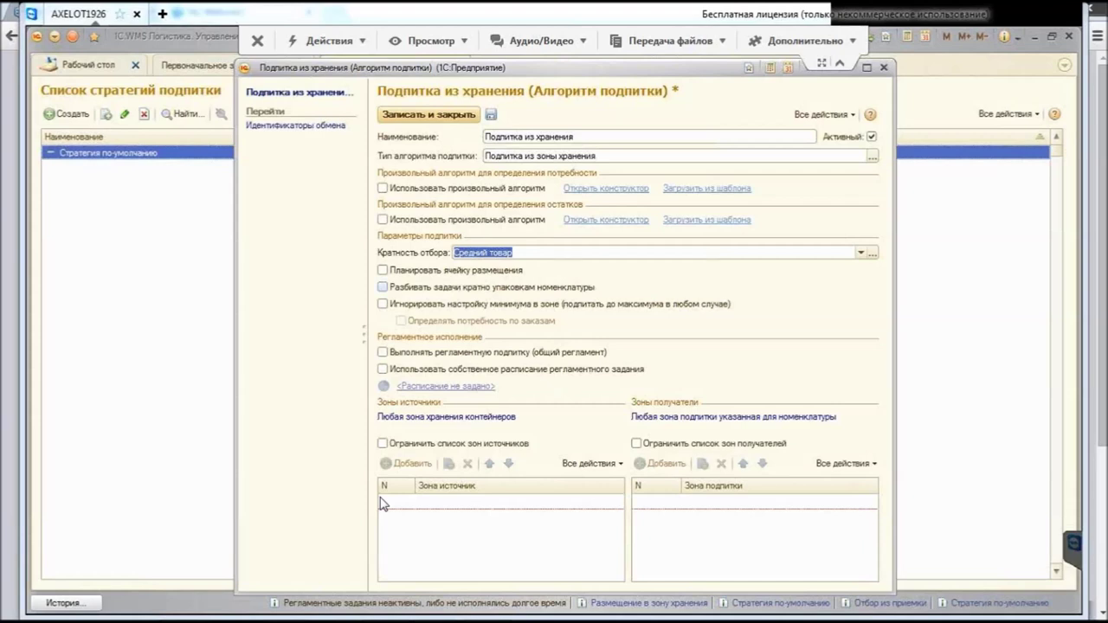
{"action": "left_click", "coordinate": [382, 286]}
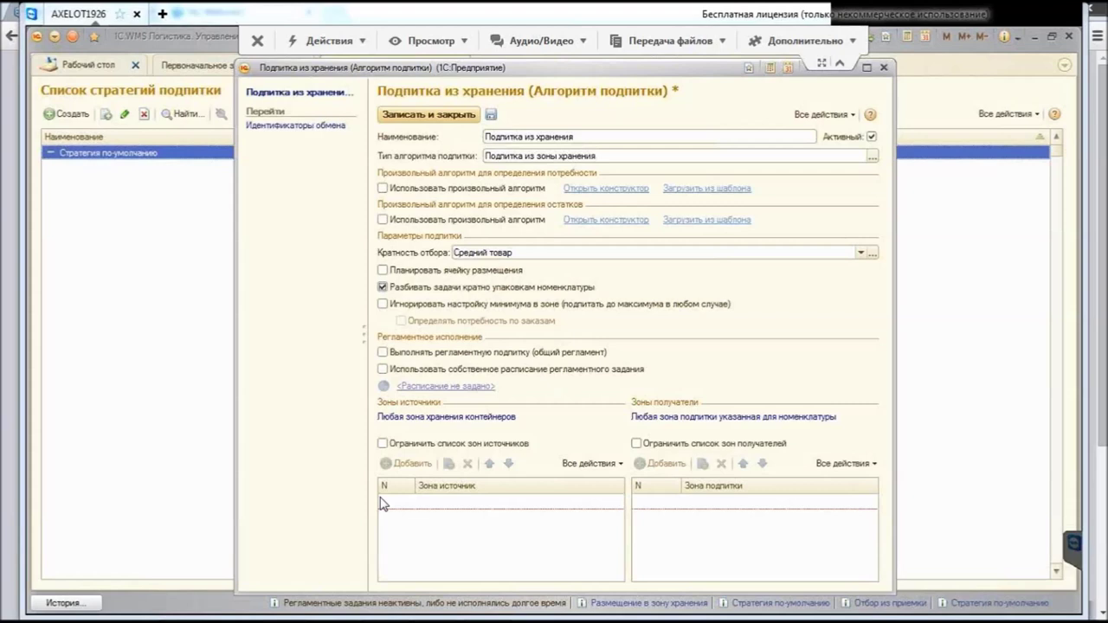
{"action": "key", "text": "Tab"}
{"action": "key", "text": "space"}
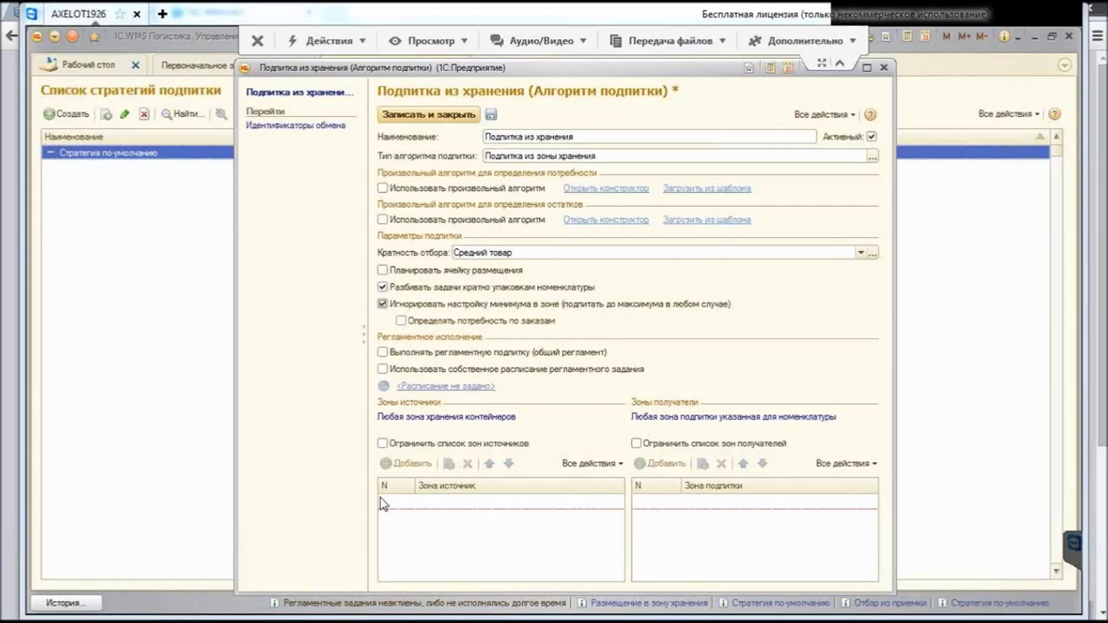
{"action": "key", "text": "space"}
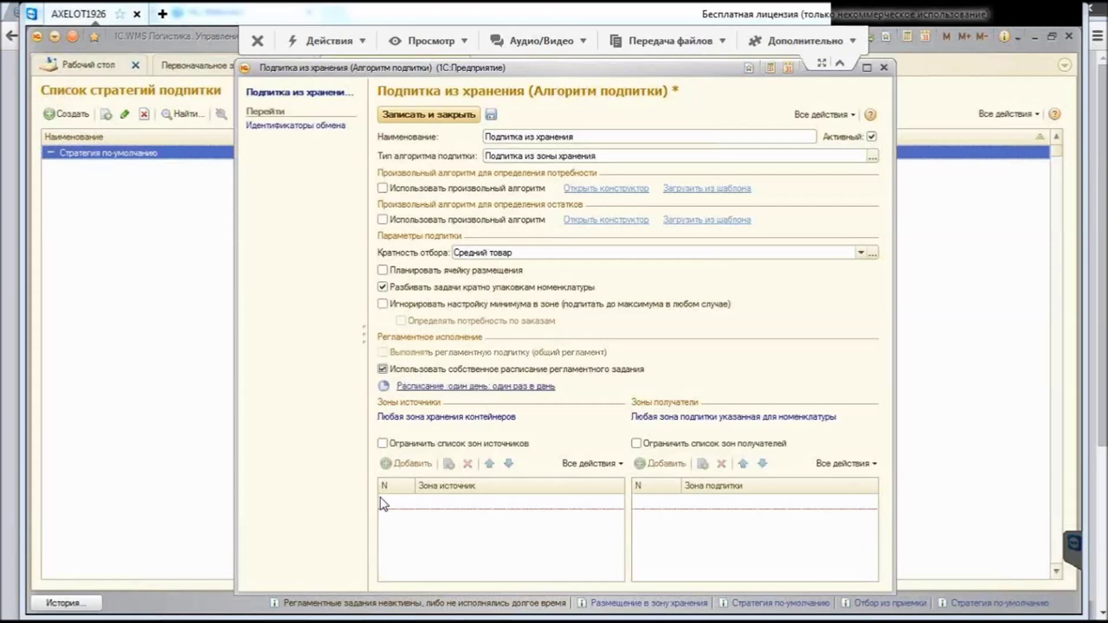
{"action": "key", "text": "Tab"}
Step: Set the replenishment schedule to every 1 day, every 600 seconds, then untick the algorithm's own schedule
{"action": "key", "text": "Return"}
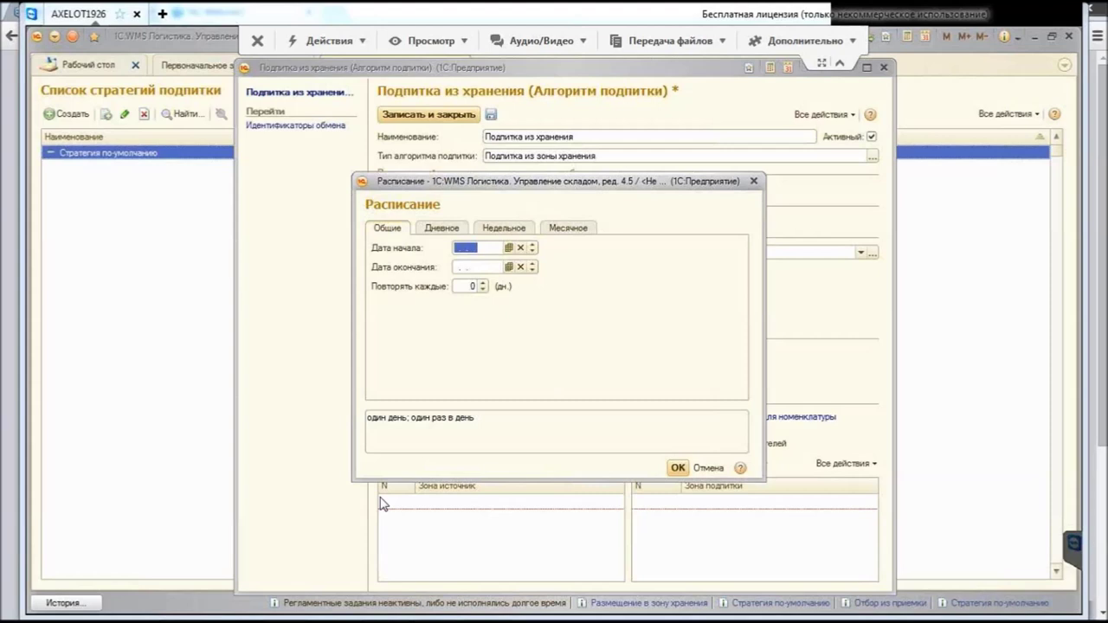
{"action": "key", "text": "ctrl+Page_Down"}
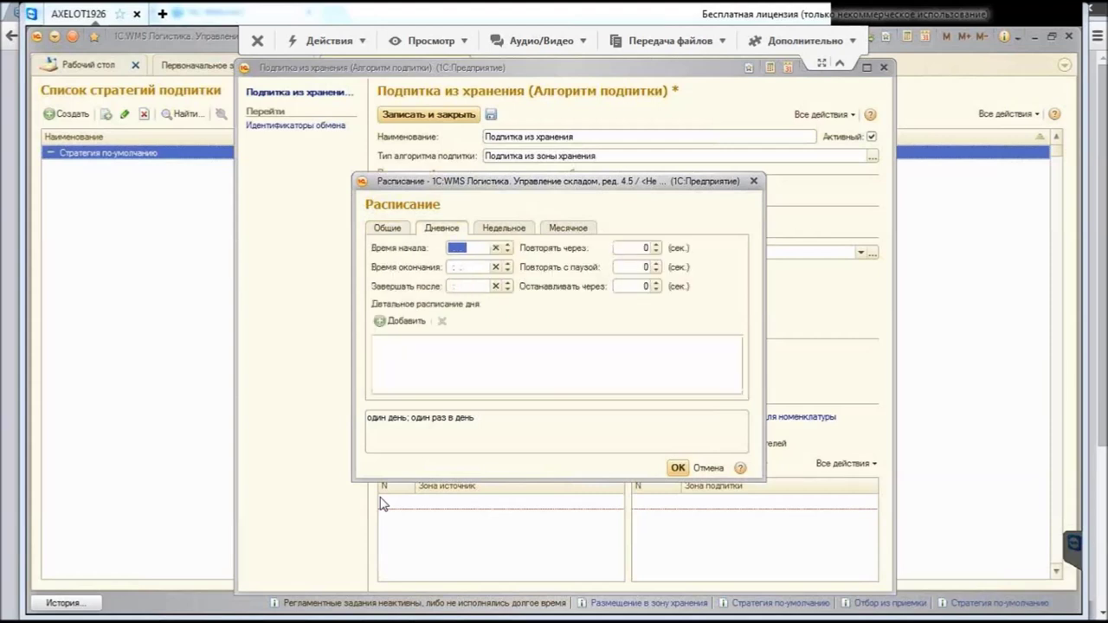
{"action": "key", "text": "Tab"}
{"action": "type", "text": "6000"}
{"action": "key", "text": "BackSpace"}
{"action": "key", "text": "ctrl+Page_Up"}
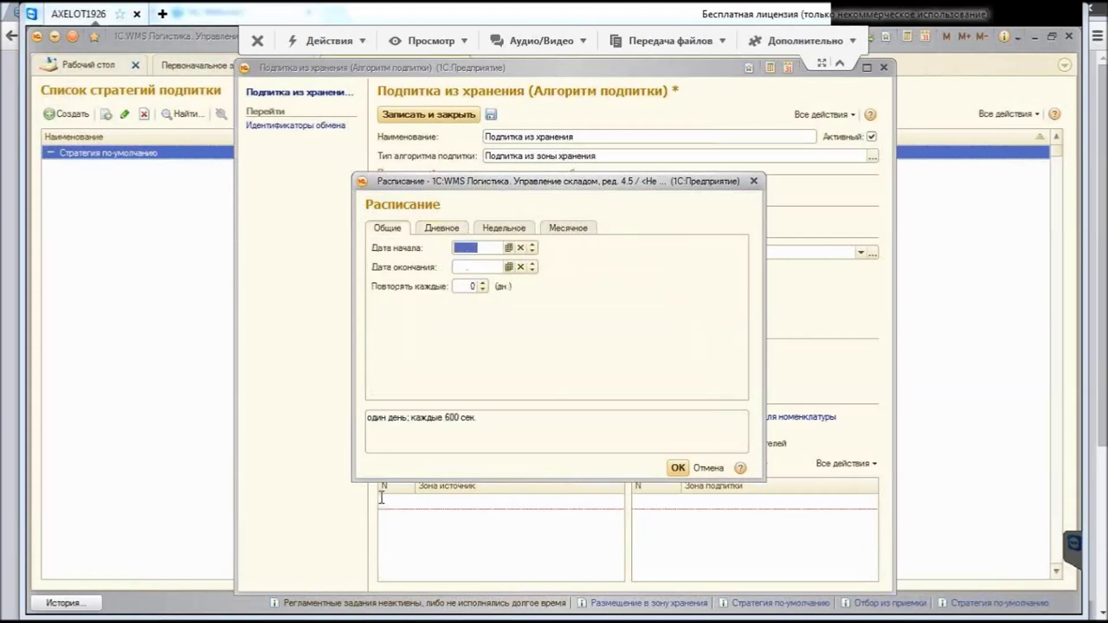
{"action": "key", "text": "Tab"}
{"action": "key", "text": "Tab"}
{"action": "type", "text": "1"}
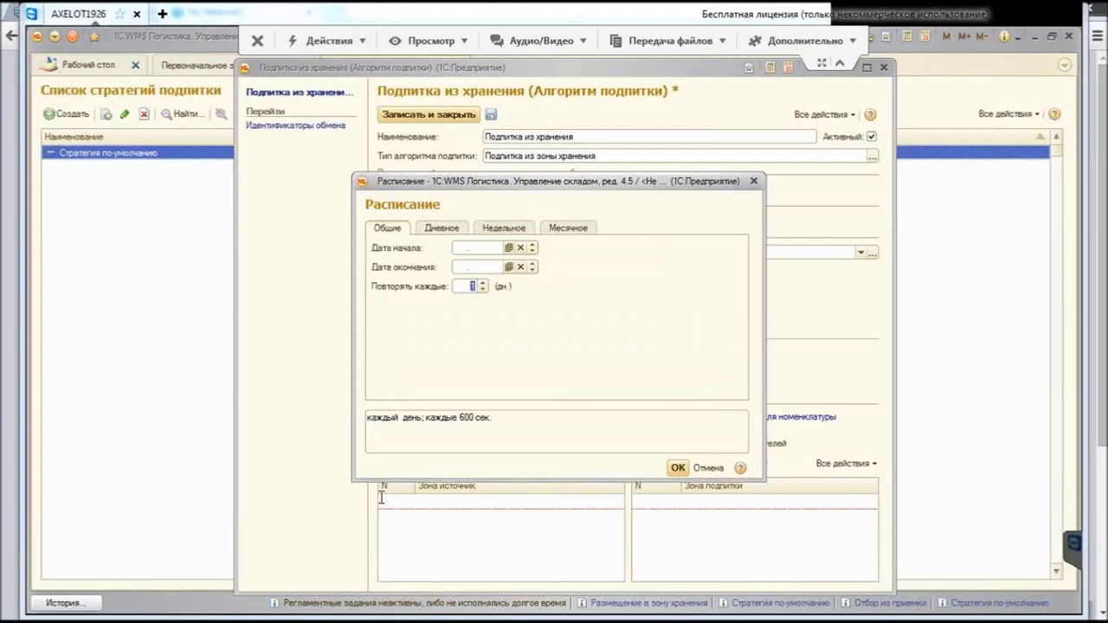
{"action": "key", "text": "Tab"}
{"action": "key", "text": "Tab"}
{"action": "key", "text": "Return"}
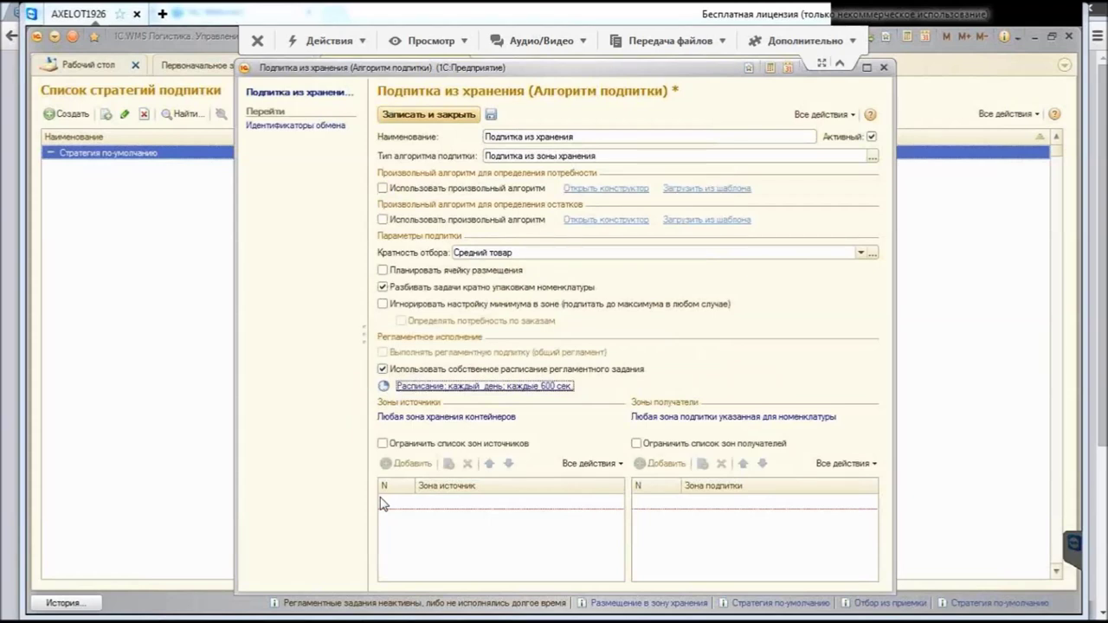
{"action": "key", "text": "shift+Tab"}
{"action": "key", "text": "space"}
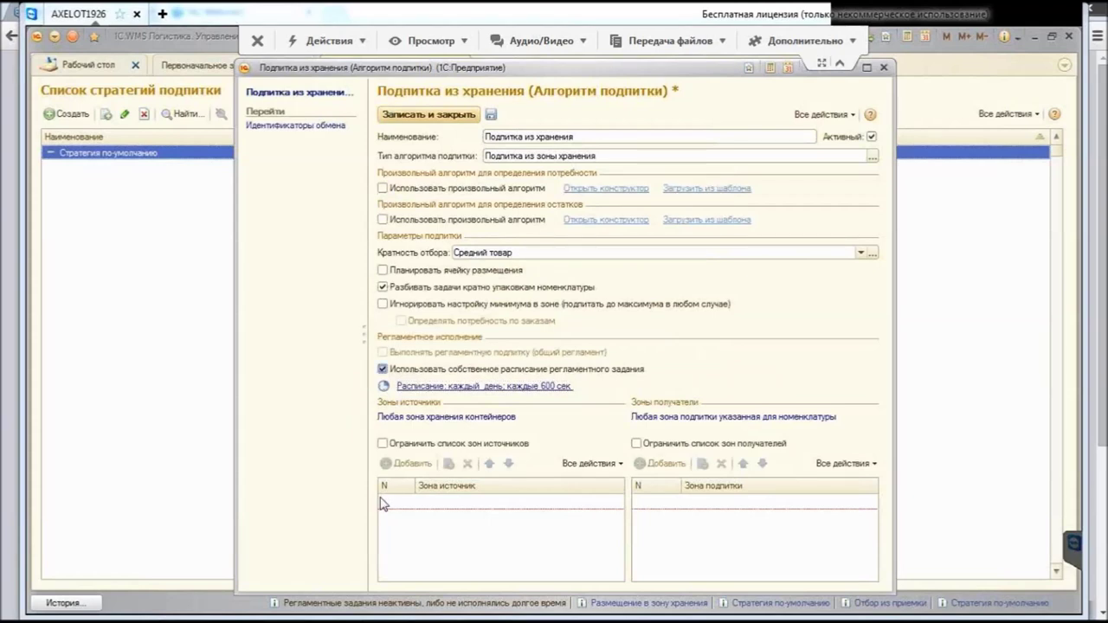
Step: Switch to the general schedule and restrict source zones to Отбор коробок
{"action": "key", "text": "shift+Tab"}
{"action": "key", "text": "space"}
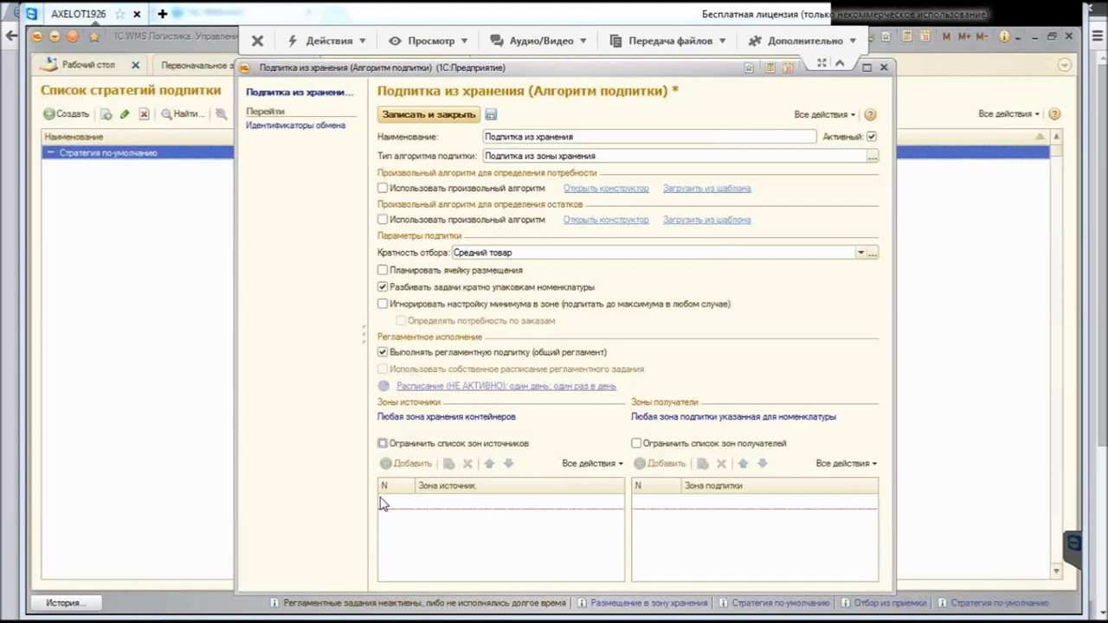
{"action": "left_click", "coordinate": [382, 443]}
{"action": "left_click", "coordinate": [406, 464]}
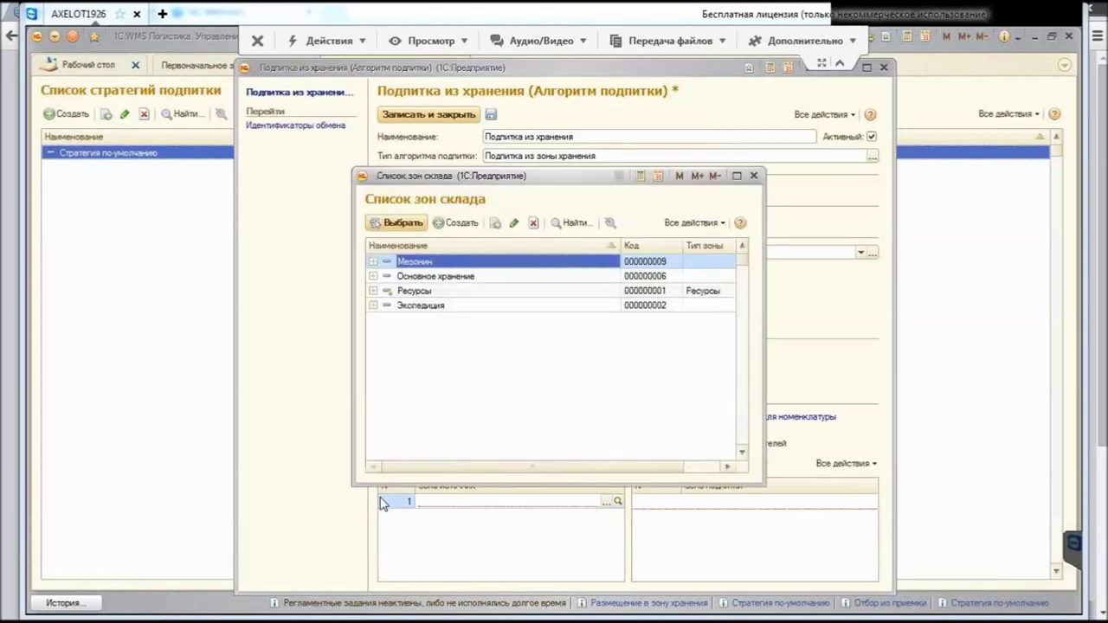
{"action": "key", "text": "Down"}
{"action": "key", "text": "Return"}
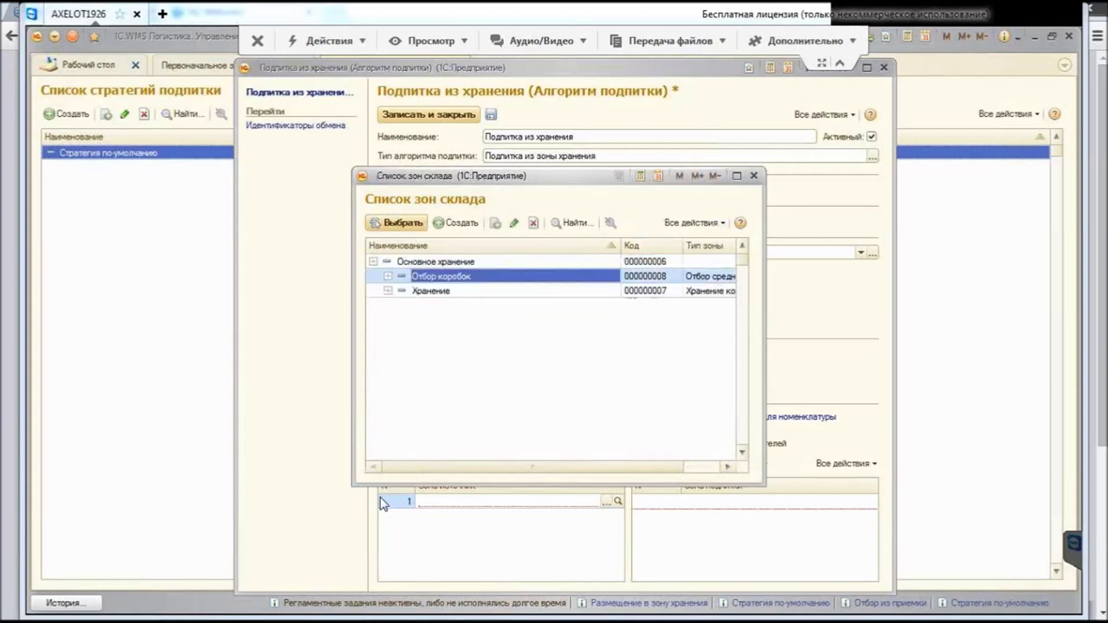
{"action": "key", "text": "Return"}
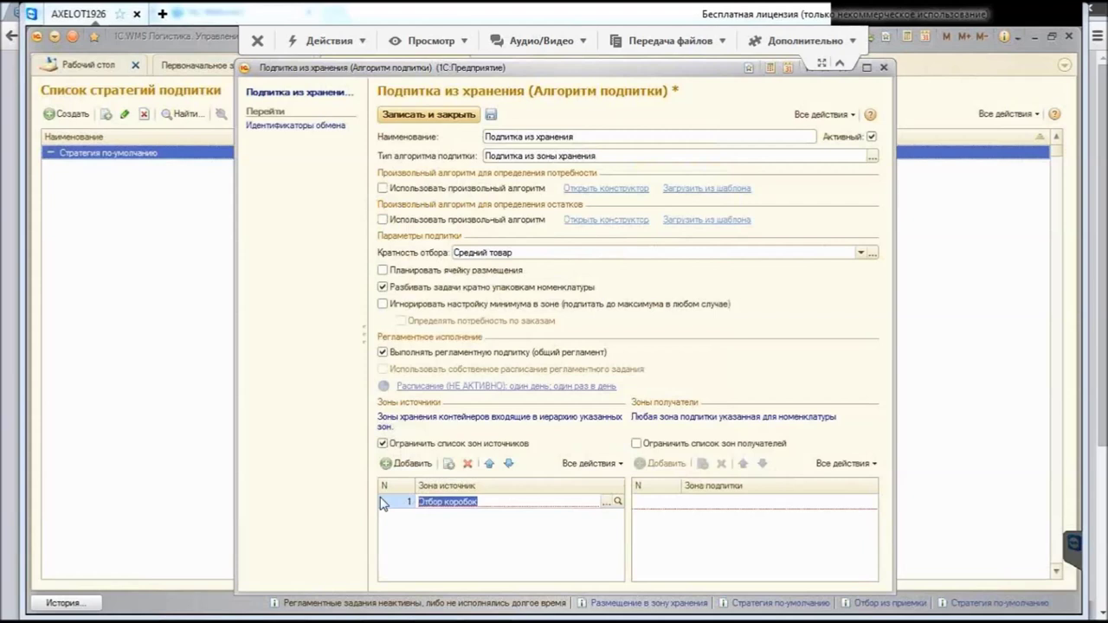
{"action": "key", "text": "Return"}
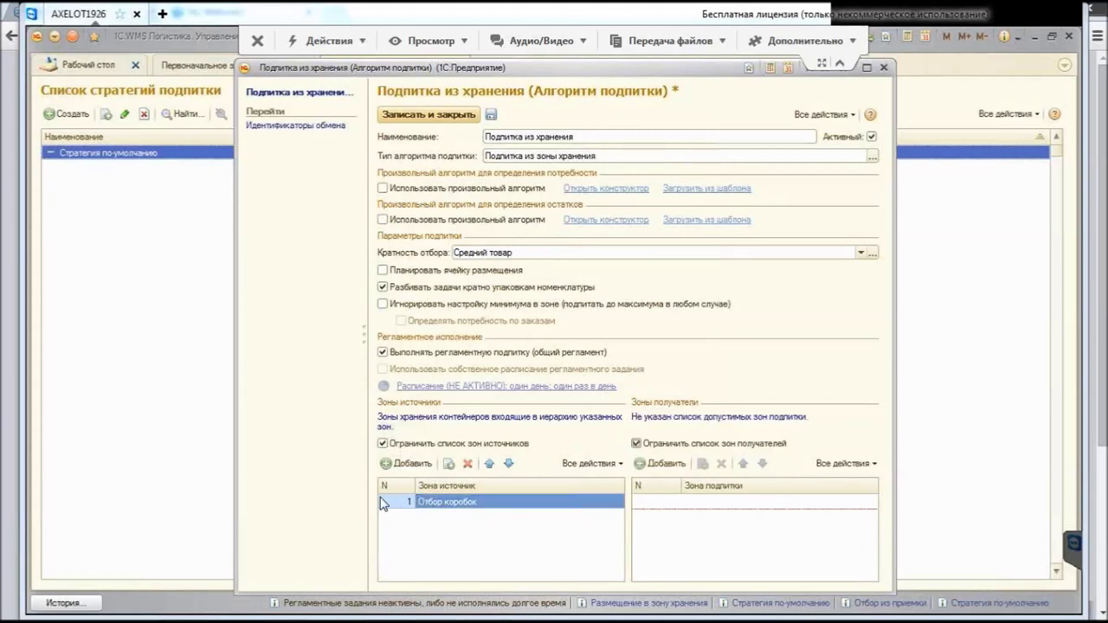
Step: Add Отбор штук (1 этаж) and Отбор штук (2 этаж) as recipient zones and save the algorithm
{"action": "key", "text": "F4"}
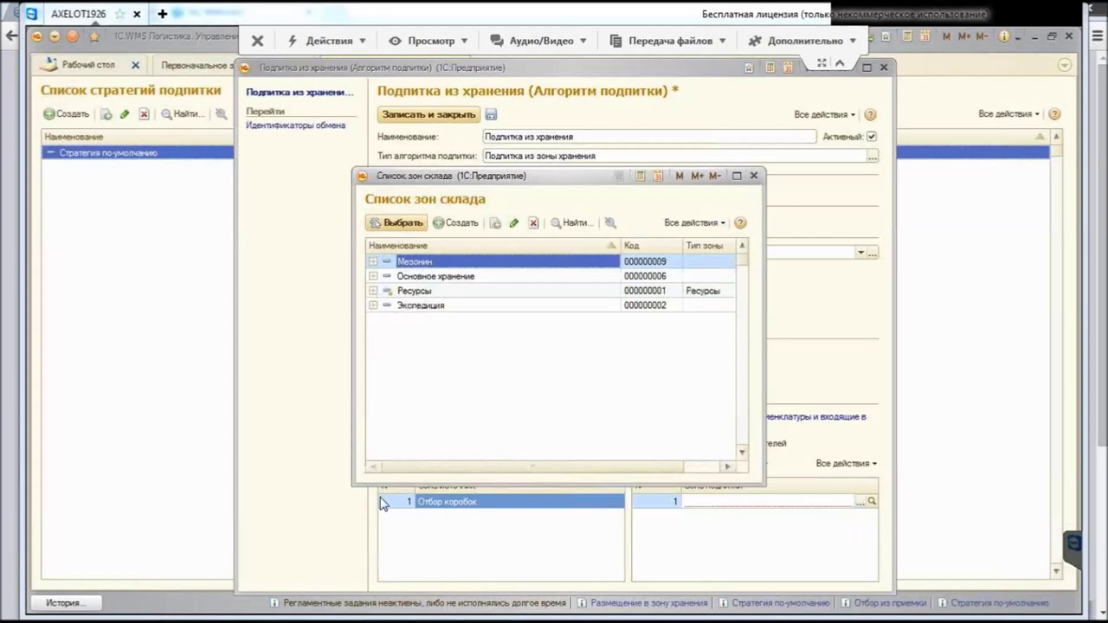
{"action": "key", "text": "Return"}
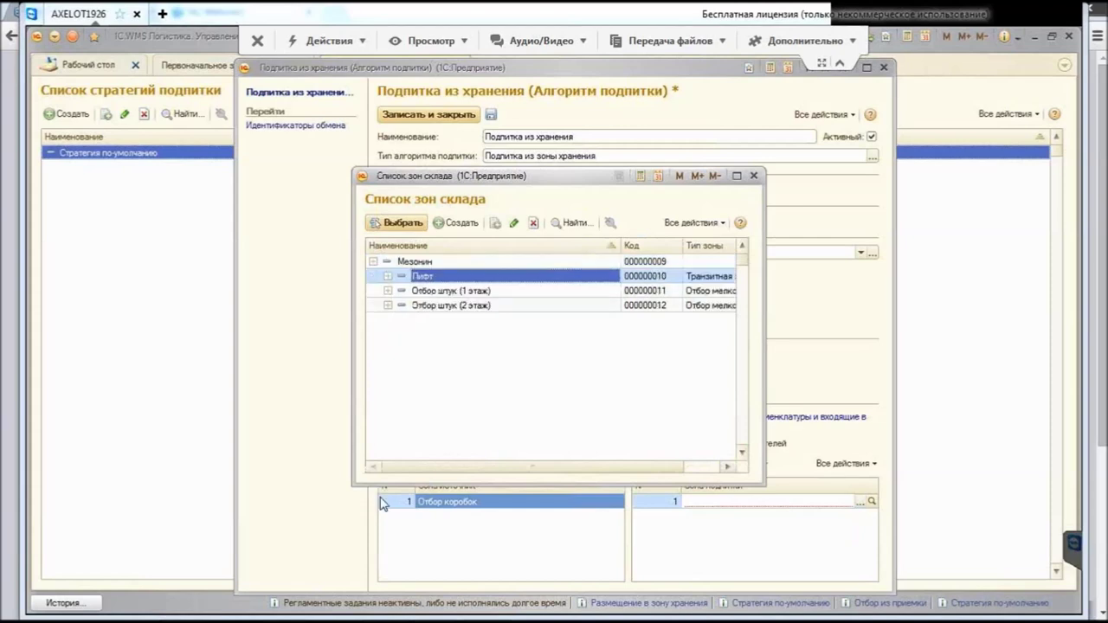
{"action": "key", "text": "Down"}
{"action": "key", "text": "Return"}
{"action": "key", "text": "Insert"}
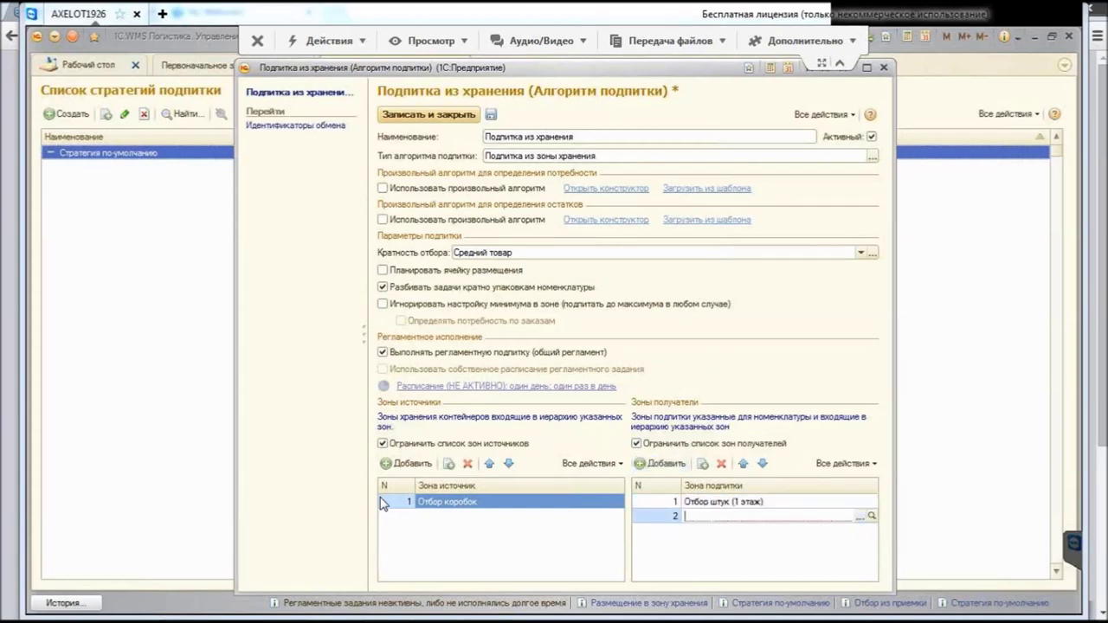
{"action": "key", "text": "F4"}
{"action": "key", "text": "Return"}
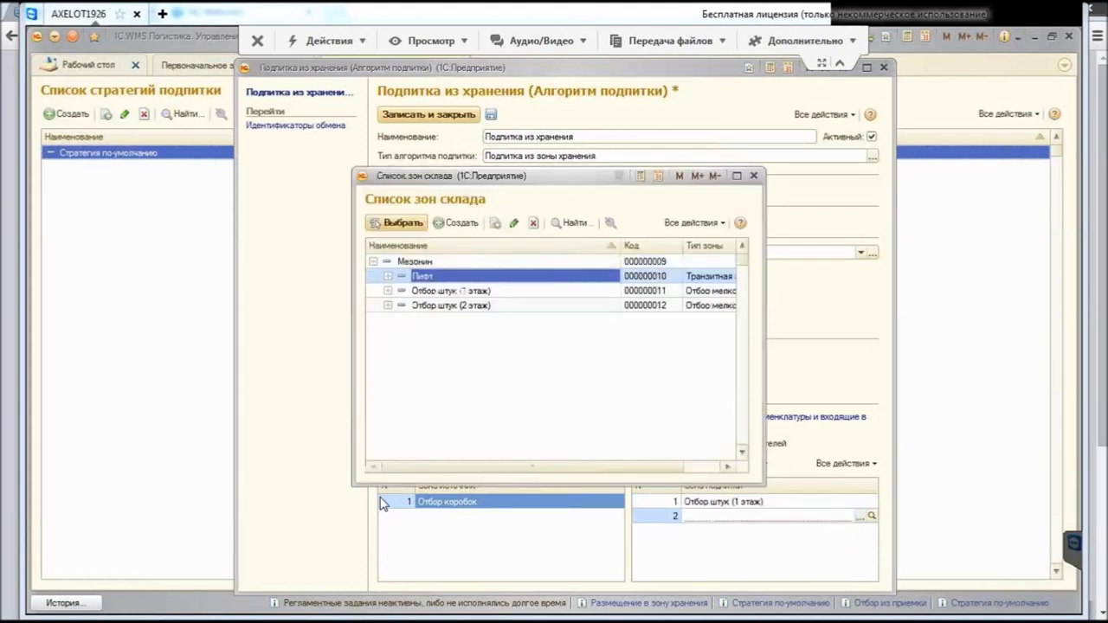
{"action": "key", "text": "Down"}
{"action": "key", "text": "Down"}
{"action": "key", "text": "Return"}
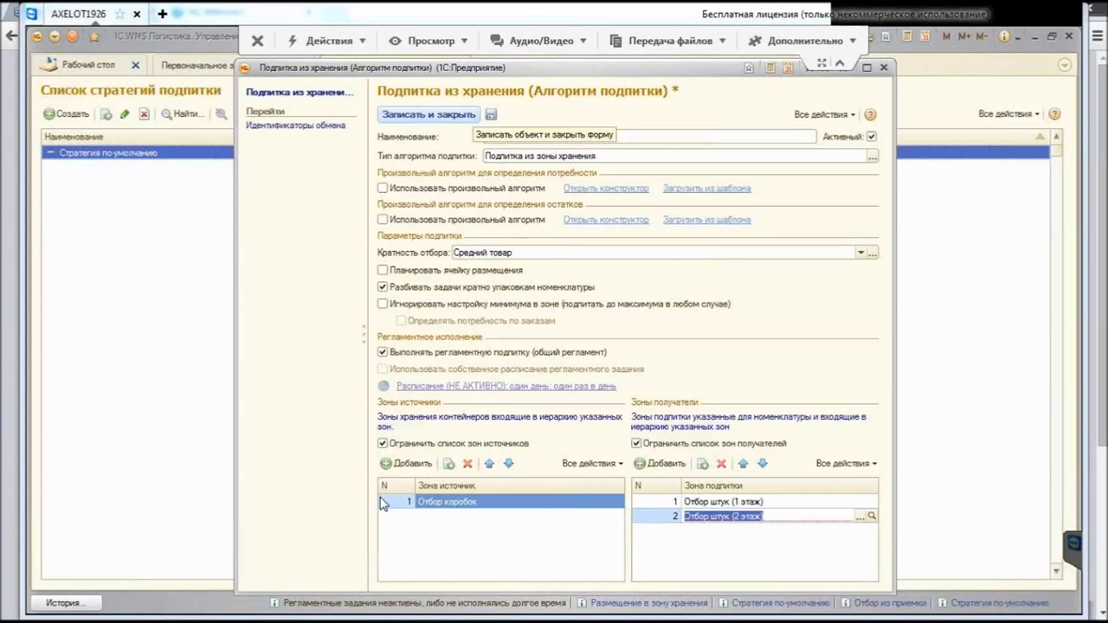
{"action": "key", "text": "ctrl+Return"}
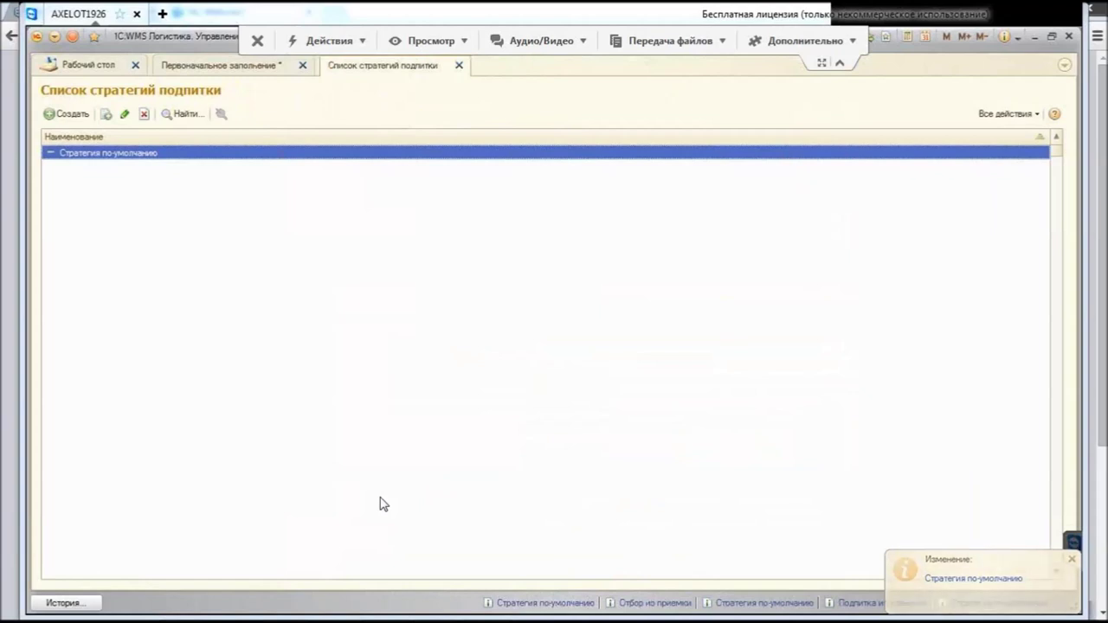
Step: Close the replenishment strategy list holding the saved Стратегия по-умолчанию
{"action": "key", "text": "Escape"}
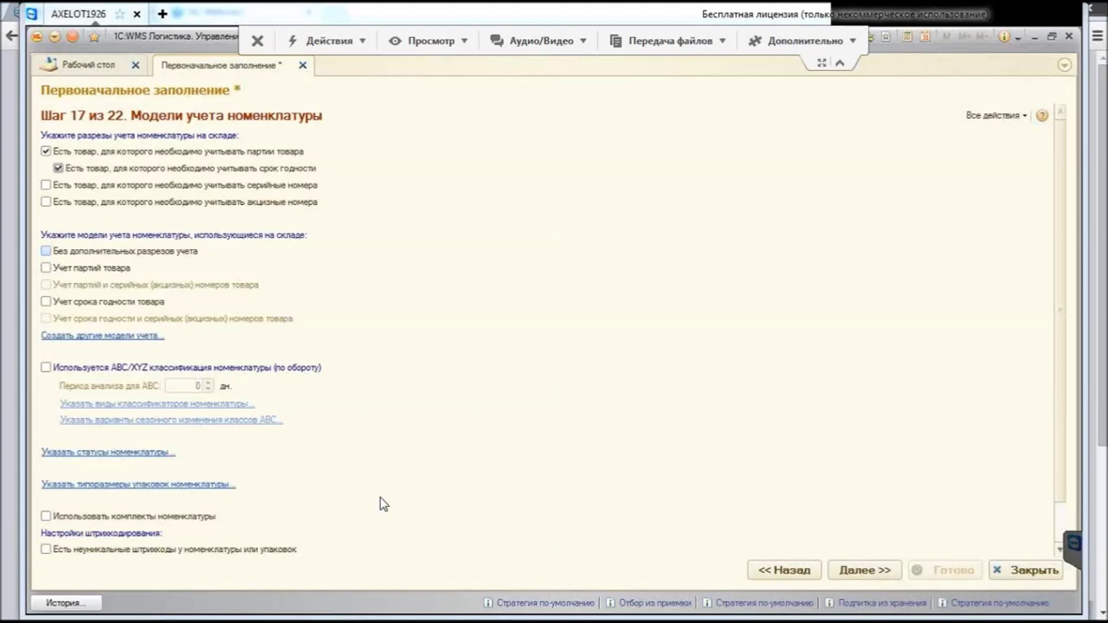
Step: Turn on the Без дополнительных разрезов учета and Учет срока годности товара accounting models
{"action": "key", "text": "space"}
{"action": "key", "text": "Tab"}
{"action": "key", "text": "Tab"}
{"action": "key", "text": "space"}
Step: Leave ABC/XYZ classification off and open the nomenclature statuses list
{"action": "key", "text": "Tab"}
{"action": "key", "text": "space"}
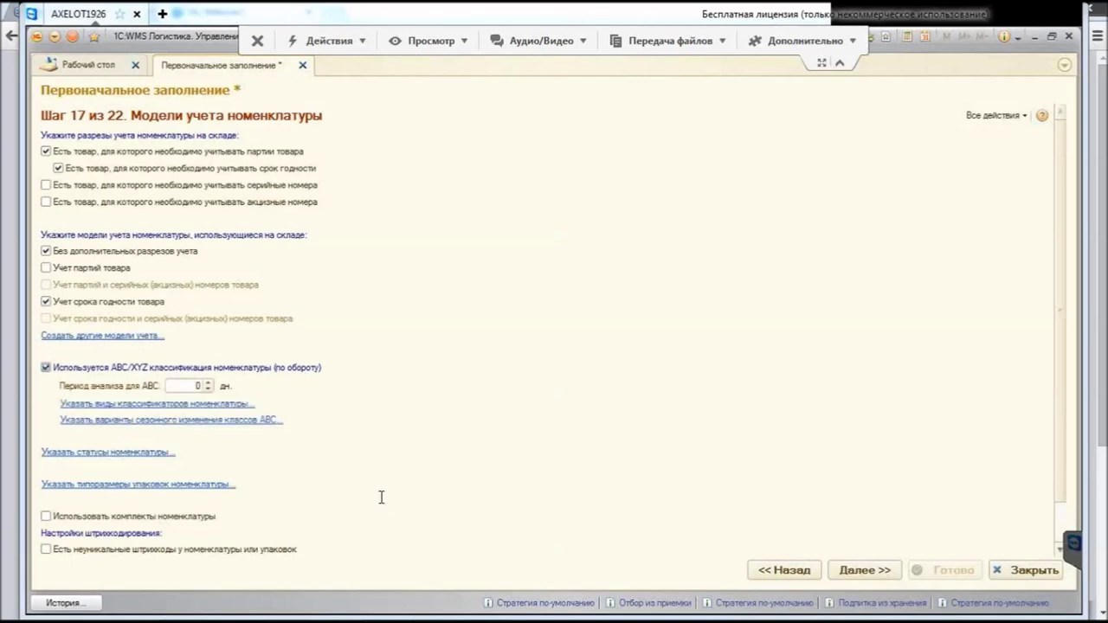
{"action": "key", "text": "Tab"}
{"action": "key", "text": "shift+Tab"}
{"action": "key", "text": "space"}
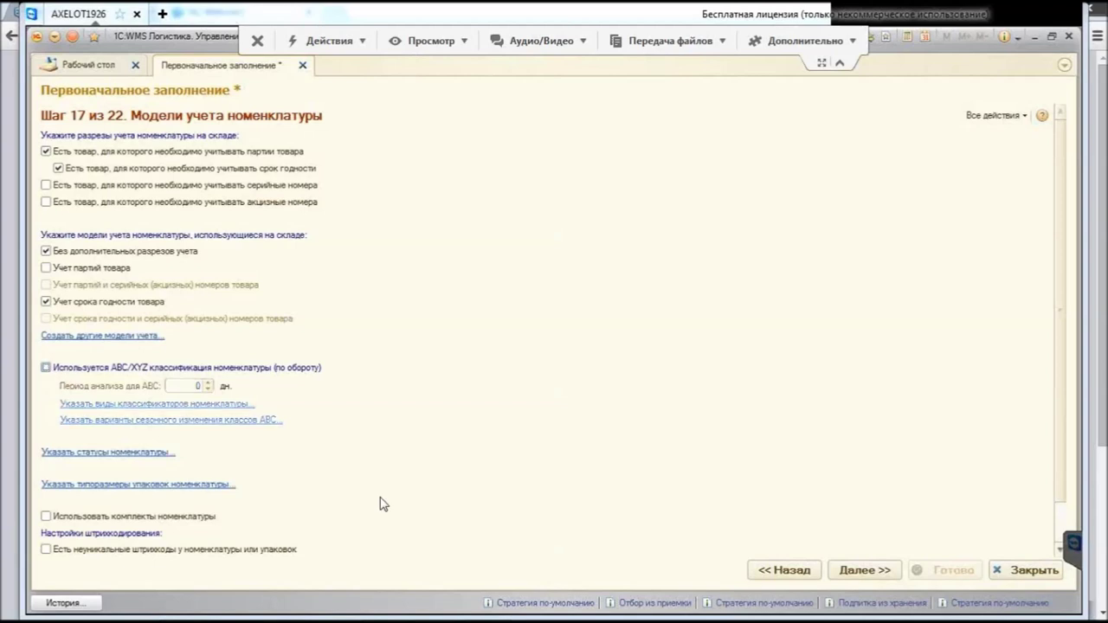
{"action": "key", "text": "Tab"}
{"action": "key", "text": "Return"}
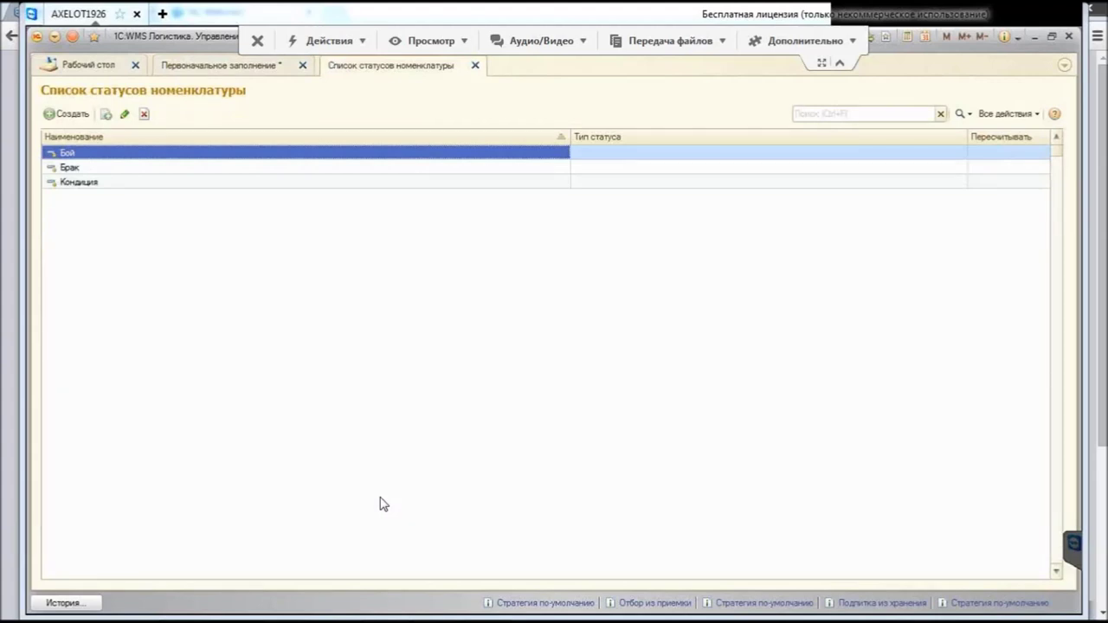
Step: Create and save the nomenclature status 'Уценка', then close the status list
{"action": "key", "text": "Tab"}
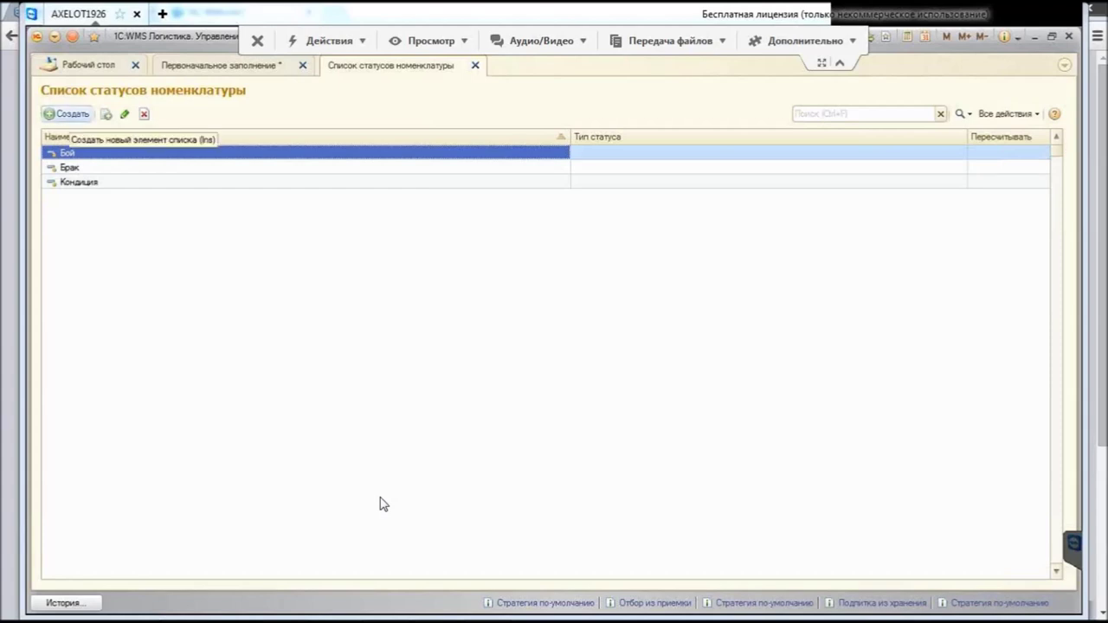
{"action": "key", "text": "Return"}
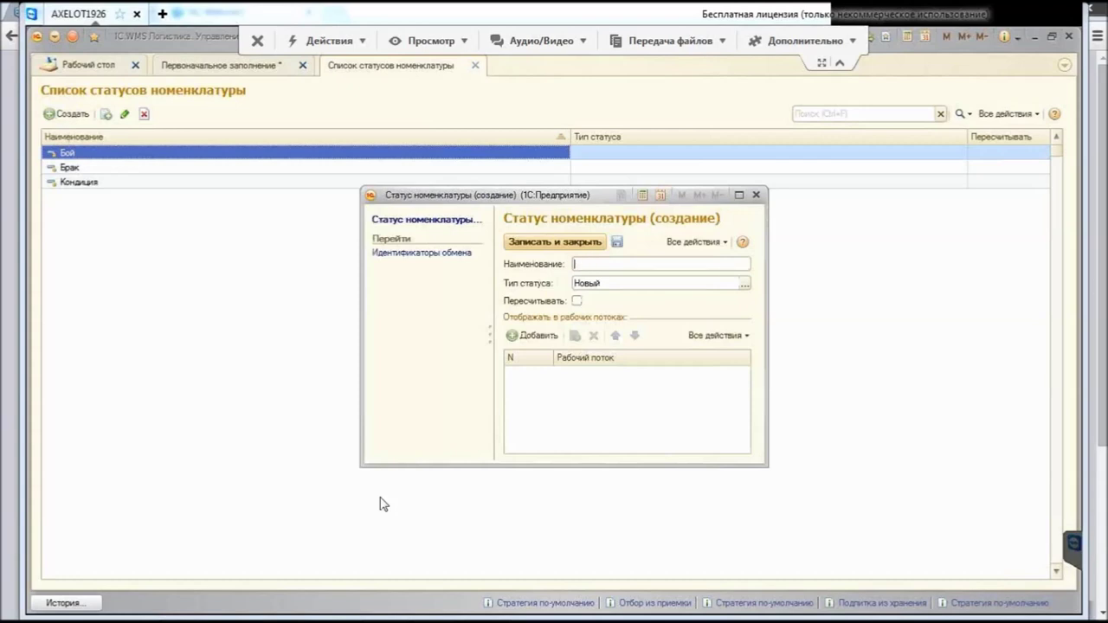
{"action": "type", "text": "Уценка"}
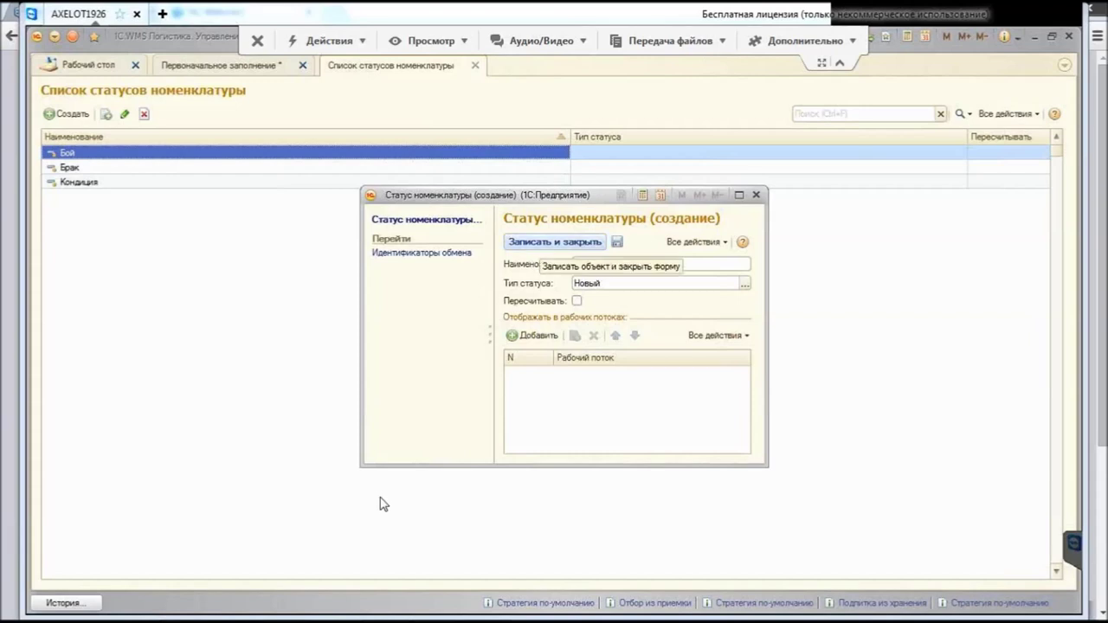
{"action": "key", "text": "ctrl+Return"}
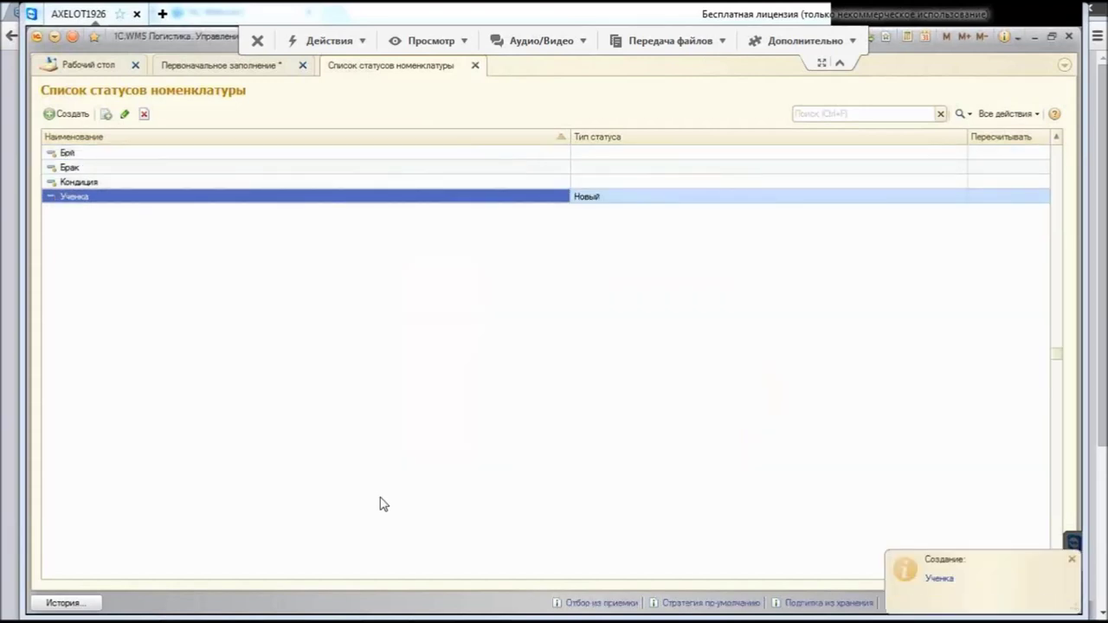
{"action": "key", "text": "Escape"}
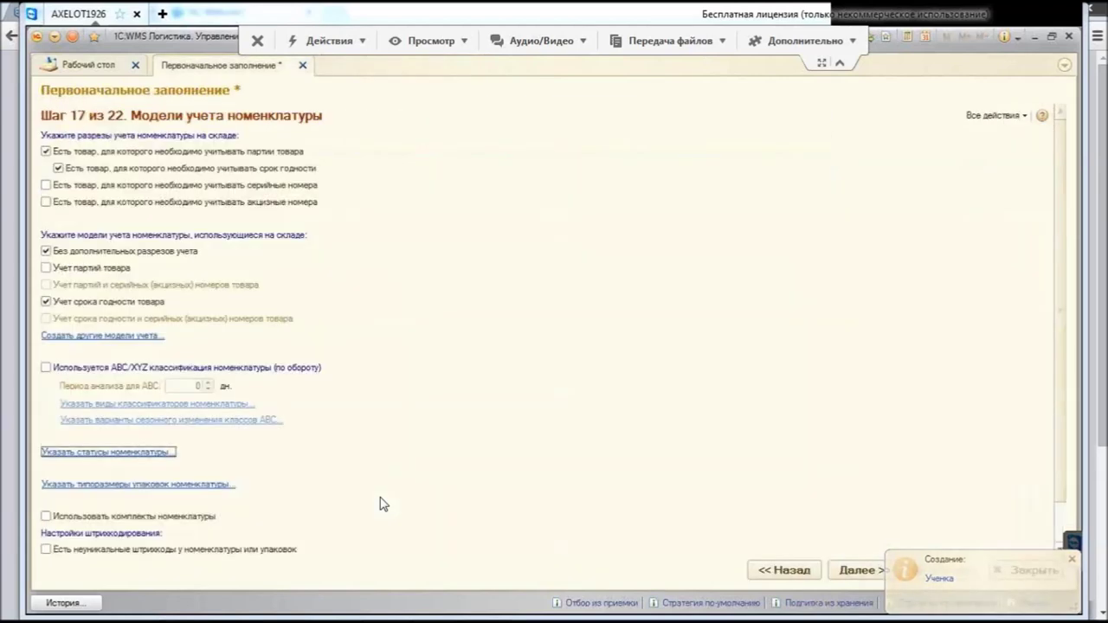
{"action": "key", "text": "Tab"}
{"action": "key", "text": "Return"}
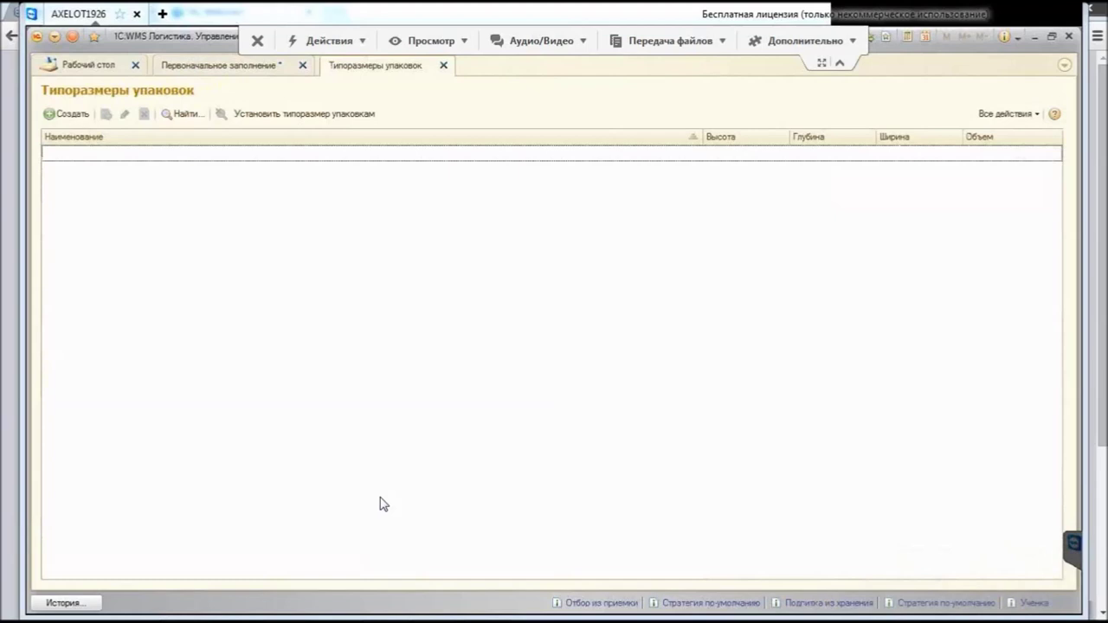
{"action": "key", "text": "Insert"}
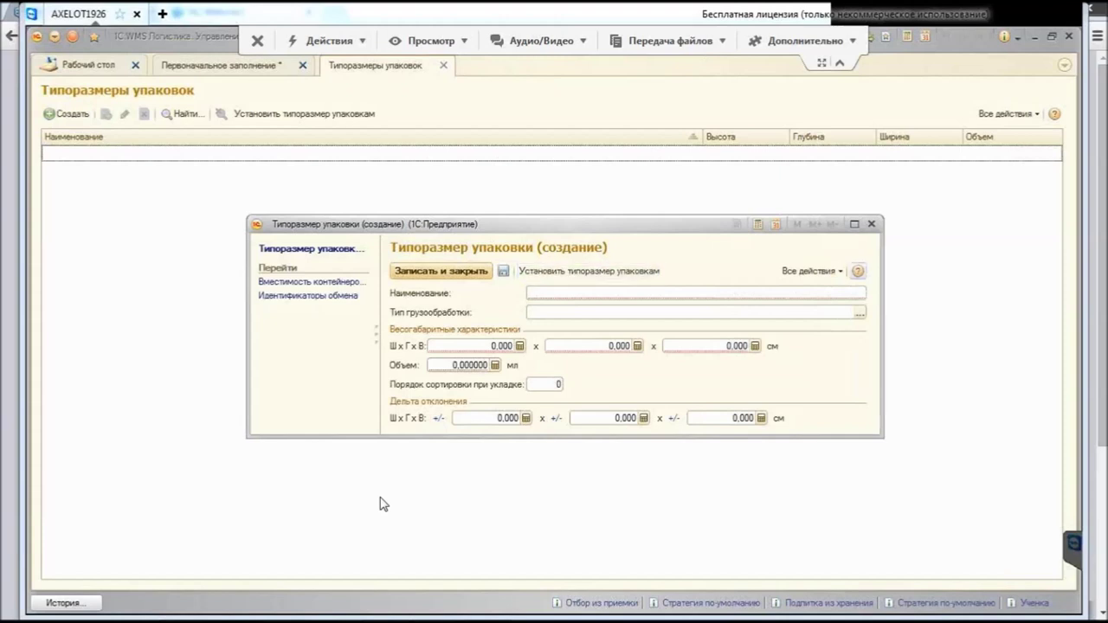
{"action": "key", "text": "Tab"}
{"action": "key", "text": "alt+Down"}
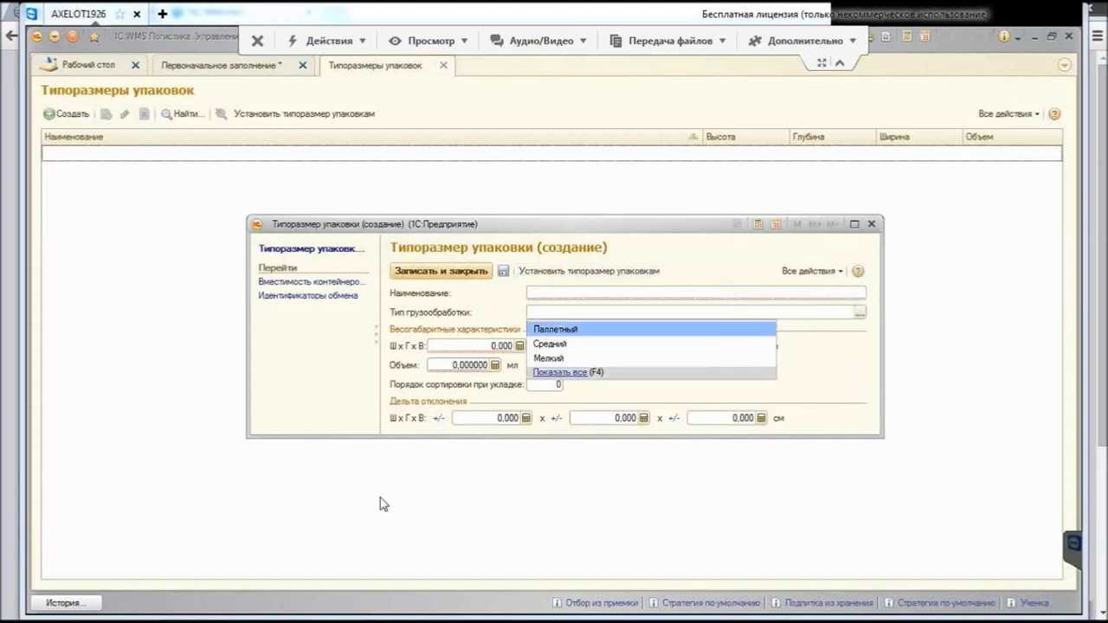
{"action": "key", "text": "Up"}
{"action": "key", "text": "Up"}
{"action": "key", "text": "Return"}
{"action": "key", "text": "shift+Tab"}
{"action": "type", "text": "К"}
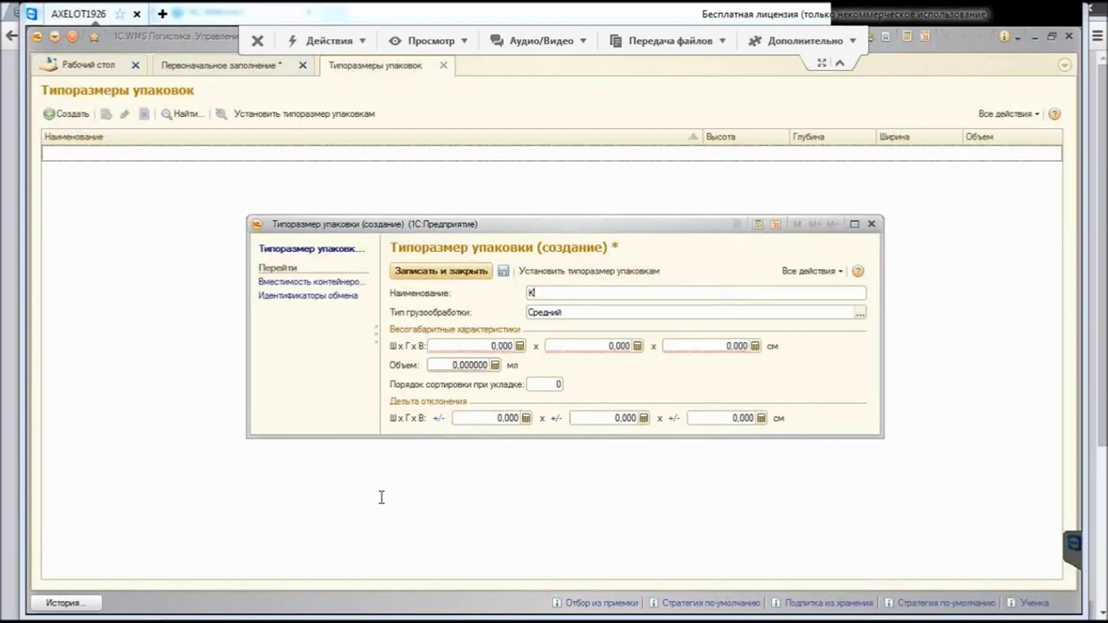
{"action": "type", "text": "оробка"}
{"action": "type", "text": "(2)"}
{"action": "type", "text": "5"}
{"action": "key", "text": "Tab"}
{"action": "key", "text": "Tab"}
{"action": "type", "text": "12"}
{"action": "key", "text": "Tab"}
{"action": "type", "text": "12"}
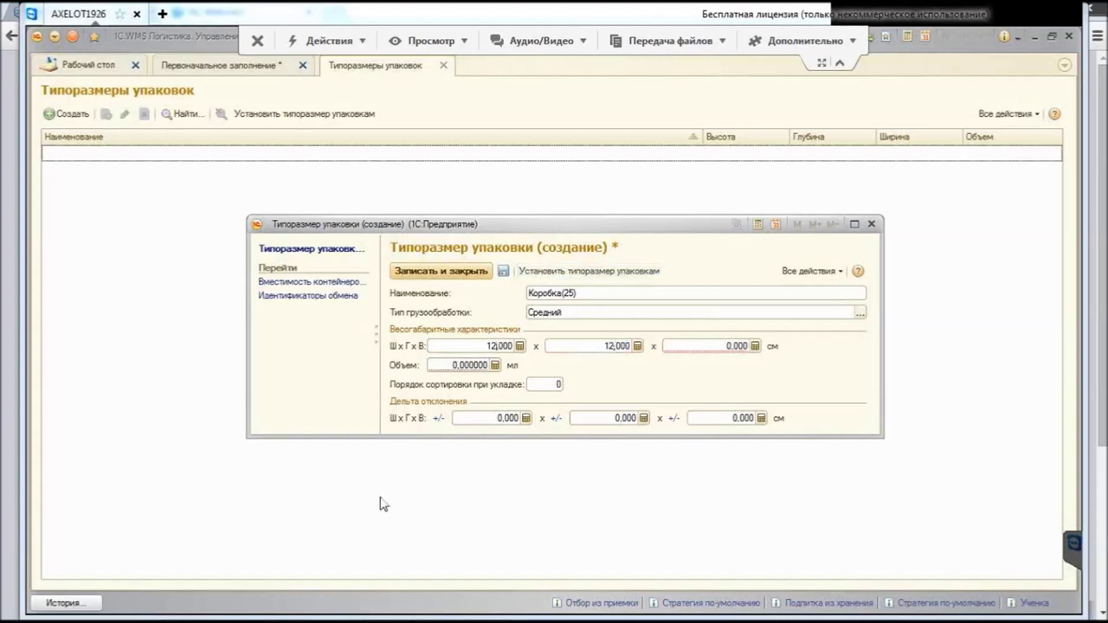
{"action": "key", "text": "Tab"}
{"action": "type", "text": "12"}
{"action": "key", "text": "Tab"}
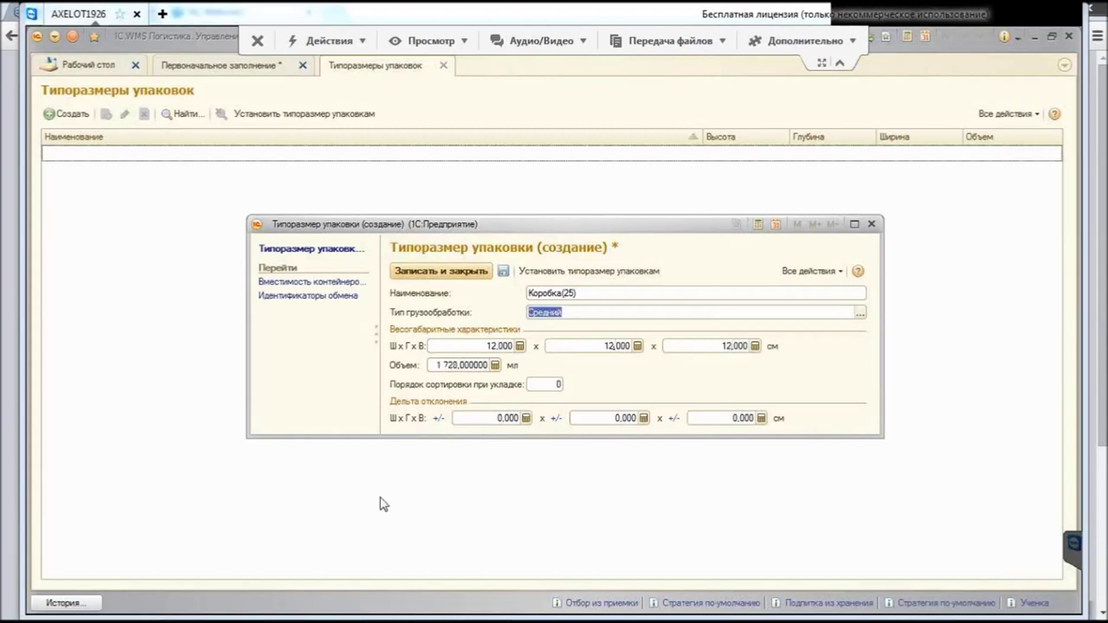
{"action": "key", "text": "Tab"}
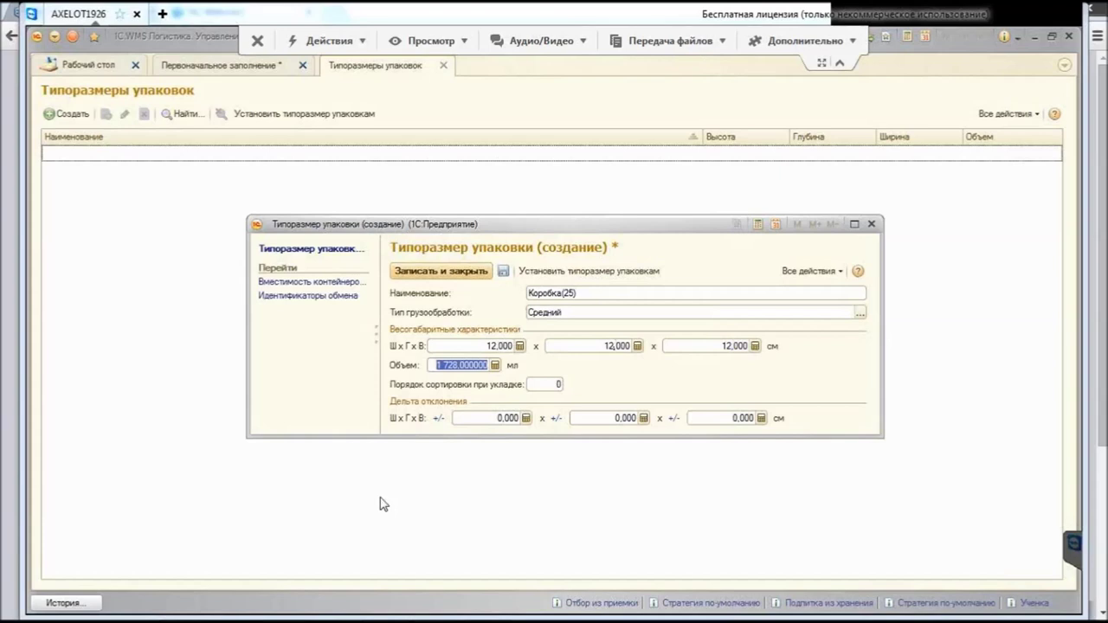
{"action": "key", "text": "Escape"}
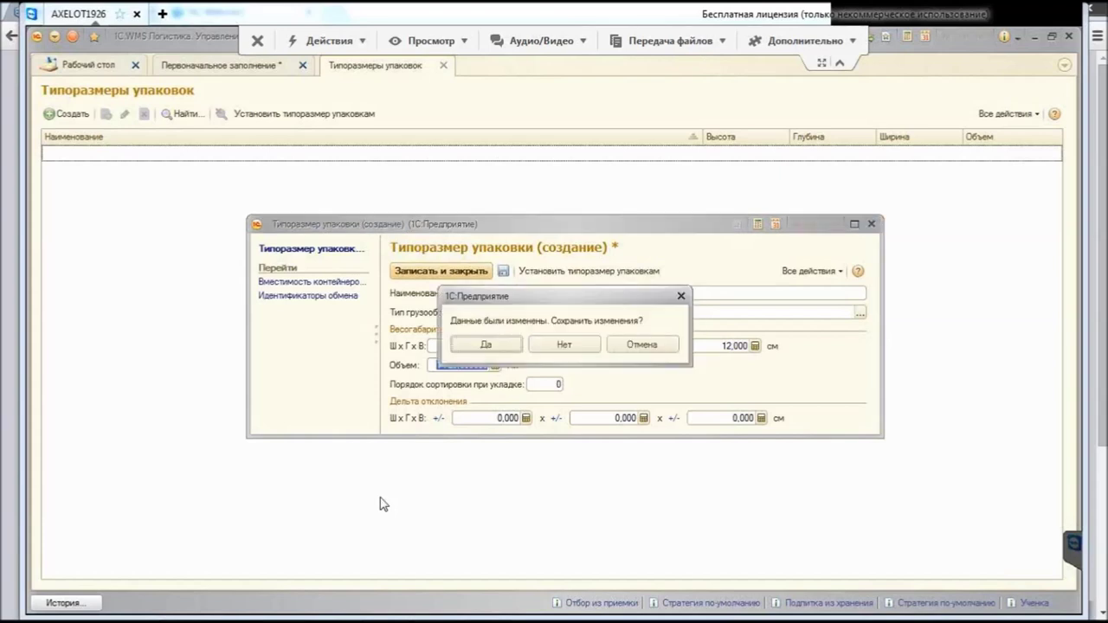
{"action": "key", "text": "Tab"}
{"action": "key", "text": "Return"}
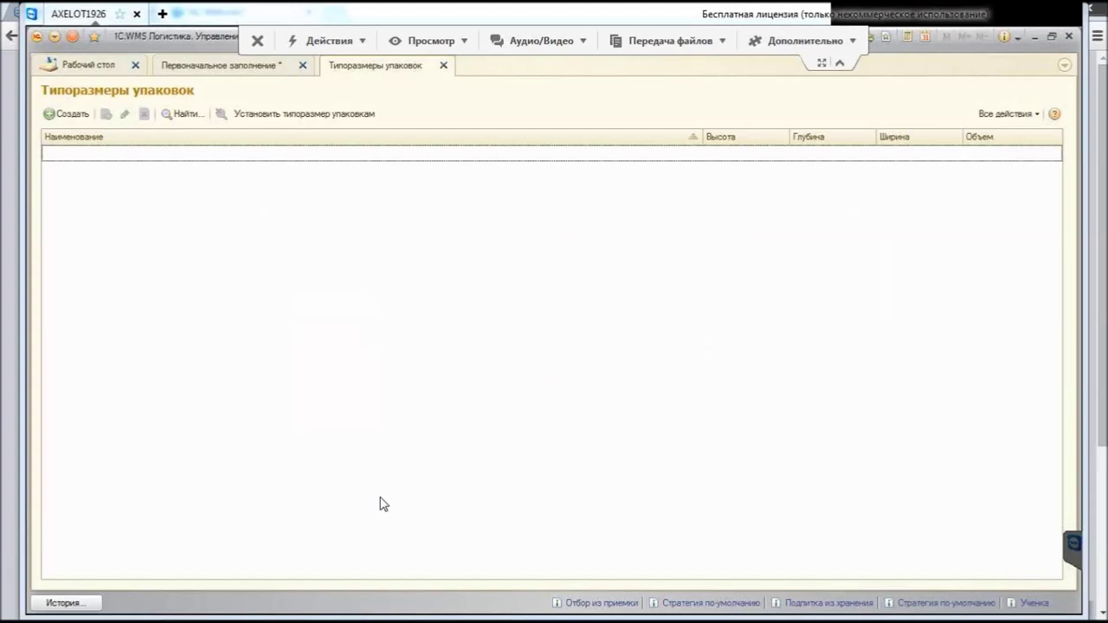
{"action": "key", "text": "Escape"}
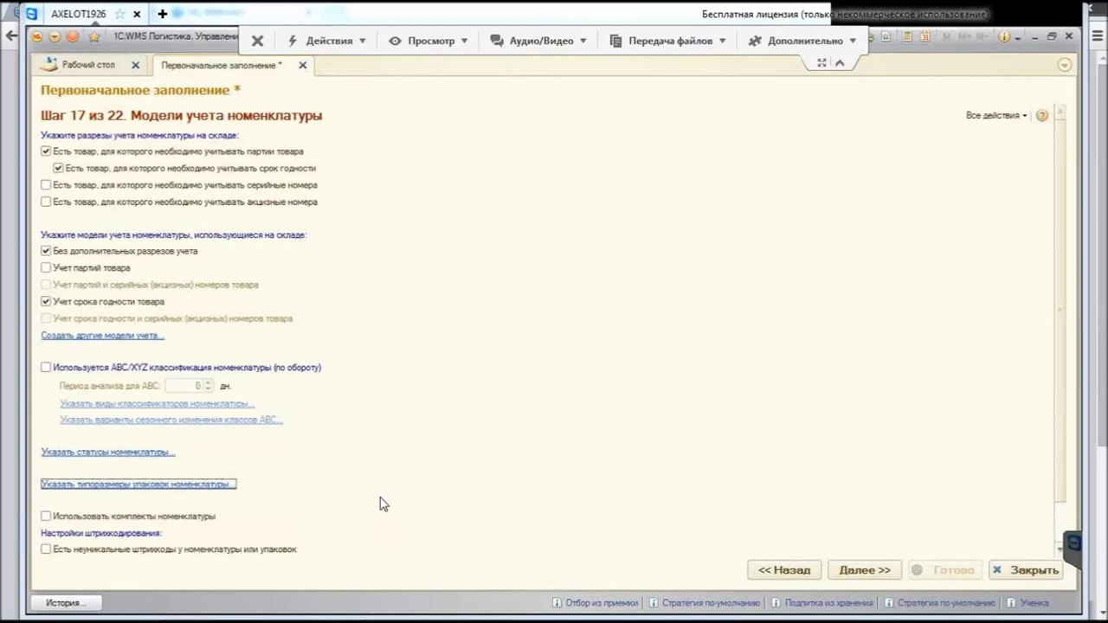
Step: Tick Использовать комплекты номенклатуры and Есть неуникальные штрихкоды, then proceed to wizard step 18
{"action": "key", "text": "Tab"}
{"action": "key", "text": "space"}
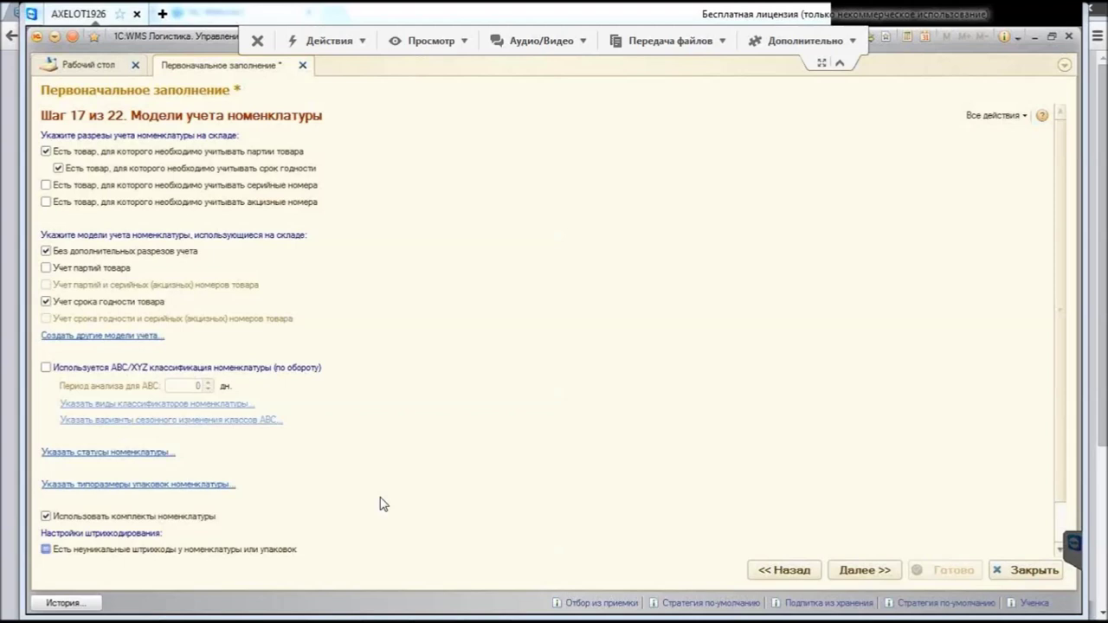
{"action": "key", "text": "space"}
{"action": "key", "text": "Return"}
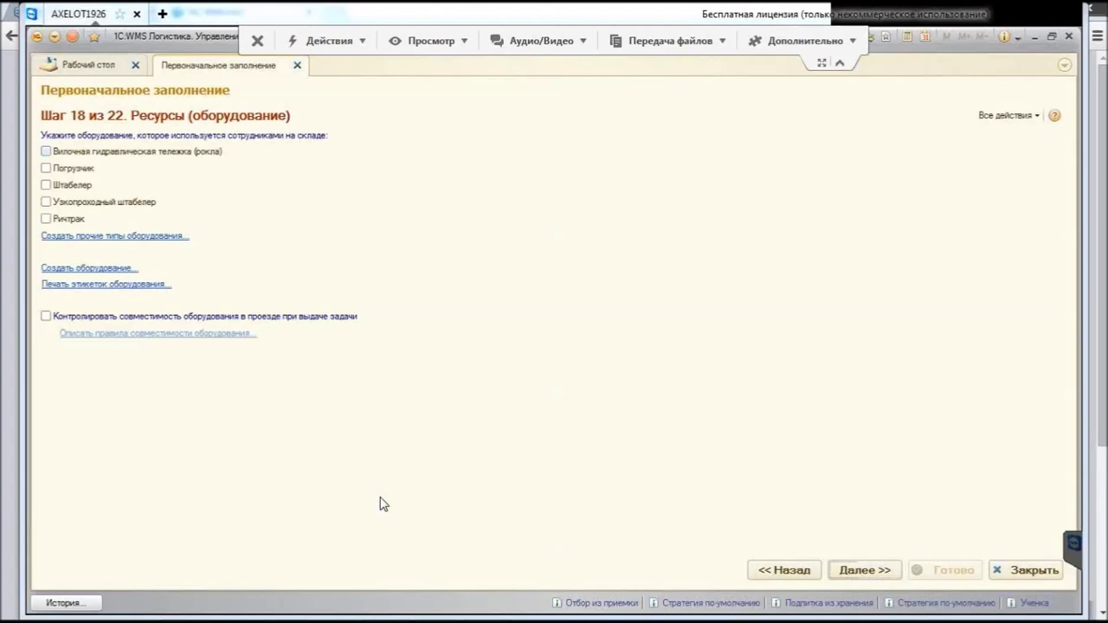
Step: Mark the hand pallet truck, Погрузчик, Штабелер and Ринтрак as used equipment
{"action": "key", "text": "space"}
{"action": "key", "text": "Tab"}
{"action": "key", "text": "Tab"}
{"action": "key", "text": "space"}
{"action": "key", "text": "shift+Tab"}
{"action": "key", "text": "space"}
{"action": "key", "text": "Tab"}
{"action": "key", "text": "Tab"}
{"action": "key", "text": "Tab"}
{"action": "key", "text": "space"}
{"action": "key", "text": "Tab"}
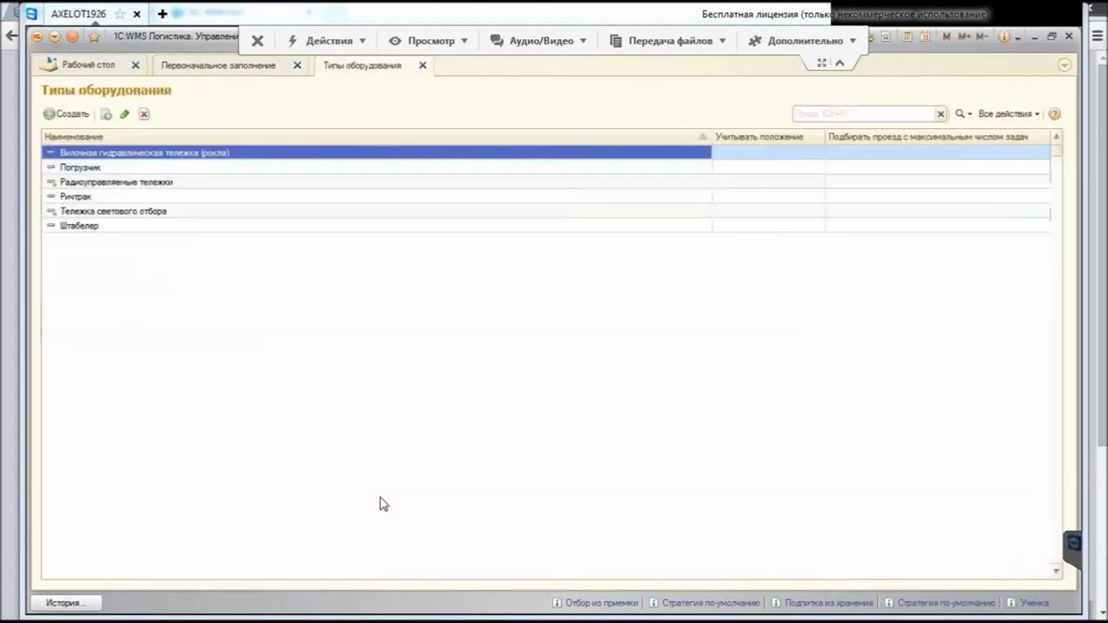
Step: Create and save the equipment type 'тележка', then open equipment label printing
{"action": "key", "text": "Insert"}
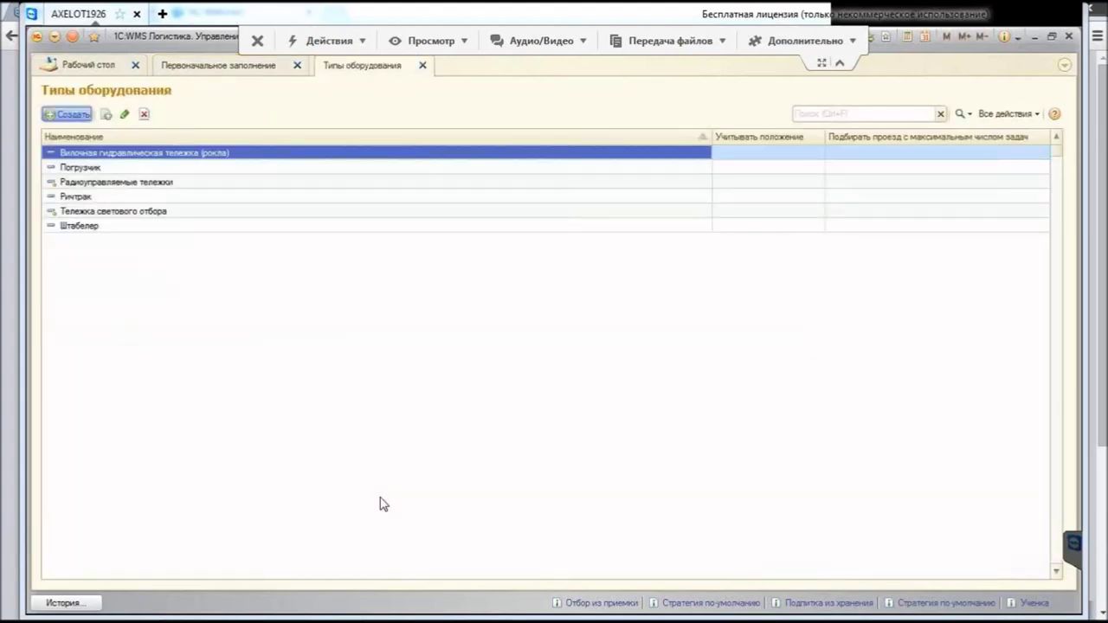
{"action": "type", "text": "тележка"}
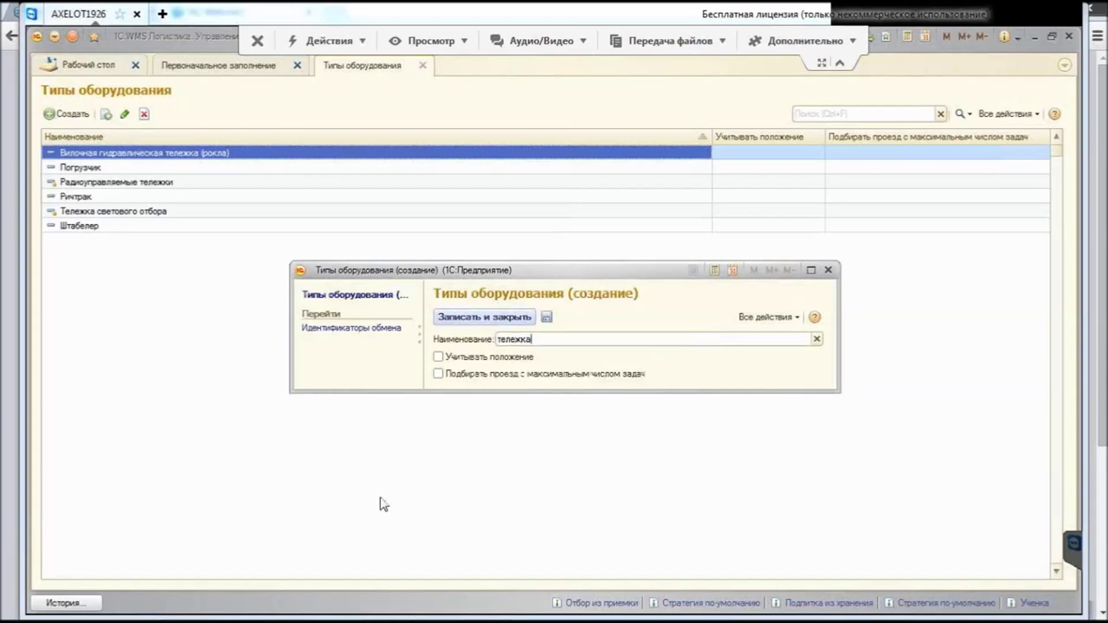
{"action": "key", "text": "ctrl+Return"}
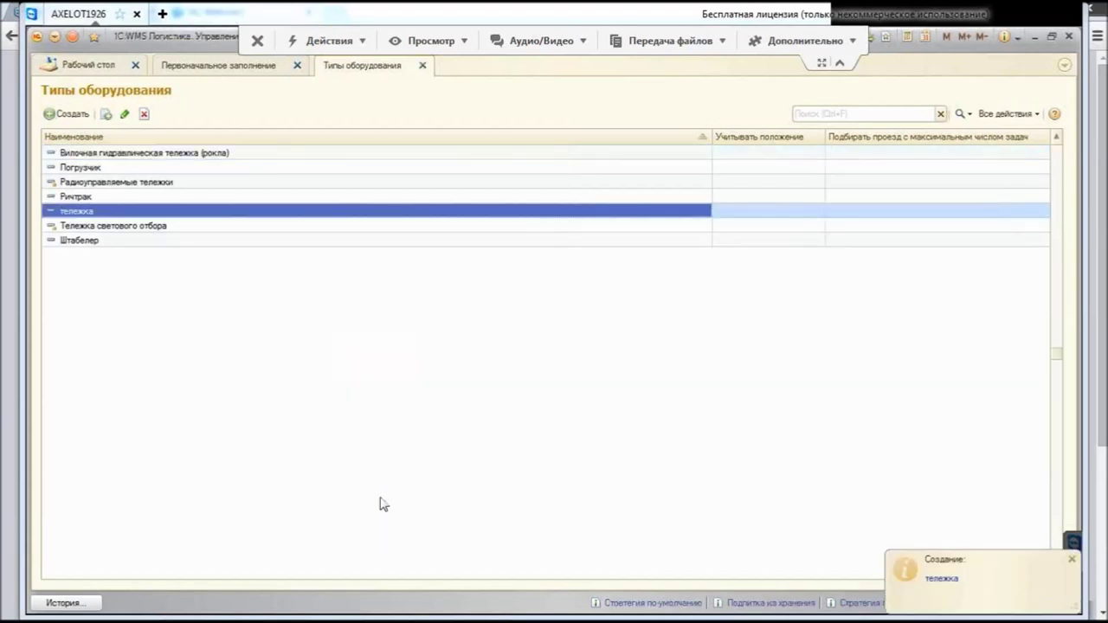
{"action": "key", "text": "Escape"}
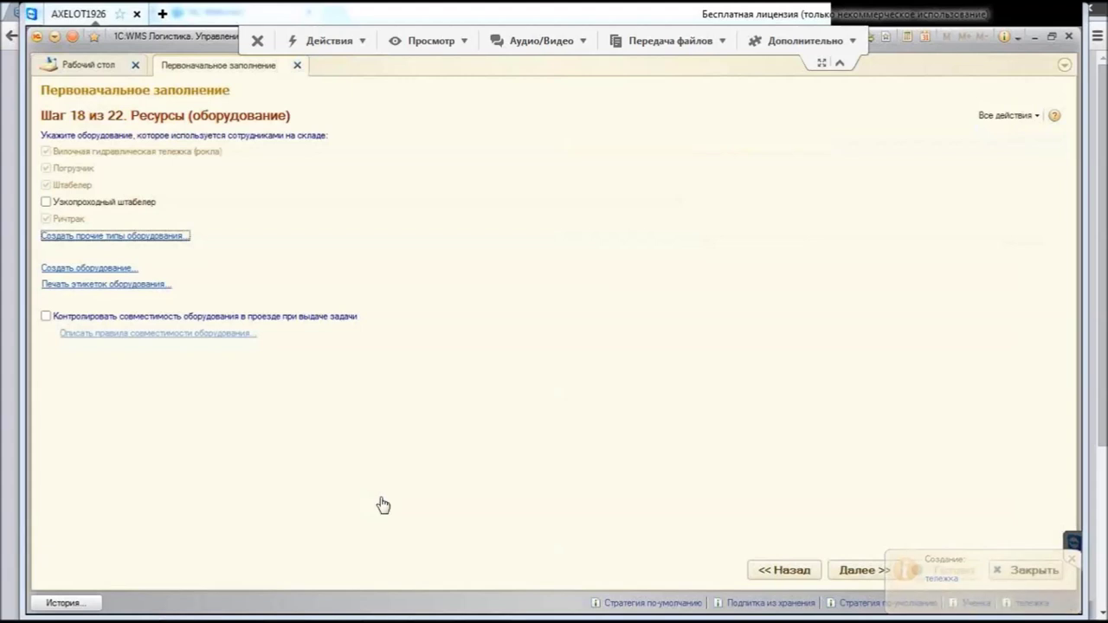
{"action": "key", "text": "Tab"}
{"action": "key", "text": "Tab"}
{"action": "key", "text": "Return"}
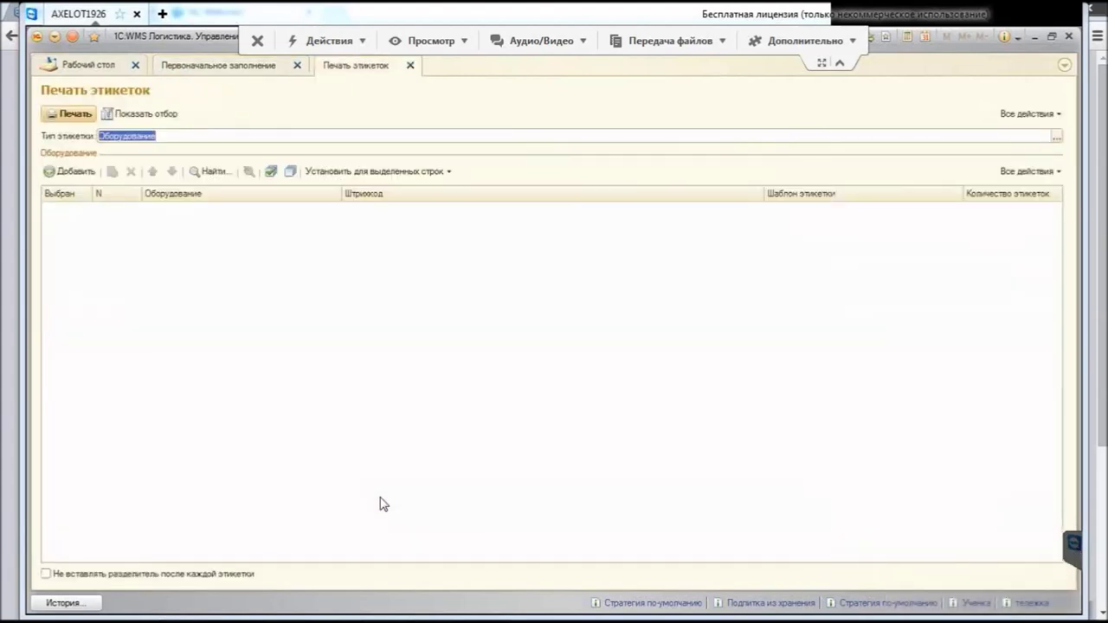
Step: Add an equipment row, close Печать этикеток without printing, and advance to step 19
{"action": "key", "text": "Tab"}
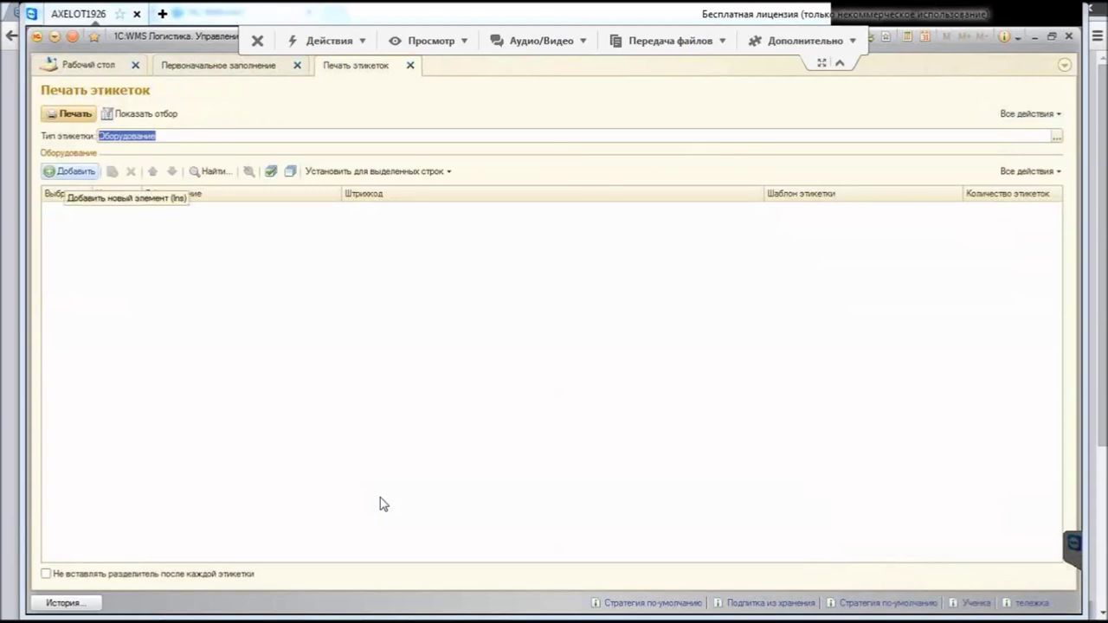
{"action": "key", "text": "Return"}
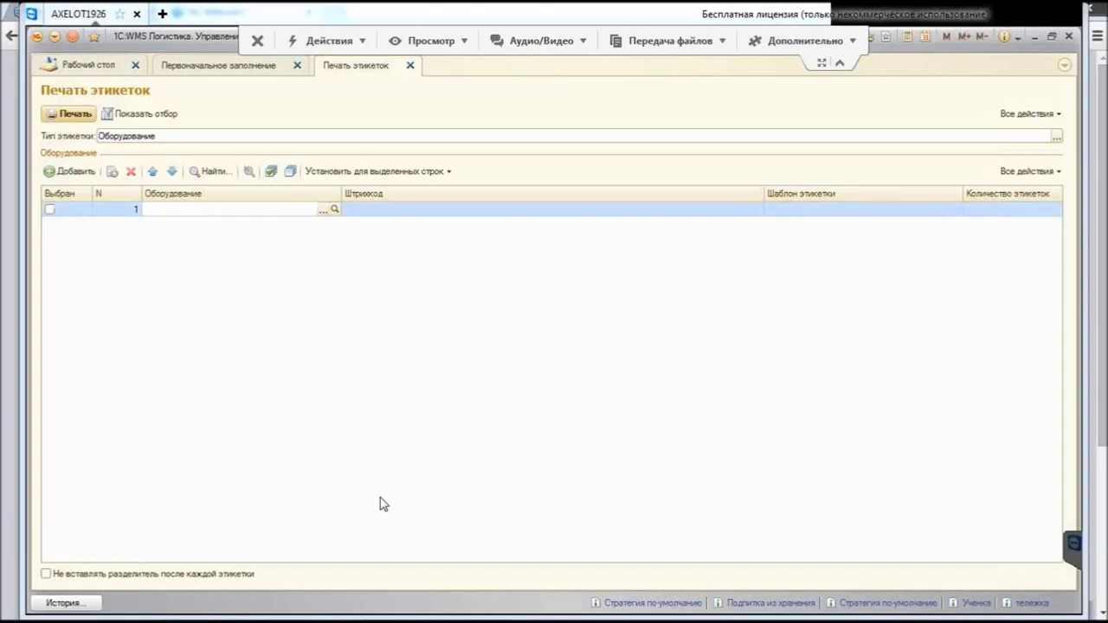
{"action": "key", "text": "ctrl+F4"}
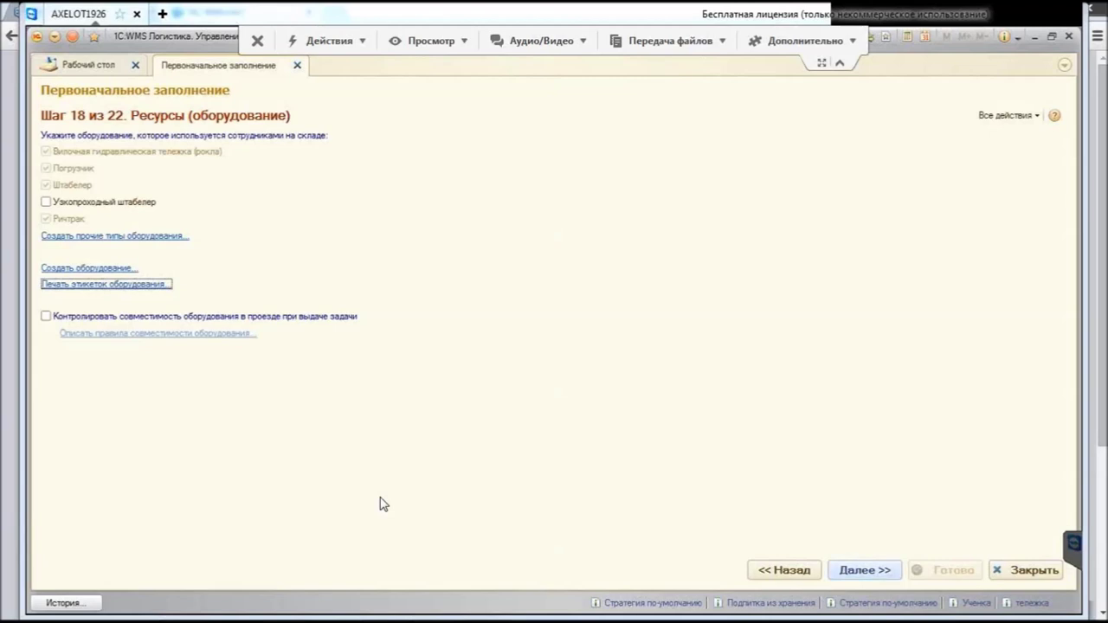
{"action": "left_click", "coordinate": [864, 570]}
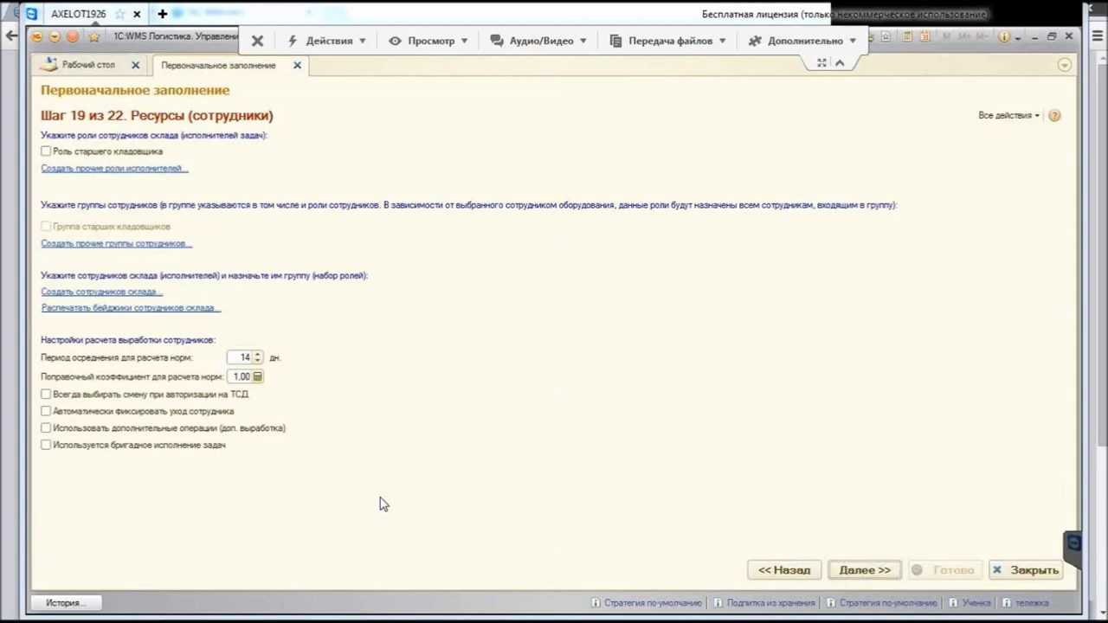
Step: Tick Роль старшего кладовщика and open the Старший кладовщик role from the Складские роли list
{"action": "key", "text": "space"}
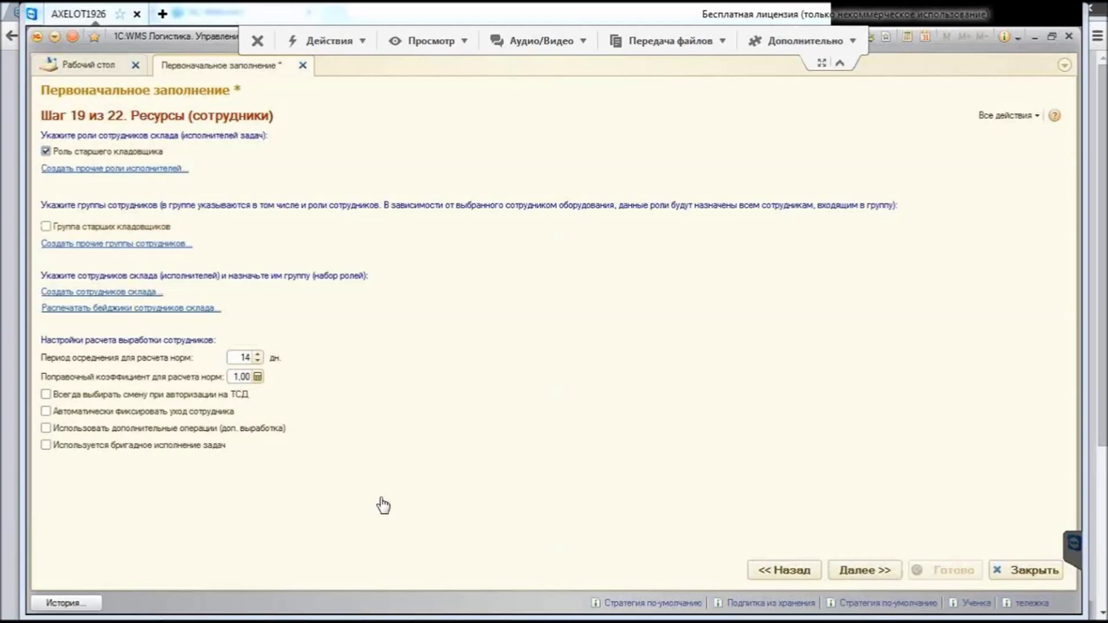
{"action": "key", "text": "Tab"}
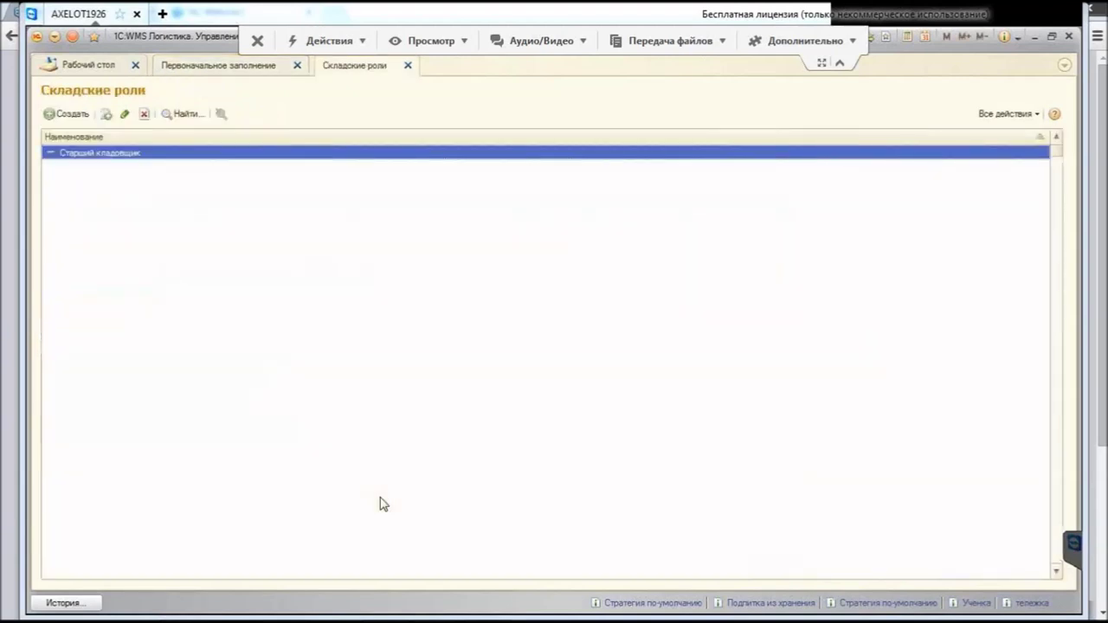
{"action": "key", "text": "Return"}
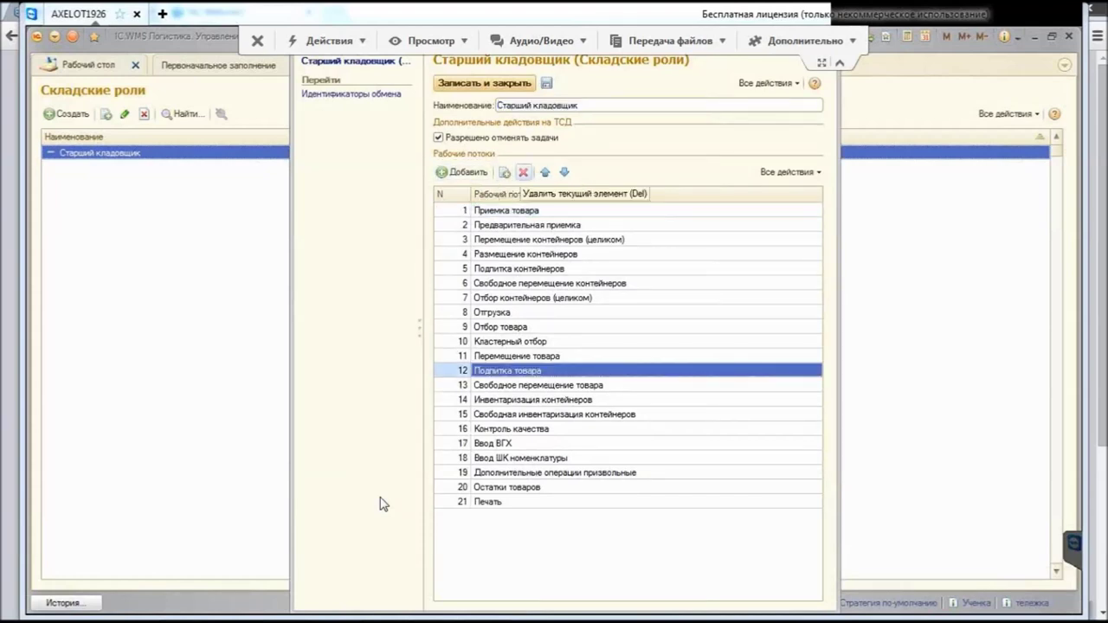
Step: Discard edits to Старший кладовщик and start a new role named 'Оператор приемки'
{"action": "key", "text": "Delete"}
{"action": "key", "text": "Delete"}
{"action": "key", "text": "Delete"}
{"action": "key", "text": "Delete"}
{"action": "key", "text": "Delete"}
{"action": "key", "text": "Delete"}
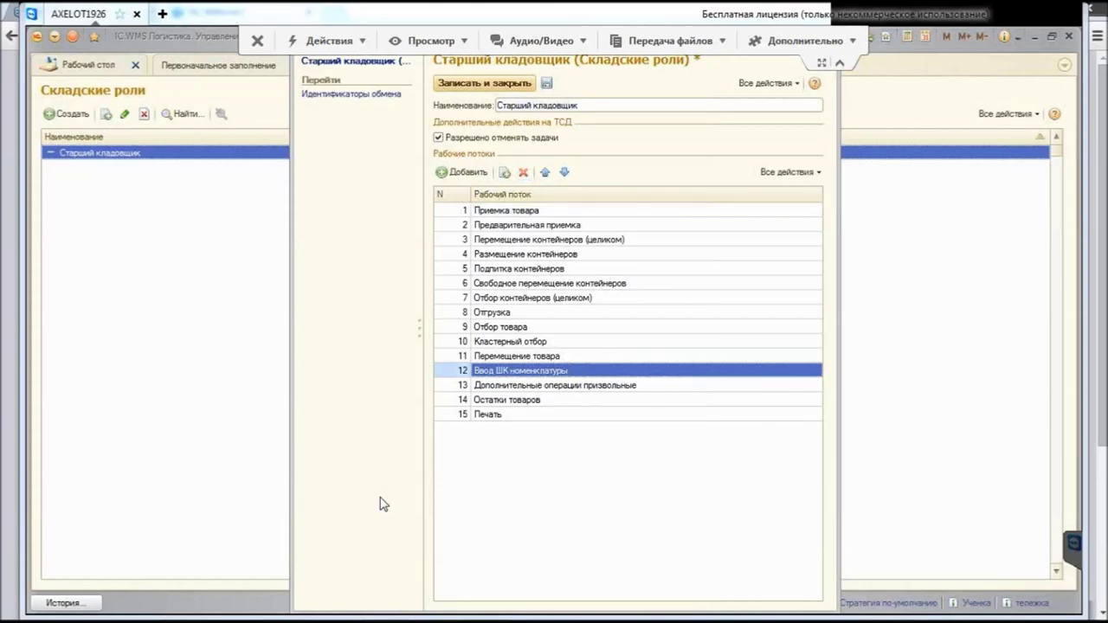
{"action": "key", "text": "Escape"}
{"action": "key", "text": "Tab"}
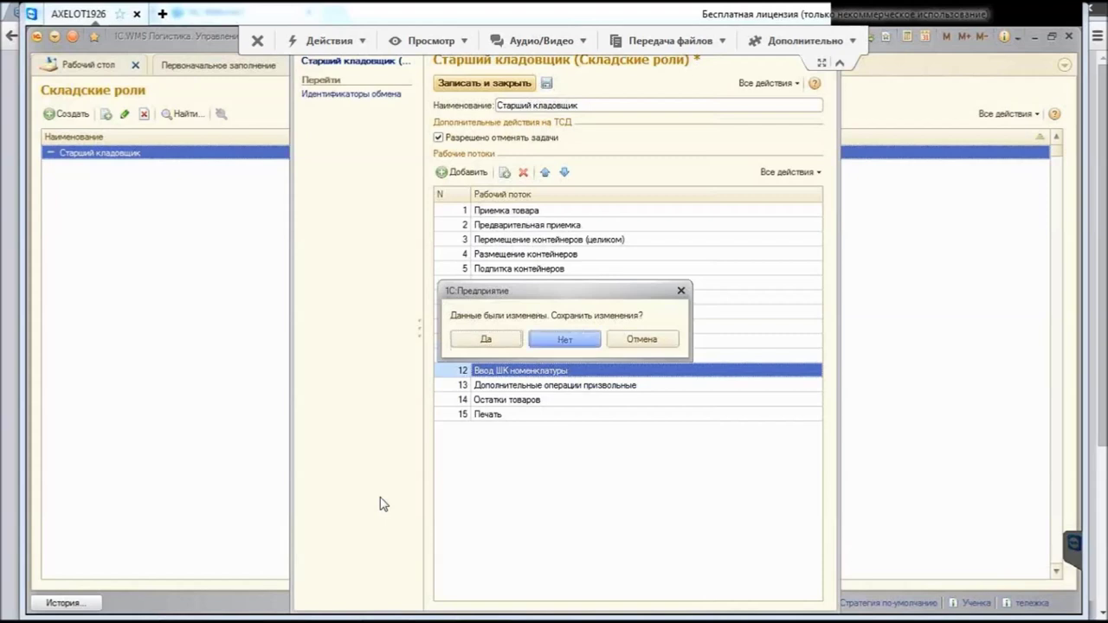
{"action": "key", "text": "Return"}
{"action": "key", "text": "Insert"}
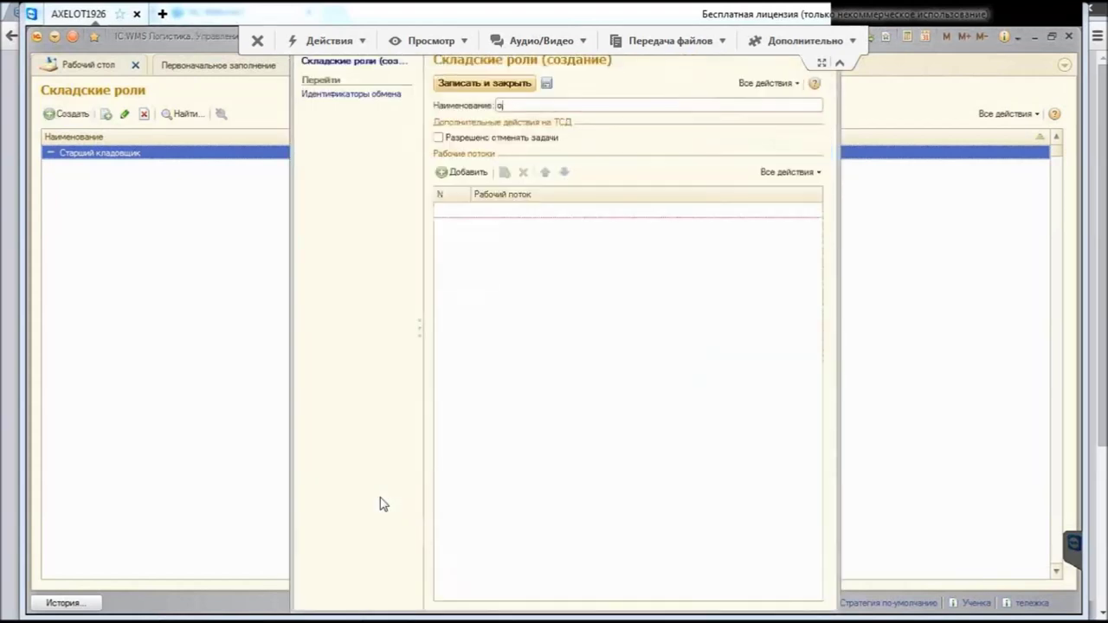
{"action": "type", "text": "П"}
{"action": "key", "text": "BackSpace"}
{"action": "type", "text": "Оператор приемки"}
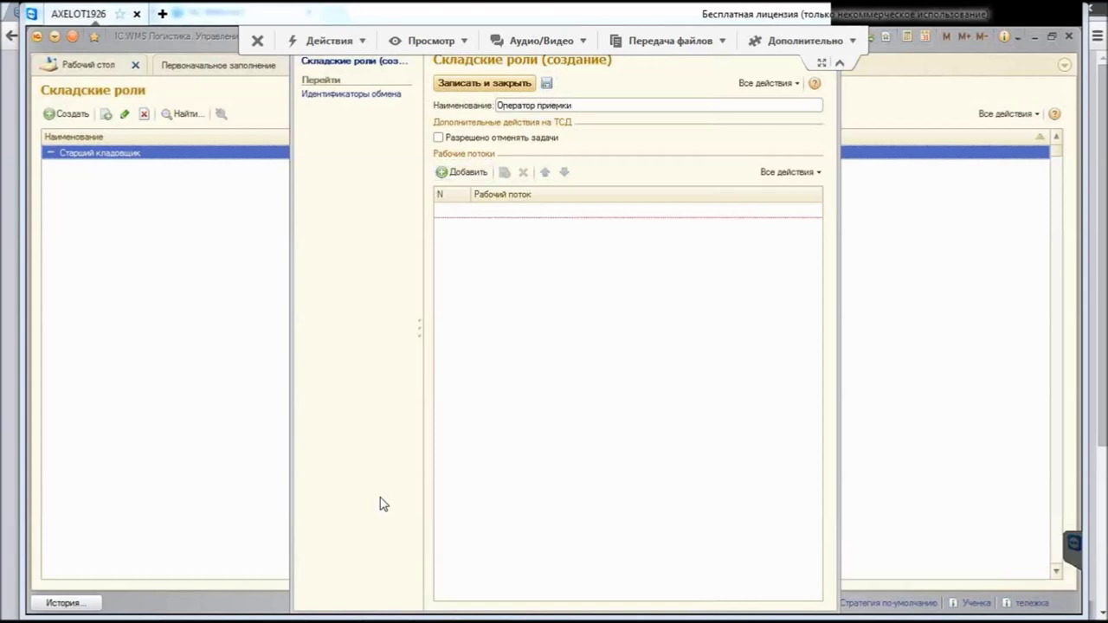
Step: Add the Приемка товара workflow to the new role
{"action": "key", "text": "Insert"}
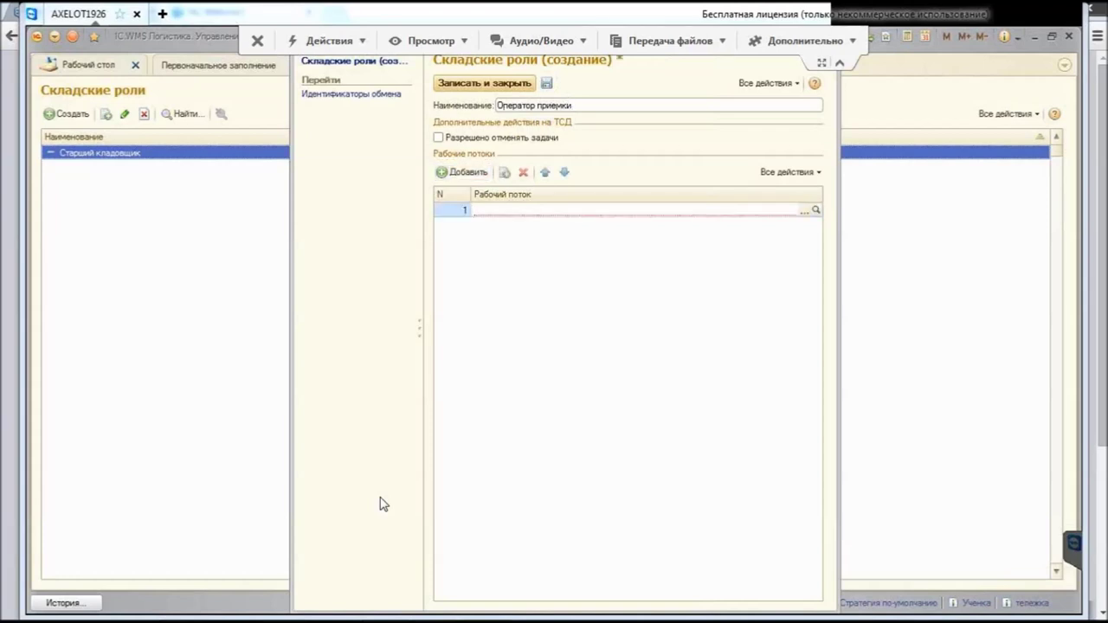
{"action": "key", "text": "F4"}
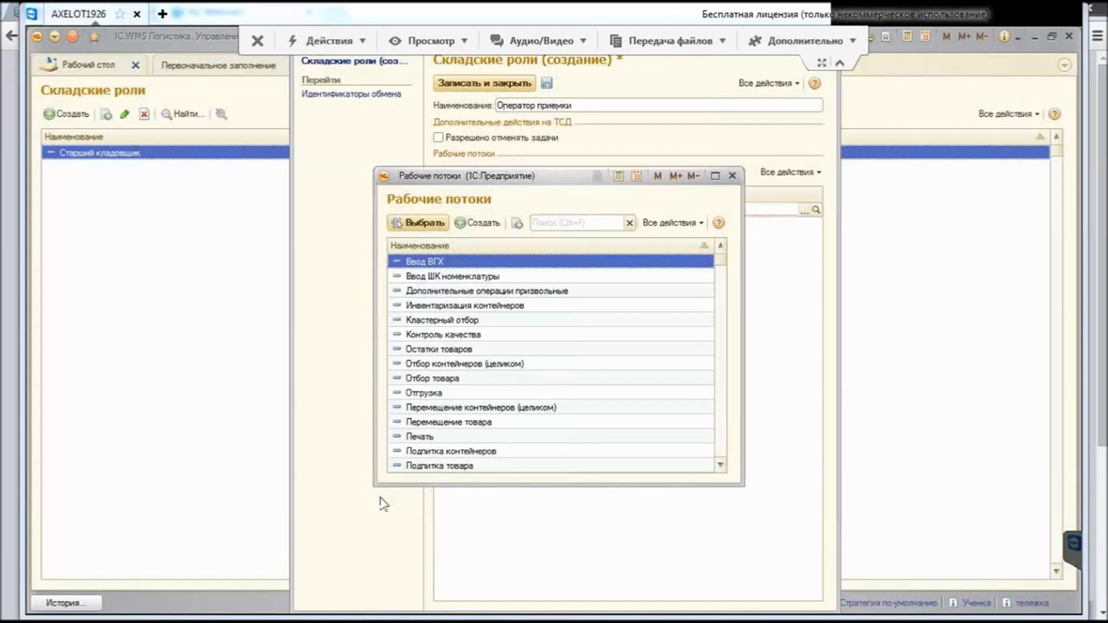
{"action": "type", "text": "п"}
{"action": "key", "text": "Down"}
{"action": "key", "text": "Down"}
{"action": "key", "text": "Down"}
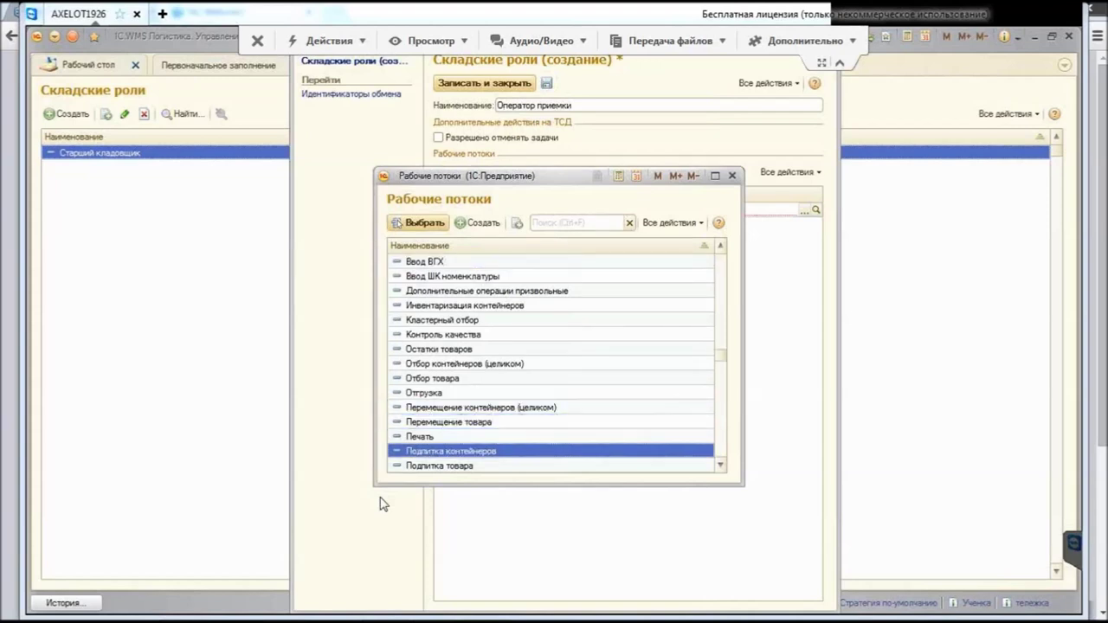
{"action": "key", "text": "Down"}
{"action": "key", "text": "Down"}
{"action": "key", "text": "Down"}
{"action": "key", "text": "Down"}
{"action": "key", "text": "Down"}
{"action": "key", "text": "Up"}
{"action": "key", "text": "Return"}
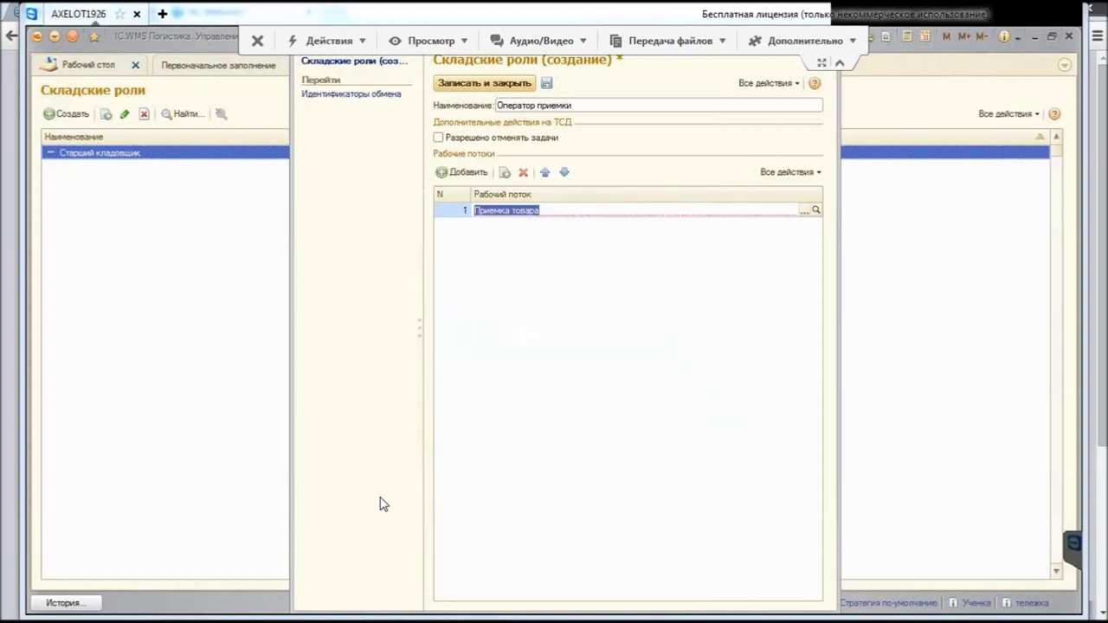
Step: Add Ввод ВГХ and Ввод ШК номенклатуры workflows, save the role, and close the roles list
{"action": "key", "text": "Insert"}
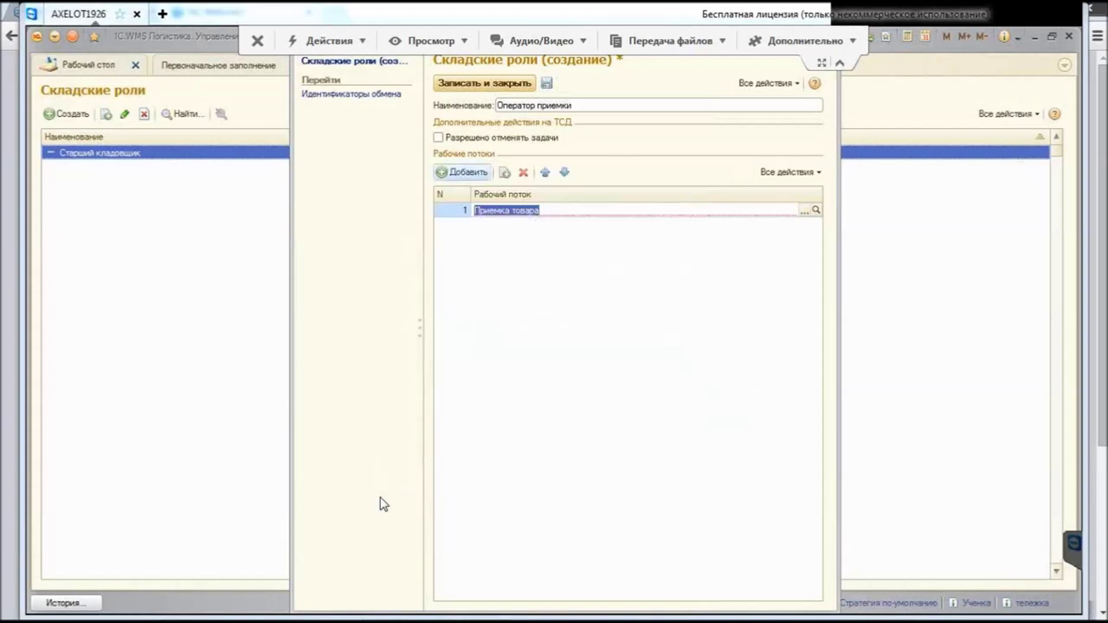
{"action": "key", "text": "F4"}
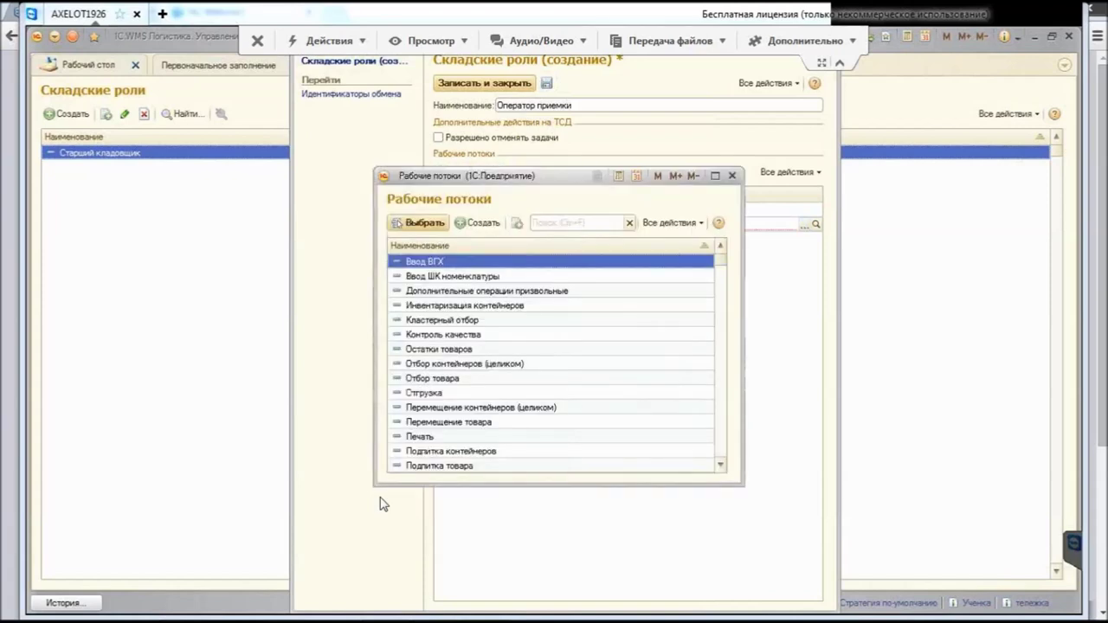
{"action": "key", "text": "Return"}
{"action": "key", "text": "Insert"}
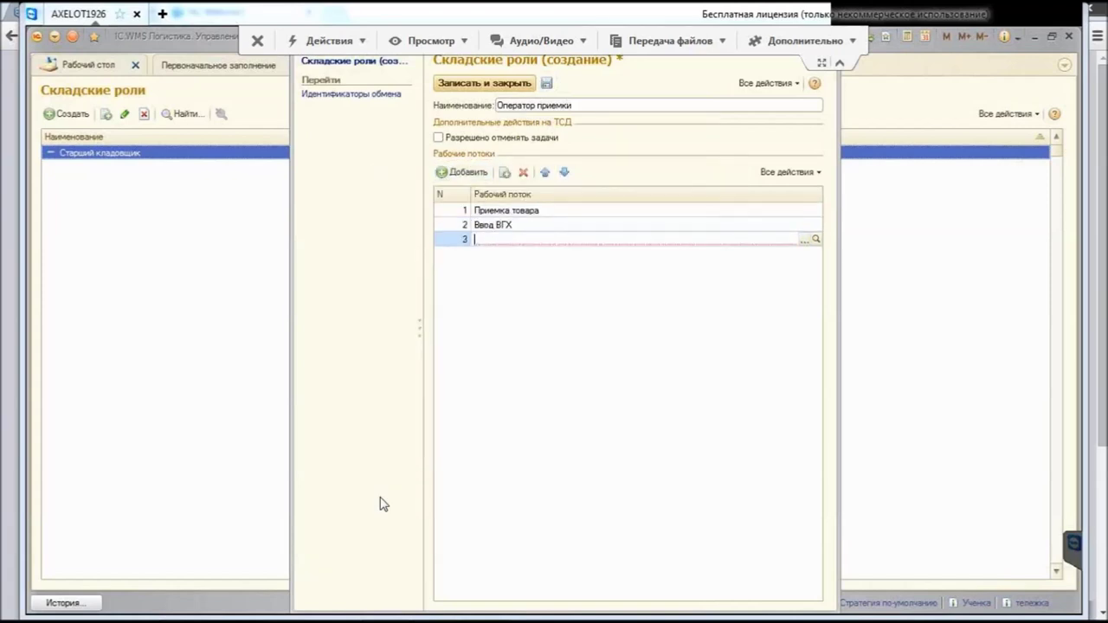
{"action": "key", "text": "F4"}
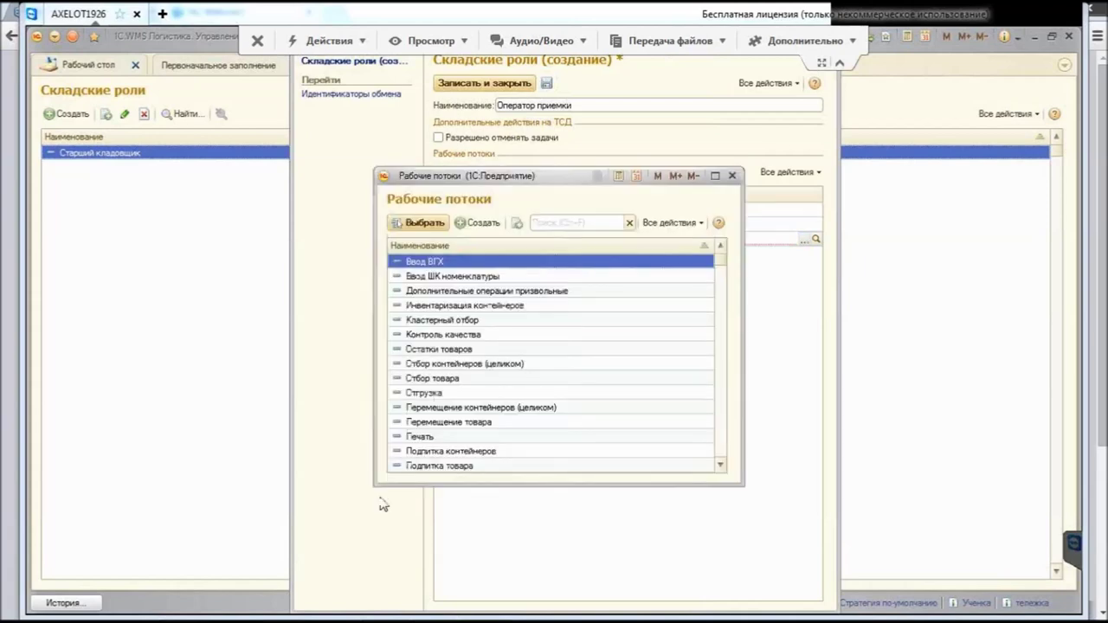
{"action": "key", "text": "Down"}
{"action": "key", "text": "Return"}
{"action": "key", "text": "Return"}
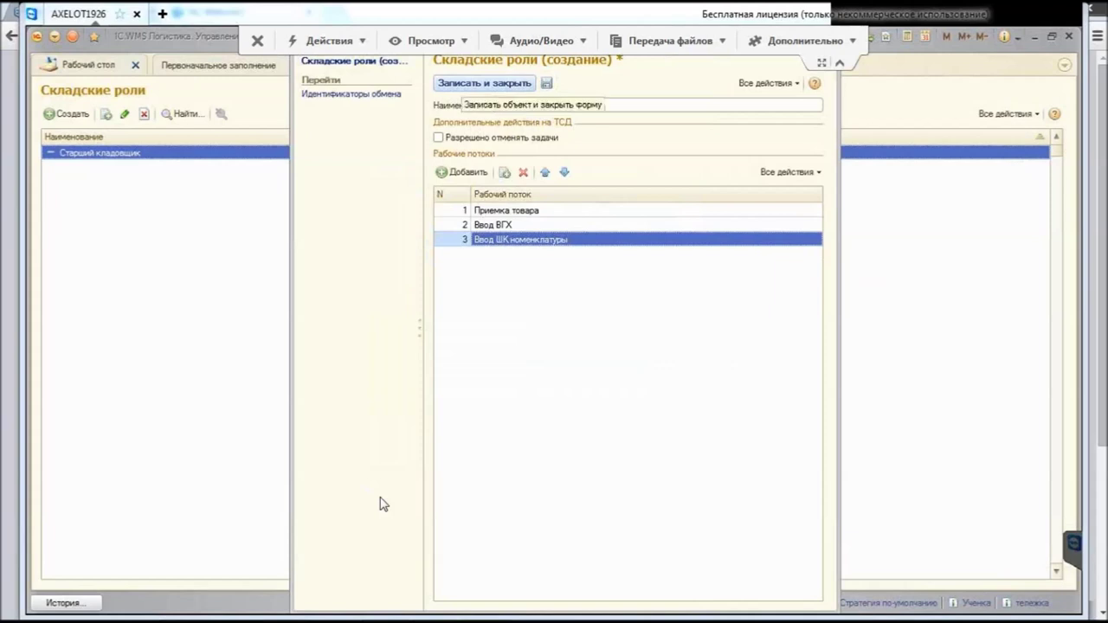
{"action": "key", "text": "ctrl+Return"}
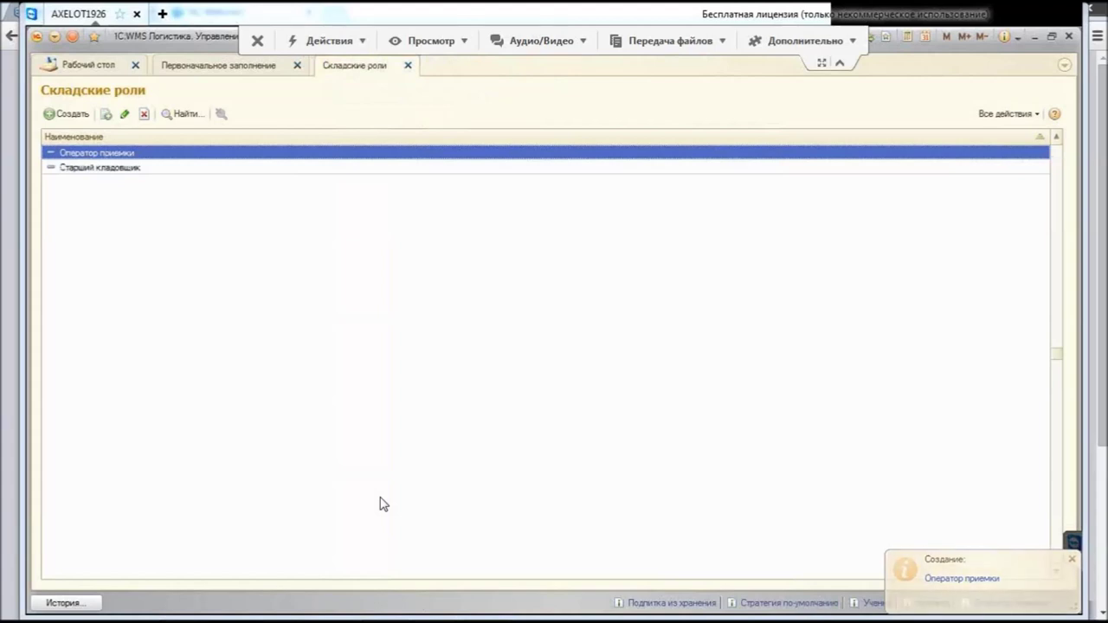
{"action": "key", "text": "Escape"}
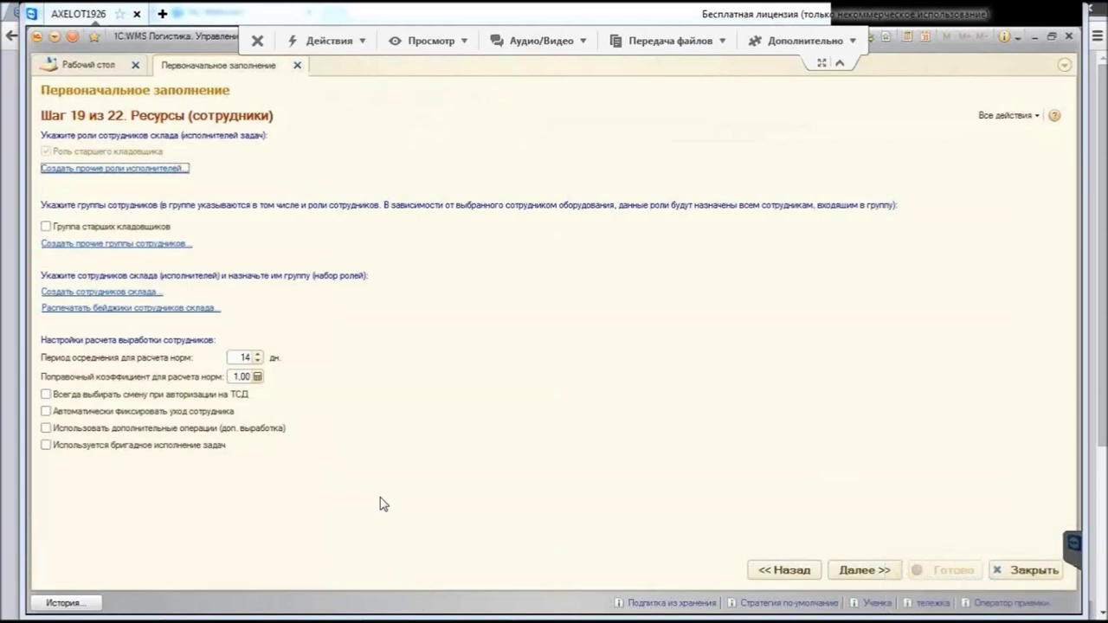
Step: Tick 'Группа старших кладовщиков' and open the warehouse employee groups list
{"action": "key", "text": "Tab"}
{"action": "key", "text": "space"}
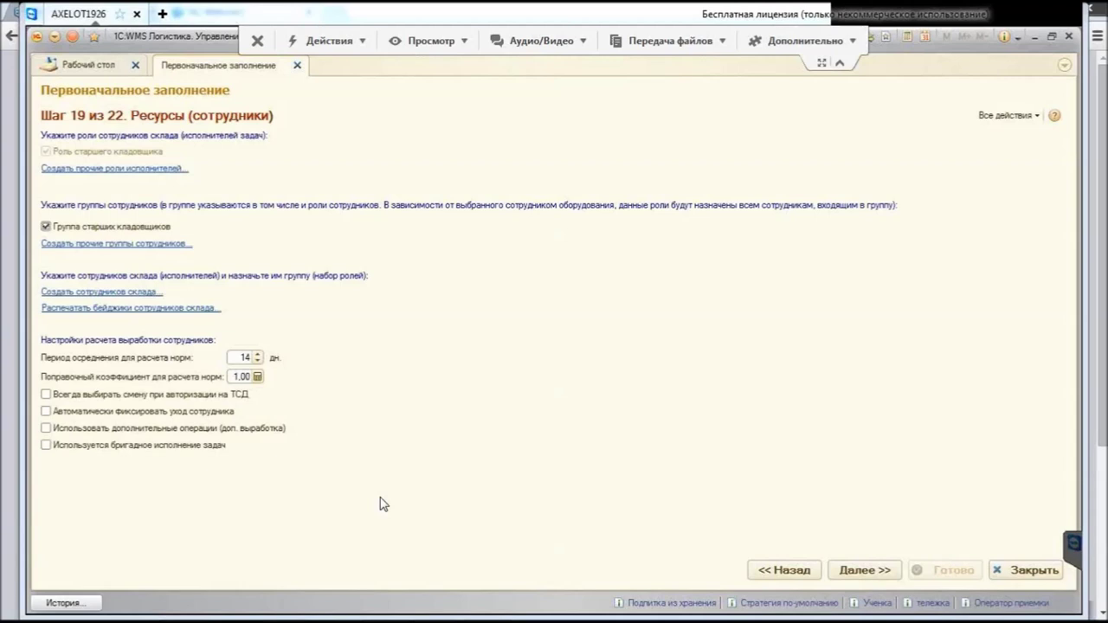
{"action": "key", "text": "Tab"}
{"action": "key", "text": "Return"}
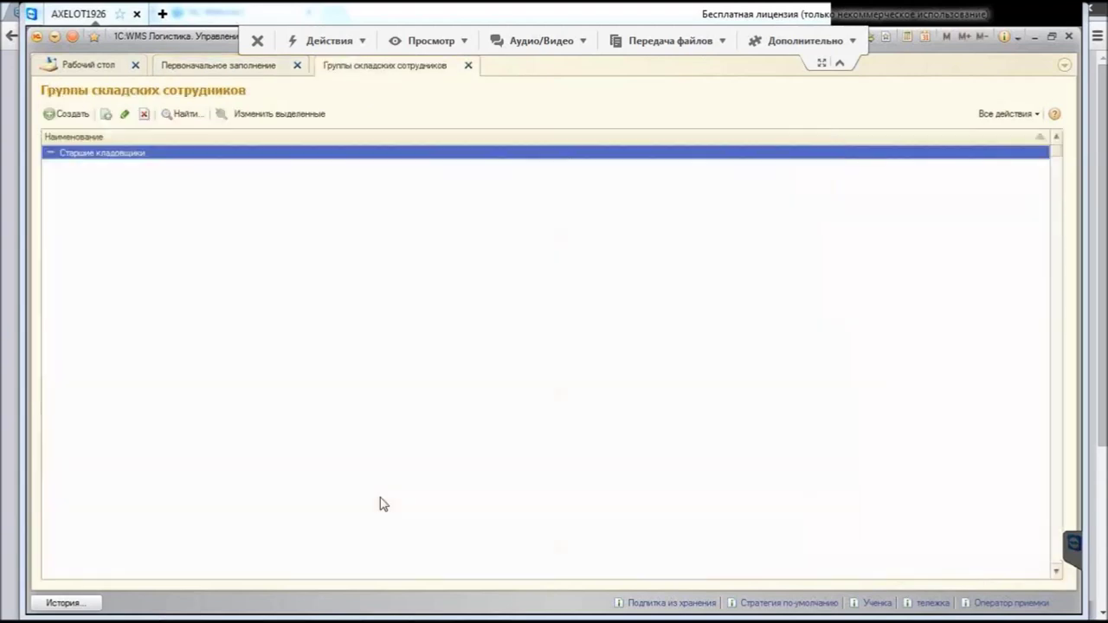
Step: Open the Старшие кладовщики group and enable 'Выбирать складское оборудование'
{"action": "key", "text": "Return"}
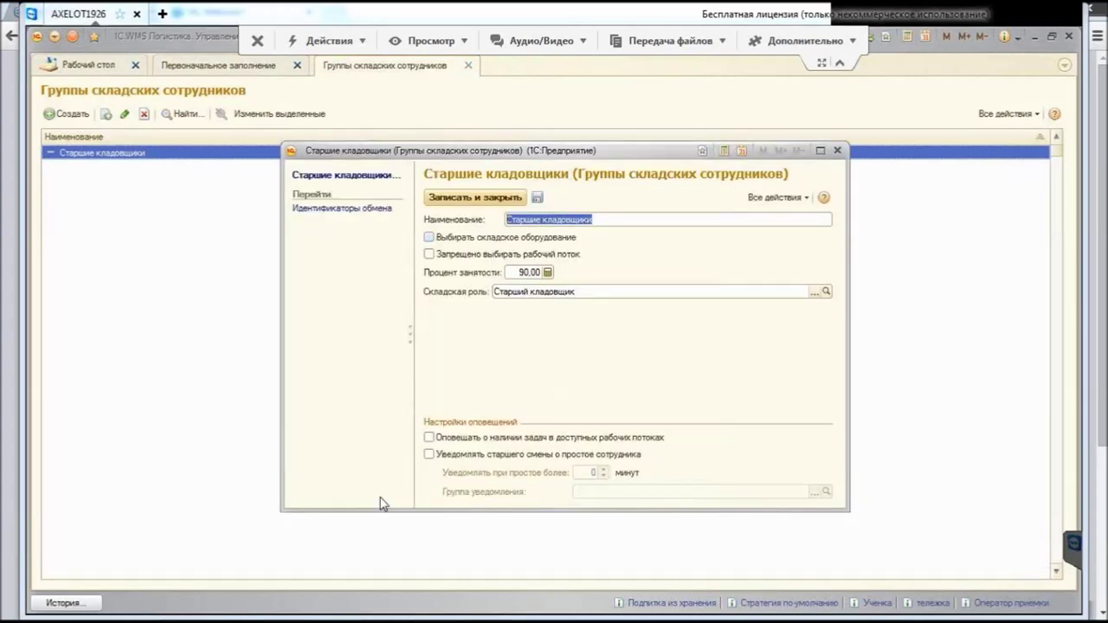
{"action": "key", "text": "Tab"}
{"action": "key", "text": "space"}
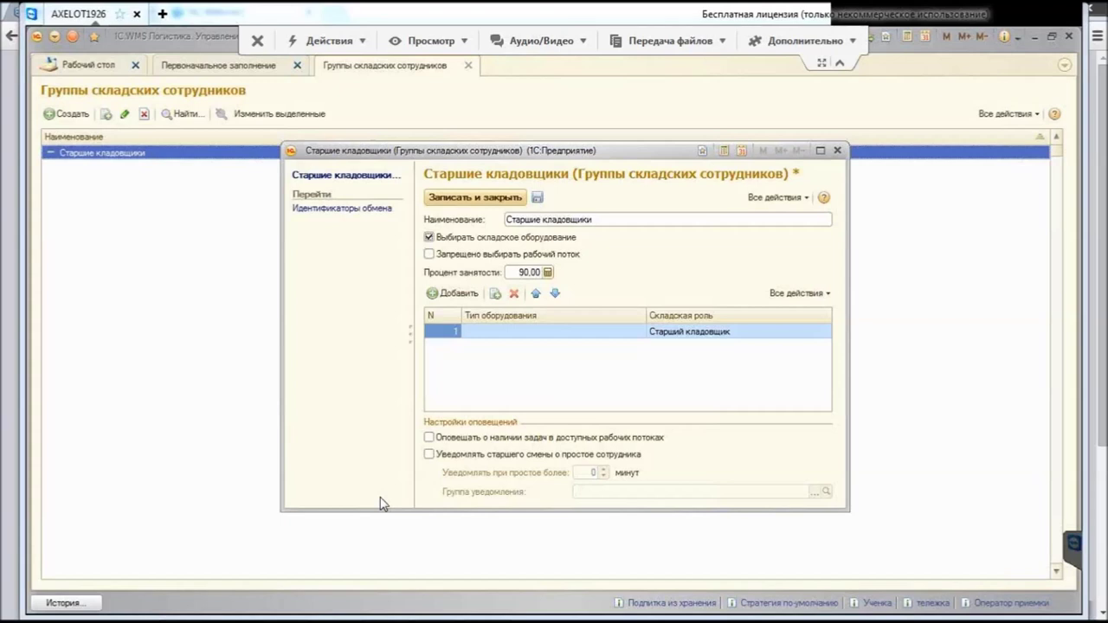
{"action": "key", "text": "Tab"}
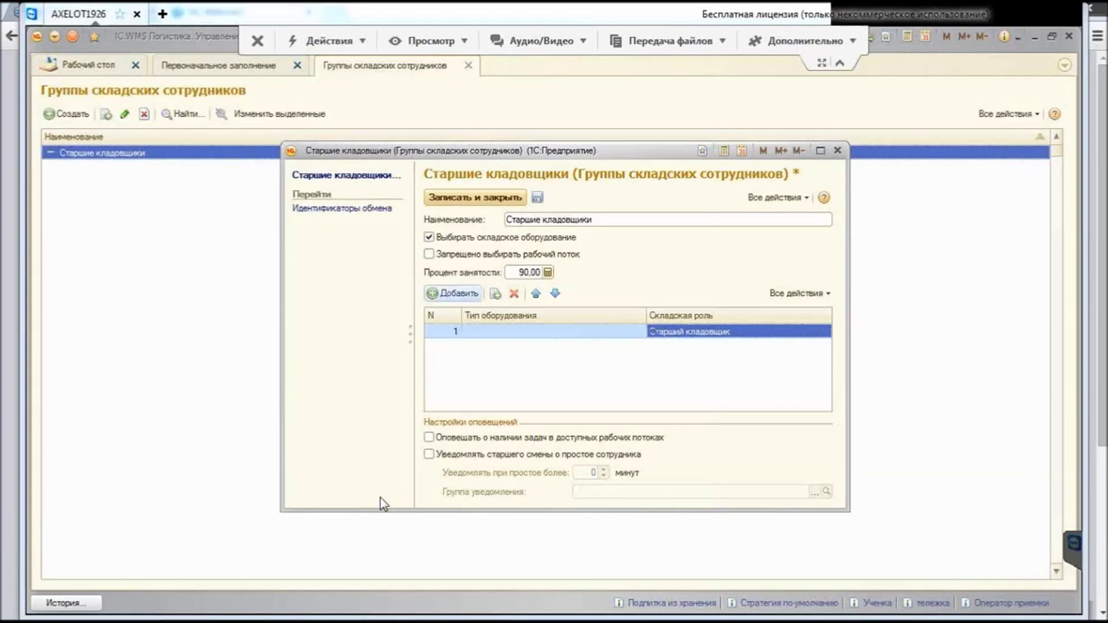
Step: Add a Ричтак equipment row with the Оператор приемки role and save the group
{"action": "key", "text": "Insert"}
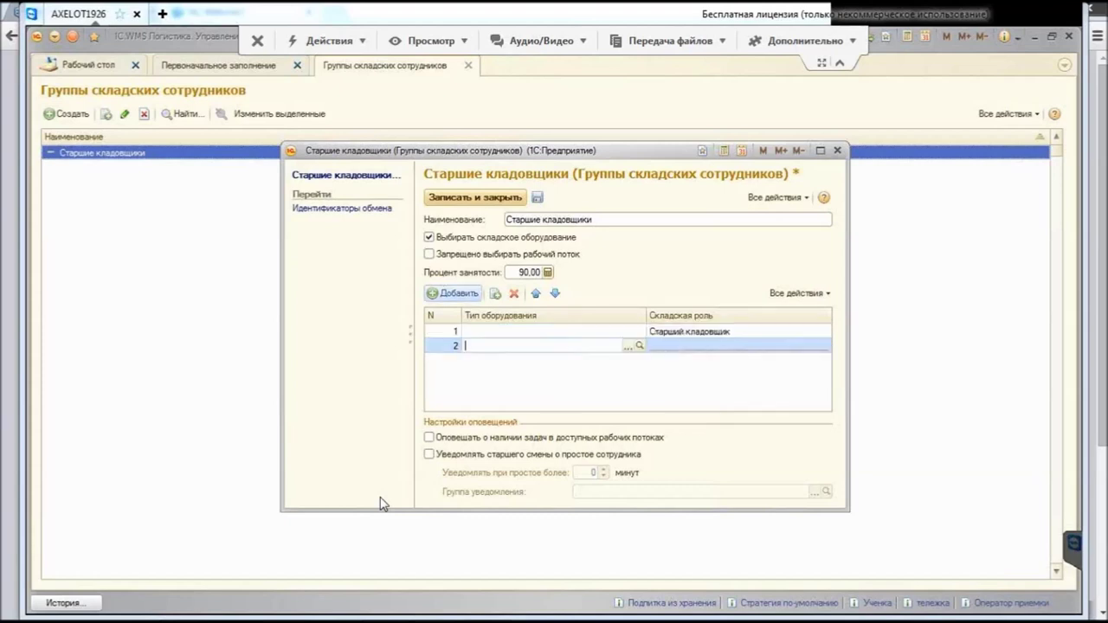
{"action": "key", "text": "alt+Down"}
{"action": "key", "text": "Down"}
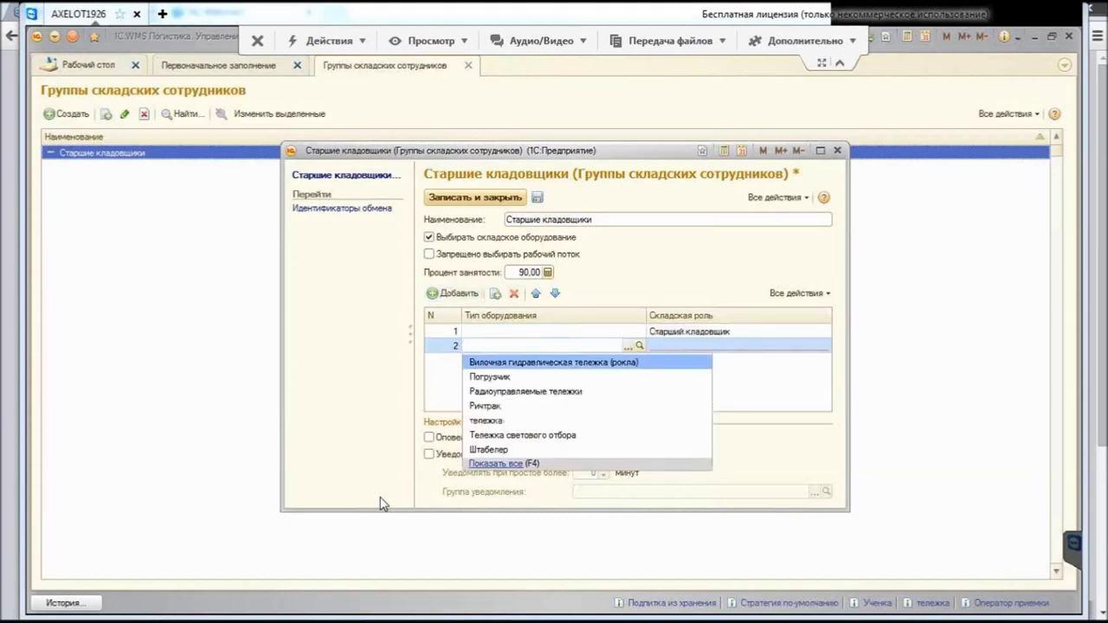
{"action": "key", "text": "Down"}
{"action": "key", "text": "Down"}
{"action": "key", "text": "Down"}
{"action": "key", "text": "Down"}
{"action": "key", "text": "Up"}
{"action": "key", "text": "Return"}
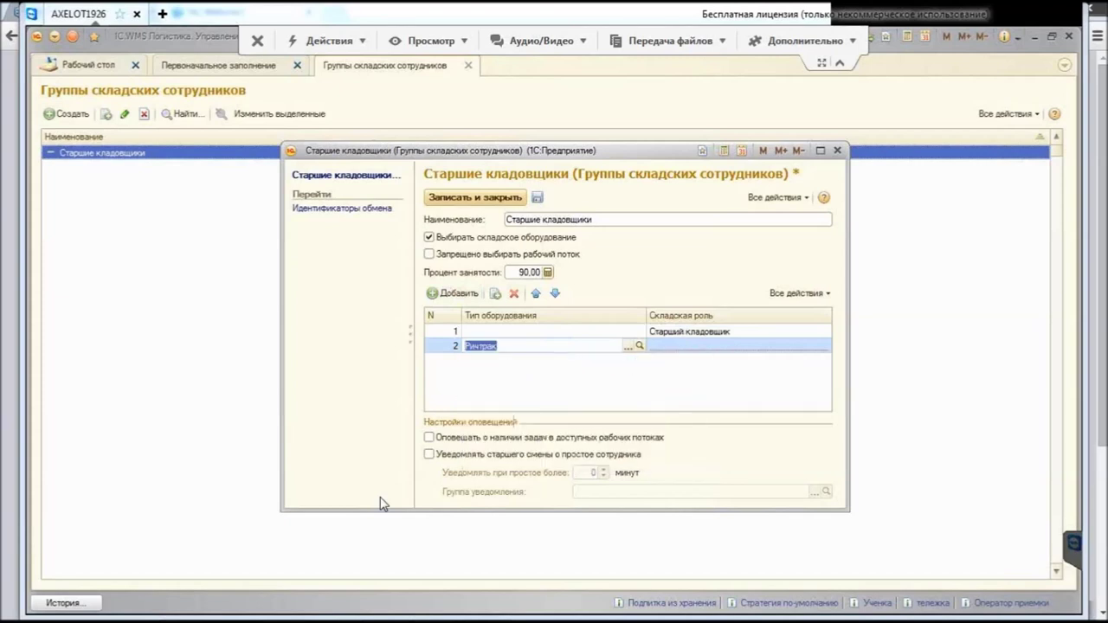
{"action": "key", "text": "Tab"}
{"action": "key", "text": "F4"}
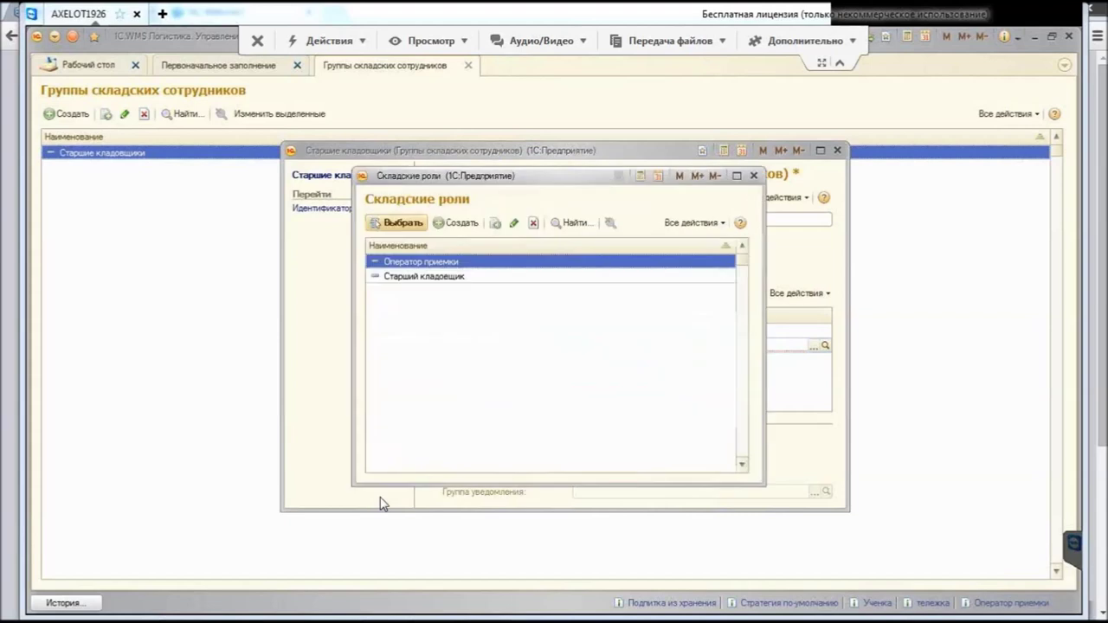
{"action": "key", "text": "Return"}
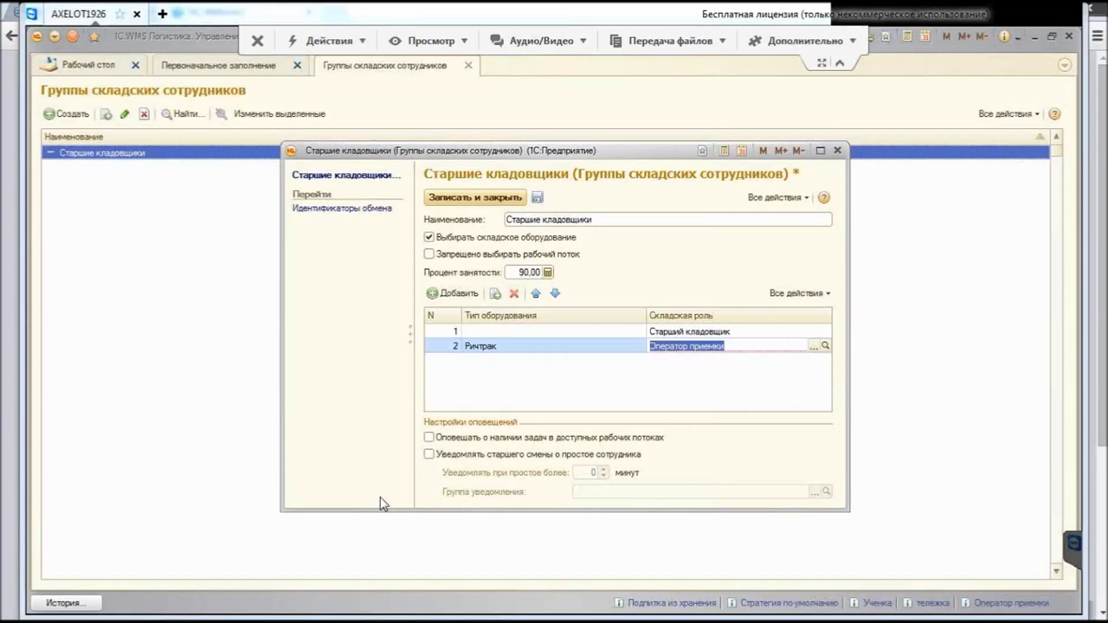
{"action": "key", "text": "Return"}
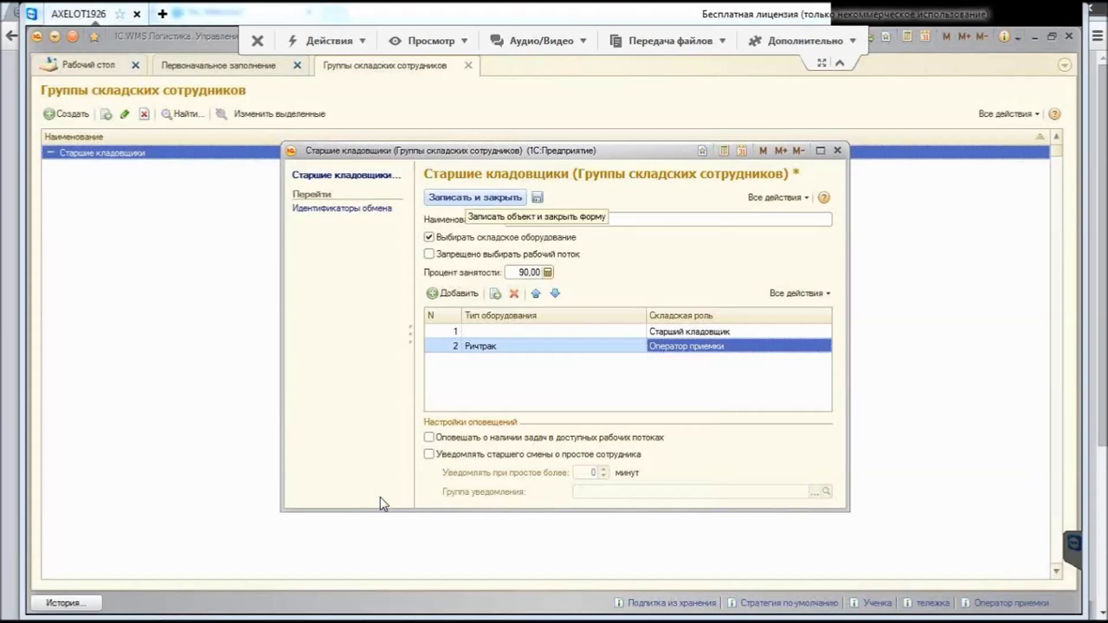
{"action": "key", "text": "ctrl+Return"}
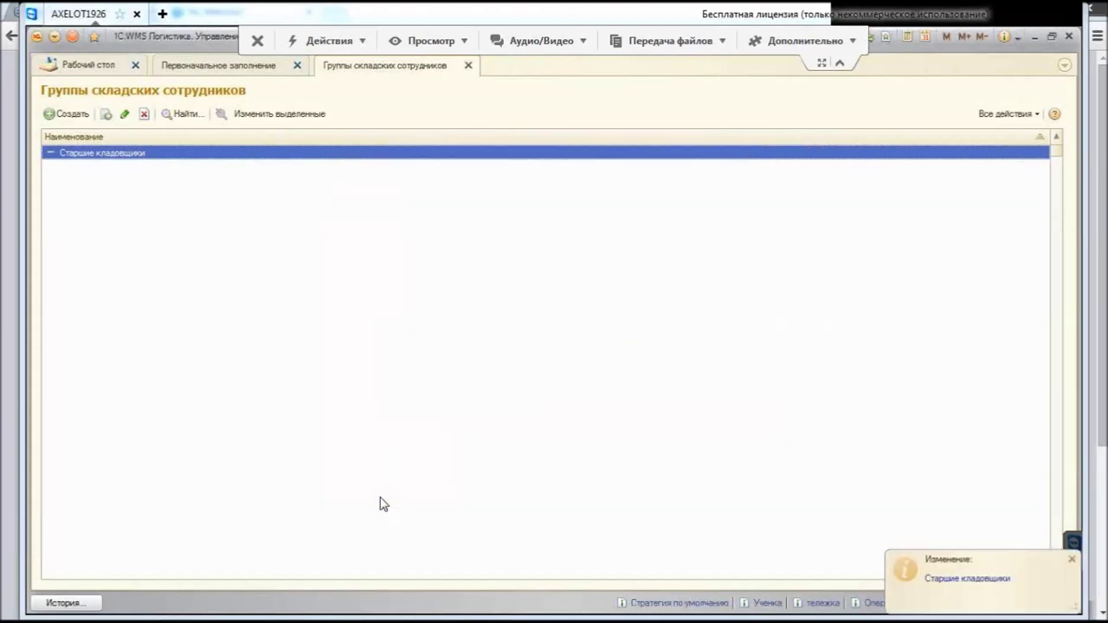
Step: Close the groups list and start a new warehouse employee from 'Создать сотрудников склада...'
{"action": "key", "text": "Escape"}
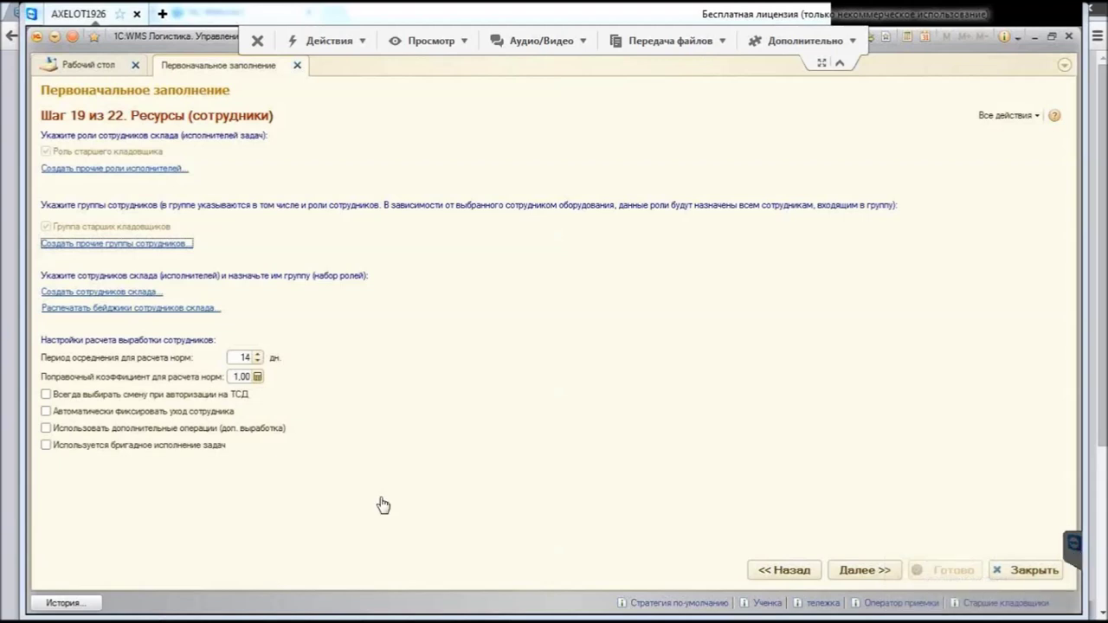
{"action": "key", "text": "Tab"}
{"action": "key", "text": "Return"}
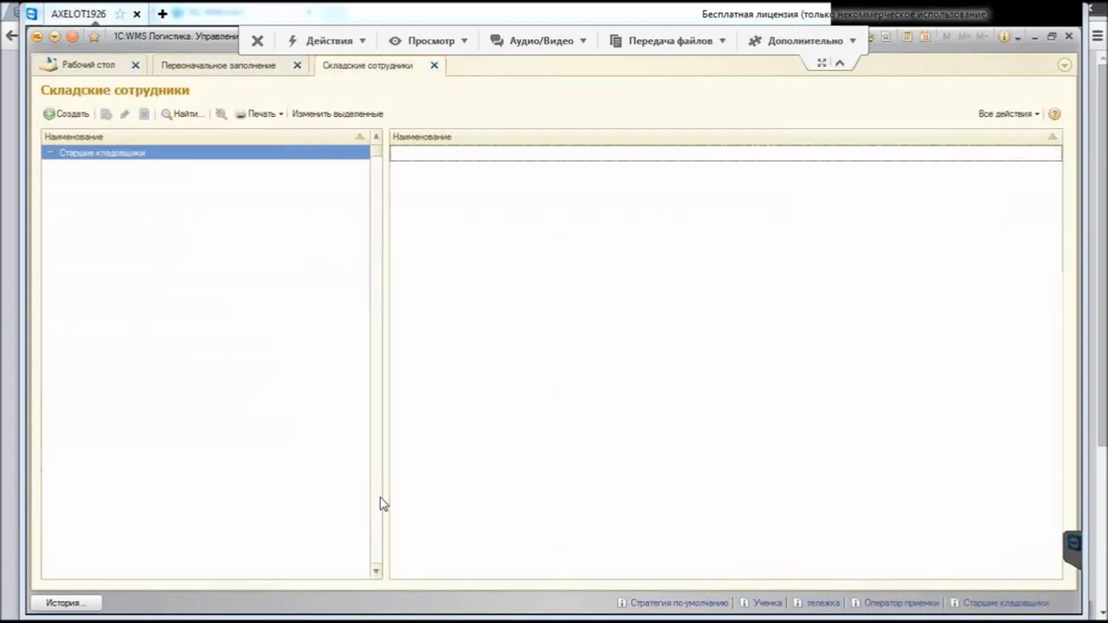
{"action": "key", "text": "Insert"}
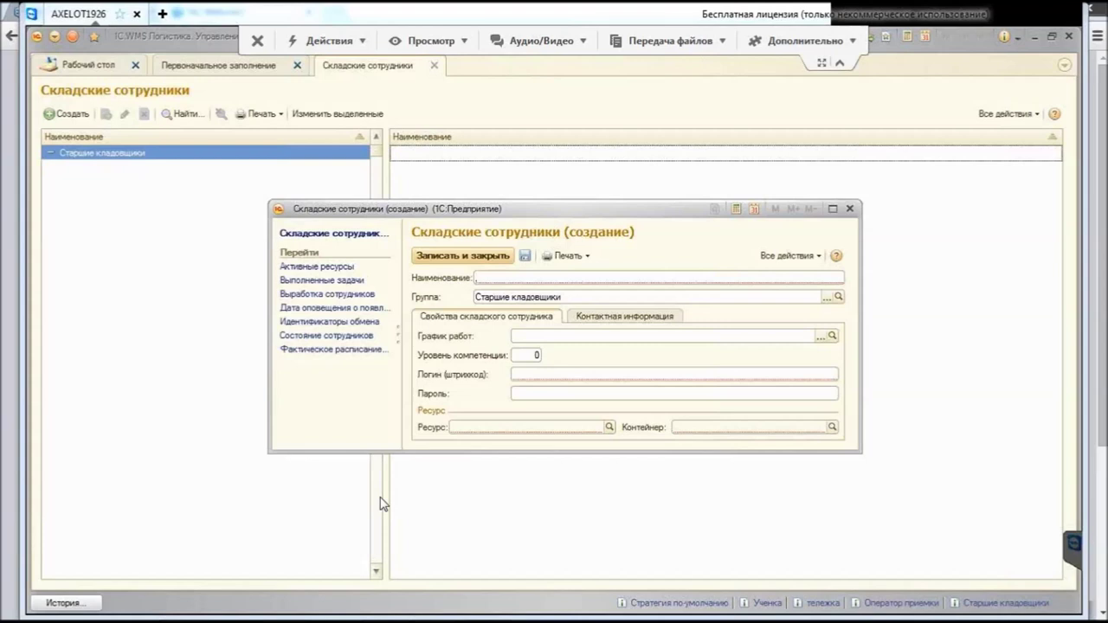
Step: Enter the employee's name in Наименование, plus a login and password
{"action": "type", "text": "Иванов"}
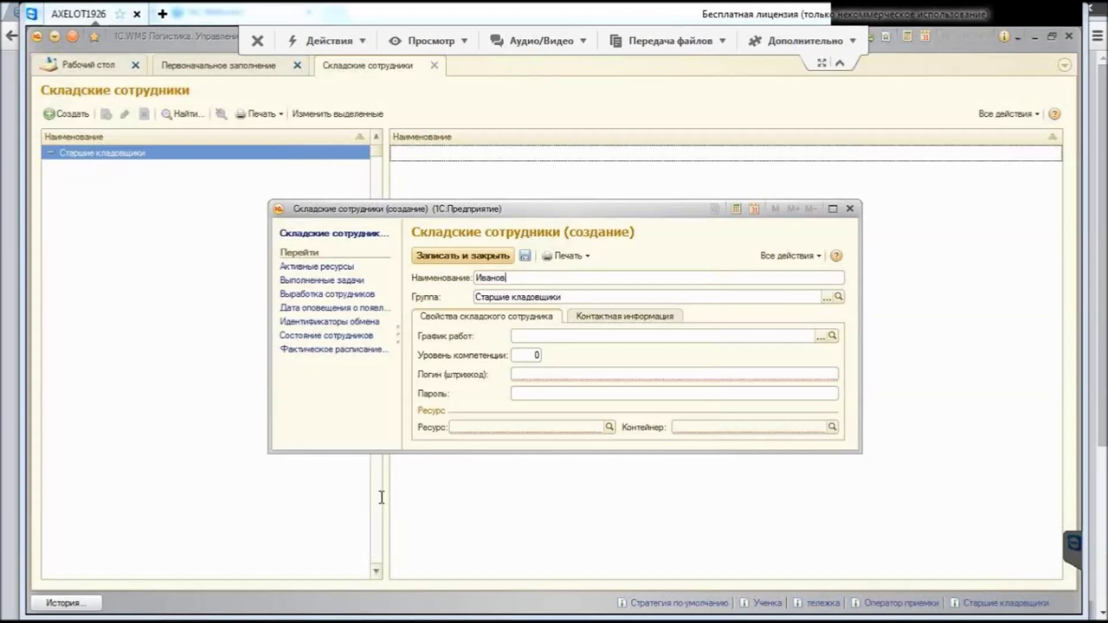
{"action": "key", "text": "Tab"}
{"action": "type", "text": "1"}
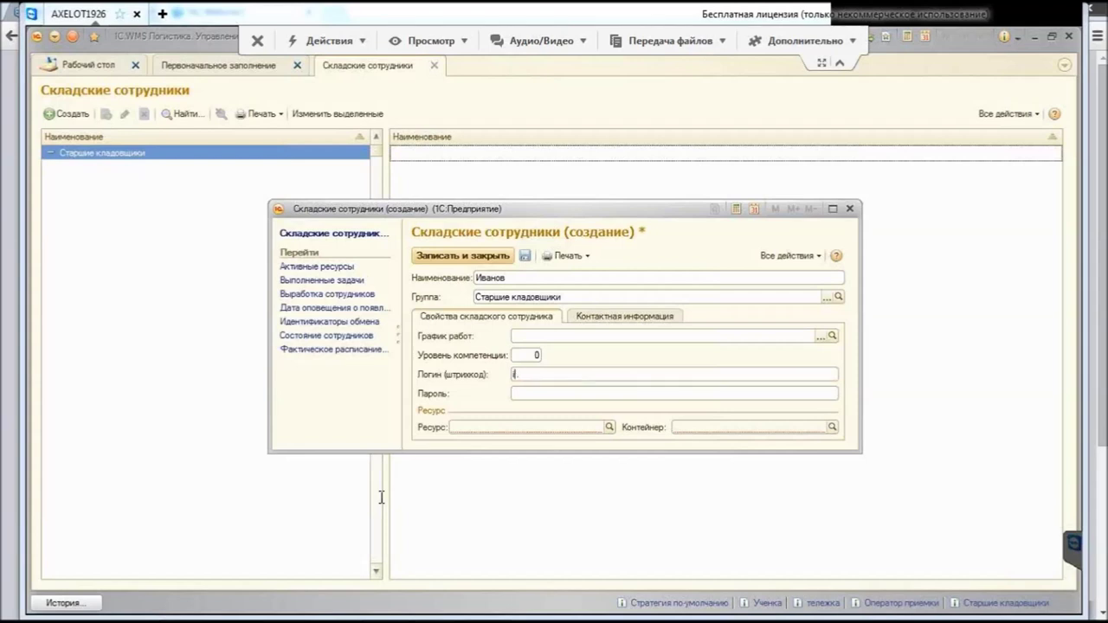
{"action": "type", "text": "vanov."}
{"action": "key", "text": "Tab"}
{"action": "type", "text": "1234567890123456"}
Step: Print the employee's badge via Печать > Бейджики, close the previews, and save the employee
{"action": "key", "text": "Down"}
{"action": "key", "text": "Return"}
{"action": "key", "text": "Return"}
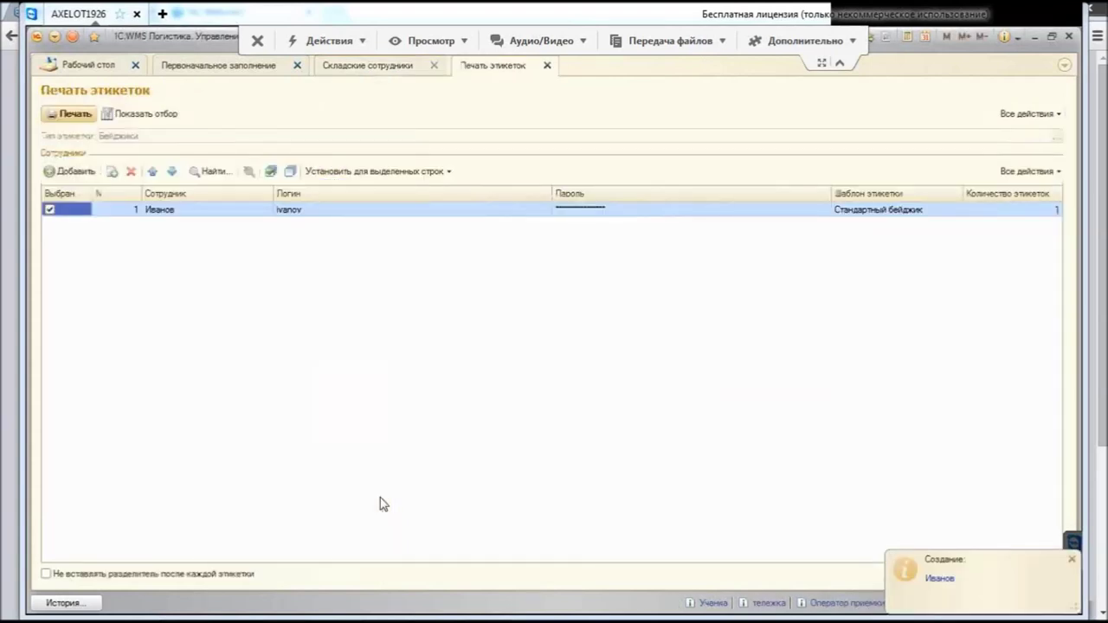
{"action": "key", "text": "ctrl+Return"}
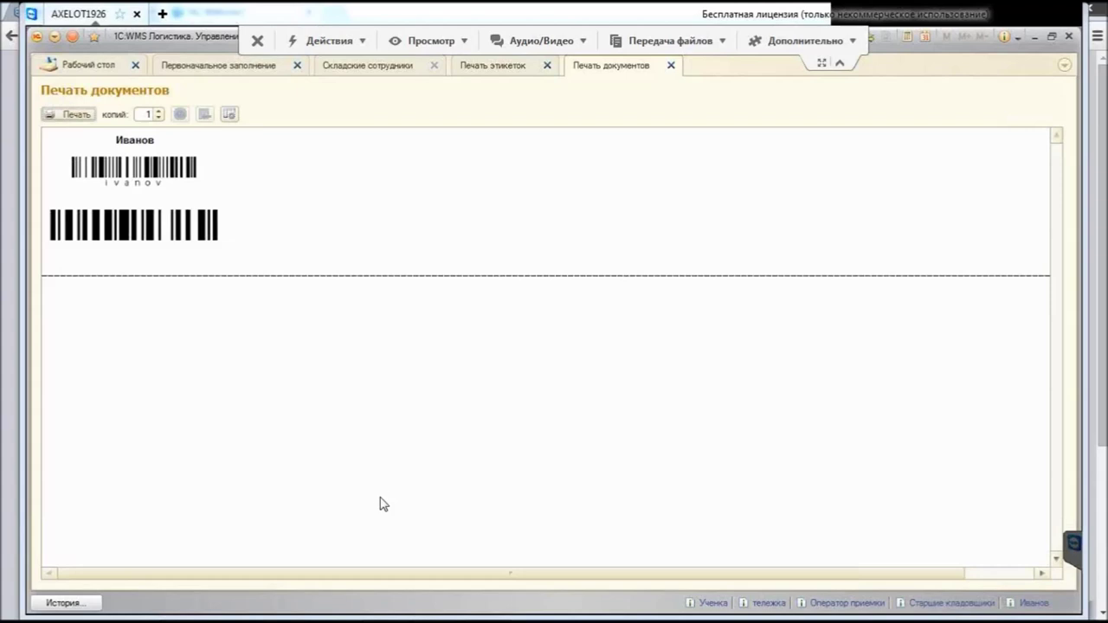
{"action": "key", "text": "Escape"}
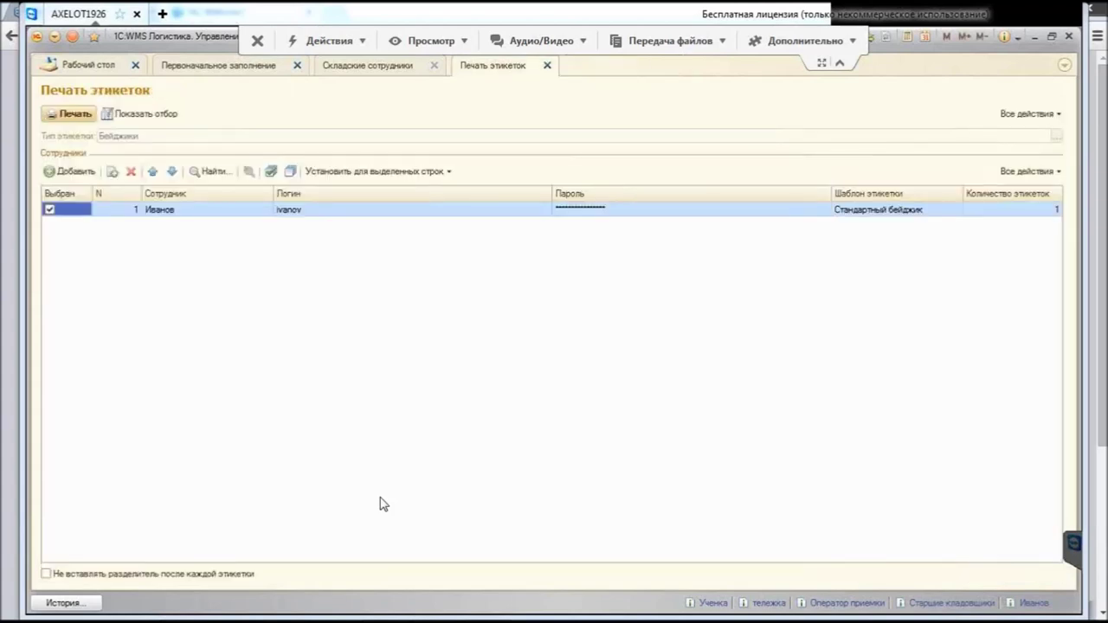
{"action": "key", "text": "Escape"}
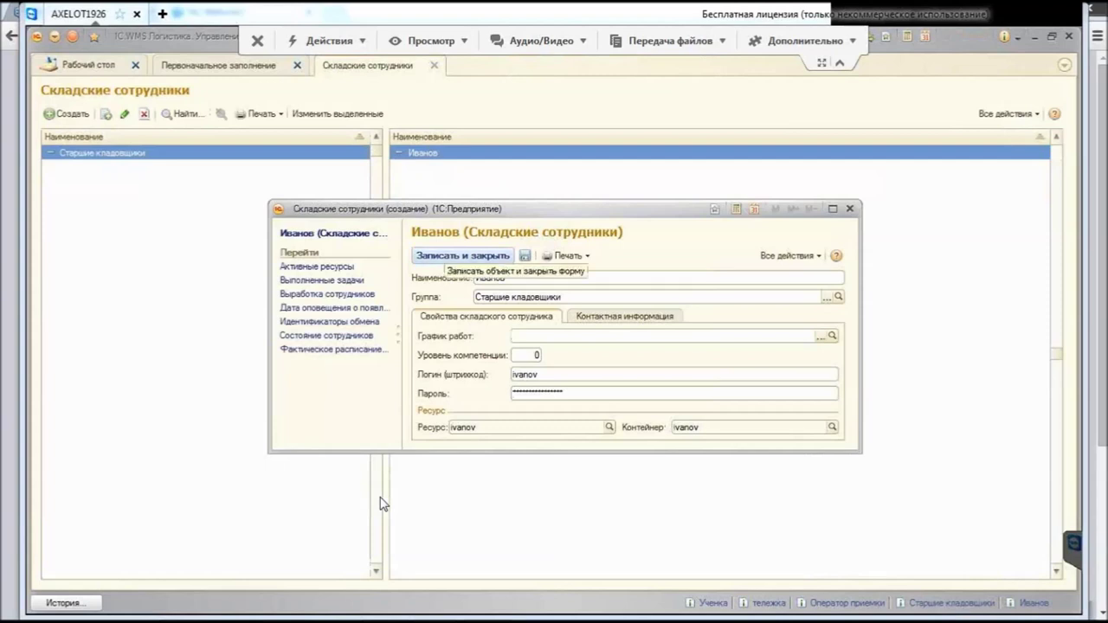
{"action": "key", "text": "ctrl+Return"}
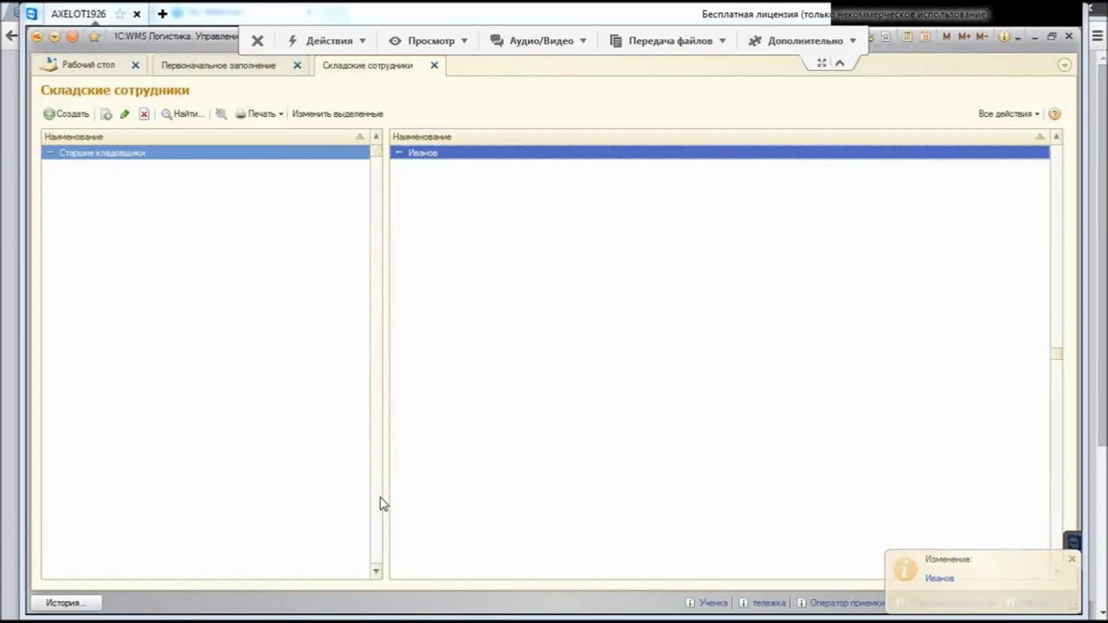
Step: Close the Складские сотрудники list, open and close the badge printing list, returning to step 19
{"action": "left_click", "coordinate": [381, 505]}
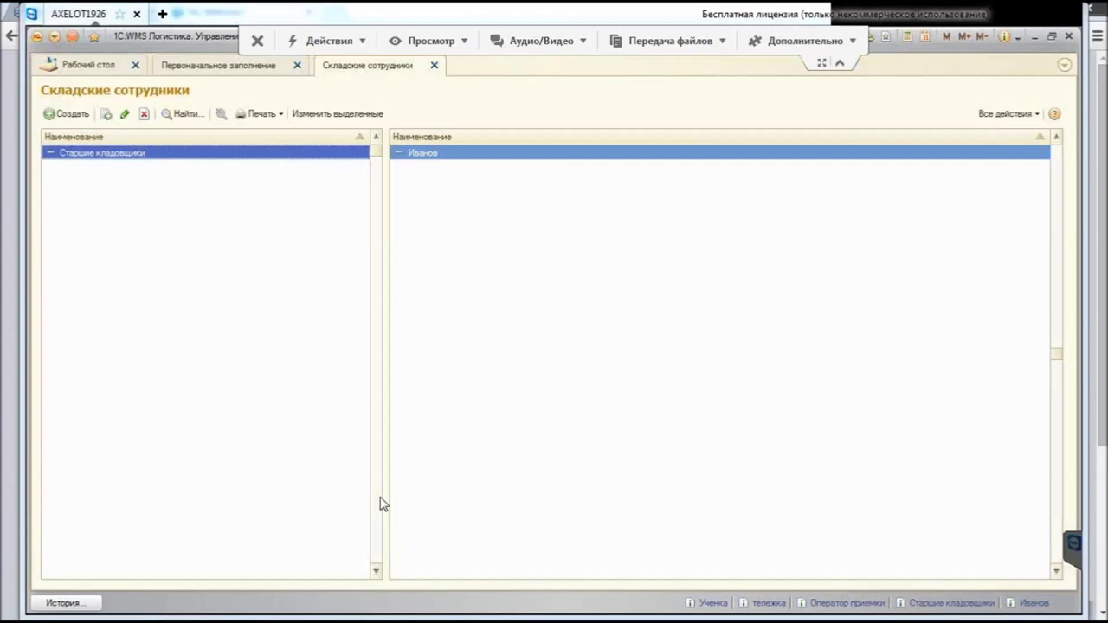
{"action": "key", "text": "Escape"}
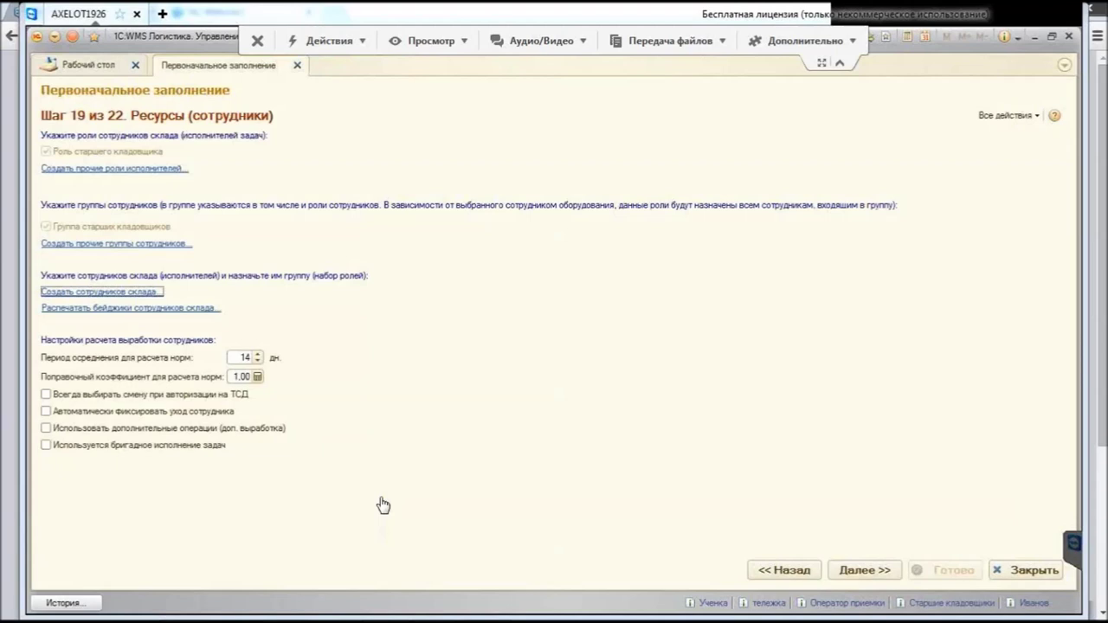
{"action": "key", "text": "Tab"}
{"action": "key", "text": "Return"}
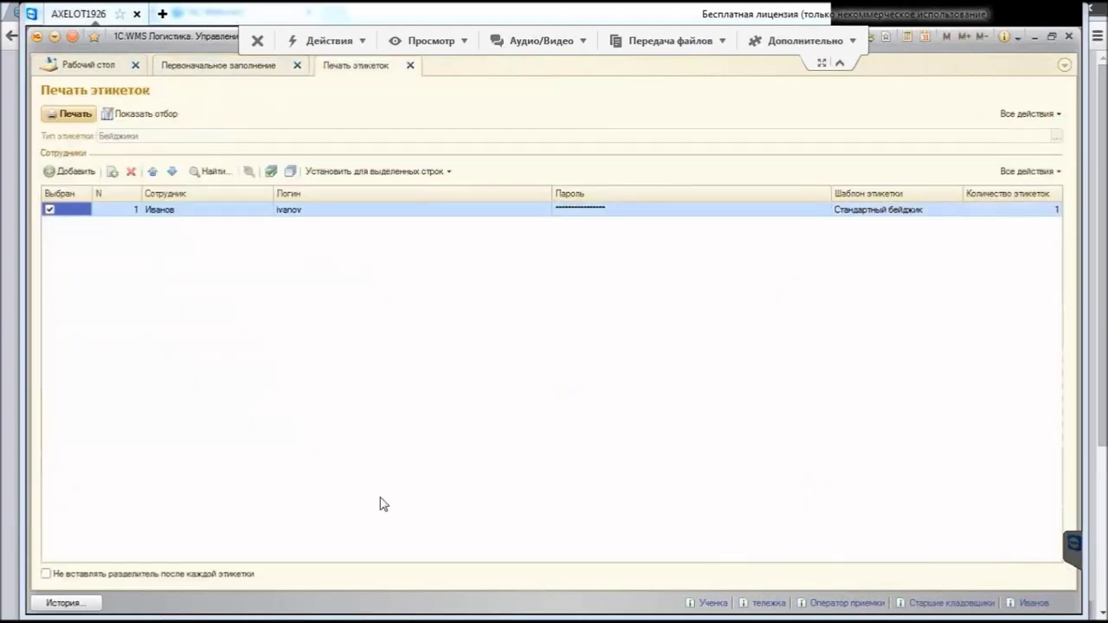
{"action": "key", "text": "Escape"}
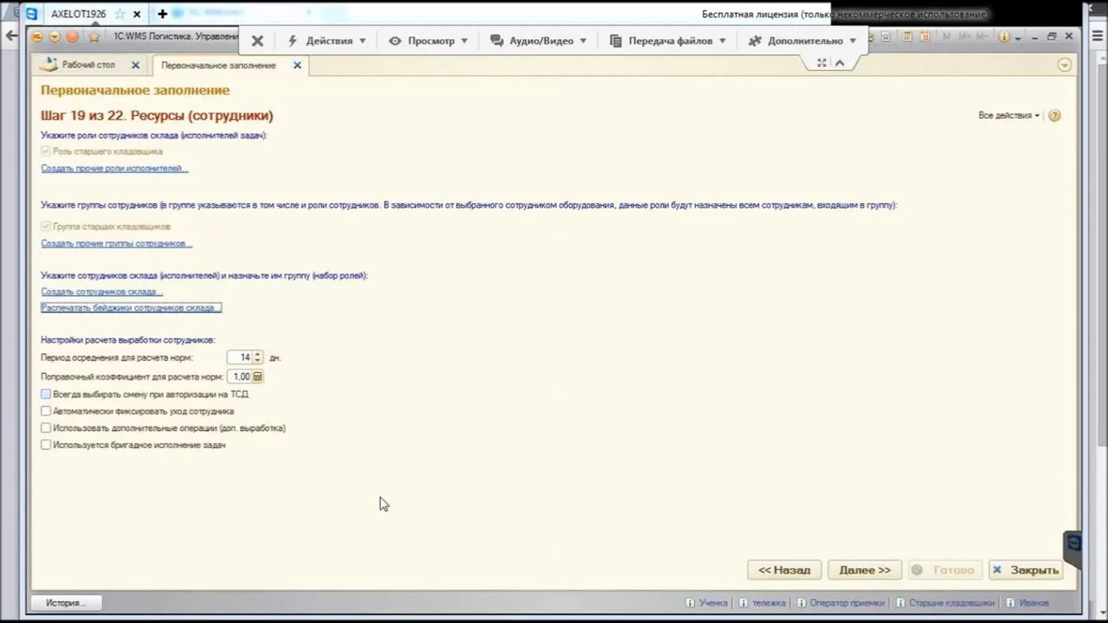
{"action": "key", "text": "Tab"}
{"action": "key", "text": "Tab"}
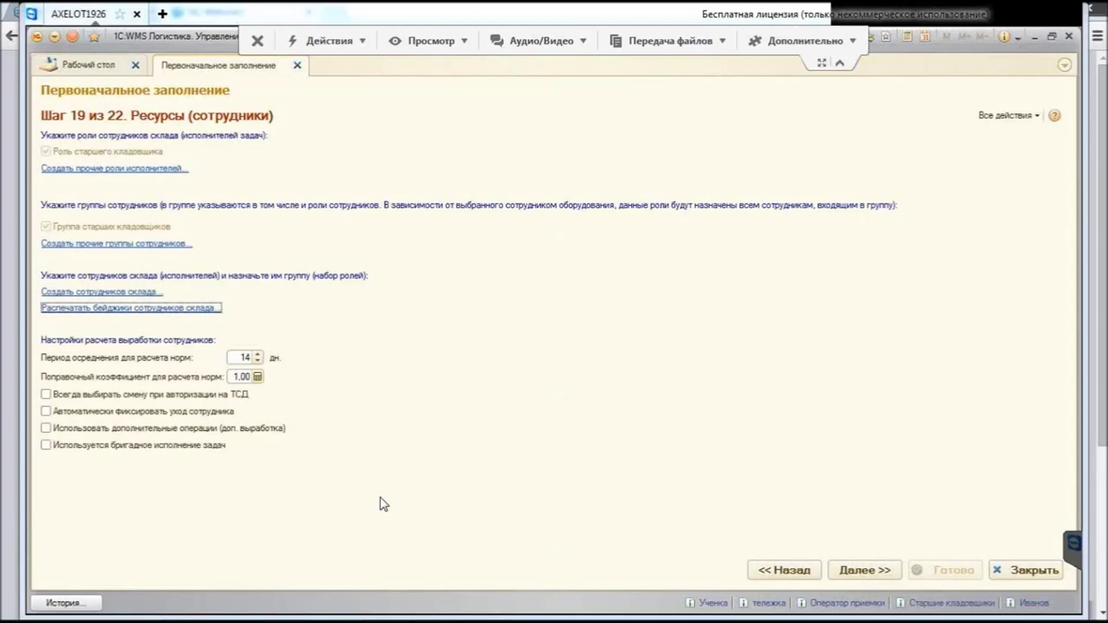
Step: Advance the setup wizard from step 19 Ресурсы to step 20 Управление двором
{"action": "key", "text": "ctrl+Return"}
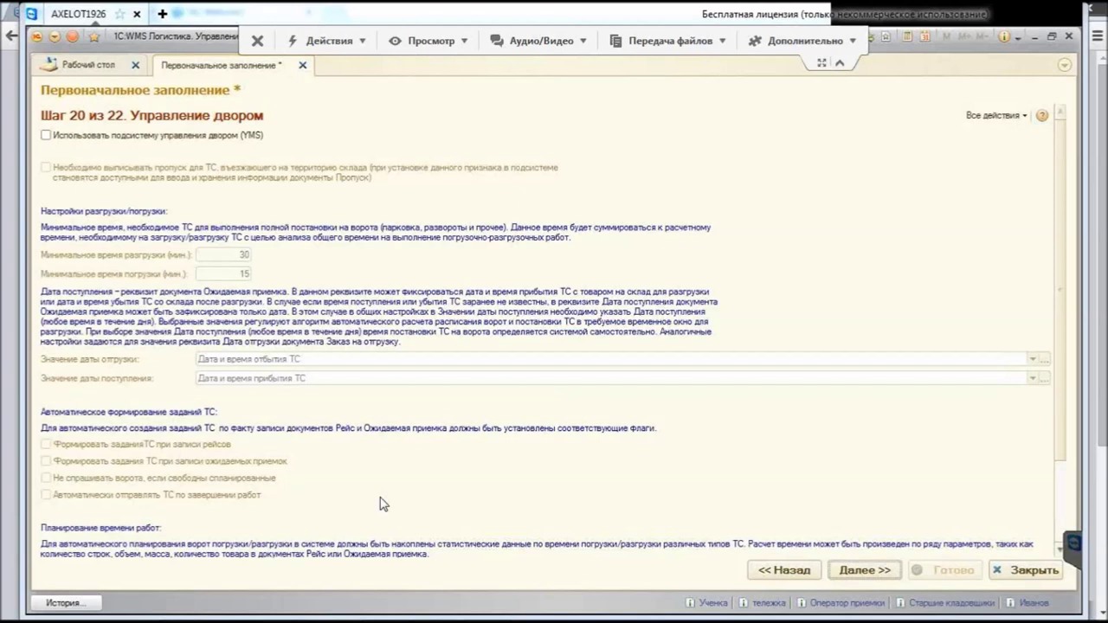
Step: Tick 'Использовать подсистему управления двором (YMS)' and the vehicle pass requirement
{"action": "key", "text": "space"}
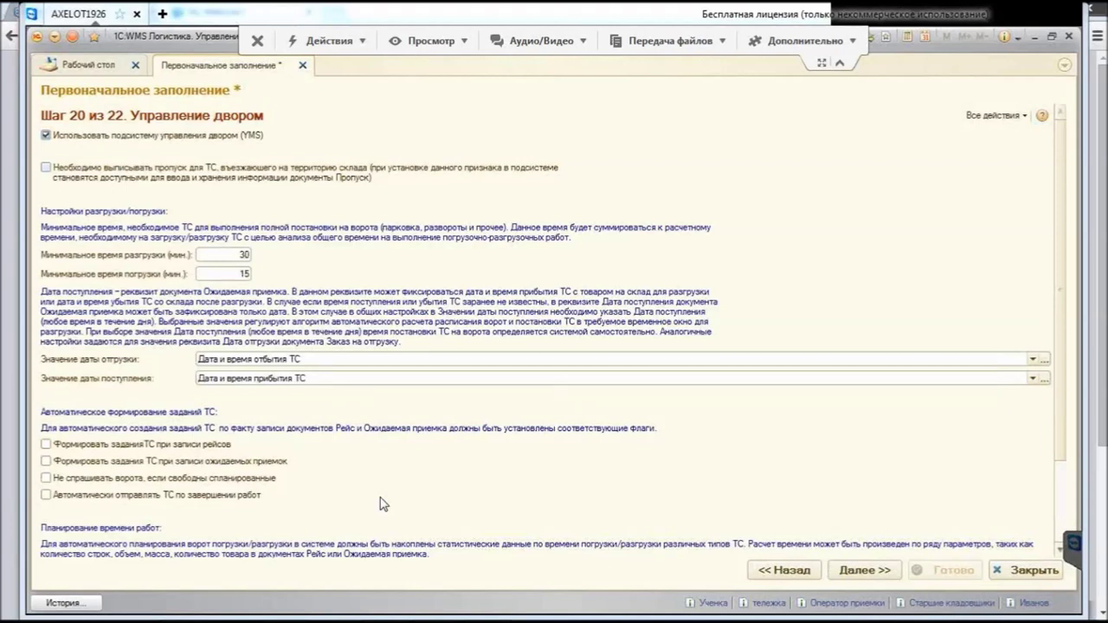
{"action": "key", "text": "space"}
Step: Keep 'Дата и время отбытия ТС' as the Значение даты отгрузки value
{"action": "key", "text": "Tab"}
{"action": "key", "text": "alt+Down"}
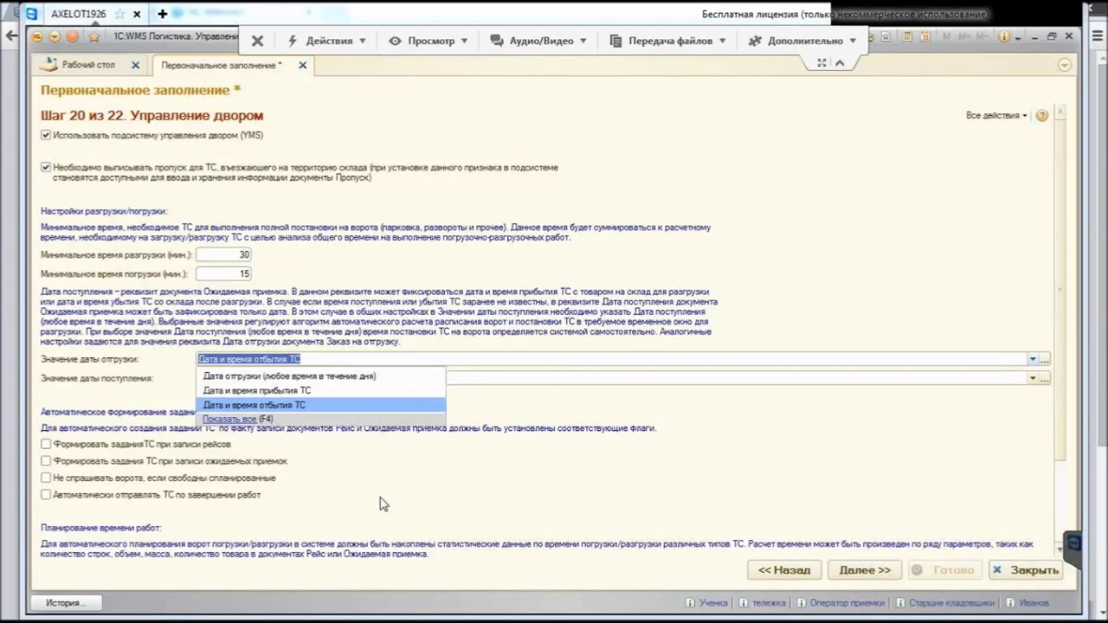
{"action": "key", "text": "Escape"}
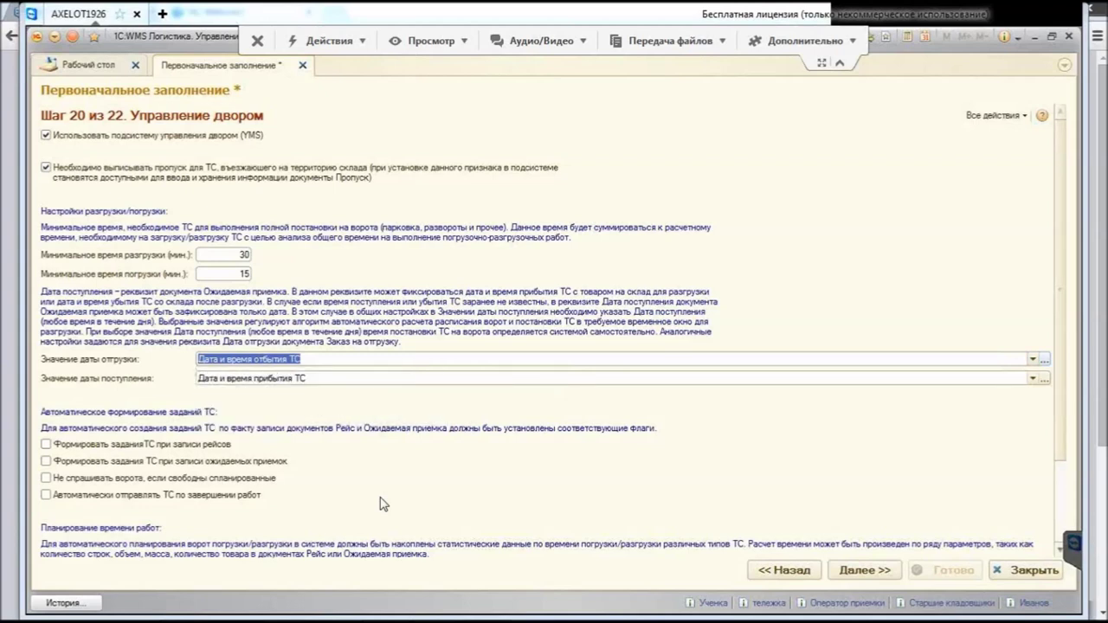
{"action": "key", "text": "alt+Down"}
{"action": "key", "text": "Escape"}
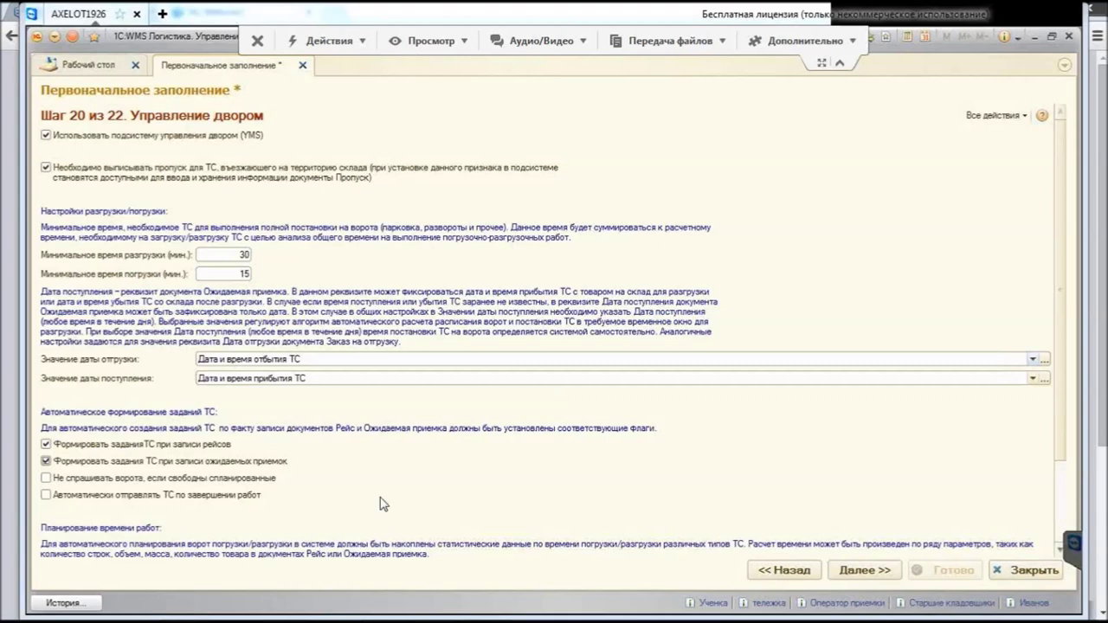
Step: Check the yard planning fields and advance the wizard to step 21 Обмен данными
{"action": "scroll", "coordinate": [383, 504], "scroll_direction": "down", "scroll_amount": 3}
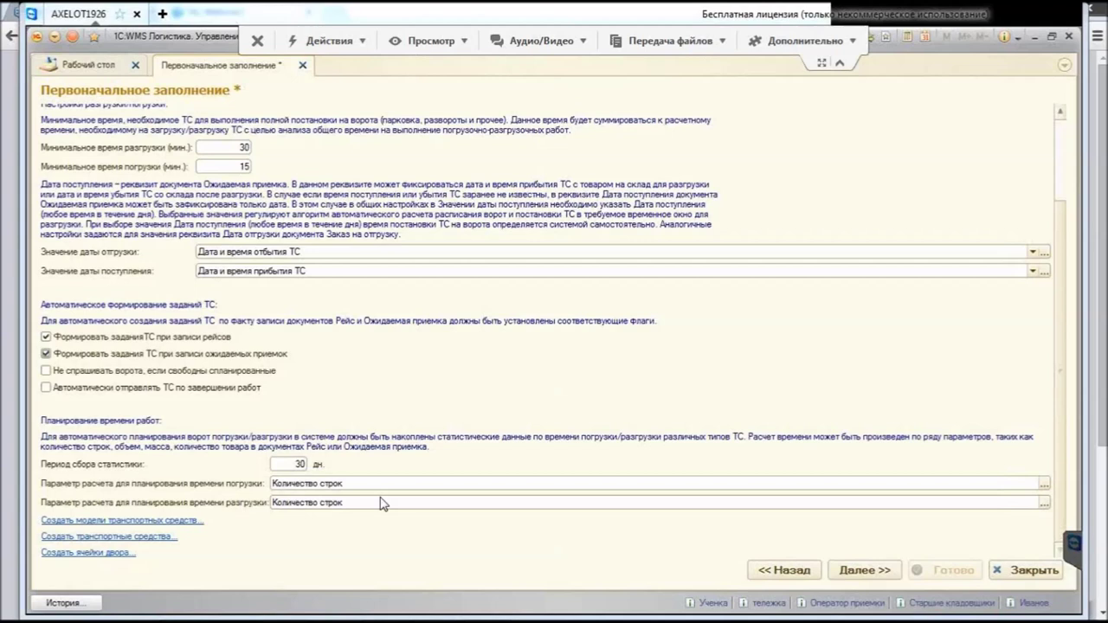
{"action": "key", "text": "Return"}
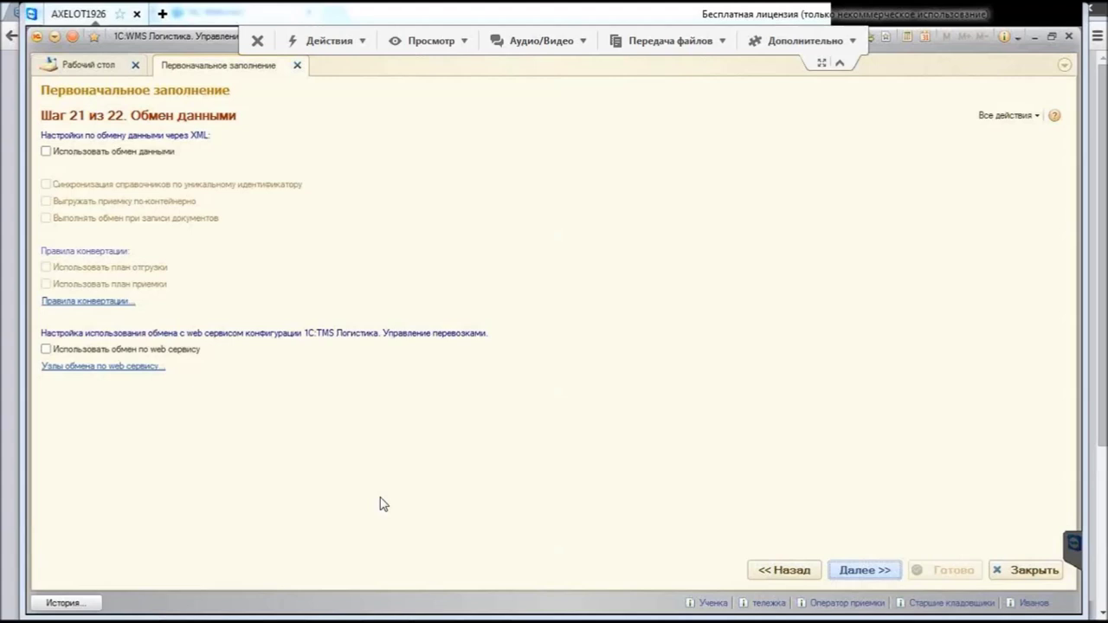
Step: Enable XML data exchange, catalog sync by unique identifier, and web-service exchange
{"action": "key", "text": "space"}
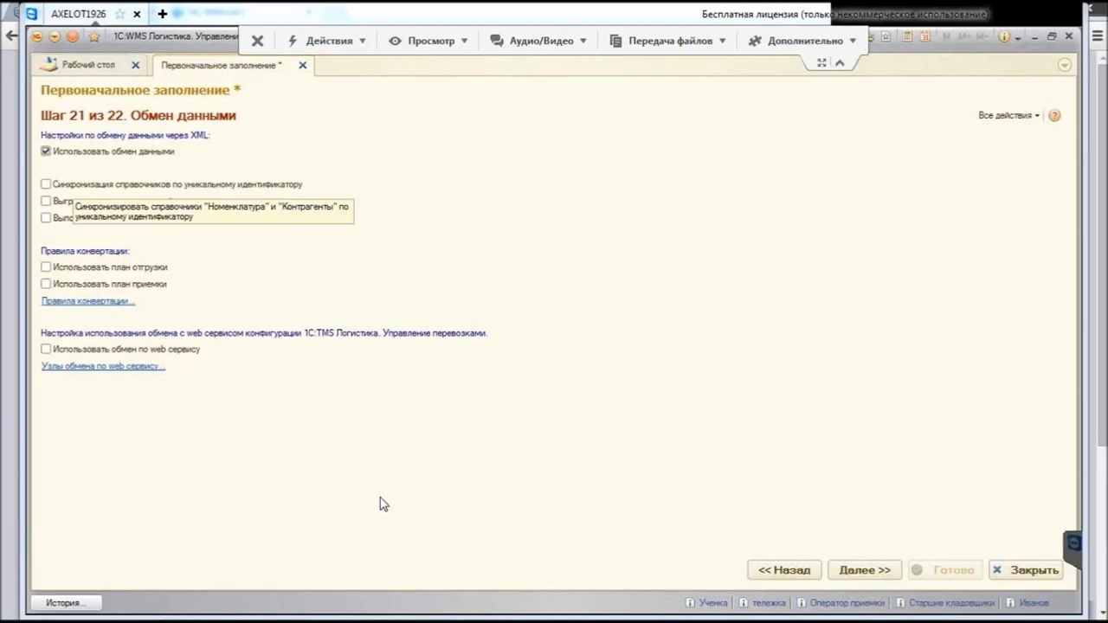
{"action": "key", "text": "space"}
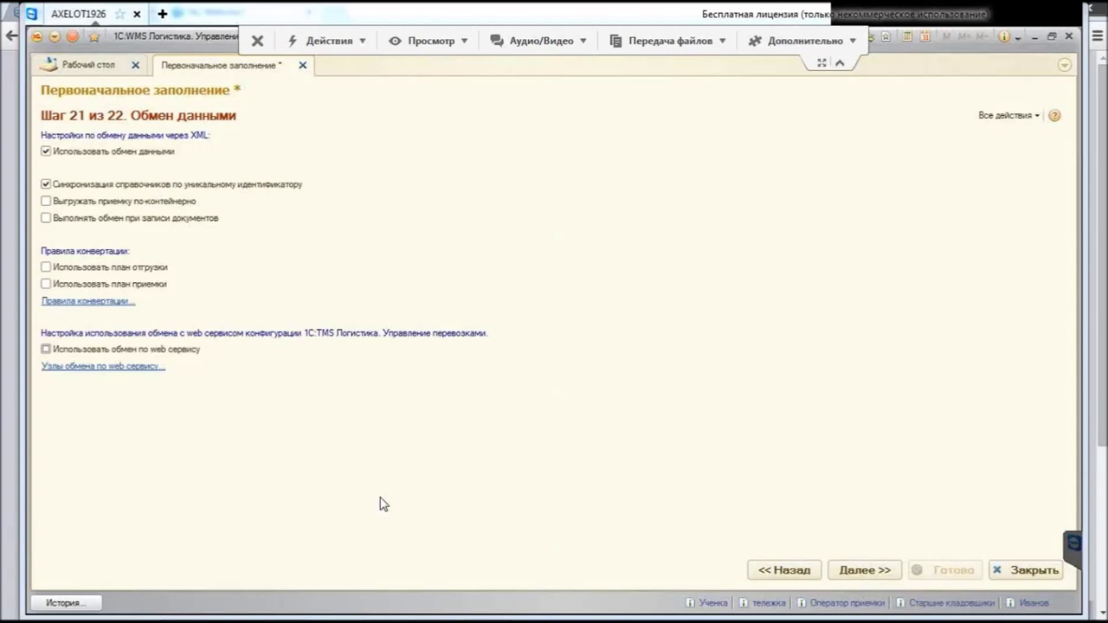
{"action": "key", "text": "space"}
Step: Open the web-service exchange nodes list and start a new node
{"action": "key", "text": "Tab"}
{"action": "key", "text": "Return"}
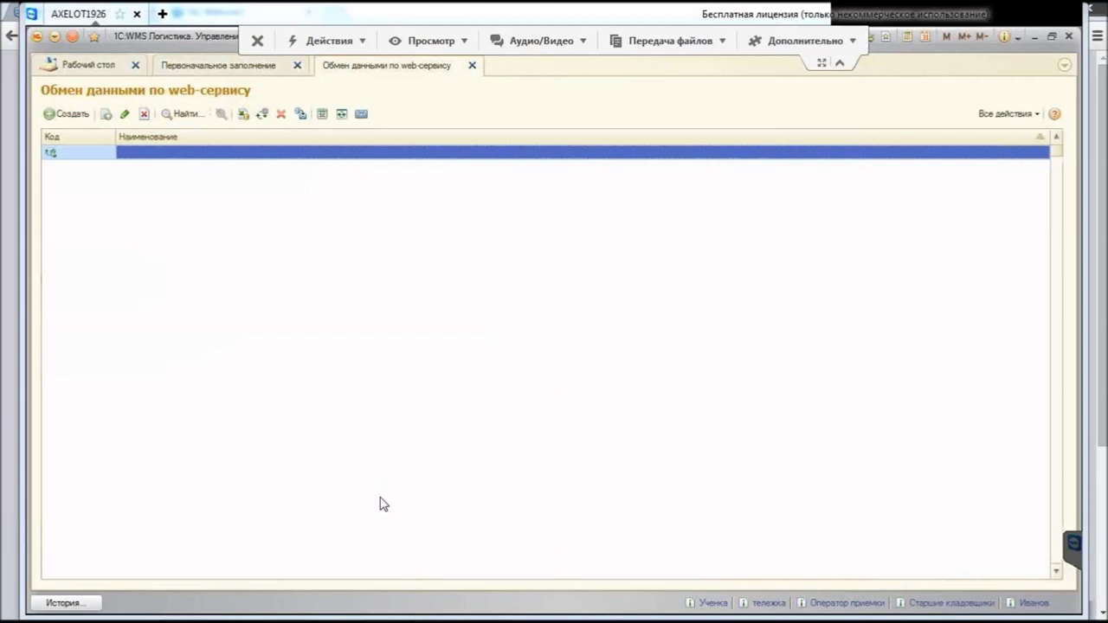
{"action": "key", "text": "Insert"}
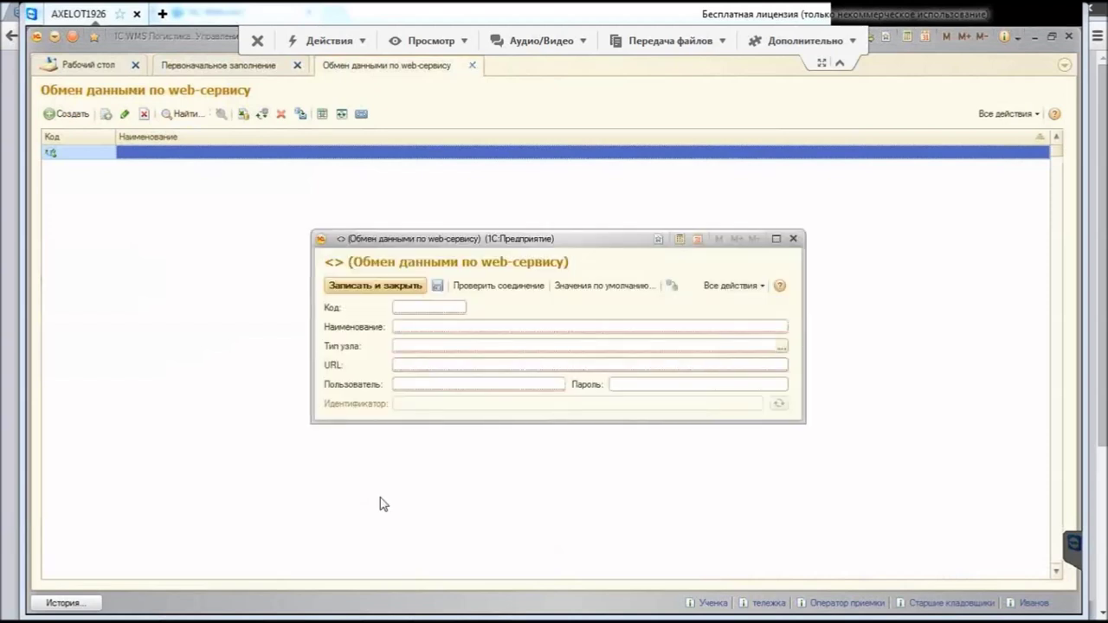
Step: Close the blank new node form and the web-service nodes list without saving
{"action": "key", "text": "Tab"}
{"action": "key", "text": "Tab"}
{"action": "key", "text": "Tab"}
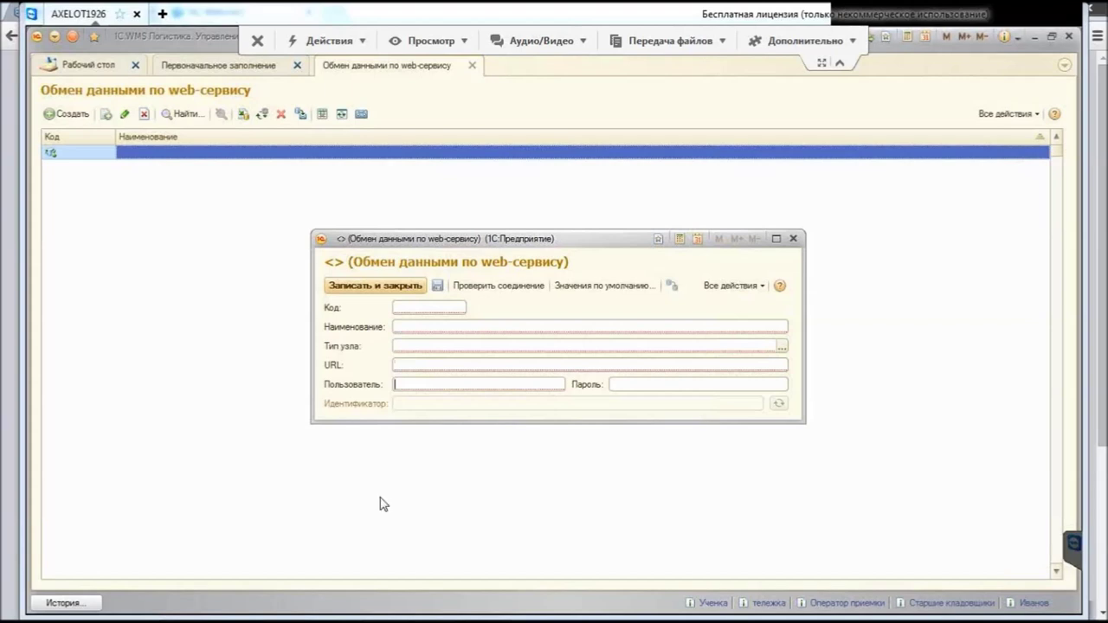
{"action": "key", "text": "Escape"}
{"action": "key", "text": "Escape"}
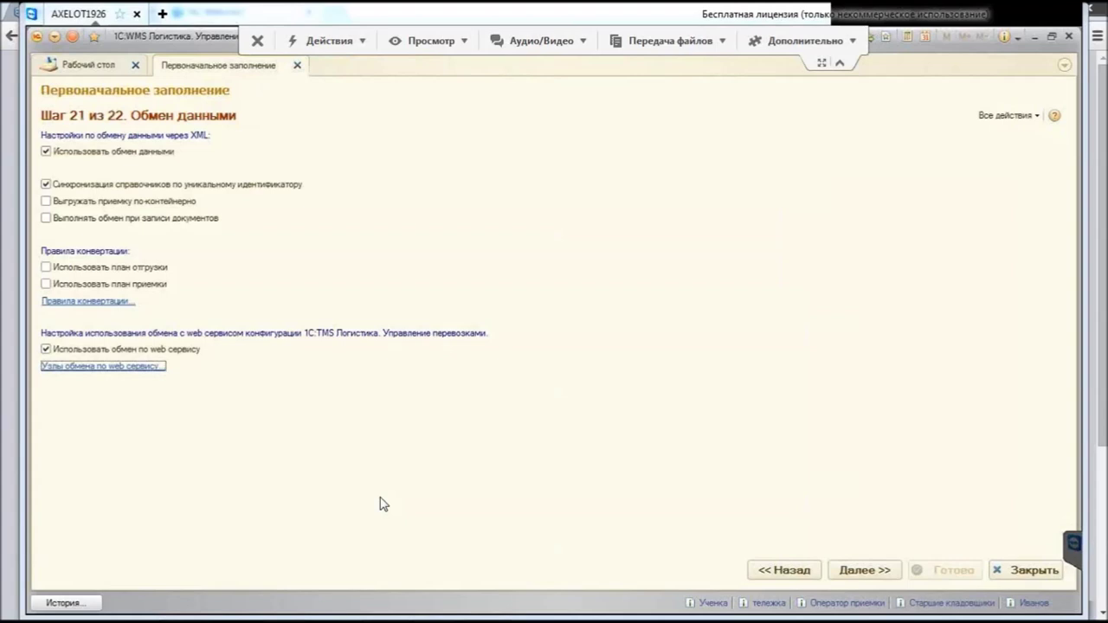
Step: Advance the setup wizard to its final step 22, Прочие настройки
{"action": "key", "text": "Return"}
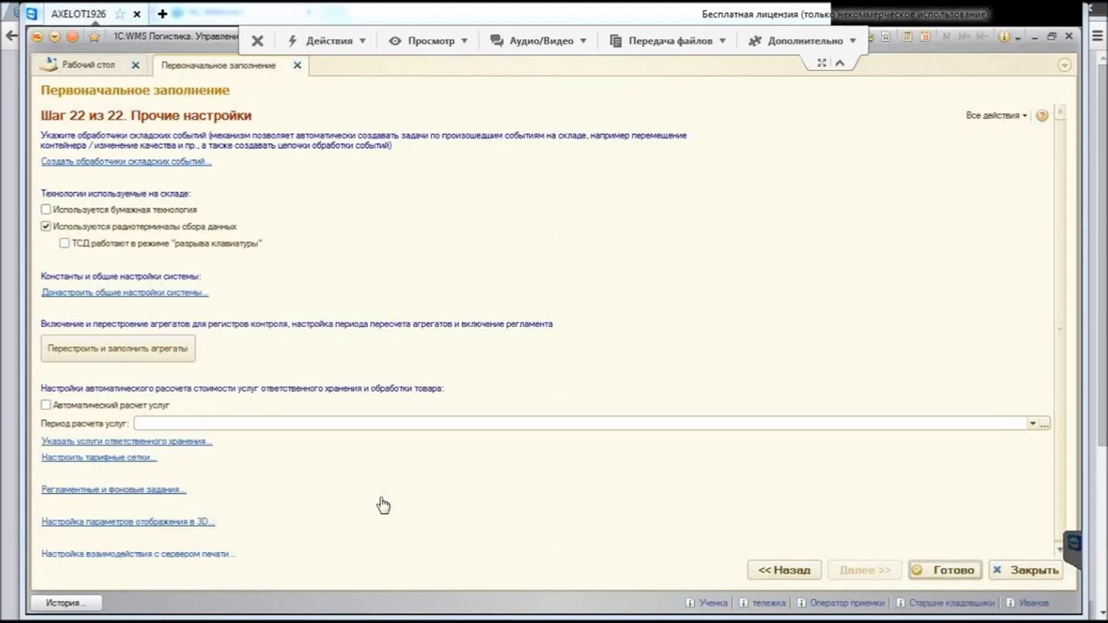
Step: Open the system settings, glance at Общие параметры unchanged, then open the Приемка settings
{"action": "left_click", "coordinate": [383, 505]}
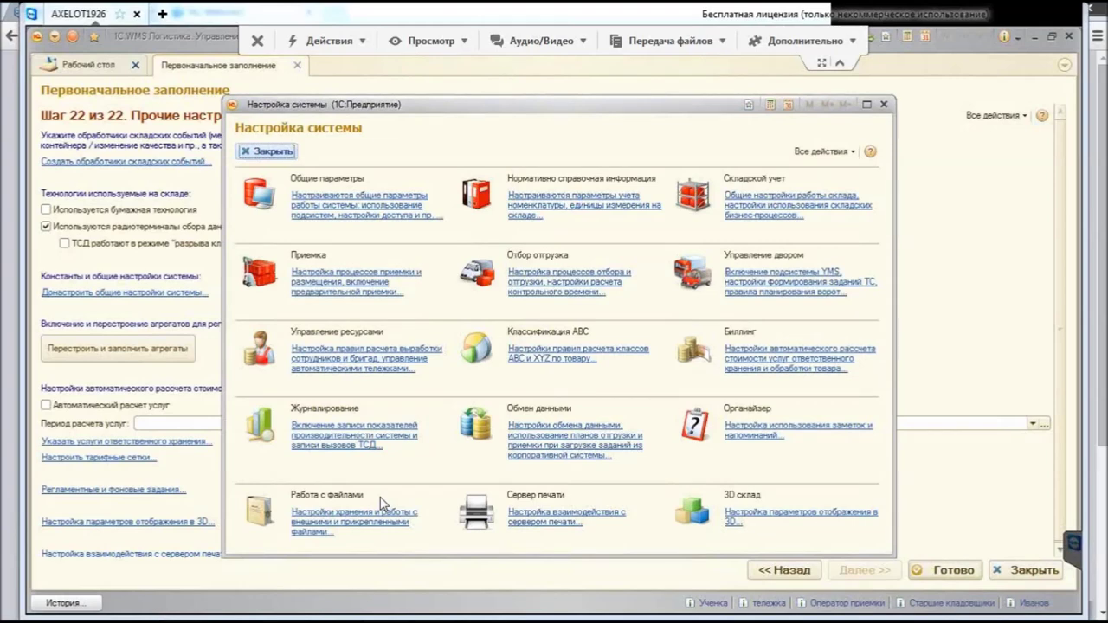
{"action": "key", "text": "Tab"}
{"action": "key", "text": "Return"}
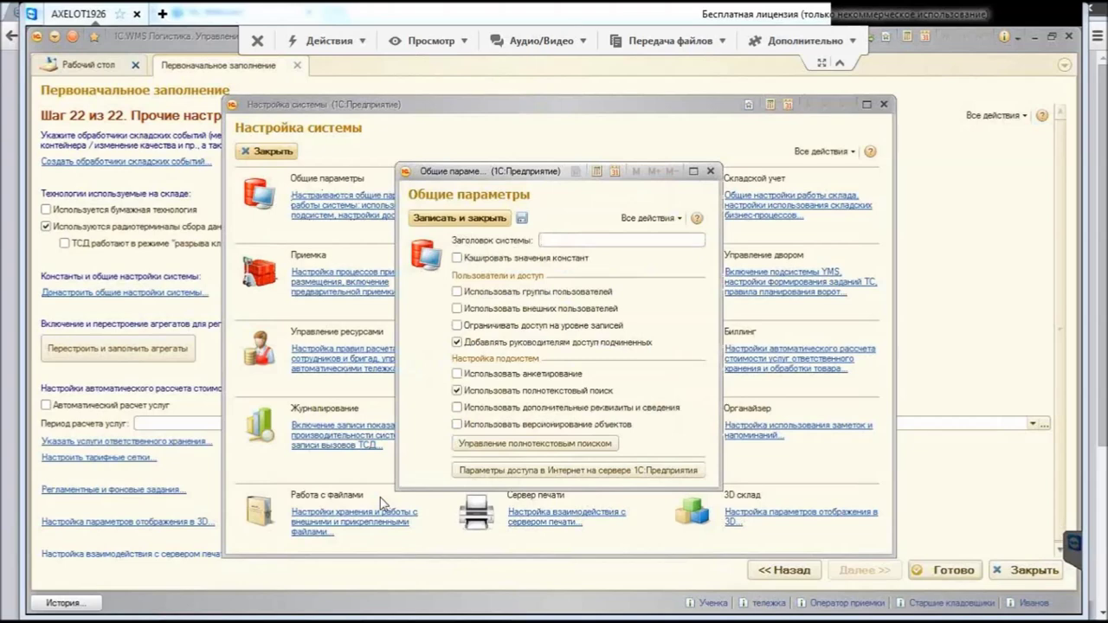
{"action": "key", "text": "Escape"}
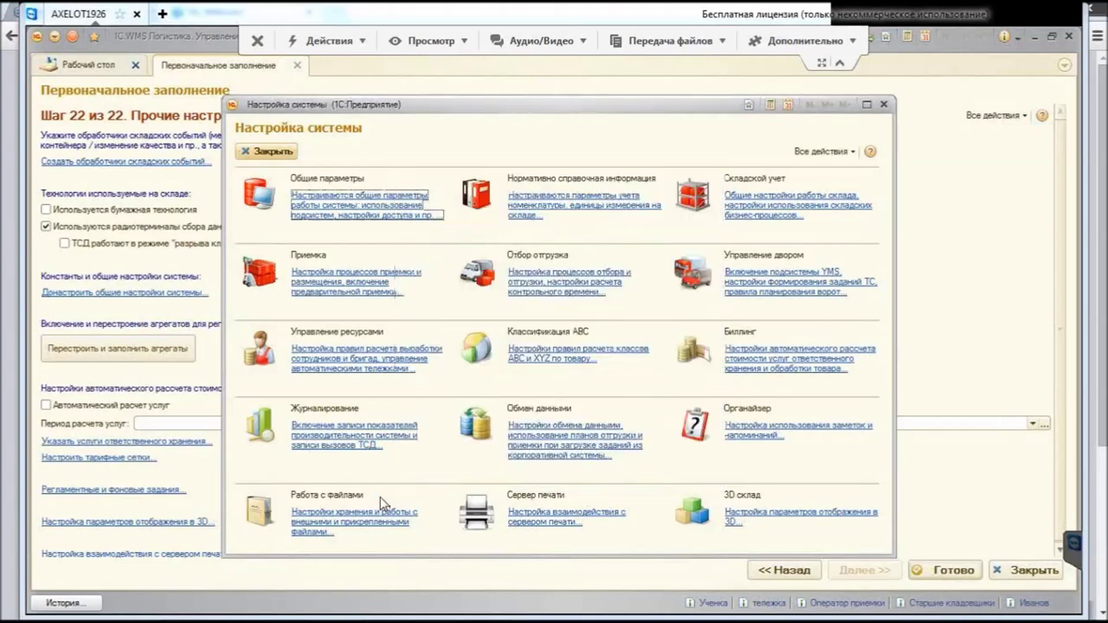
{"action": "key", "text": "Tab"}
{"action": "key", "text": "Return"}
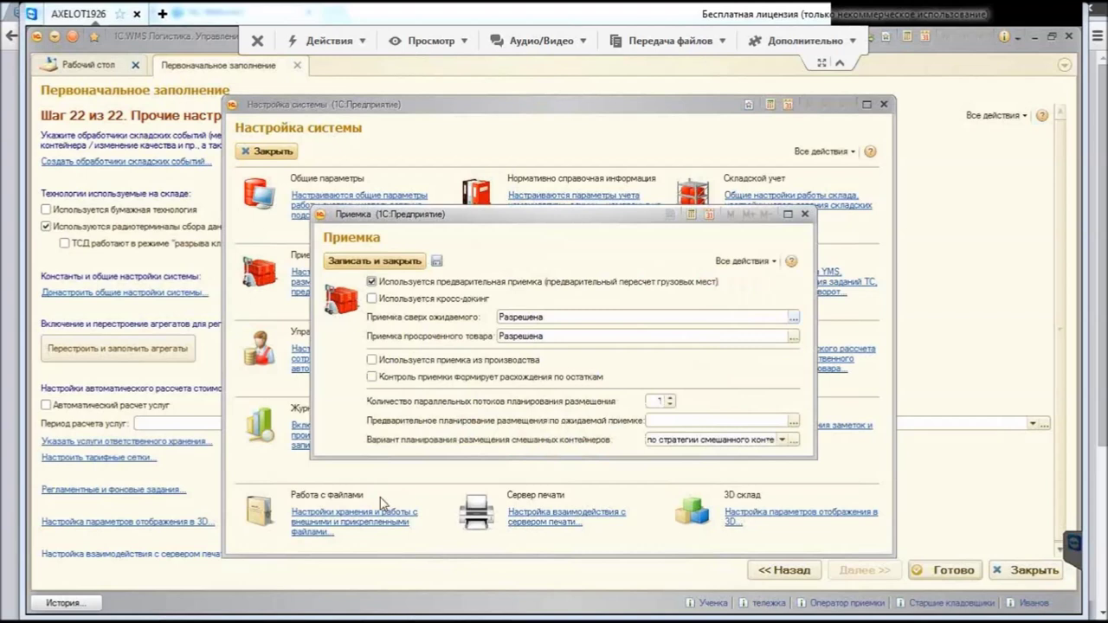
Step: Leave over-expected receiving as Разрешена and close the system settings window
{"action": "key", "text": "alt+Down"}
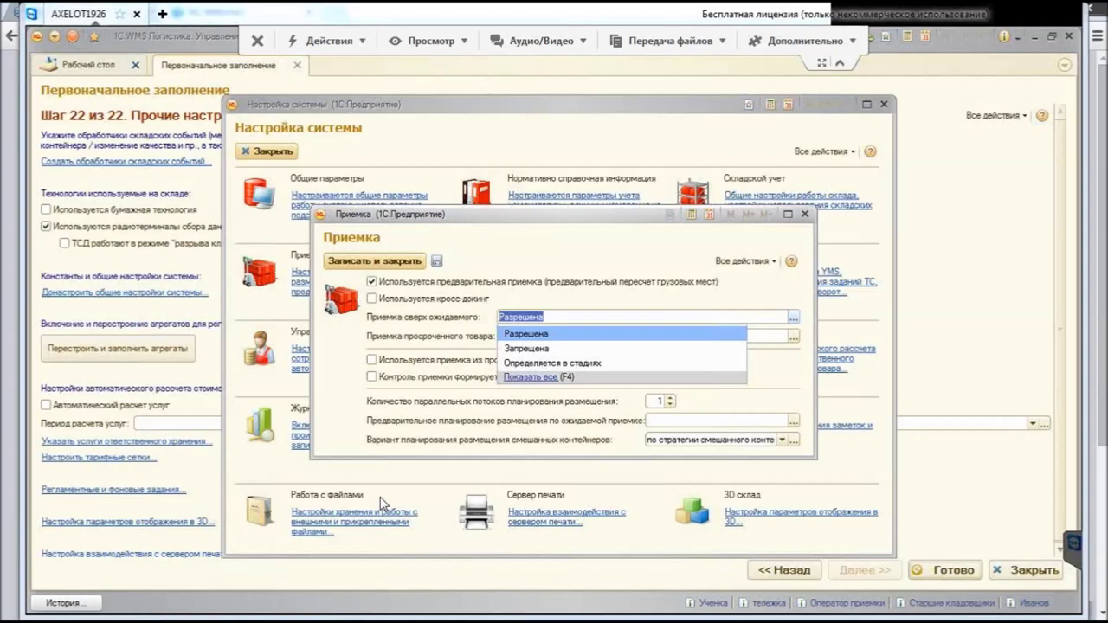
{"action": "key", "text": "Escape"}
{"action": "key", "text": "Escape"}
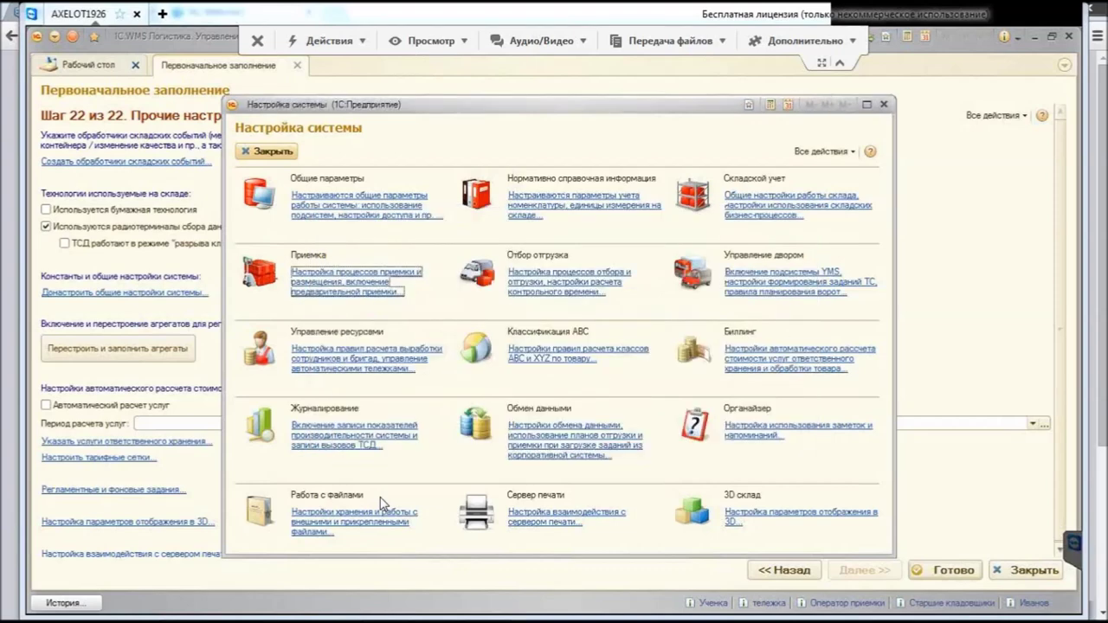
{"action": "key", "text": "Escape"}
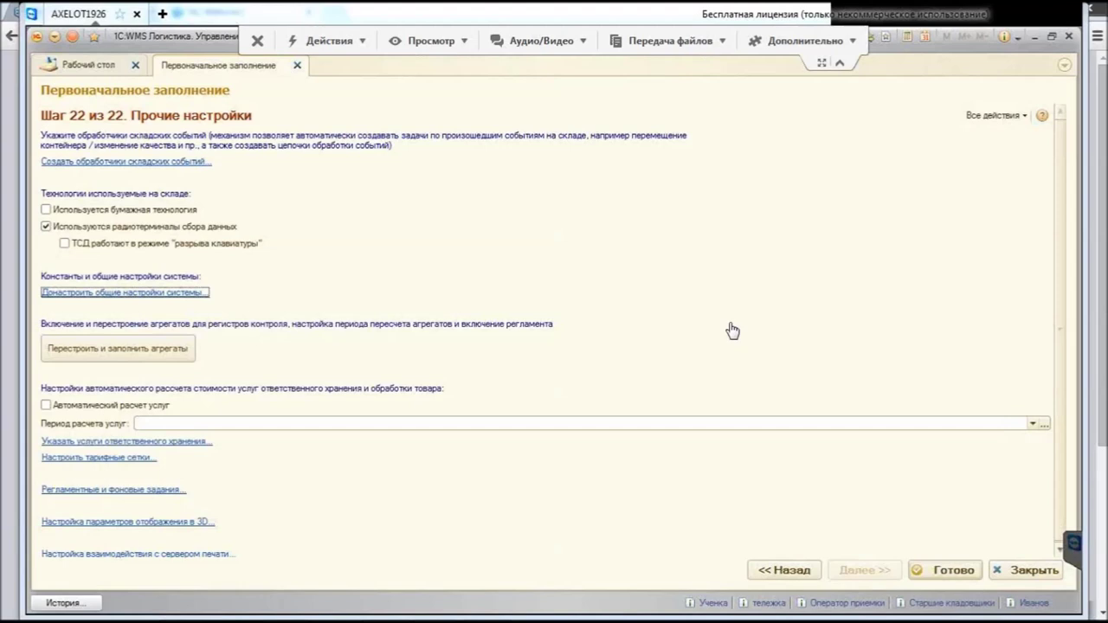
Step: Enable automatic service calculation with period Месяц, then open the responsible-storage services list
{"action": "key", "text": "Tab"}
{"action": "key", "text": "Tab"}
{"action": "key", "text": "space"}
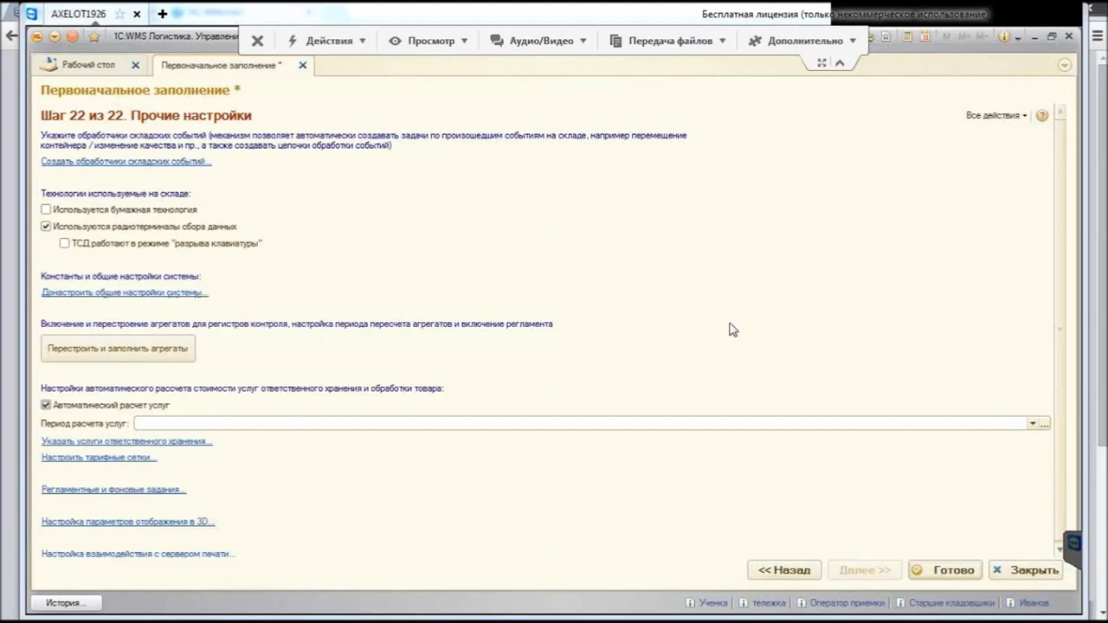
{"action": "key", "text": "Tab"}
{"action": "key", "text": "alt+Down"}
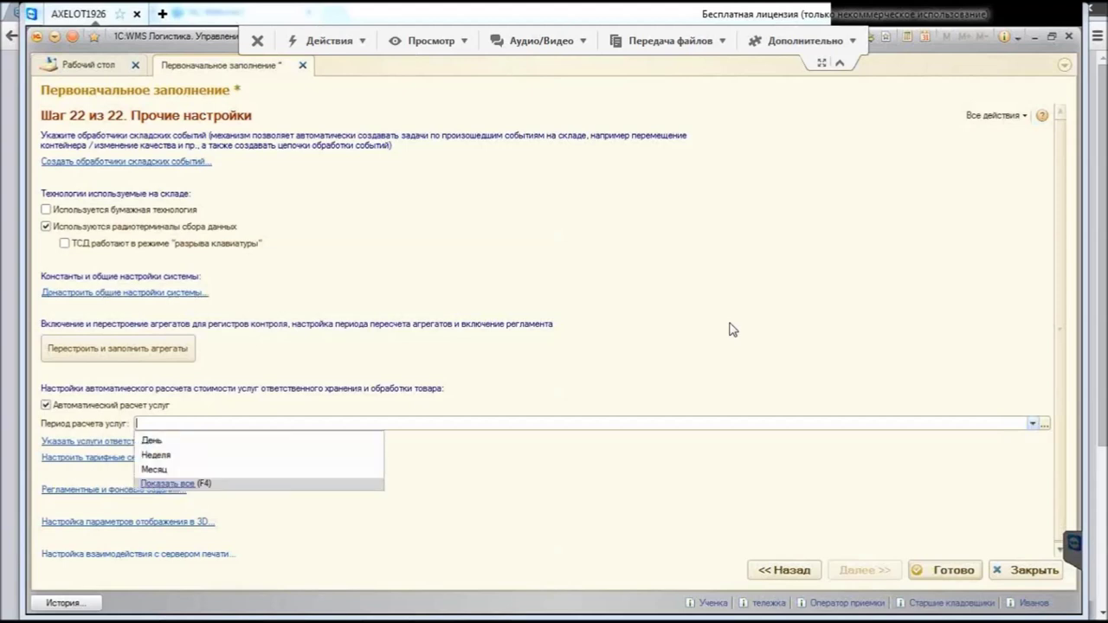
{"action": "key", "text": "Up"}
{"action": "key", "text": "Up"}
{"action": "key", "text": "Up"}
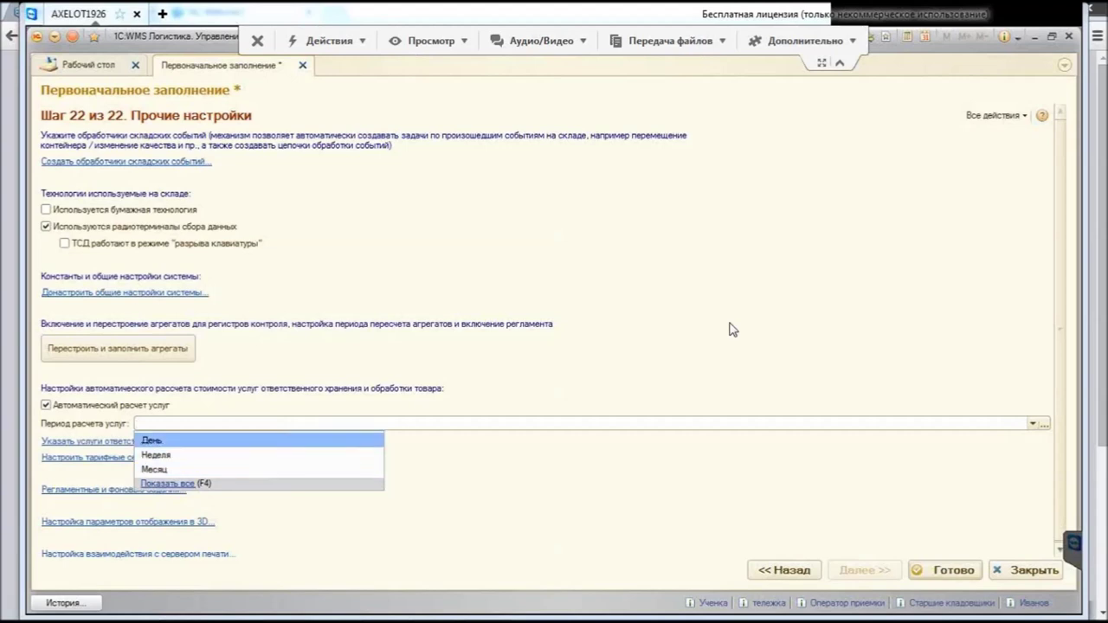
{"action": "key", "text": "Down"}
{"action": "key", "text": "Down"}
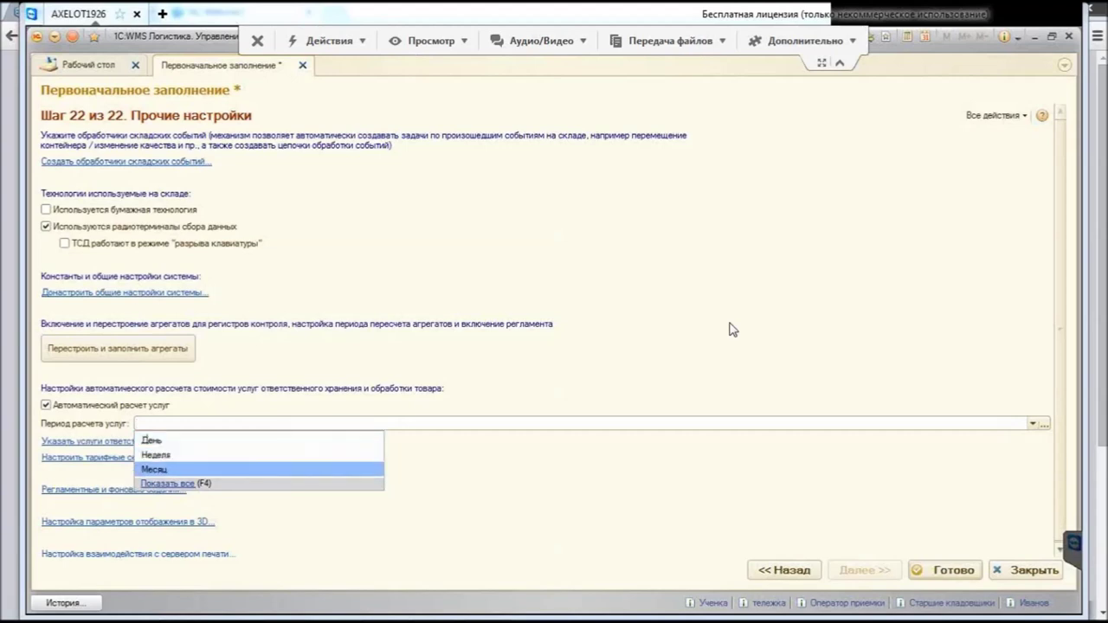
{"action": "key", "text": "Return"}
{"action": "key", "text": "Tab"}
{"action": "key", "text": "Return"}
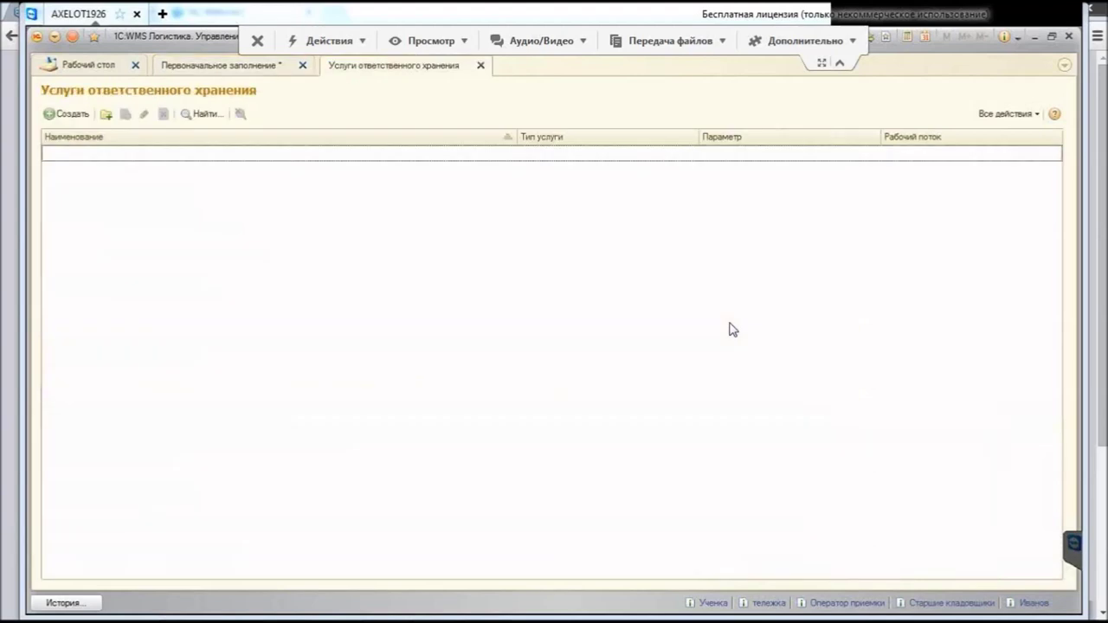
{"action": "key", "text": "Tab"}
{"action": "key", "text": "Return"}
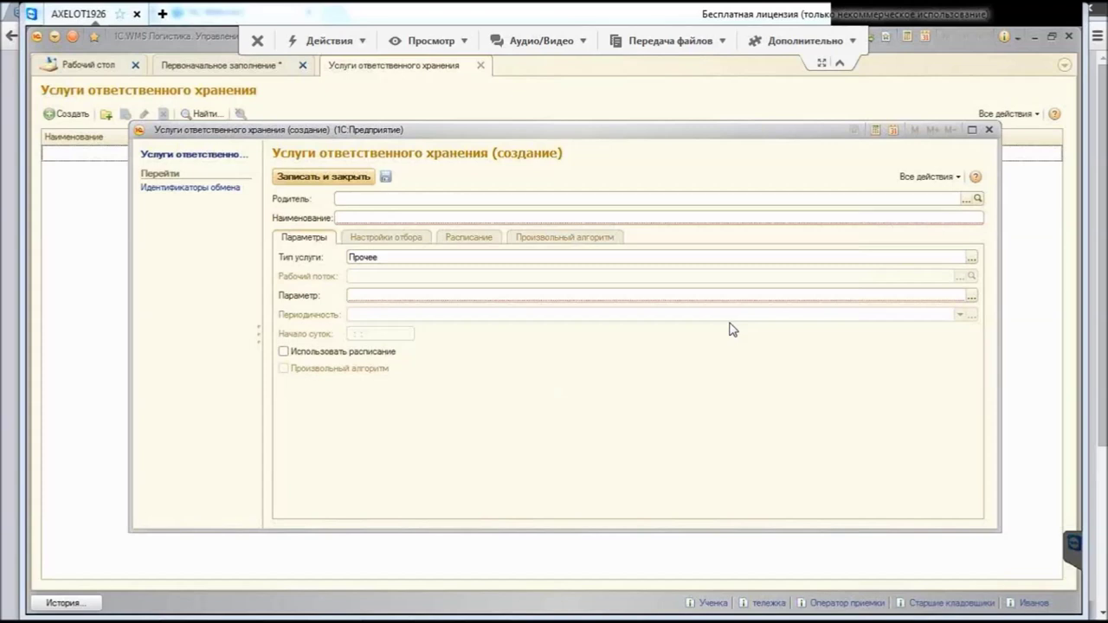
{"action": "key", "text": "Escape"}
{"action": "key", "text": "Escape"}
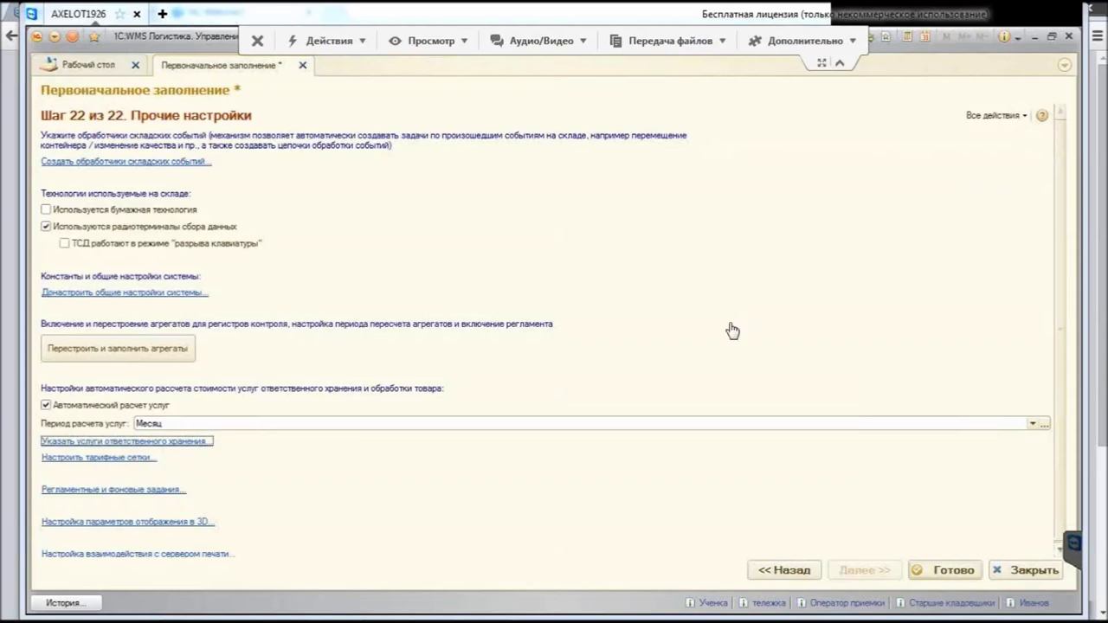
Step: Open the tariff grids list and start a new grid '1' of type За единицу
{"action": "key", "text": "Tab"}
{"action": "key", "text": "Return"}
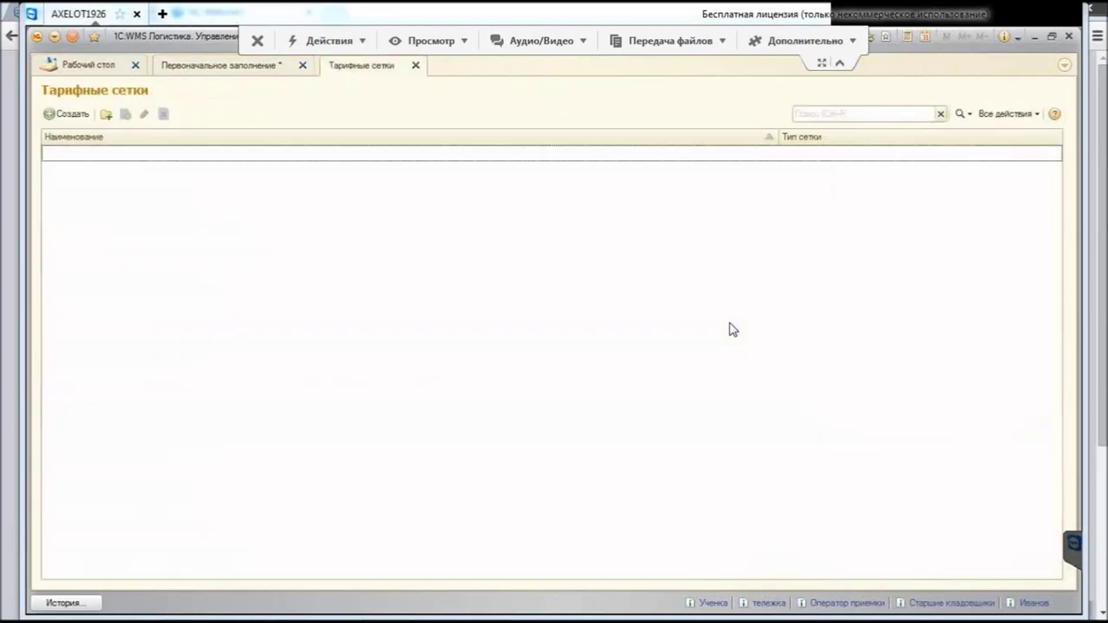
{"action": "key", "text": "Insert"}
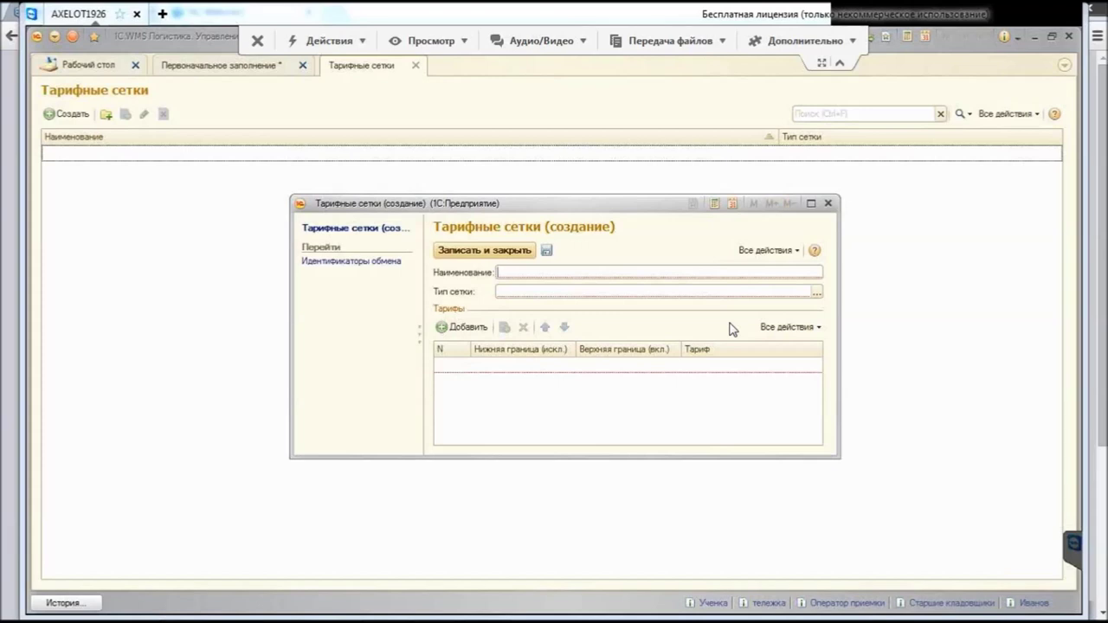
{"action": "type", "text": "1"}
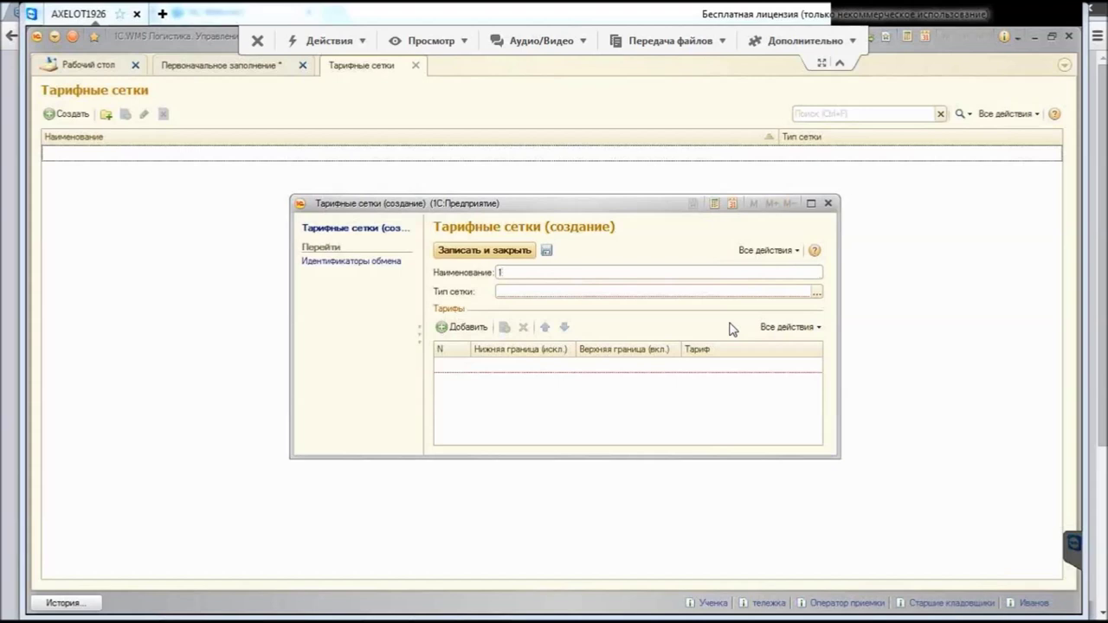
{"action": "key", "text": "Tab"}
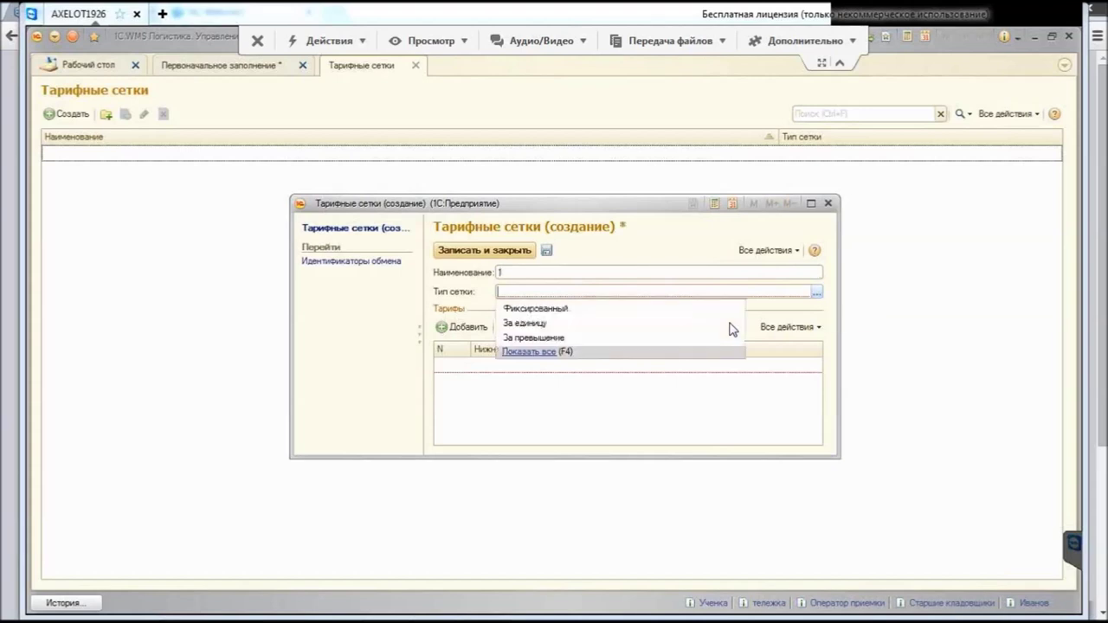
{"action": "key", "text": "Down"}
{"action": "key", "text": "Down"}
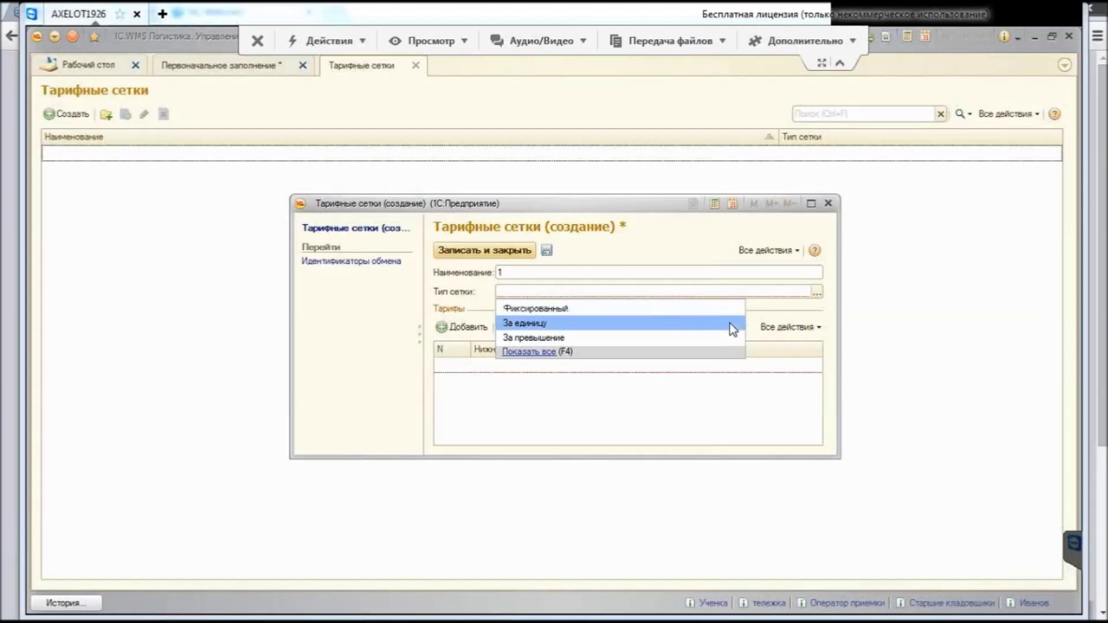
{"action": "left_click", "coordinate": [731, 325]}
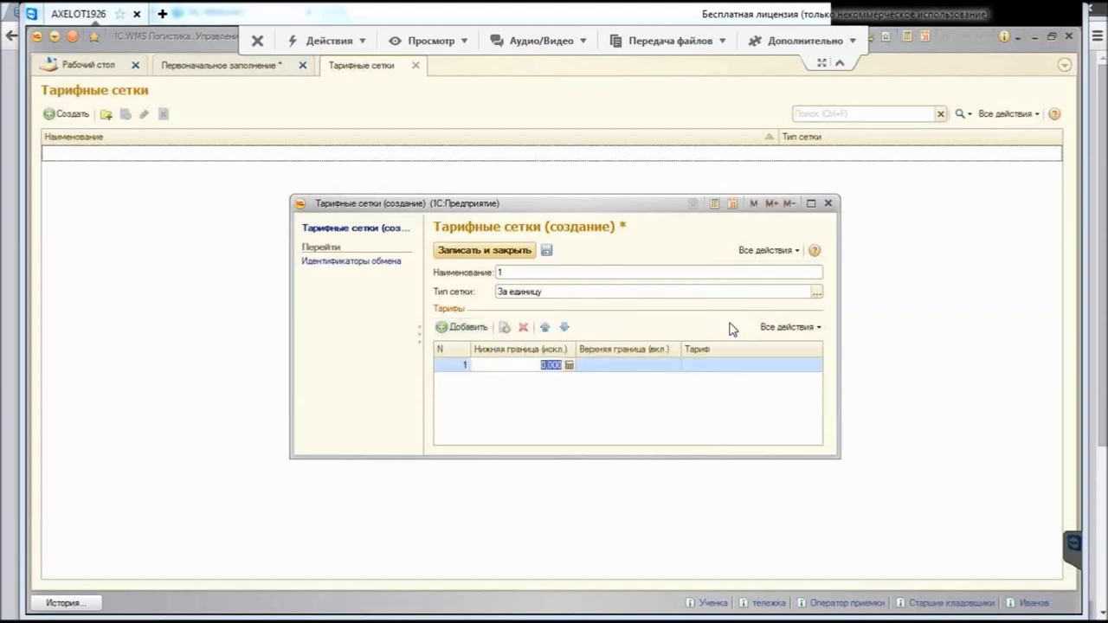
Step: Add the first grid row with upper bound 10 and tariff 5
{"action": "key", "text": "Tab"}
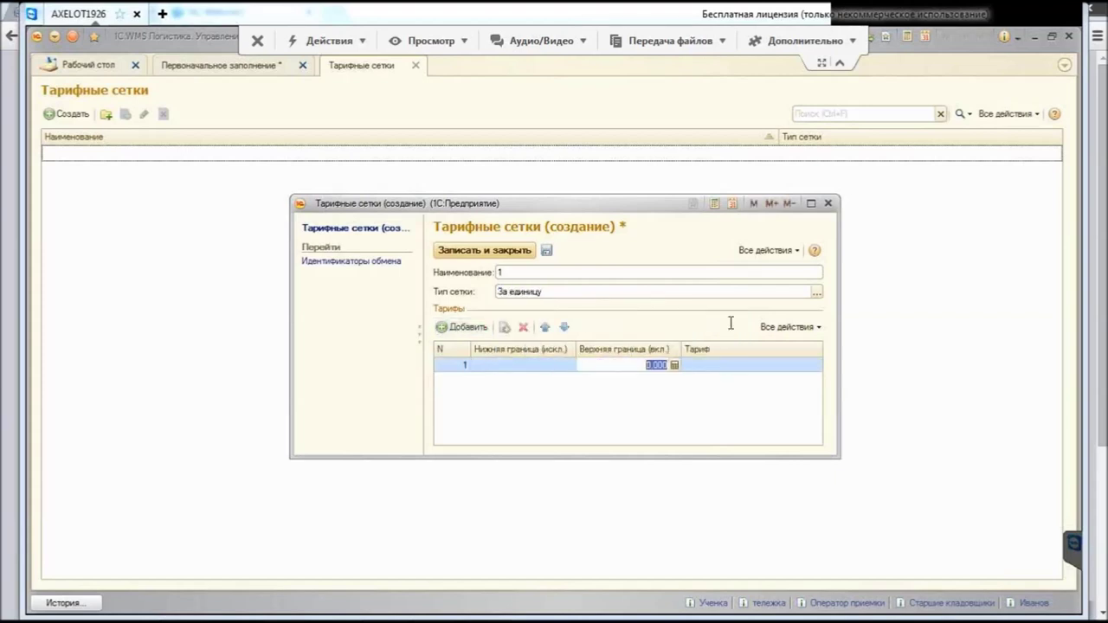
{"action": "type", "text": "10"}
{"action": "key", "text": "Tab"}
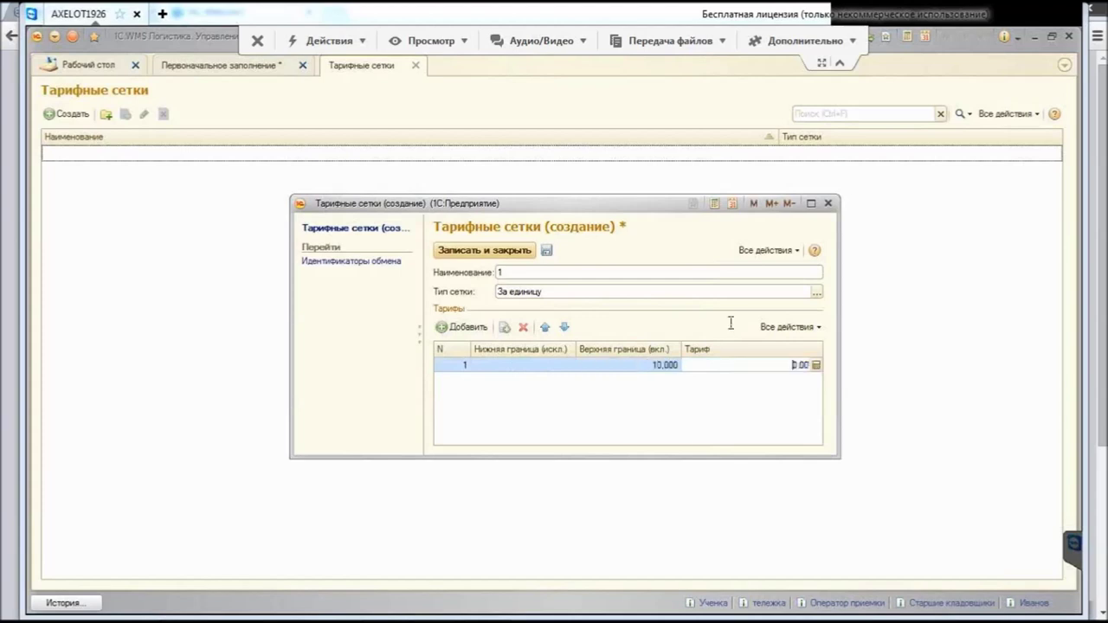
{"action": "type", "text": "5"}
{"action": "key", "text": "Return"}
{"action": "key", "text": "Insert"}
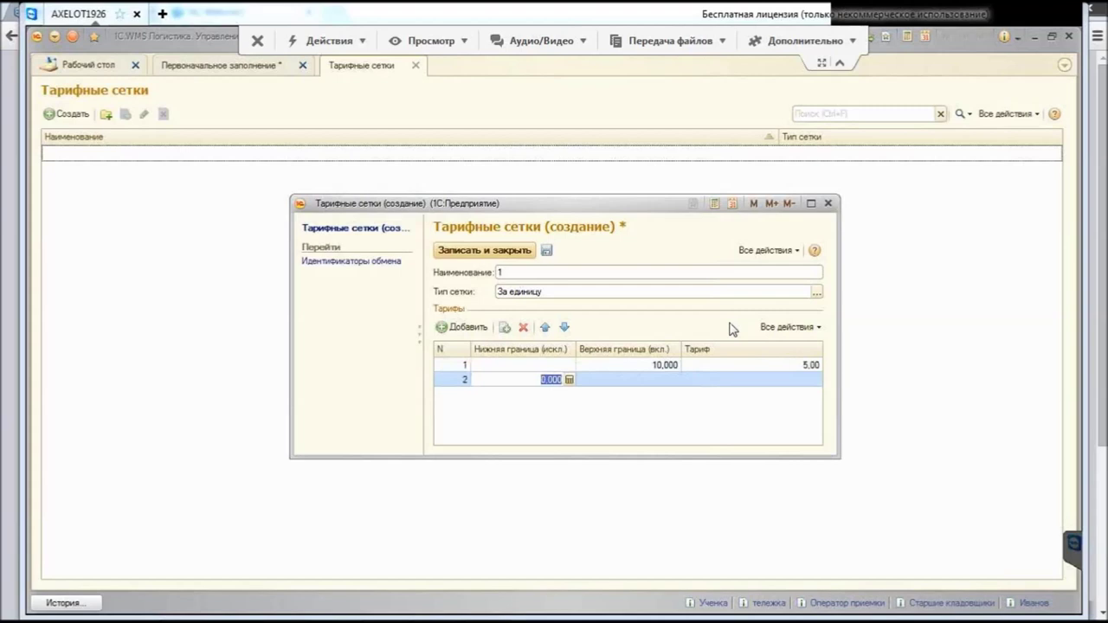
Step: Add a second row starting at 11 with upper bound 999 and tariff 2
{"action": "type", "text": "11"}
{"action": "key", "text": "Tab"}
{"action": "key", "text": "Home"}
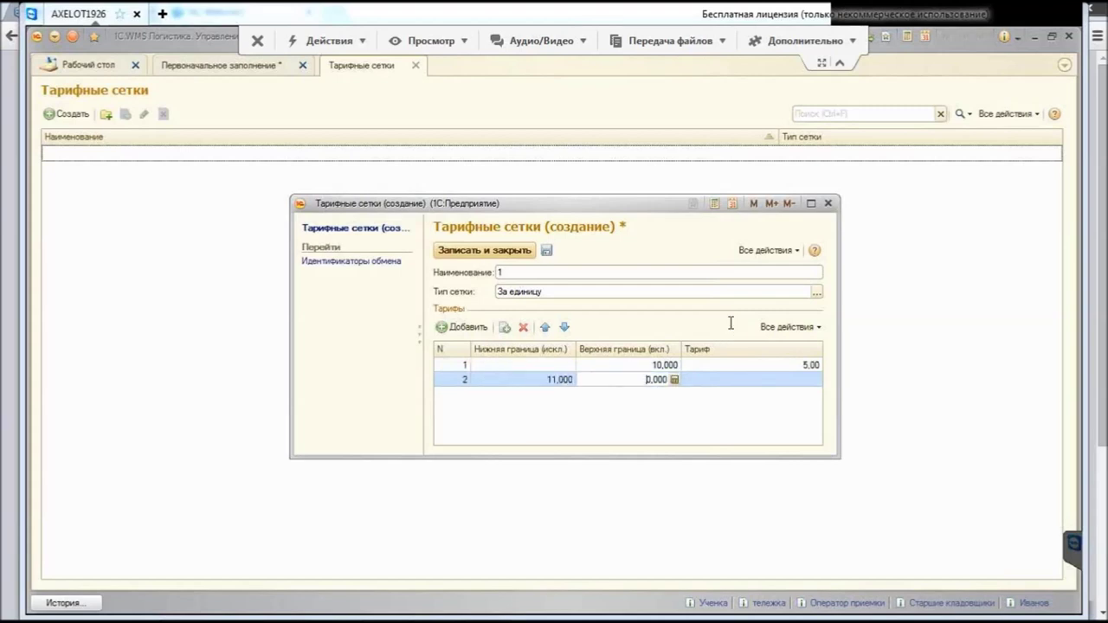
{"action": "type", "text": "999"}
{"action": "key", "text": "Tab"}
{"action": "type", "text": "2"}
{"action": "key", "text": "Return"}
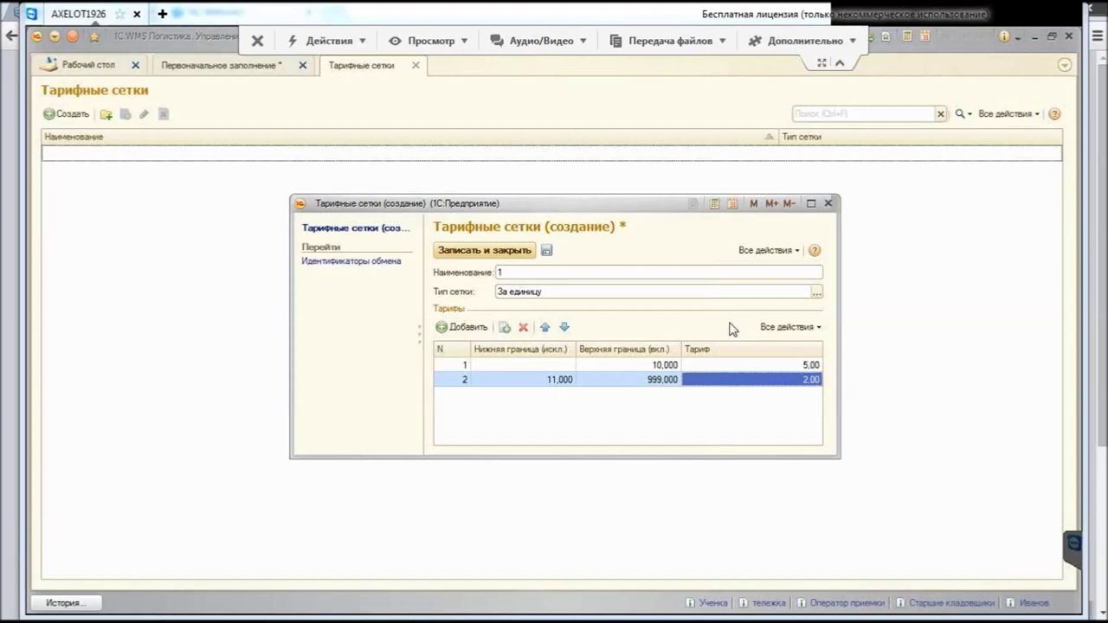
Step: Discard the new tariff grid without saving and close the Тарифные сетки list
{"action": "key", "text": "Escape"}
{"action": "key", "text": "Tab"}
{"action": "key", "text": "Return"}
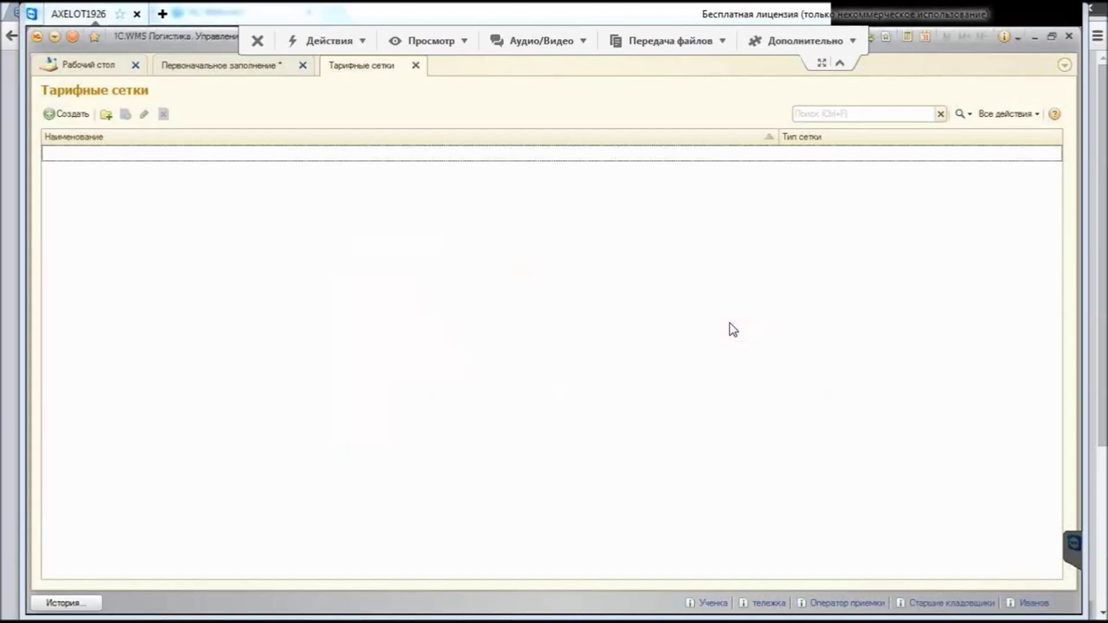
{"action": "key", "text": "Escape"}
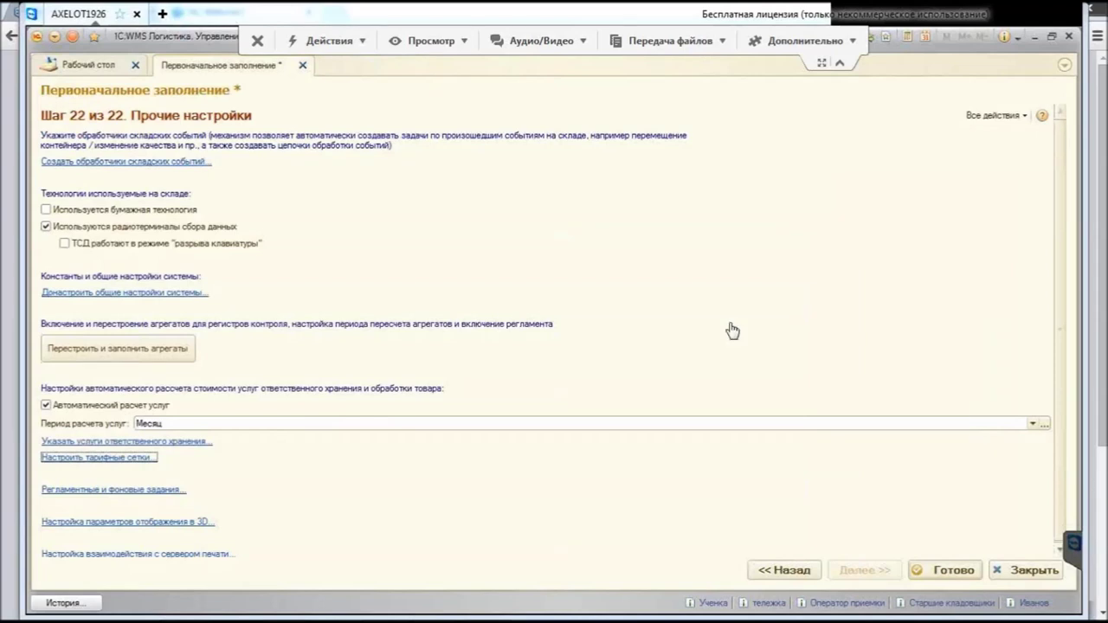
Step: Open the Регламентные и фоновые задания list from the step 22 settings page
{"action": "key", "text": "Tab"}
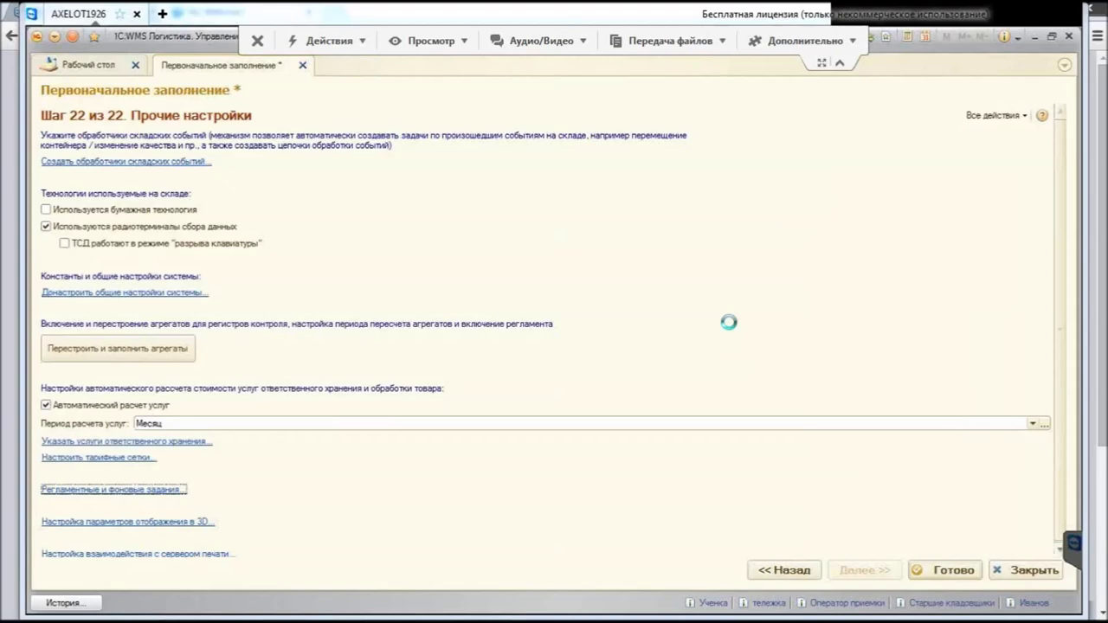
{"action": "key", "text": "Return"}
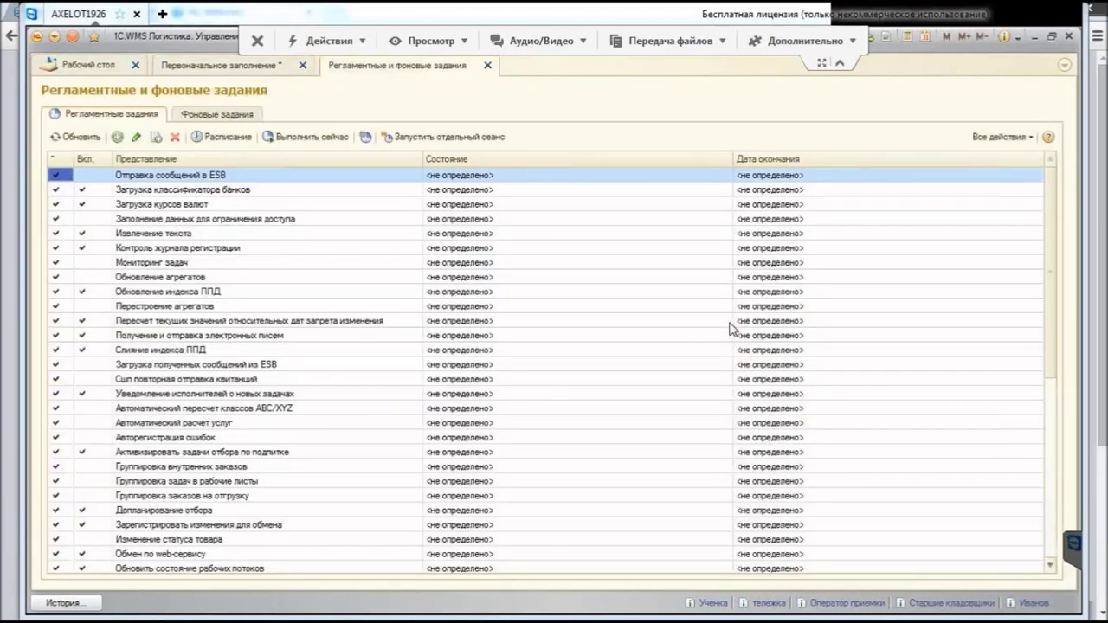
Step: Scroll the scheduled jobs list and open the Расчет статуса job
{"action": "scroll", "coordinate": [730, 327], "scroll_direction": "down", "scroll_amount": 7}
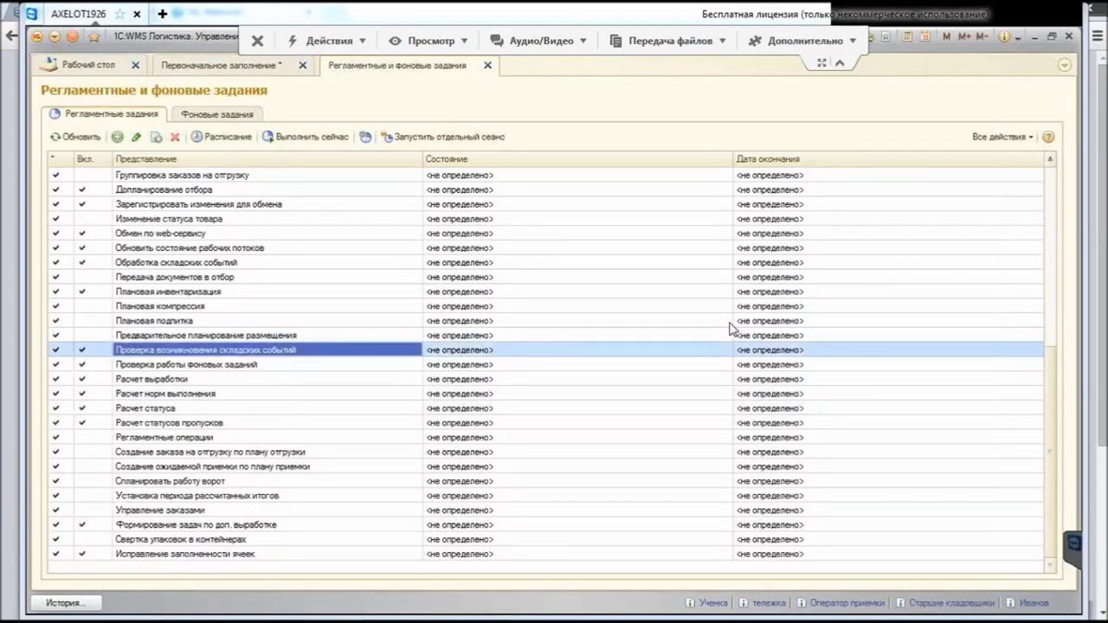
{"action": "key", "text": "Down"}
{"action": "key", "text": "Down"}
{"action": "key", "text": "Down"}
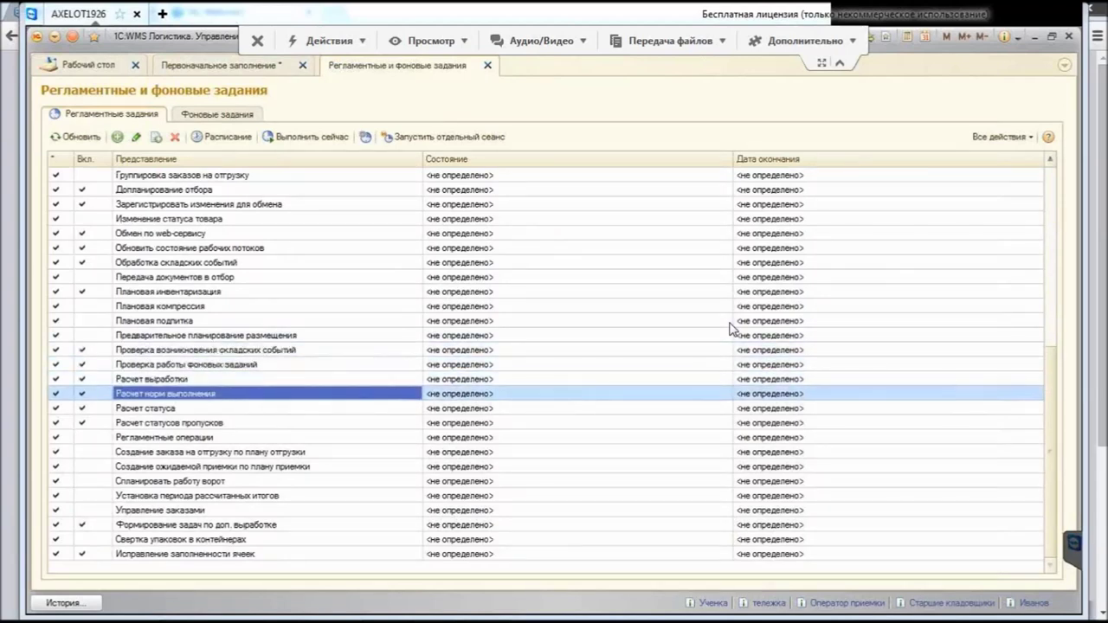
{"action": "key", "text": "Up"}
{"action": "key", "text": "Down"}
{"action": "key", "text": "Down"}
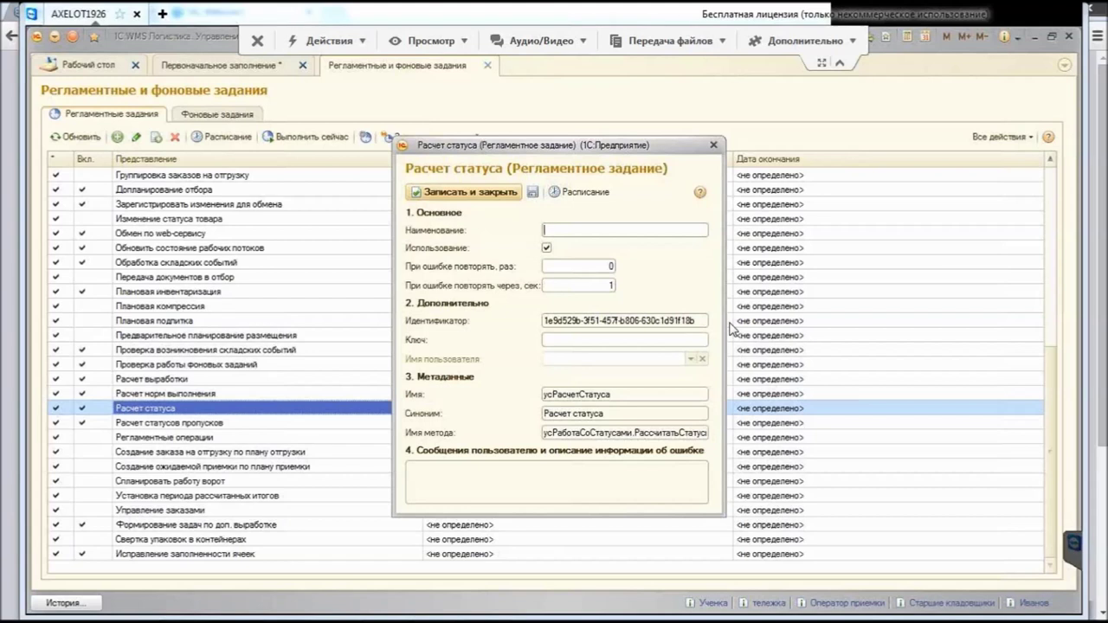
Step: Check the Расчет статуса schedule's Общие and Дневное tabs (daily, every 60 seconds) and close it unchanged
{"action": "left_click", "coordinate": [578, 191]}
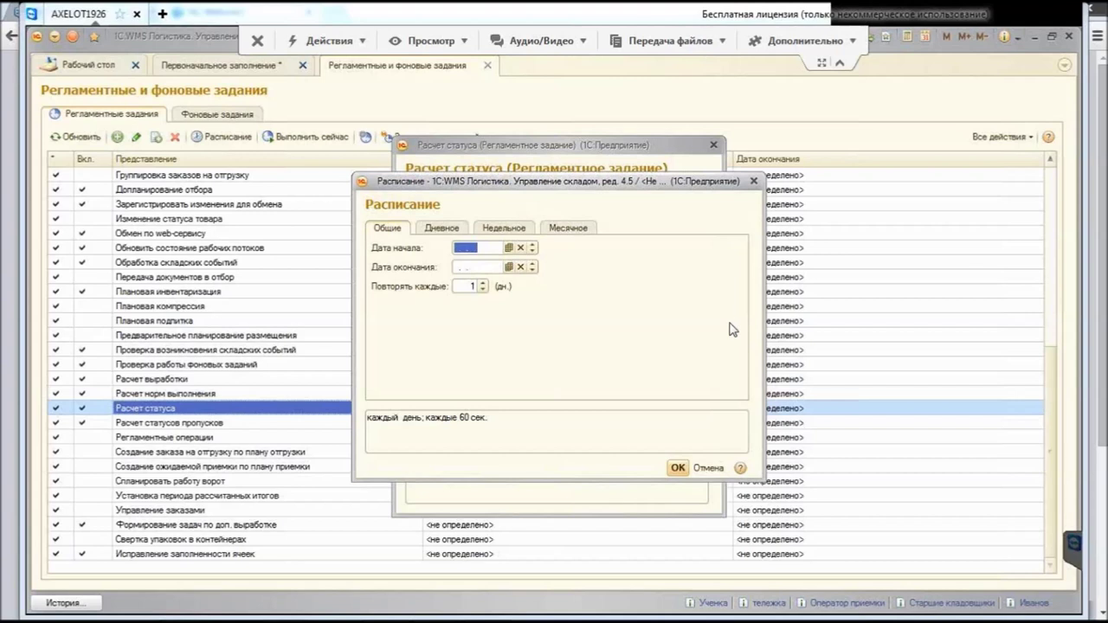
{"action": "key", "text": "Home"}
{"action": "key", "text": "ctrl+Page_Down"}
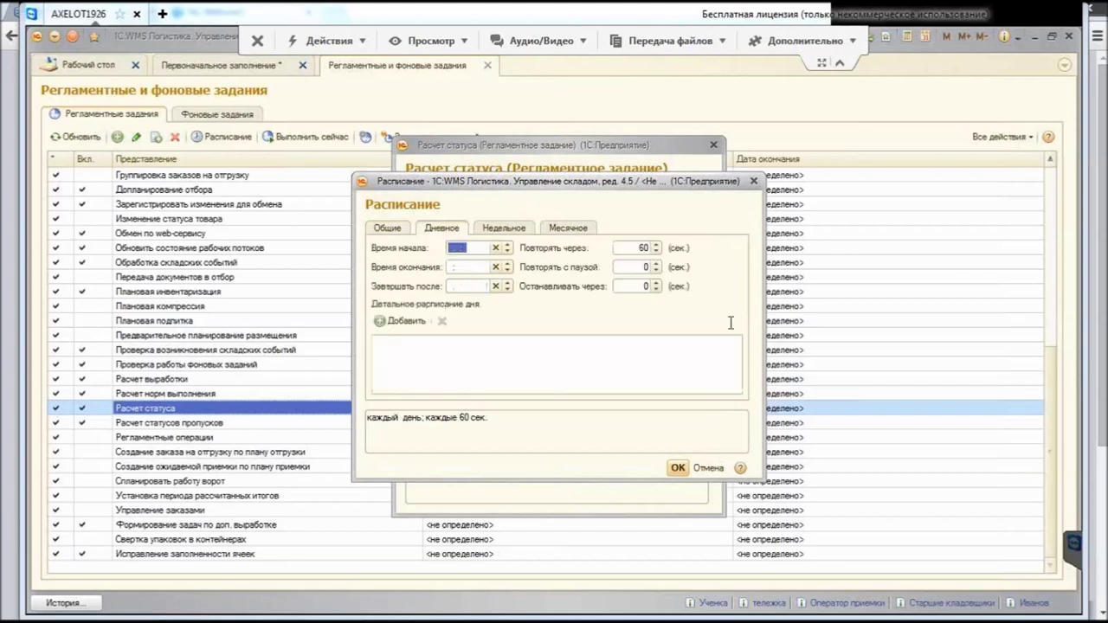
{"action": "key", "text": "Tab"}
{"action": "key", "text": "Return"}
Step: Close the Расчет статуса job form and browse the scheduled jobs list
{"action": "key", "text": "ctrl+Return"}
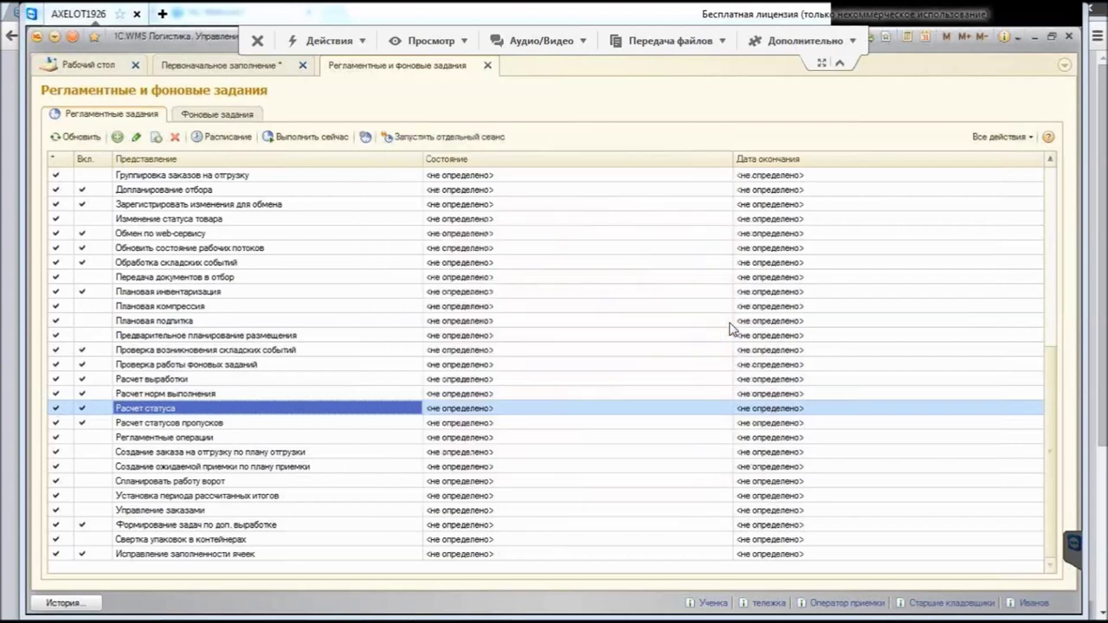
{"action": "key", "text": "Up"}
{"action": "key", "text": "Up"}
{"action": "key", "text": "Up"}
{"action": "key", "text": "Up"}
{"action": "key", "text": "Up"}
{"action": "key", "text": "Up"}
{"action": "key", "text": "Up"}
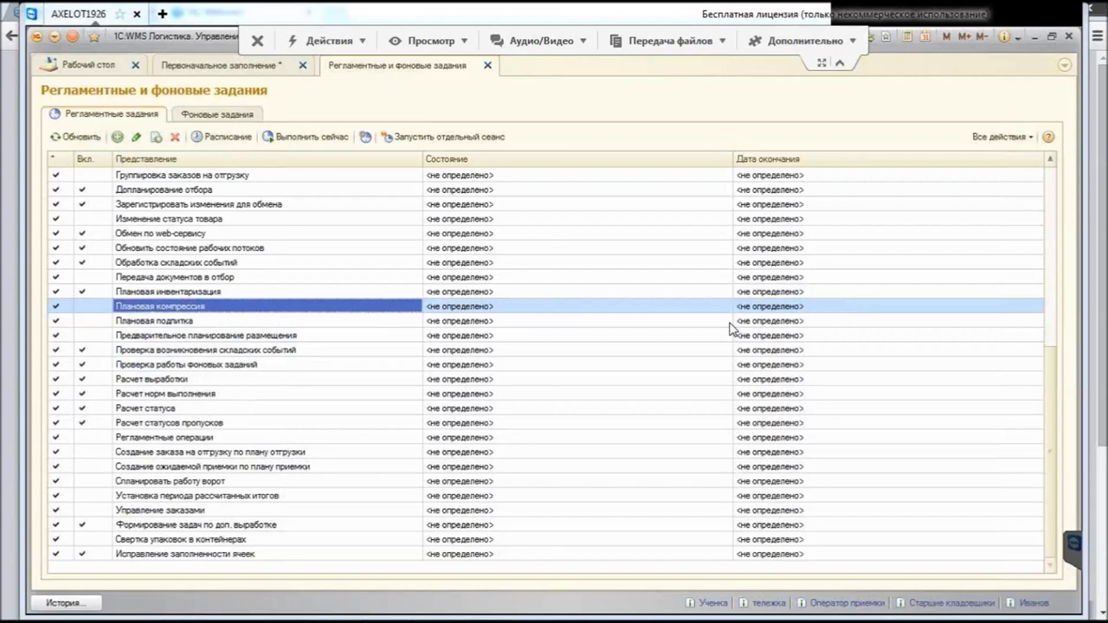
{"action": "key", "text": "Up"}
{"action": "key", "text": "Up"}
{"action": "key", "text": "Up"}
{"action": "key", "text": "Up"}
{"action": "key", "text": "Up"}
{"action": "key", "text": "Up"}
{"action": "key", "text": "Up"}
{"action": "key", "text": "Up"}
{"action": "key", "text": "Up"}
{"action": "key", "text": "Up"}
{"action": "key", "text": "Up"}
{"action": "key", "text": "Up"}
{"action": "key", "text": "Up"}
{"action": "key", "text": "Up"}
{"action": "key", "text": "Up"}
{"action": "key", "text": "Up"}
{"action": "key", "text": "Up"}
{"action": "key", "text": "Up"}
{"action": "key", "text": "Up"}
{"action": "key", "text": "Up"}
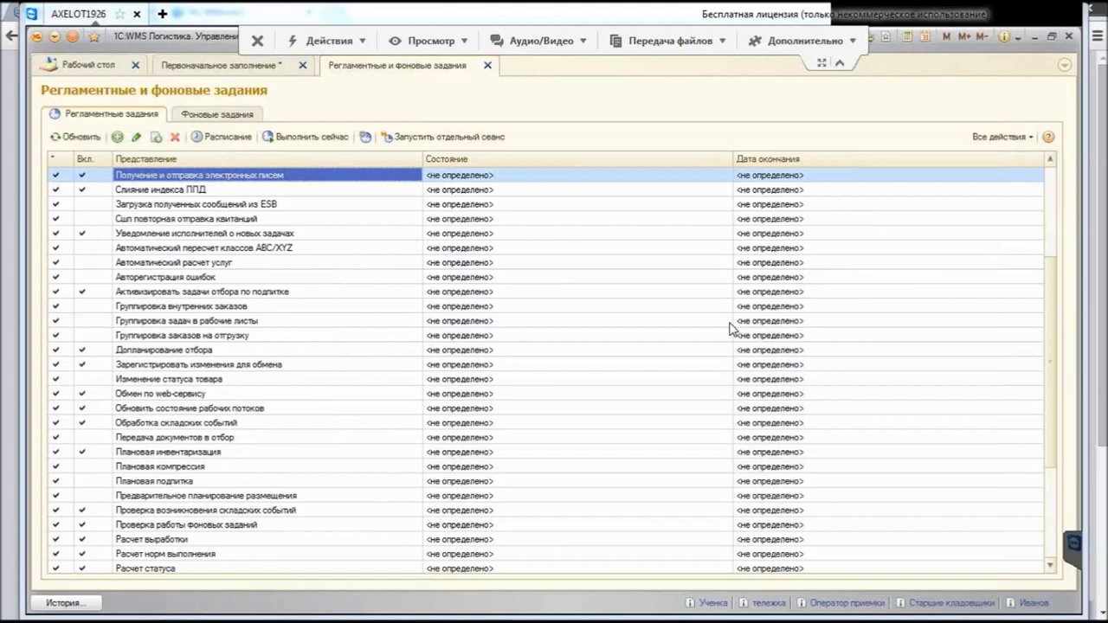
{"action": "key", "text": "Down"}
{"action": "key", "text": "Down"}
{"action": "key", "text": "Down"}
{"action": "key", "text": "Up"}
{"action": "key", "text": "Up"}
{"action": "key", "text": "Up"}
{"action": "key", "text": "Up"}
{"action": "key", "text": "Up"}
{"action": "key", "text": "Up"}
{"action": "key", "text": "Up"}
{"action": "key", "text": "Up"}
{"action": "key", "text": "Up"}
{"action": "key", "text": "Up"}
{"action": "key", "text": "Up"}
{"action": "key", "text": "Up"}
{"action": "key", "text": "Up"}
{"action": "key", "text": "Up"}
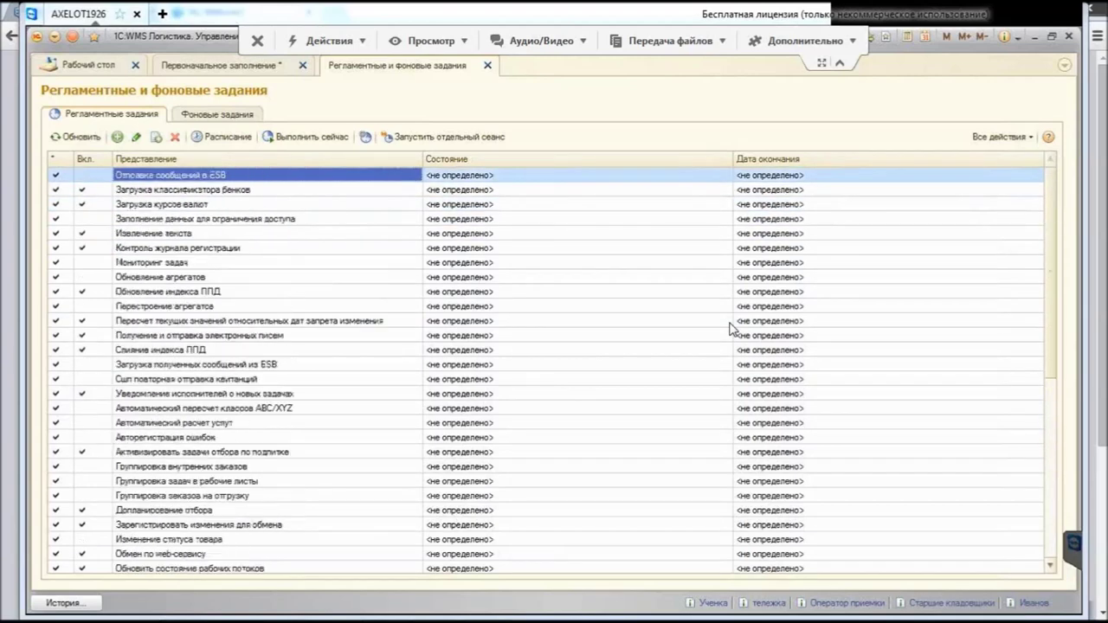
{"action": "key", "text": "Down"}
{"action": "key", "text": "Down"}
{"action": "key", "text": "Down"}
{"action": "key", "text": "Down"}
{"action": "key", "text": "Down"}
{"action": "key", "text": "Down"}
{"action": "key", "text": "Down"}
{"action": "key", "text": "Down"}
{"action": "key", "text": "Down"}
{"action": "key", "text": "Down"}
{"action": "key", "text": "Down"}
{"action": "key", "text": "Down"}
{"action": "key", "text": "Down"}
{"action": "key", "text": "Down"}
{"action": "key", "text": "Down"}
{"action": "key", "text": "Down"}
{"action": "key", "text": "Down"}
{"action": "key", "text": "Down"}
{"action": "key", "text": "Down"}
{"action": "key", "text": "Down"}
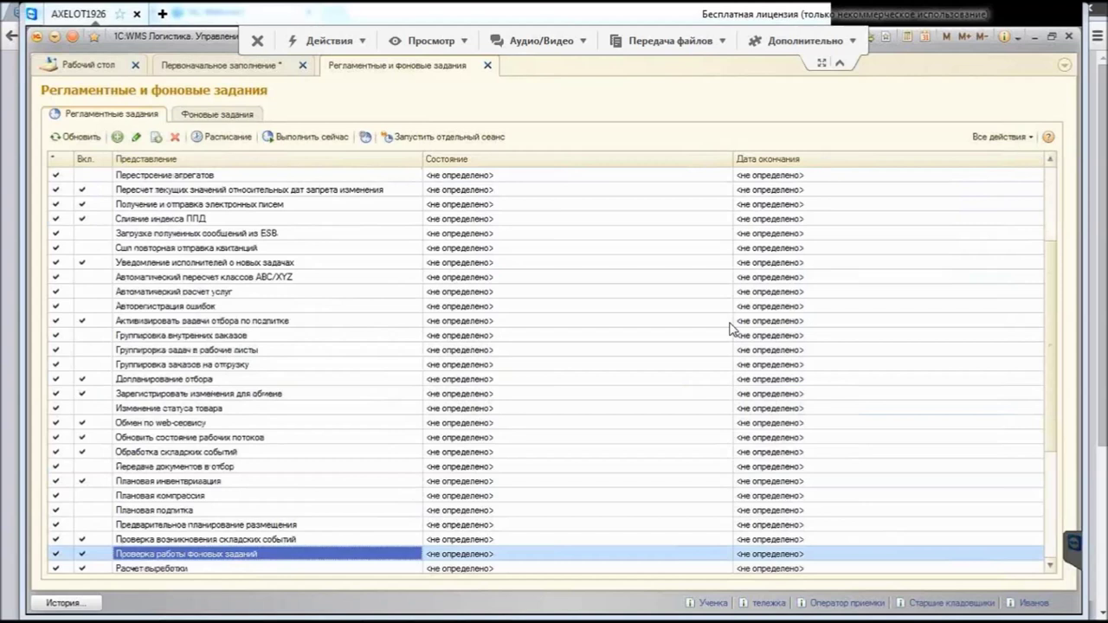
{"action": "key", "text": "Down"}
{"action": "key", "text": "Down"}
{"action": "key", "text": "Down"}
{"action": "key", "text": "Up"}
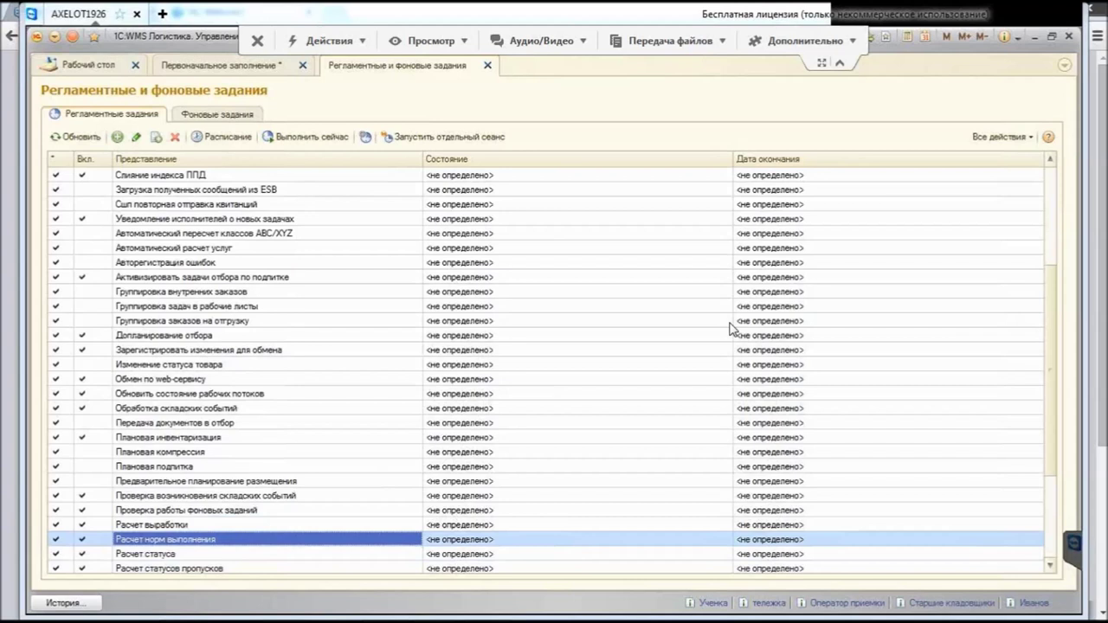
Step: Close the scheduled jobs list and open the Настройка параметров отображения в 3D form
{"action": "key", "text": "Escape"}
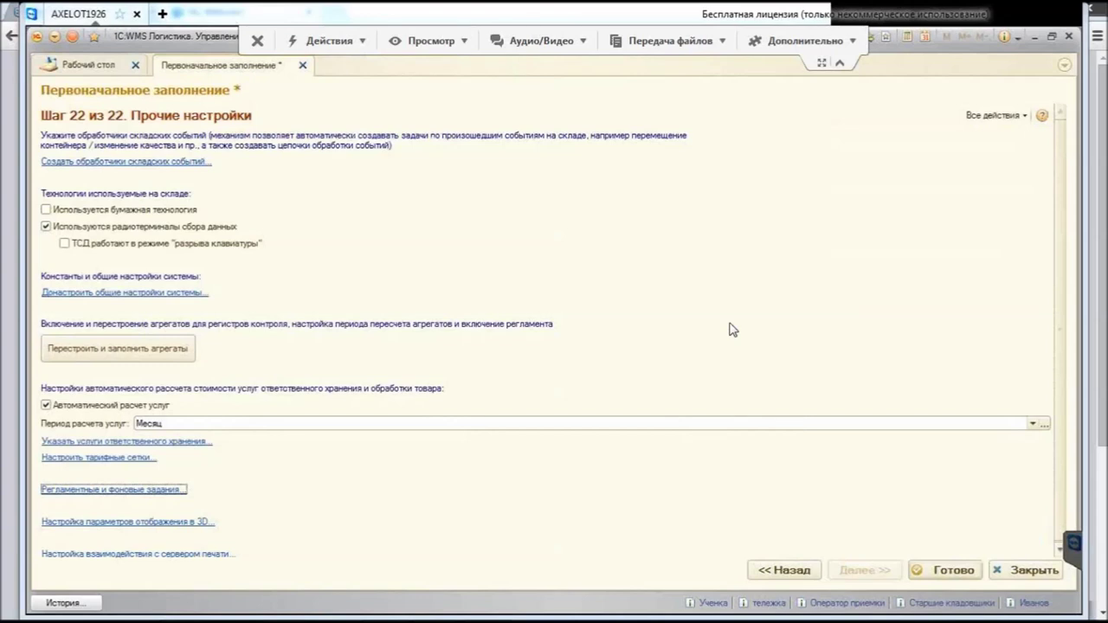
{"action": "key", "text": "Tab"}
{"action": "key", "text": "Return"}
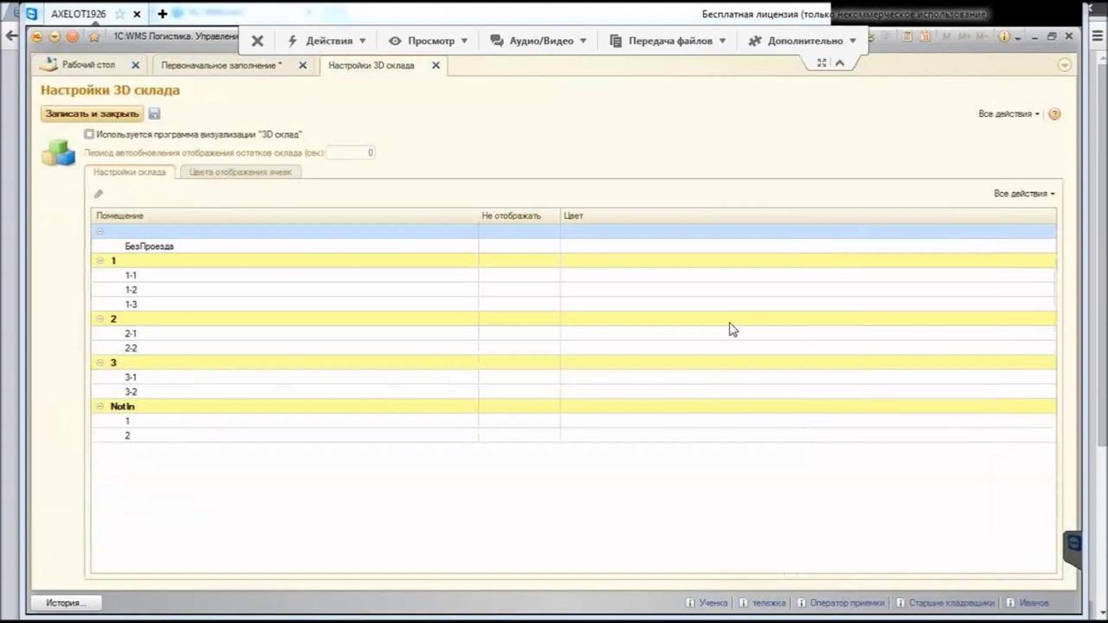
Step: Tick 'Используется программа визуализации 3D склад' and close the Настройки 3D склада form
{"action": "key", "text": "space"}
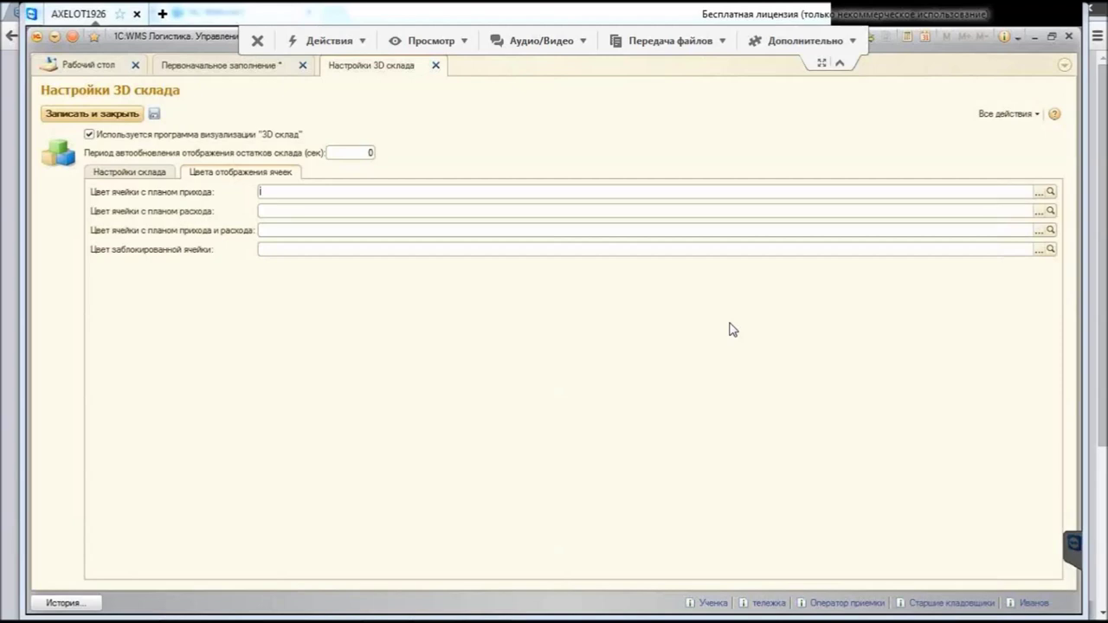
{"action": "key", "text": "Escape"}
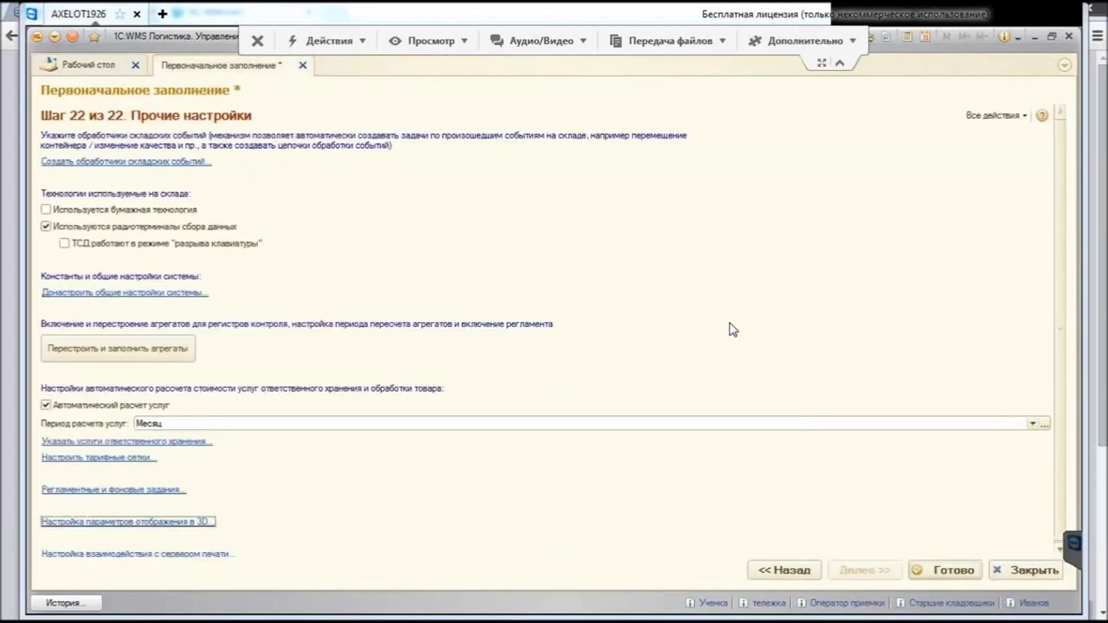